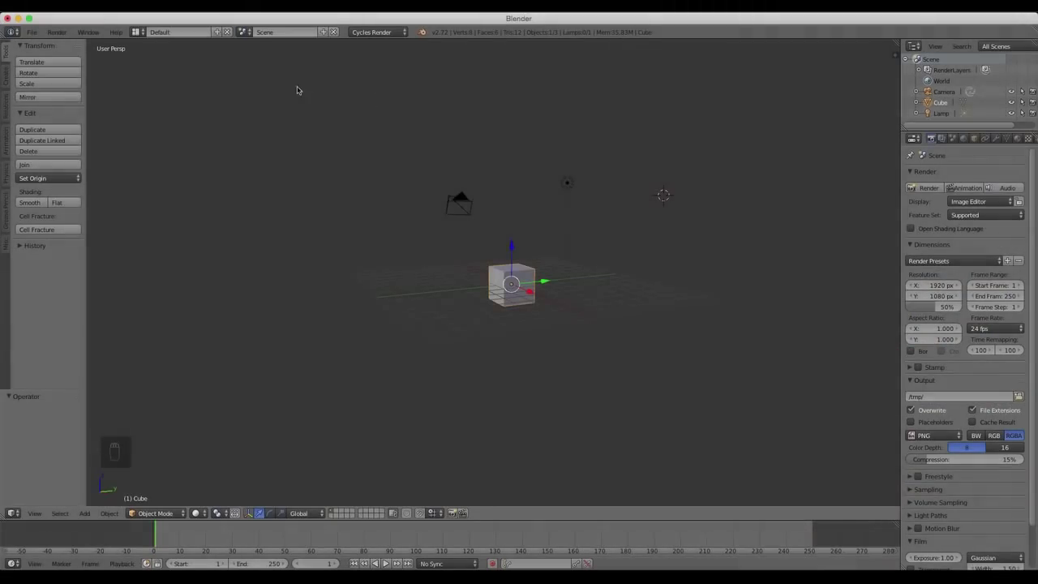
Step: Switch the screen layout from Default to Motion Tracking
middle_click_drag(647, 225, 633, 232)
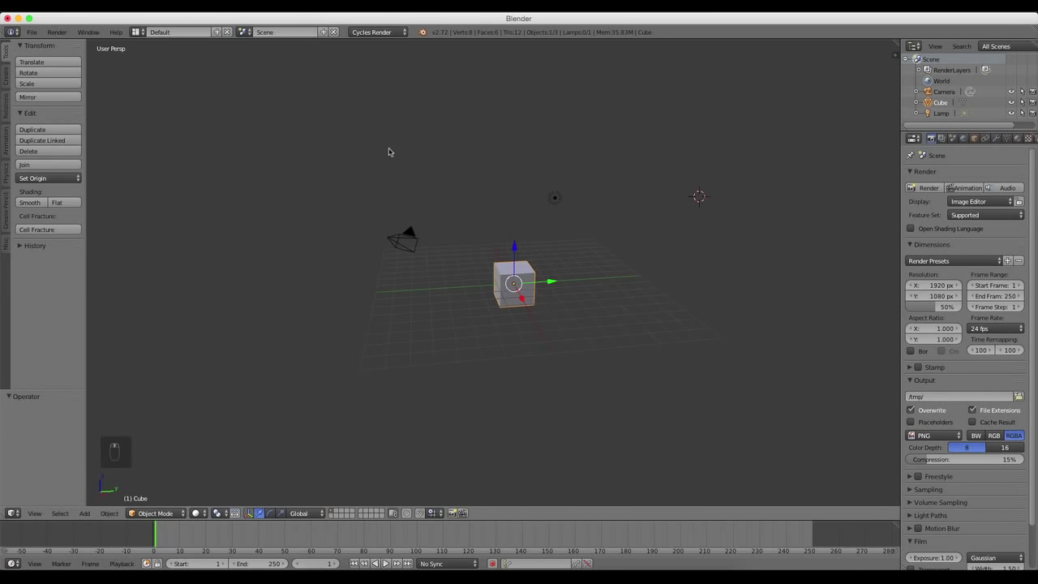
left_click(138, 33)
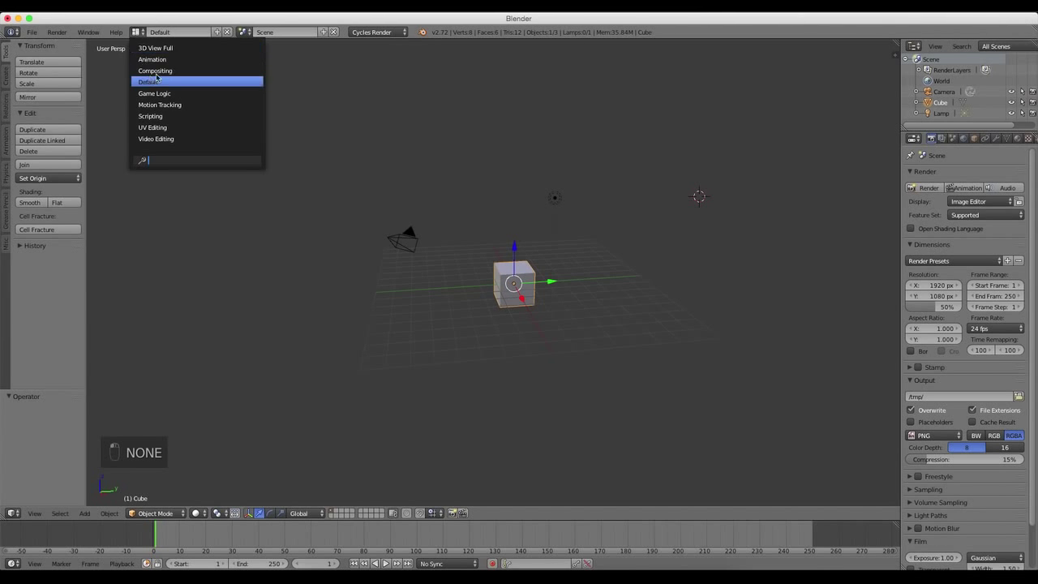
left_click(185, 105)
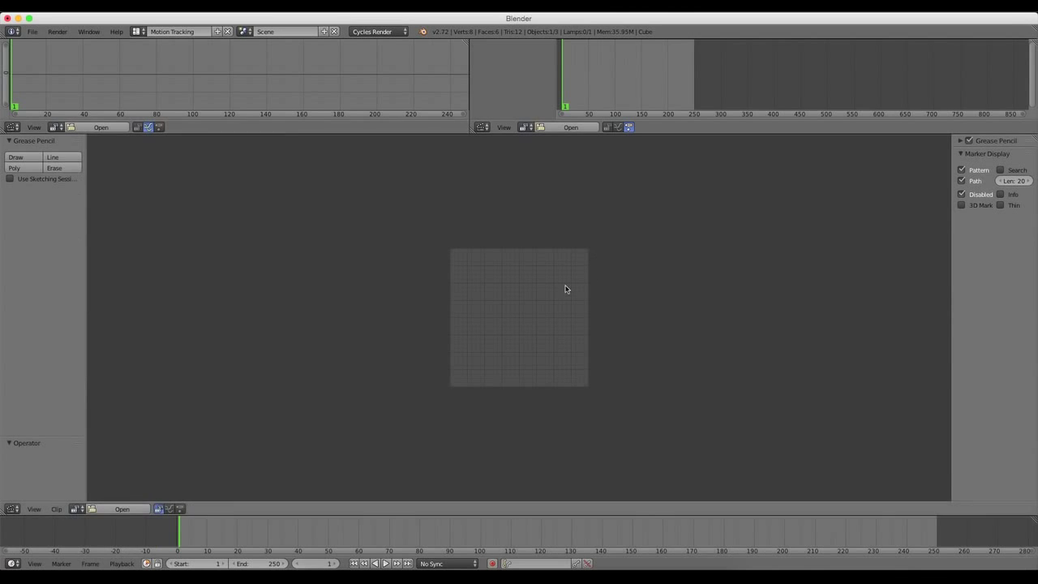
Step: Load the movie clip MVI_8665.MOV from the My Book drive's Blender tutorials/spacship tutorials/Different approach/Footage folder
left_click(122, 509)
left_click(33, 124)
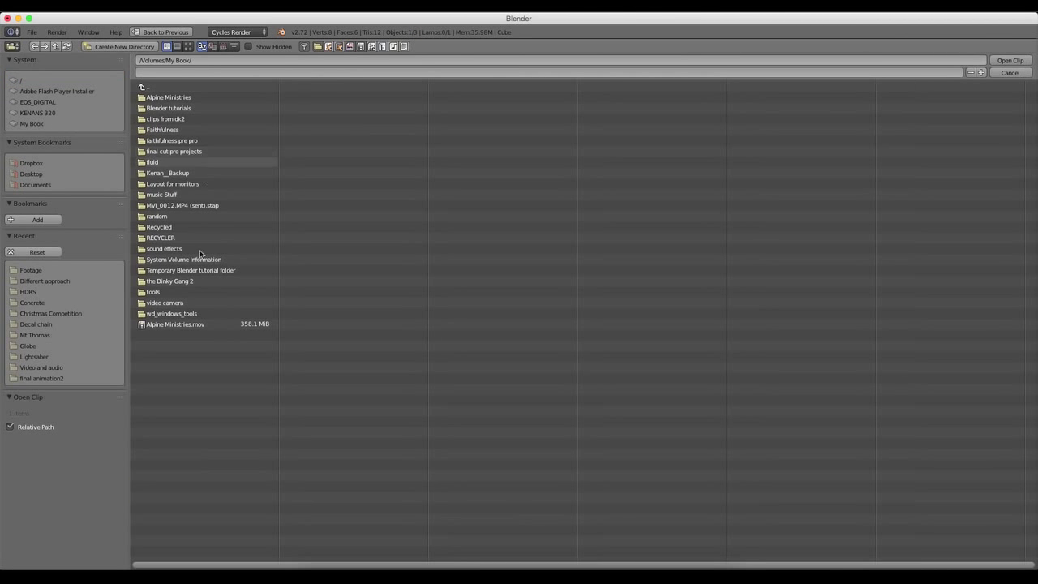
left_click(198, 108)
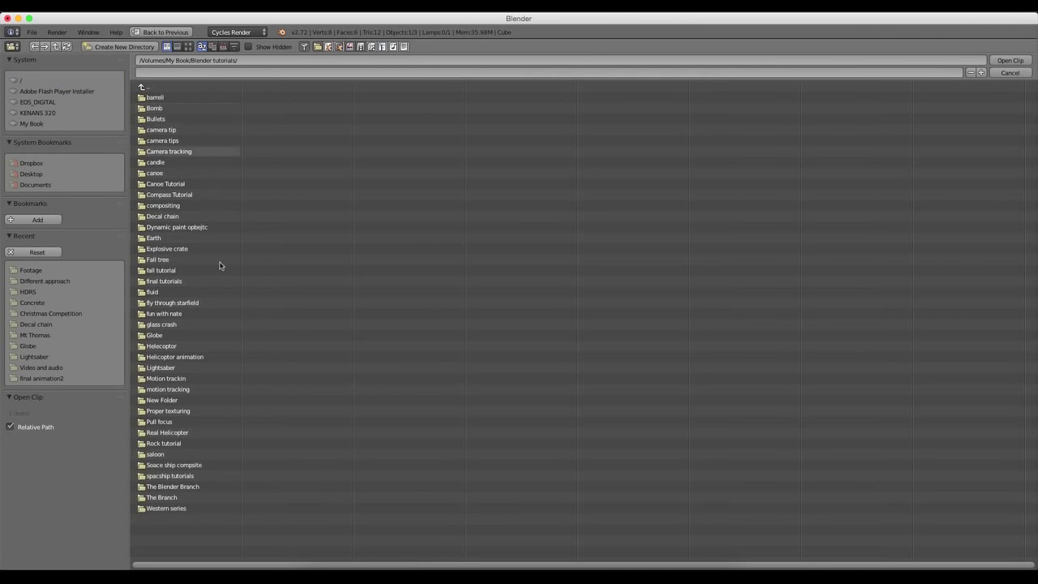
left_click(199, 475)
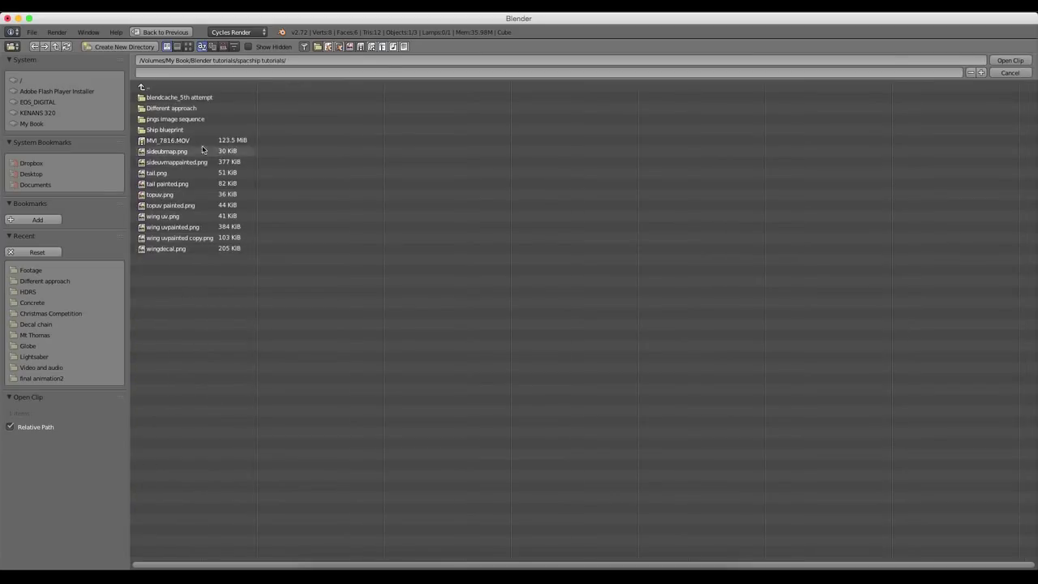
left_click(183, 108)
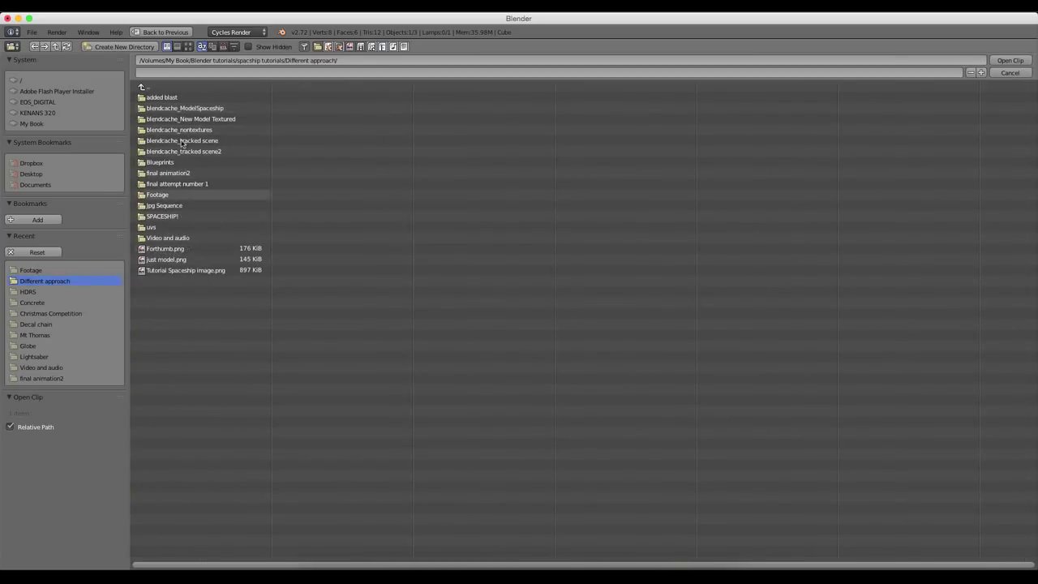
left_click(158, 194)
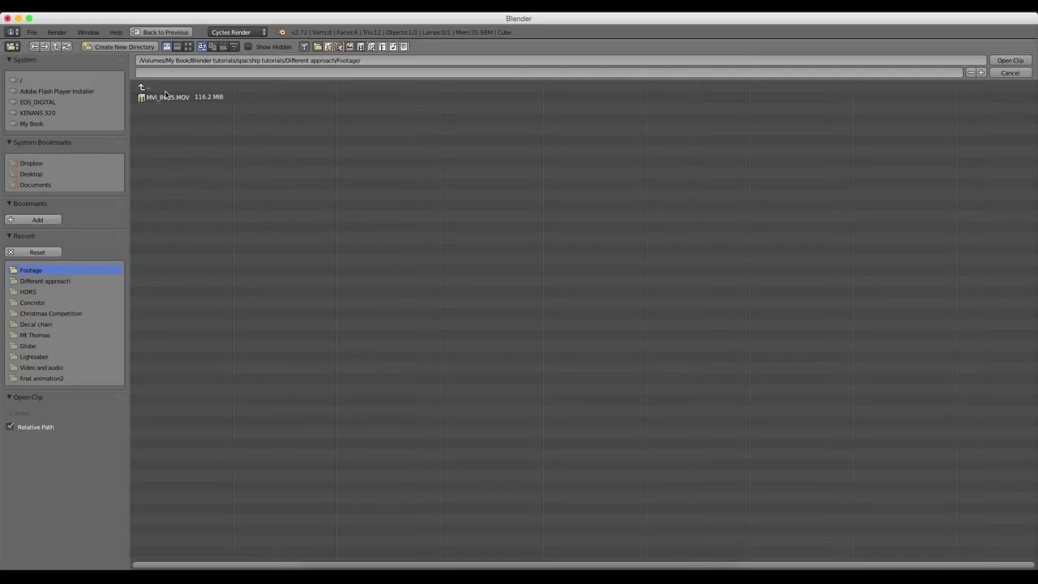
left_click(168, 97)
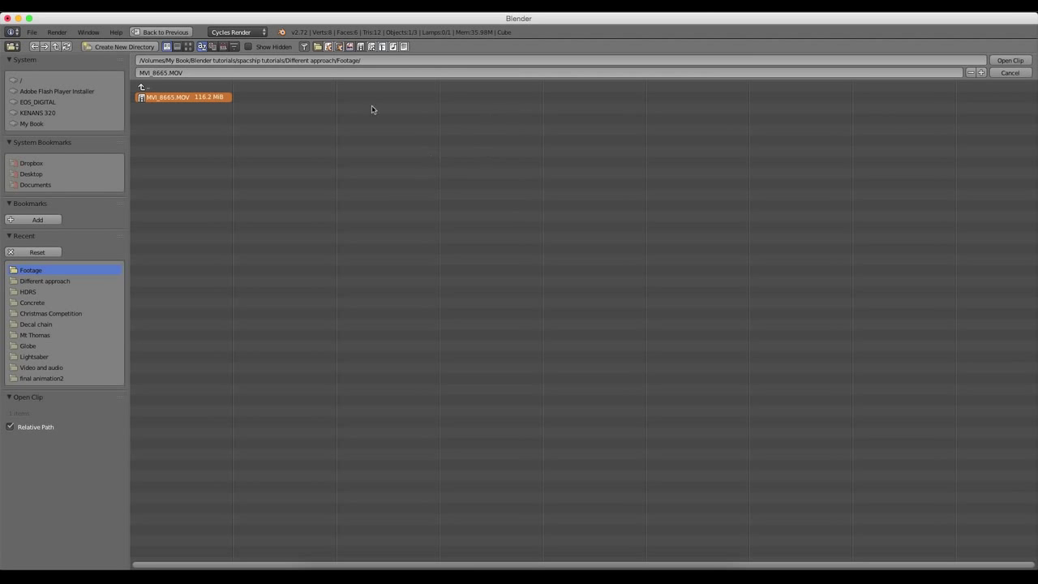
left_click(1007, 60)
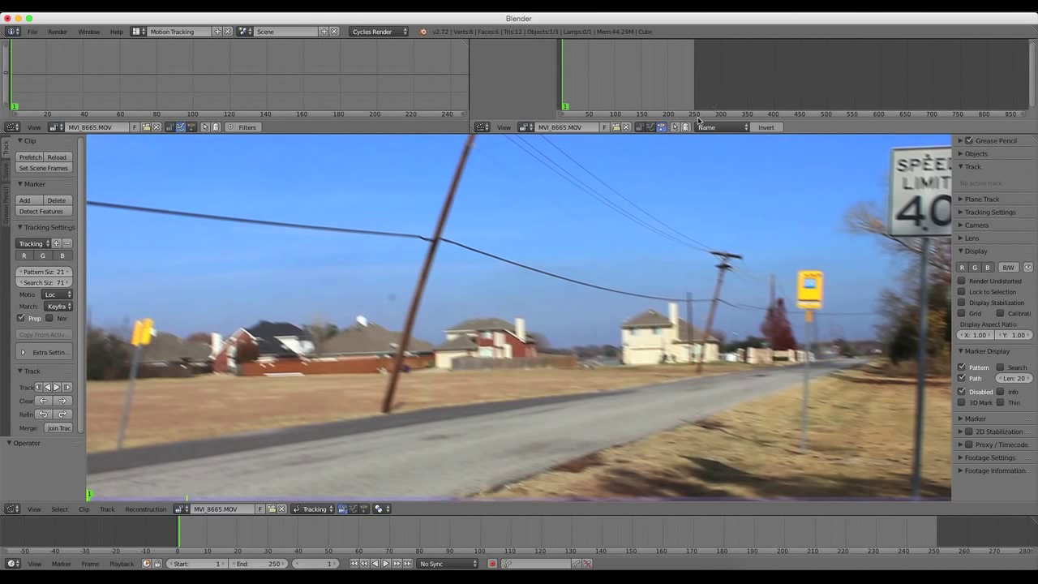
Step: Set the scene's frame range to start at frame 4 and end at frame 300
scroll(637, 317, "down", 3)
scroll(634, 309, "up", 1)
scroll(634, 309, "down", 2)
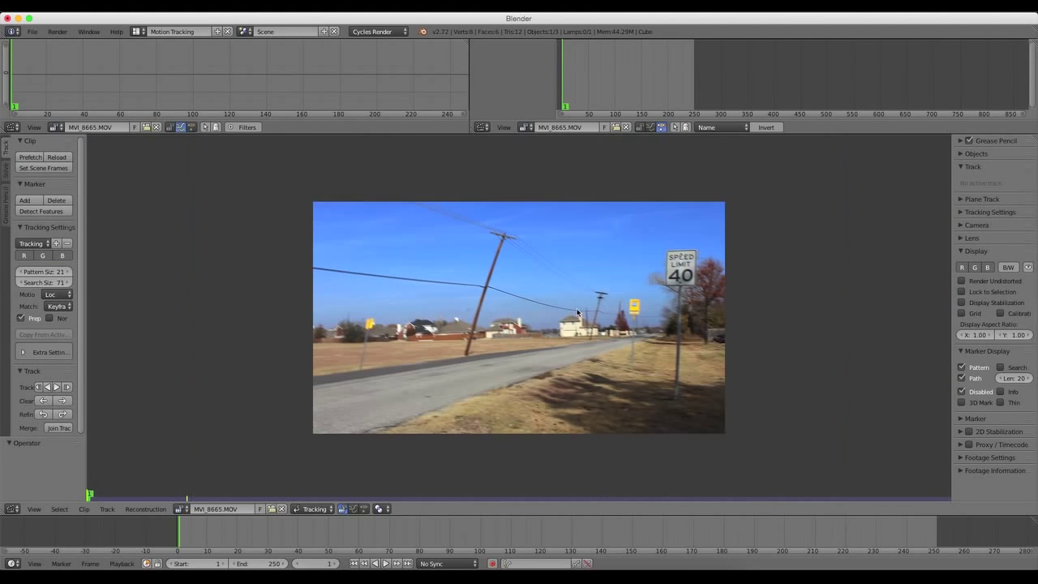
scroll(559, 270, "up", 2)
scroll(557, 269, "down", 1)
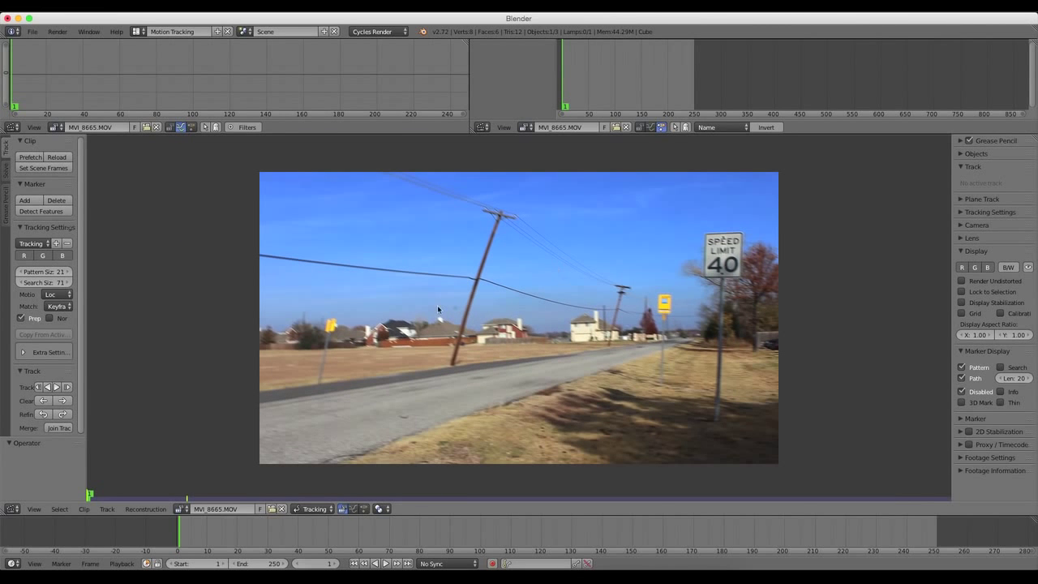
left_click_drag(247, 537, 346, 537)
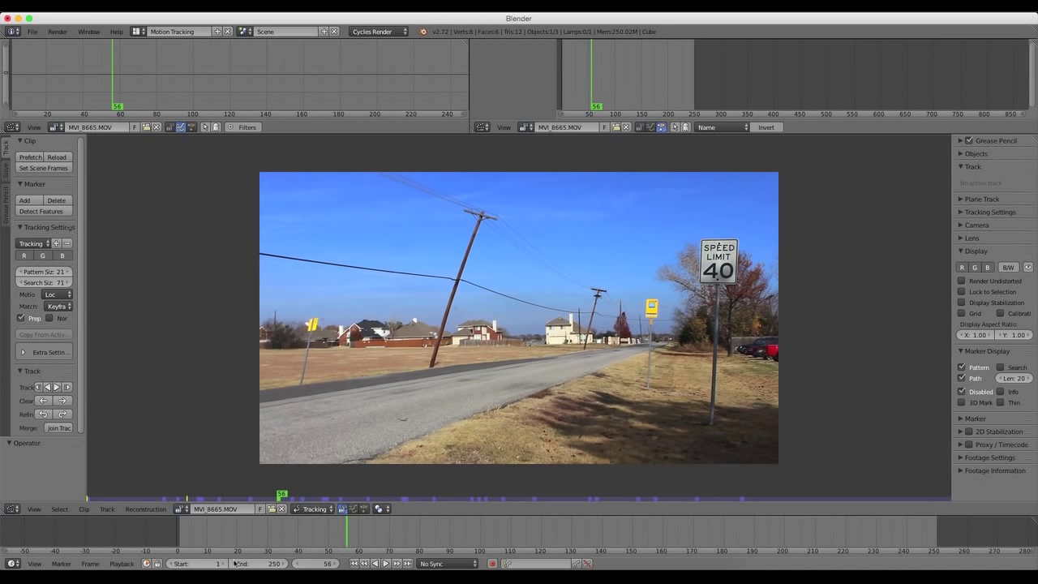
left_click(209, 564)
type("4")
key("Return")
left_click(257, 564)
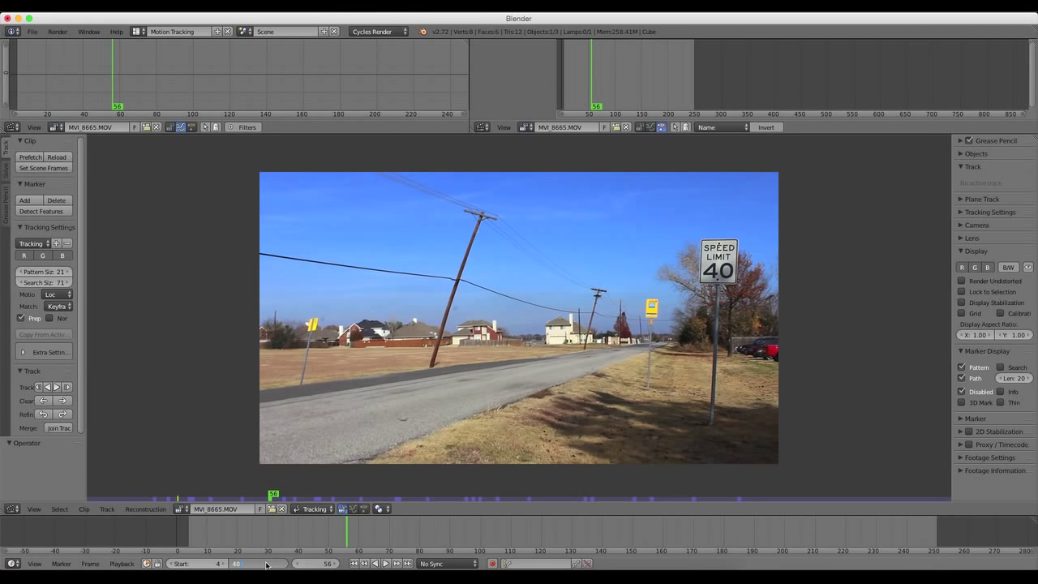
key("Return")
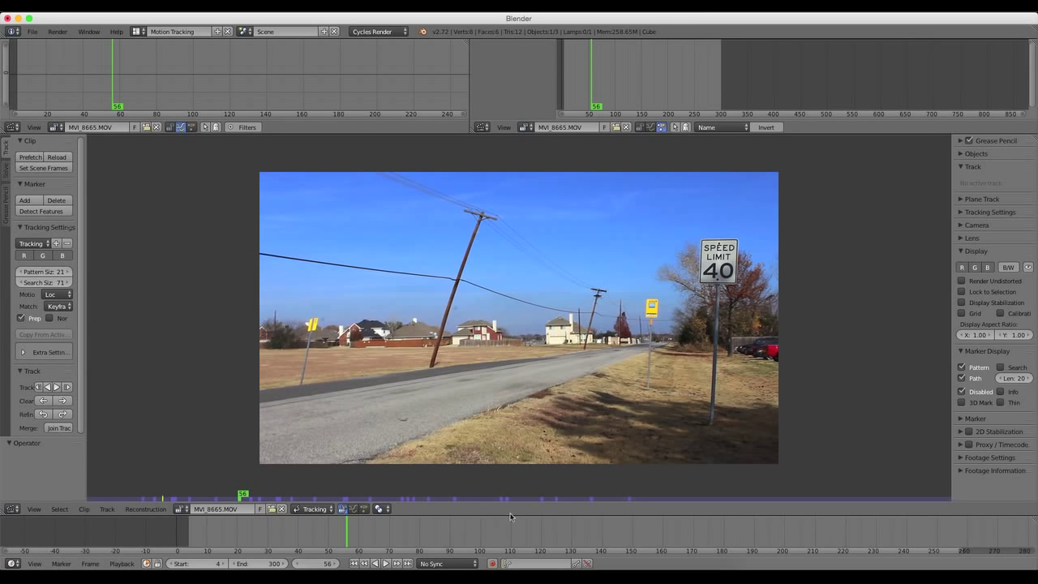
Step: Go to the start frame and prefetch the clip's frames into memory
scroll(743, 531, "down", 2)
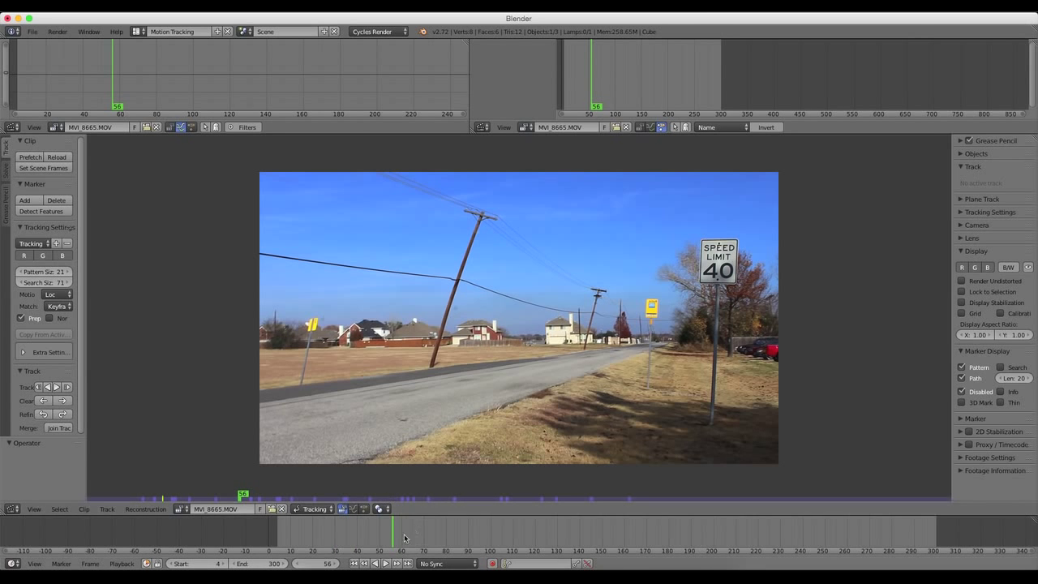
left_click(354, 564)
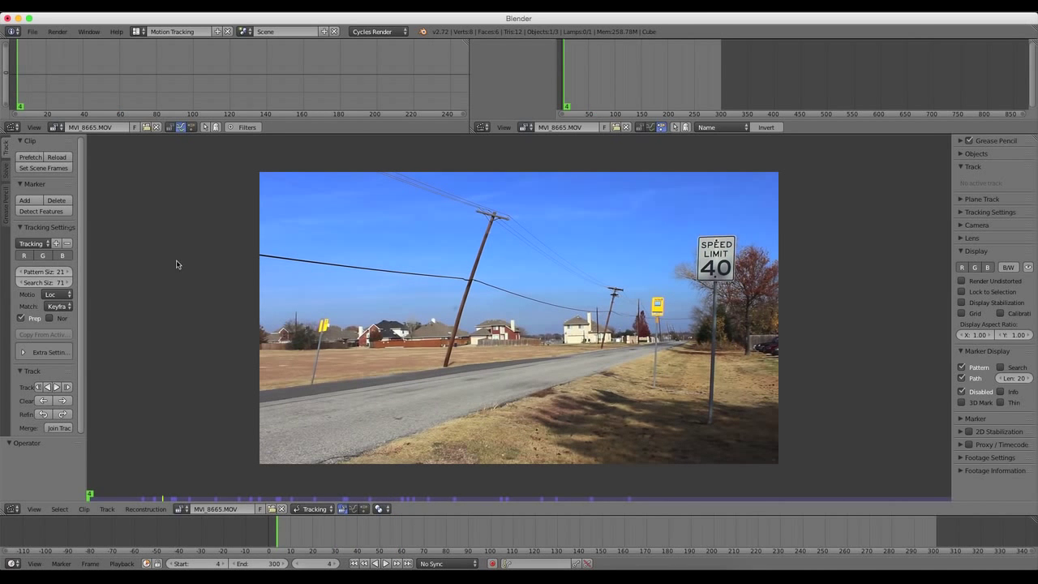
left_click(34, 158)
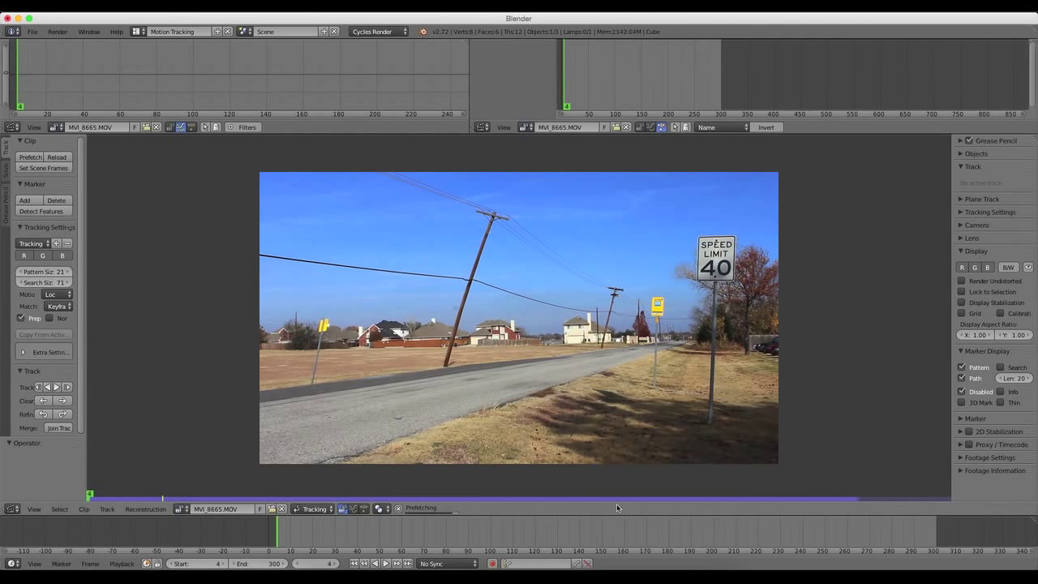
Step: Play and scrub through the footage to examine the camera motion, and return to the start frame
left_click(372, 532)
left_click_drag(400, 533, 353, 533)
left_click(384, 563)
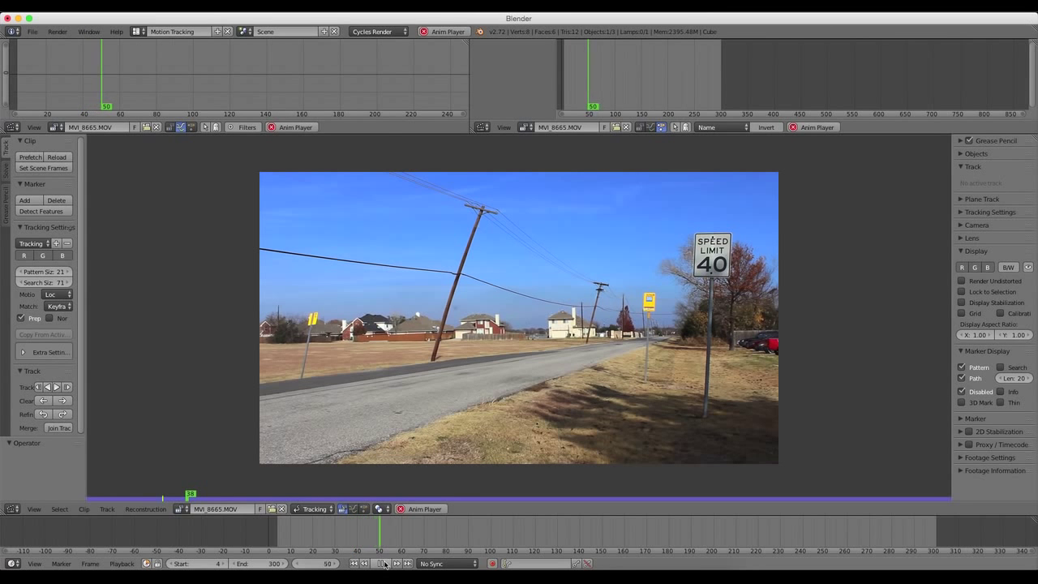
left_click(383, 564)
left_click_drag(461, 537, 657, 542)
left_click_drag(578, 554, 442, 542)
left_click_drag(501, 513, 424, 540)
left_click(356, 564)
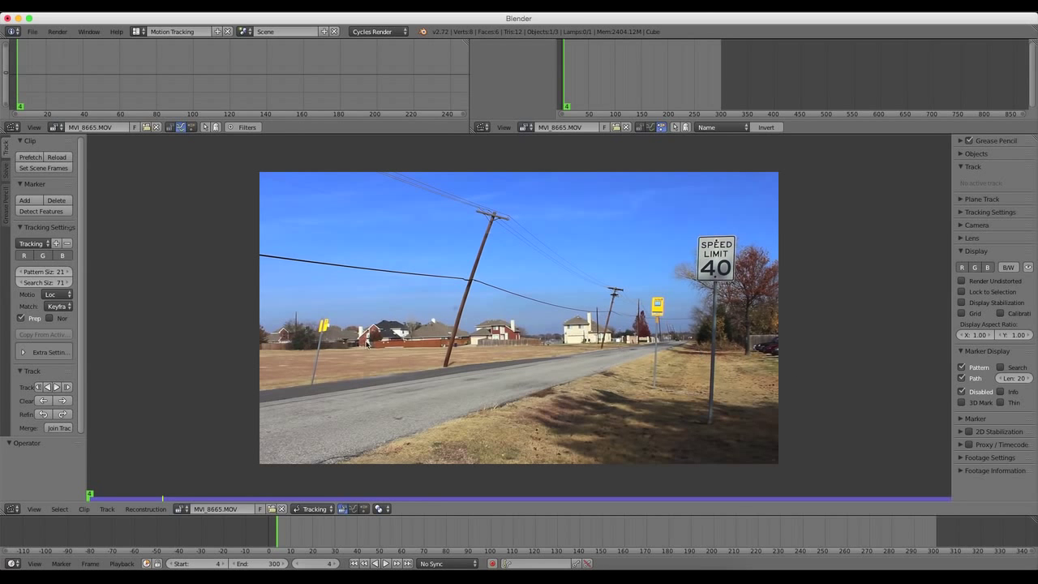
Step: Widen the tool shelf, try the Affine motion model in the tracking settings, and switch it back to Loc
left_click_drag(85, 304, 133, 307)
left_click(84, 297)
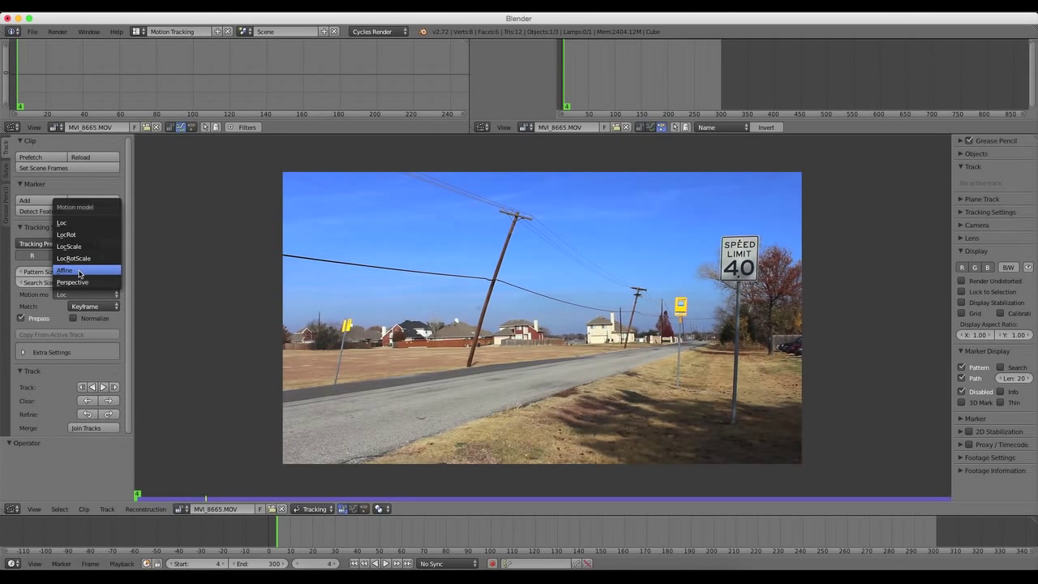
left_click(79, 272)
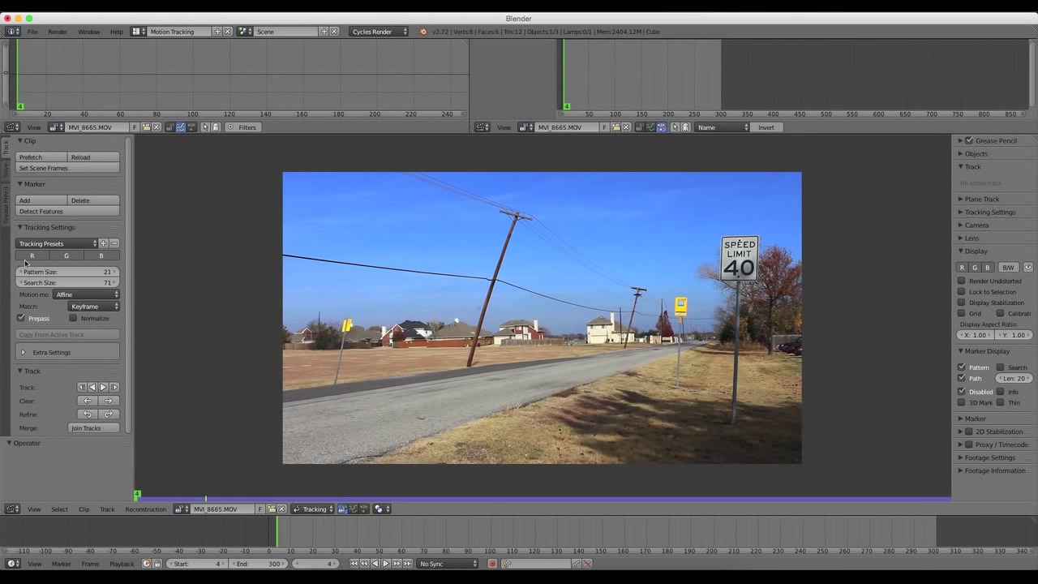
left_click(85, 295)
left_click(84, 229)
Step: Add a tracking marker with the Loc motion model, centred on the lower bolt of the speed limit sign
key("f")
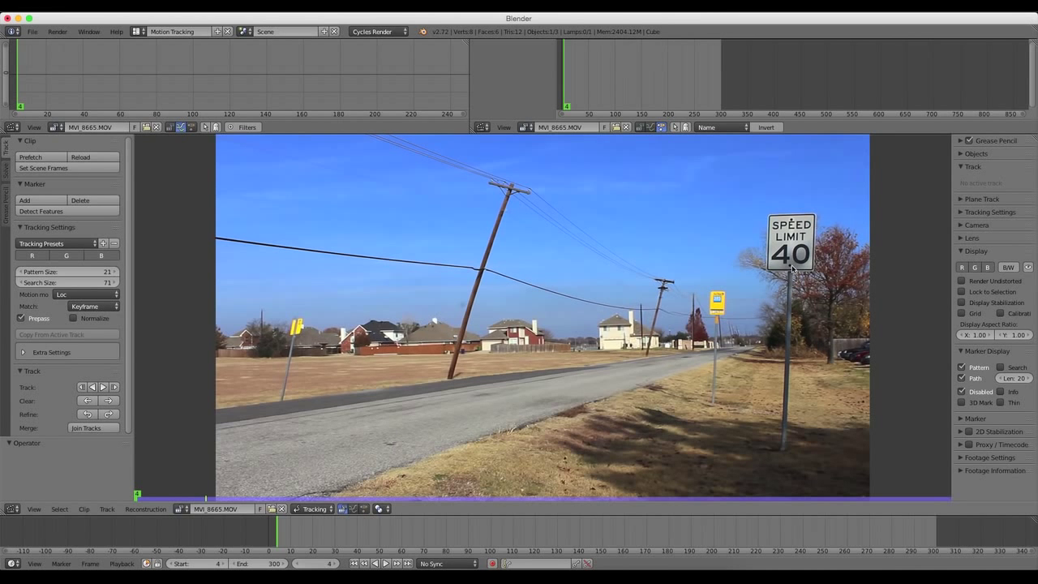
scroll(791, 264, "up", 3)
scroll(791, 265, "right", 5)
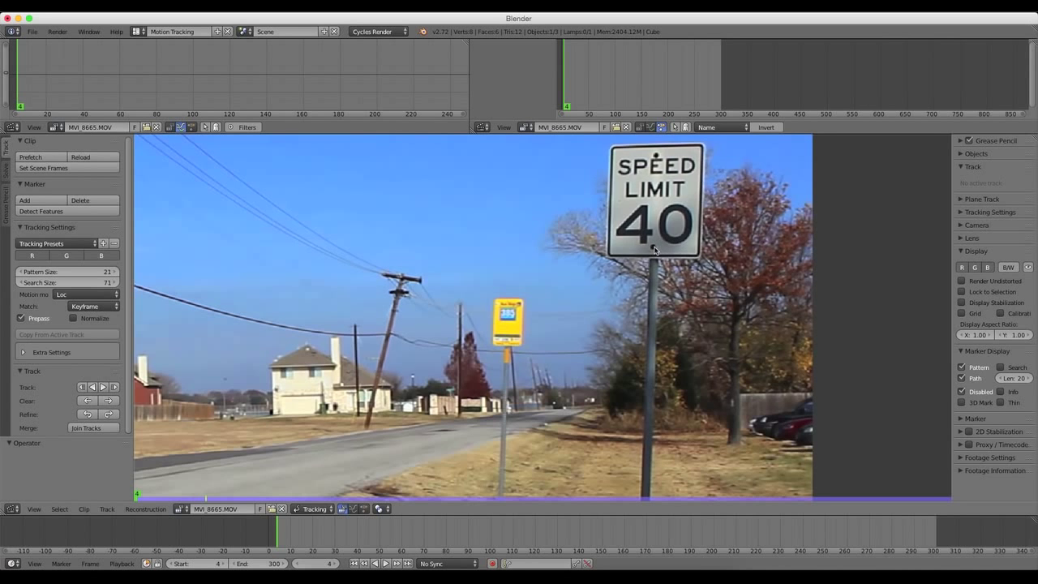
left_click(654, 250, "ctrl")
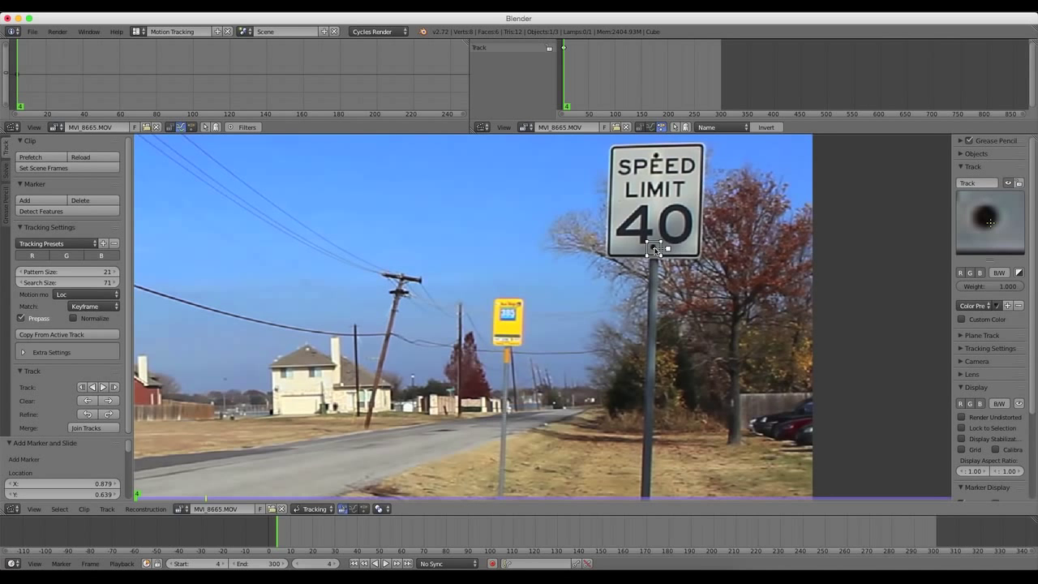
left_click_drag(658, 259, 657, 258)
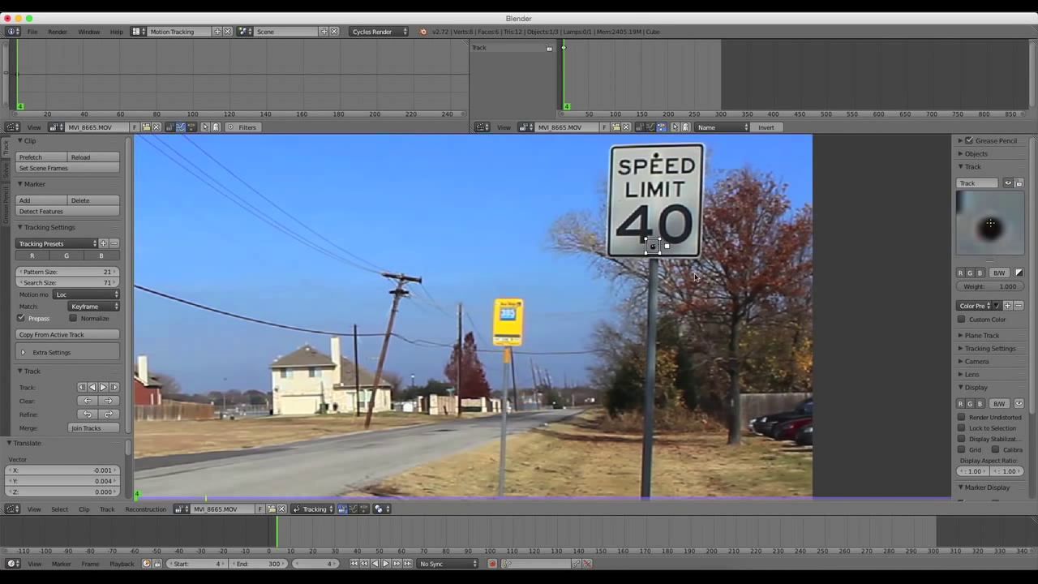
Step: Track the sign marker forward through the clip, check it, and delete the track at the start frame
left_click(103, 387)
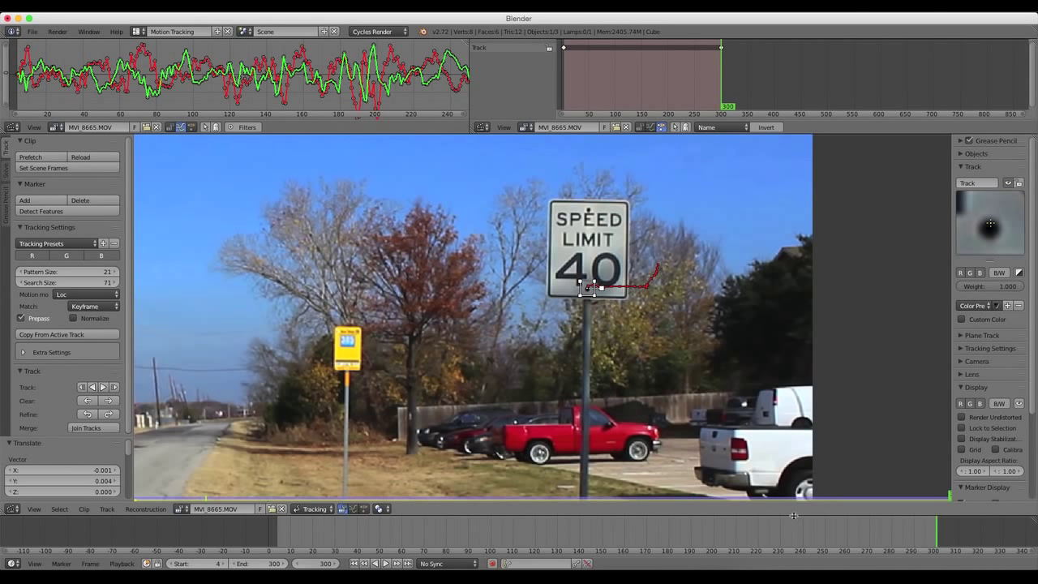
left_click_drag(778, 523, 759, 531)
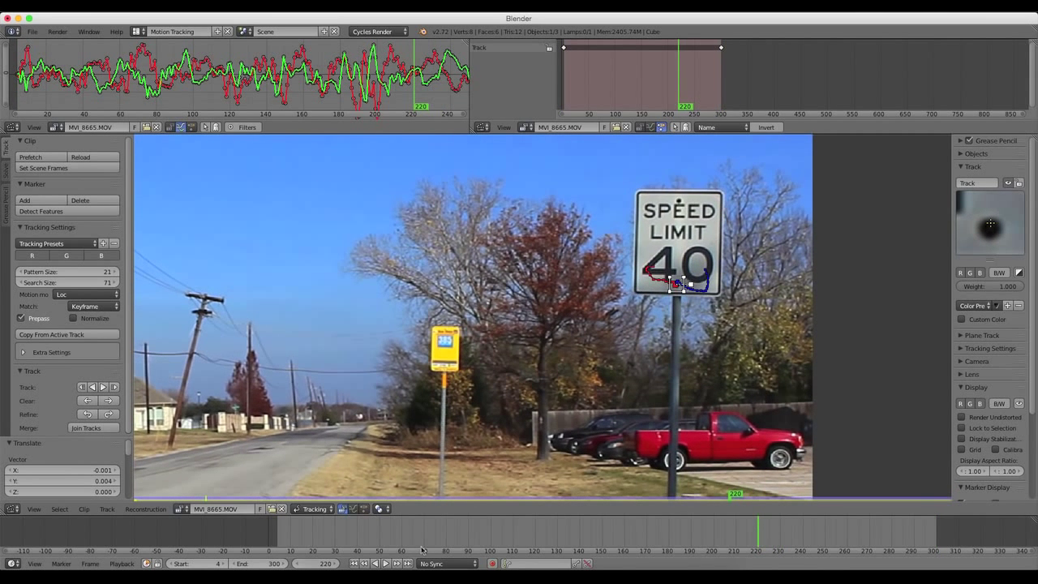
left_click(354, 563)
key("x")
left_click(673, 267)
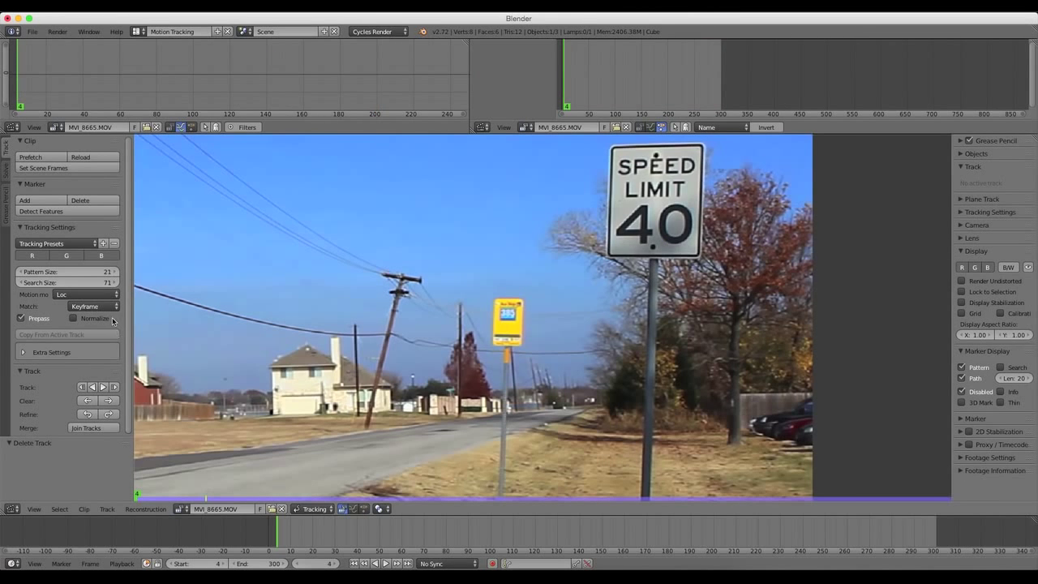
Step: Set the motion model to Affine and place a new marker centred on the speed limit sign's lower bolt
left_click(96, 296)
left_click(95, 271)
left_click(654, 248, "ctrl")
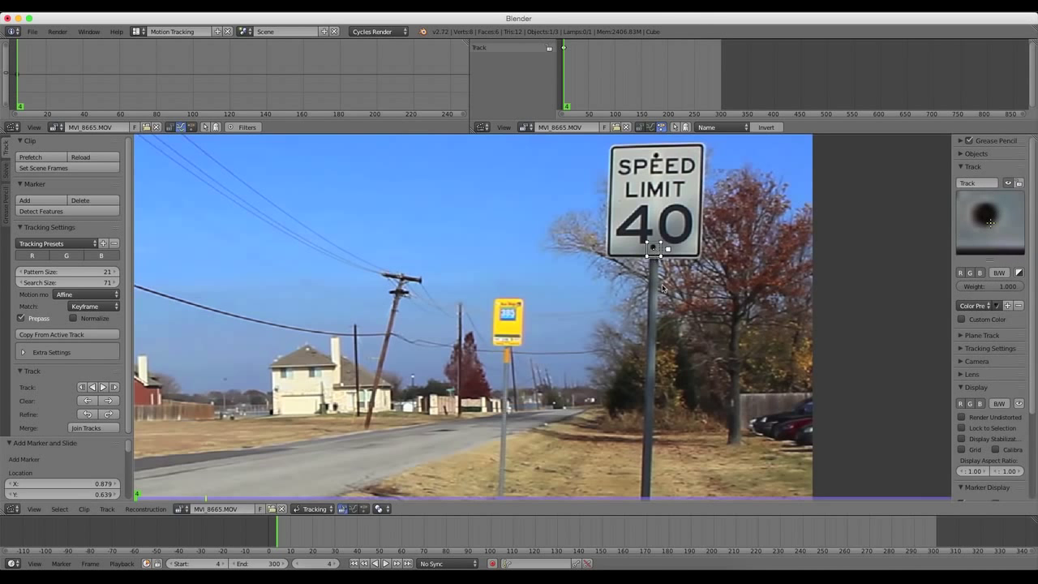
key("g")
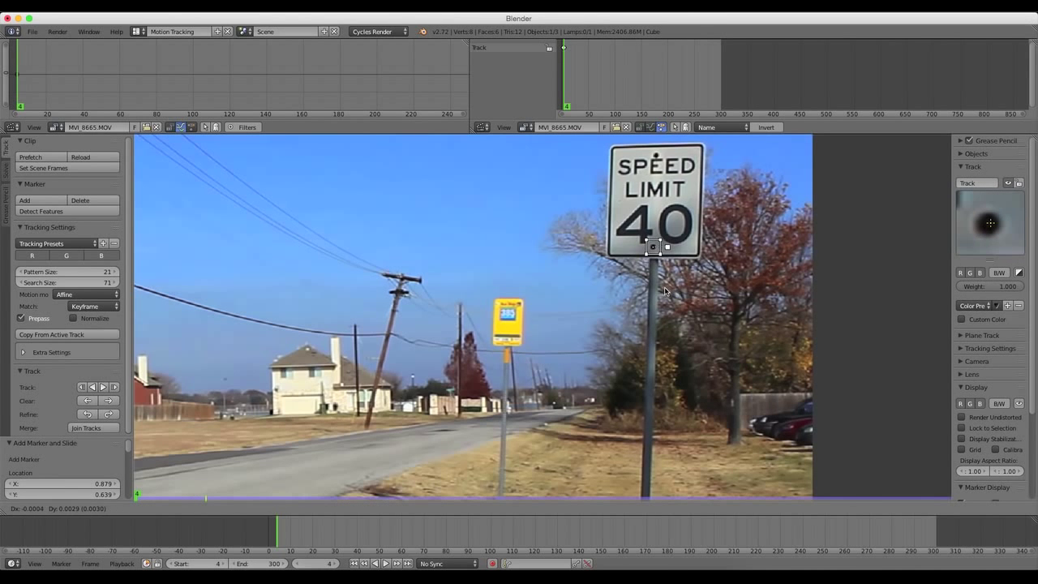
left_click(665, 291)
Step: Track the sign marker forward to frame 300, scrubbing to check it, and return to the start frame
left_click(103, 388)
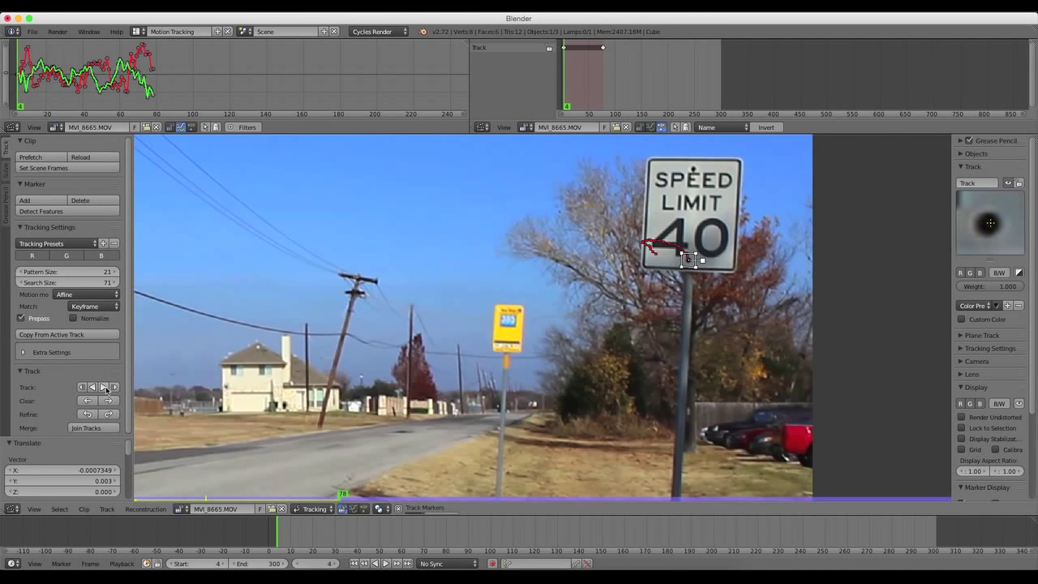
left_click_drag(769, 515, 666, 537)
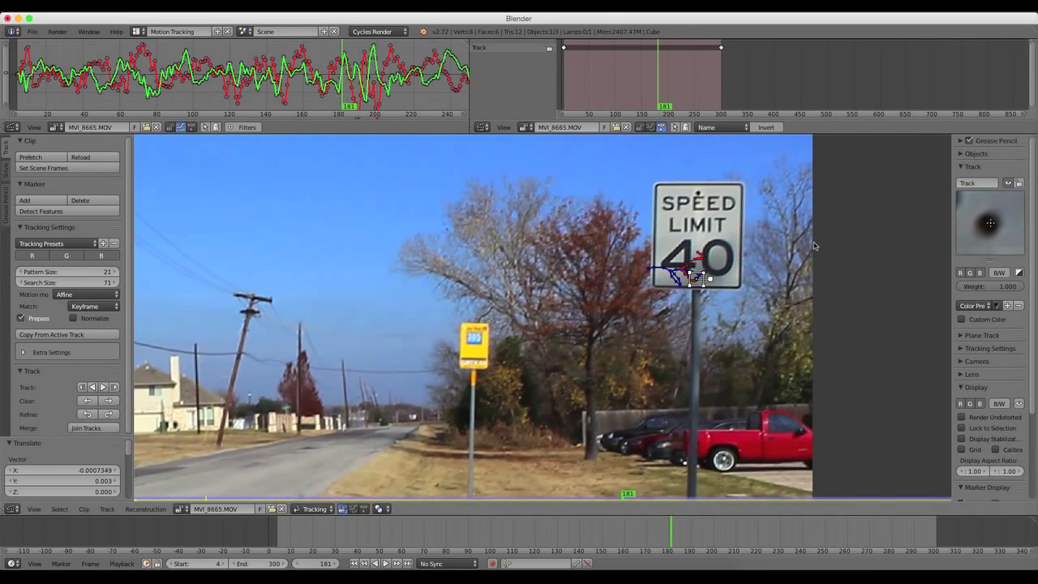
left_click_drag(604, 529, 452, 551)
scroll(243, 448, "down", 4)
middle_click_drag(239, 447, 420, 354)
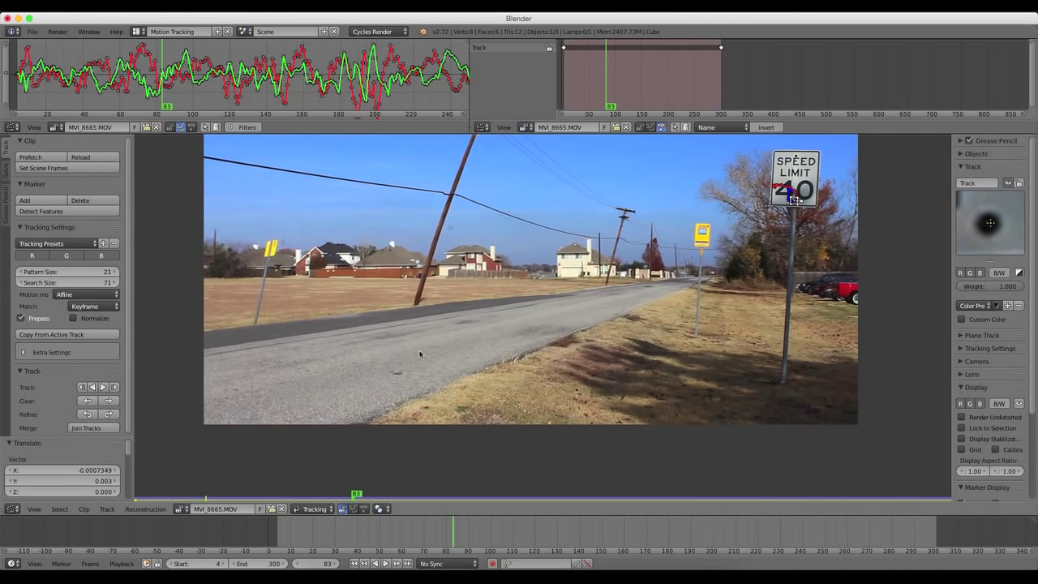
left_click(355, 563)
middle_click_drag(402, 359, 392, 404)
scroll(369, 415, "up", 1)
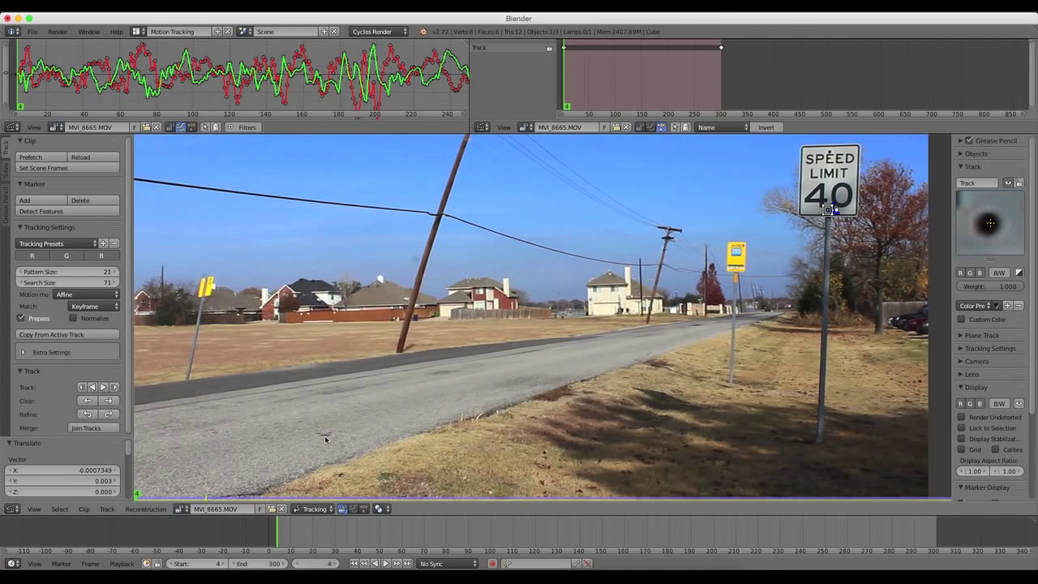
Step: Add a marker centred on the dark spot in the road surface and widen it along X by about 1.39
left_click(326, 438, "ctrl")
scroll(325, 438, "up", 1)
scroll(326, 438, "up", 1)
mouse_move(325, 438)
middle_mouse_down()
mouse_move(401, 386)
mouse_move(576, 372)
middle_mouse_up()
key("g")
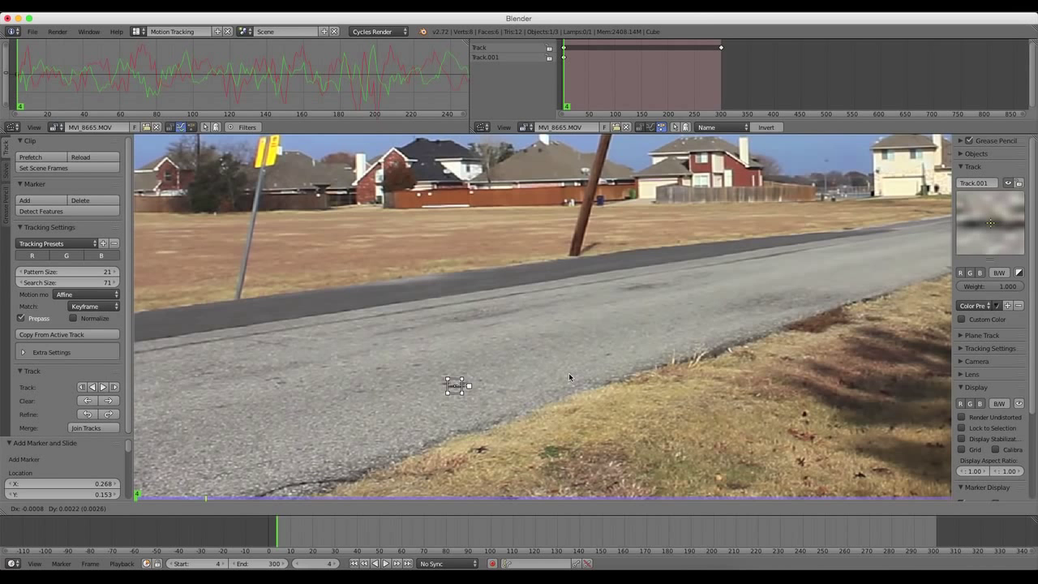
left_click(570, 376)
key("s")
key("x")
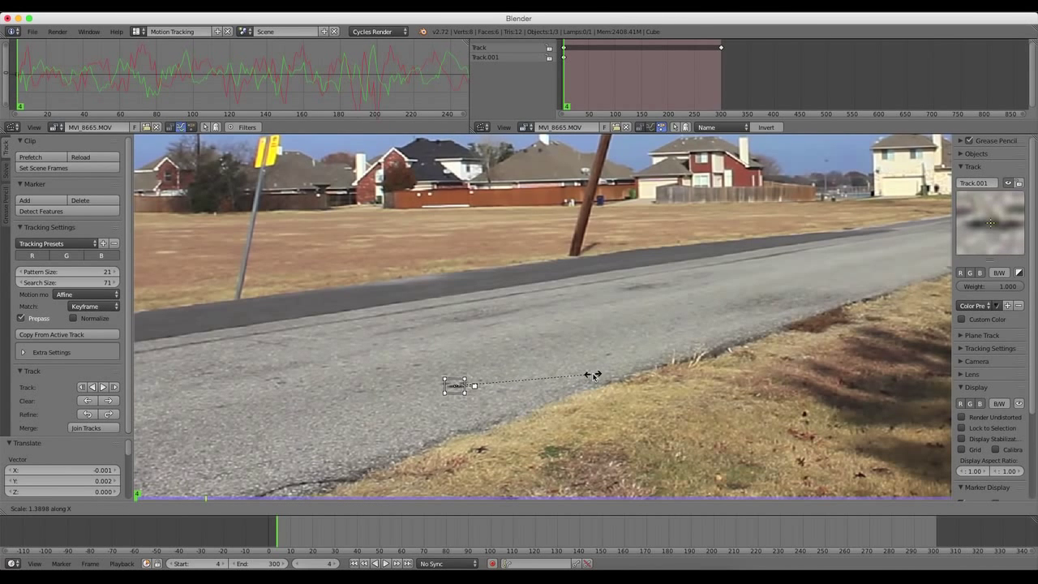
left_click(593, 376)
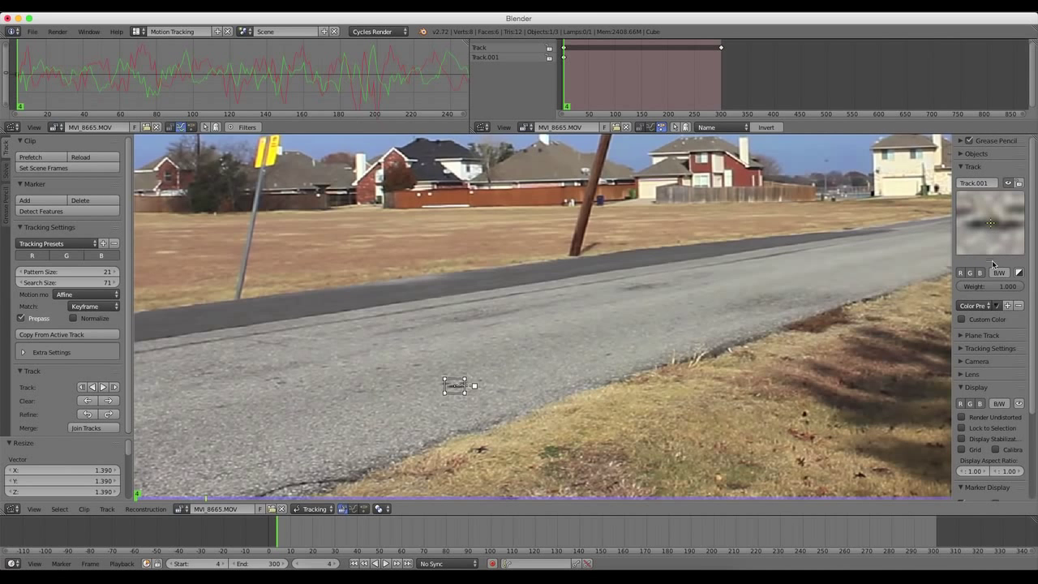
Step: Enlarge the track preview by making it taller and widening the properties region
left_click_drag(993, 263, 1001, 314)
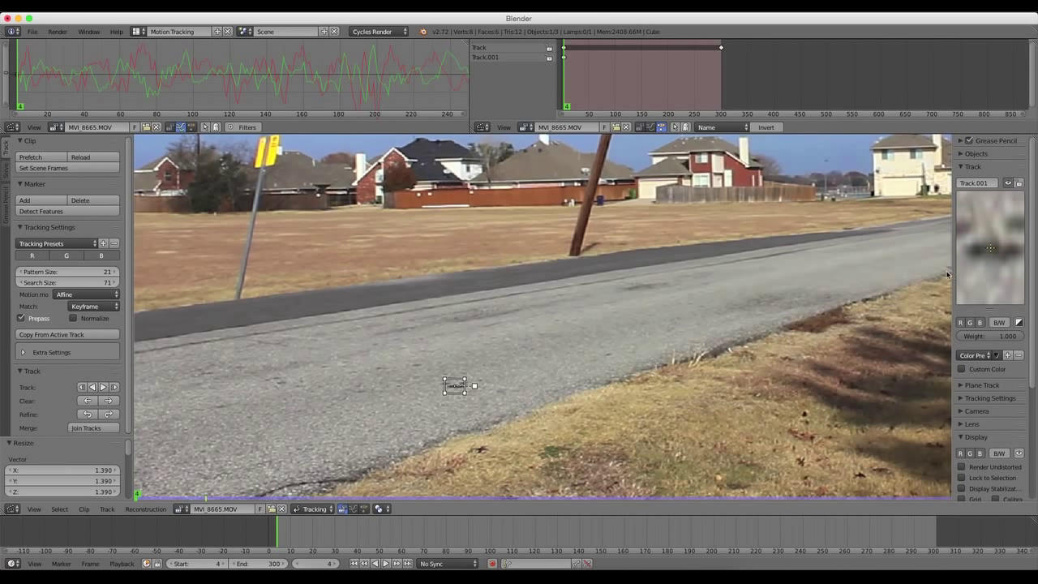
left_click_drag(947, 274, 873, 276)
scroll(990, 269, "down", 1)
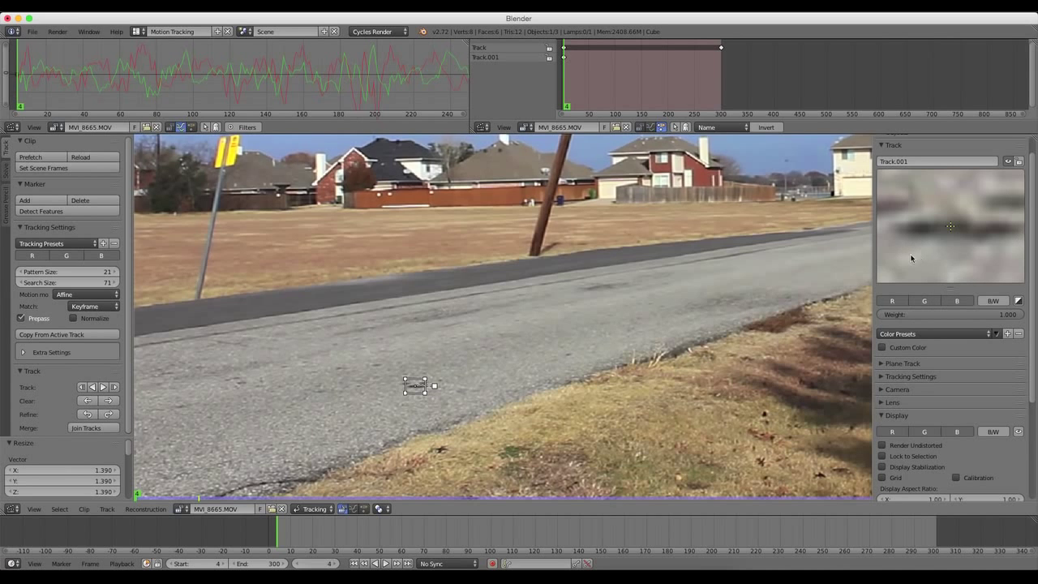
Step: Track the road marker forward to frame 300, scrub and play the clip to check it, and return to the start frame
left_click(103, 388)
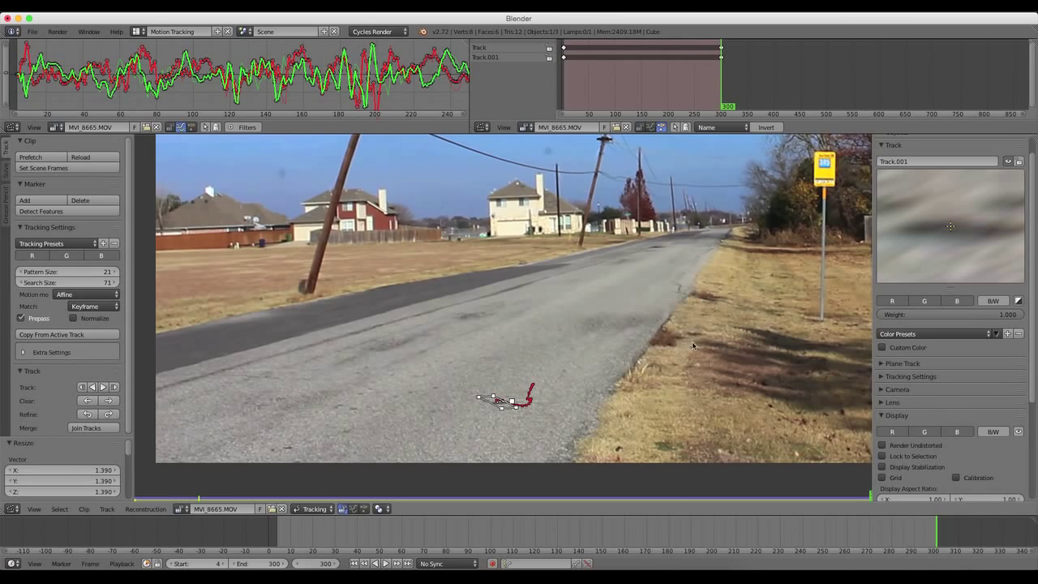
mouse_move(843, 529)
left_mouse_down()
mouse_move(335, 527)
mouse_move(533, 537)
left_mouse_up()
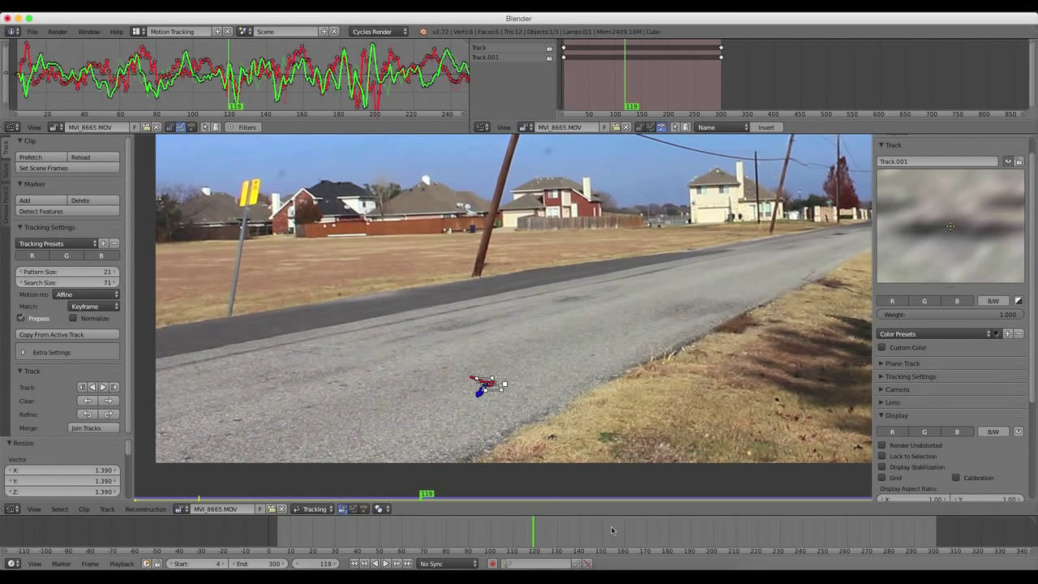
key("alt+a")
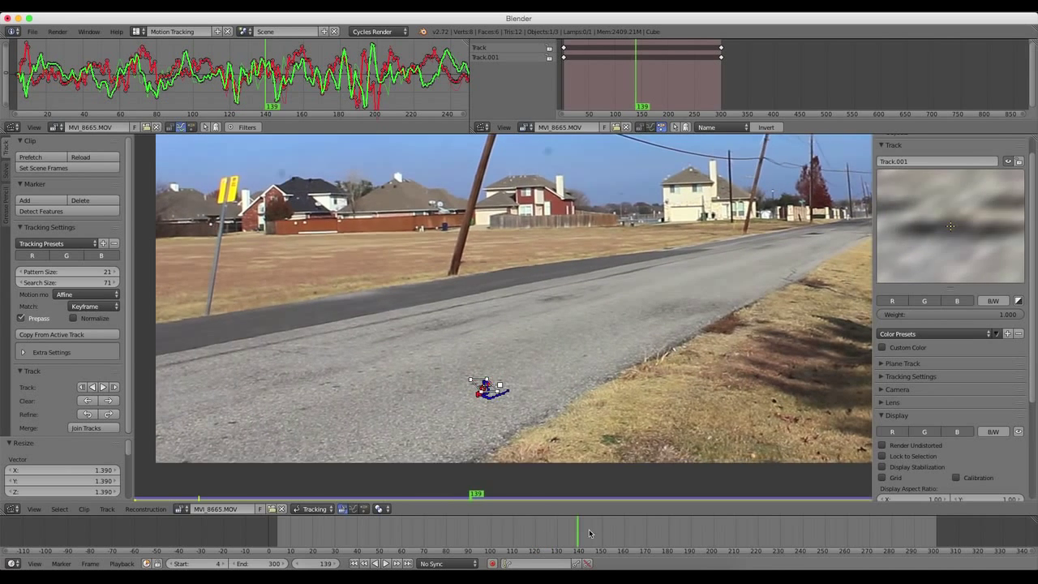
key("alt+a")
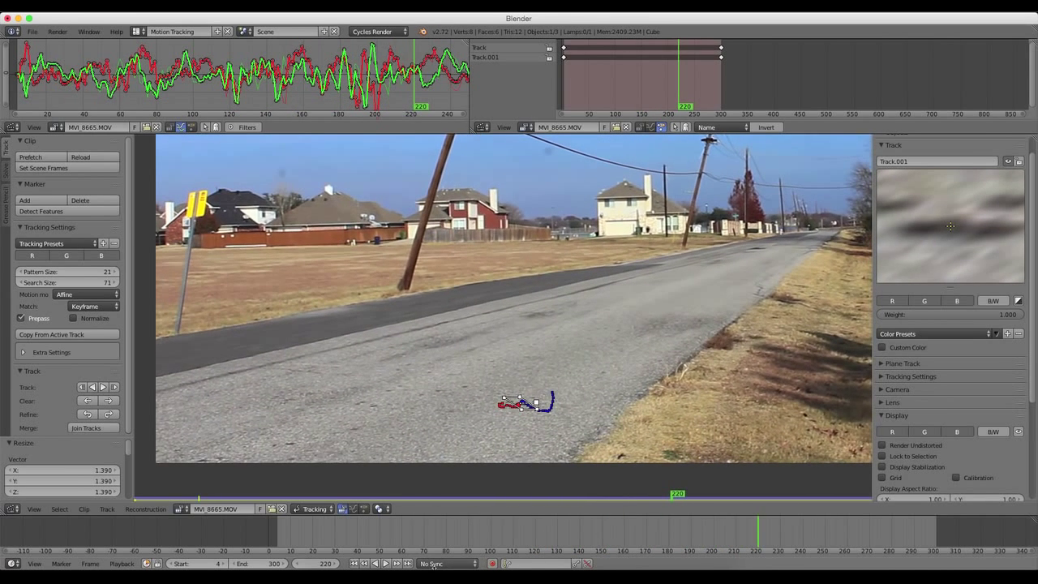
left_click(354, 563)
Step: Add a new marker on the blue 385 panel of the yellow roadside sign and centre it over the number
scroll(665, 354, "down", 2)
middle_click_drag(710, 294, 660, 331)
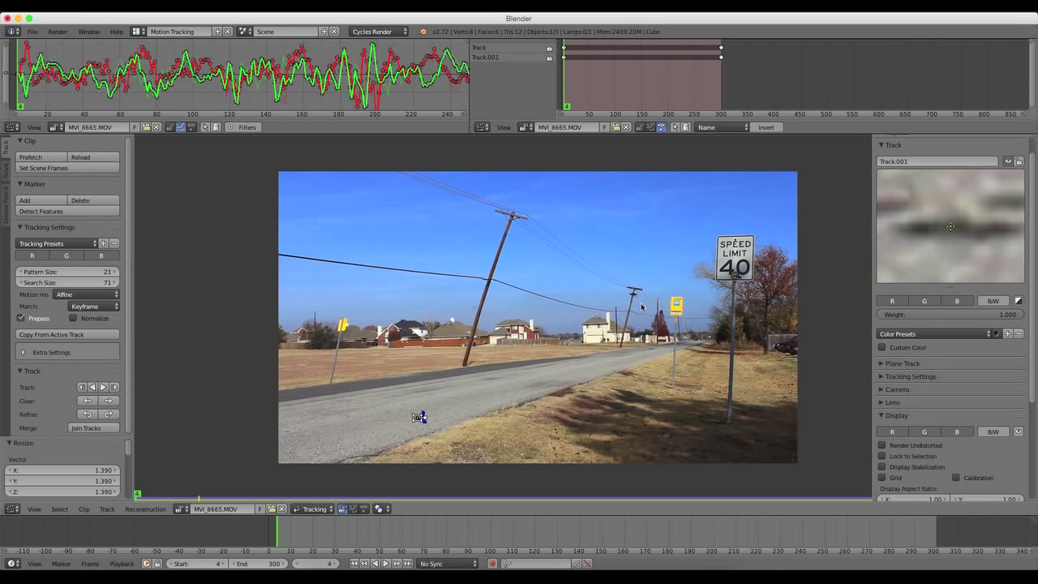
middle_click_drag(700, 300, 667, 301)
scroll(666, 300, "up", 2)
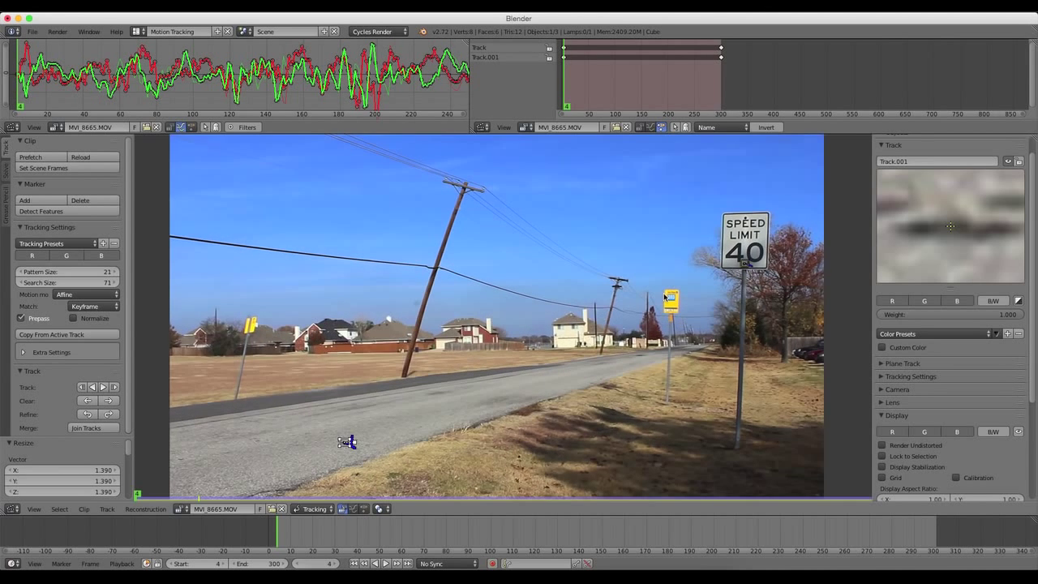
middle_click_drag(785, 299, 572, 297)
scroll(704, 311, "up", 2)
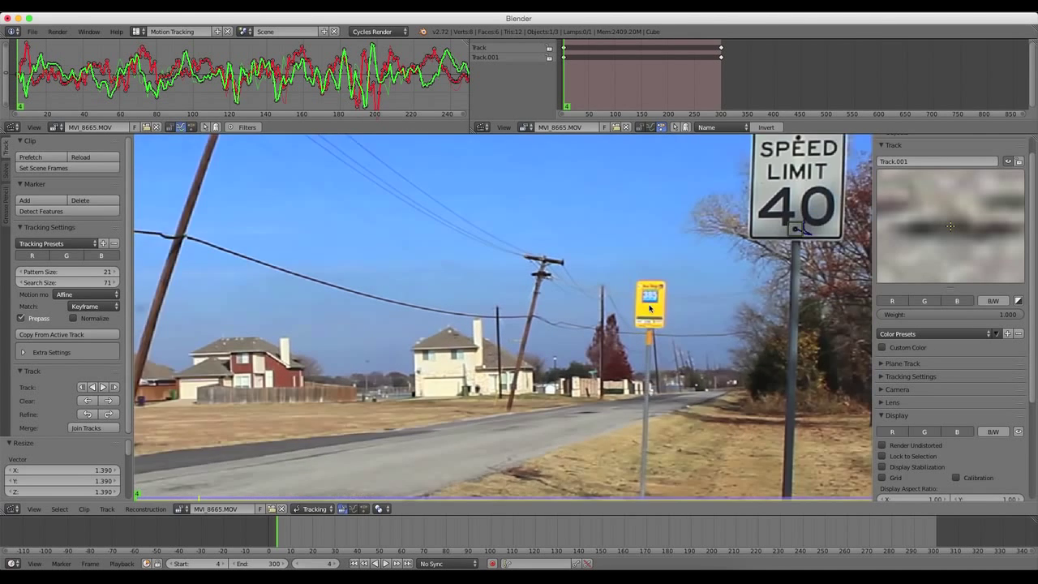
scroll(572, 297, "up", 2)
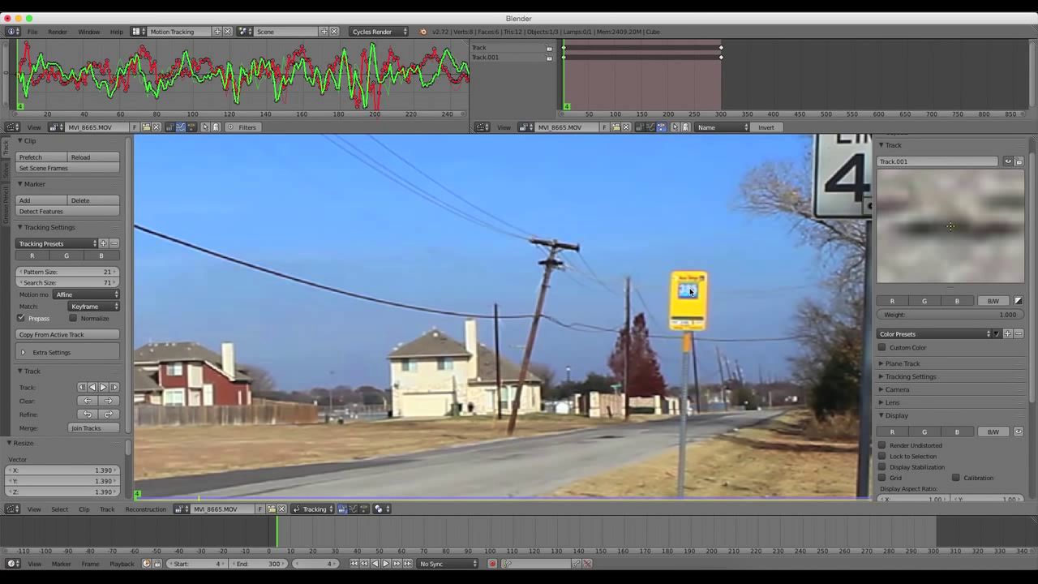
left_click(690, 290, "ctrl")
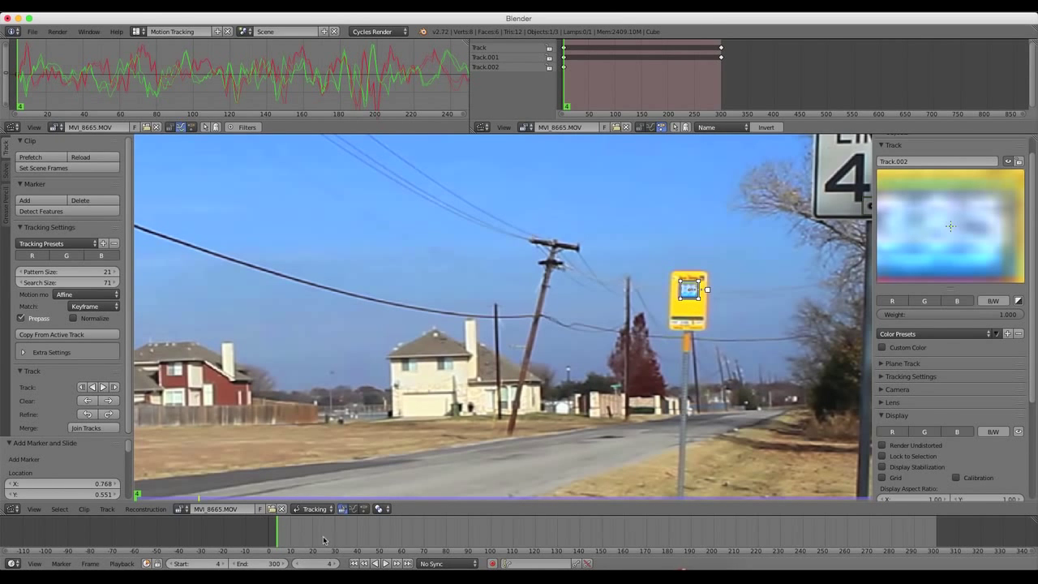
scroll(680, 323, "up", 2)
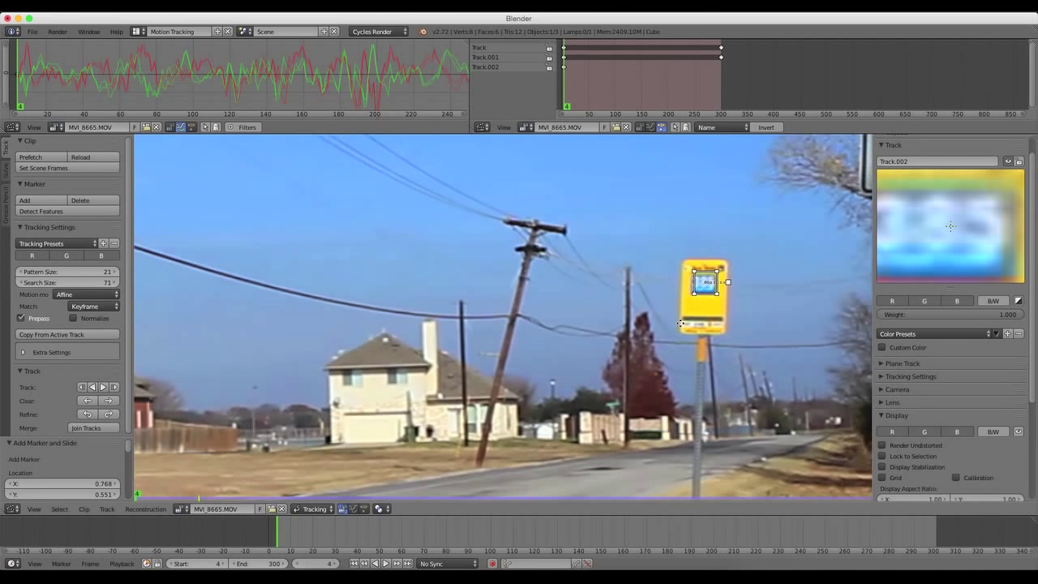
middle_click_drag(681, 324, 661, 324)
key("g")
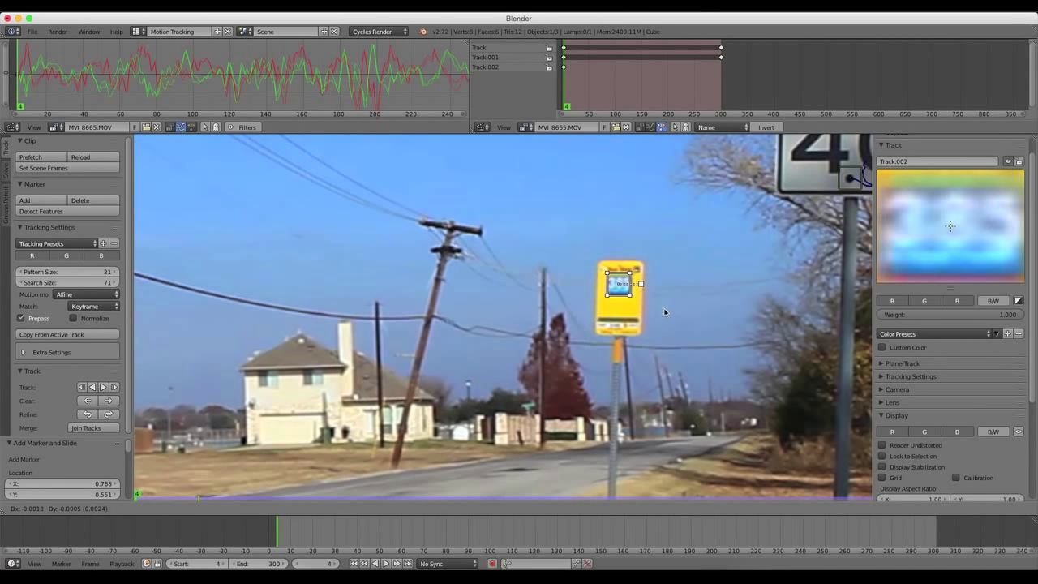
left_click(664, 313)
Step: Fine-tune the yellow sign marker's size and position so its pattern frames the whole 385 panel
key("s")
key("x")
key("Escape")
key("g")
key("Right")
key("Right")
key("Return")
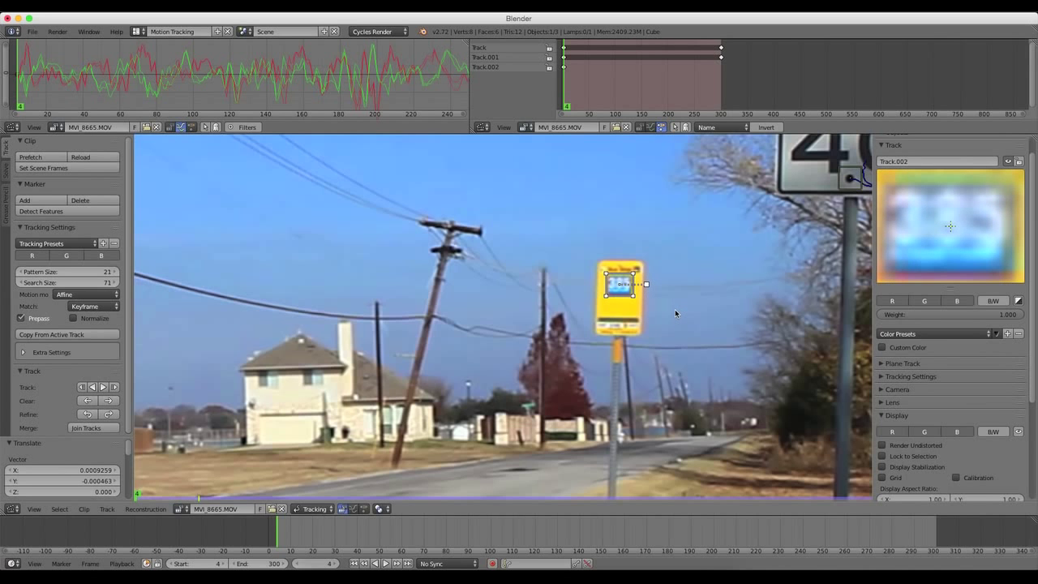
key("s")
left_click(672, 311)
key("g")
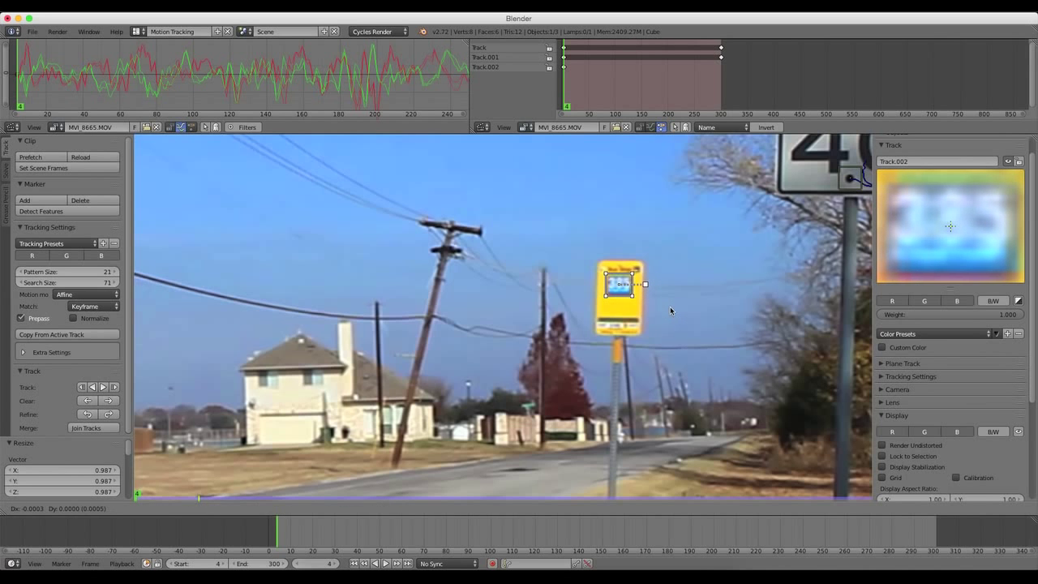
left_click(670, 306)
Step: Track the yellow sign marker forward to frame 300, scrub back to check it, and return to the start frame
scroll(670, 306, "down", 5)
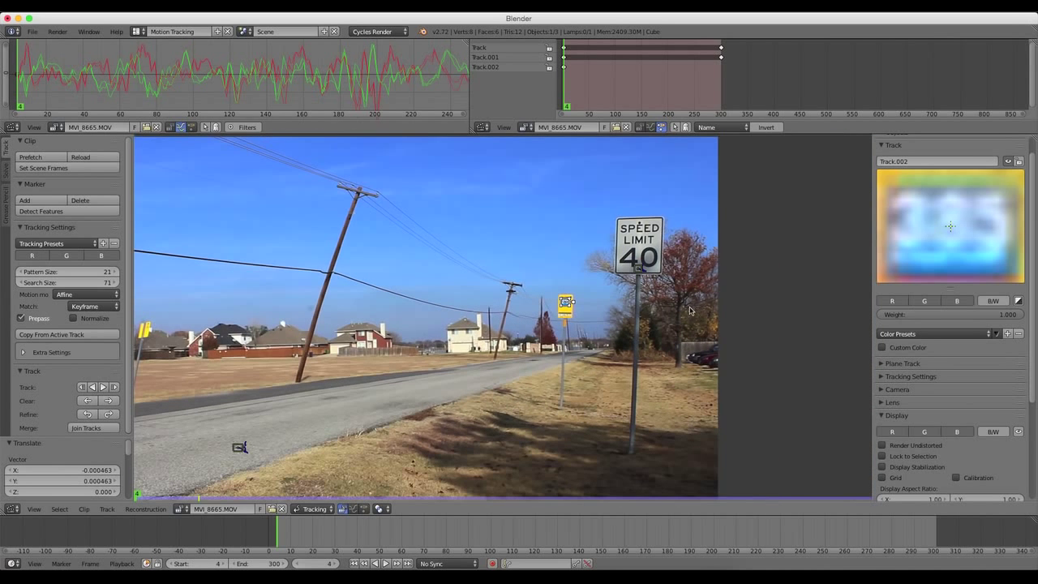
scroll(404, 379, "down", 1)
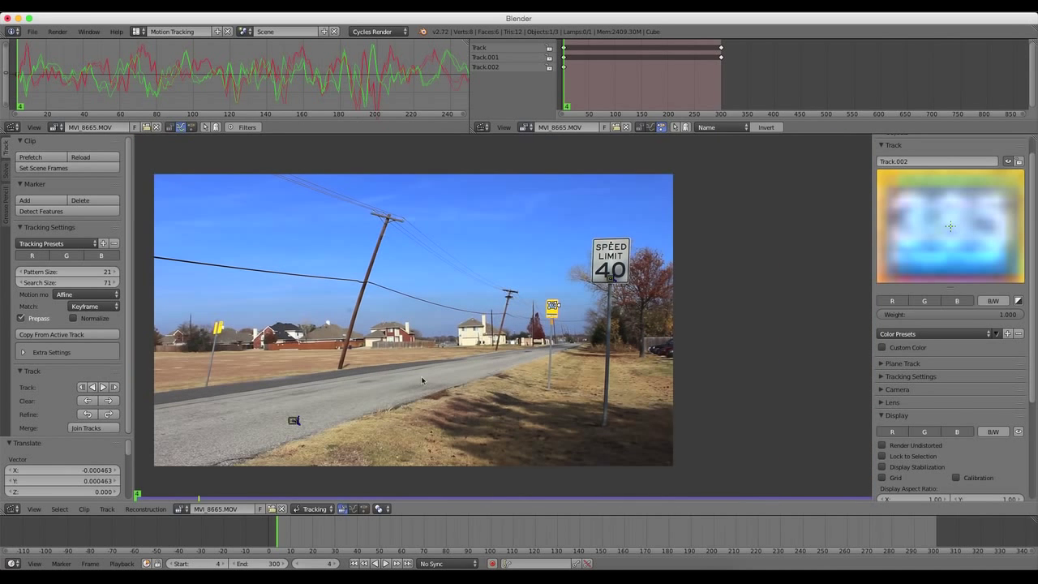
left_click(103, 387)
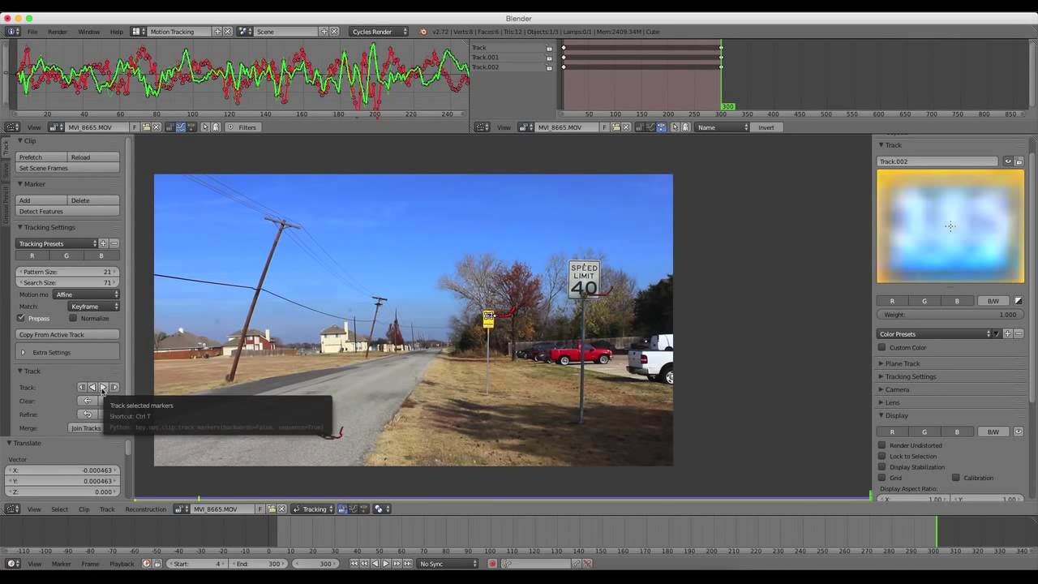
left_click_drag(906, 529, 625, 524)
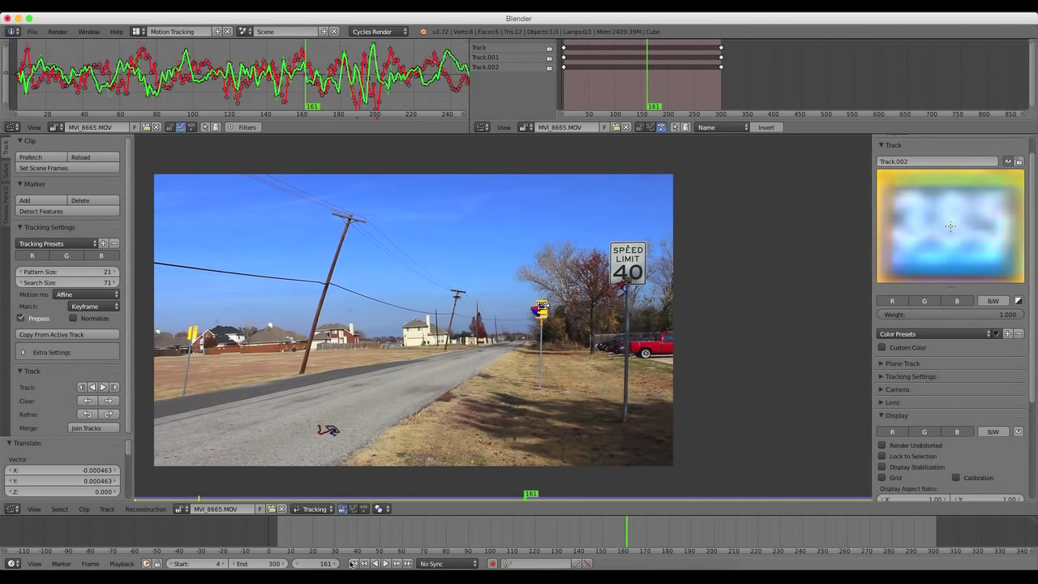
left_click(353, 563)
Step: Add a marker on the dark spot in the grass beside the road's near edge
scroll(516, 431, "up", 3)
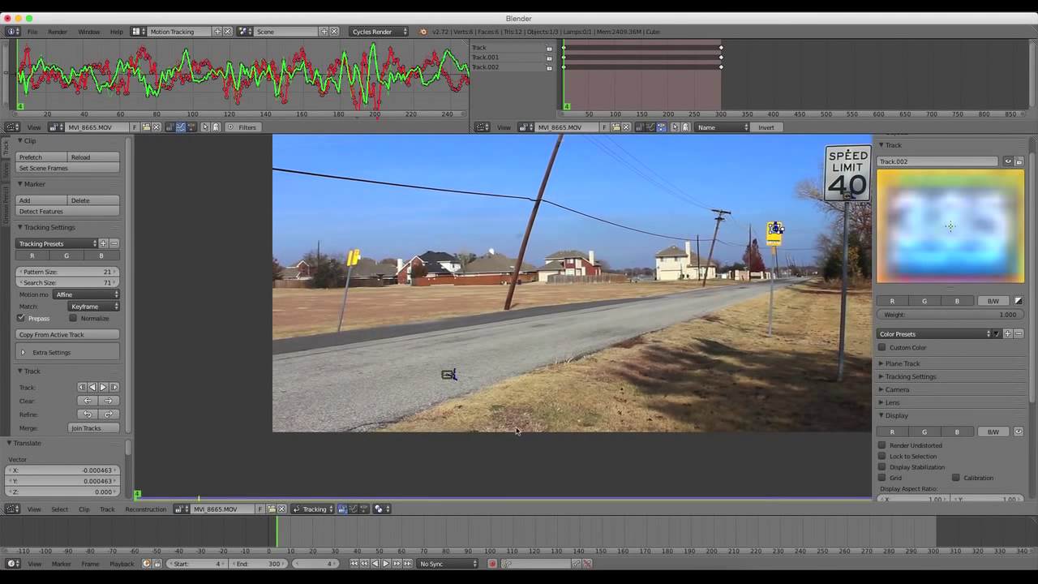
scroll(517, 430, "up", 2)
scroll(453, 406, "up", 2)
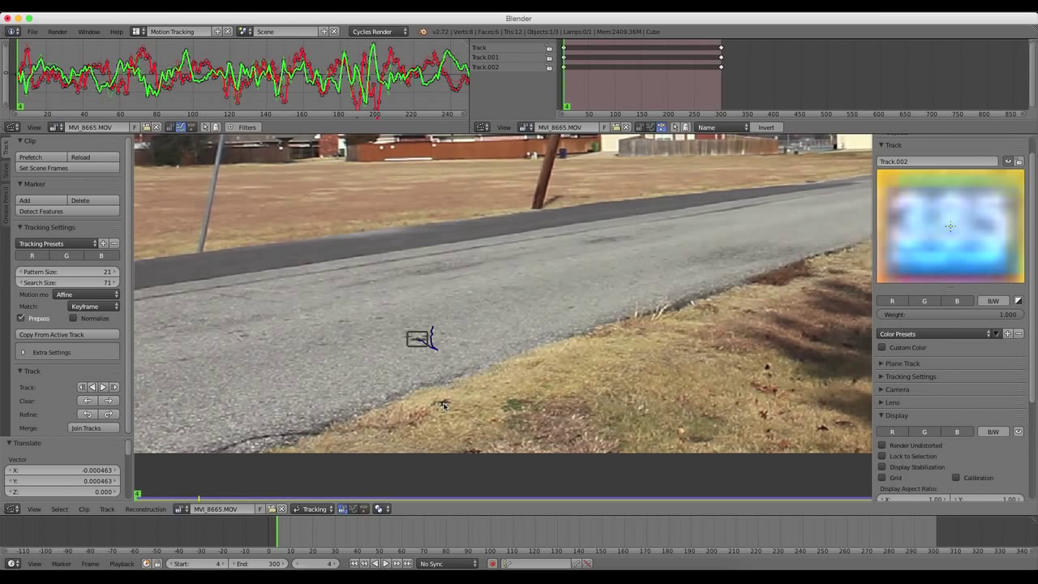
left_click(443, 404, "ctrl")
key("g")
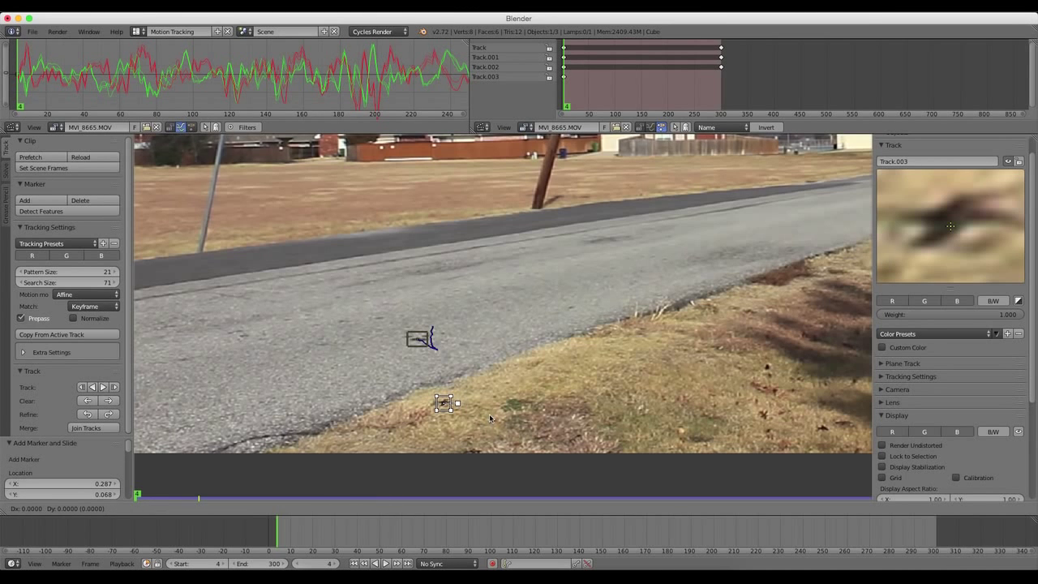
left_click(490, 418)
Step: Track the grass marker forward and step through the frames around the point where tracking stops
scroll(505, 417, "down", 1)
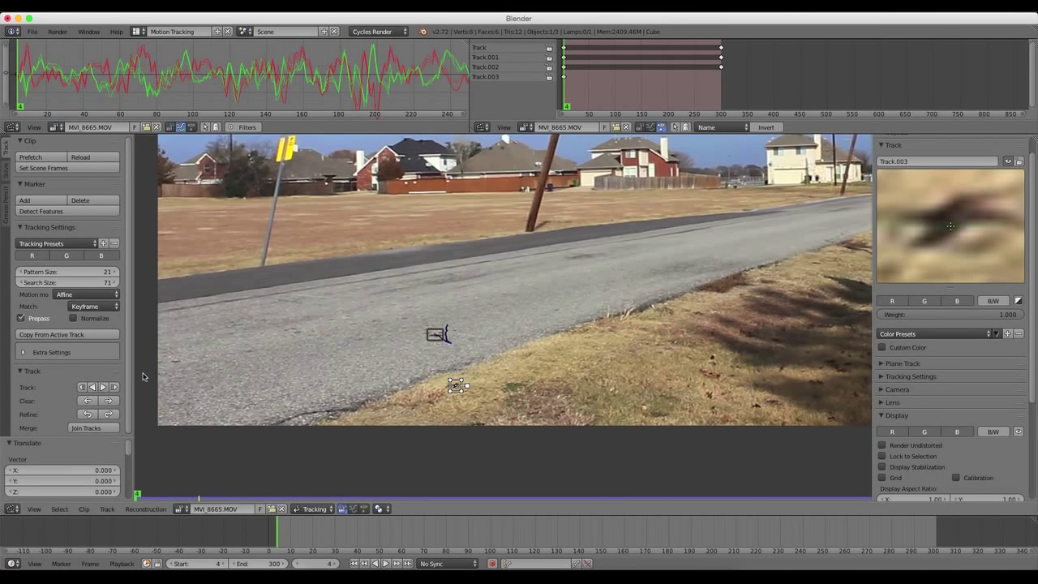
left_click(102, 387)
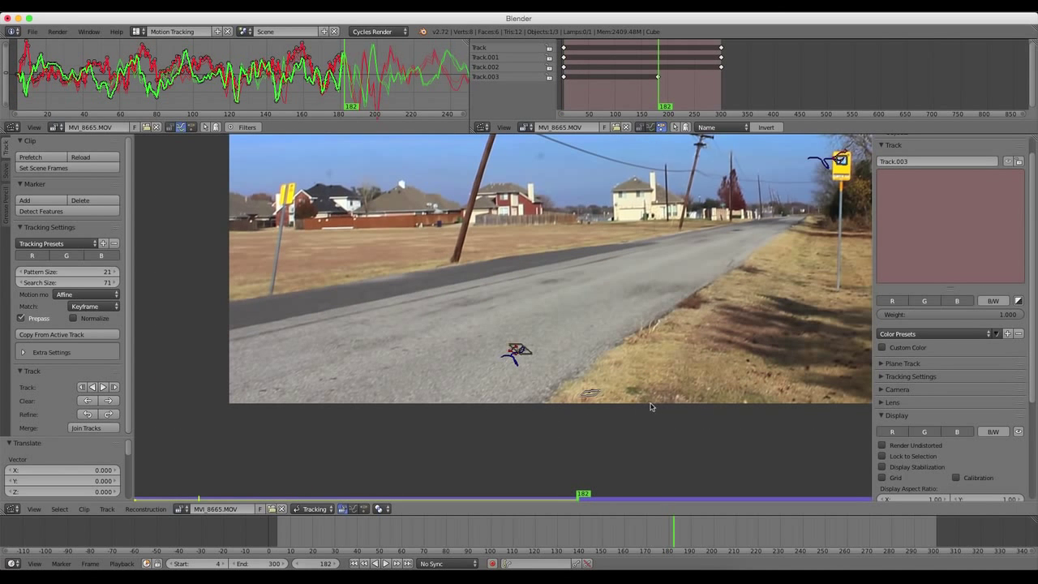
middle_click_drag(655, 406, 638, 431)
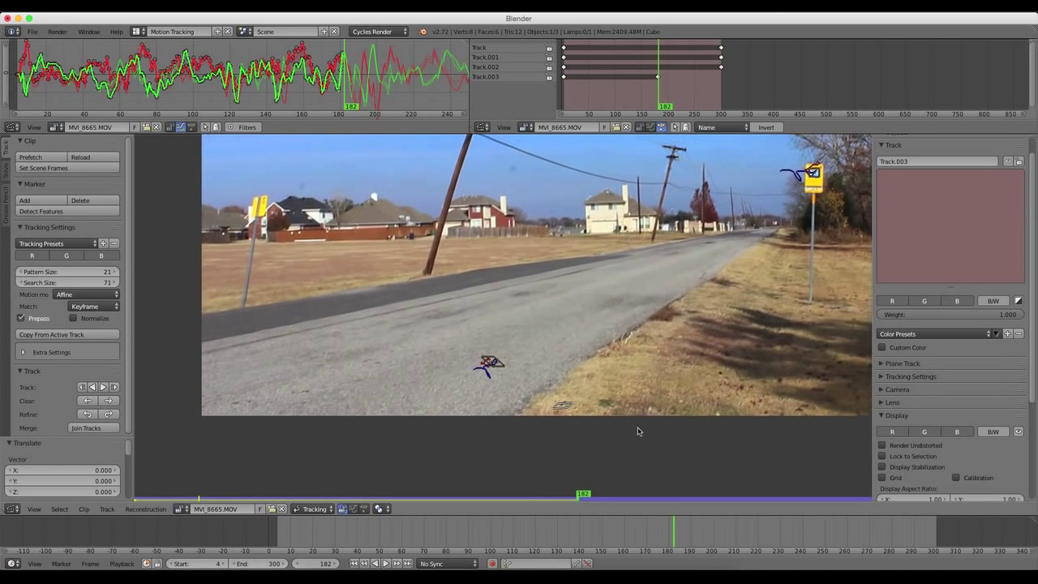
left_click(671, 527)
key("Right")
key("Left")
key("Right")
Step: Reposition the grass marker over its dark spot at frame 182, continue tracking forward, and scrub the new section
scroll(616, 442, "up", 3)
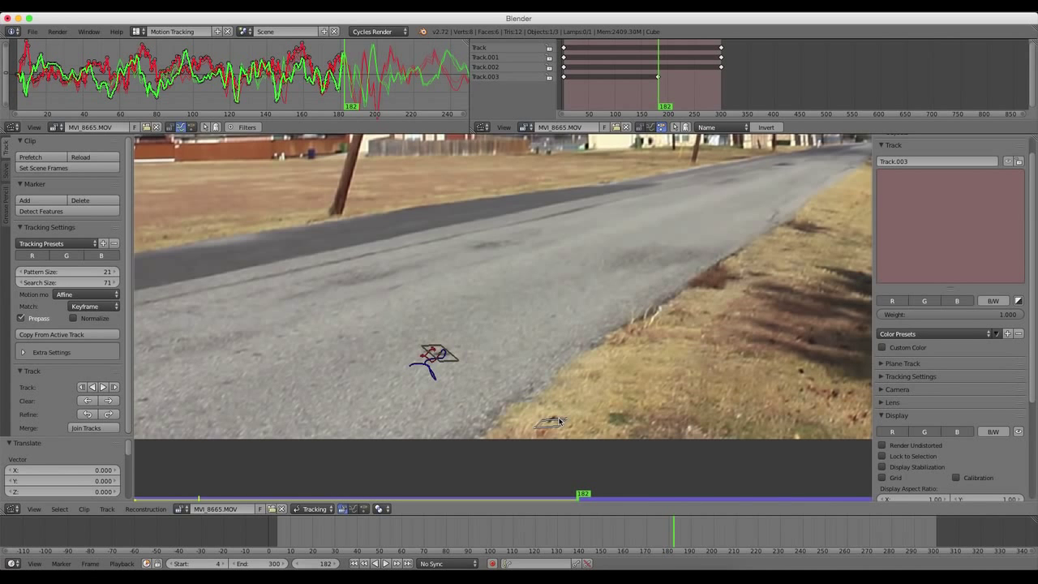
left_click_drag(563, 430, 565, 425)
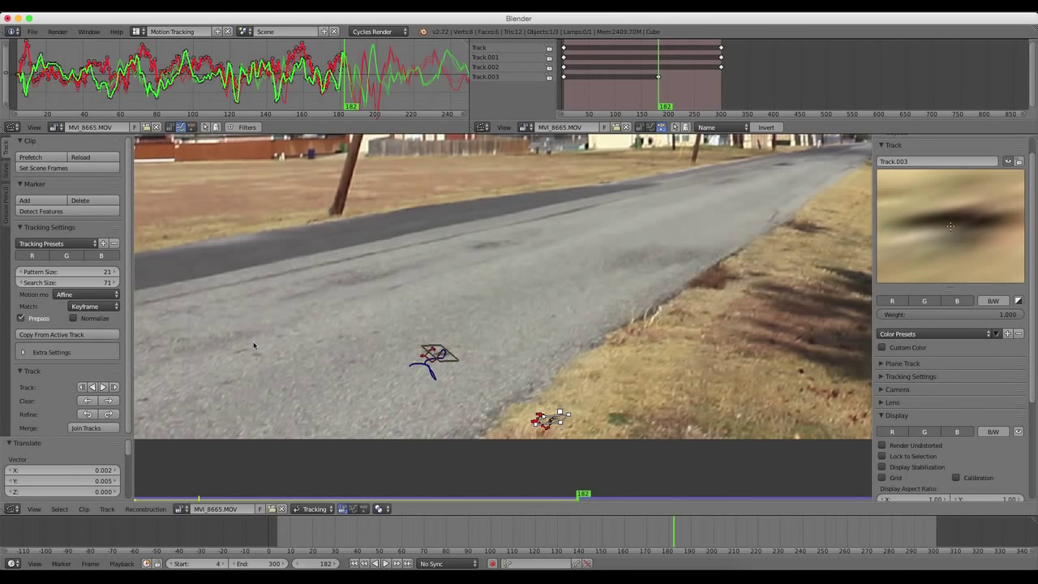
left_click(103, 387)
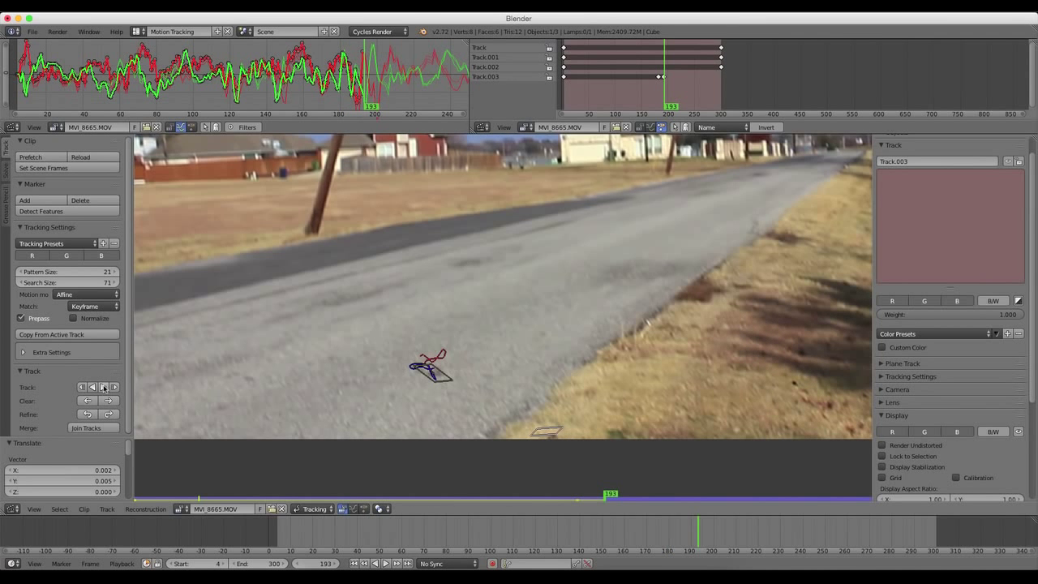
mouse_move(685, 524)
left_mouse_down()
mouse_move(748, 536)
mouse_move(697, 535)
left_mouse_up()
scroll(47, 427, "down", 1)
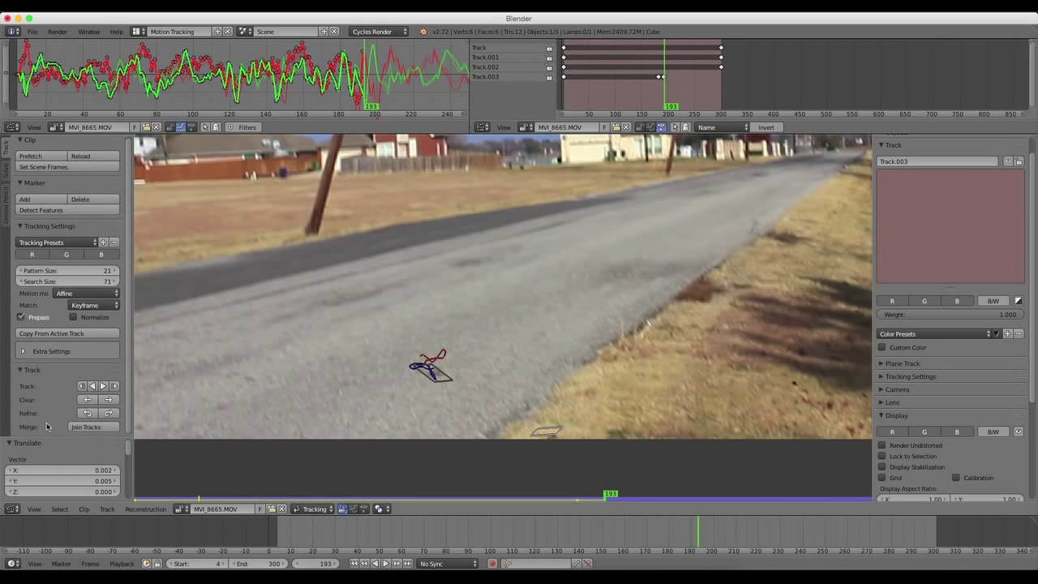
Step: Clear the grass marker's path after frame 193 with the Clear remained action, and scrub back to frame 33
left_click(109, 400)
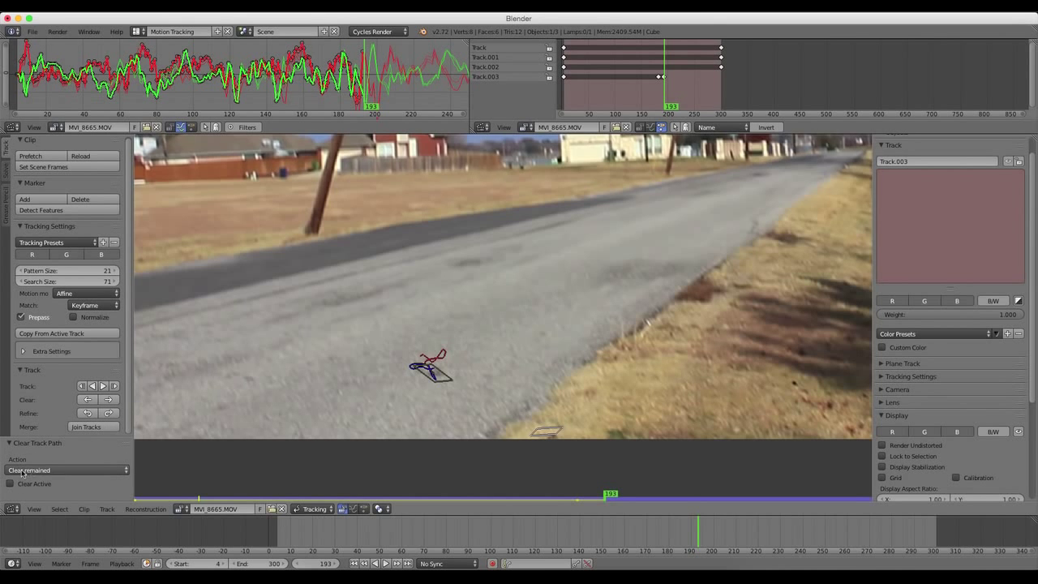
left_click(52, 471)
left_click(47, 447)
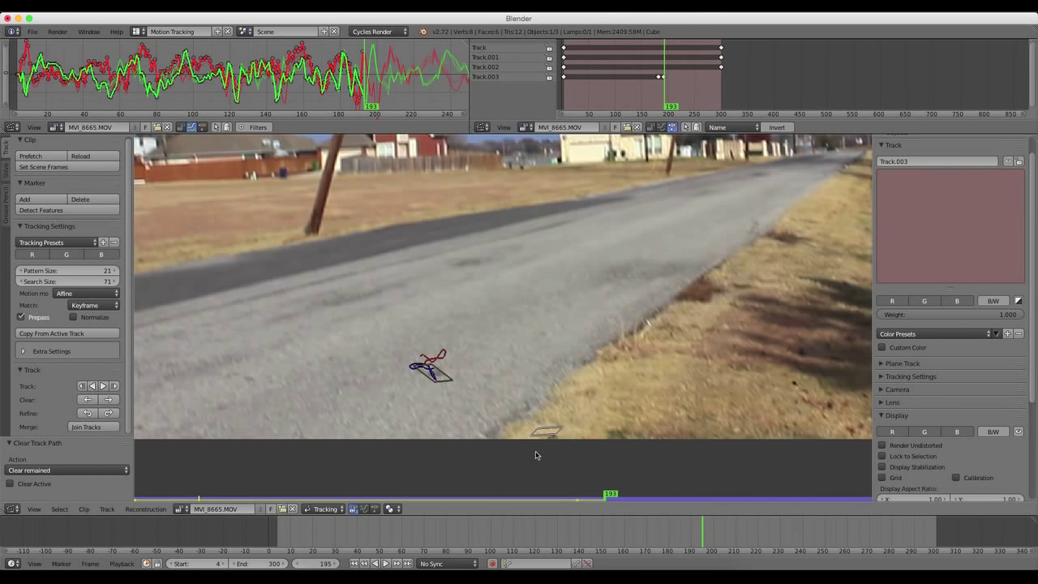
mouse_move(703, 531)
left_mouse_down()
mouse_move(920, 552)
mouse_move(709, 529)
mouse_move(339, 531)
mouse_move(885, 545)
mouse_move(675, 526)
mouse_move(923, 549)
mouse_move(346, 547)
left_mouse_up()
scroll(595, 396, "down", 2)
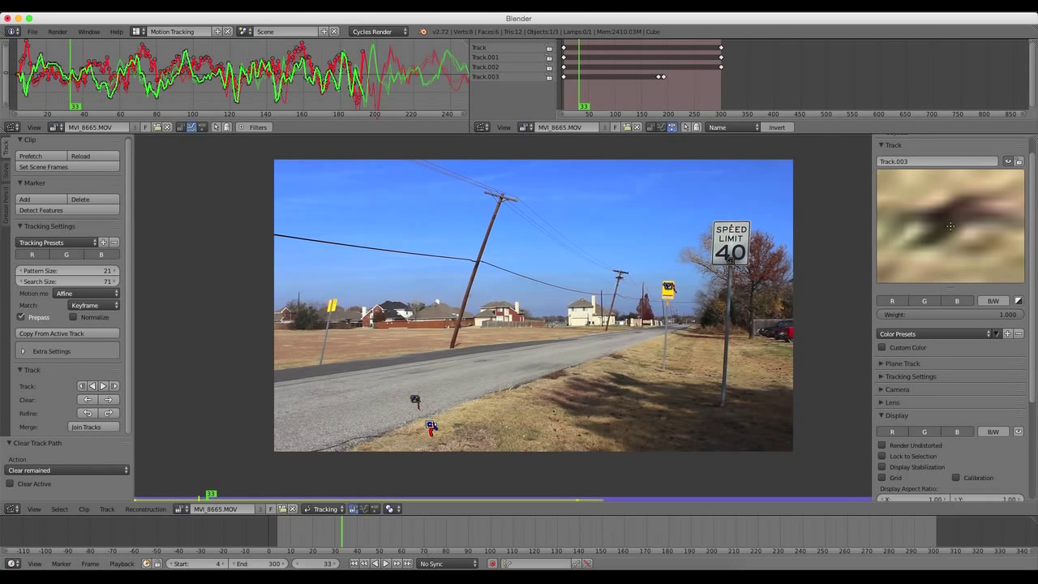
Step: Return to frame 4 and add a marker on the white chimney of the house behind the leaning utility pole
left_click(359, 564)
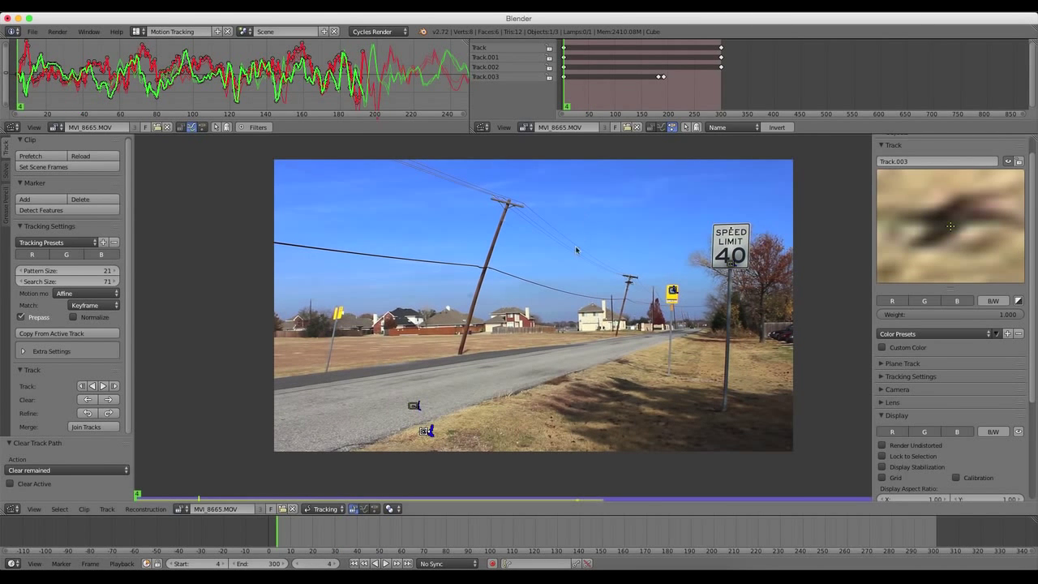
scroll(533, 238, "up", 4)
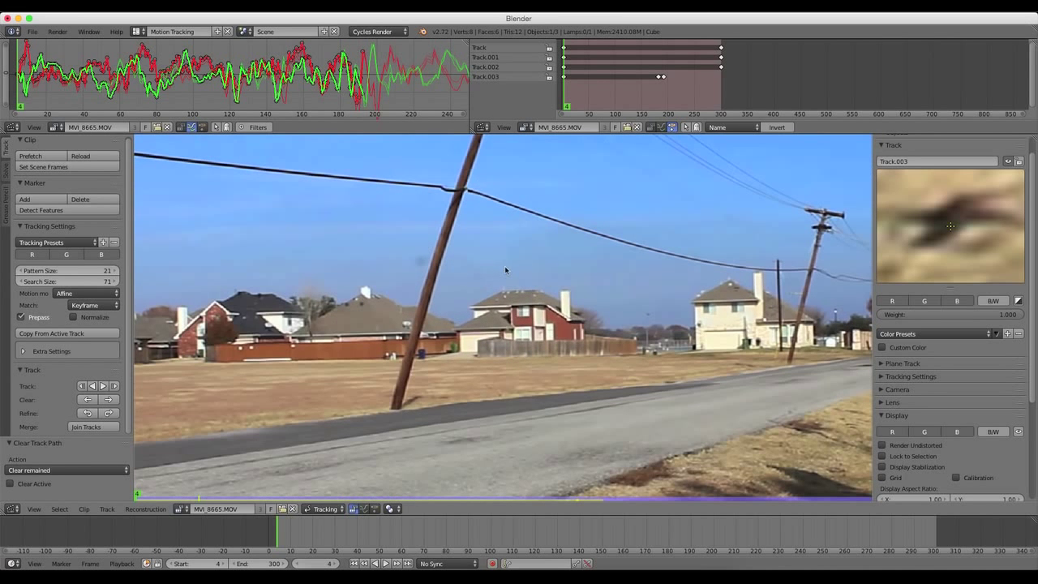
scroll(604, 301, "up", 1)
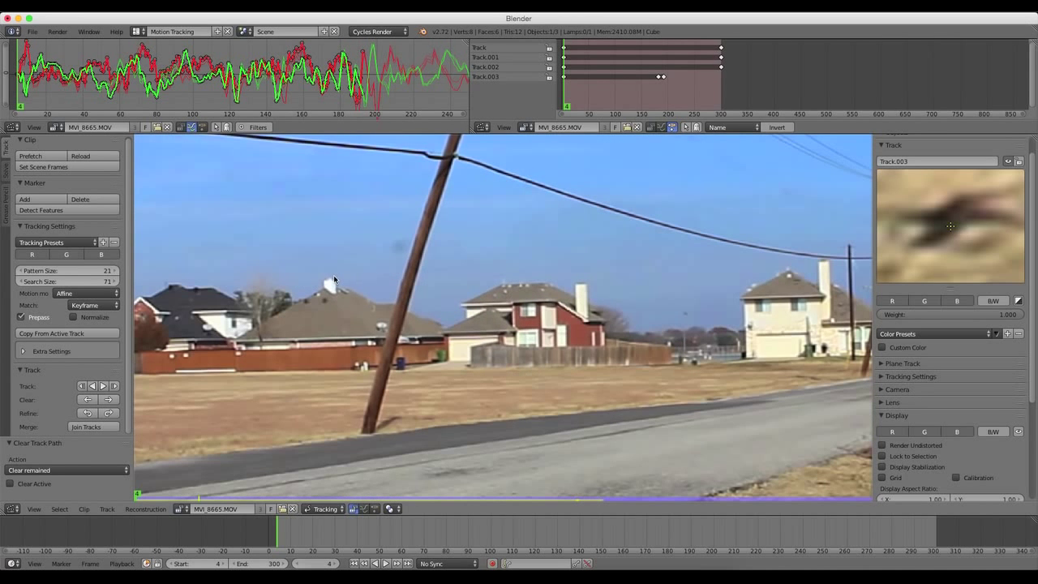
scroll(333, 294, "up", 3)
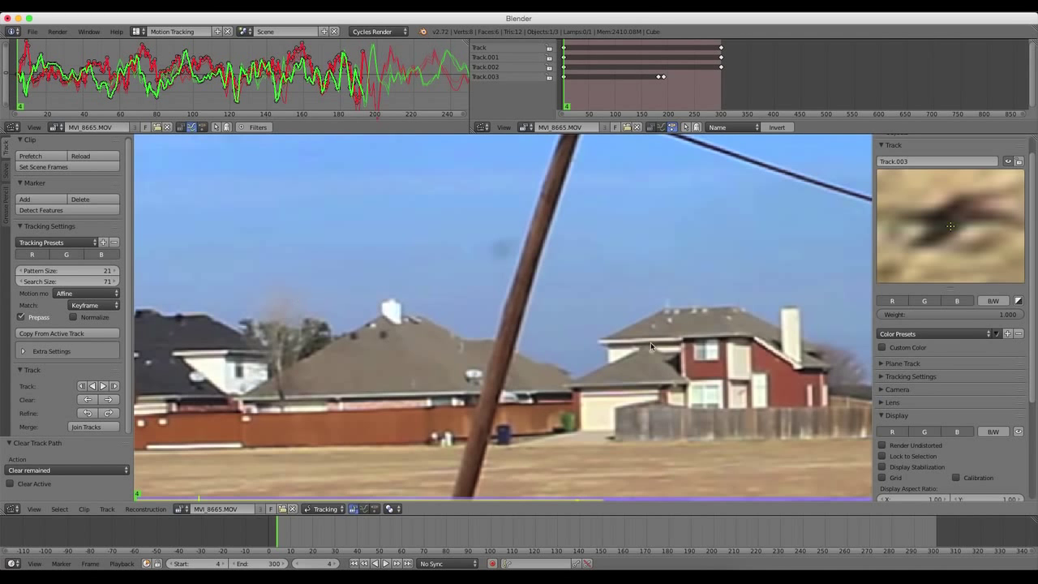
left_click_drag(872, 268, 897, 271)
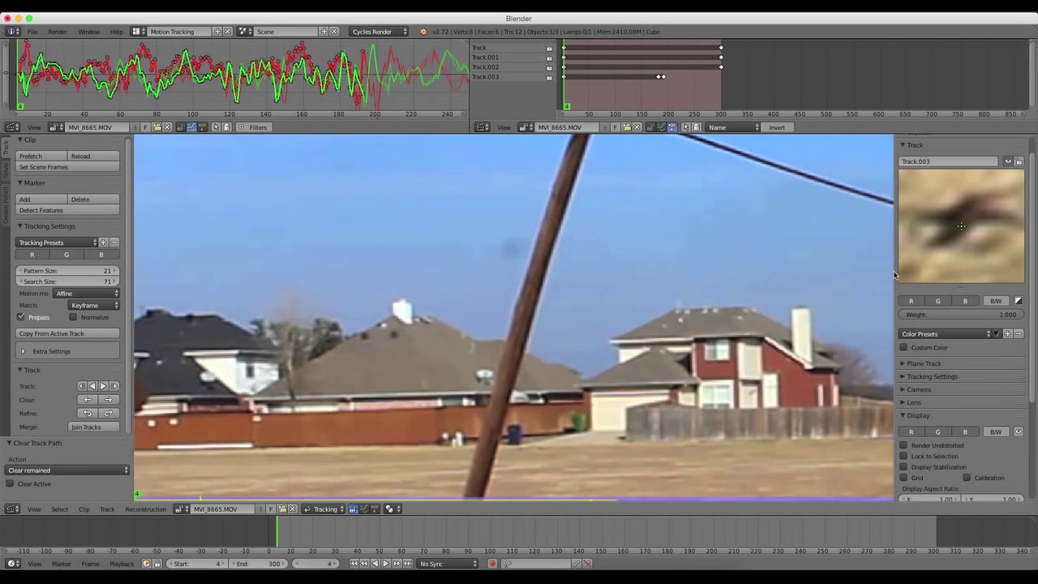
left_click_drag(963, 292, 964, 276)
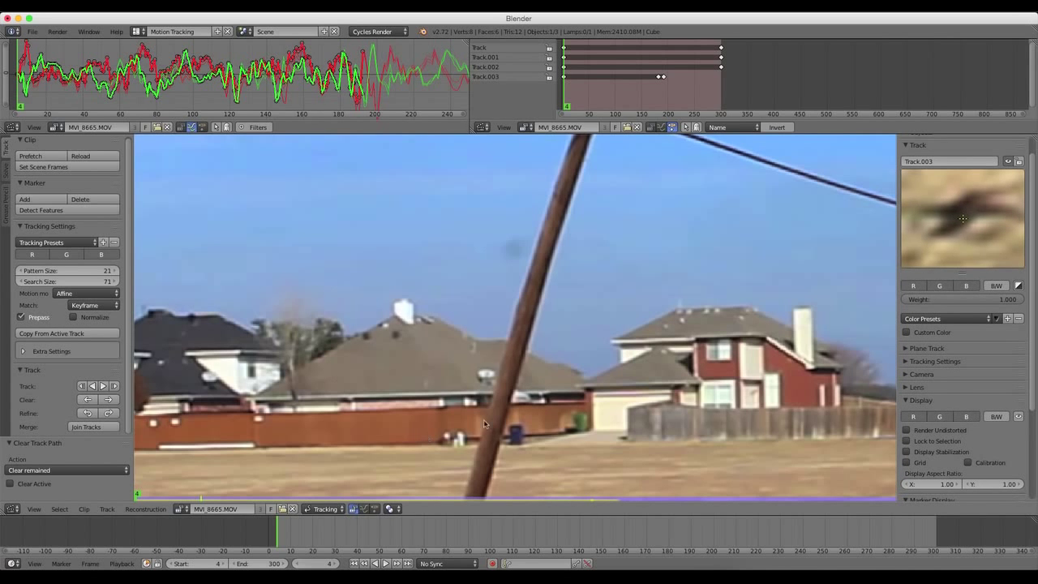
left_click(403, 309, "ctrl")
key("alt+Right")
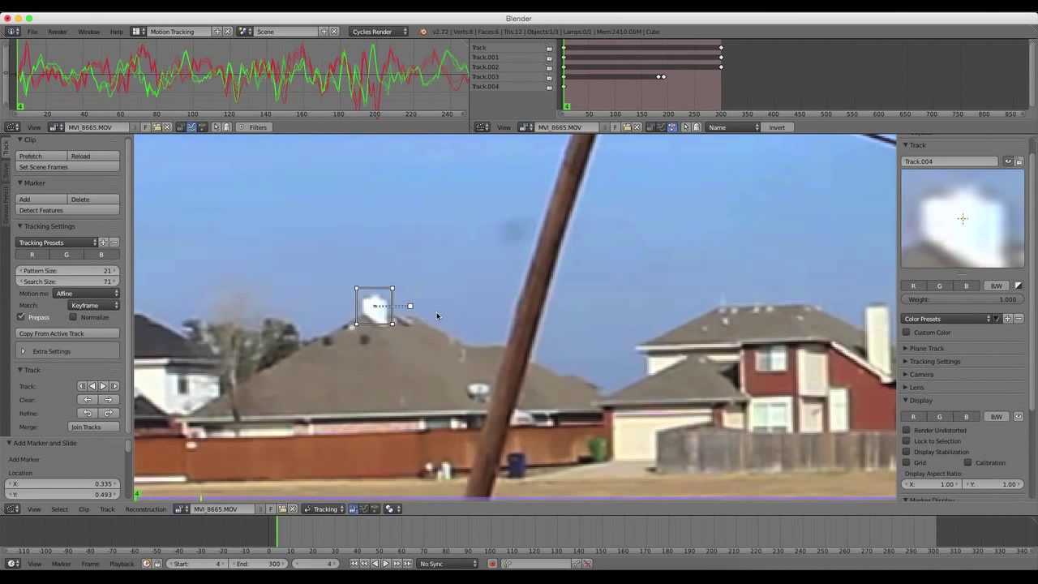
Step: Scale the chimney marker's pattern area down to fit closely around the white chimney
key("s")
left_click(422, 316)
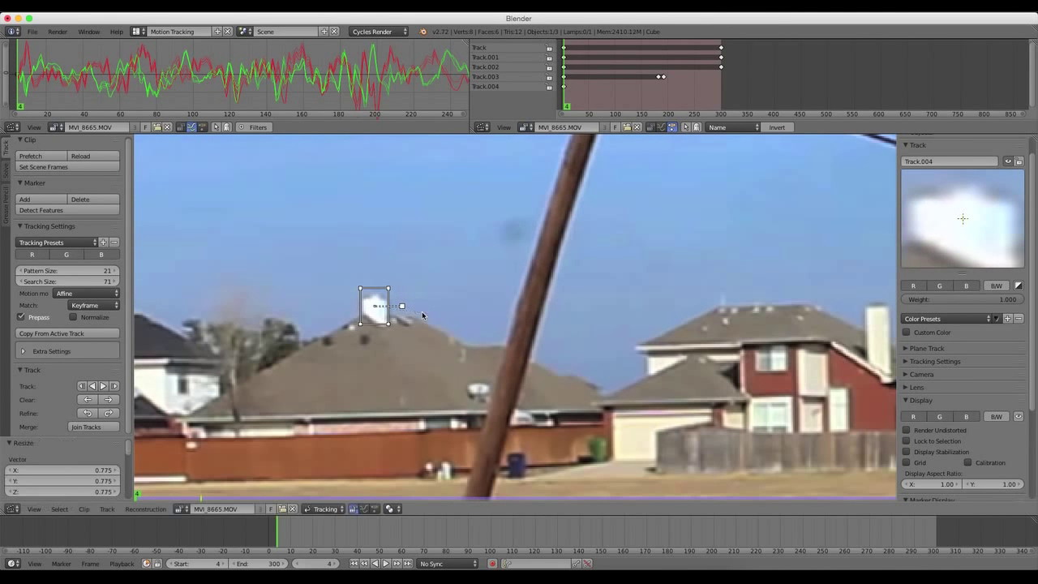
key("s")
left_click(394, 376)
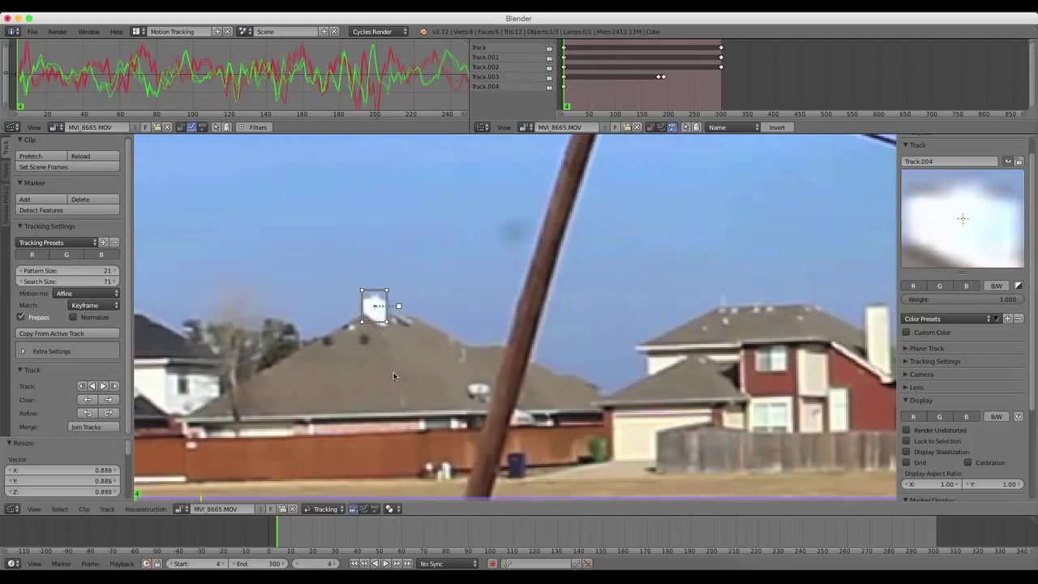
key("s")
left_click(403, 329)
Step: Track the chimney marker forward to frame 300 and scrub back to frame 127 to check its path
scroll(456, 368, "down", 1)
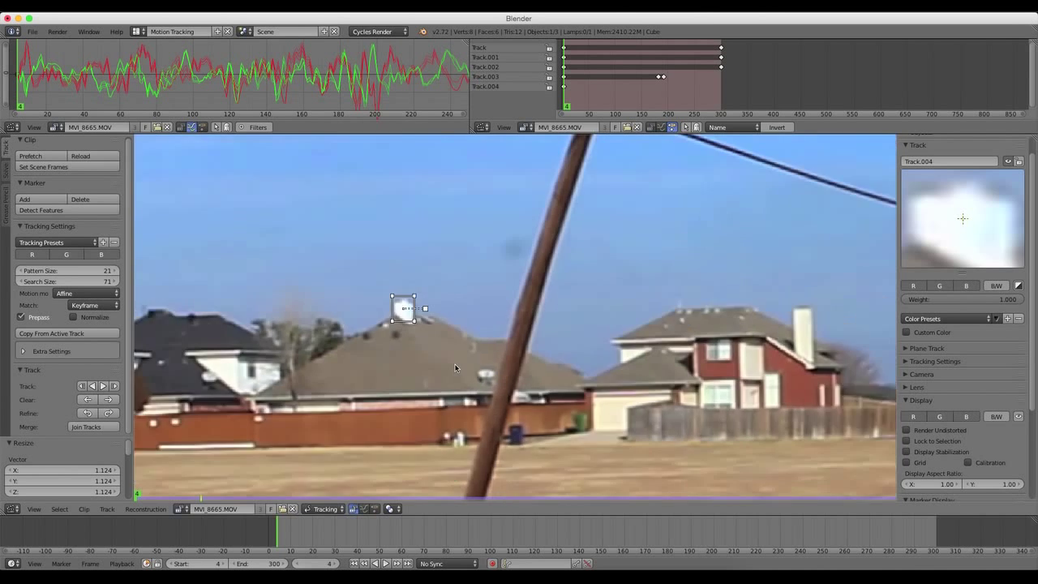
scroll(455, 367, "down", 3)
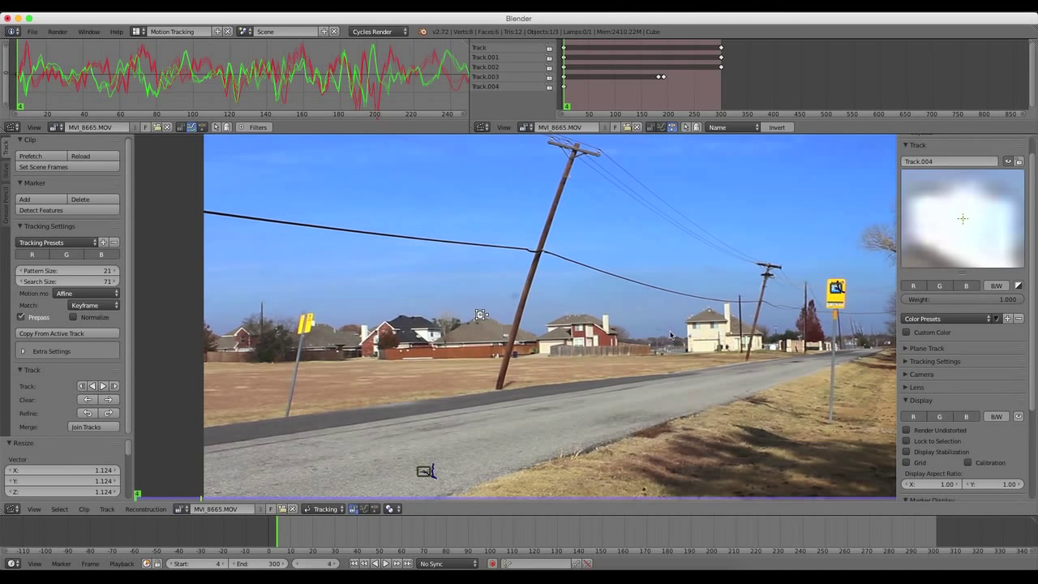
scroll(670, 334, "down", 2)
middle_click_drag(524, 381, 432, 386)
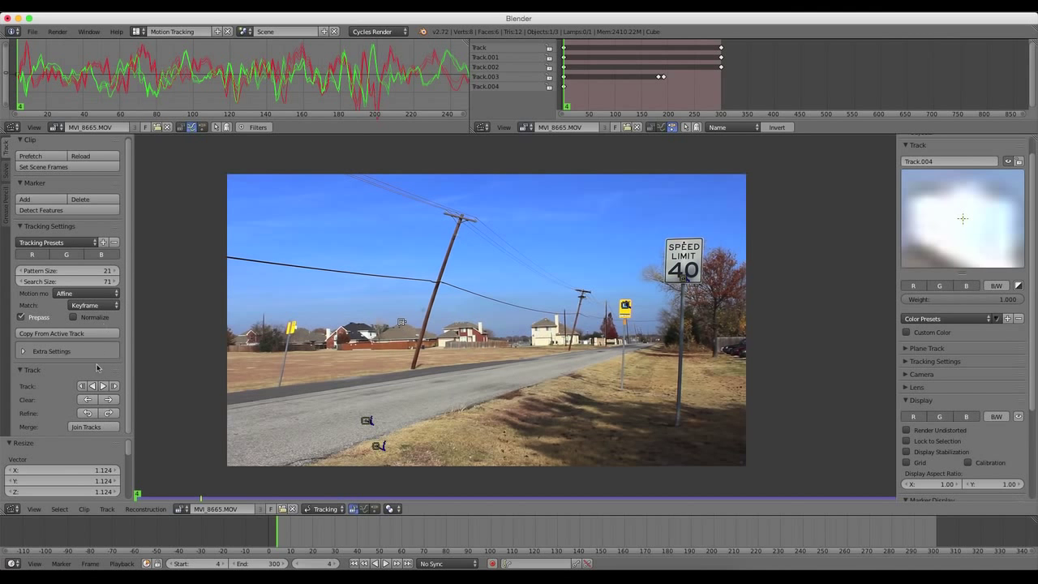
left_click(103, 386)
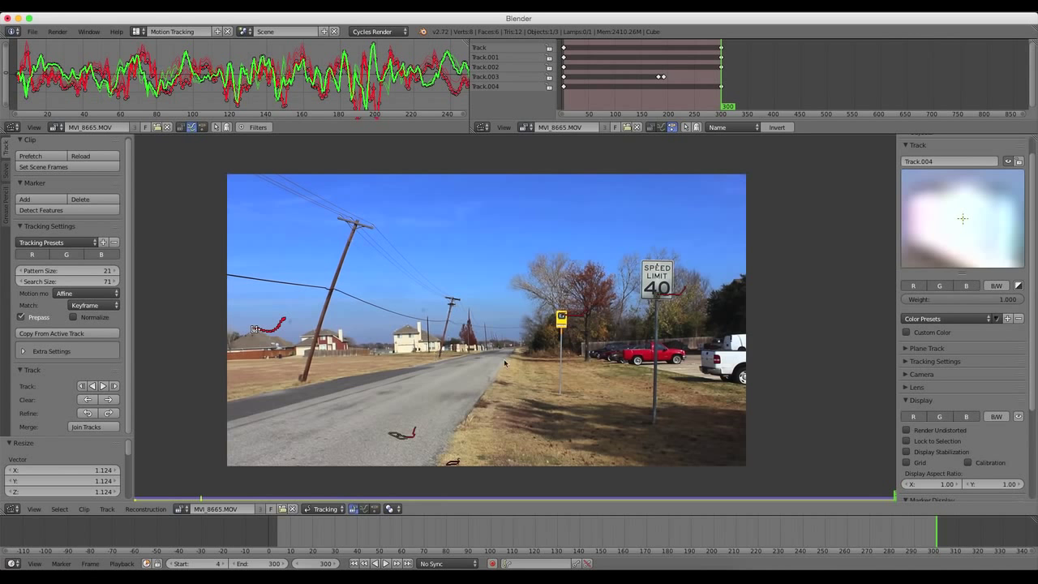
left_click_drag(906, 531, 551, 536)
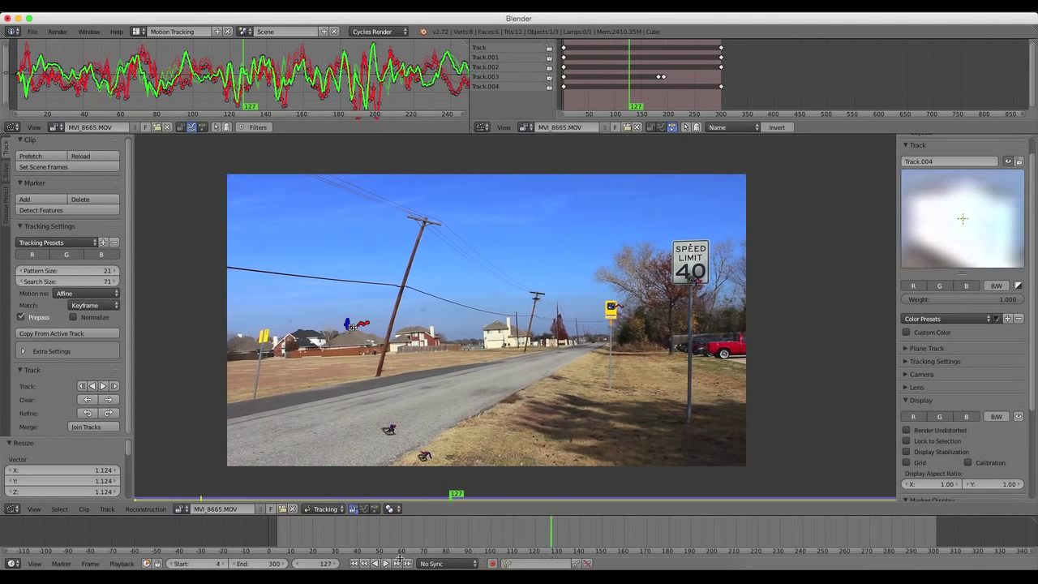
Step: At frame 4, add a marker on the large utility pole and move it onto the light bracket below the crossarm
left_click(353, 564)
scroll(566, 369, "up", 1)
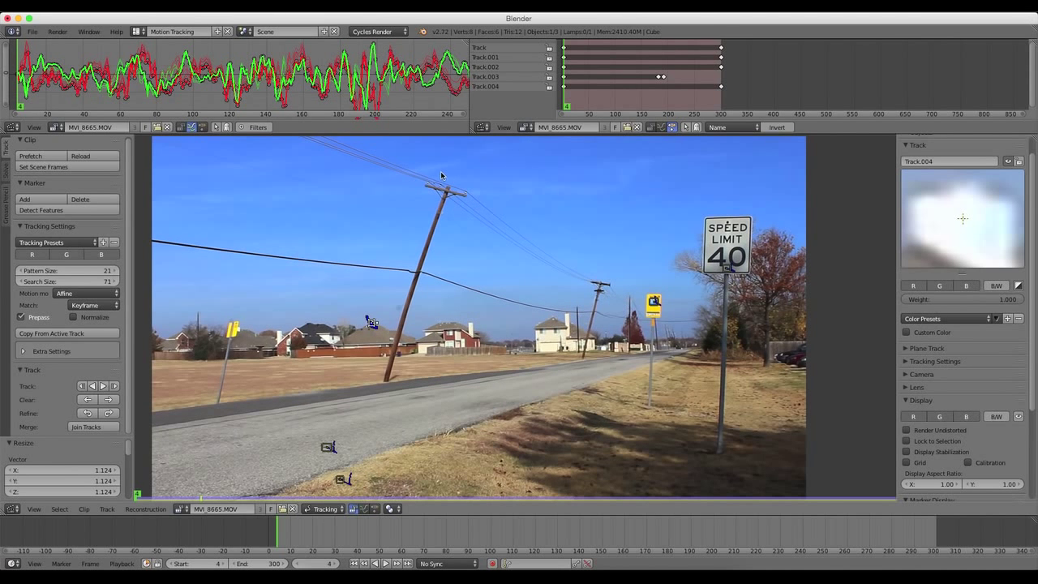
scroll(441, 175, "up", 3)
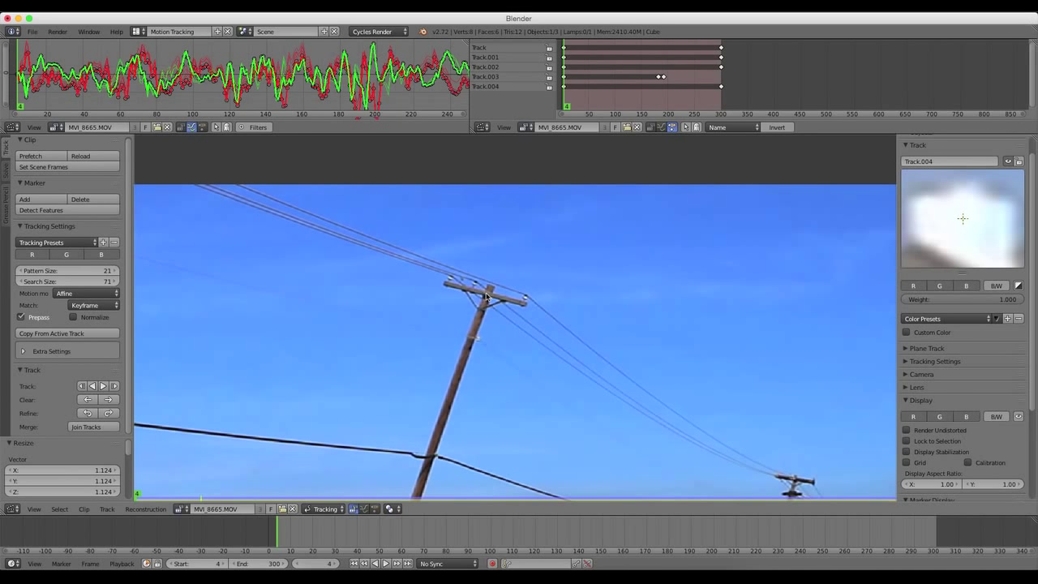
left_click(487, 298, "ctrl")
scroll(510, 294, "up", 3)
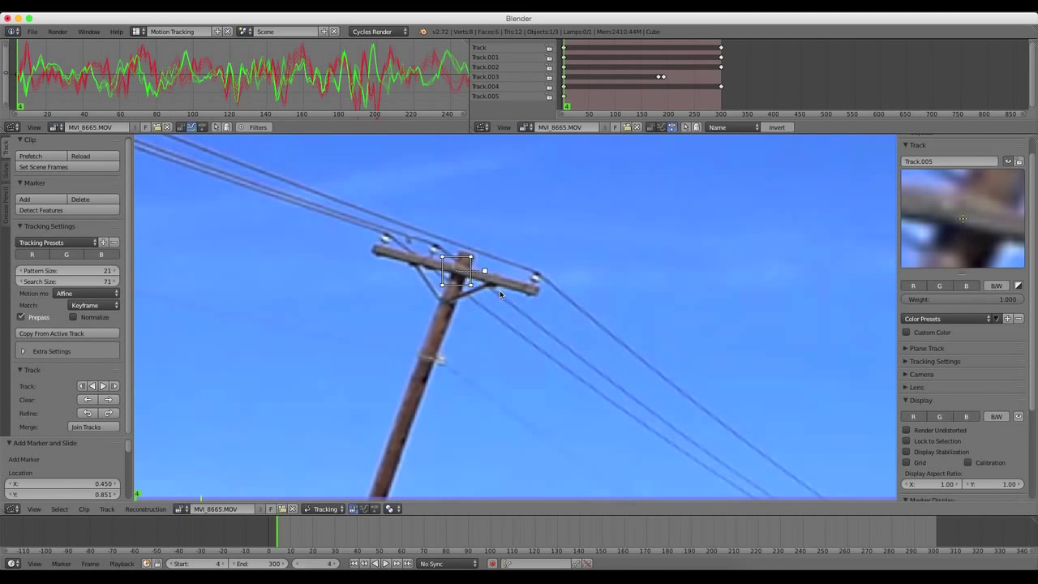
key("g")
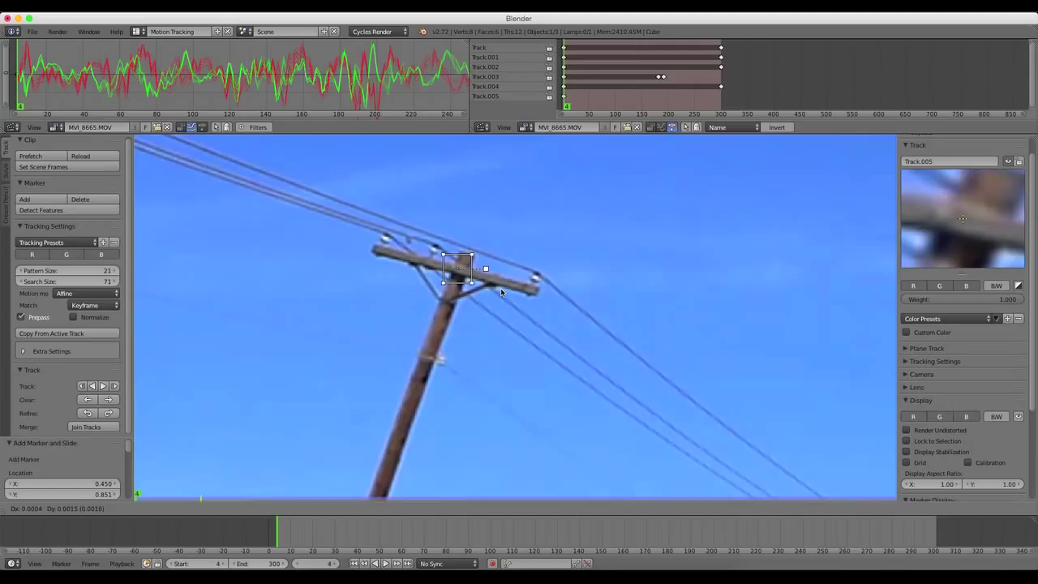
left_click(500, 292)
key("g")
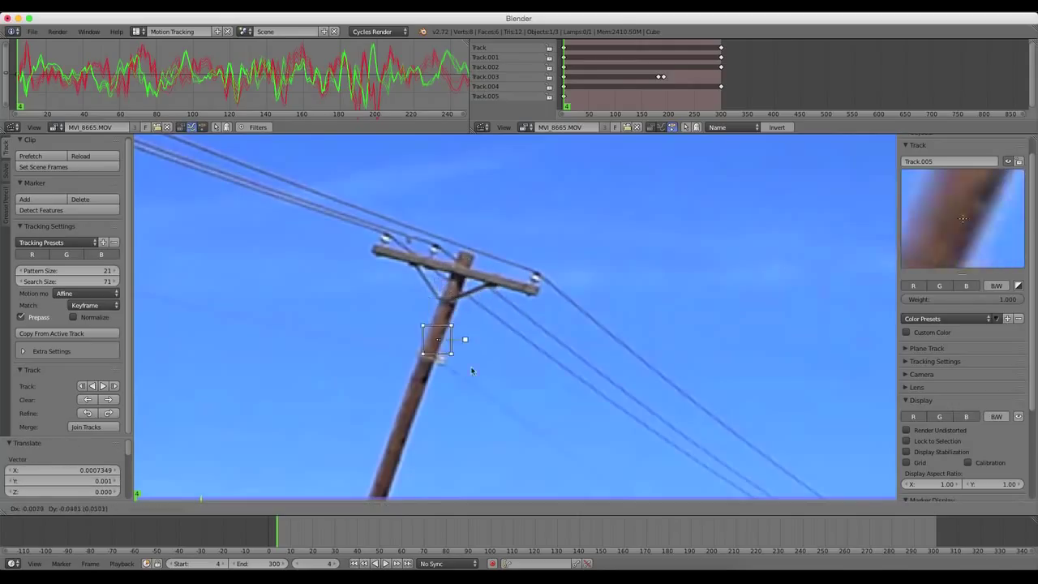
left_click(471, 373)
Step: Enlarge the utility-pole marker by a factor of 1.160 and track it forward to frame 300, scrubbing back to check it
key("s")
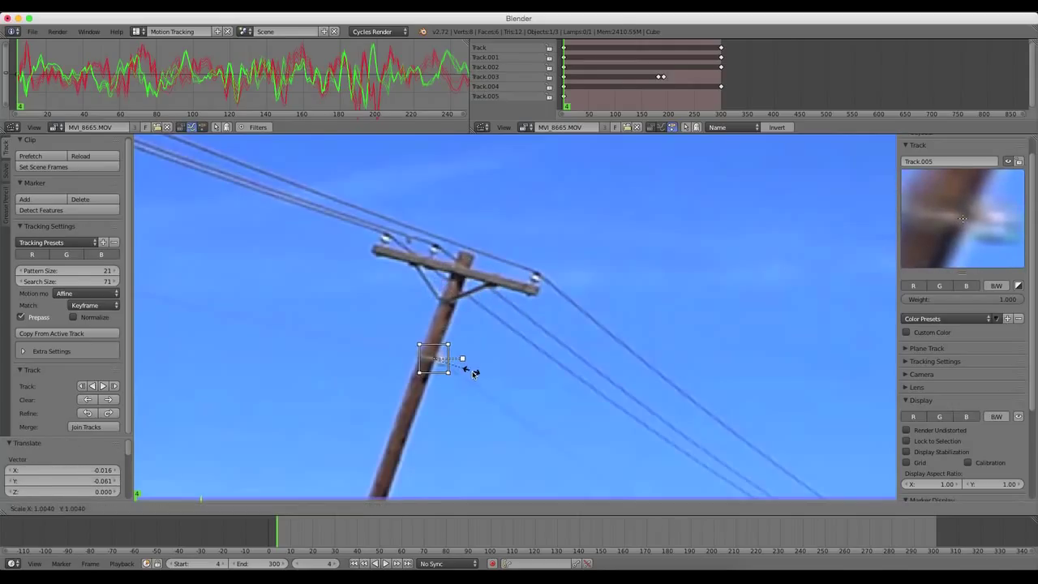
left_click(472, 366)
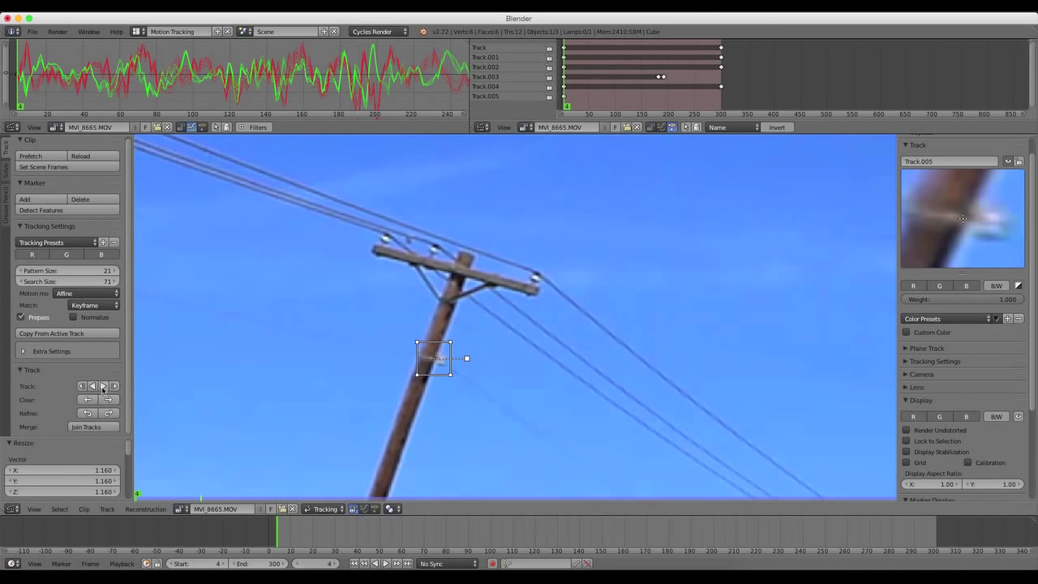
left_click(103, 386)
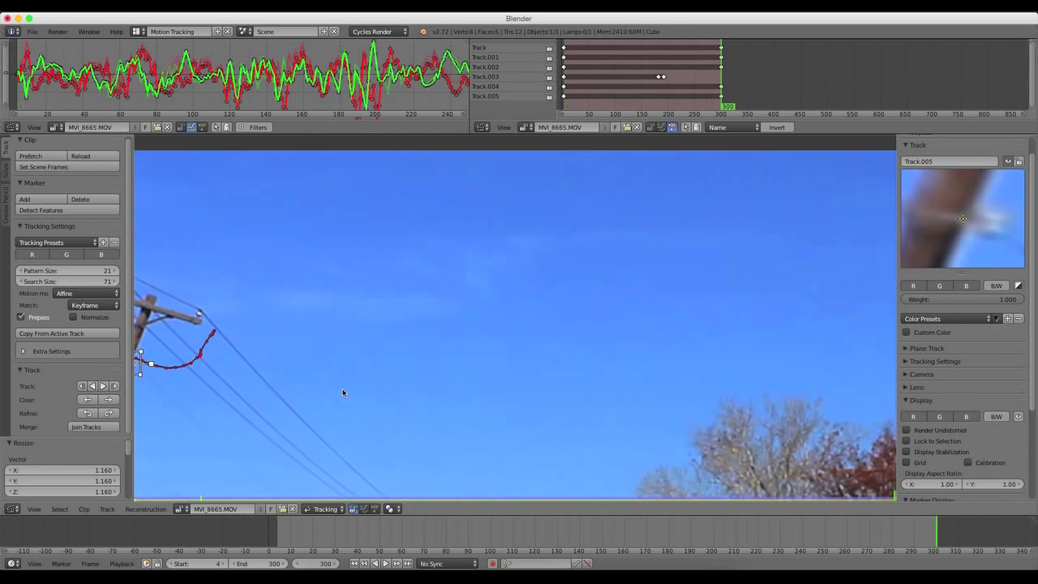
left_click_drag(860, 537, 501, 529)
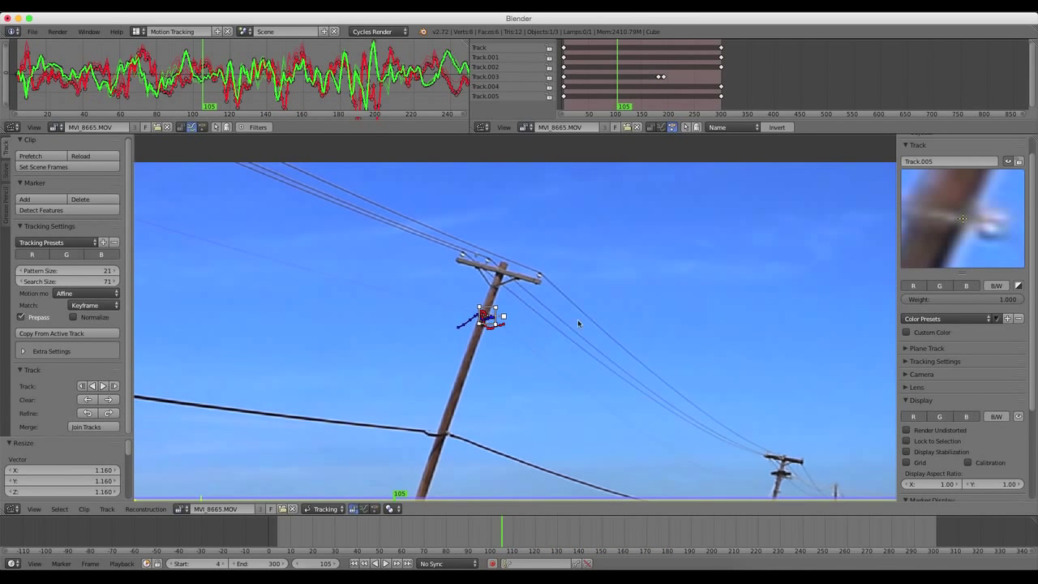
Step: Return to frame 4 and add a marker on the right upper window of the cream-coloured house
left_click(354, 563)
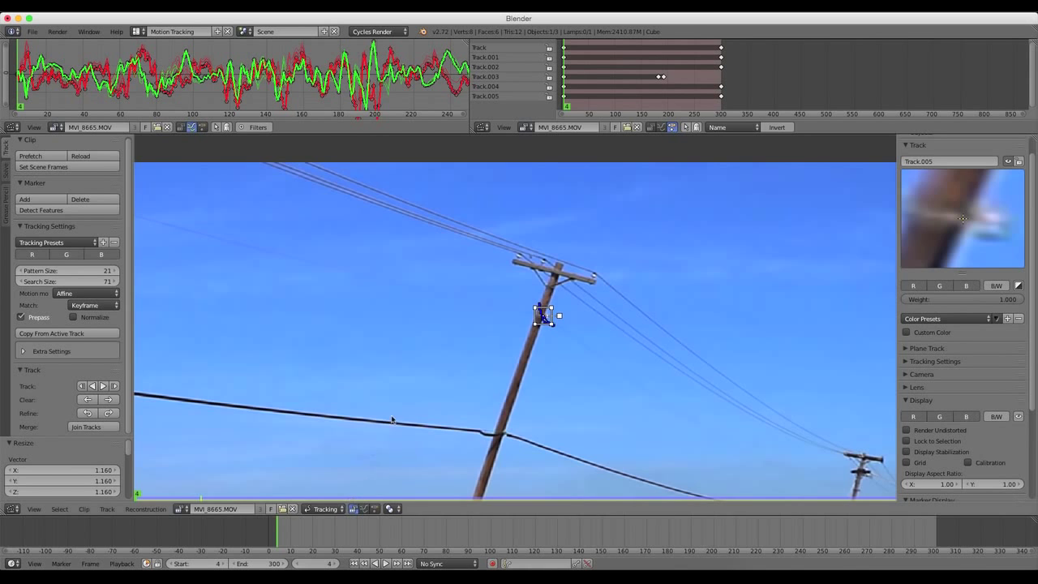
scroll(537, 376, "down", 4)
scroll(537, 377, "down", 5)
scroll(537, 376, "right", 5)
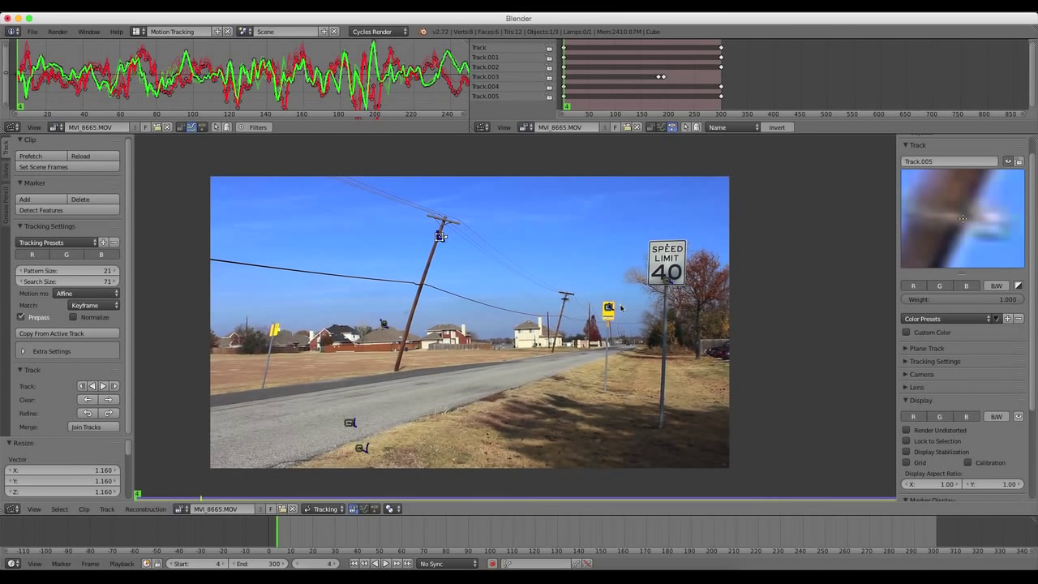
scroll(621, 308, "up", 1)
scroll(614, 333, "up", 3)
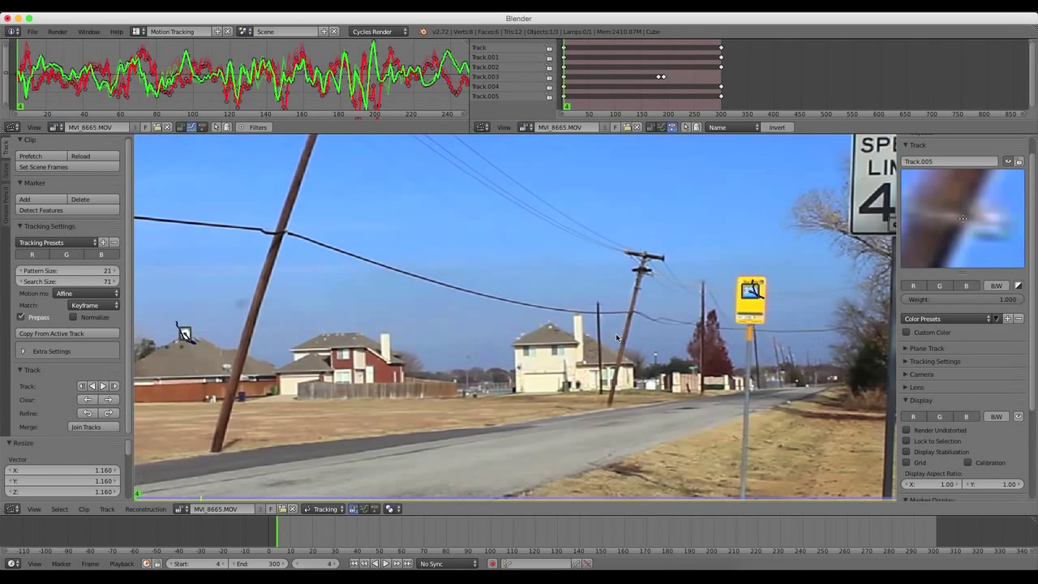
scroll(618, 334, "up", 6)
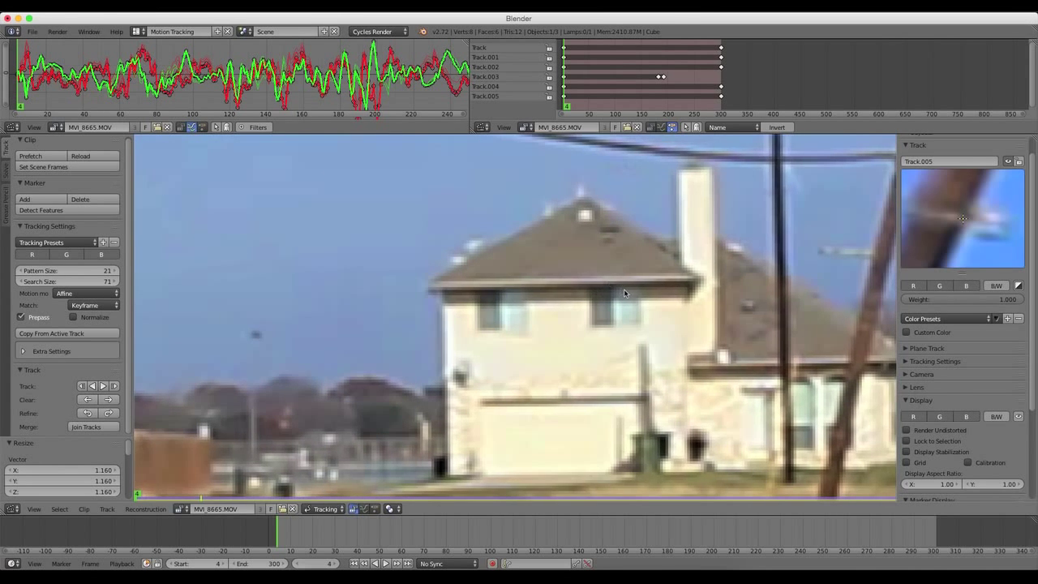
scroll(623, 293, "up", 1)
left_click(643, 306, "ctrl")
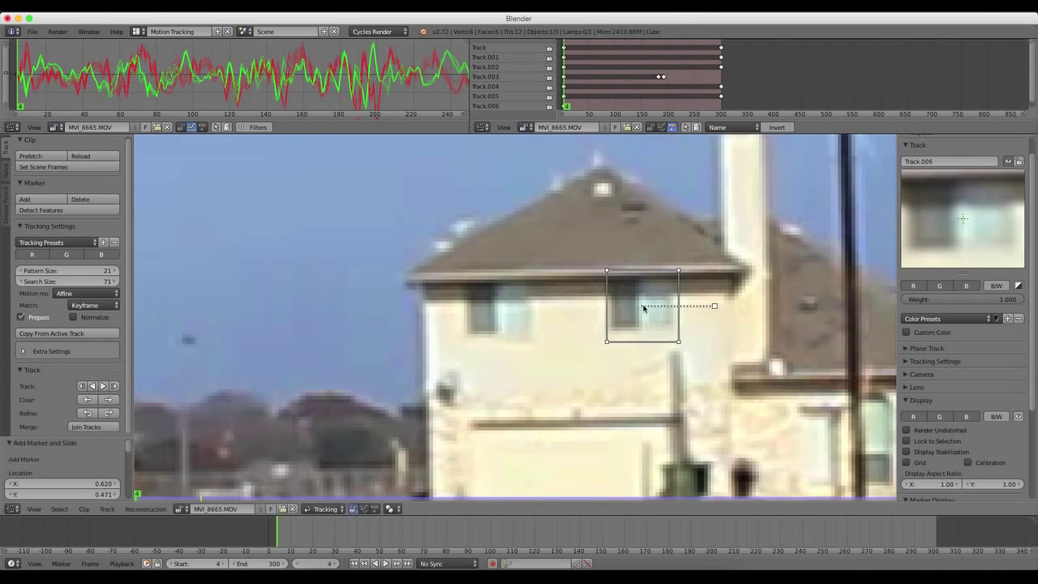
Step: Resize the right-window marker's pattern area to frame the window and nudge it into place
key("s")
left_click(724, 361)
key("s")
left_click(667, 389)
key("s")
key("x")
left_click(709, 375)
key("g")
left_click(709, 374)
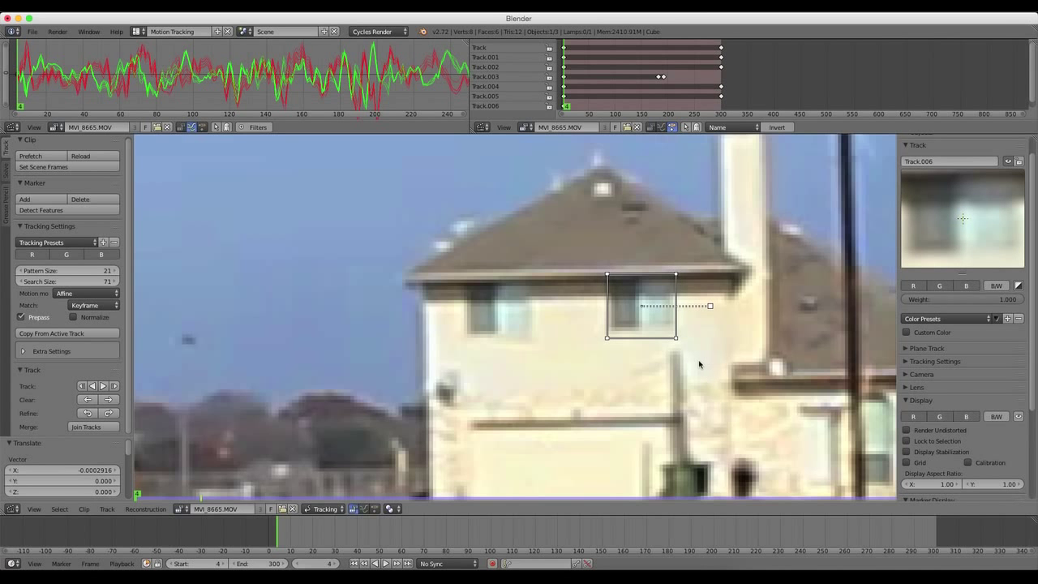
Step: Track the right-window marker forward to frame 300 and play the footage backwards to check its path
left_click(103, 386)
scroll(480, 349, "down", 6)
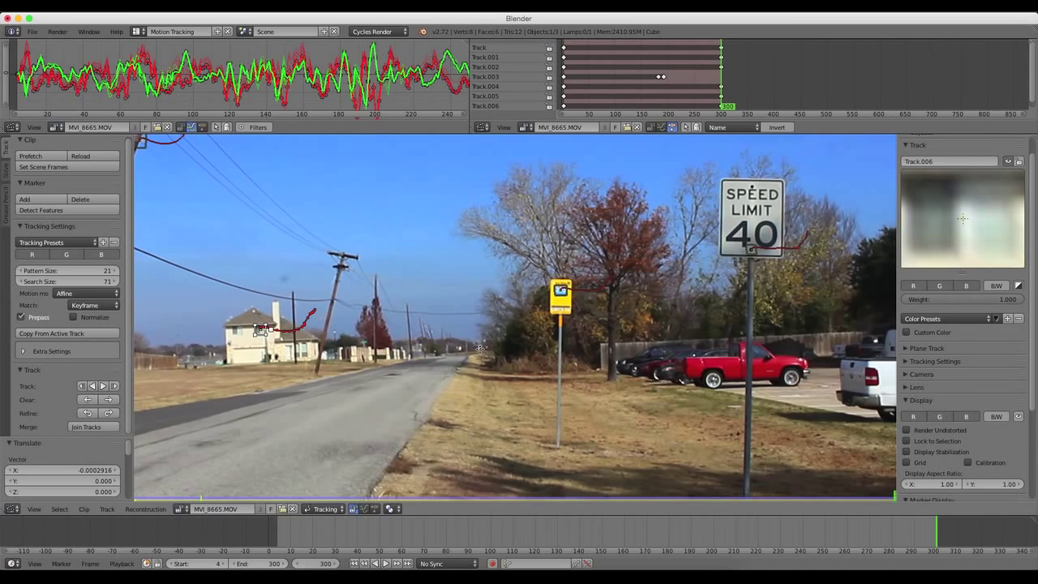
key("shift+alt+a")
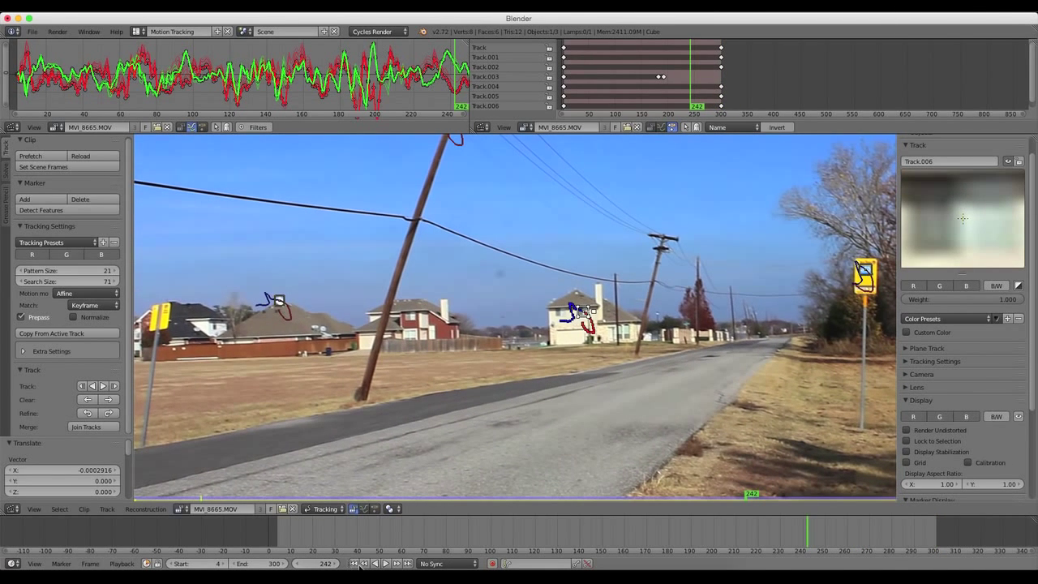
Step: At frame 4, add a marker on the left upper window of the cream-coloured house
scroll(394, 270, "up", 3)
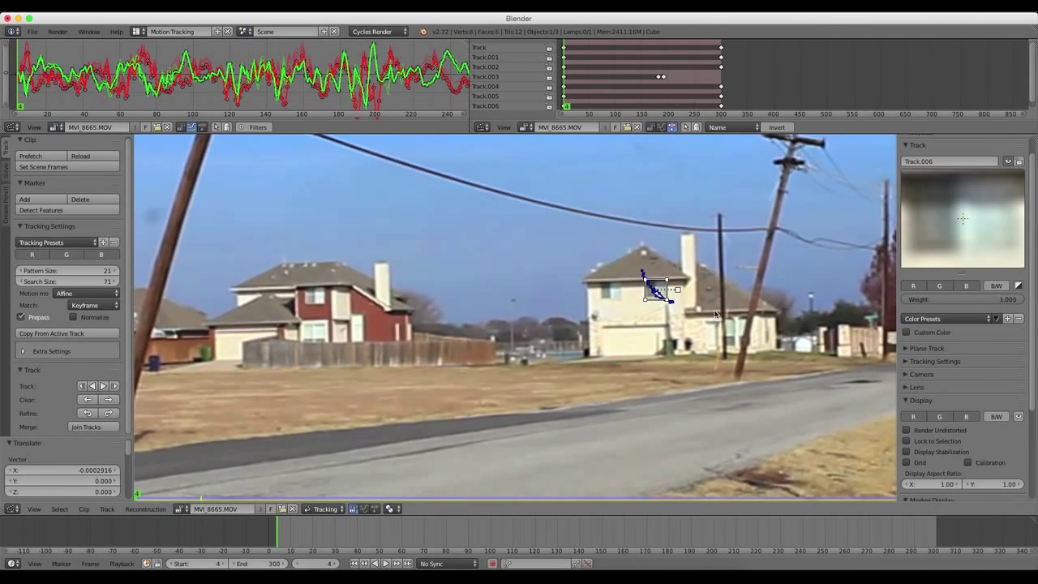
scroll(728, 310, "up", 3)
key("shift+Left")
scroll(728, 310, "up", 3)
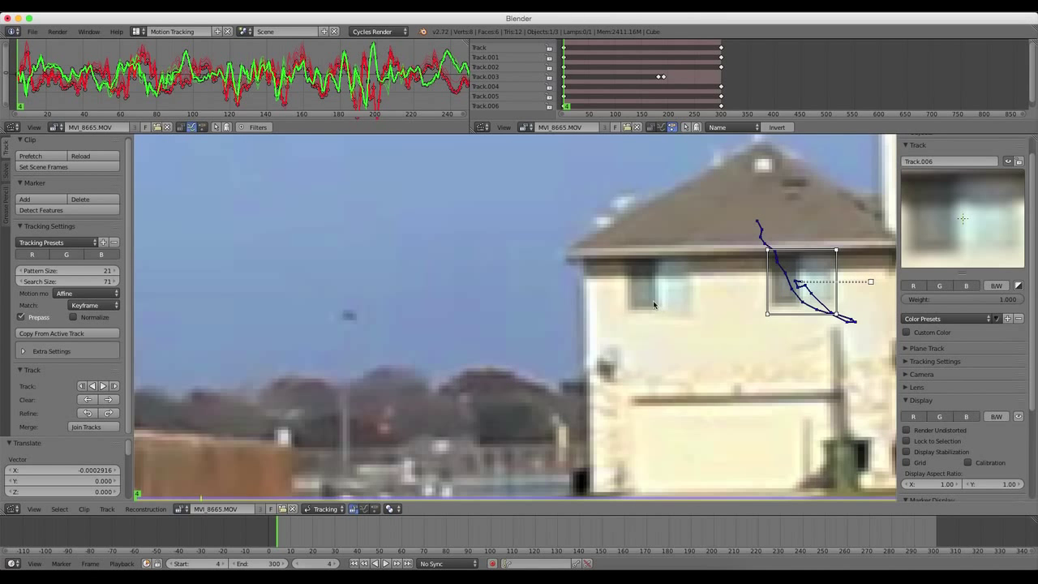
left_click(657, 287, "ctrl")
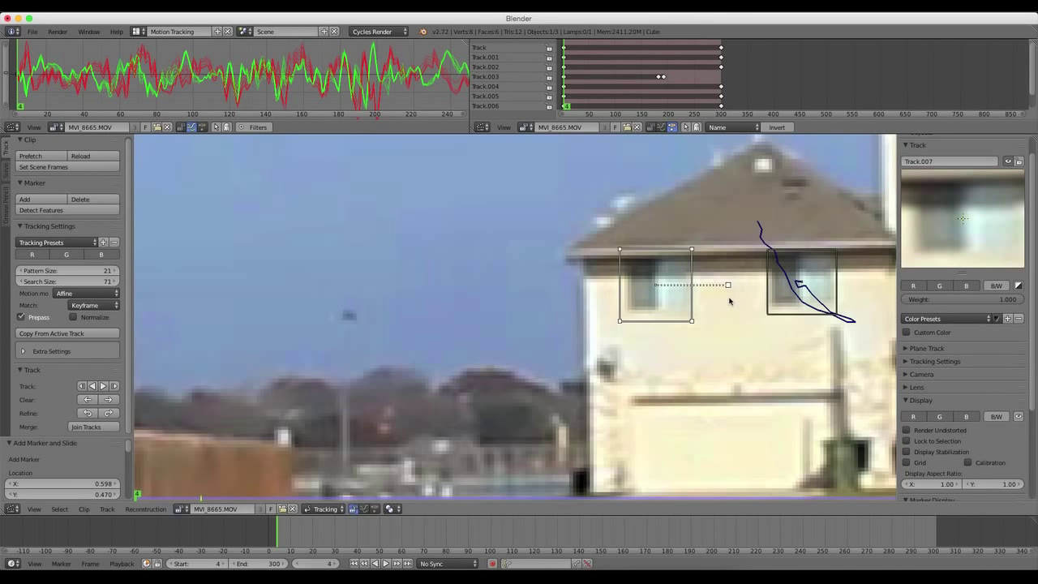
Step: Shrink the left-window marker's pattern area so it closely frames the upper window of the cream-coloured house
key("s")
left_click(724, 296)
key("s")
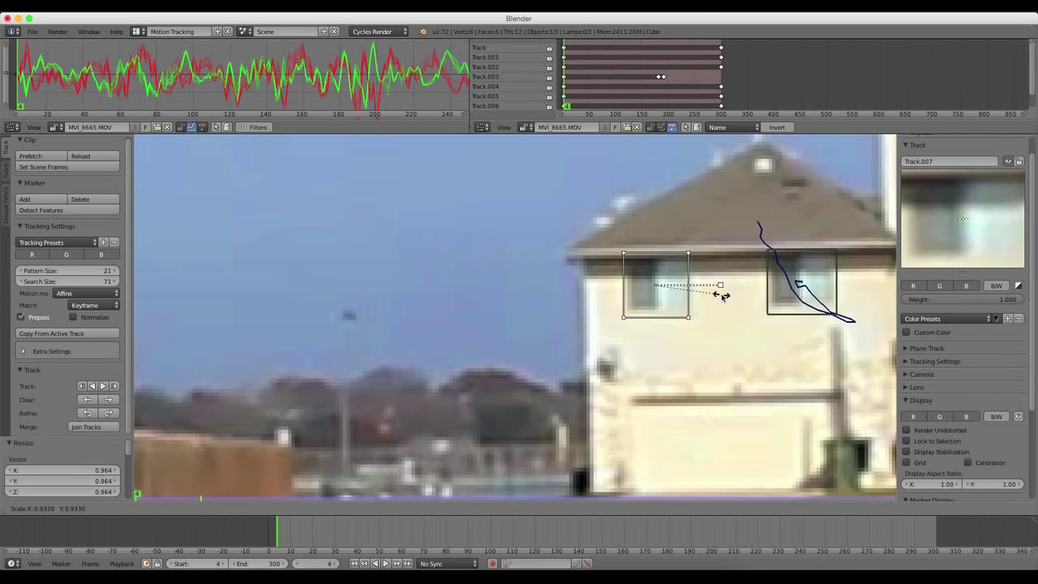
left_click(724, 295)
Step: Track the left-window marker forward to frame 300 and scrub back to frame 4 to check its path
key("f")
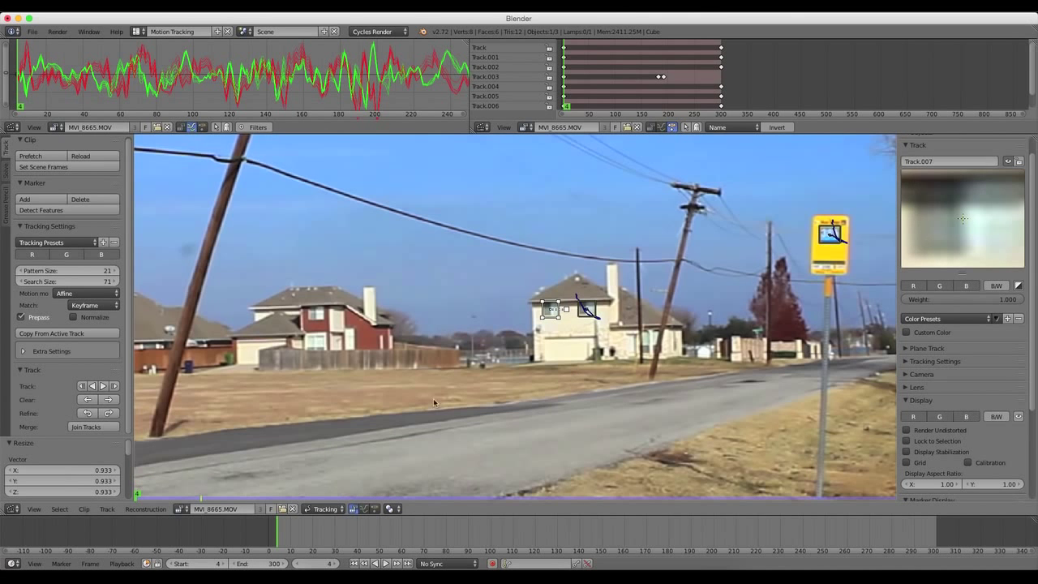
key("ctrl+t")
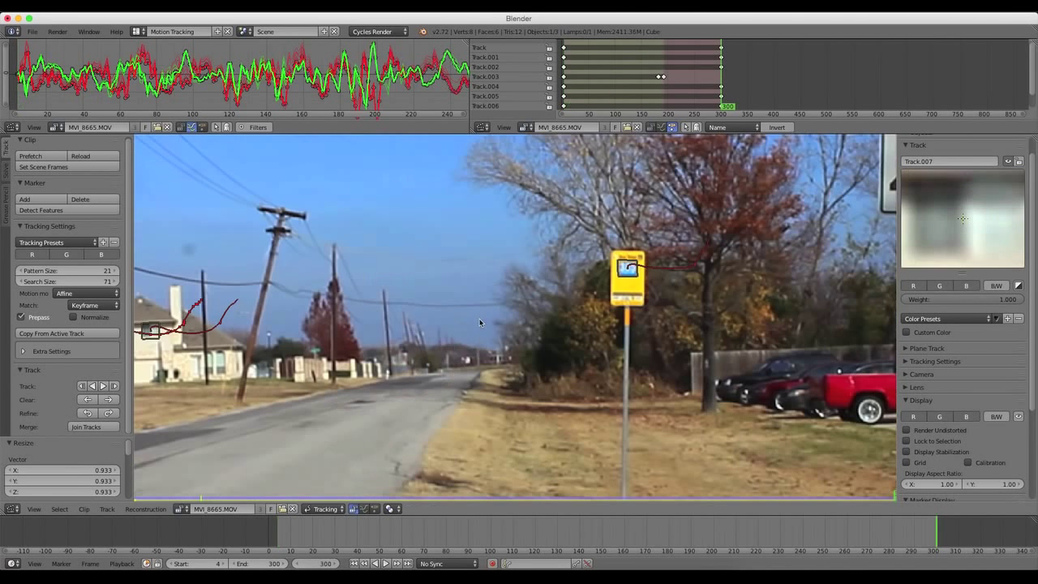
left_click_drag(880, 528, 338, 542)
key("Left")
left_click(353, 564)
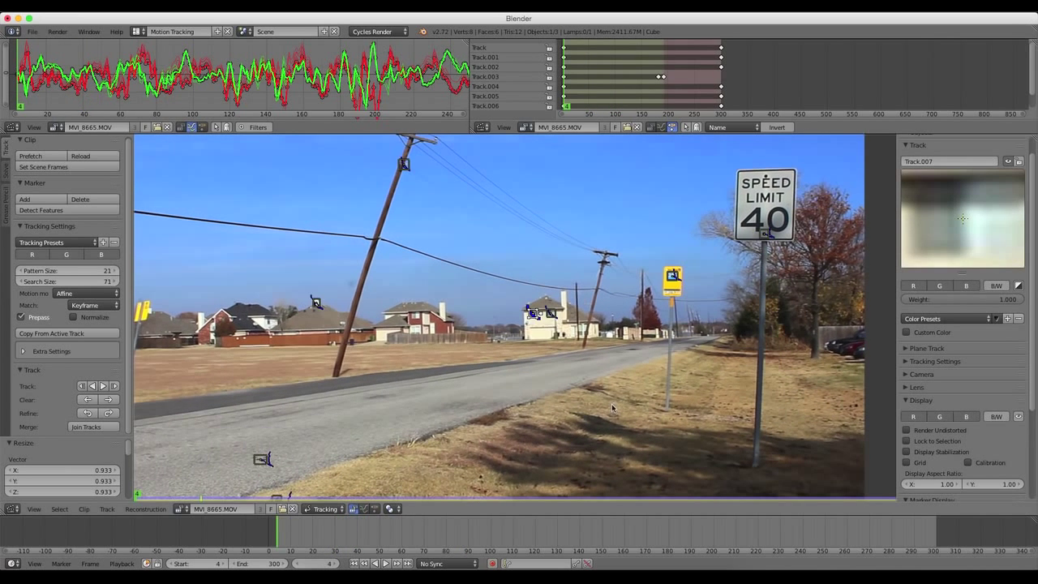
Step: At frame 4, add a marker on the small dark spot in the roadside grass and centre it on the spot
scroll(611, 404, "down", 3)
scroll(594, 347, "up", 6)
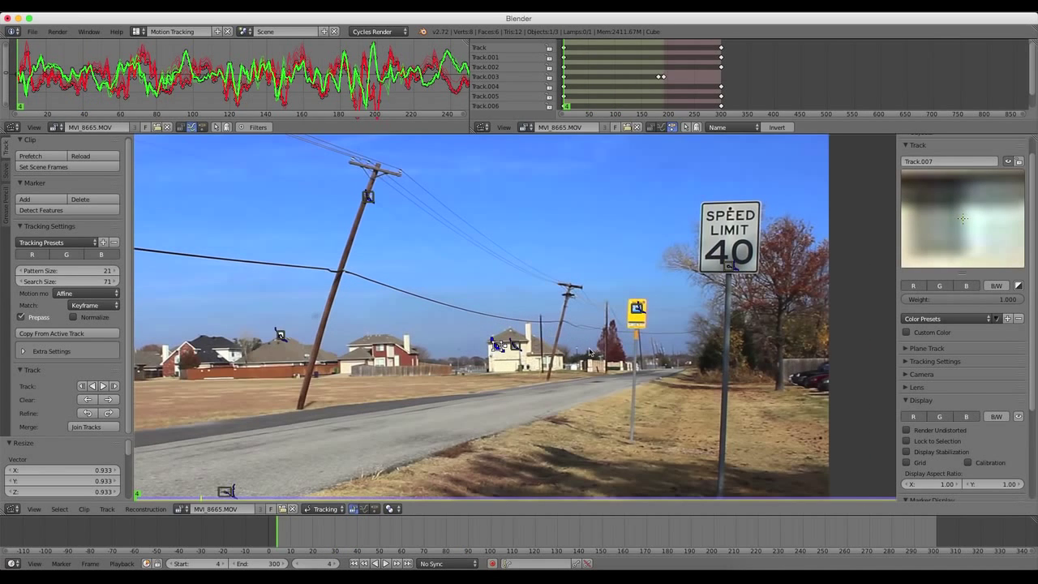
scroll(535, 371, "down", 5)
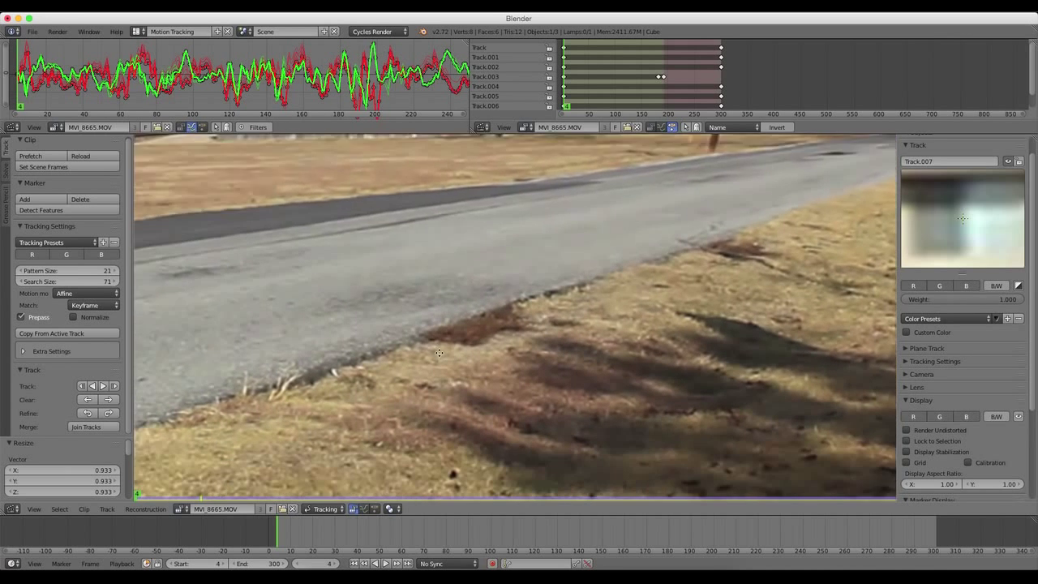
left_click(460, 382, "ctrl")
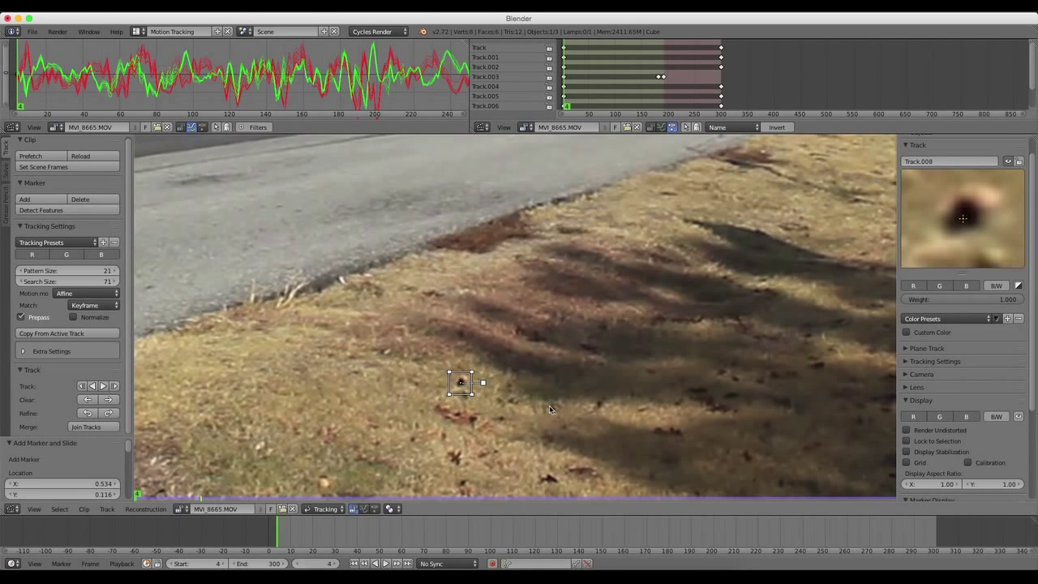
key("g")
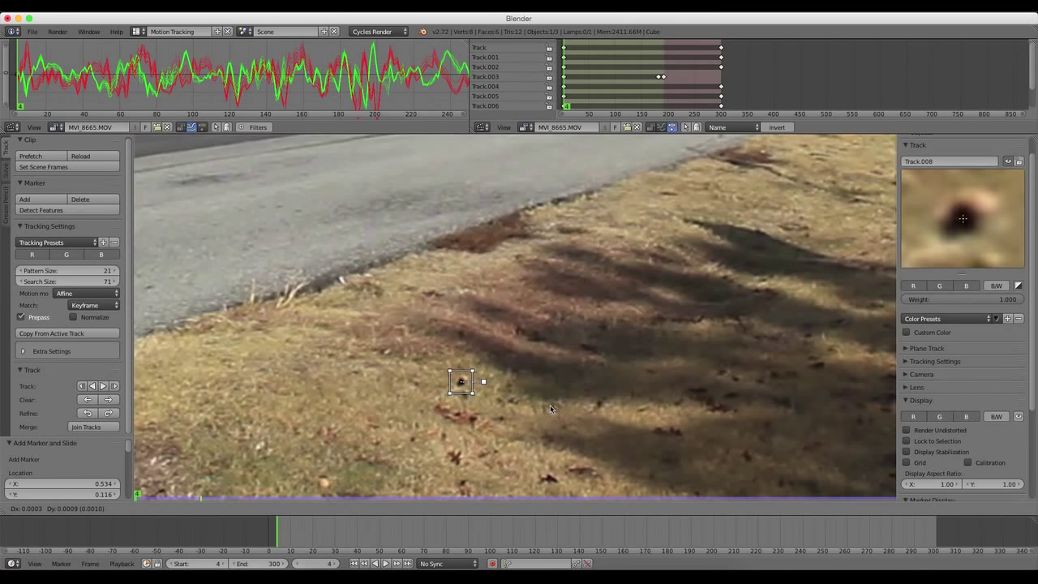
left_click(550, 408)
Step: Scale the grass-spot marker's pattern area to about 0.77 and nudge it slightly into place
key("s")
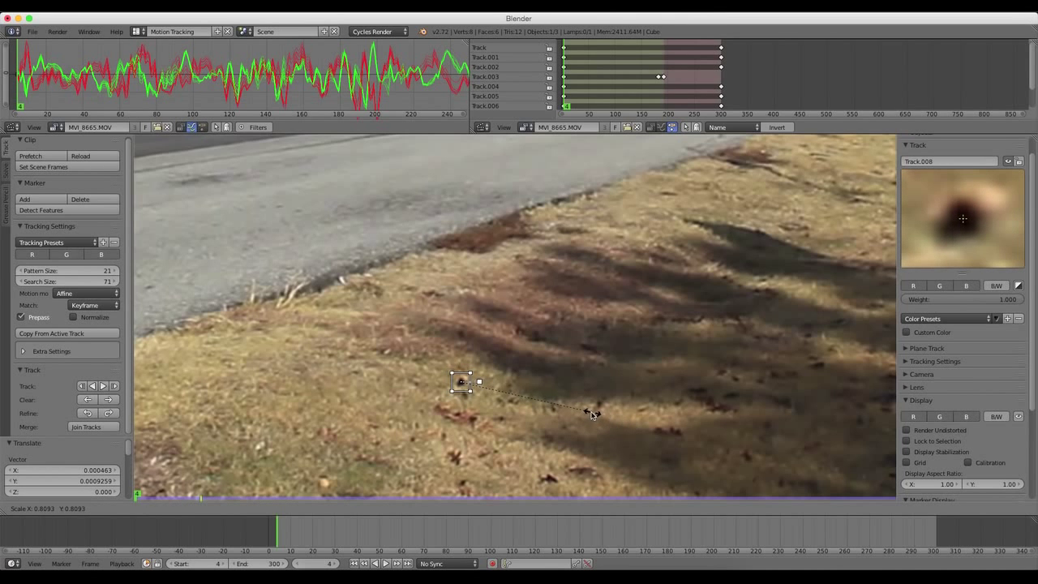
left_click(586, 409)
key("g")
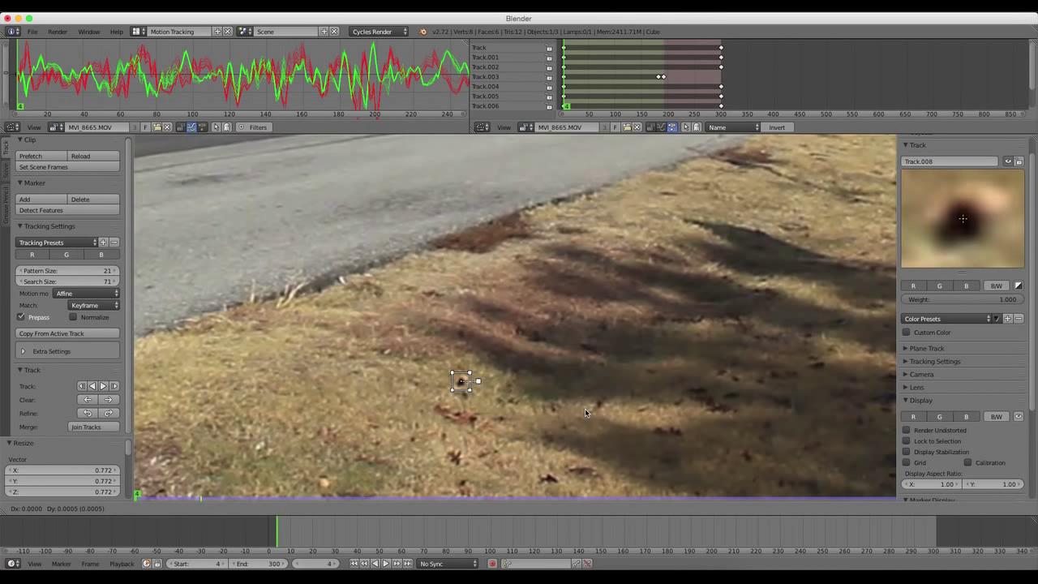
left_click(585, 409)
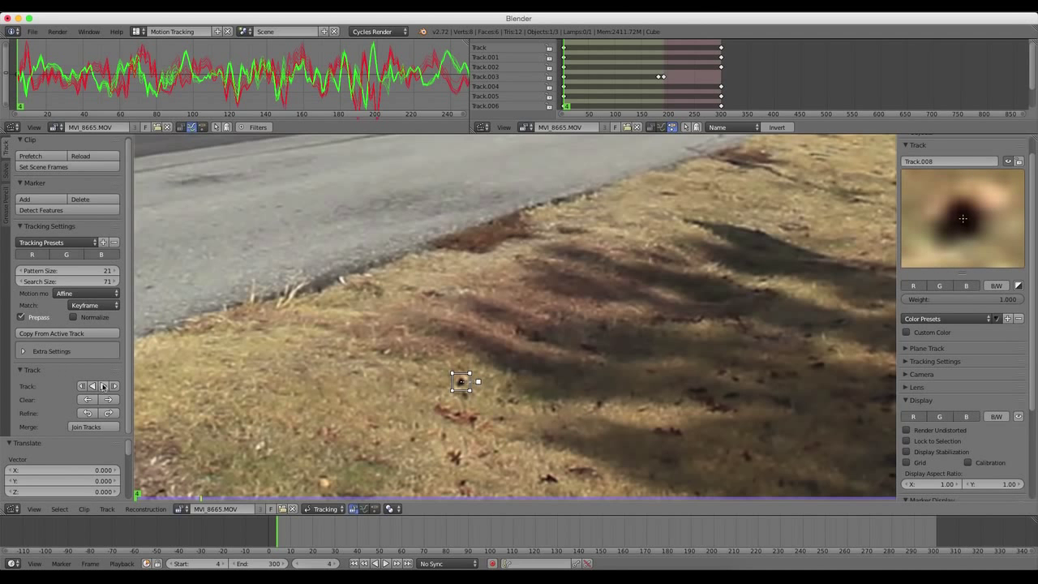
Step: Track the grass-spot marker forward to frame 300, scrubbing around frames 186 to 191 to check it before returning to frame 4
left_click(103, 386)
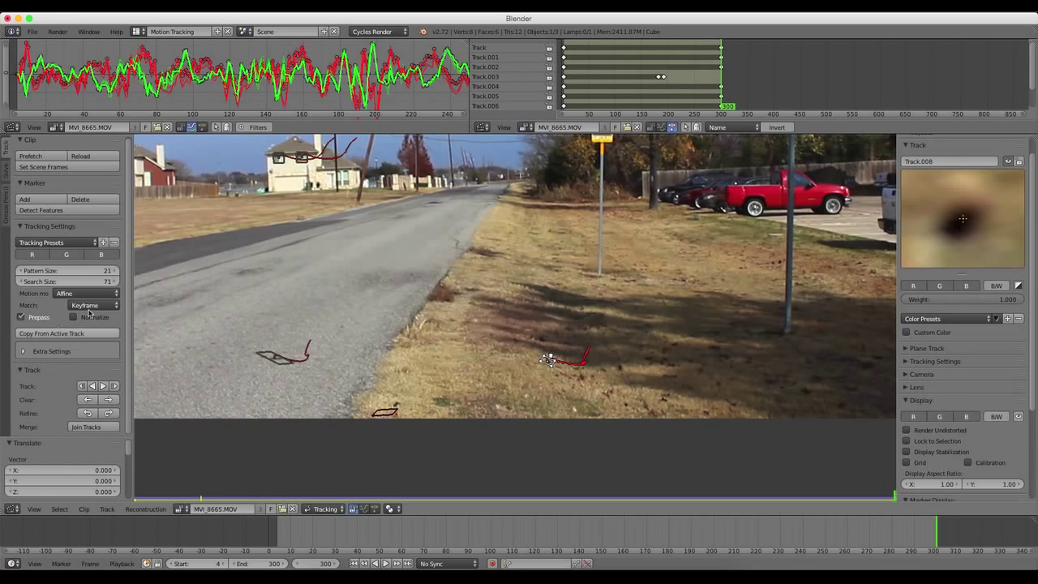
left_click_drag(883, 541, 681, 540)
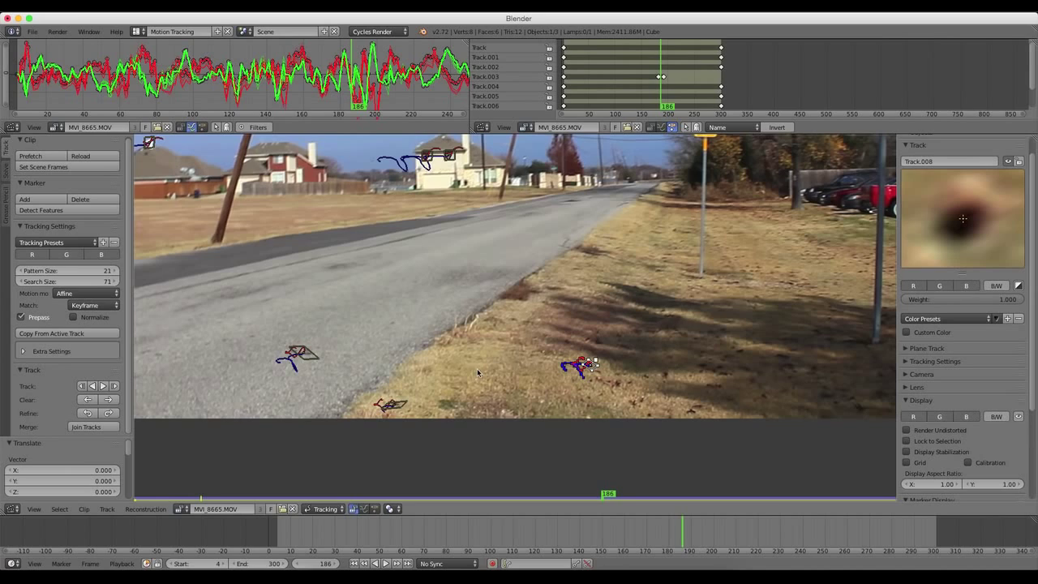
left_click_drag(645, 545, 692, 552)
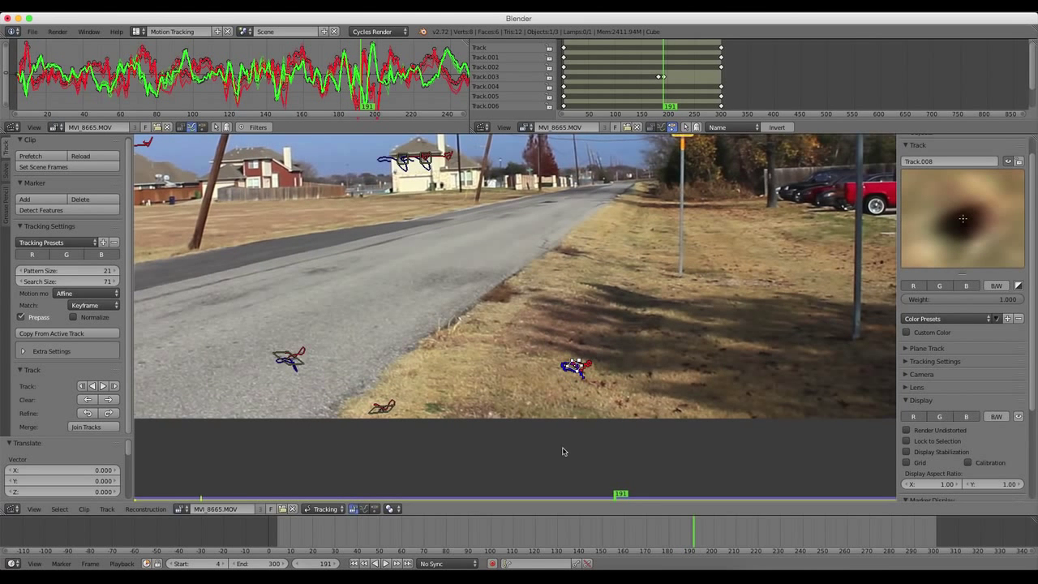
left_click(355, 563)
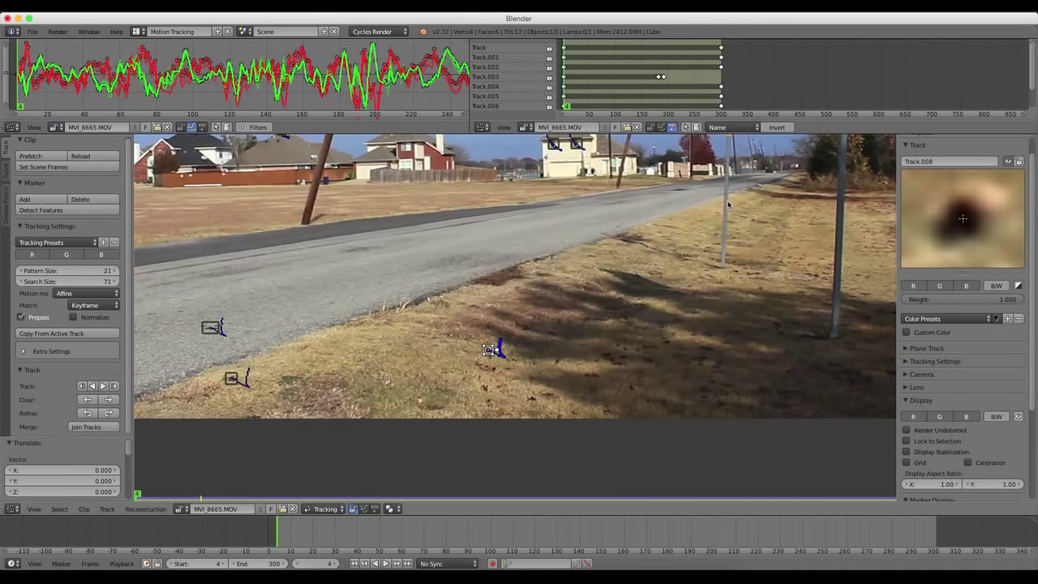
Step: Add a marker on the dark patch far down the road and stretch its pattern area about 2.23 times along X
scroll(705, 292, "up", 3)
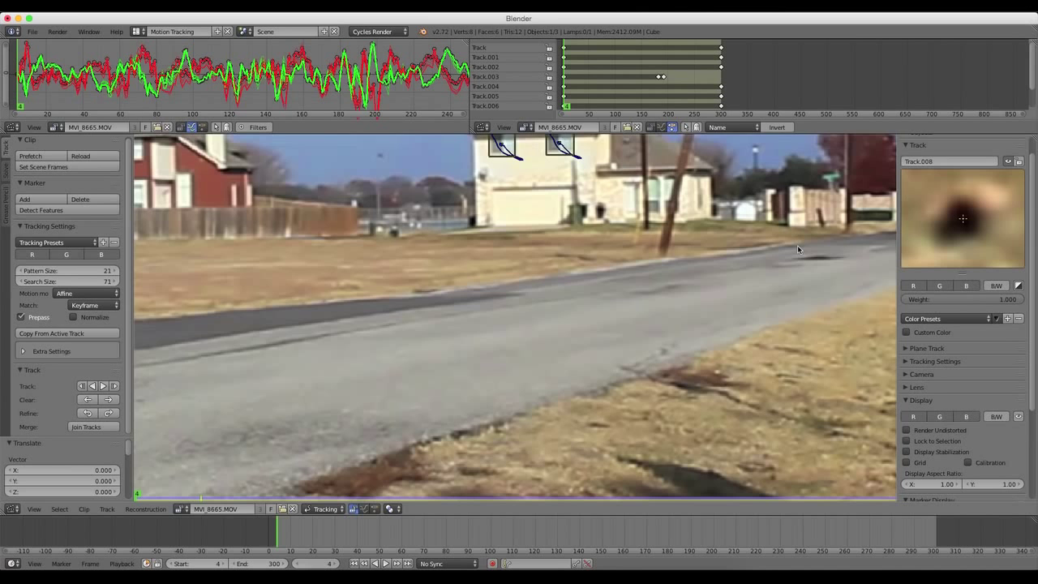
left_click(814, 261, "ctrl")
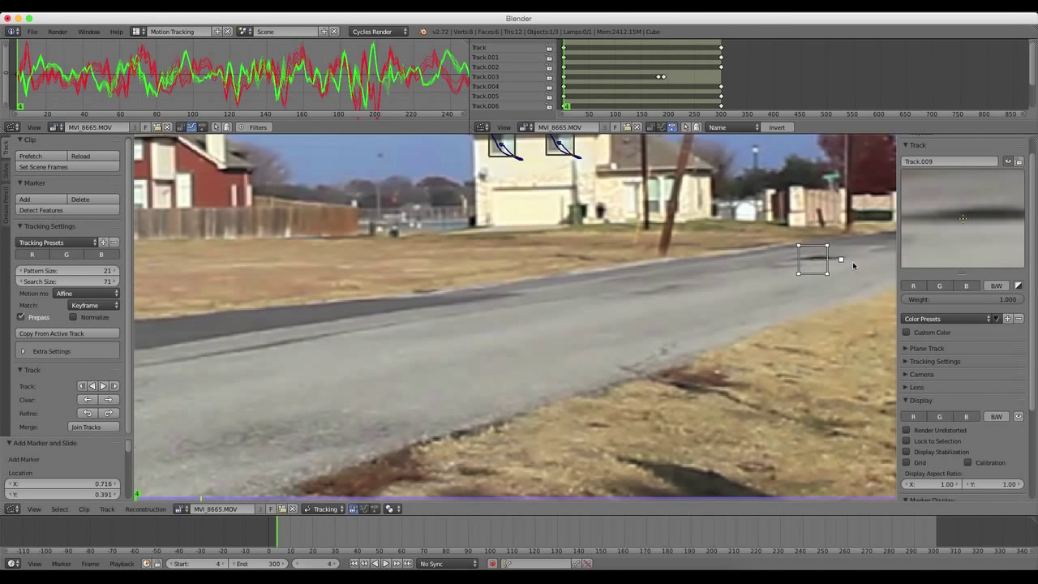
key("s")
key("x")
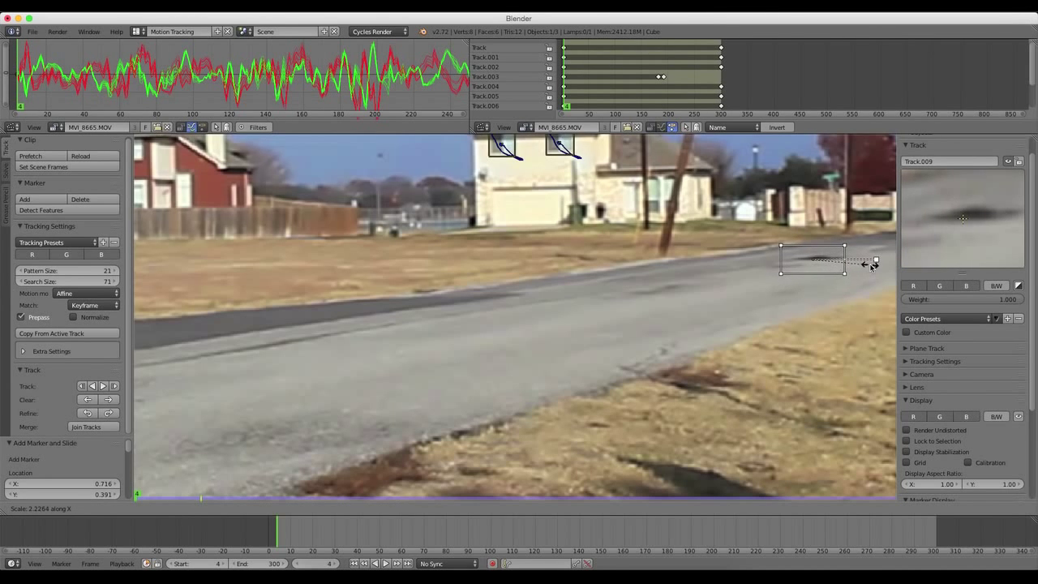
left_click(872, 264)
Step: Centre the distant road-patch marker on the dark patch and scale its pattern area to about 0.74
key("g")
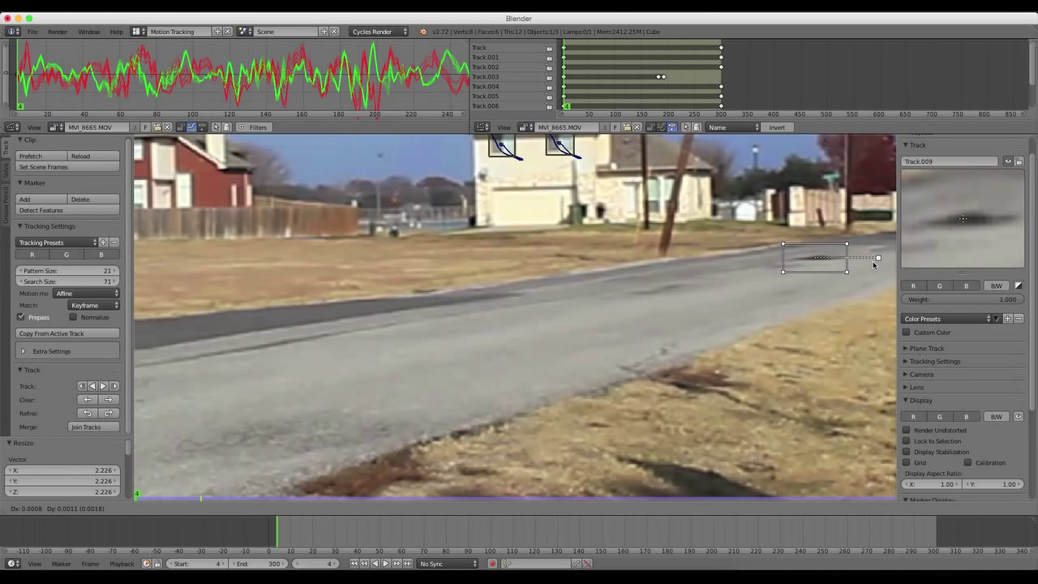
left_click(873, 262)
key("s")
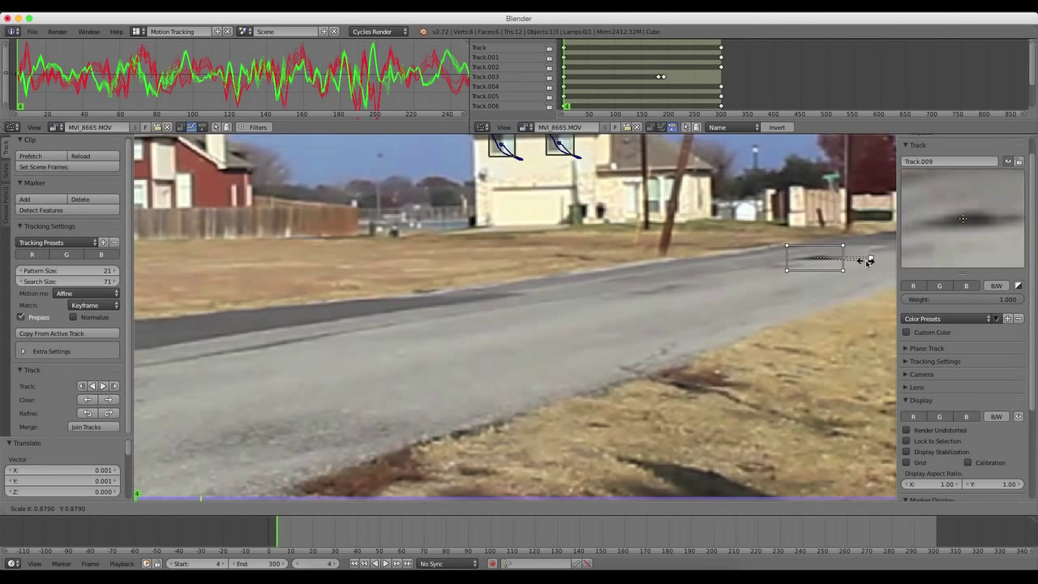
left_click(861, 260)
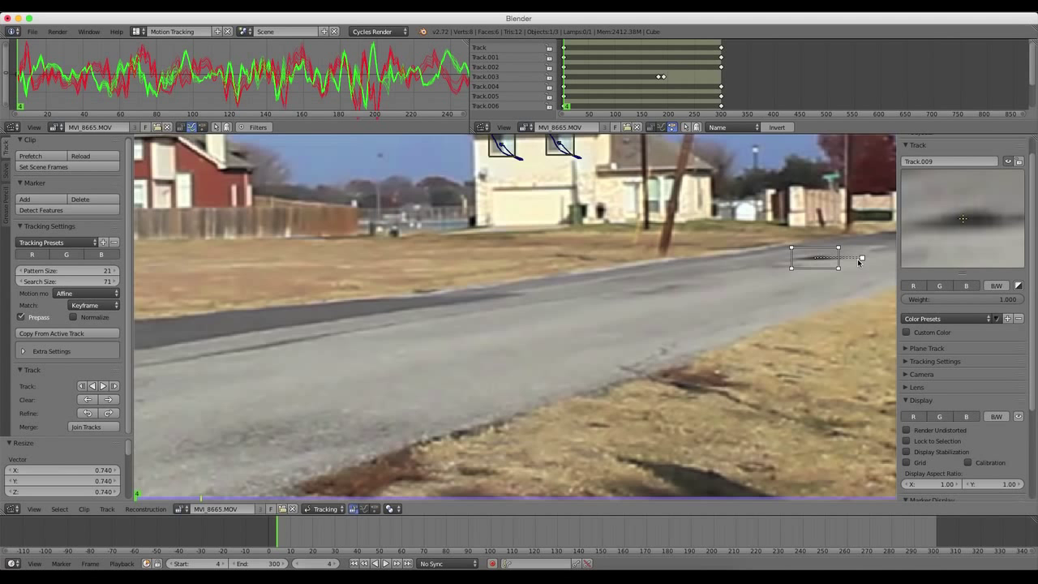
Step: Track the distant road-patch marker forward to frame 300 and return to frame 4
scroll(601, 390, "down", 2)
scroll(600, 362, "down", 2)
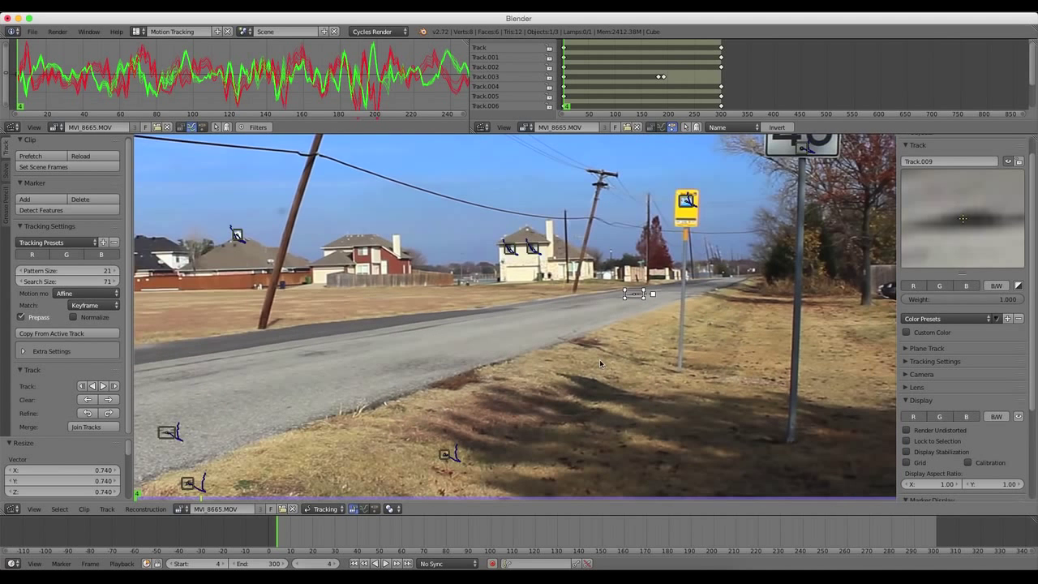
left_click(116, 386)
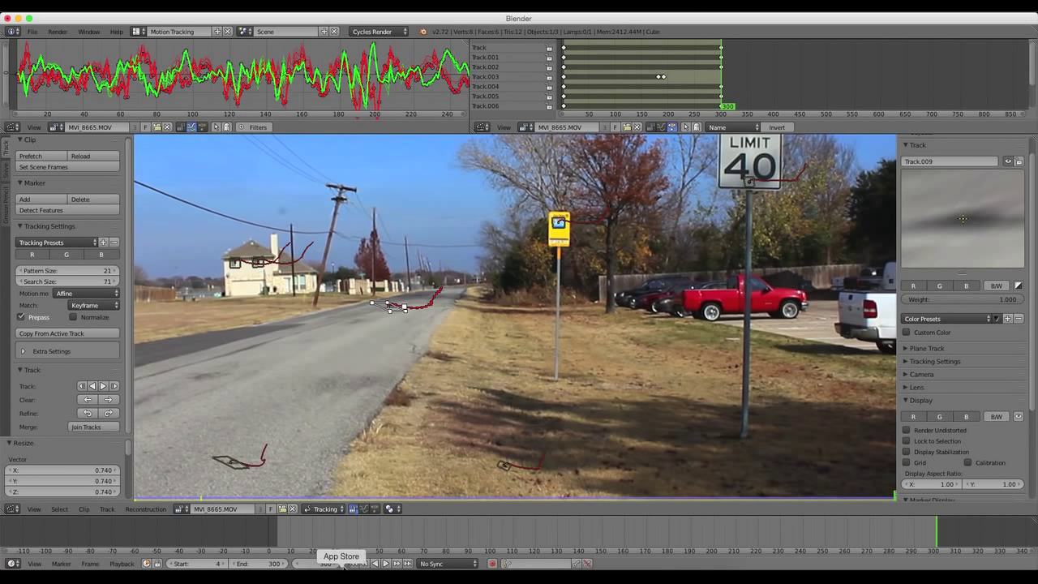
left_click(354, 563)
Step: Add a marker on the small dark crack in the near road surface at the footage's left edge and centre it
middle_click_drag(661, 360, 741, 273)
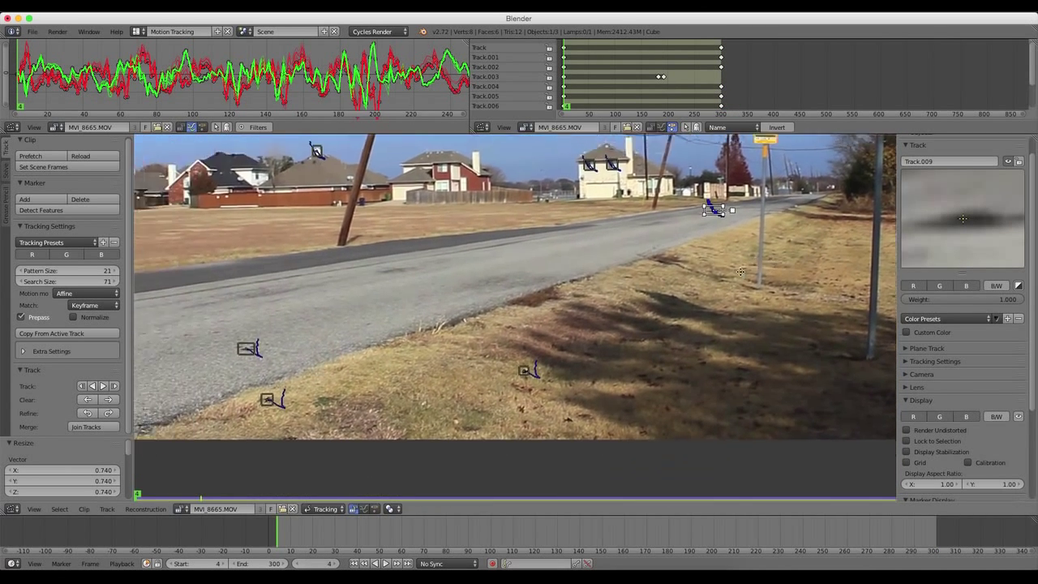
scroll(498, 342, "down", 4)
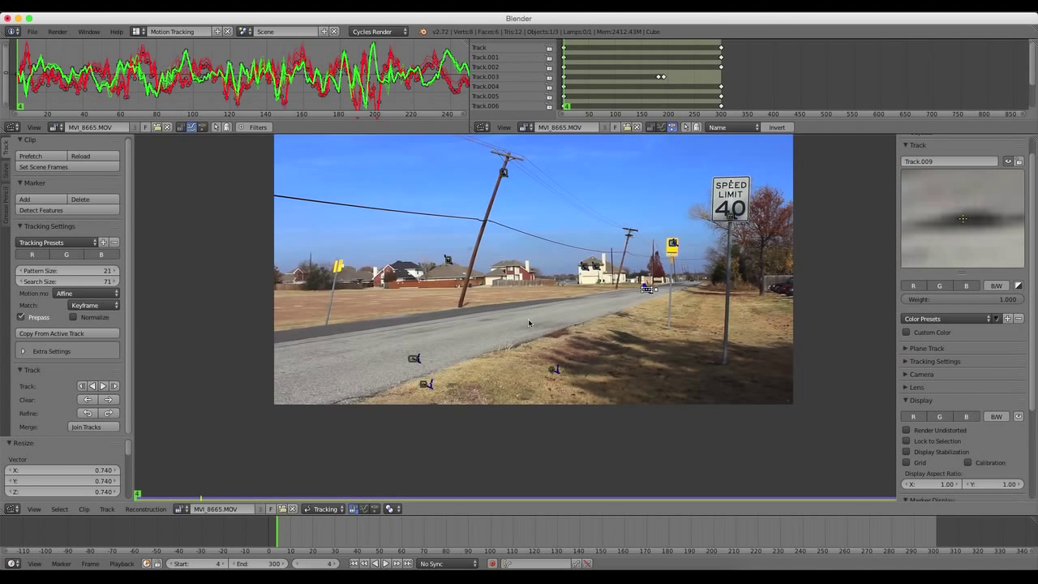
scroll(315, 347, "up", 1)
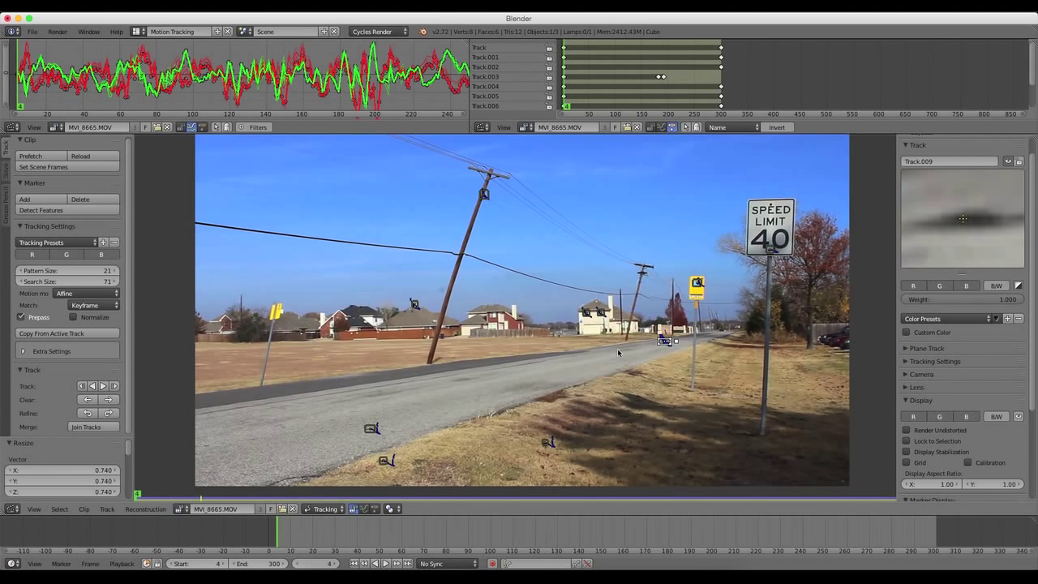
scroll(320, 390, "up", 4)
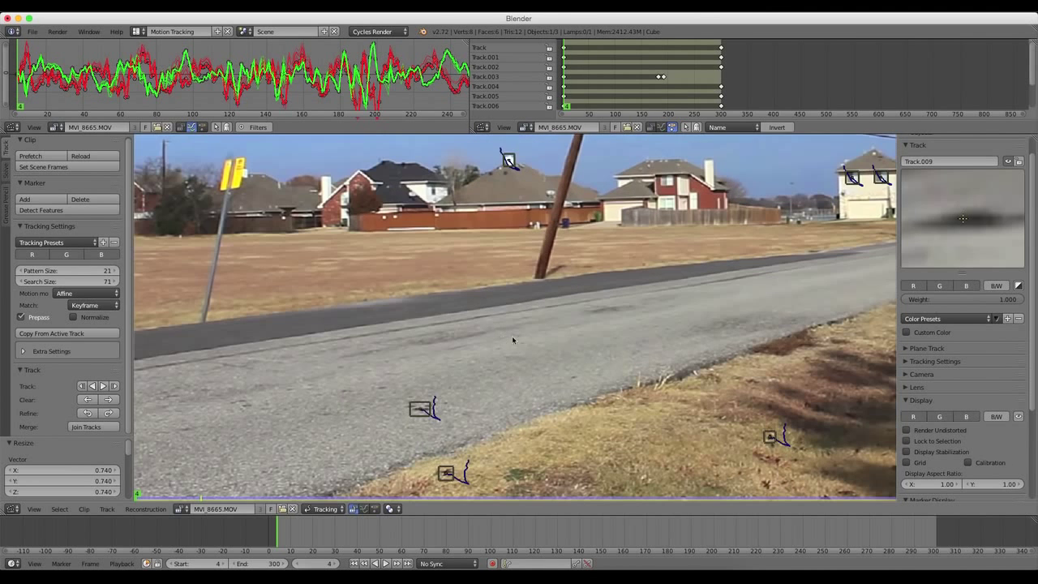
scroll(286, 381, "down", 1)
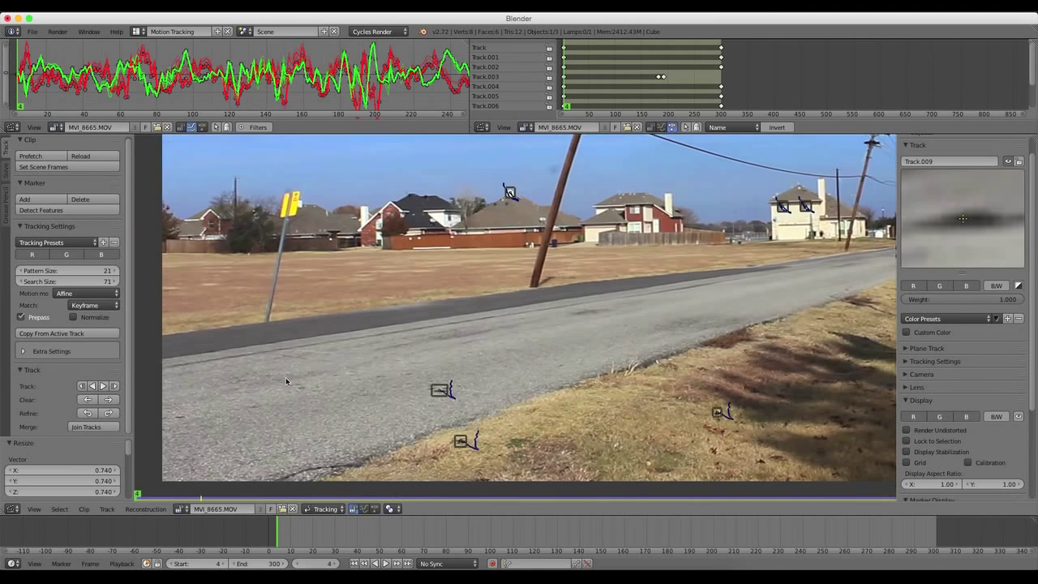
left_click(180, 421, "ctrl")
scroll(186, 420, "up", 3)
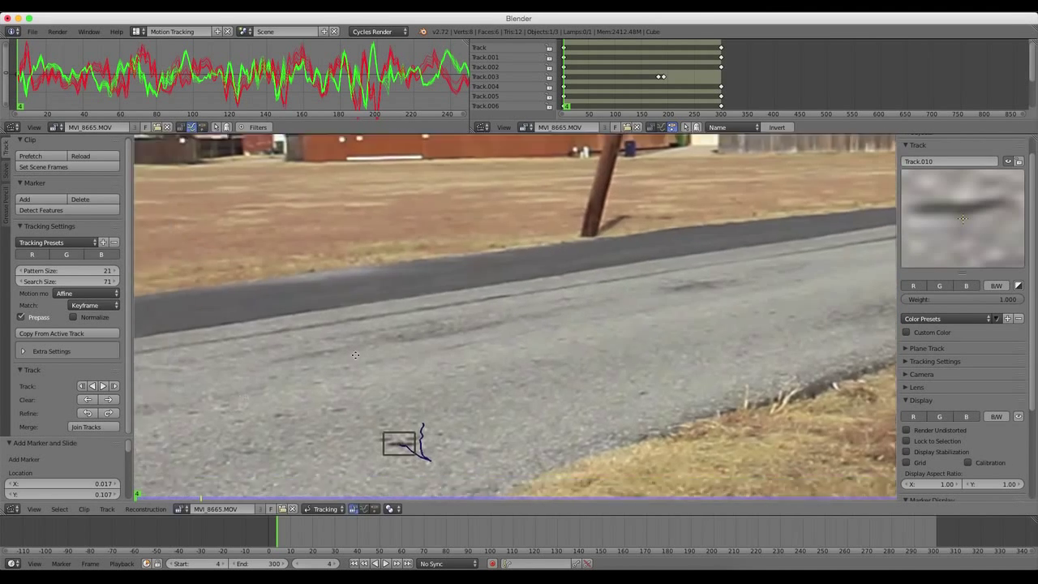
key("g")
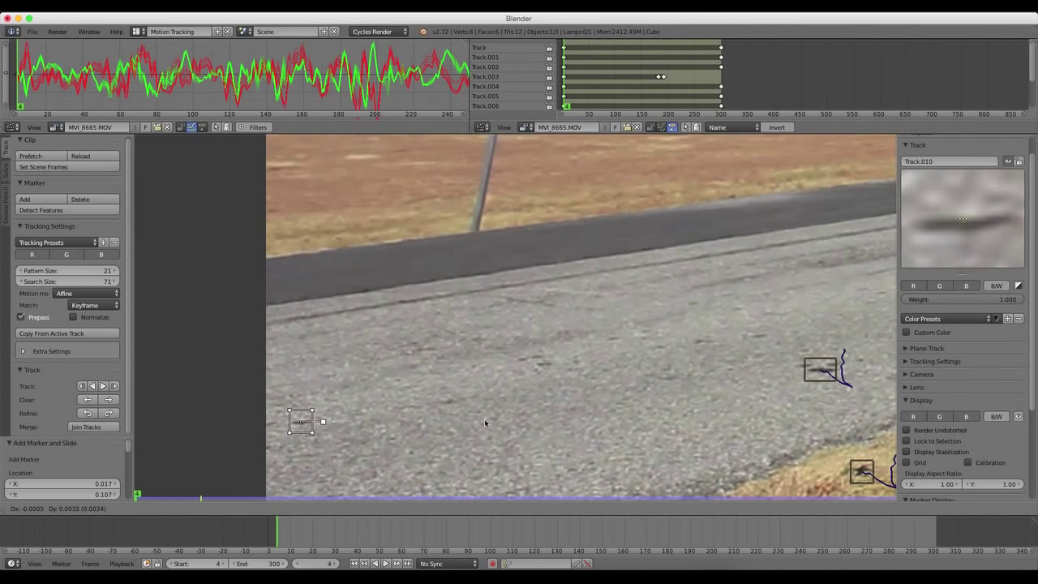
left_click(479, 420)
Step: Reduce the road-crack marker's pattern area to about 0.75 and widen it about 1.33 times along X to fit the crack
key("s")
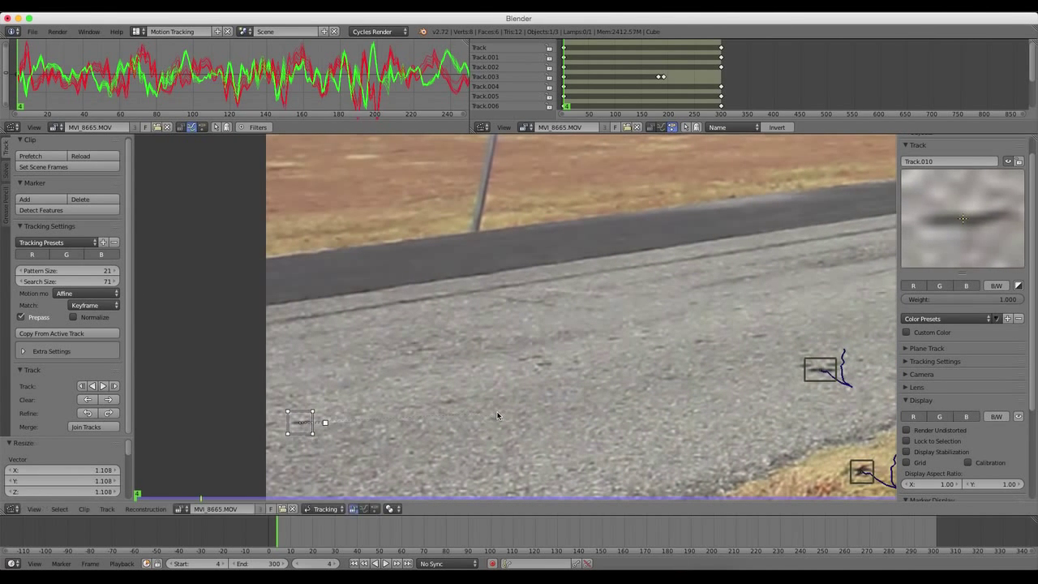
left_click(493, 413)
key("s")
left_click(447, 413)
key("s")
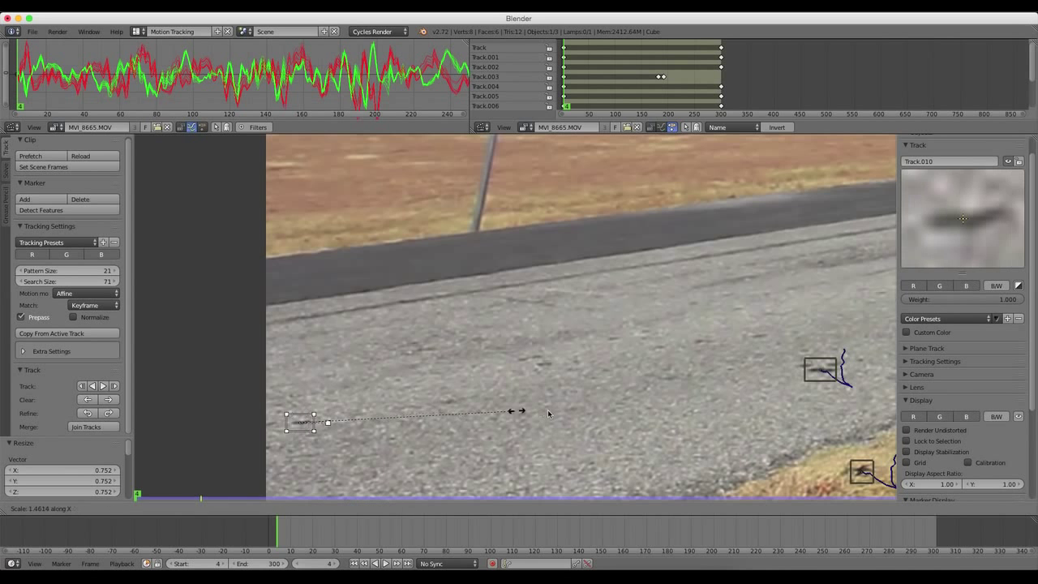
left_click(498, 415)
Step: Track the road-crack marker forward from frame 4
scroll(498, 414, "down", 6)
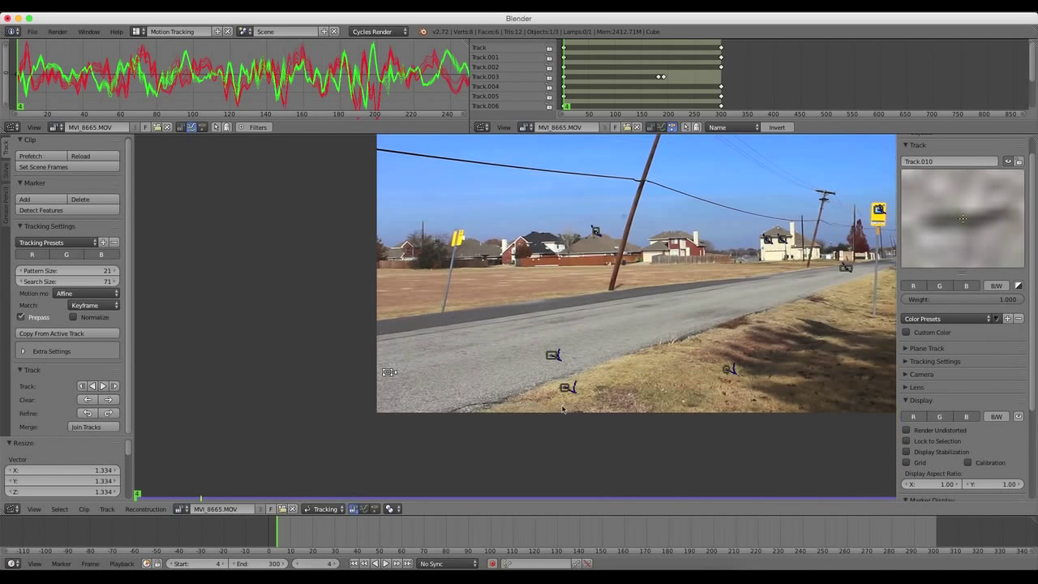
scroll(563, 409, "up", 1)
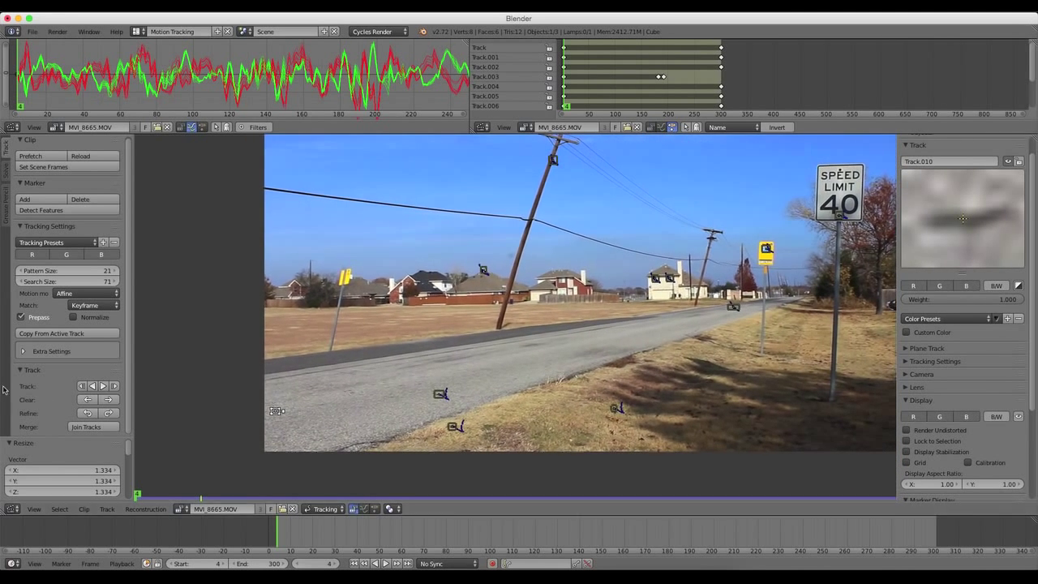
left_click(102, 386)
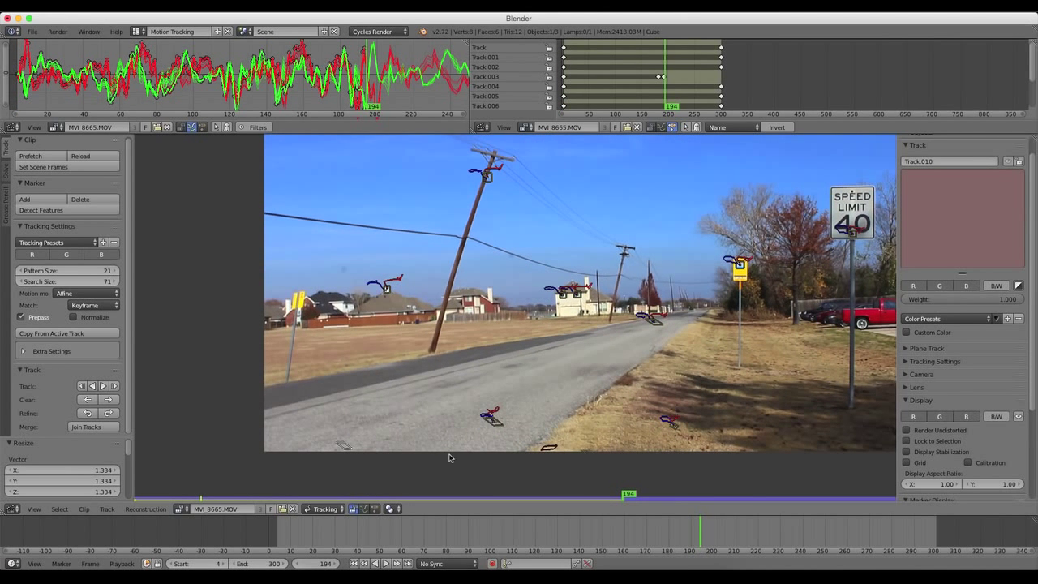
Step: Step back and forth between frames 193 and 198 to examine where the road-crack marker loses its feature
scroll(448, 454, "down", 1)
scroll(438, 411, "up", 2)
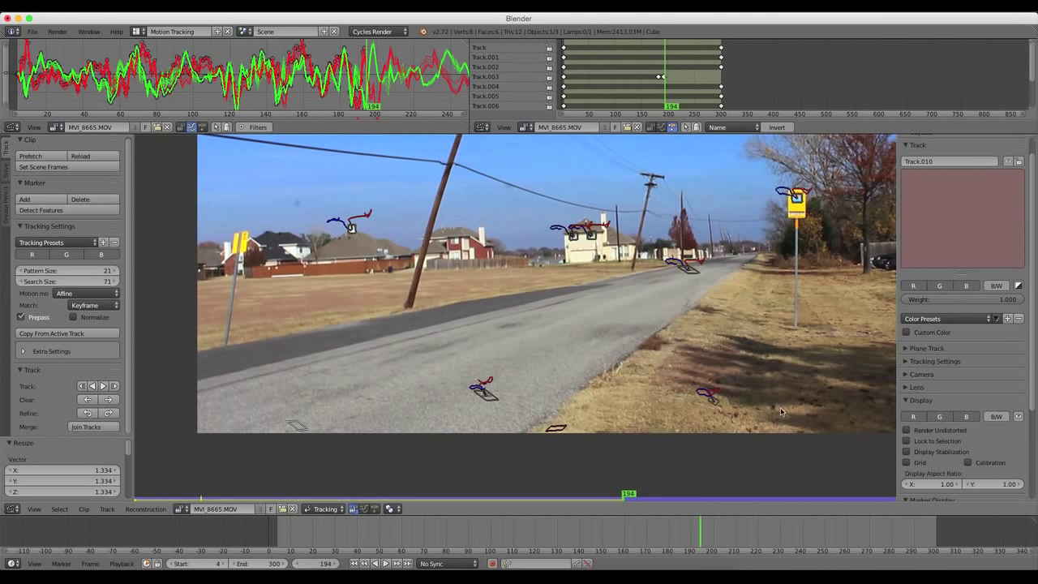
key("Left")
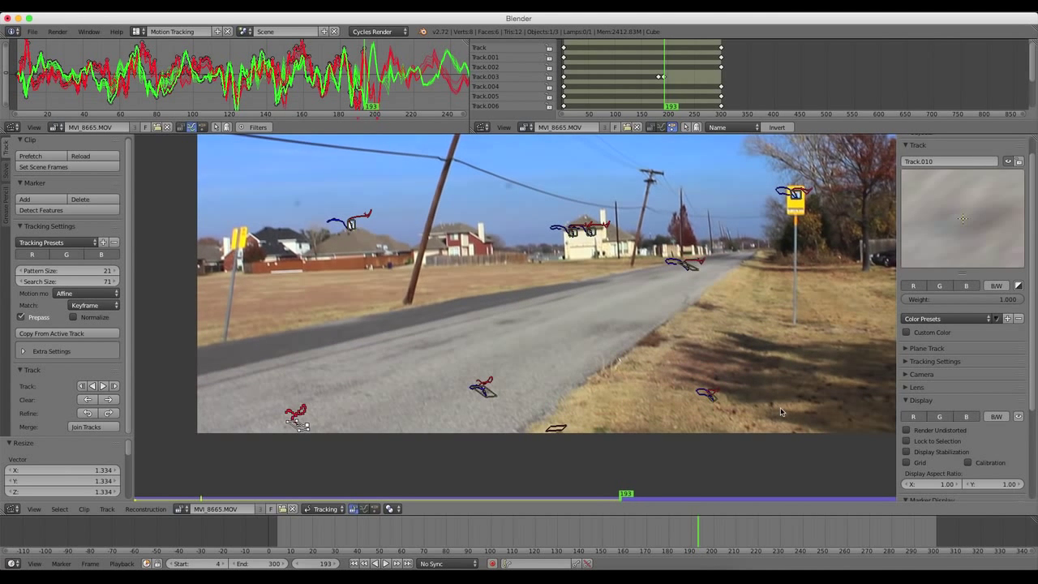
key("Right")
key("Right")
key("Right")
key("Right")
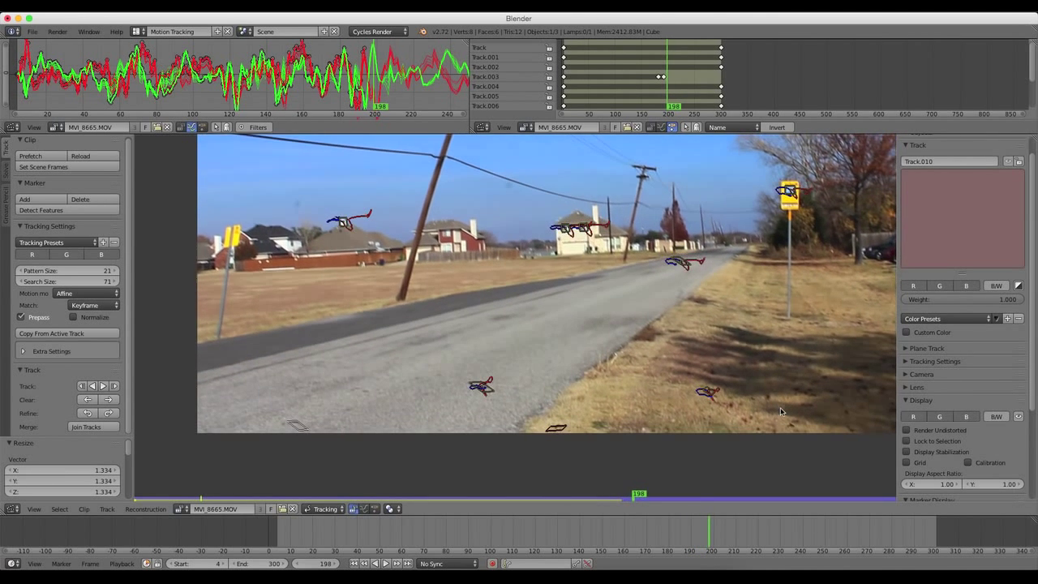
key("Left")
key("Left")
key("Left")
key("Left")
key("Right")
Step: Re-centre the road-crack marker on the crack at frames 194, 195 and 196, tracking it forward between corrections
scroll(323, 415, "up", 4)
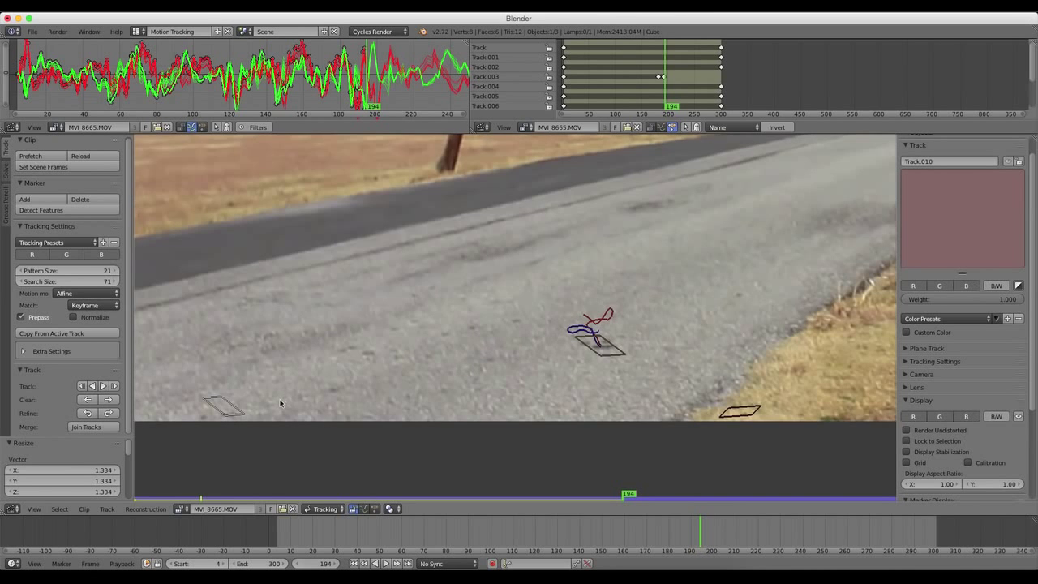
right_click_drag(280, 403, 288, 411)
left_click(103, 386)
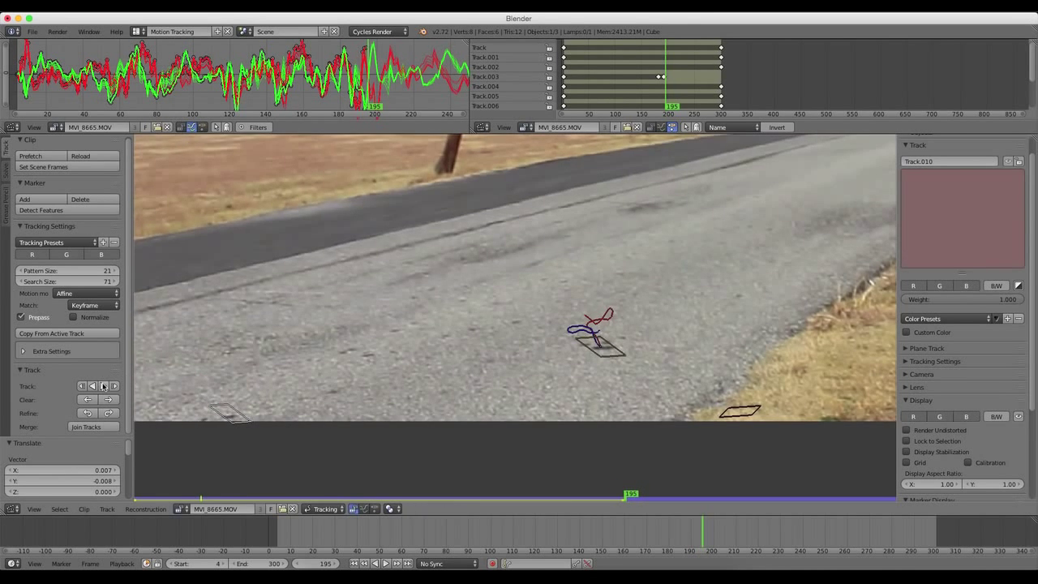
right_click_drag(241, 416, 236, 419)
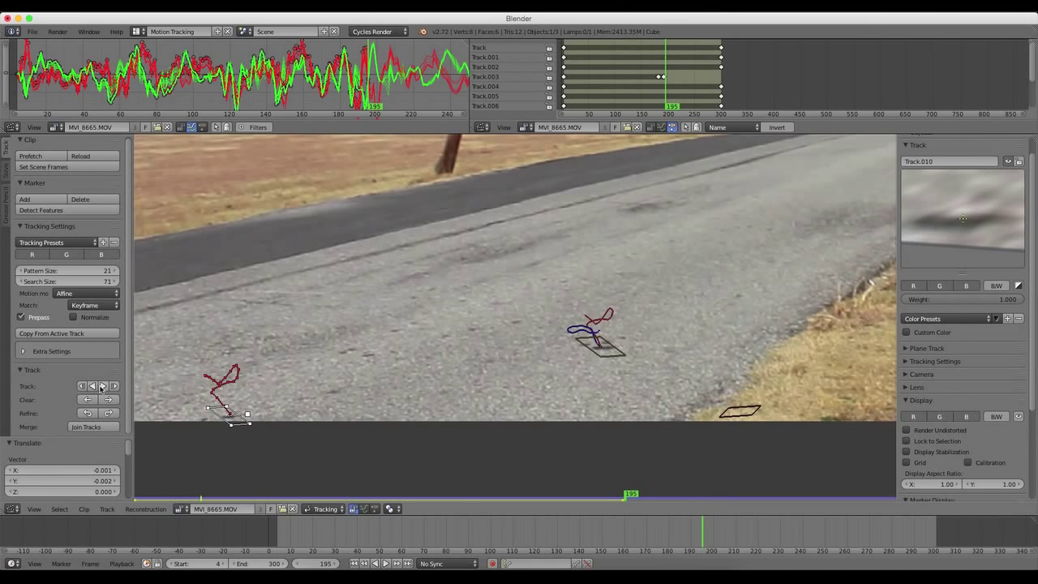
left_click(103, 387)
mouse_move(249, 427)
right_mouse_down()
mouse_move(241, 417)
mouse_move(243, 425)
right_mouse_up()
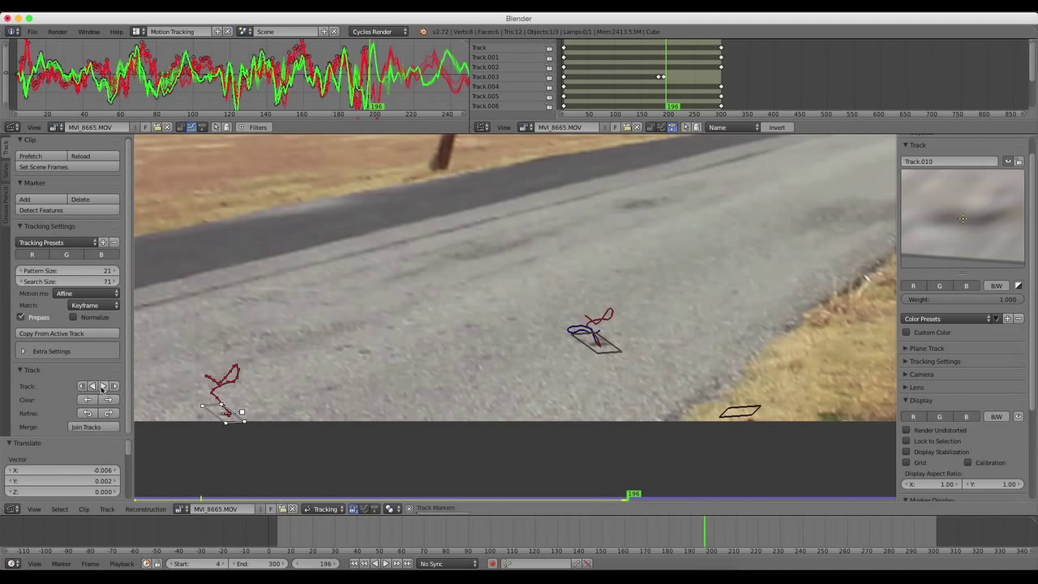
Step: Continue tracking the road-crack marker forward to frame 300, repositioning it on the crack at frames 197 and 201
left_click(103, 387)
right_click_drag(242, 425, 237, 409)
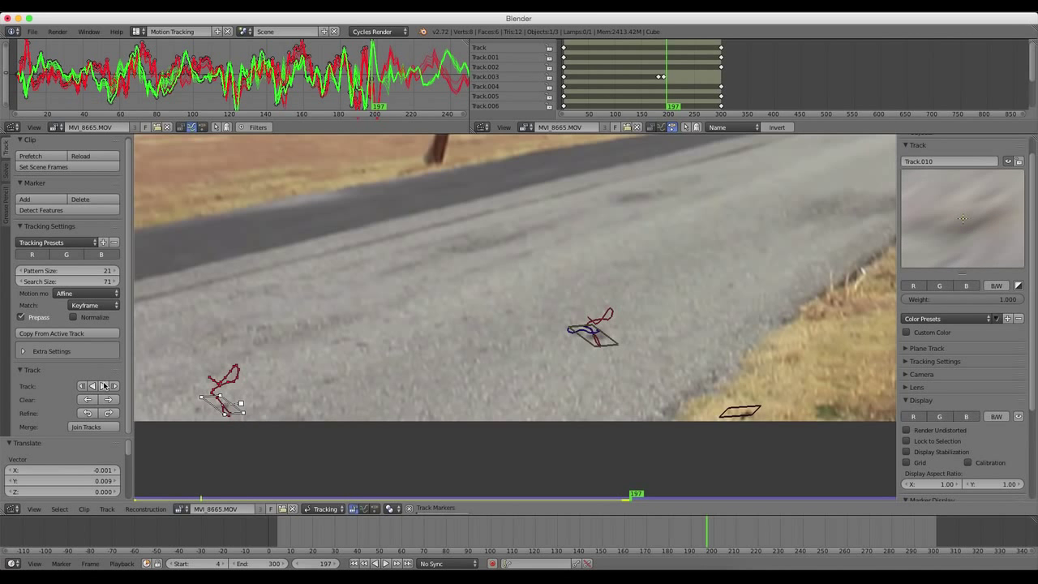
left_click(103, 387)
mouse_move(274, 407)
right_mouse_down()
mouse_move(262, 398)
mouse_move(211, 410)
right_mouse_up()
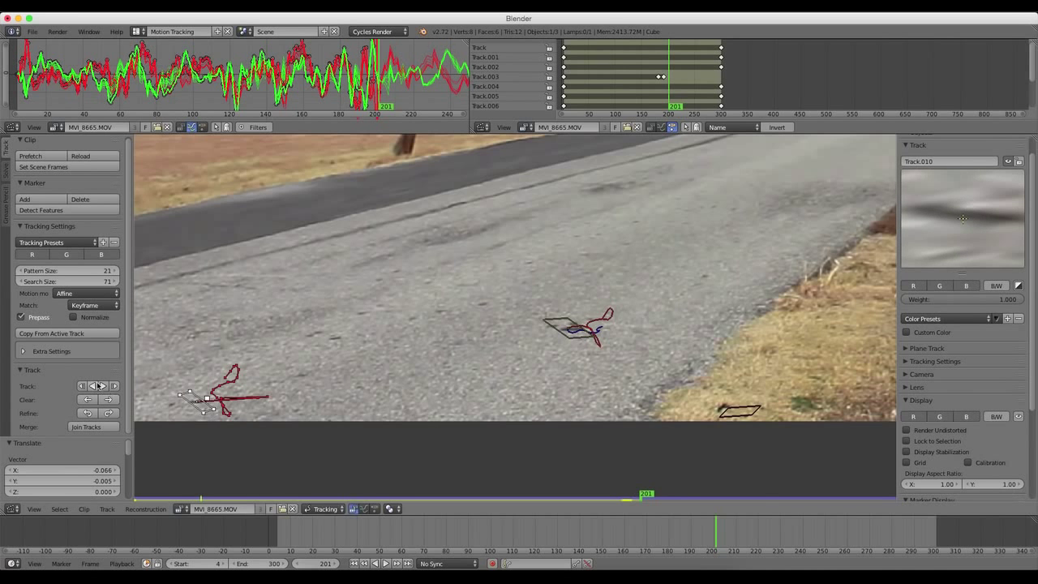
left_click(103, 386)
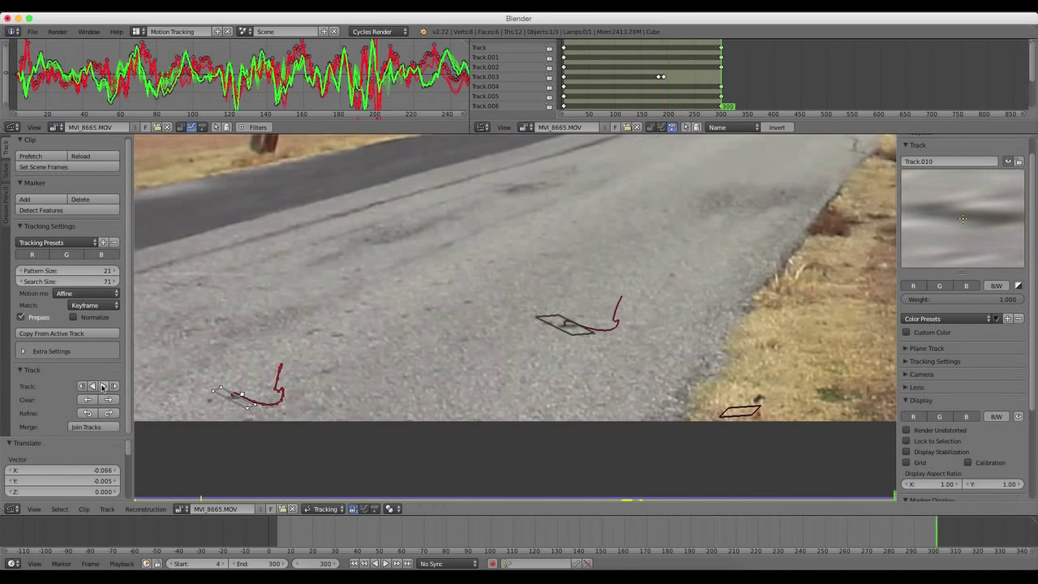
Step: Scrub back from frame 300 to review the road-crack track and return to frame 4
left_click_drag(900, 536, 939, 526)
scroll(468, 424, "down", 3)
scroll(467, 429, "up", 1)
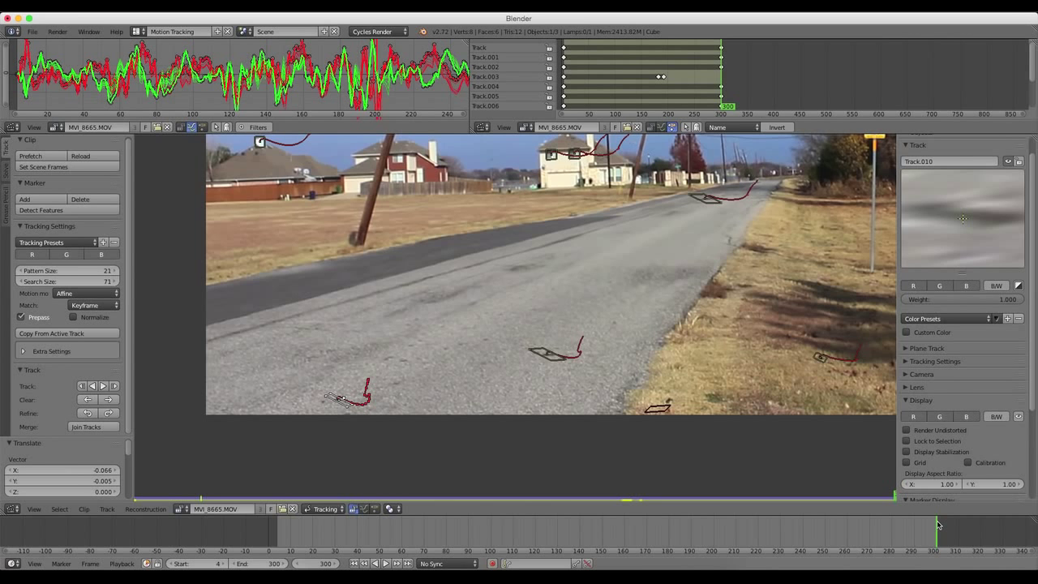
left_click_drag(938, 526, 636, 526)
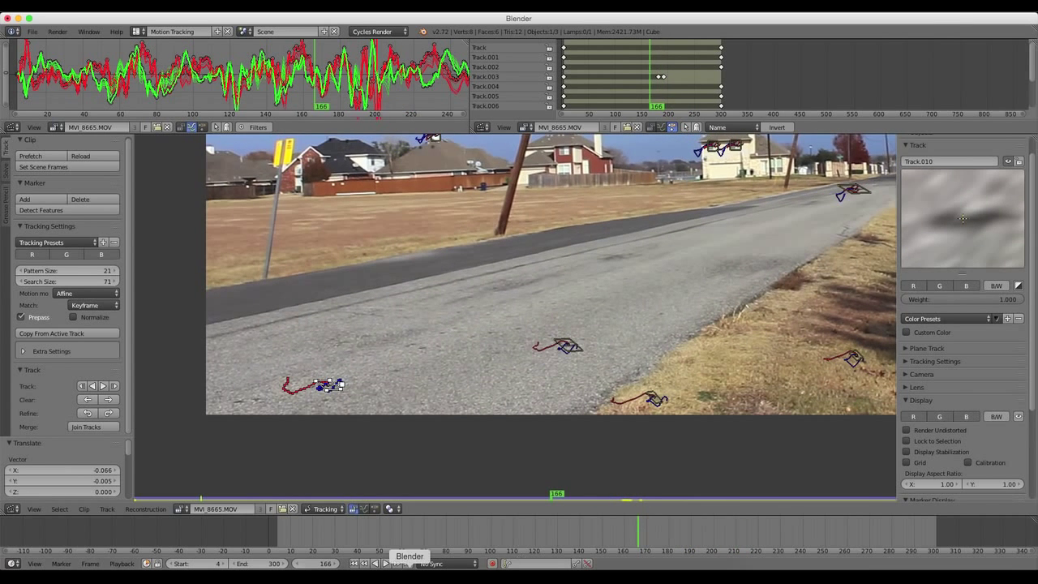
left_click(353, 565)
Step: Add a marker on the letter P of "SPEED" on the speed limit sign and centre it on the letter
scroll(625, 266, "down", 2)
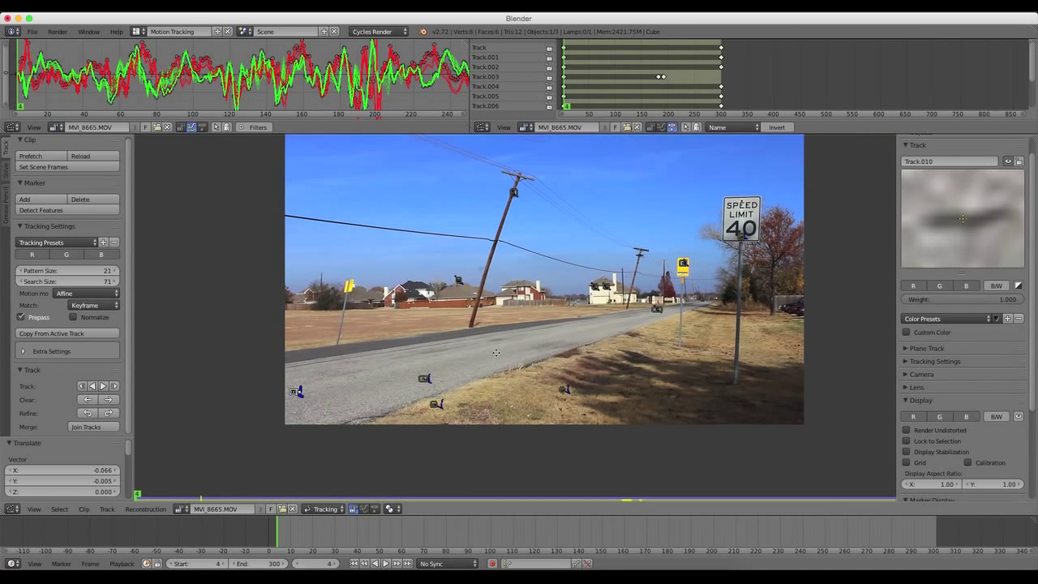
scroll(673, 313, "up", 4)
scroll(674, 313, "up", 3)
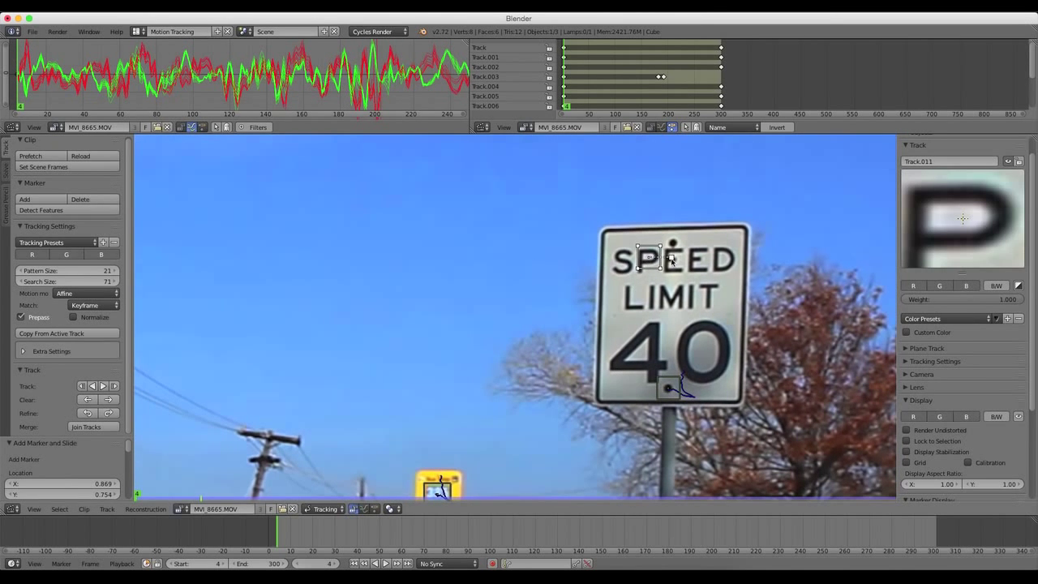
key("g")
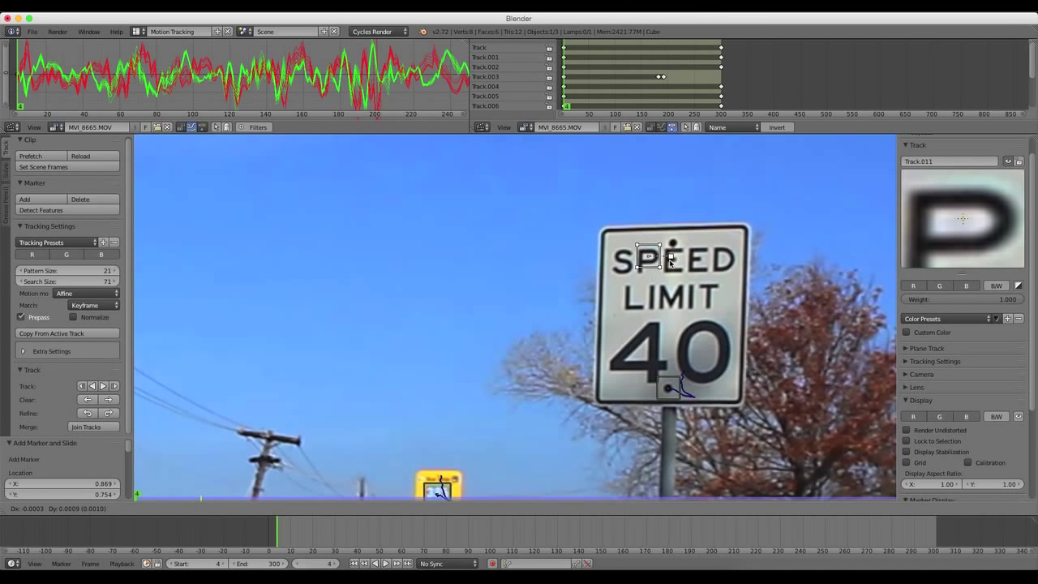
left_click(670, 264)
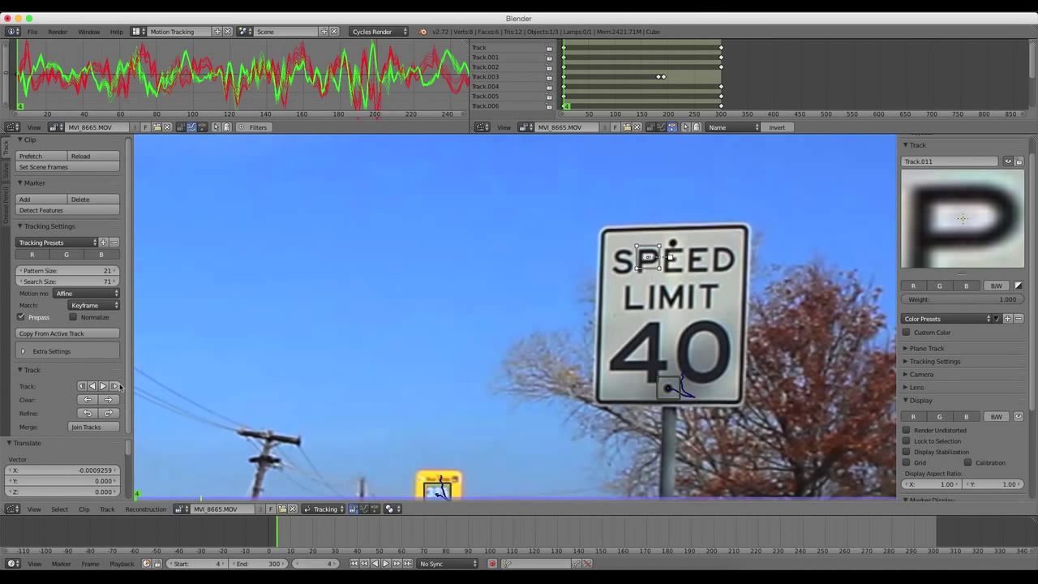
Step: Track the speed-limit-sign P marker forward to frame 300 and return to frame 4
left_click(103, 387)
scroll(490, 311, "down", 5)
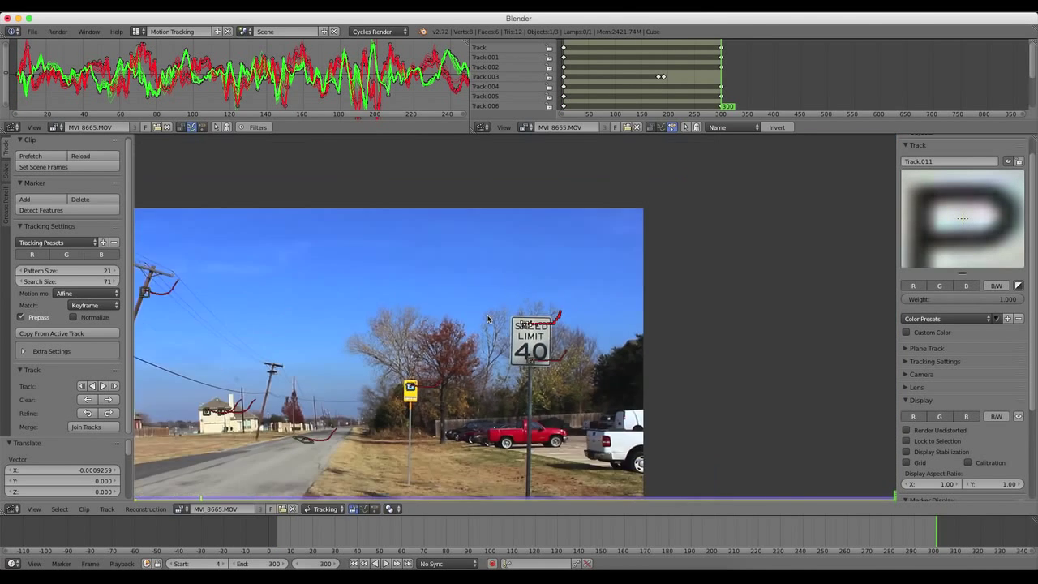
scroll(446, 375, "up", 7)
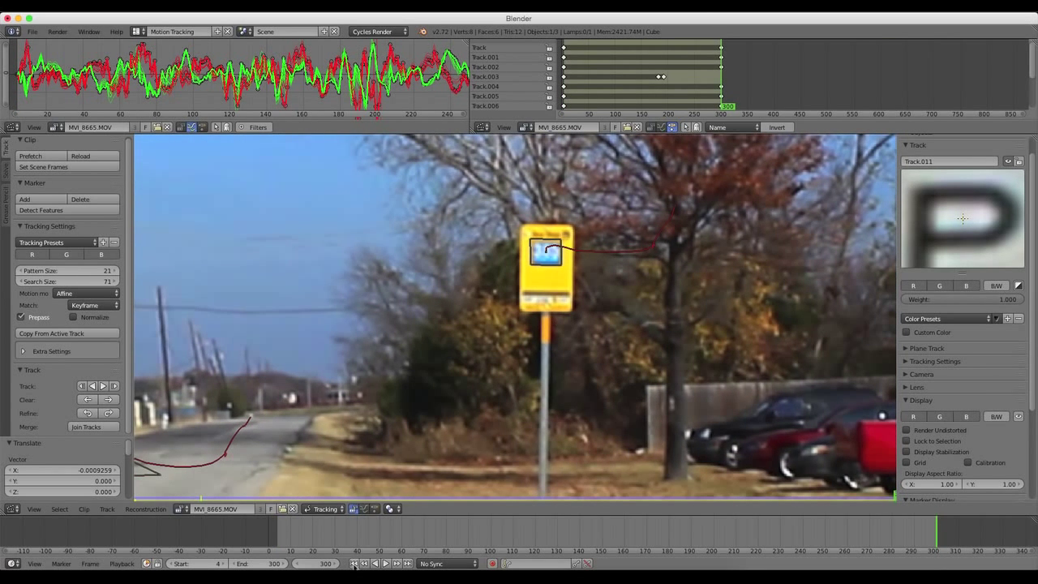
left_click(354, 563)
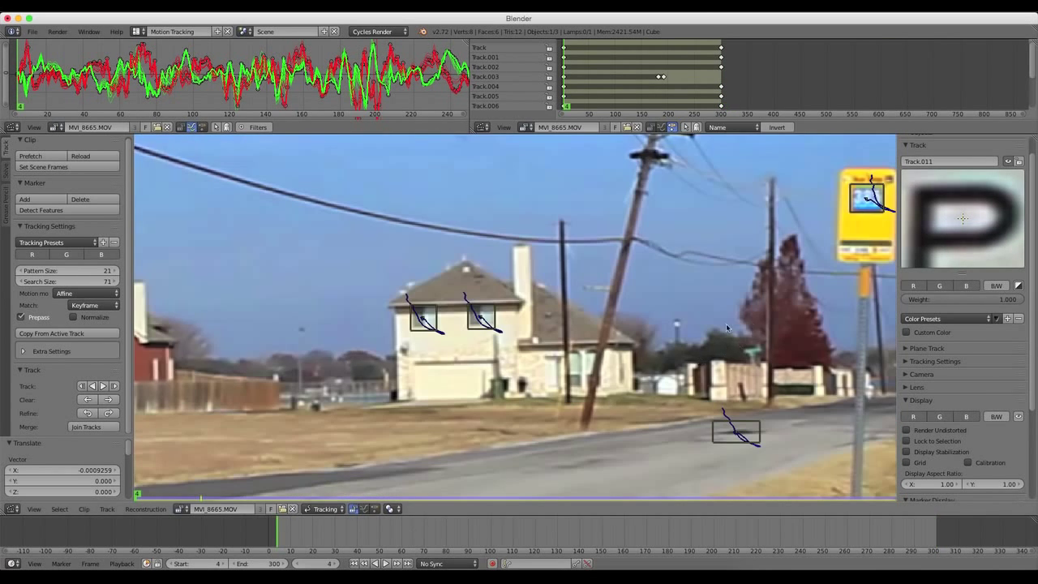
Step: Add a marker on the orange post section below the yellow sign, narrowing it along X and scaling it 1.214 times to fit
scroll(655, 315, "up", 4)
left_click(670, 307, "ctrl")
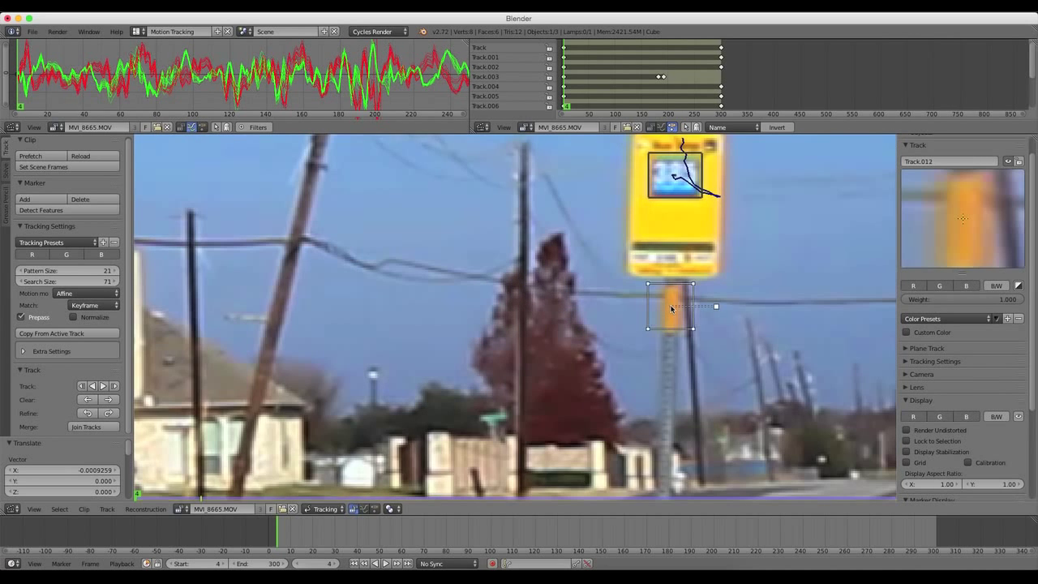
key("s")
key("x")
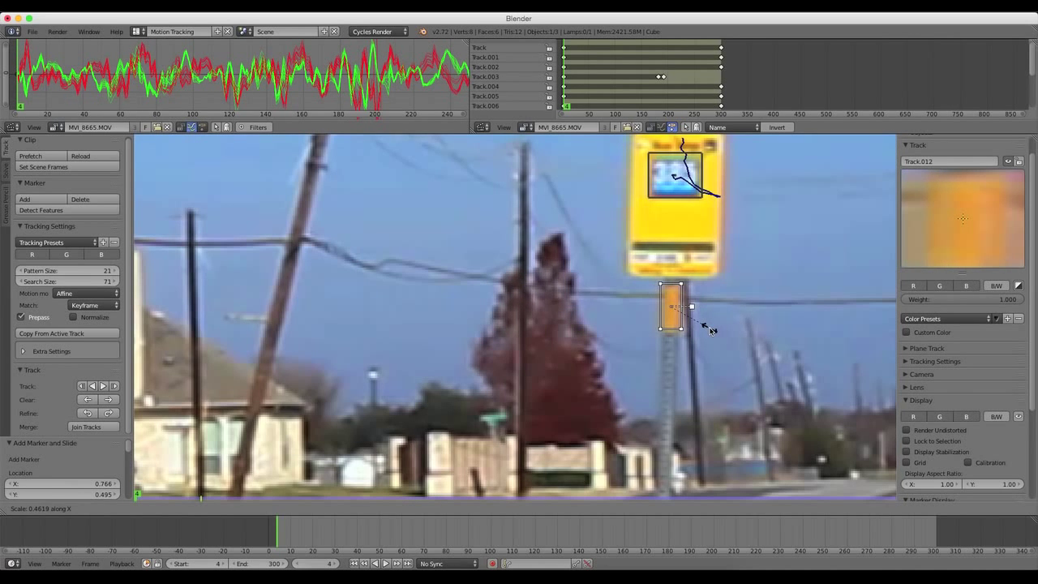
left_click(705, 344)
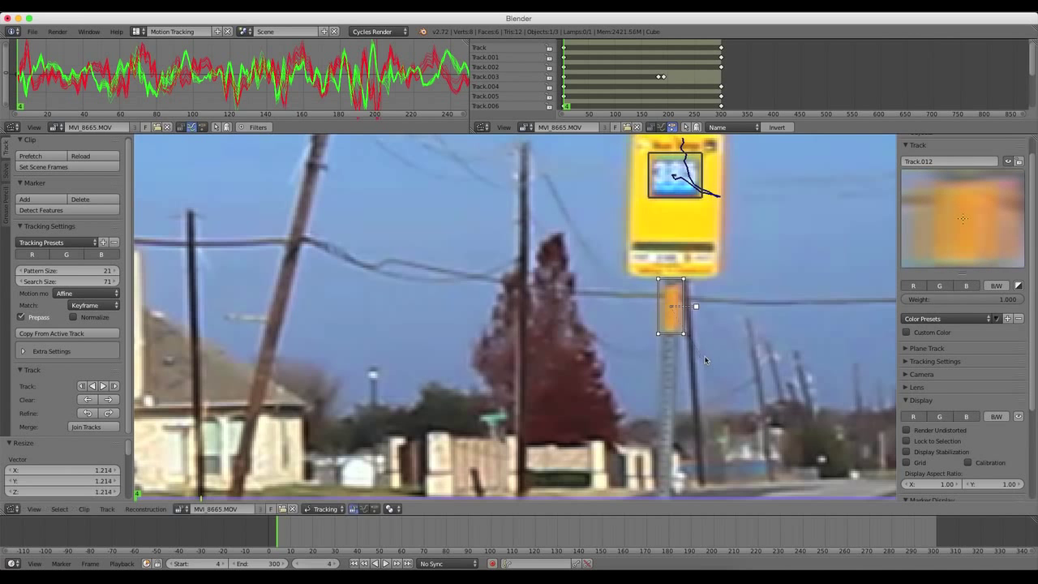
key("g")
left_click(708, 358)
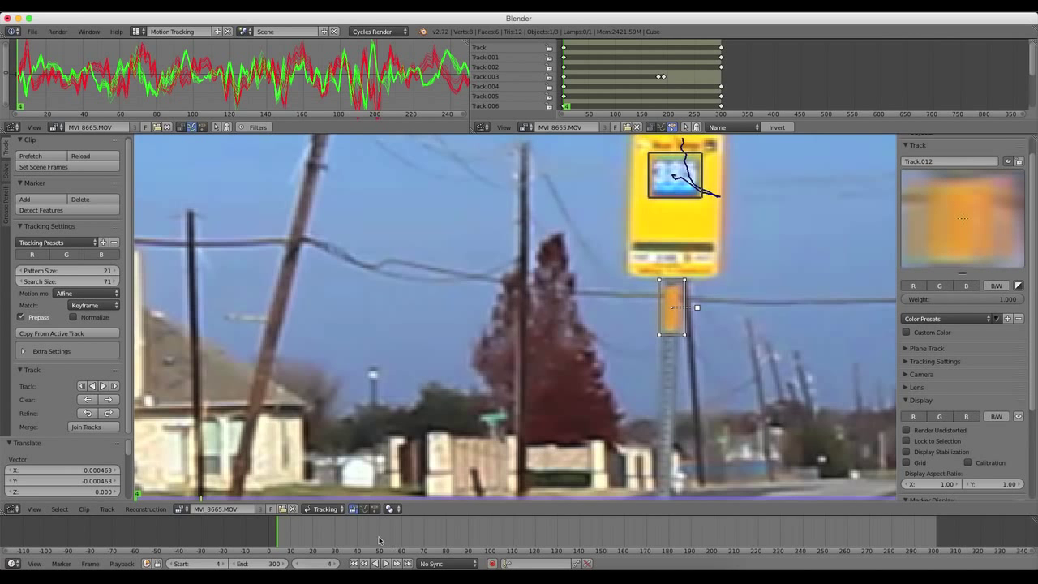
Step: Try to track the orange-post marker forward from frame 4, re-centring it at frame 10, and delete that track
left_click(102, 386)
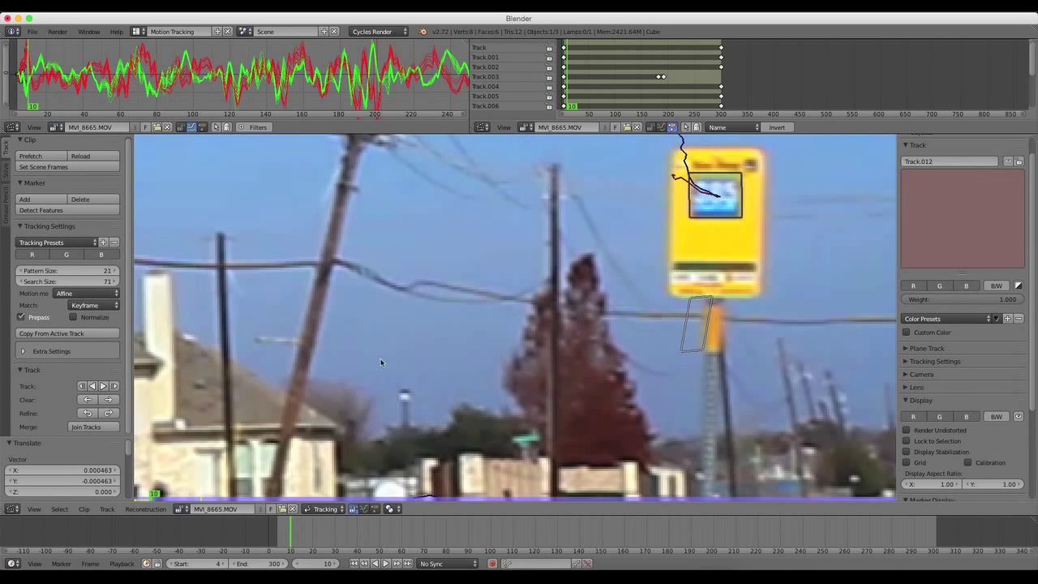
left_click_drag(288, 528, 291, 531)
left_click_drag(606, 326, 616, 324)
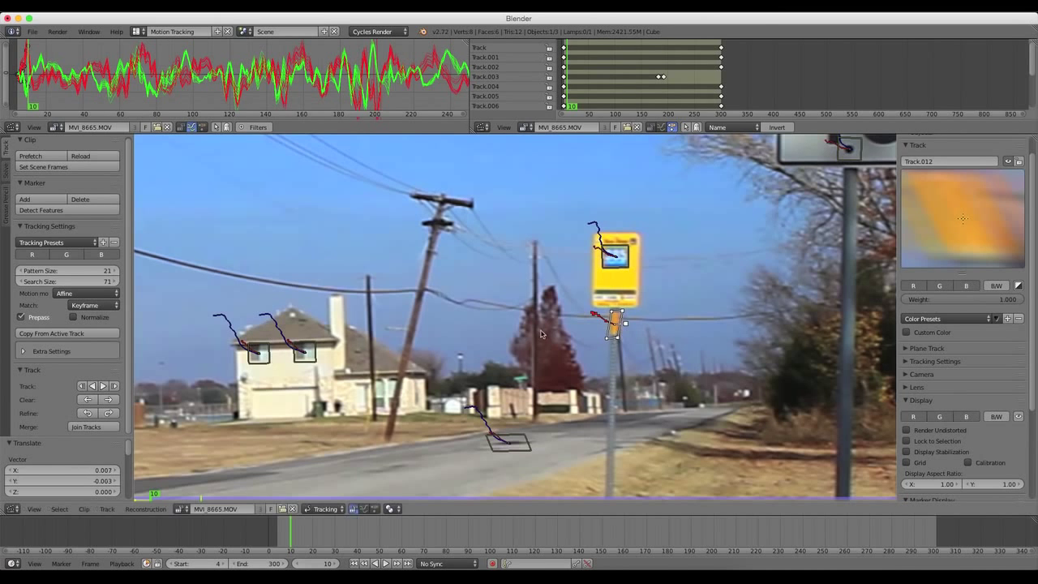
left_click(103, 386)
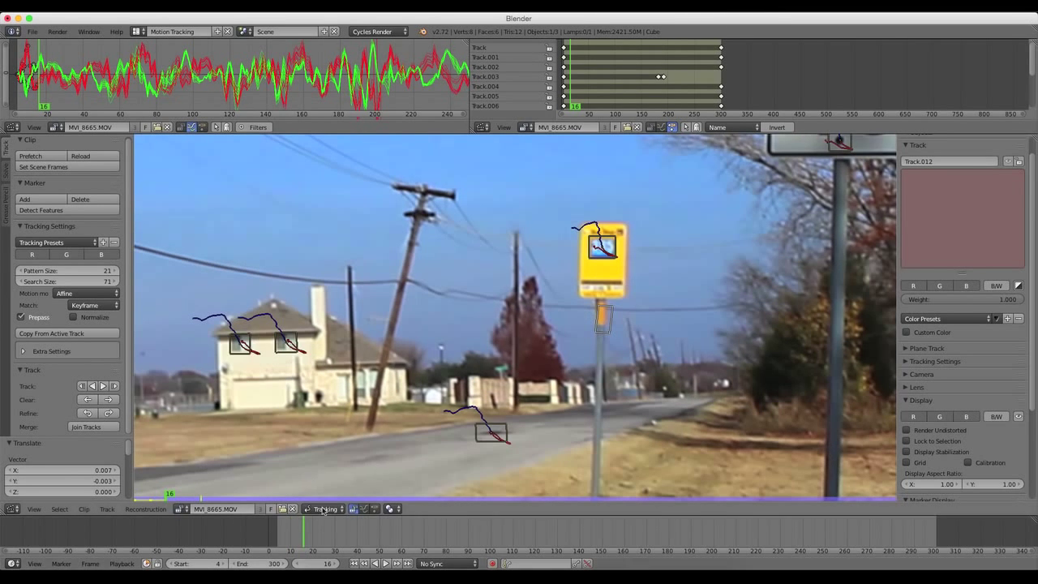
key("x")
left_click(609, 329)
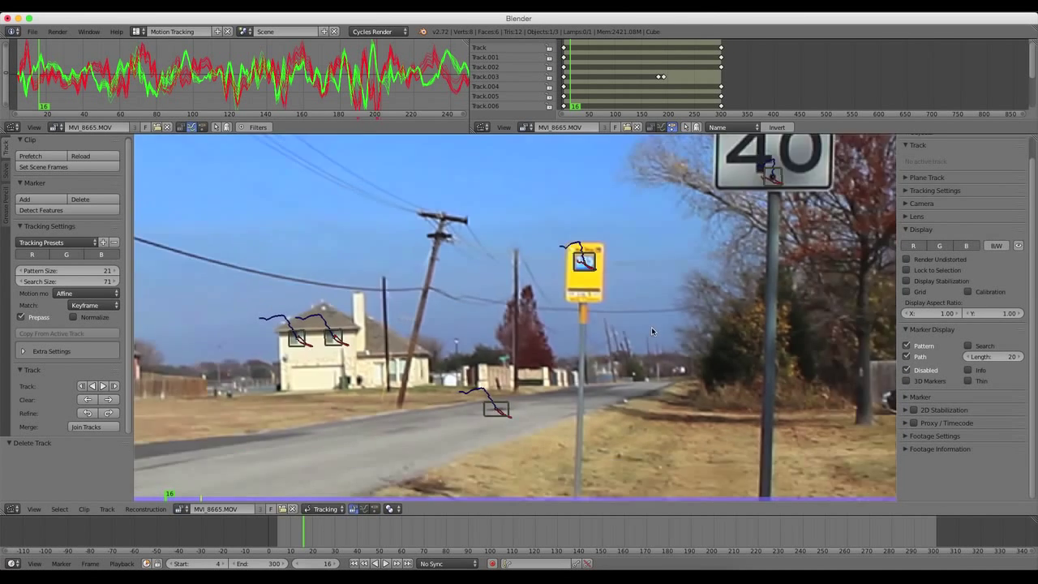
Step: Return to frame 4, add a marker on the small dark spot in the middle of the road and scale it to 0.59
middle_click_drag(579, 307, 647, 305)
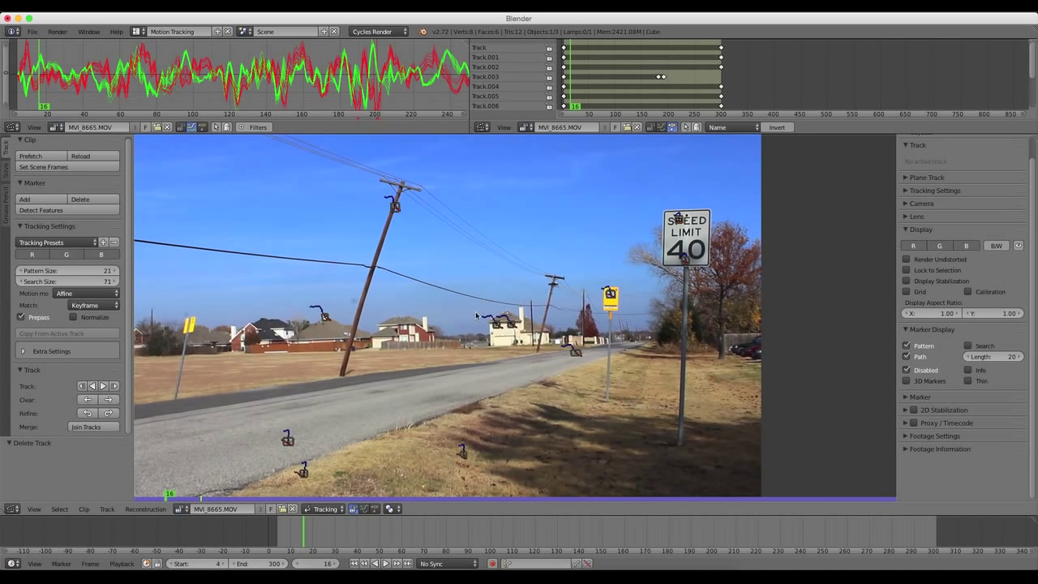
middle_click_drag(448, 466, 438, 409)
scroll(430, 381, "up", 2)
key("shift+Left")
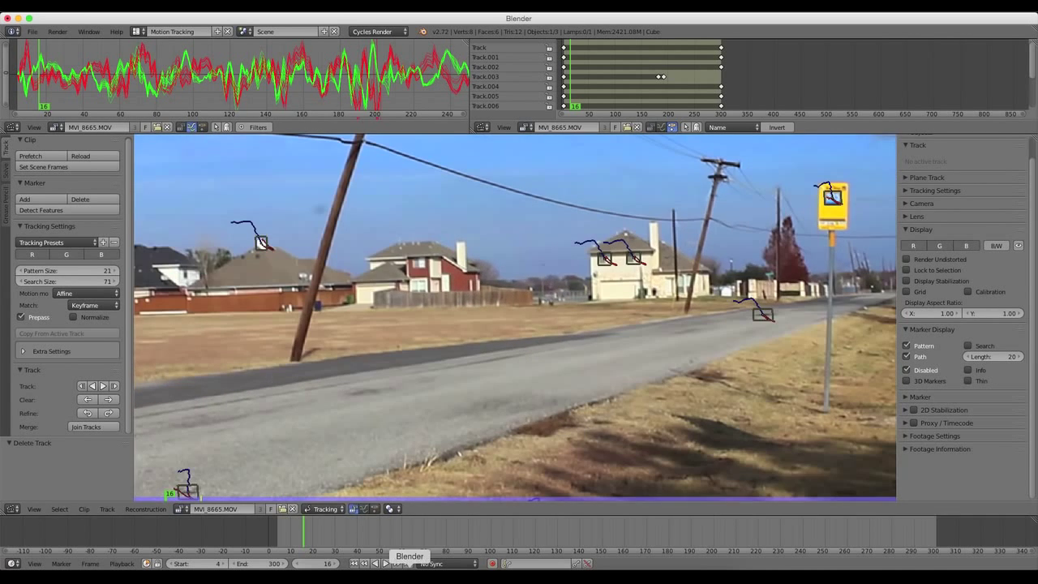
scroll(373, 412, "up", 3)
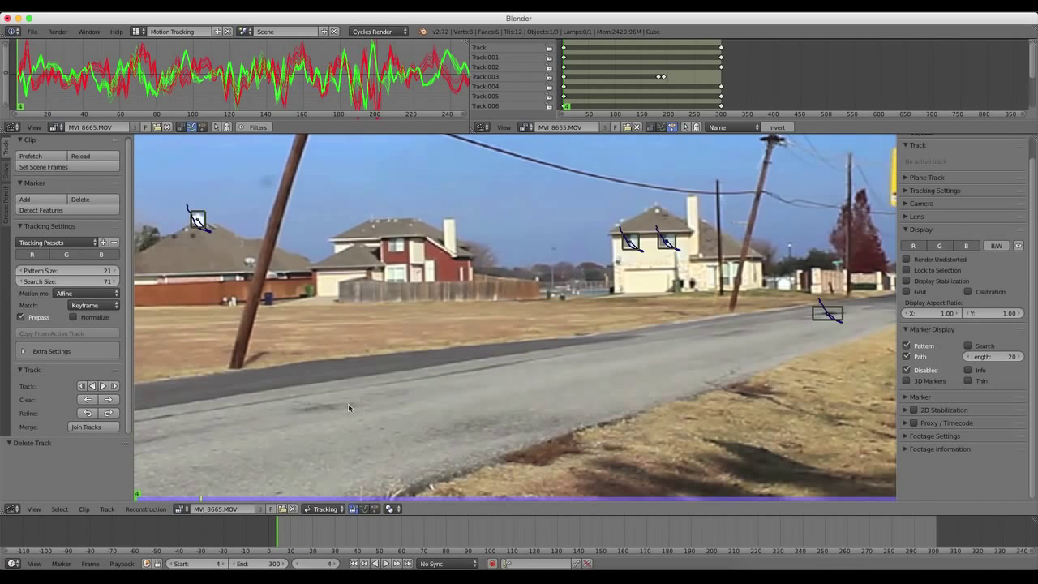
scroll(394, 432, "up", 2)
middle_click_drag(394, 432, 607, 308)
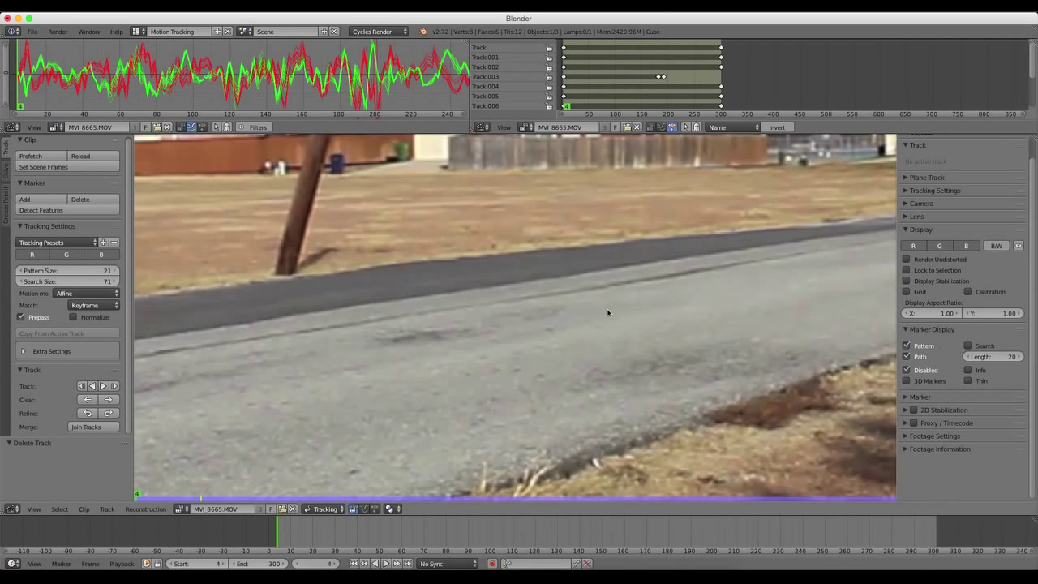
left_click(517, 370, "ctrl")
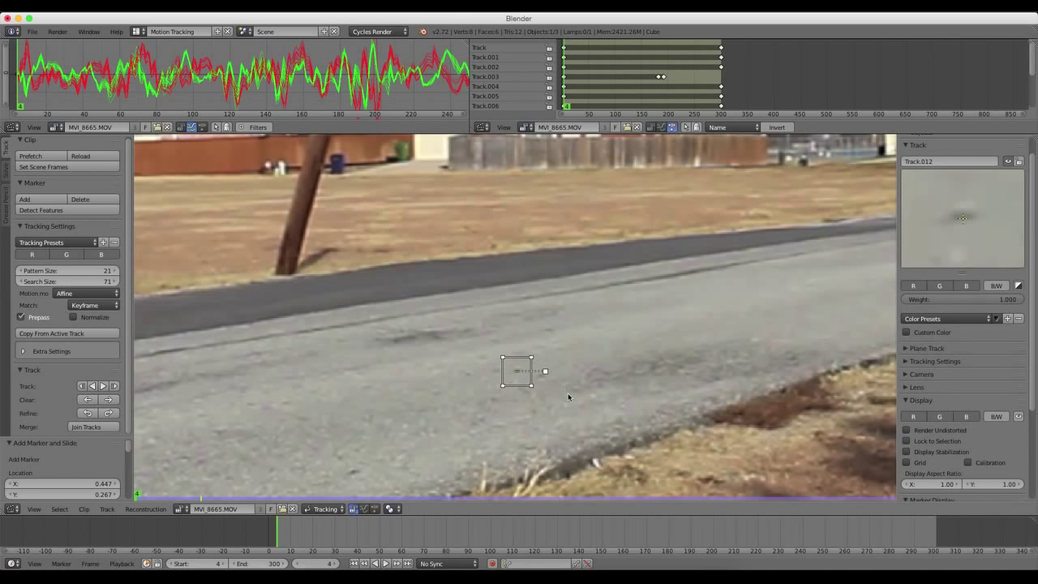
key("s")
left_click(541, 394)
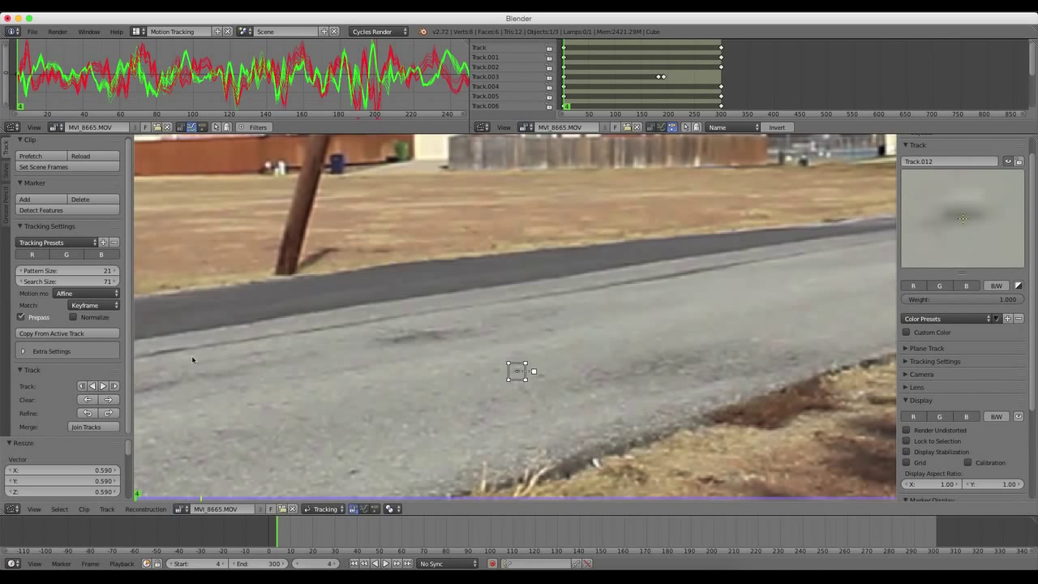
Step: Track the mid-road spot marker forward from frame 4, re-centring it on the spot at frame 17 and at the following stop
left_click(103, 386)
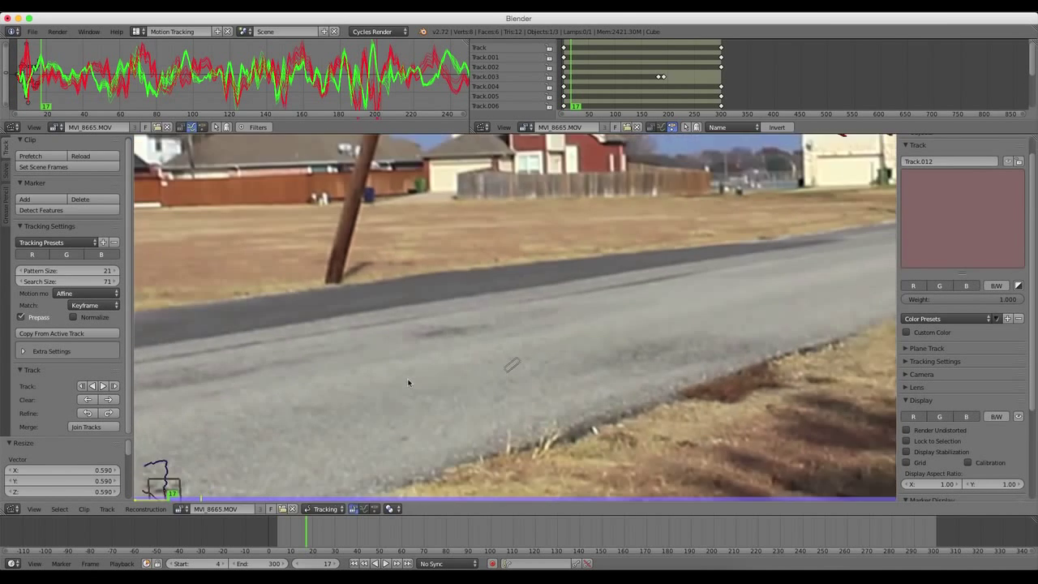
left_click_drag(515, 366, 525, 366)
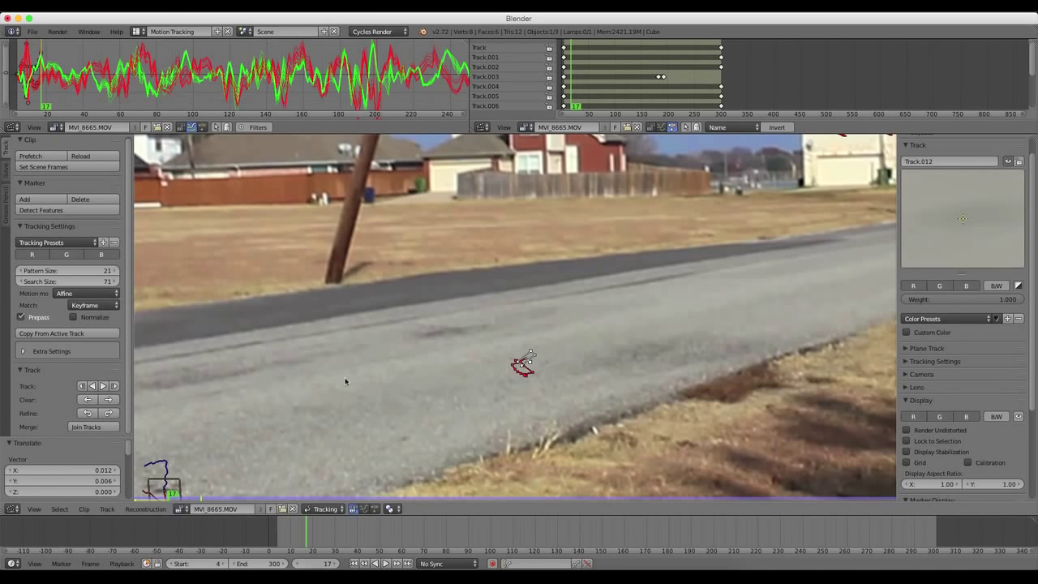
left_click(104, 386)
left_click_drag(525, 367, 527, 361)
left_click(104, 387)
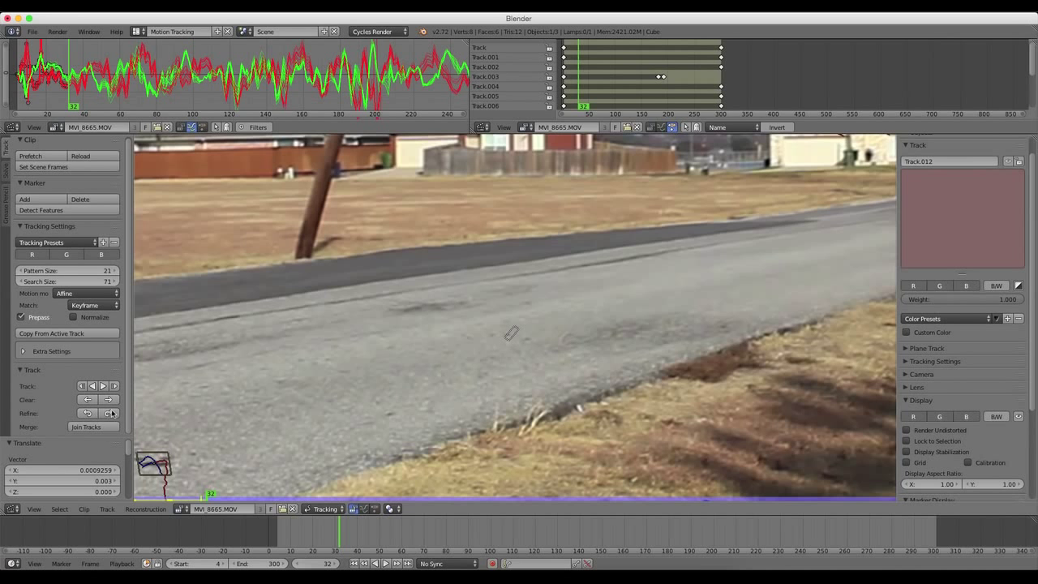
Step: Clear the mid-road spot marker's remaining track path after frame 32 and return to frame 4
left_click(113, 401)
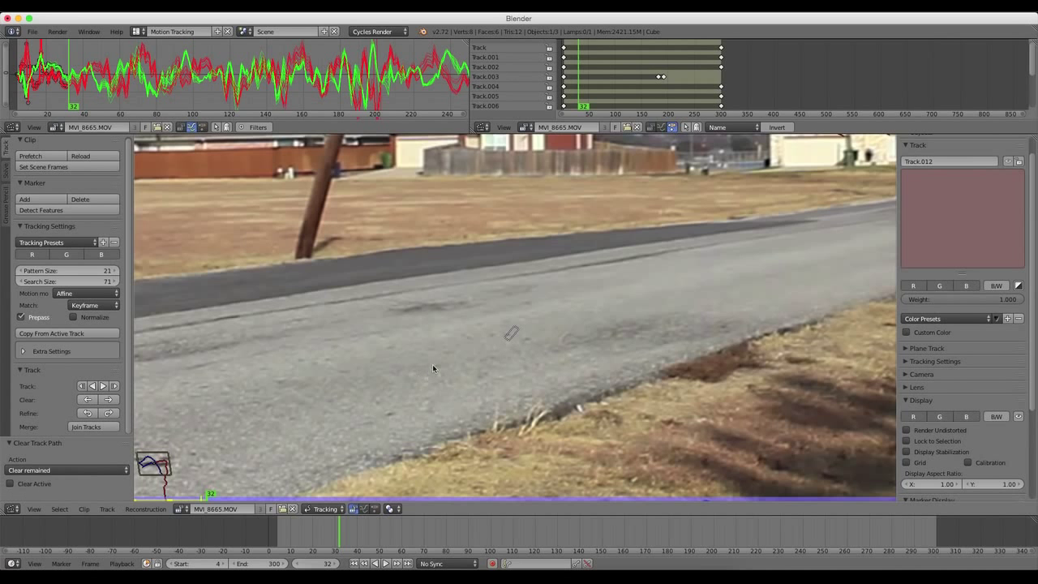
left_click(306, 544)
left_click_drag(305, 543, 282, 543)
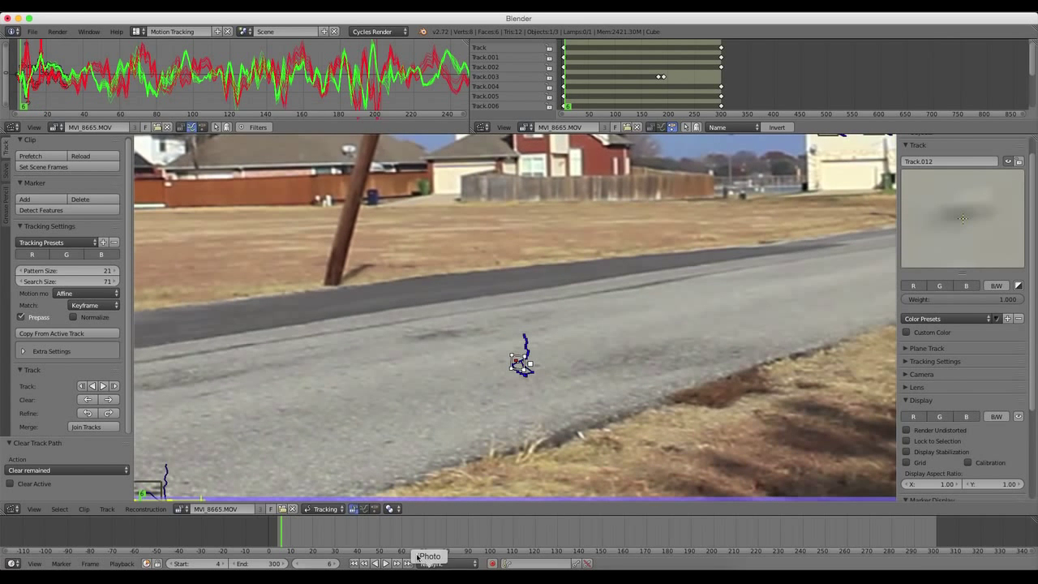
left_click(355, 564)
Step: Add a marker on the distant utility pole's lower crossarm, track it forward to frame 300 and return to frame 4
scroll(612, 404, "down", 6)
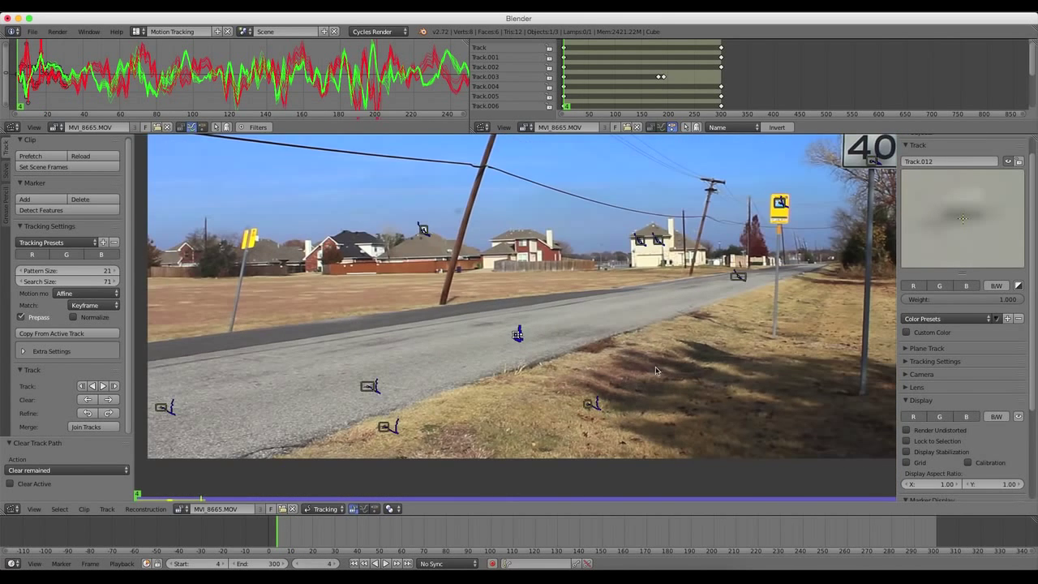
scroll(570, 387, "up", 6)
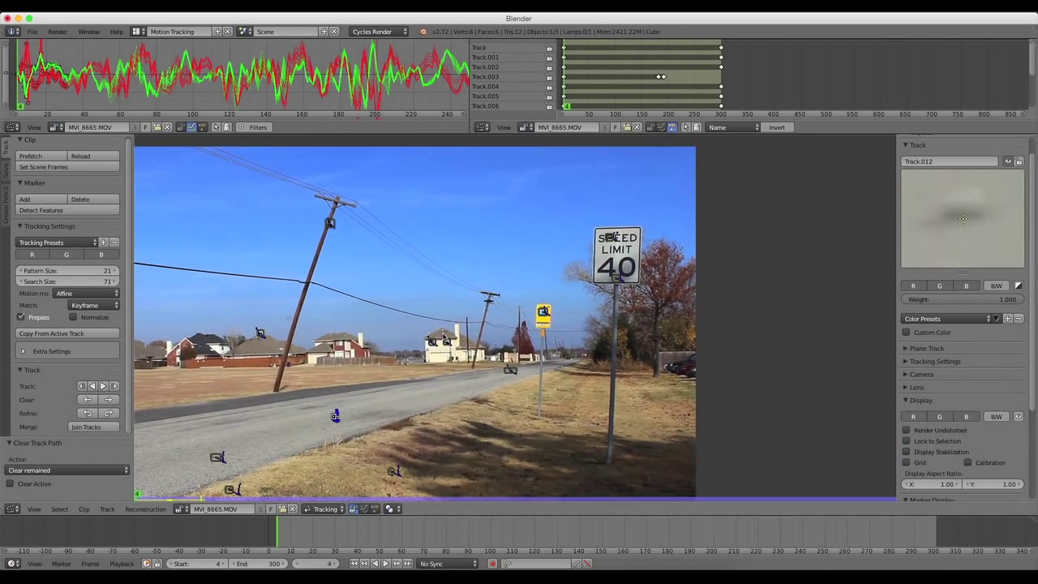
scroll(425, 262, "up", 2)
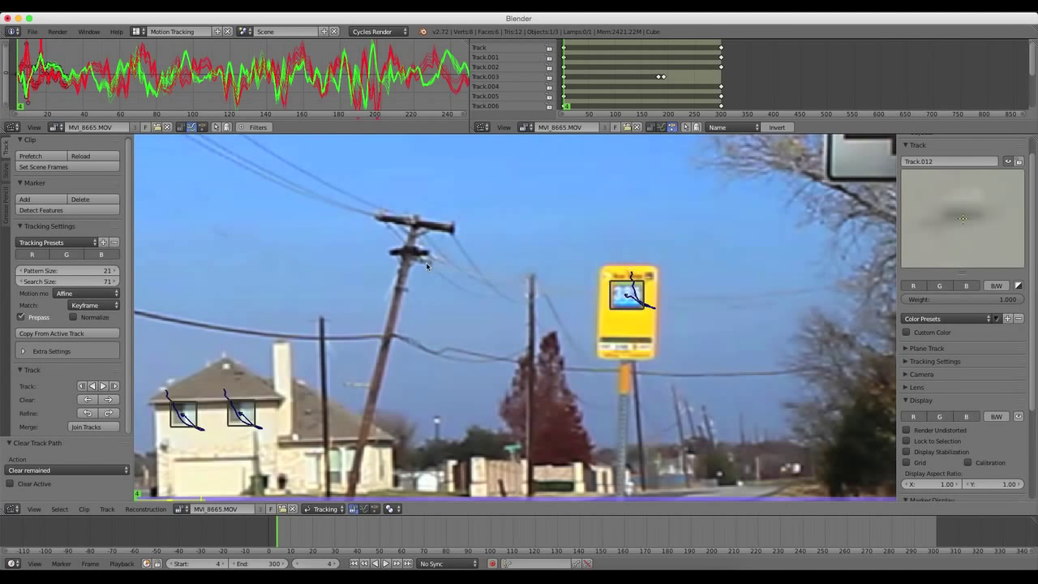
left_click(408, 255, "ctrl")
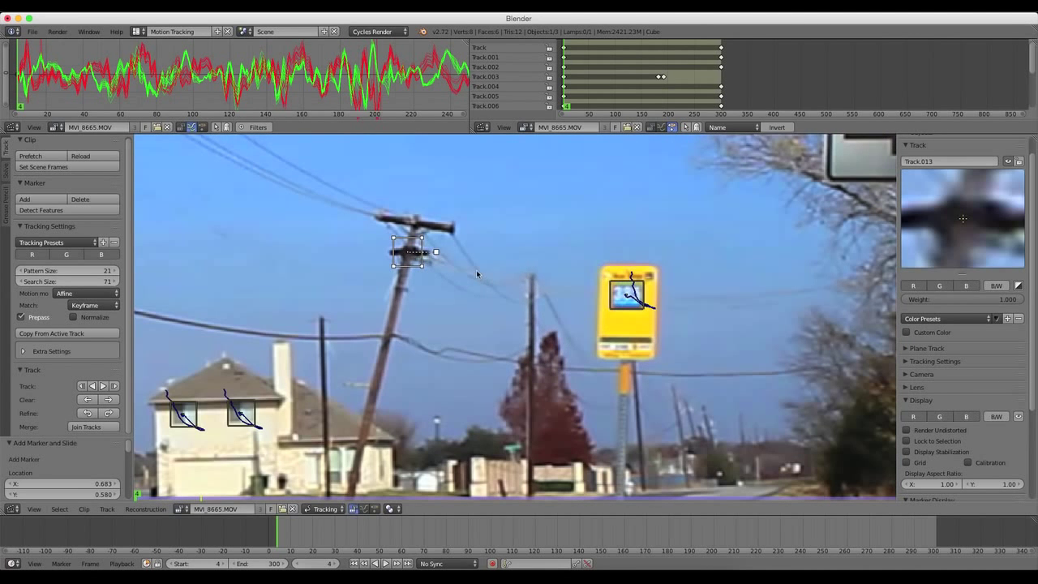
key("g")
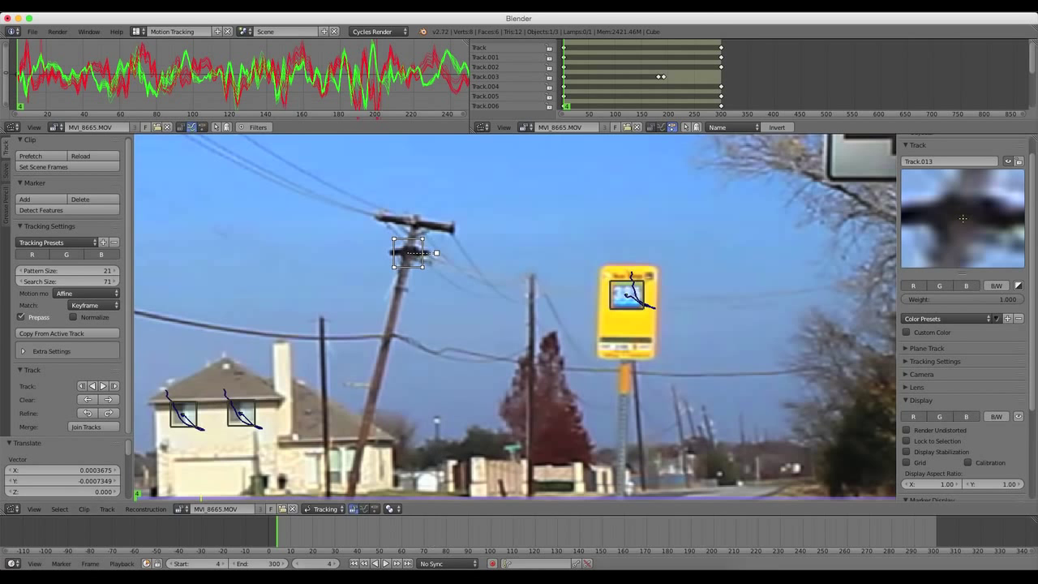
left_click(102, 387)
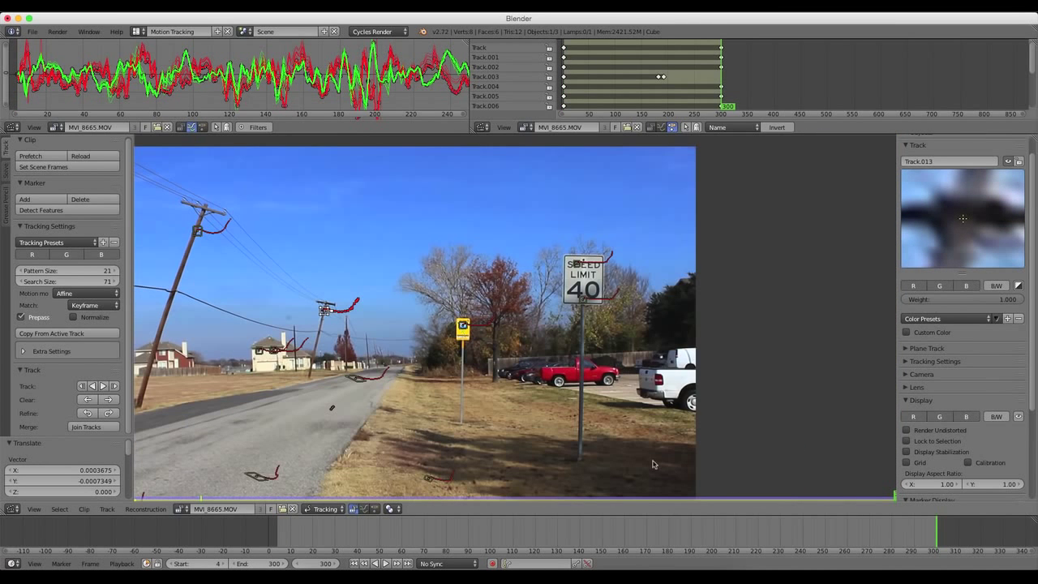
left_click_drag(835, 542, 278, 542)
left_click(354, 564)
Step: Add a marker at the base of the speed-limit sign's post, track it forward and return to frame 4
scroll(792, 400, "up", 5)
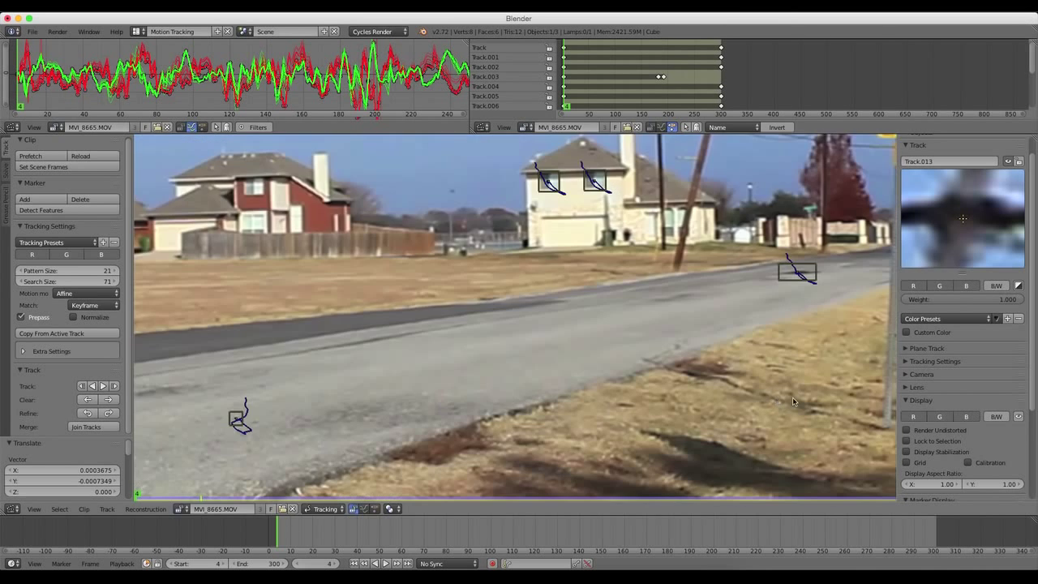
scroll(792, 399, "up", 5)
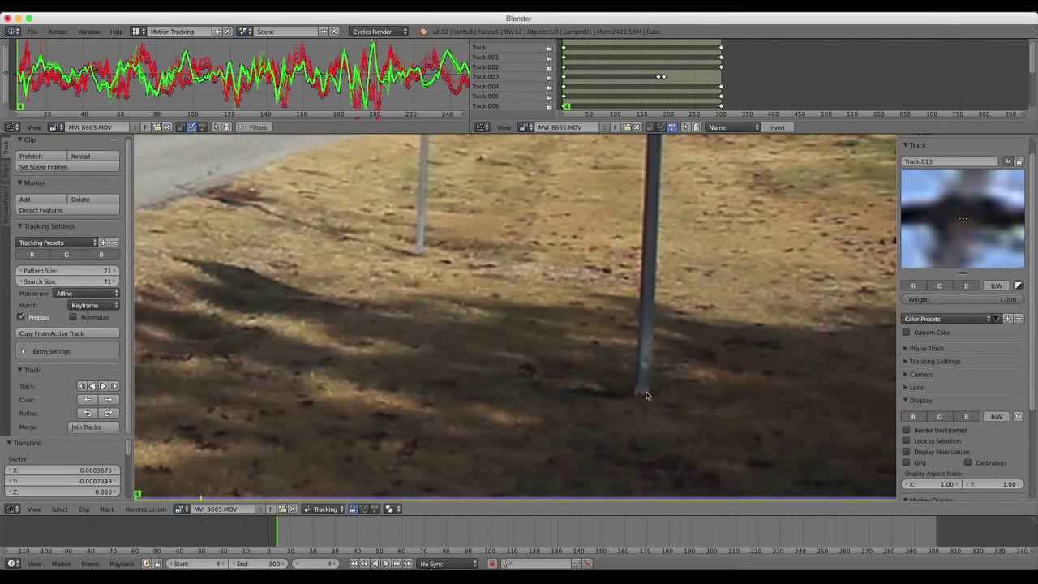
left_click(645, 398, "ctrl")
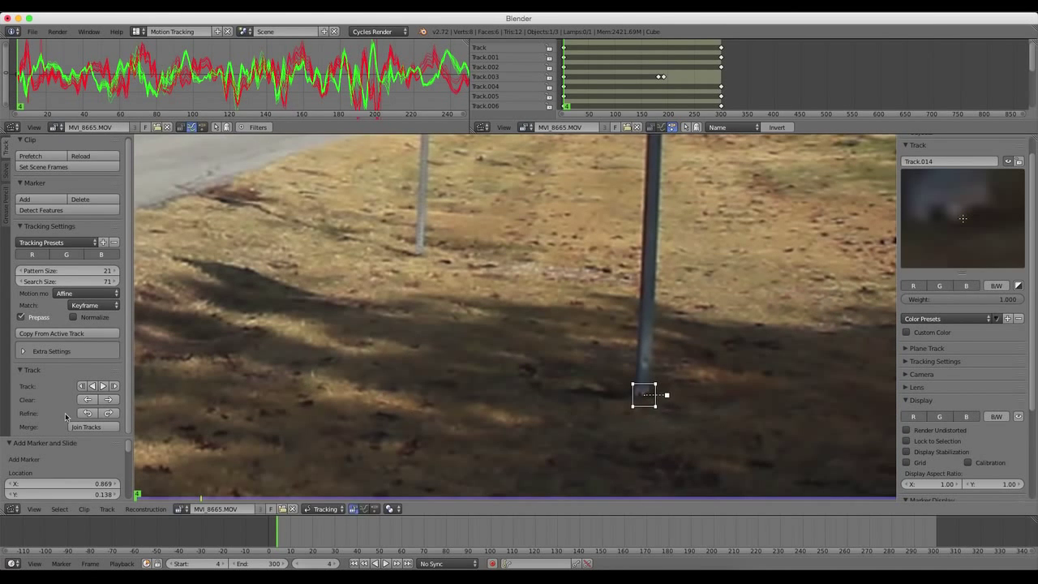
left_click(103, 386)
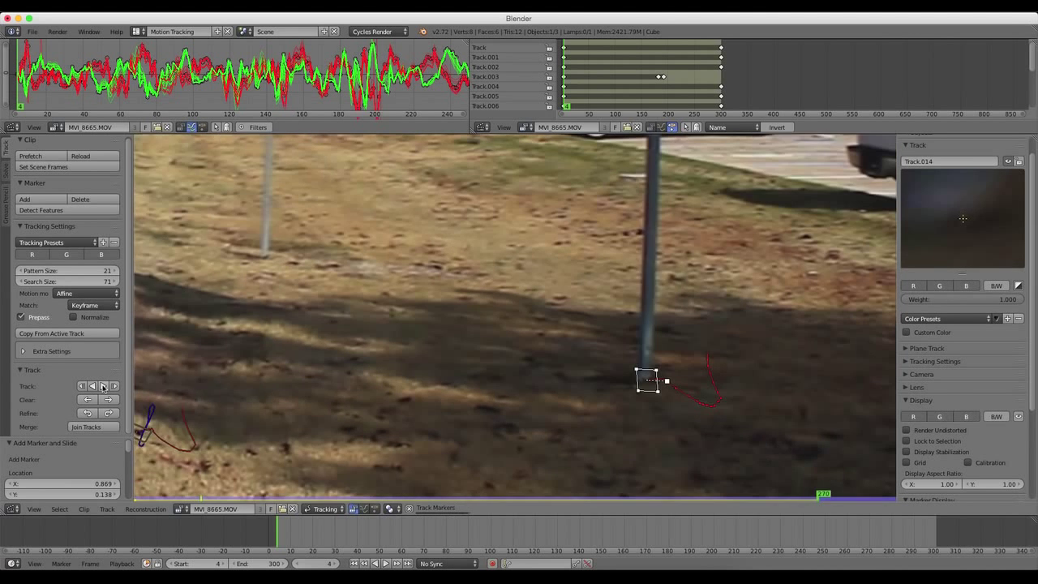
left_click(355, 564)
Step: Add a marker at the base of the yellow sign's post, track it forward to frame 300 and return to frame 4
left_click(487, 347, "ctrl")
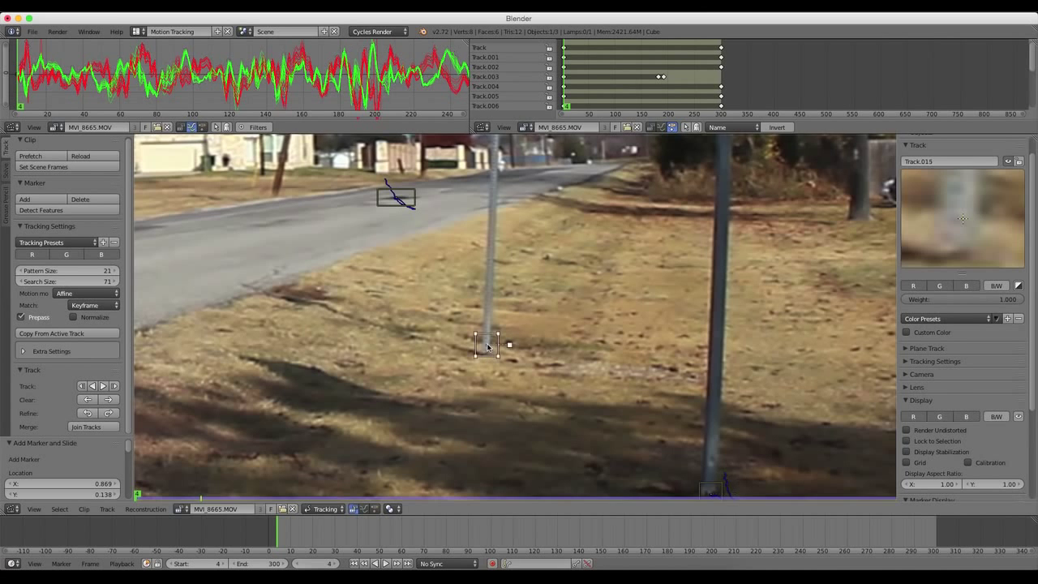
left_click(103, 386)
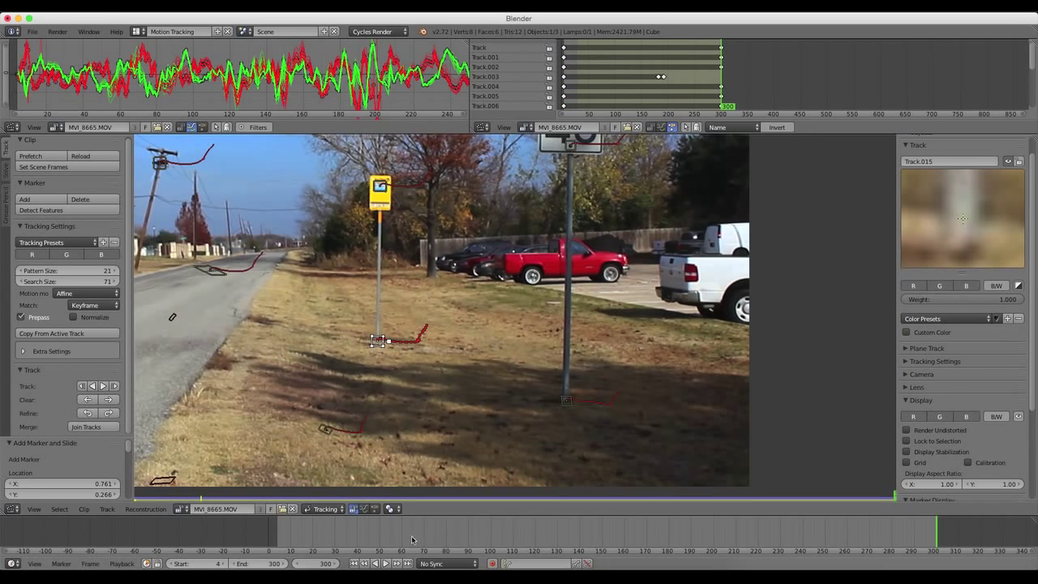
left_click(355, 564)
Step: Add a marker on the dark spot at the road's grass-side edge, track it forward to frame 300 and return to frame 4
scroll(440, 283, "up", 1)
scroll(441, 284, "up", 3)
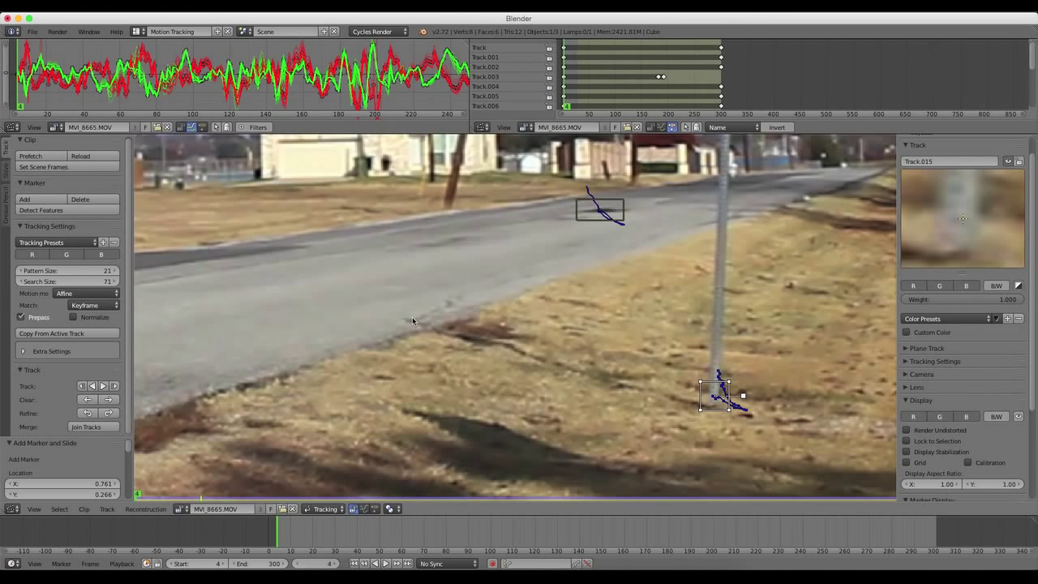
left_click(413, 322, "ctrl")
right_click_drag(423, 328, 425, 328)
left_click(114, 387)
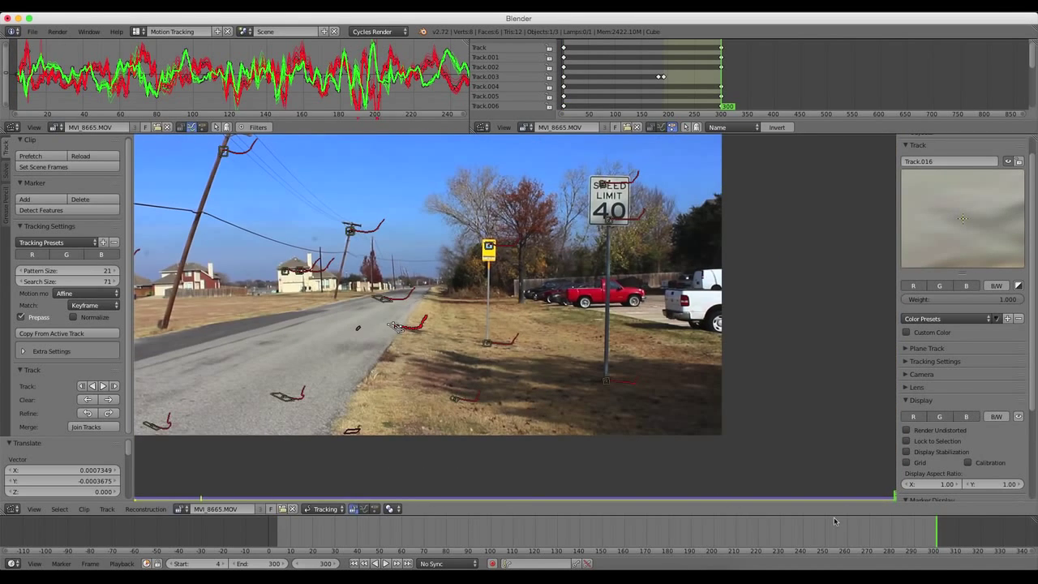
left_click_drag(833, 521, 522, 526)
left_click(354, 565)
Step: Add a marker on the small dark road spot nearer the camera, centre it and scale it down, finishing with a 0.894 resize
scroll(445, 351, "up", 3)
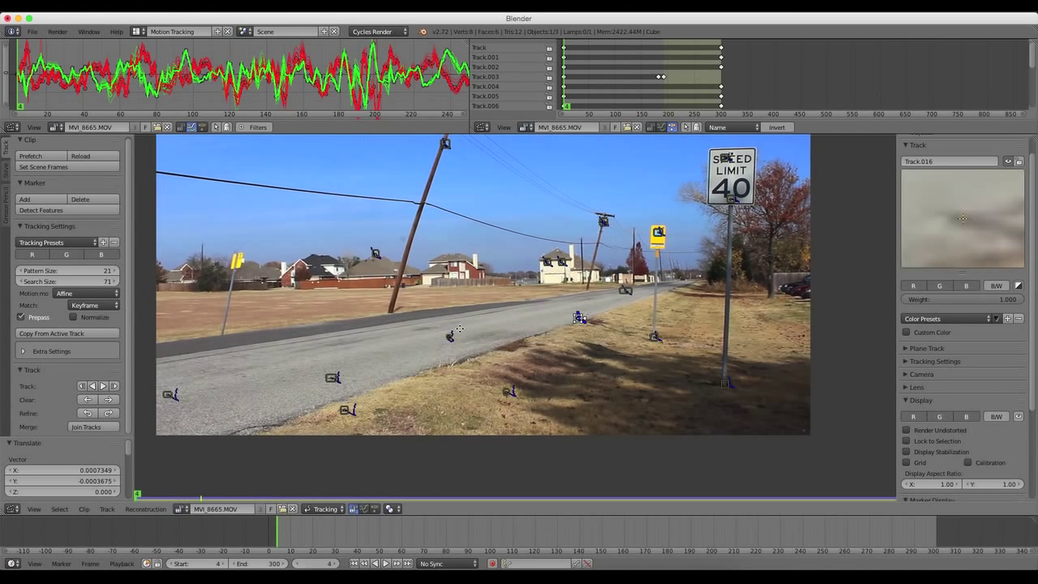
scroll(339, 359, "up", 5)
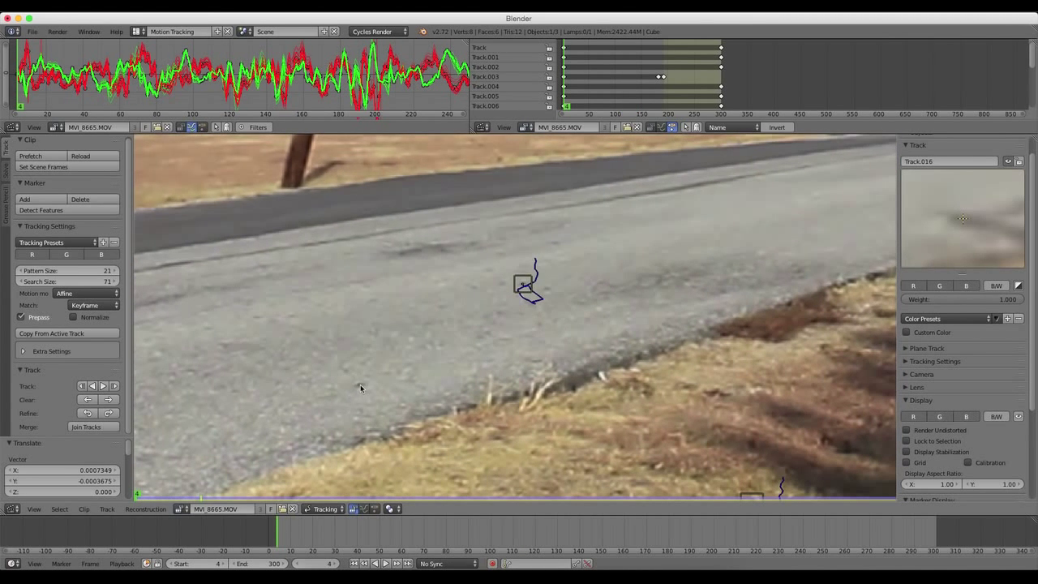
left_click(361, 388, "ctrl")
key("s")
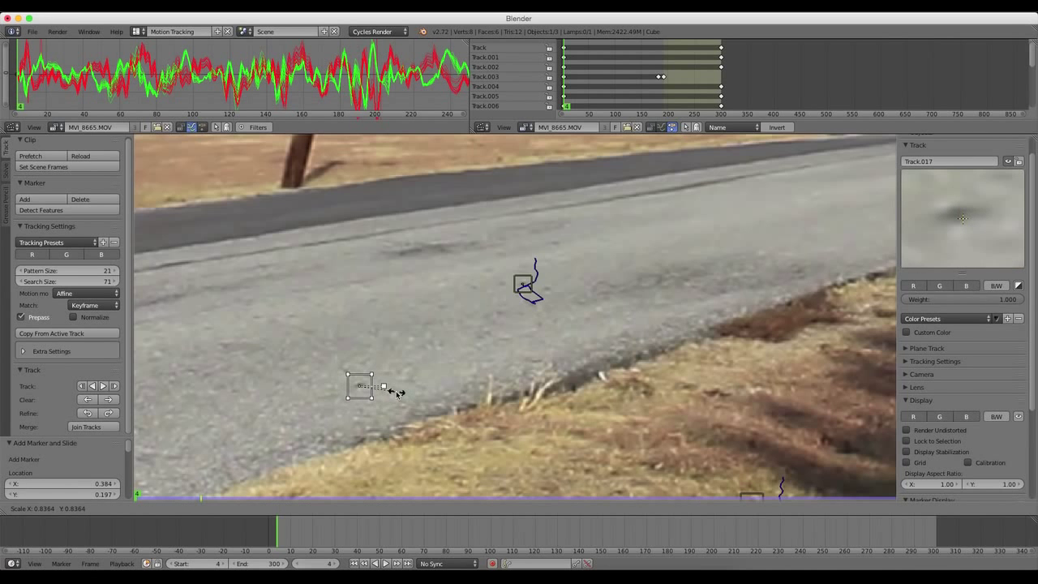
left_click(396, 394)
key("g")
left_click(397, 393)
key("s")
left_click(393, 390)
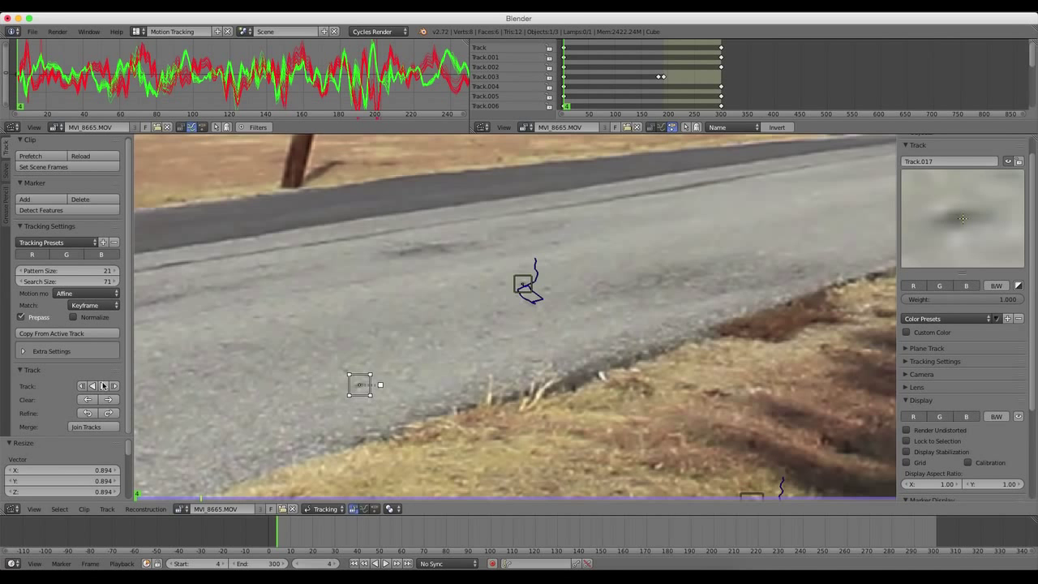
Step: Track the nearer road-spot marker forward, re-centring it at frame 288 before continuing, and return to frame 4
left_click(103, 386)
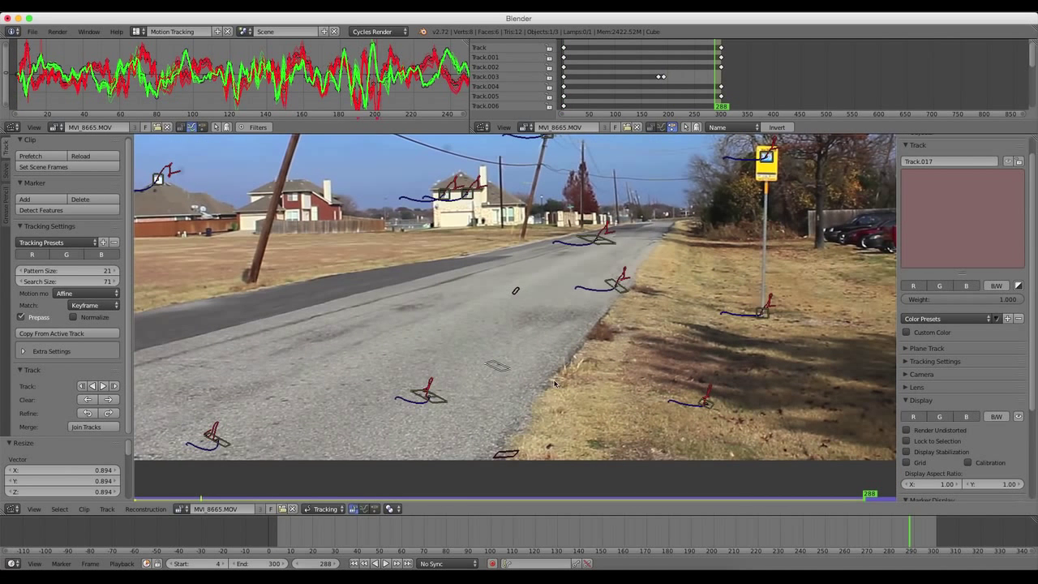
left_click_drag(909, 533, 910, 534)
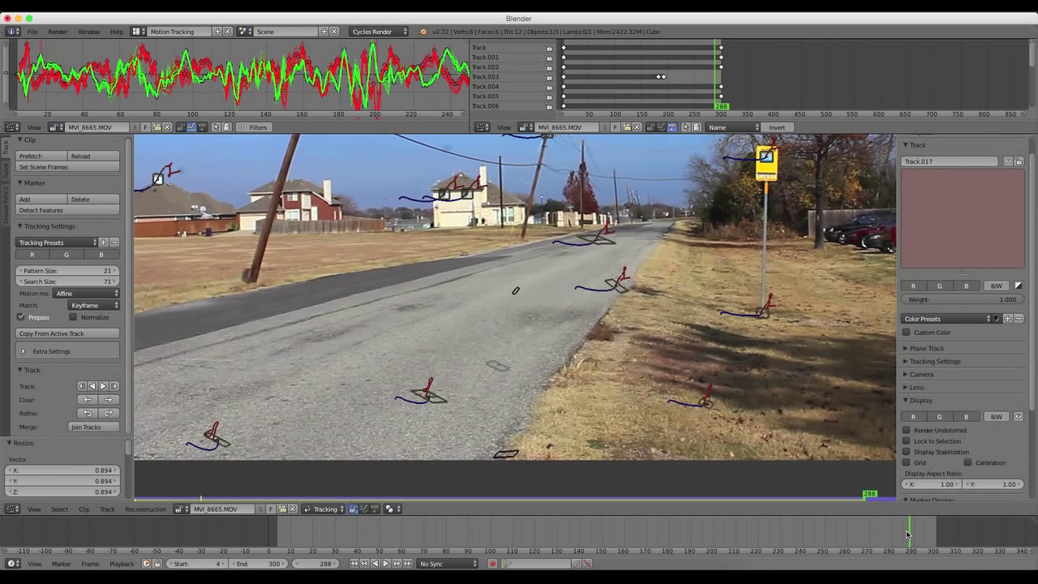
scroll(543, 405, "up", 1)
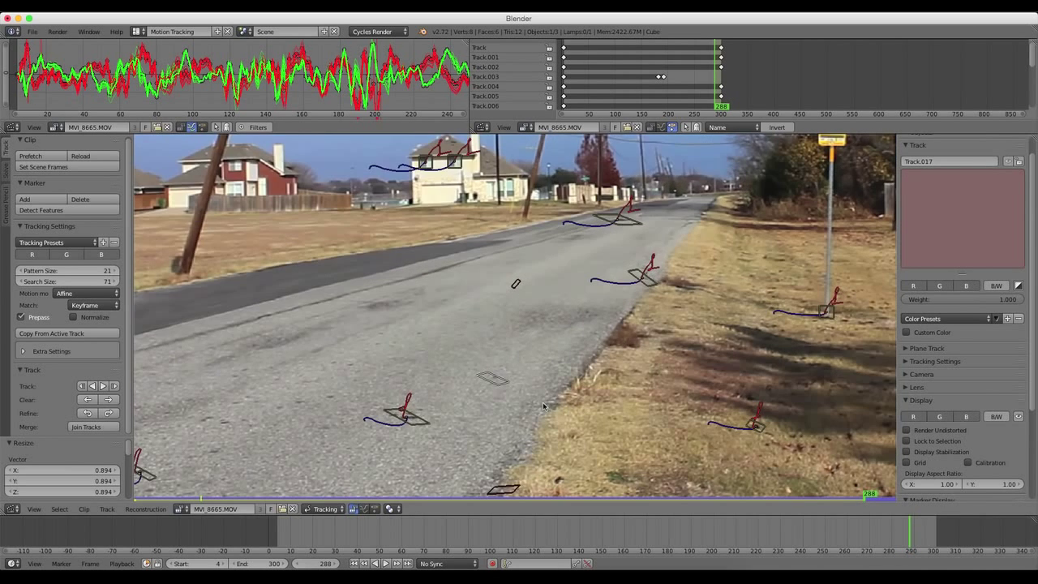
key("g")
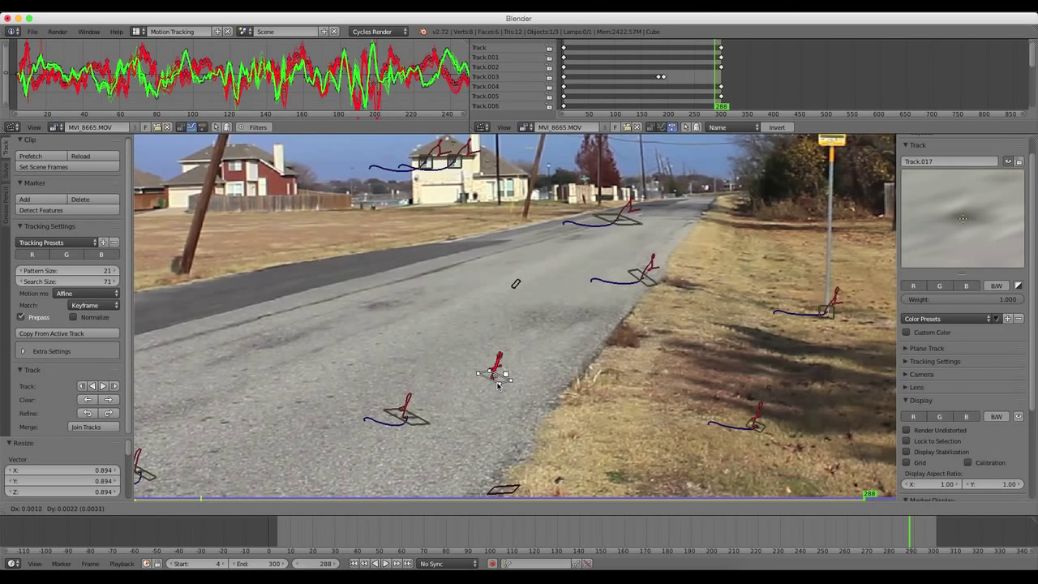
left_click(498, 385)
left_click(102, 387)
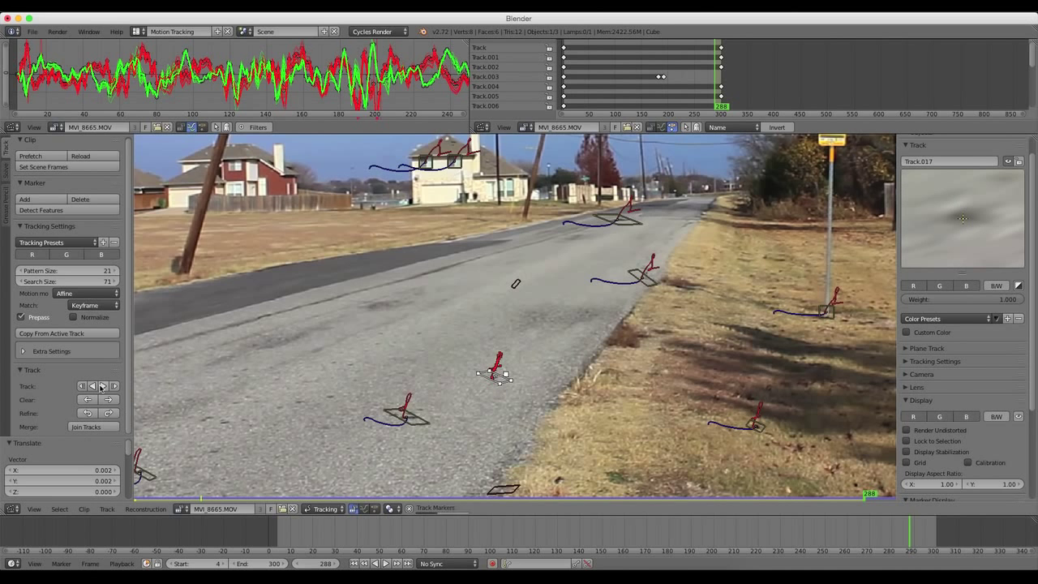
left_click_drag(816, 535, 703, 535)
left_click(354, 563)
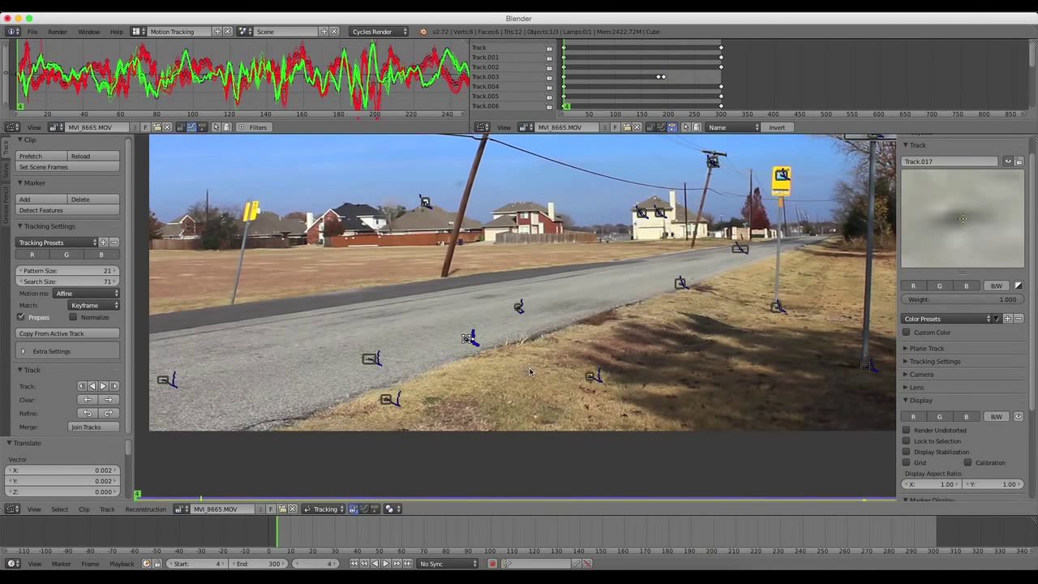
Step: Add a marker on the dark spot in the brownish grass, scale it to 0.875, track it to frame 300 and return to frame 4
scroll(574, 383, "up", 2)
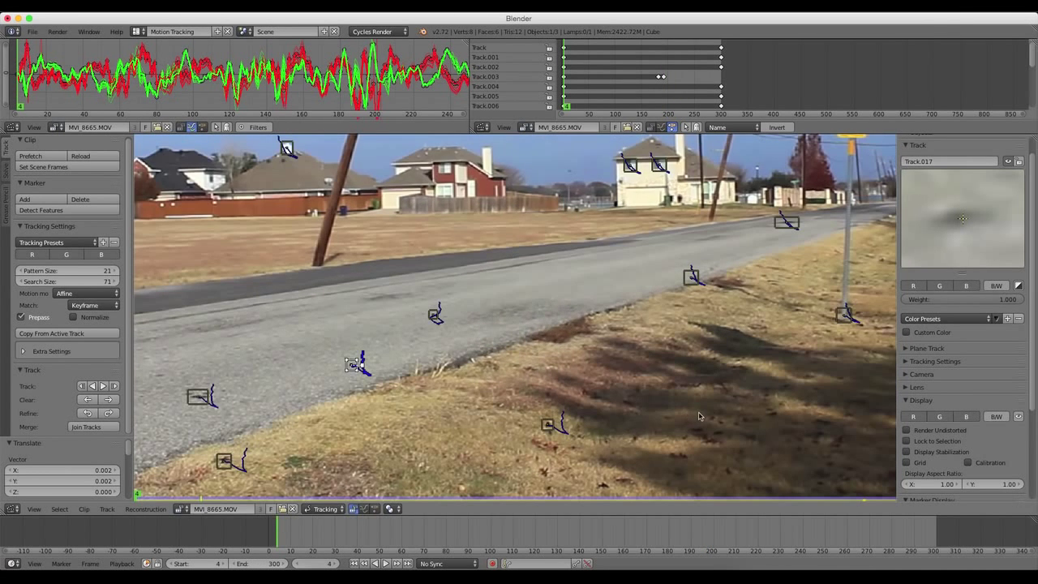
scroll(699, 416, "up", 1)
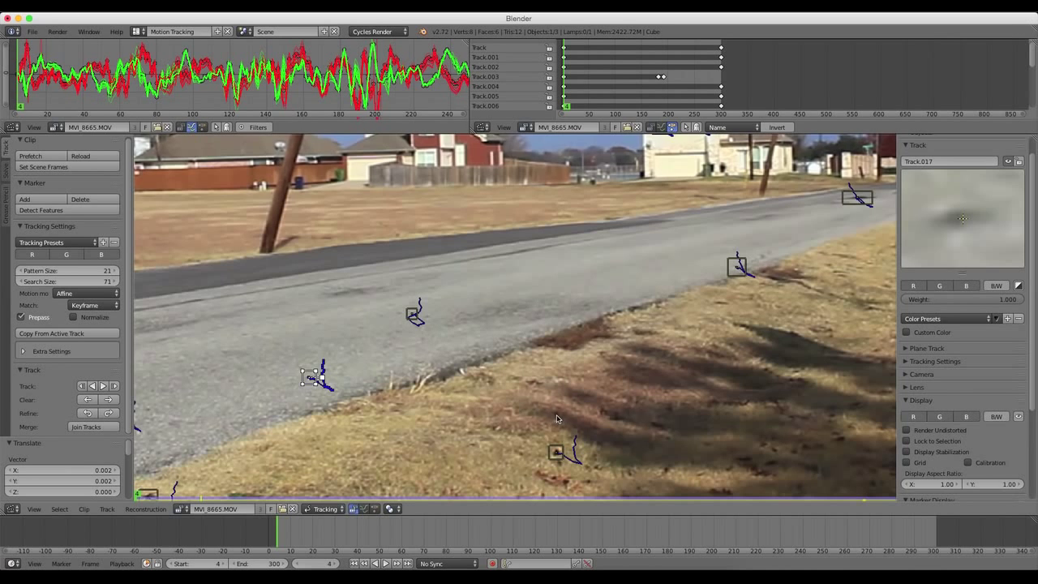
left_click(556, 419, "ctrl")
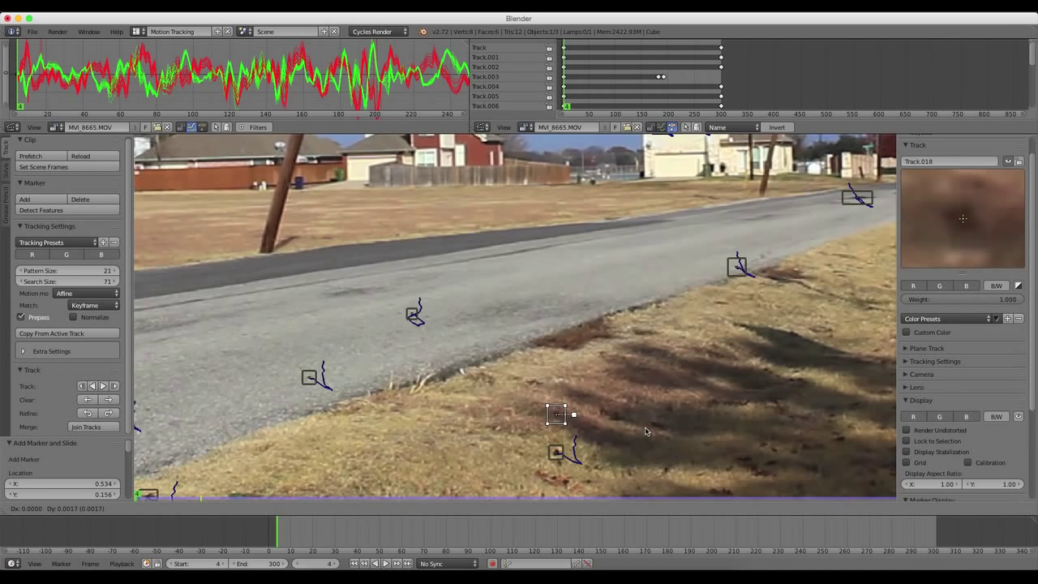
key("s")
left_click(629, 430)
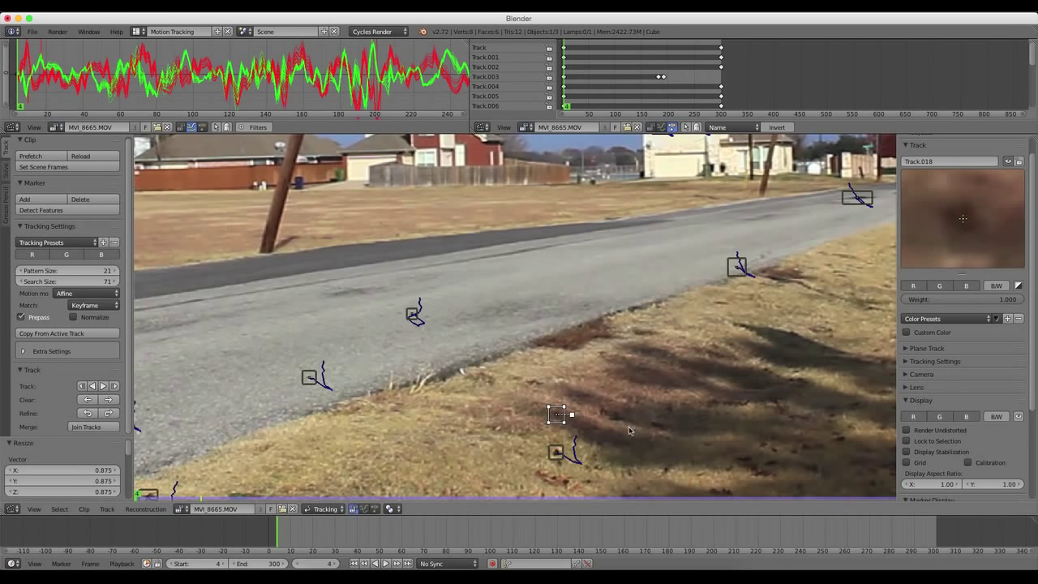
left_click(102, 386)
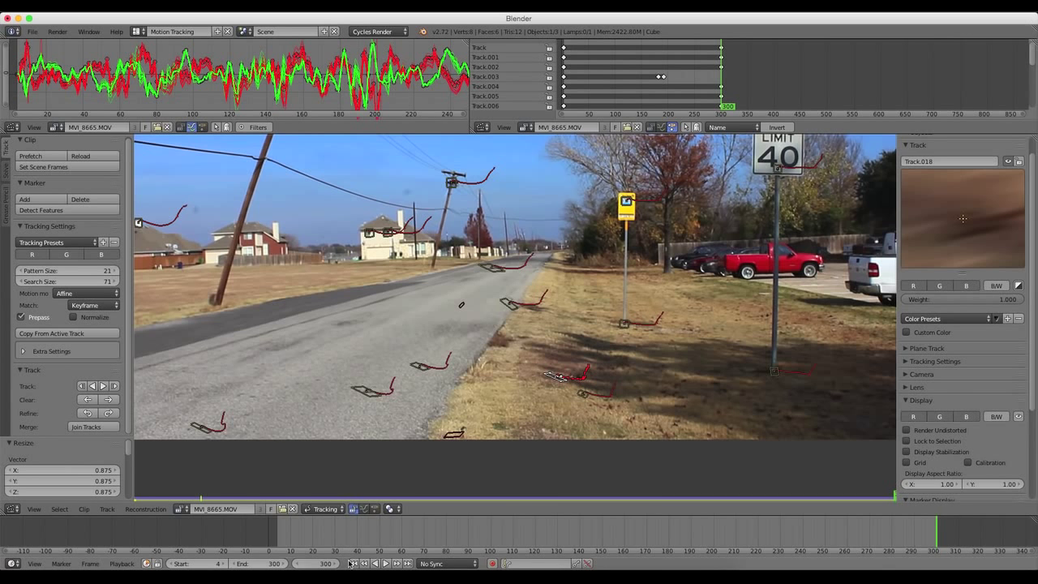
key("shift+Left")
scroll(446, 348, "up", 3)
scroll(475, 339, "up", 1)
middle_click_drag(476, 339, 569, 401)
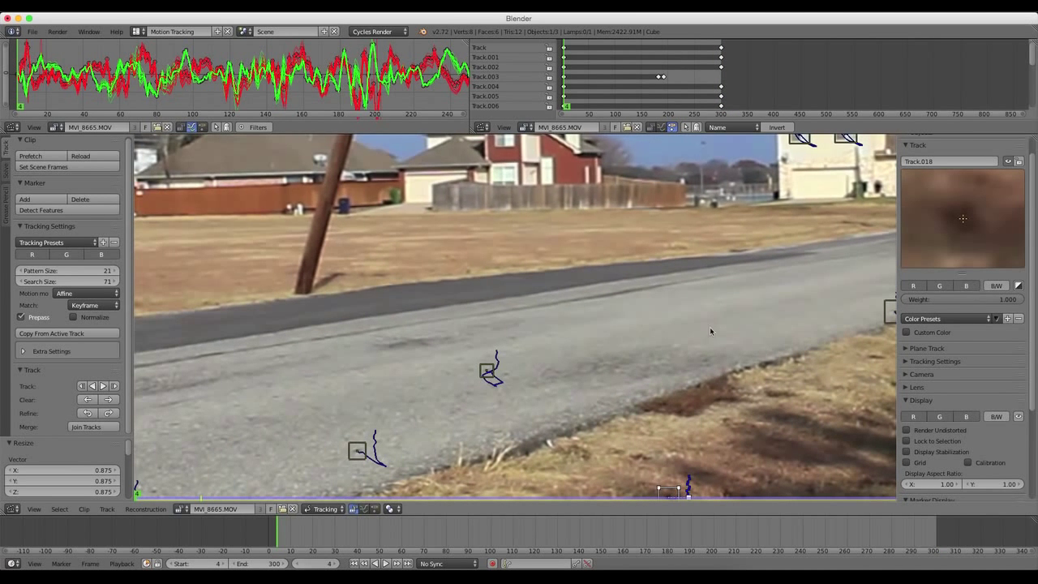
Step: Add a marker on the dark spot on the near-left stretch of road, track it forward and return to frame 4
scroll(352, 349, "down", 1)
middle_click_drag(271, 158, 527, 121)
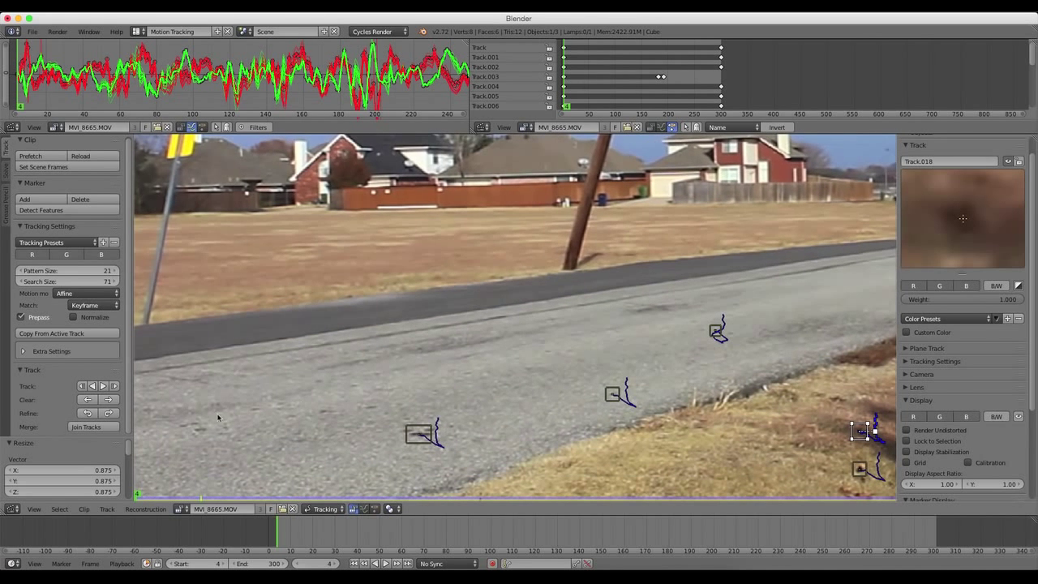
left_click(200, 428, "ctrl")
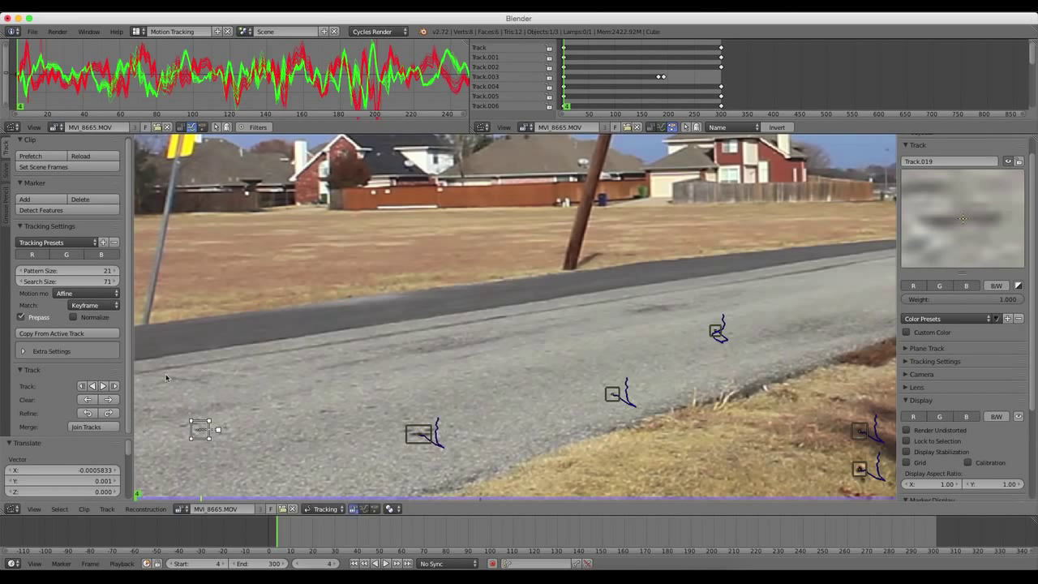
left_click(103, 386)
scroll(514, 385, "down", 2)
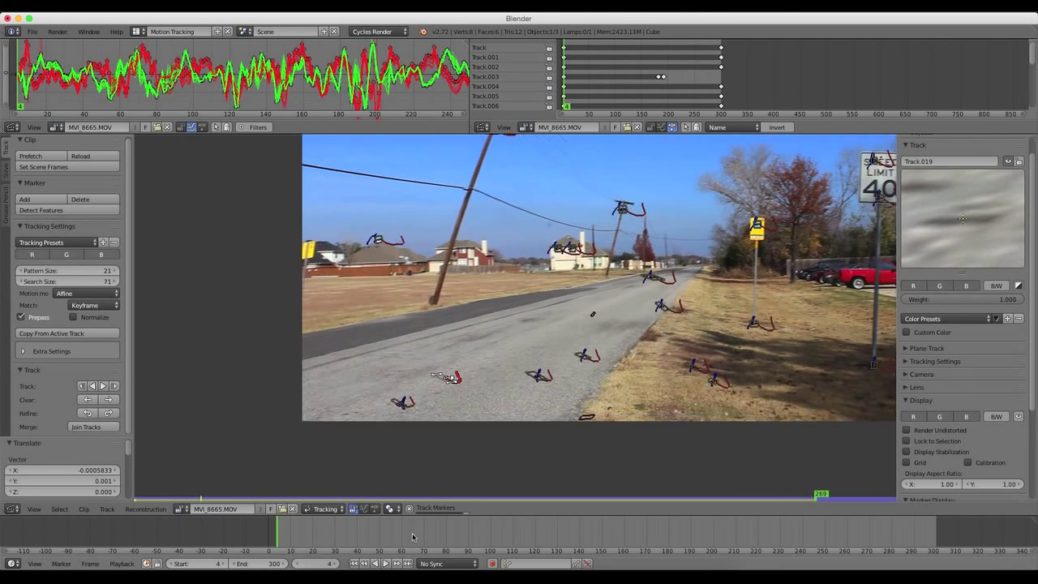
left_click(353, 562)
Step: Try a marker on the faint dark spot in mid-road, scaled to 0.492 and tracked forward, and delete that track
scroll(561, 347, "up", 4)
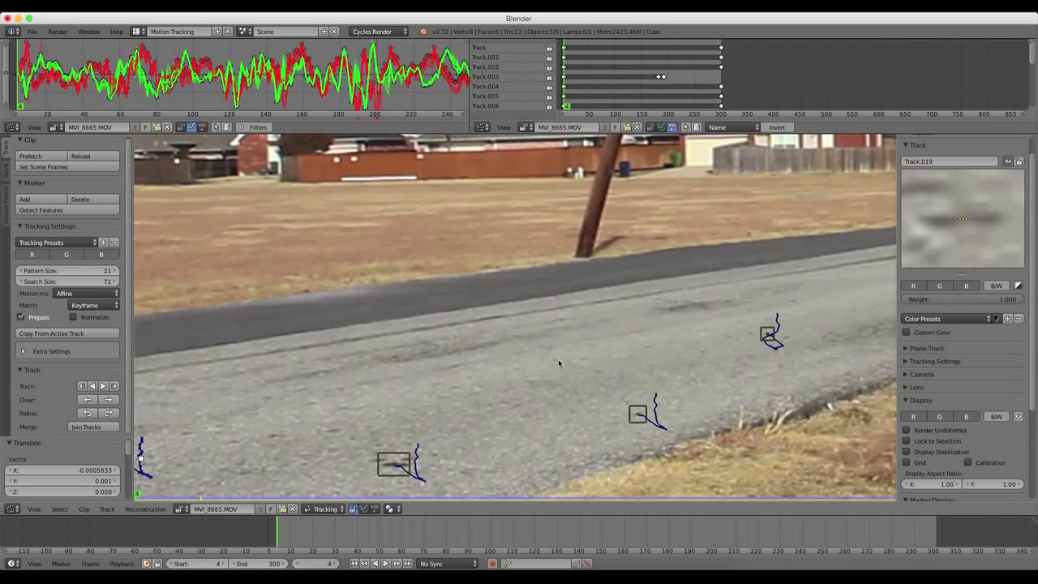
left_click(558, 360, "ctrl")
scroll(610, 361, "up", 3)
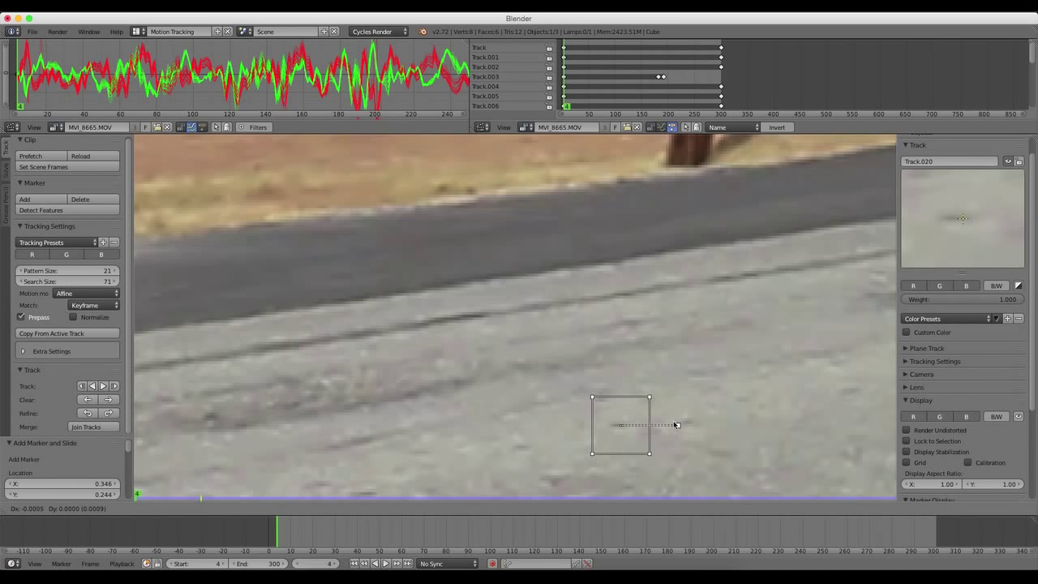
left_click(662, 425)
scroll(661, 417, "down", 2)
scroll(661, 417, "down", 2)
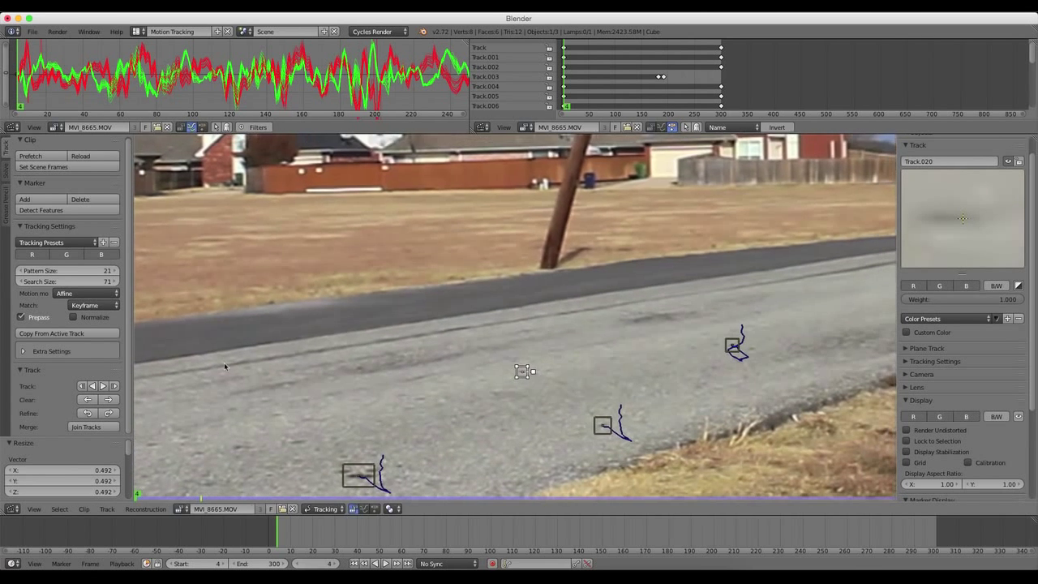
key("ctrl+t")
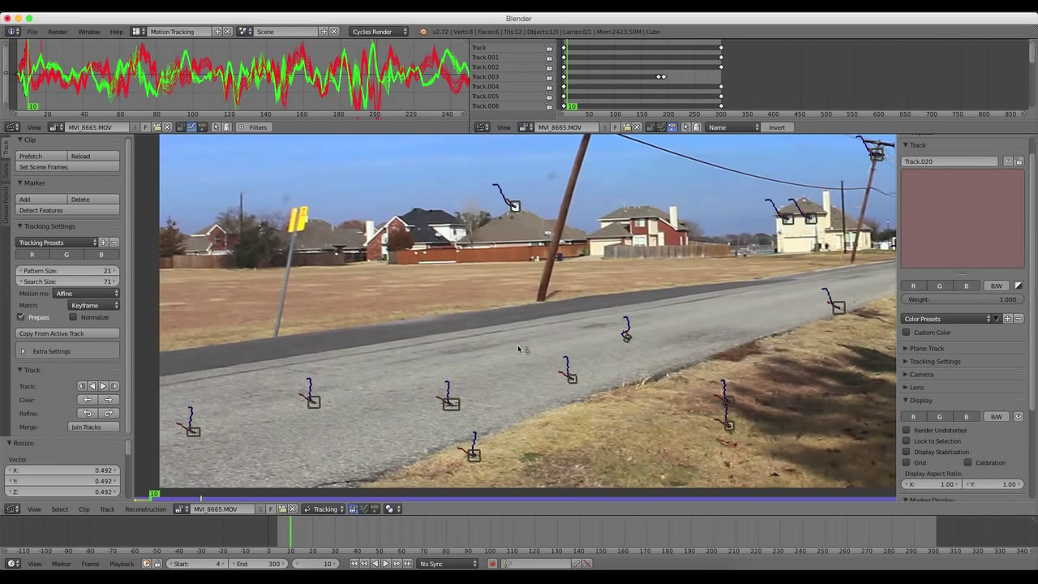
key("x")
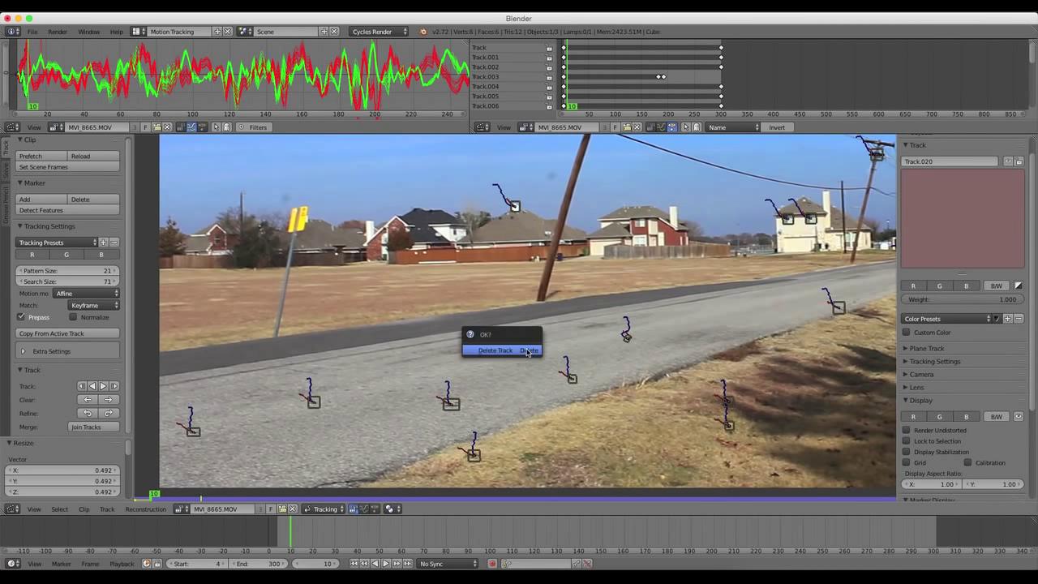
left_click(525, 350)
Step: Add a marker on the yellow sign across the road at frame 10, enlarge it with a 1.920 resize and narrow it to 0.628 along X
scroll(638, 420, "up", 4)
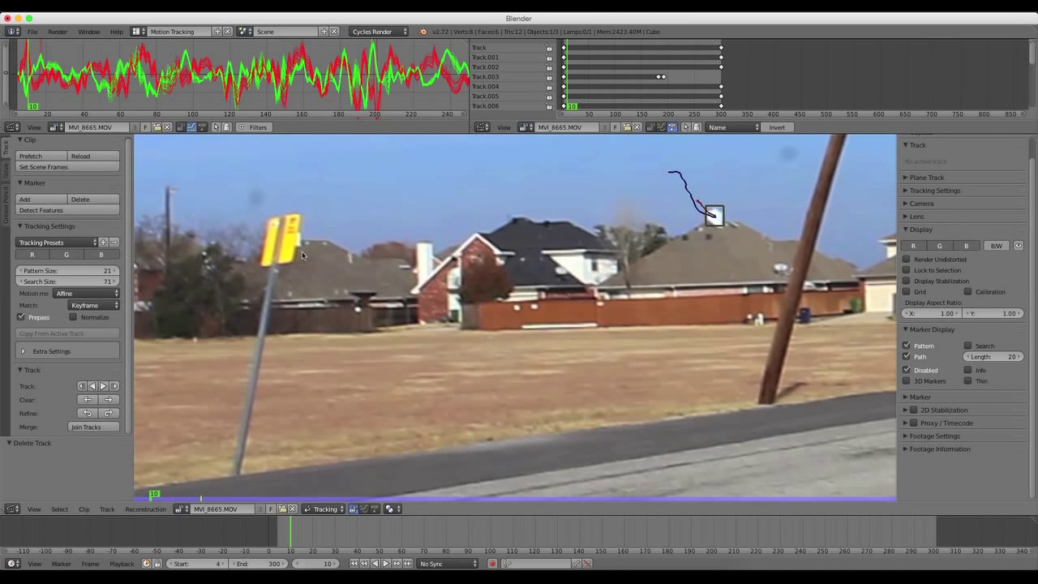
left_click(279, 242, "ctrl")
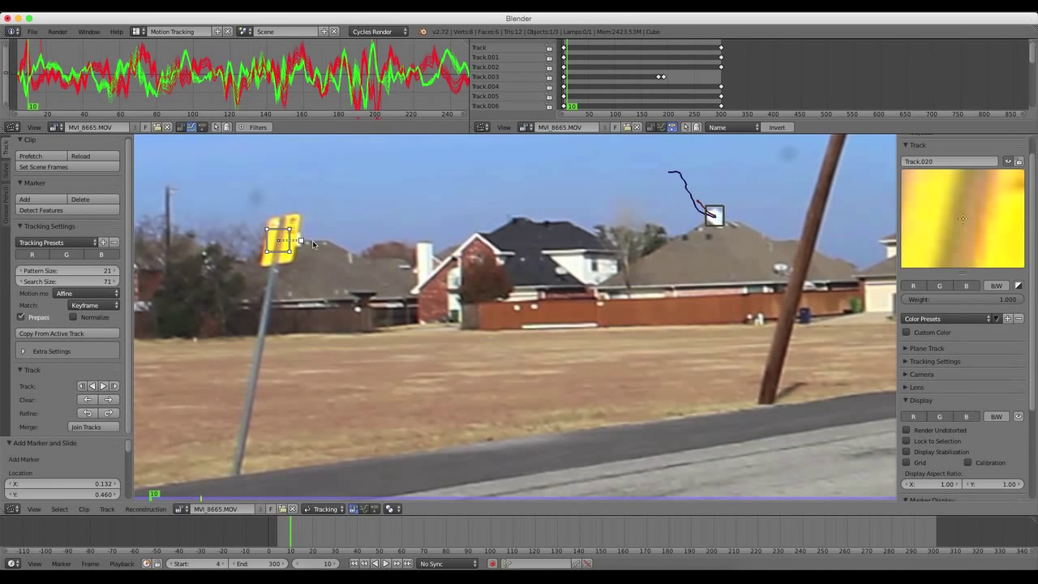
key("s")
left_click(315, 254)
key("s")
left_click(348, 257)
key("s")
key("x")
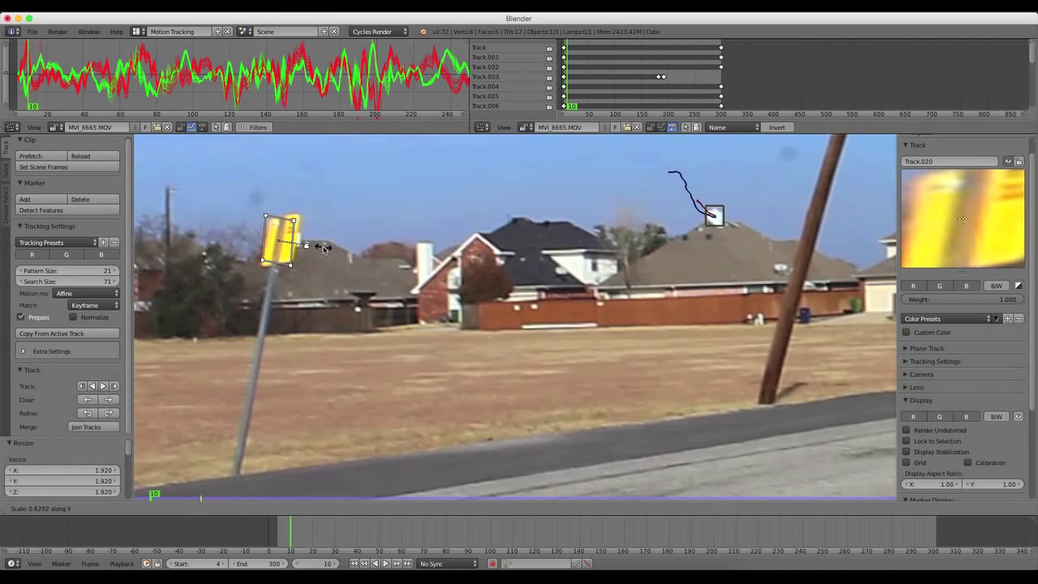
left_click(323, 247)
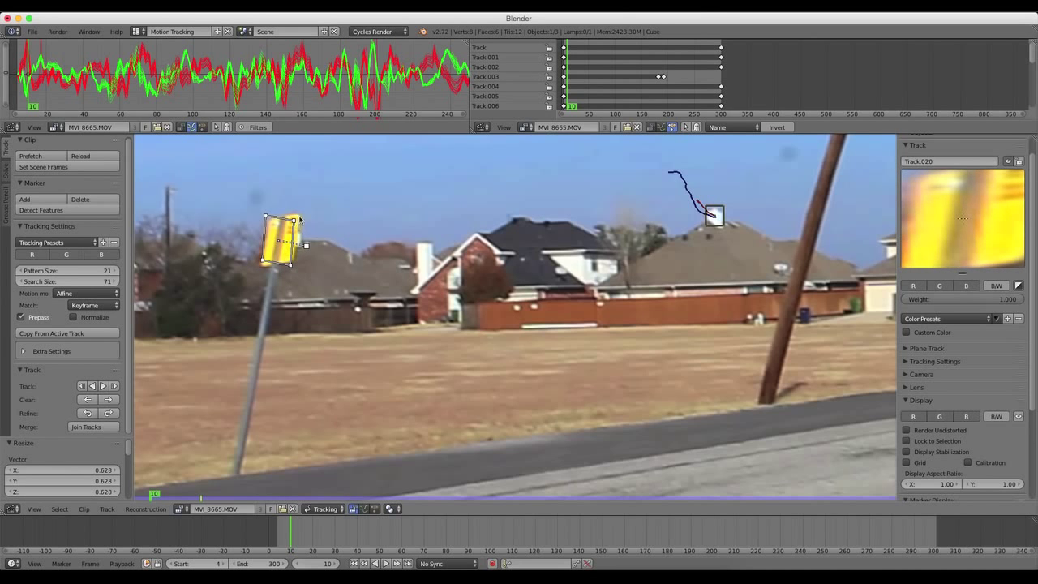
Step: Centre the marker over both yellow sign panels and enlarge it by 1.534
key("g")
left_click(308, 221)
key("s")
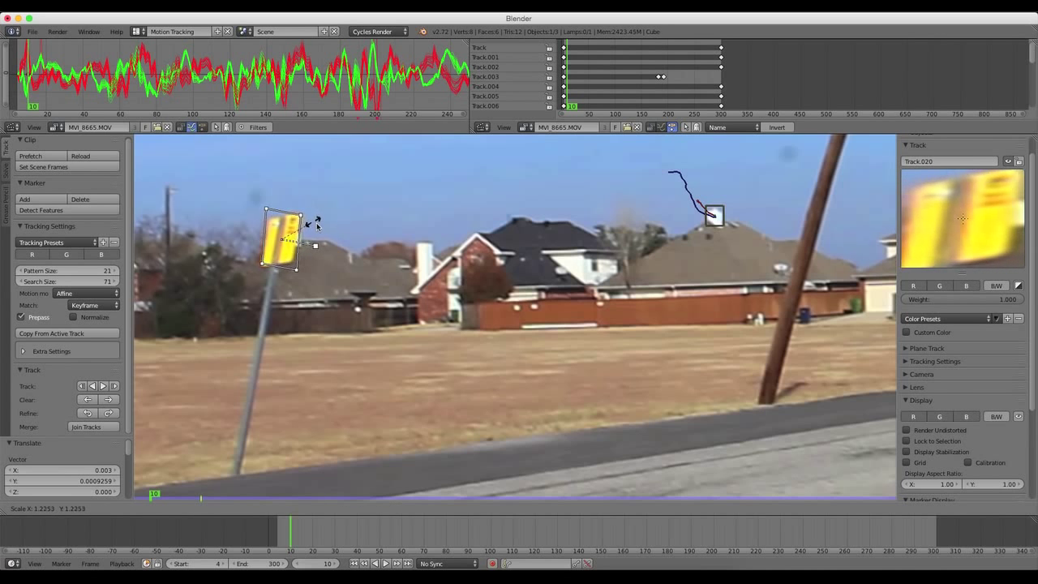
left_click(318, 229)
Step: Track the yellow-sign marker forward from frame 10 until the tracker stops
scroll(564, 351, "down", 4)
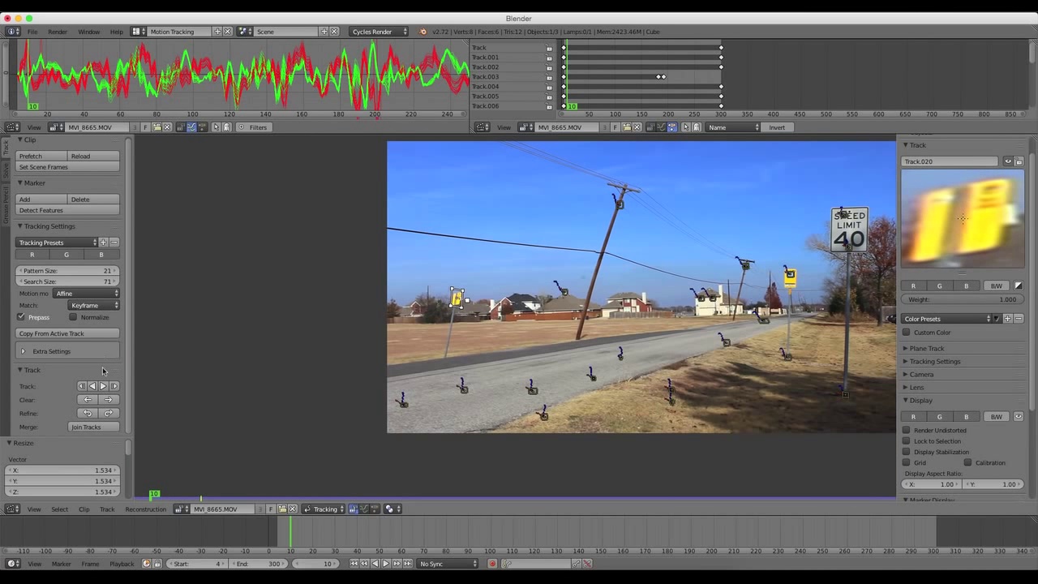
left_click(104, 387)
scroll(417, 343, "down", 2)
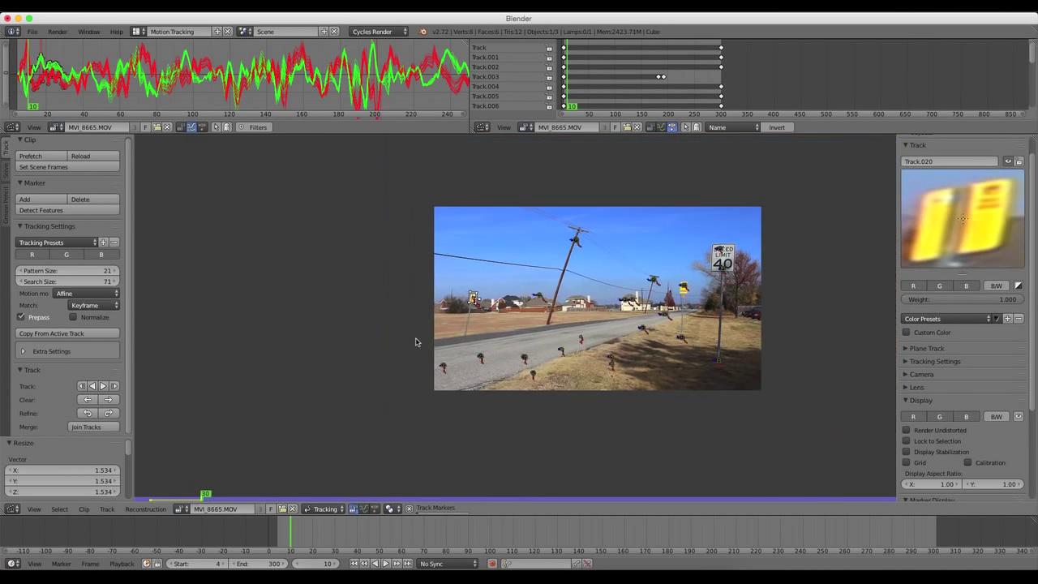
scroll(422, 356, "up", 3)
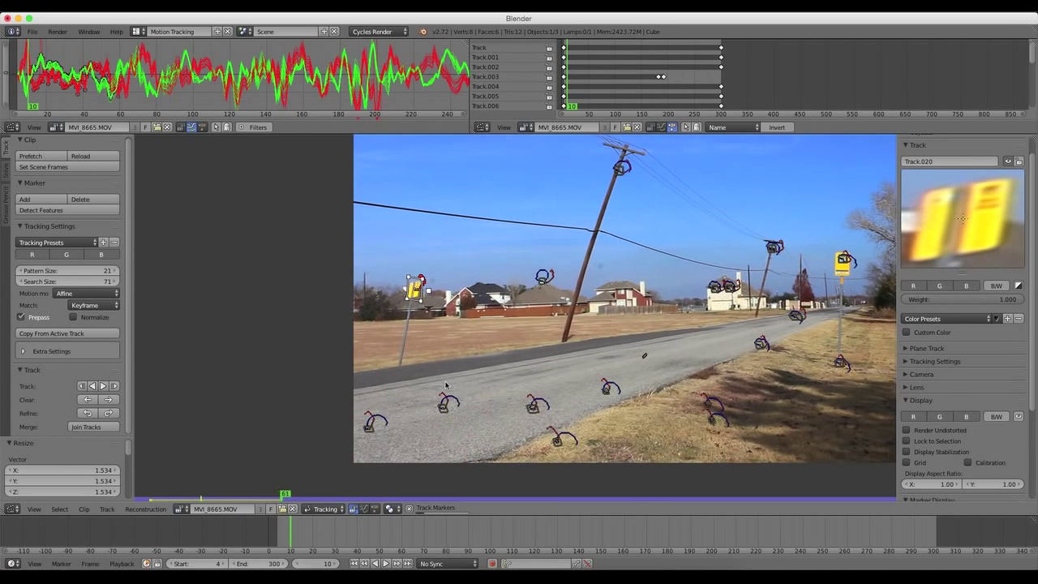
scroll(598, 321, "down", 1)
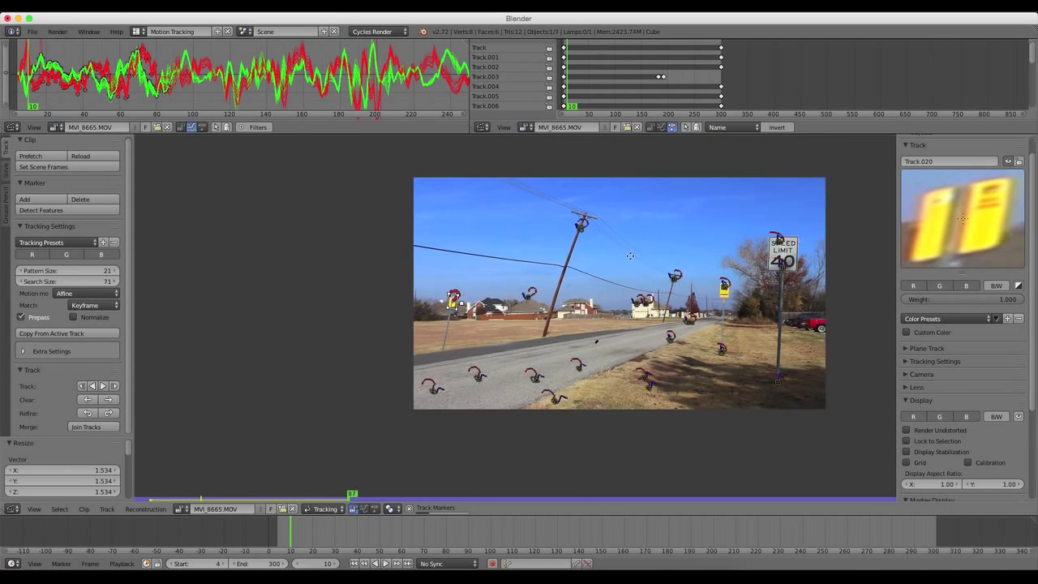
middle_click_drag(608, 243, 521, 219)
scroll(521, 210, "up", 1)
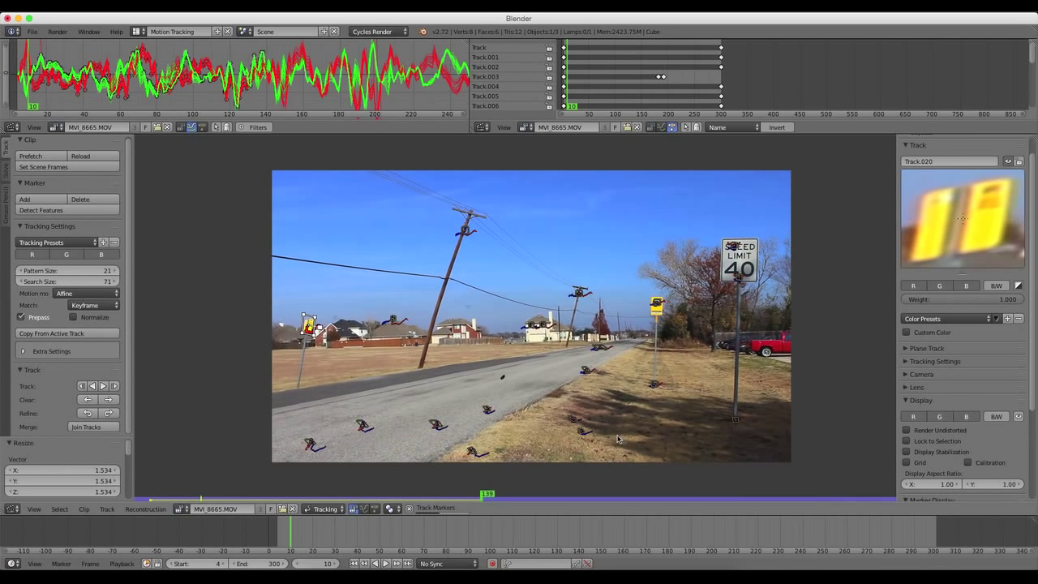
scroll(441, 352, "up", 5)
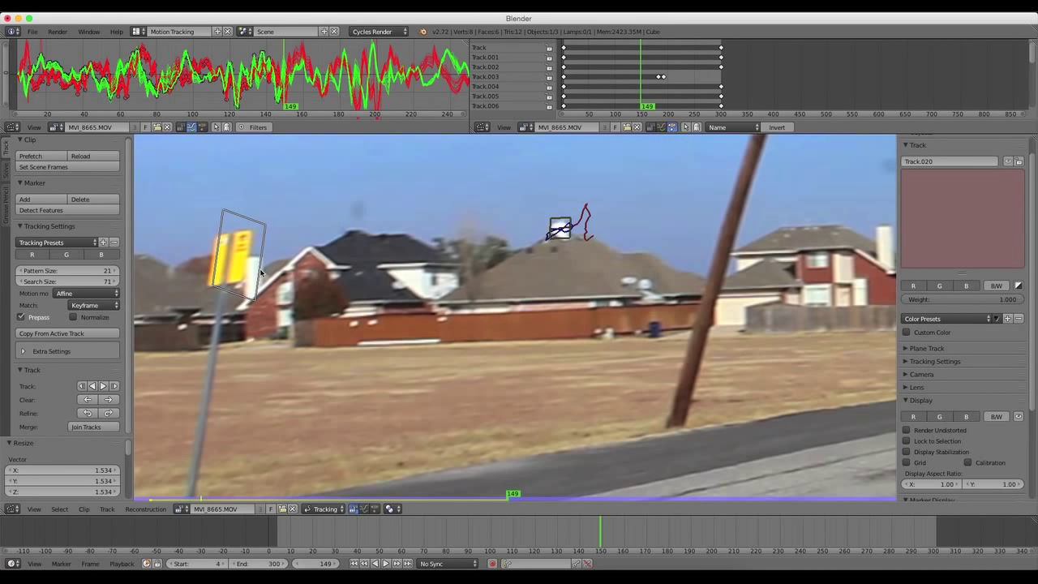
Step: Re-centre the yellow-sign marker on the sign at frames 149 and 160, tracking forward after each correction
left_click_drag(260, 273, 253, 274)
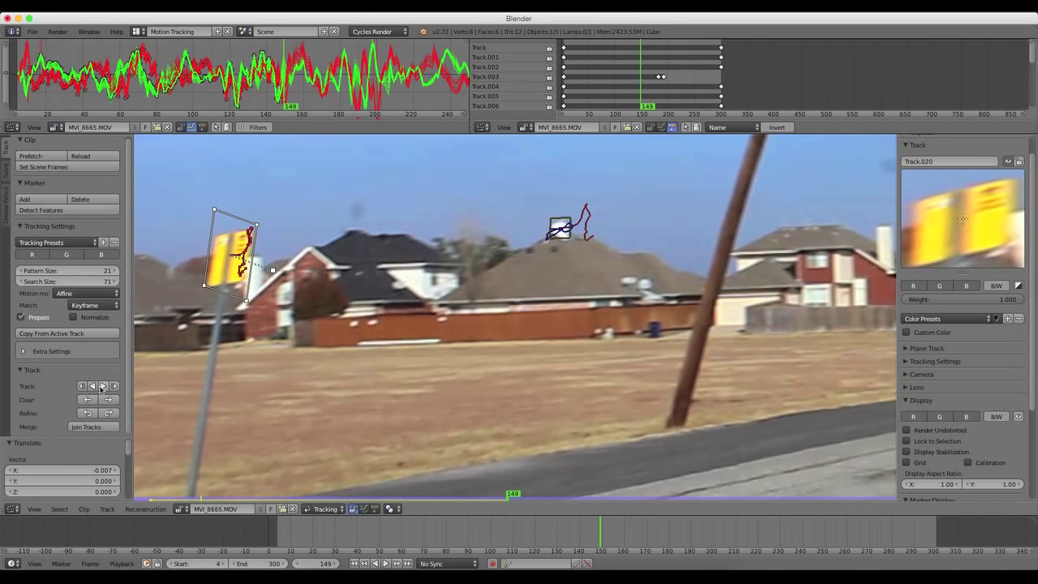
left_click(102, 387)
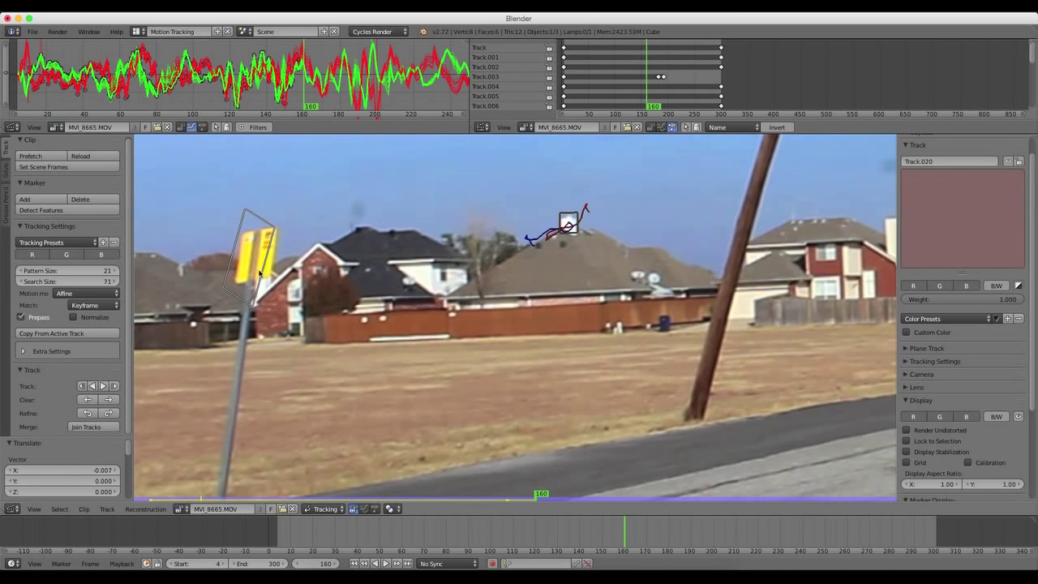
left_click_drag(260, 274, 264, 263)
right_click(103, 387)
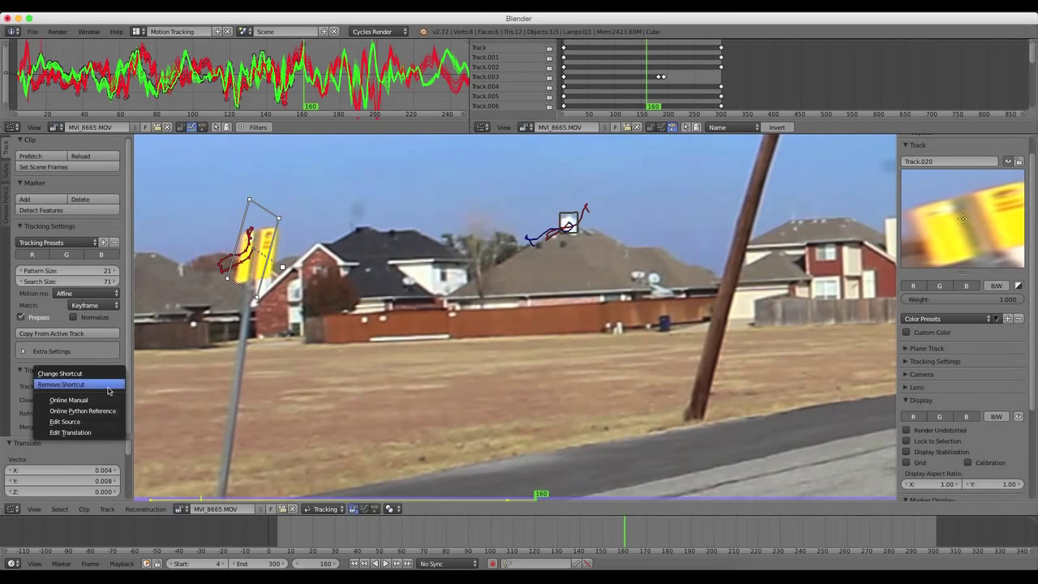
left_click(103, 387)
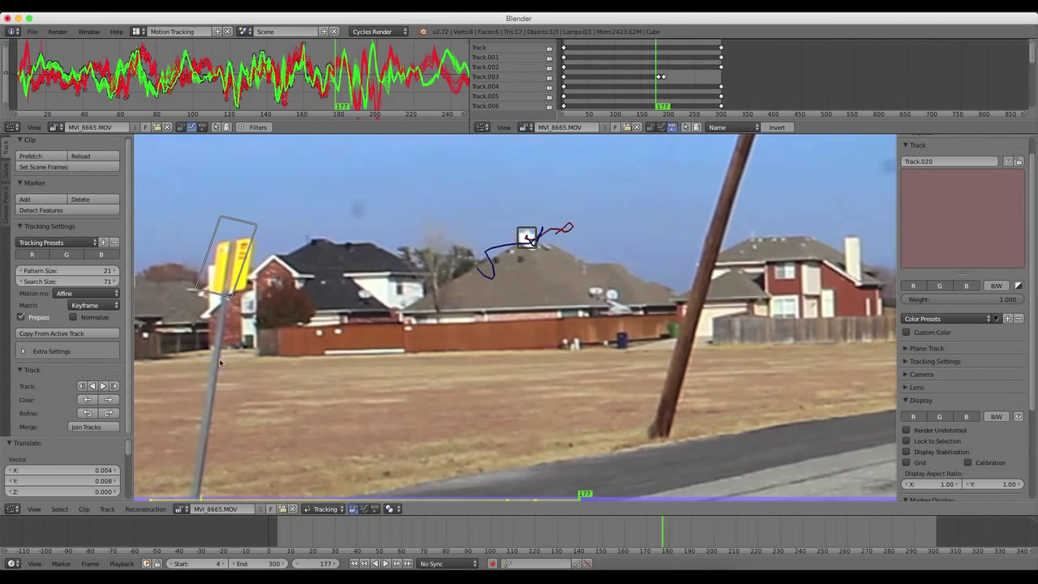
Step: Re-centre the yellow-sign marker on the sign at frames 177 and 189, tracking forward after each correction
right_click(224, 297)
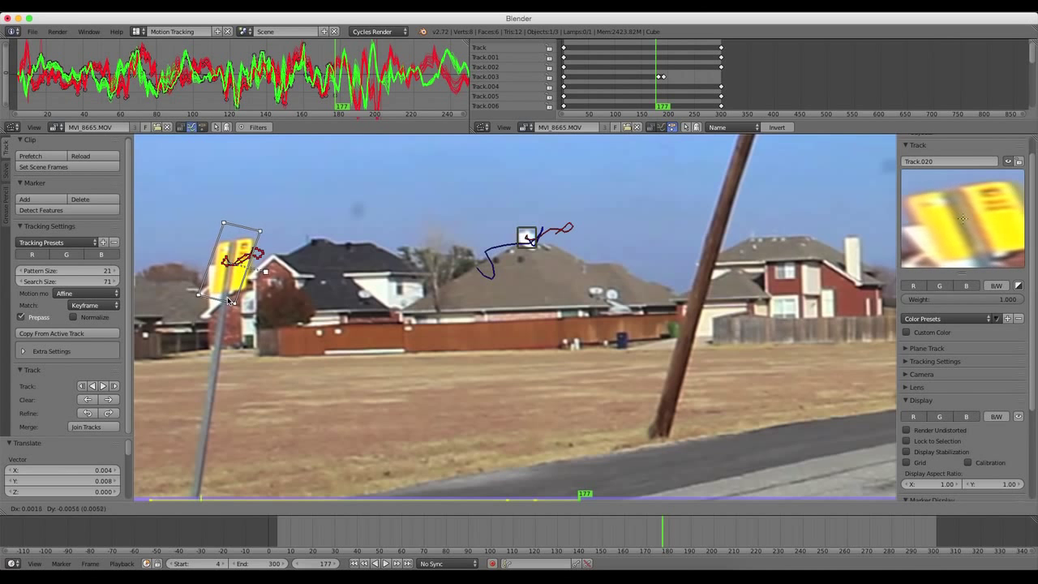
left_click(102, 390)
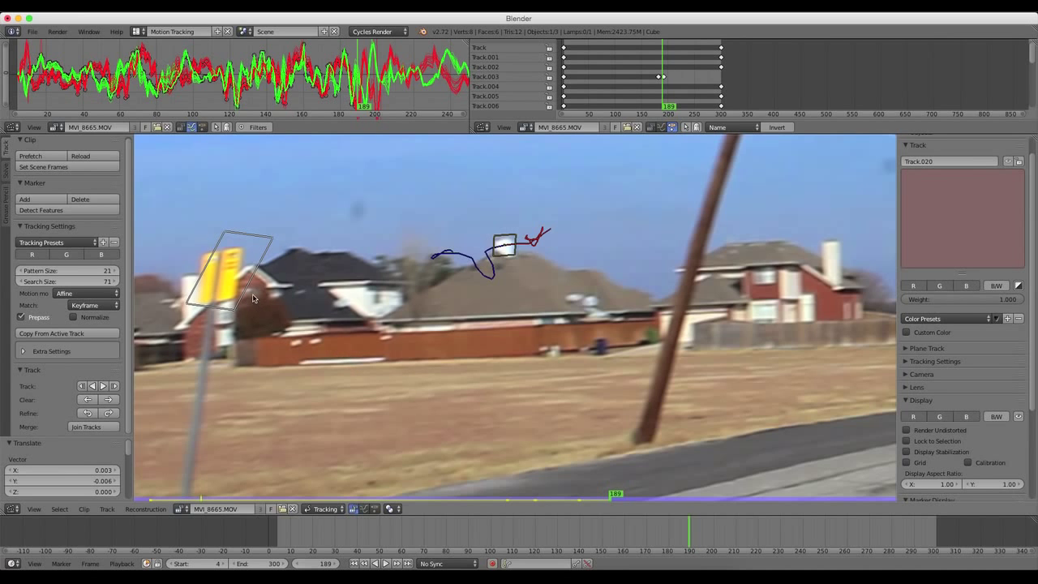
left_click_drag(242, 295, 227, 300)
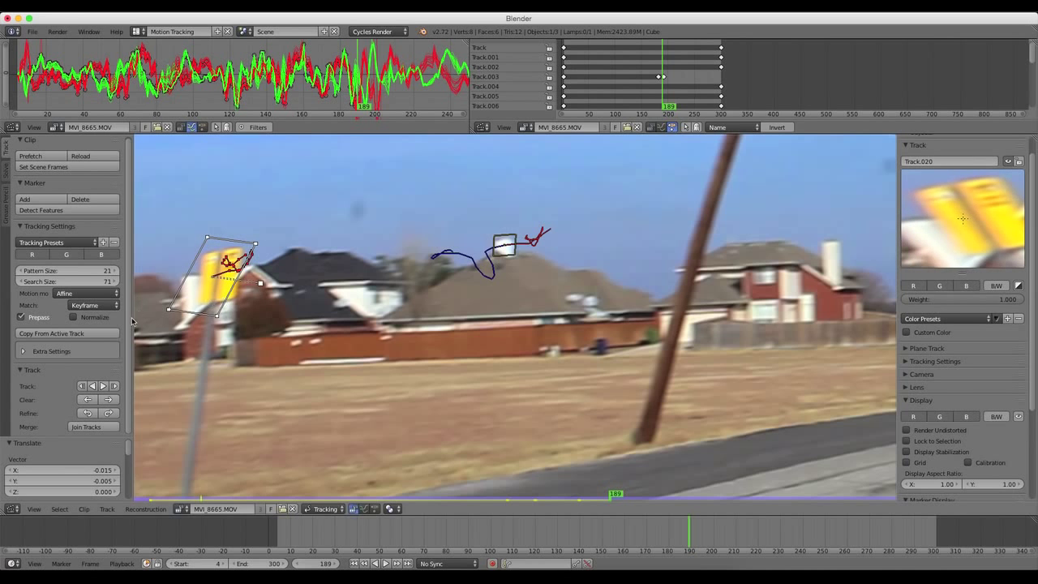
left_click(103, 386)
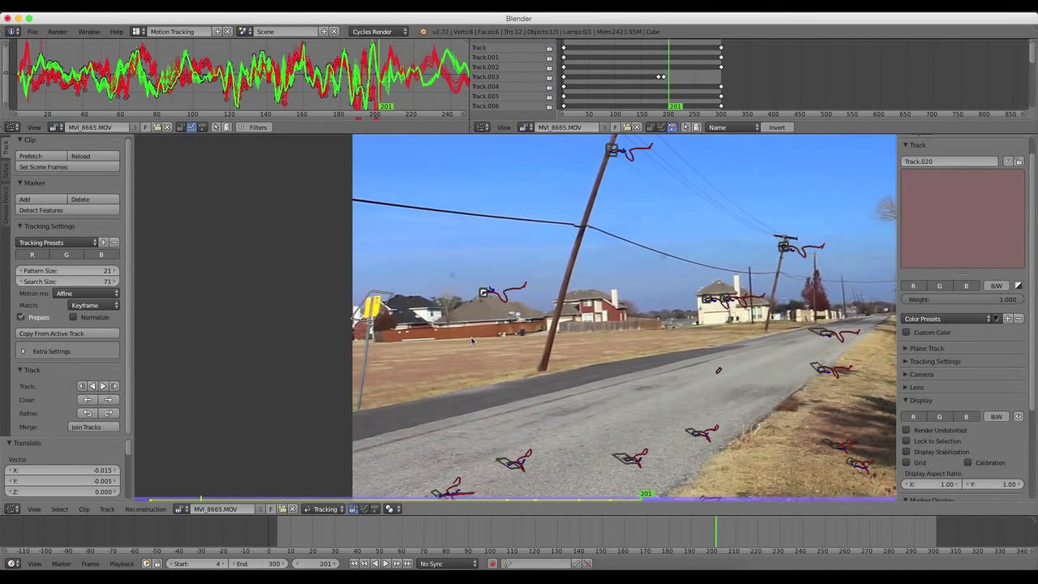
Step: Rotate the yellow-sign marker by -19.973° at frame 201 and nudge it at frame 214, tracking forward after each correction
scroll(377, 281, "up", 3)
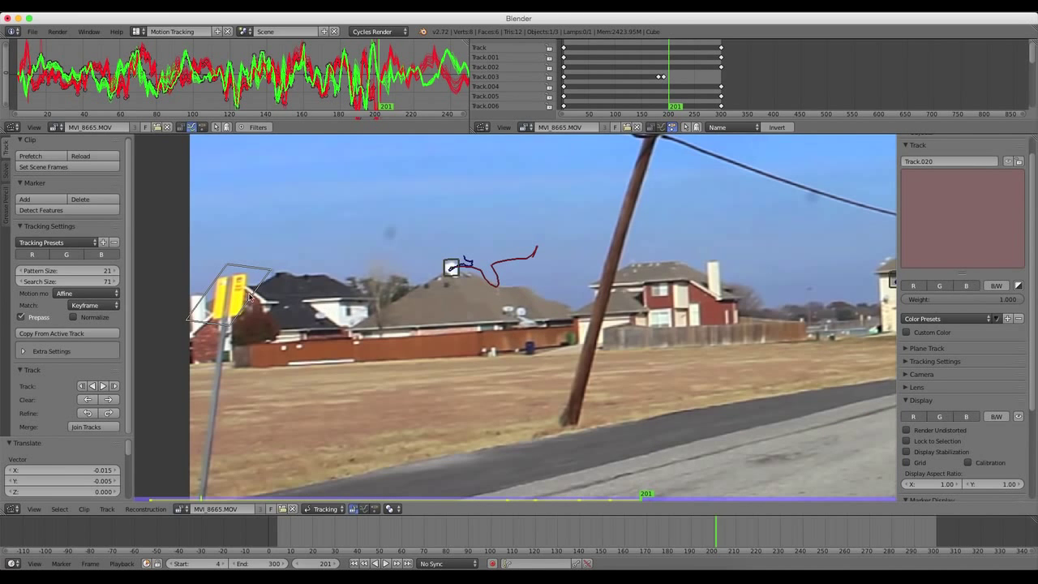
key("r")
left_click(258, 276)
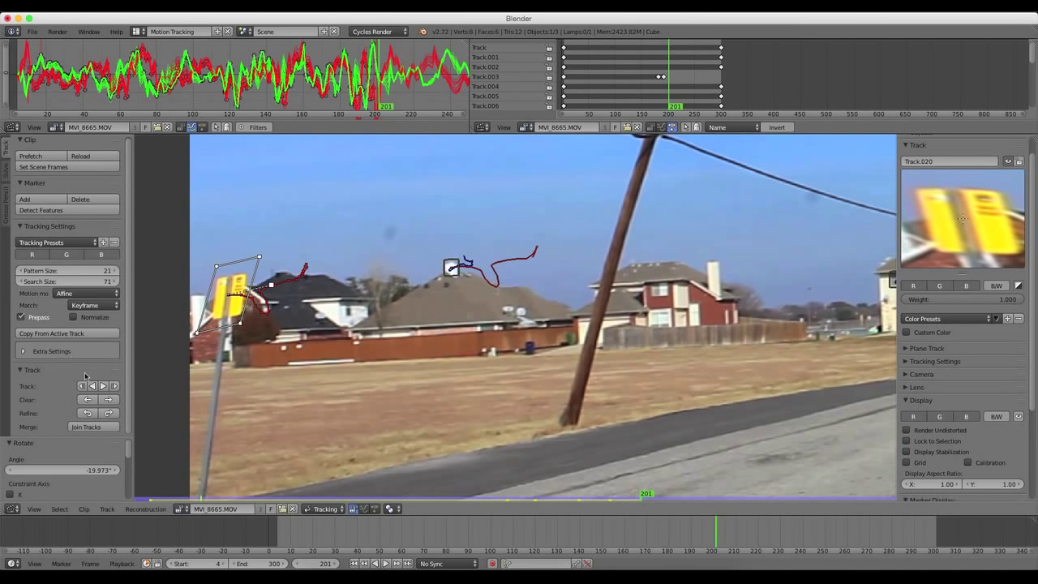
left_click(103, 387)
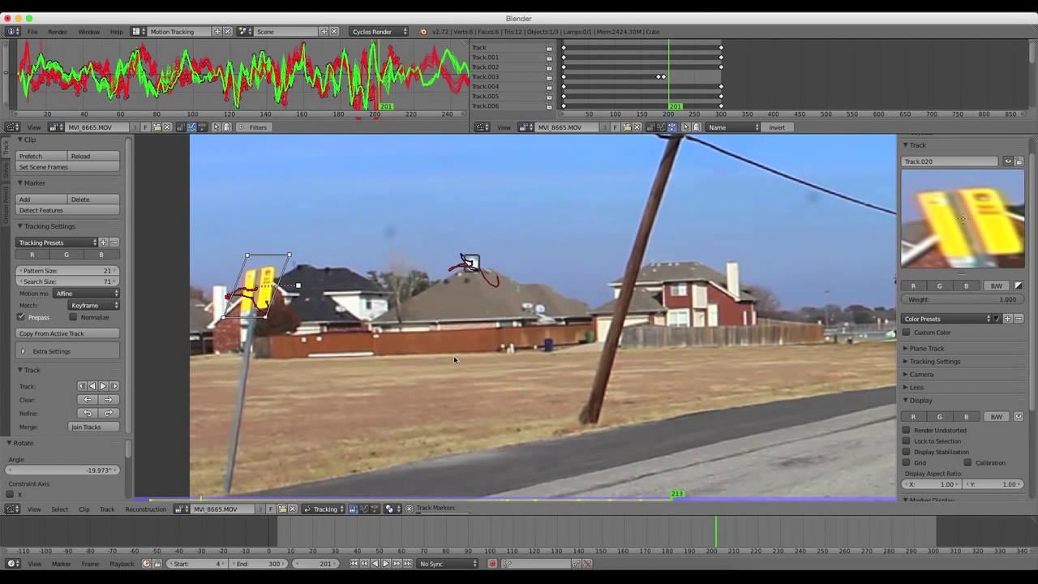
left_click_drag(283, 286, 284, 286)
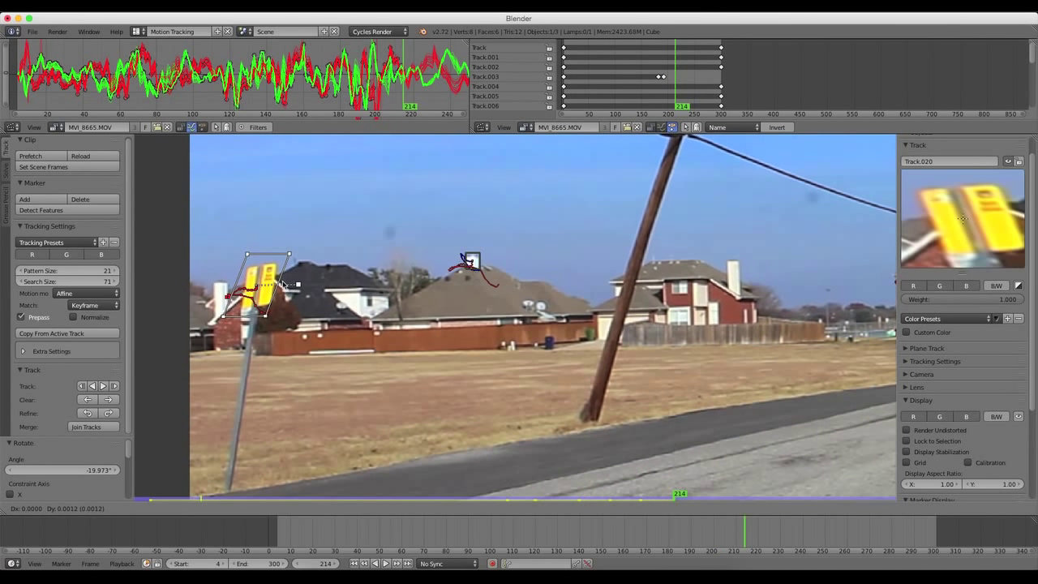
left_click(103, 387)
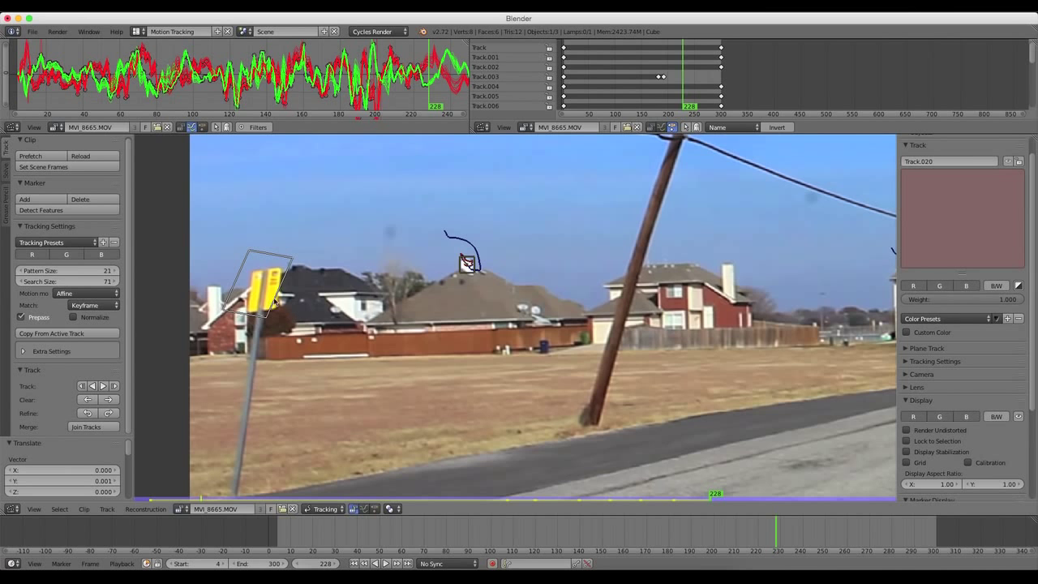
Step: Re-centre the yellow-sign marker and rotate it by -13.776° at frame 228, nudge it at frame 238, tracking forward after each correction
key("g")
left_click(285, 299)
key("r")
left_click(287, 296)
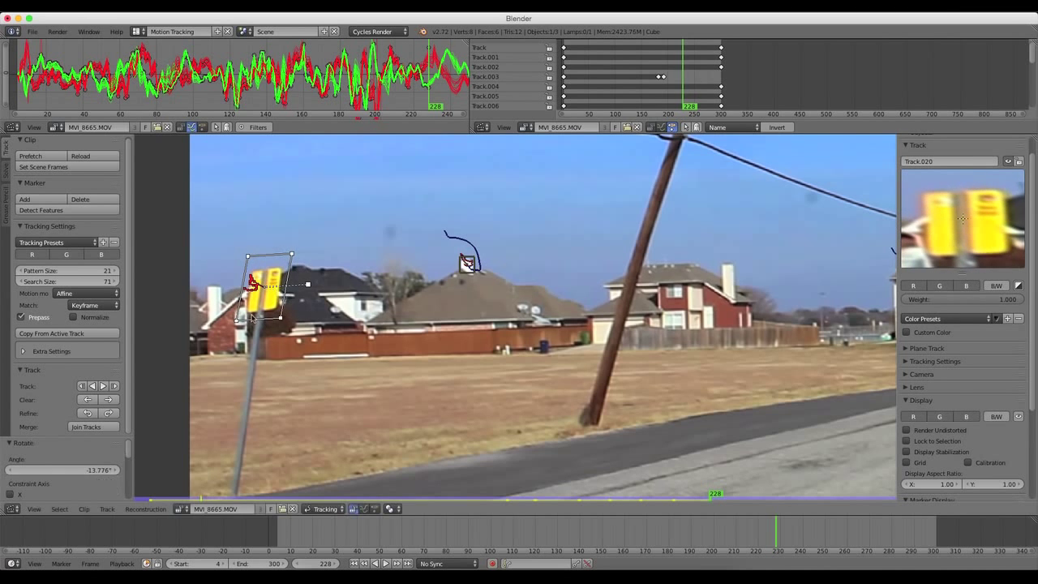
left_click(104, 387)
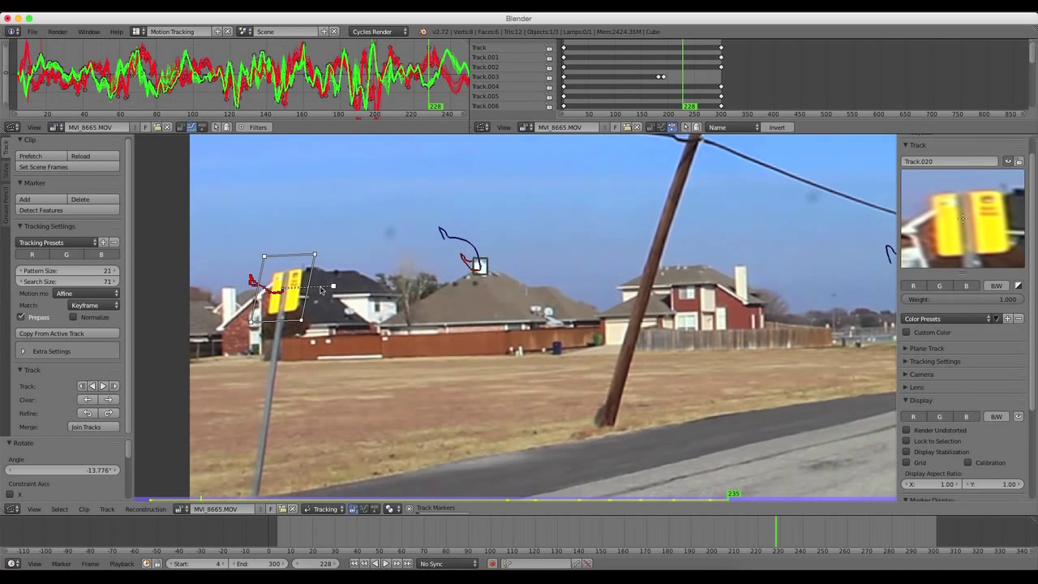
left_click_drag(301, 280, 304, 279)
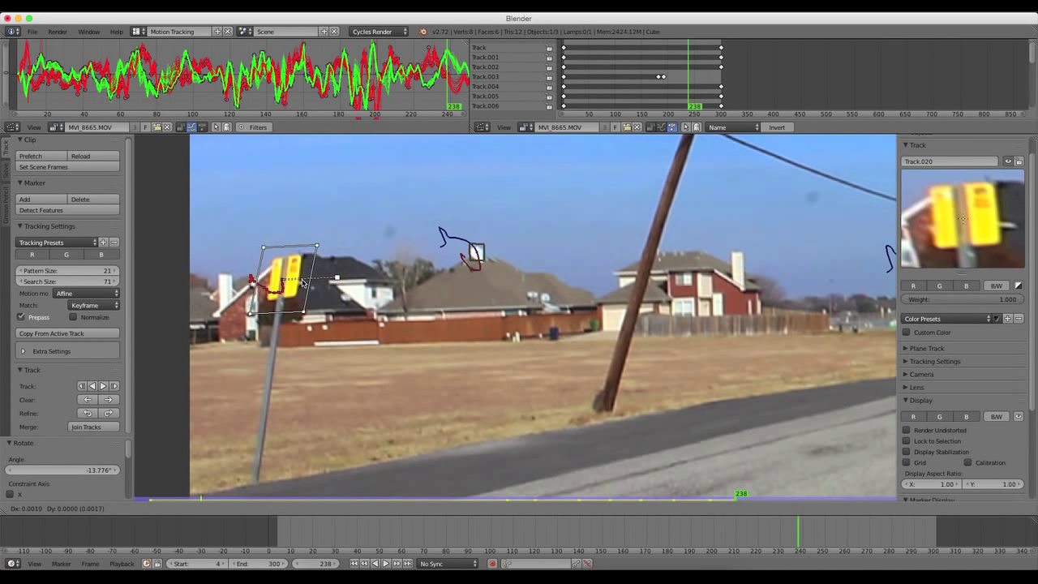
left_click(104, 387)
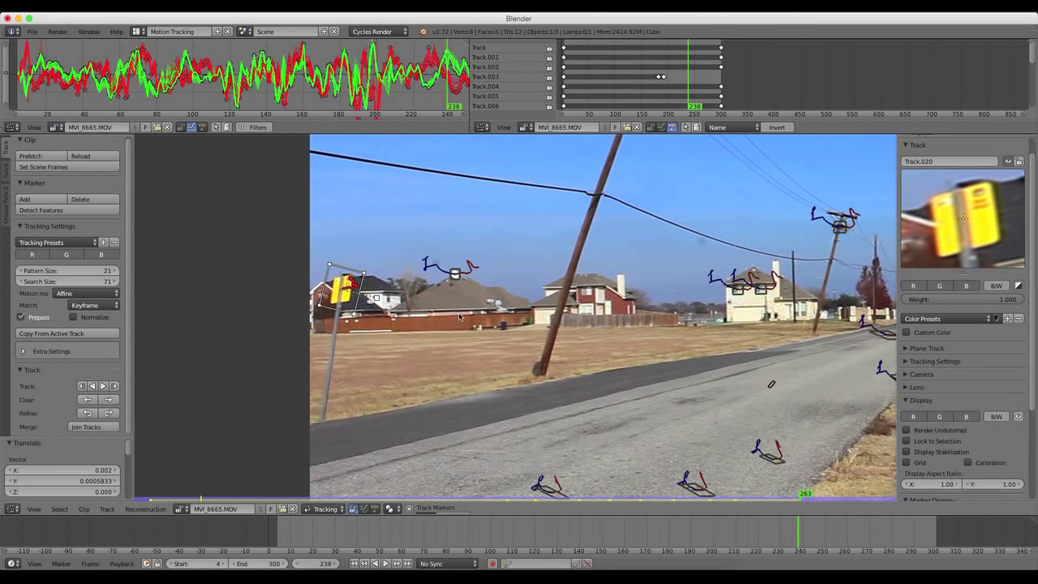
Step: Rotate the yellow-sign marker by -7.33° at frame 265, re-centre it on the sign, scale it by 0.732 and track it forward
key("r")
left_click(355, 299)
key("g")
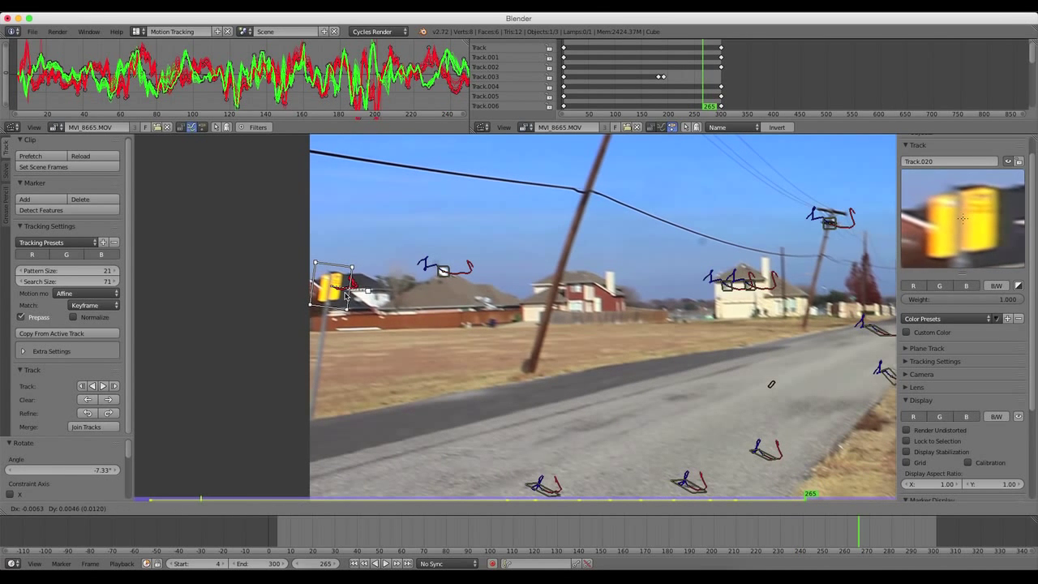
left_click(346, 296)
key("s")
left_click(343, 296)
left_click(104, 387)
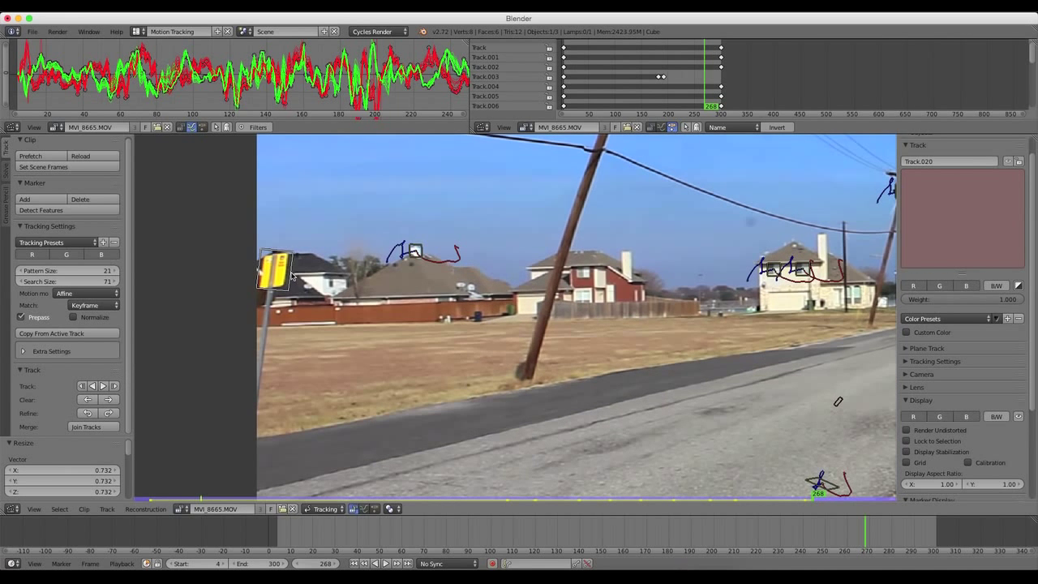
Step: Re-centre the yellow-sign marker at frame 268, track it forward, and clear its remaining path after frame 269
key("g")
left_click(270, 278)
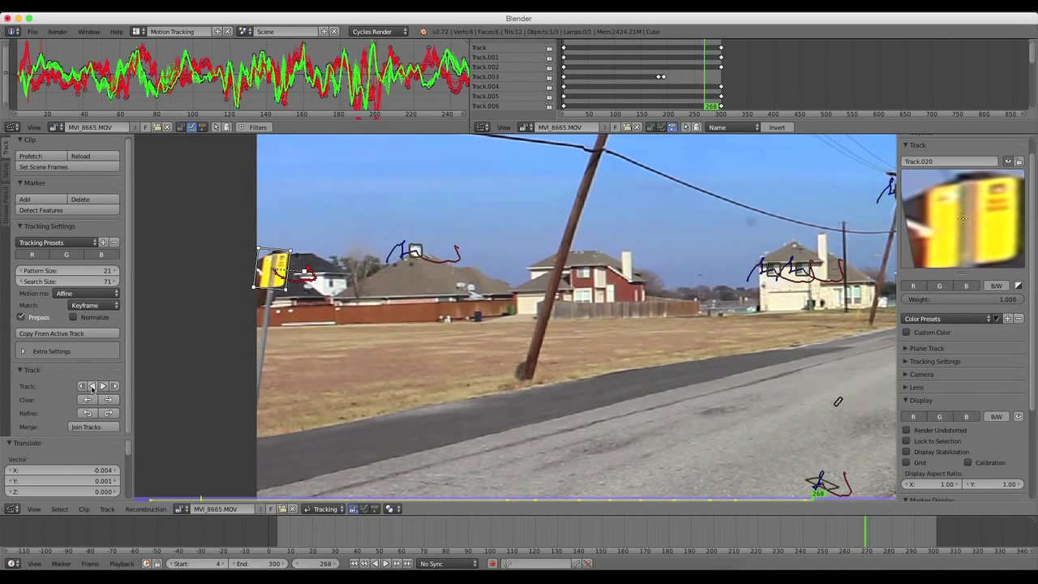
left_click(103, 386)
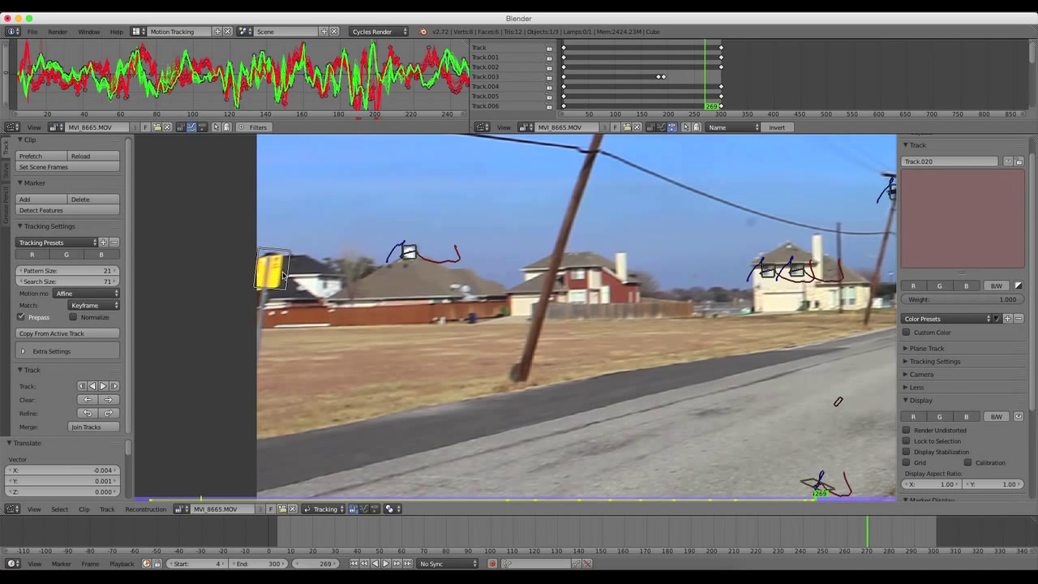
key("s")
left_click(284, 276)
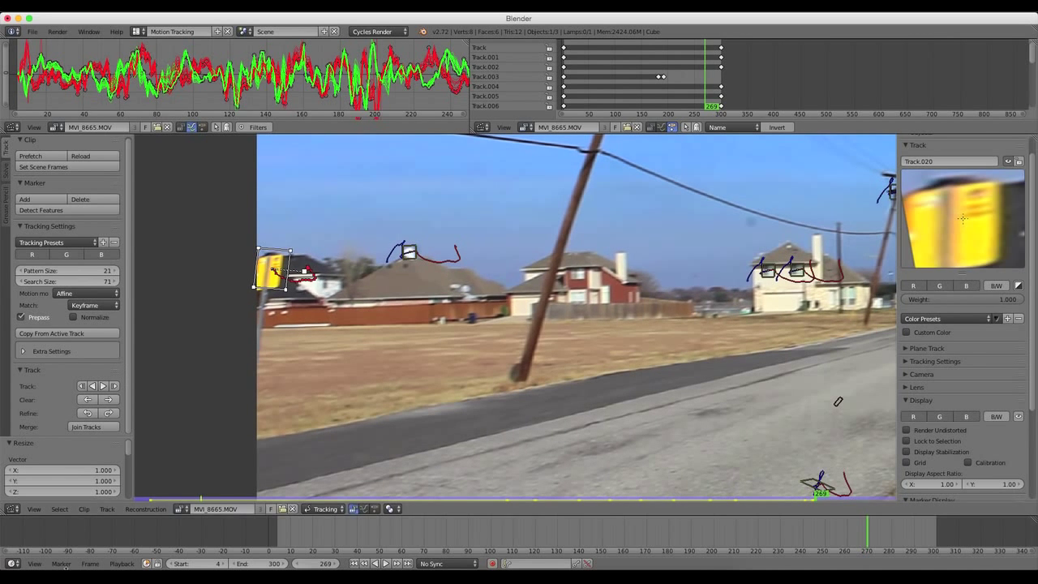
left_click(114, 400)
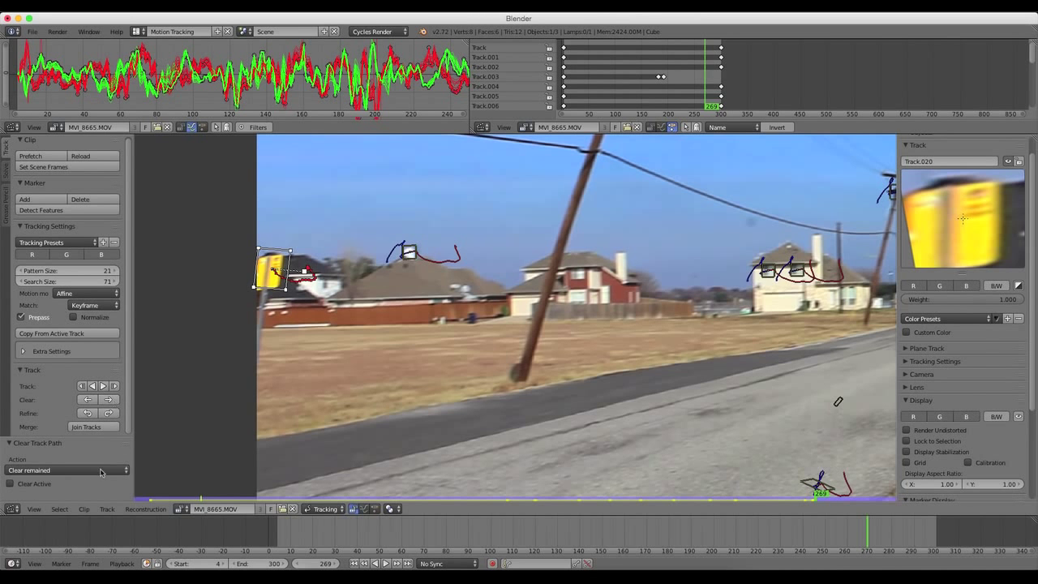
Step: At frame 4, add a marker on a dark spot in the shaded roadside grass and track it forward
scroll(567, 365, "down", 3)
middle_click_drag(632, 365, 510, 385)
left_click_drag(813, 528, 521, 528)
left_click(355, 563)
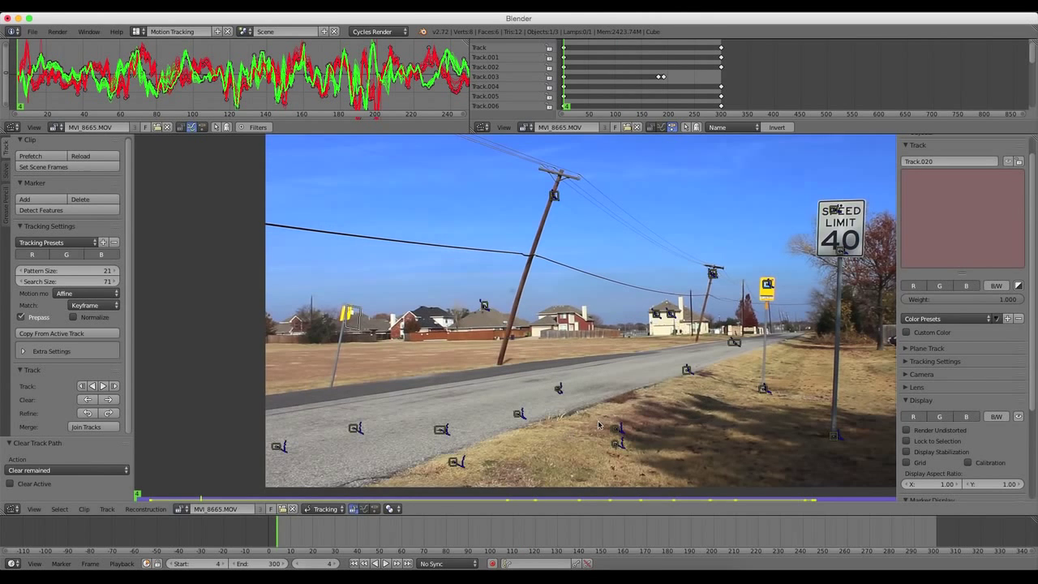
scroll(598, 420, "down", 3)
scroll(576, 345, "up", 5)
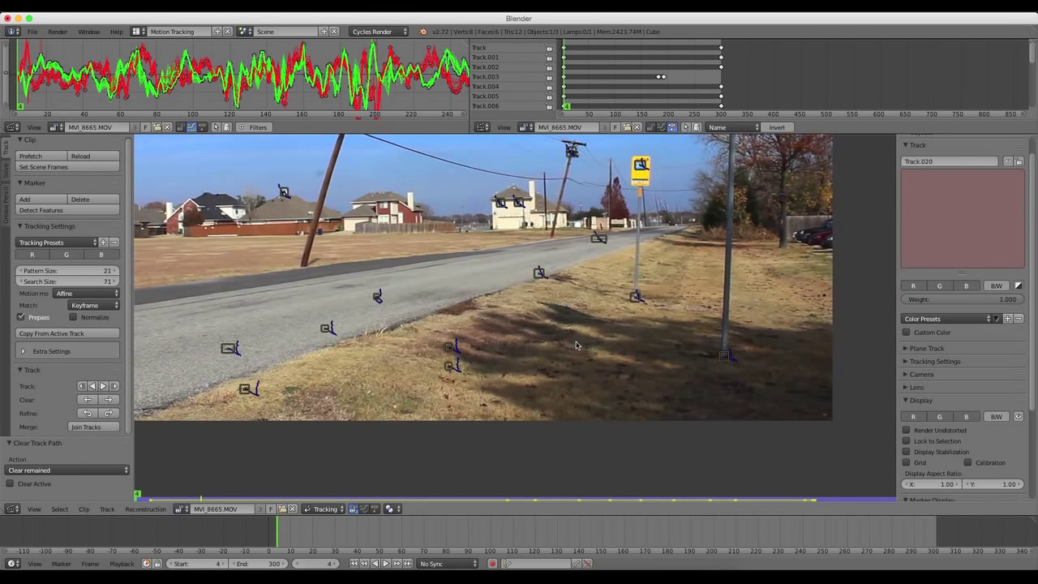
scroll(577, 346, "up", 2)
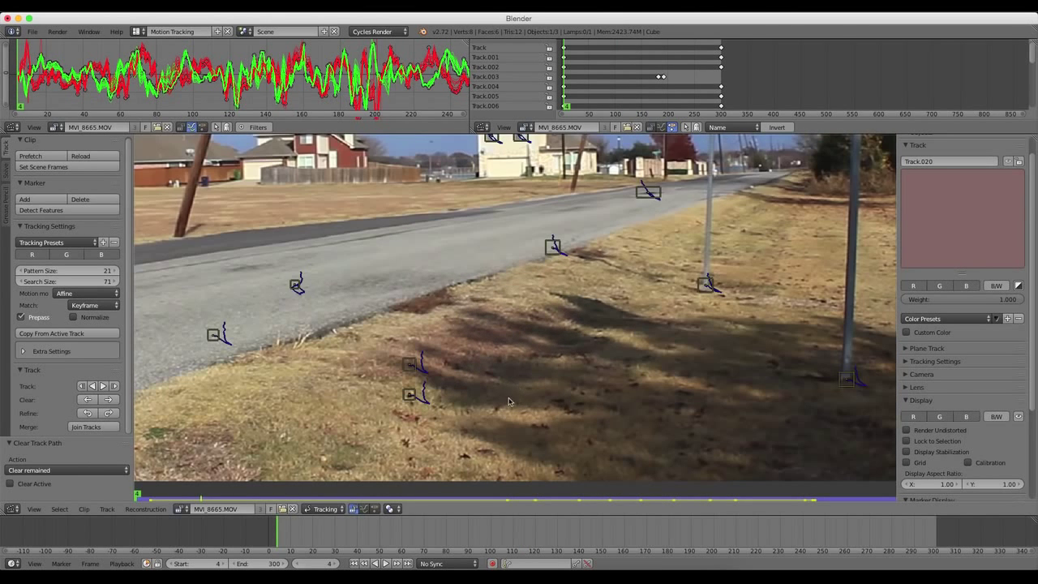
left_click(498, 414, "ctrl")
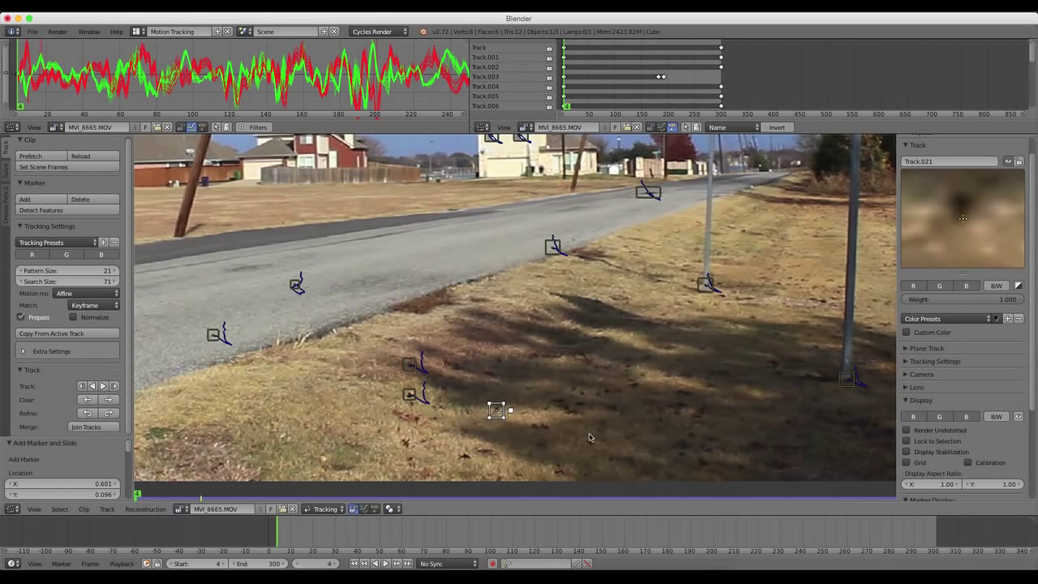
scroll(584, 436, "up", 1)
key("g")
left_click(582, 441)
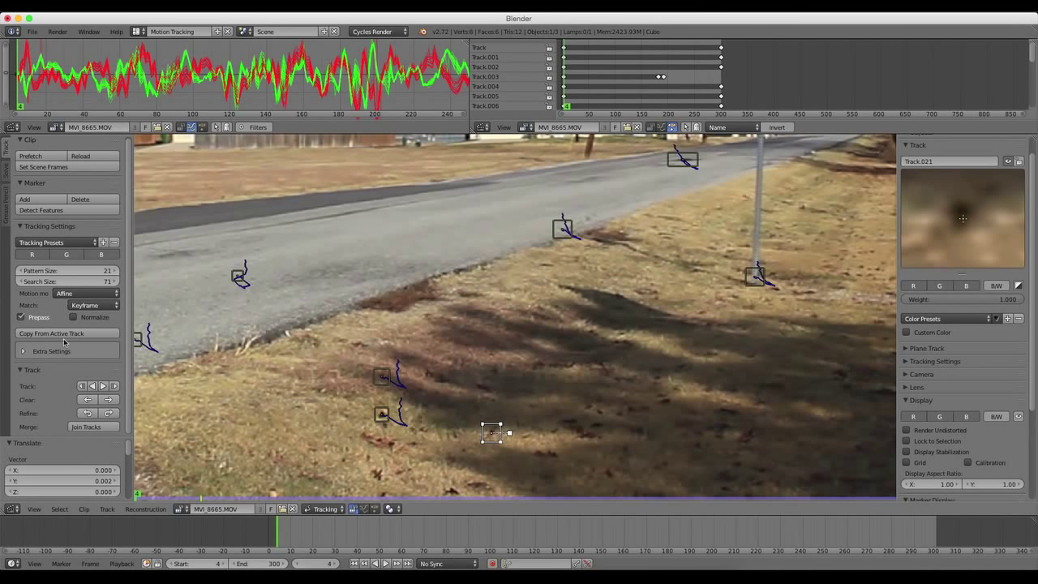
left_click(103, 386)
scroll(462, 397, "down", 2)
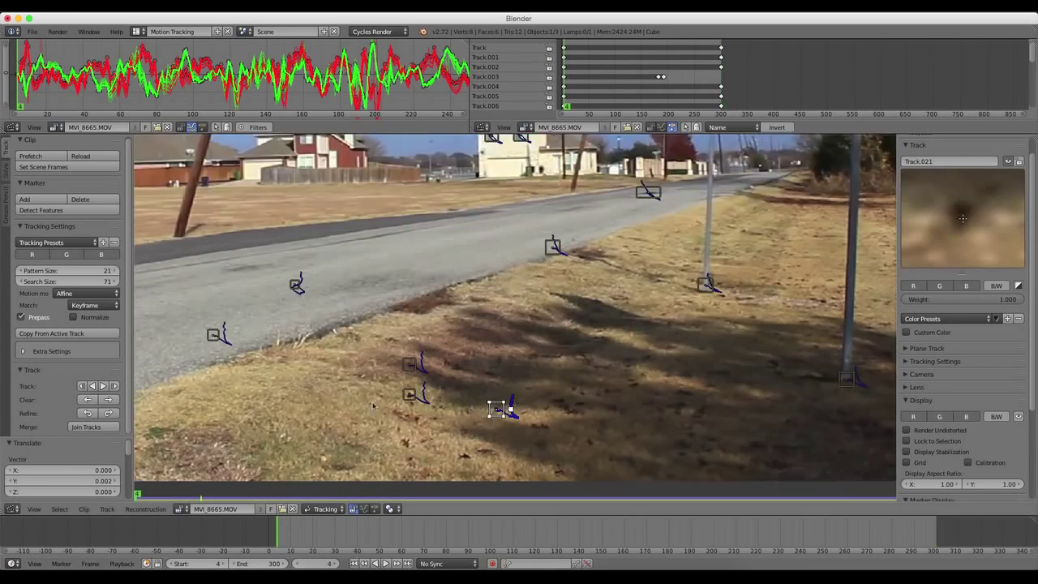
Step: Try to track a new marker placed on the grass tufts along the road's edge
scroll(430, 362, "up", 3)
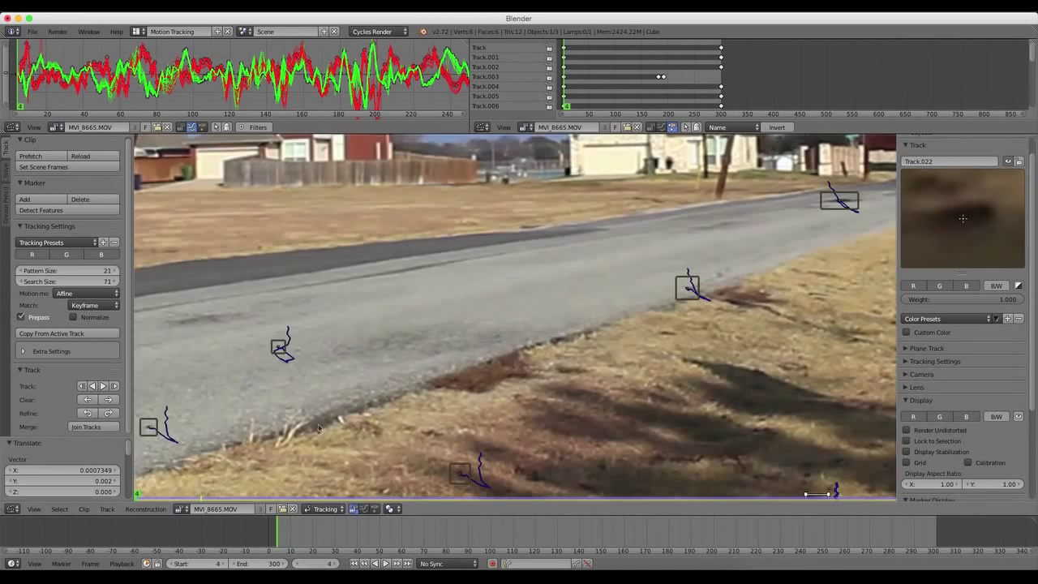
left_click(310, 427, "ctrl")
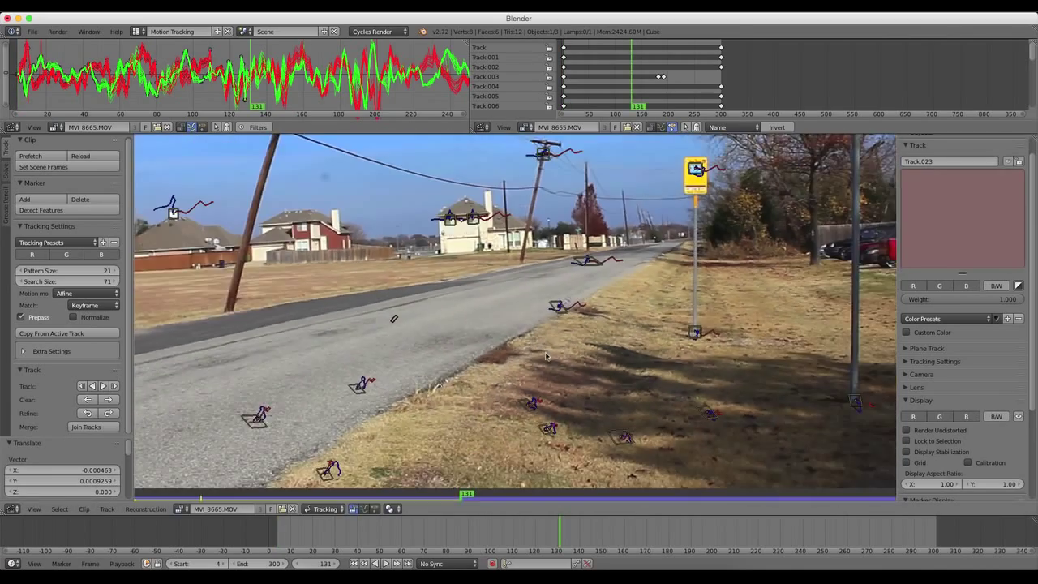
left_click_drag(545, 523, 438, 523)
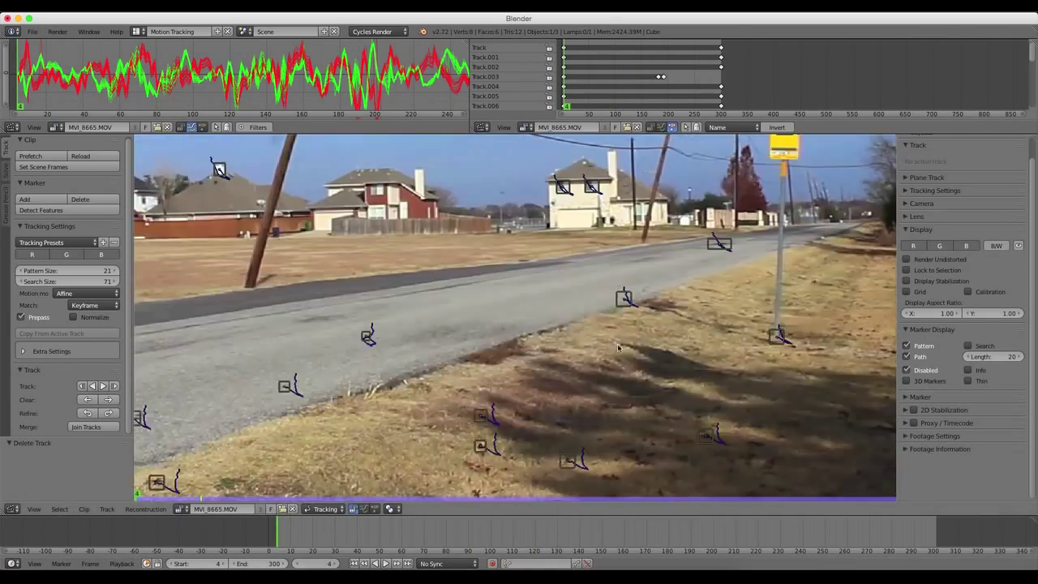
Step: Add a marker on the red house's chimney at frame 4, scale it by 0.517 and track it forward
scroll(464, 167, "up", 3)
middle_click_drag(464, 167, 505, 284)
left_click(460, 303, "ctrl")
key("s")
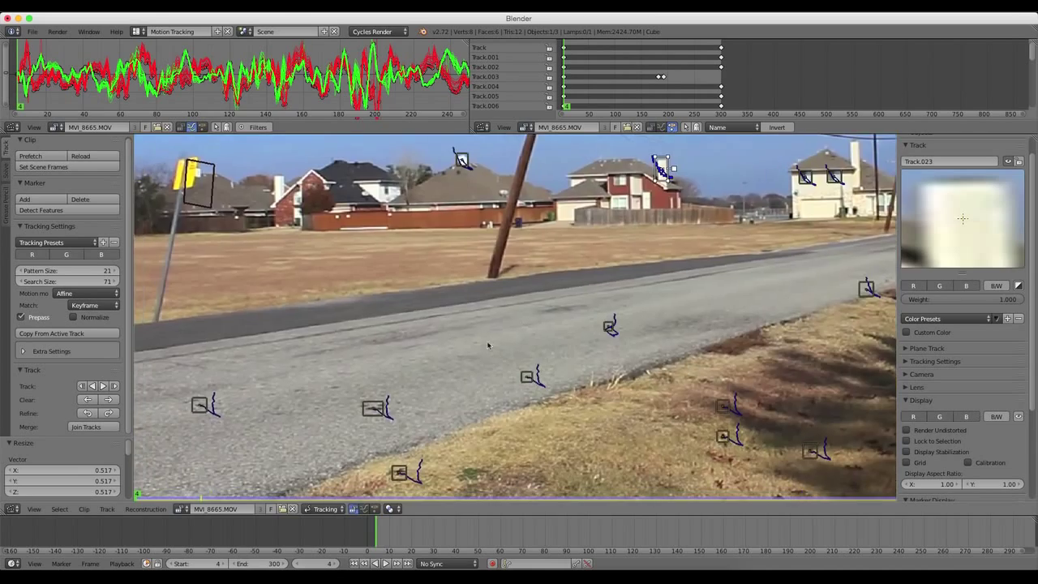
Step: Add a marker on a dark patch of the road surface at frame 4 and track it forward
scroll(489, 347, "up", 2)
left_click(426, 380, "ctrl")
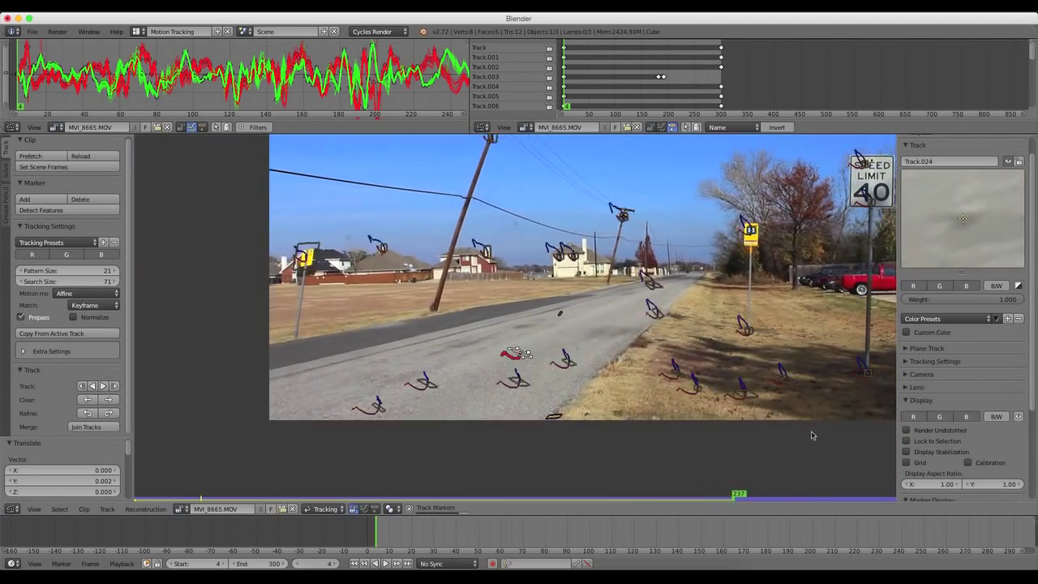
left_click(519, 373, "ctrl")
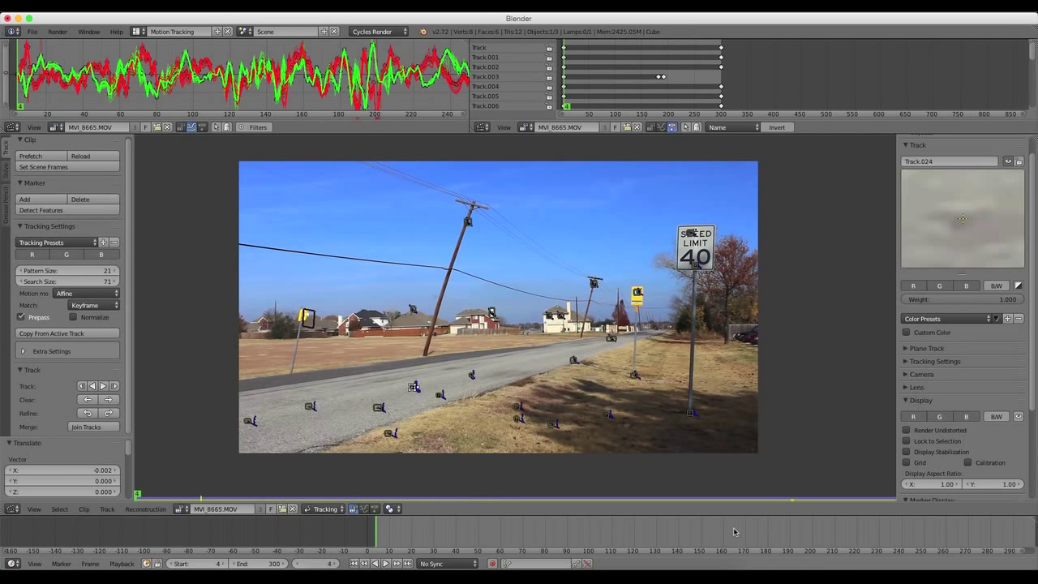
Step: Add a marker on the red house's upper window at frame 4 and track it forward to frame 300
scroll(503, 357, "up", 3)
scroll(471, 348, "down", 1)
scroll(345, 311, "up", 5)
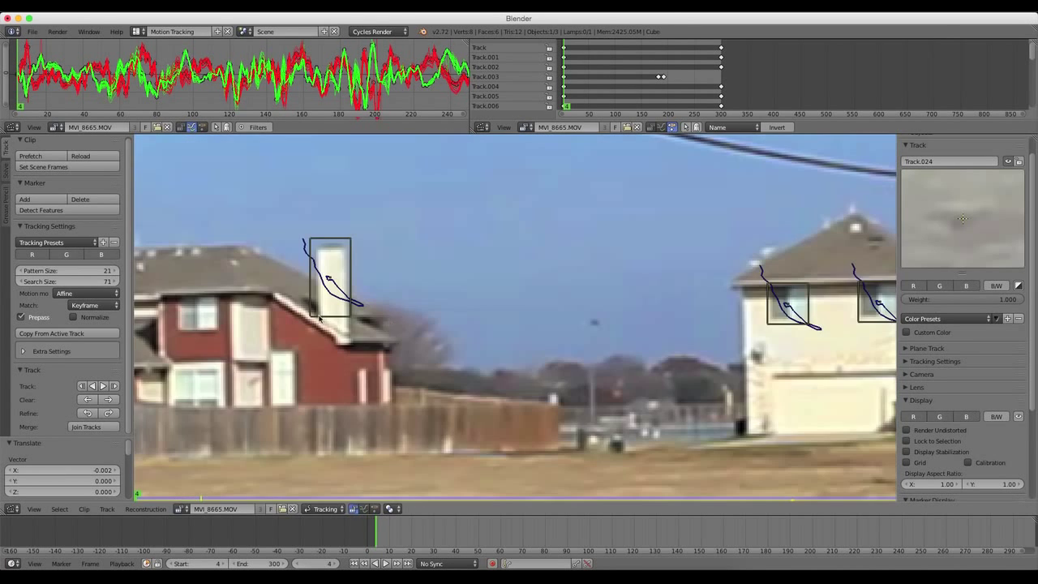
left_click(465, 321, "ctrl")
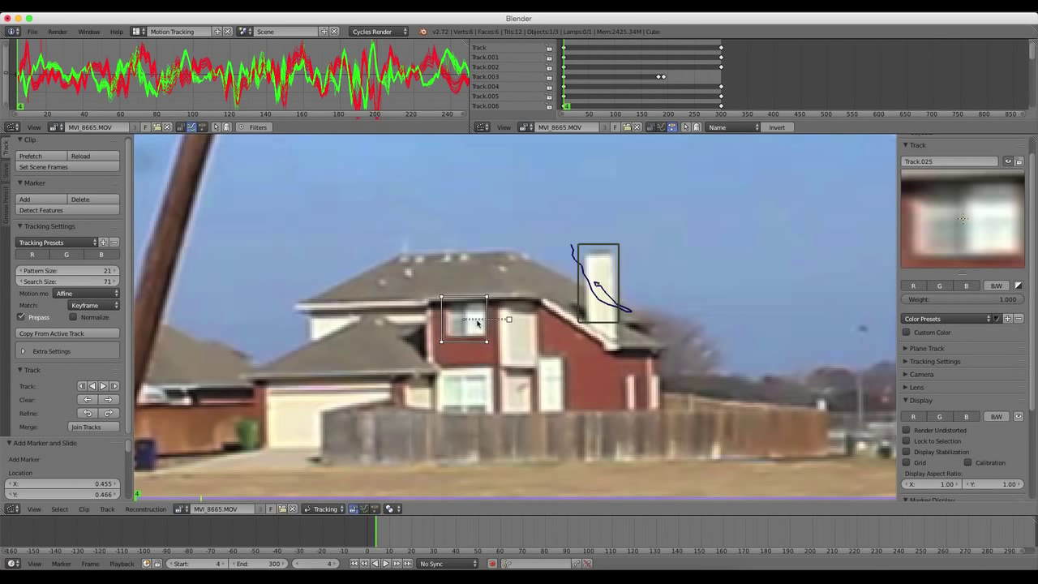
left_click(103, 386)
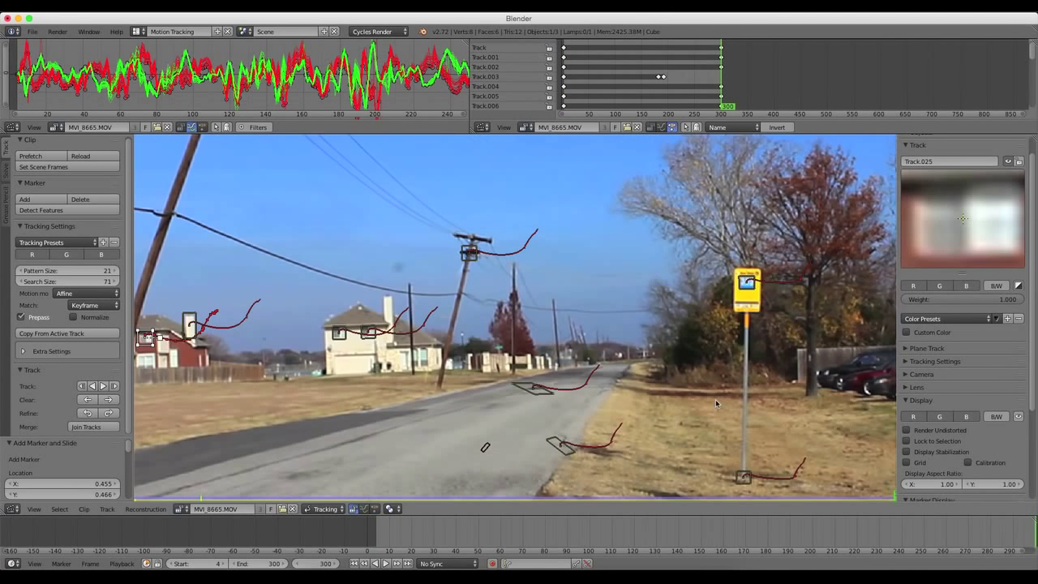
Step: Scrub back through the footage to check the tracked markers, and return to frame 4
scroll(588, 397, "down", 3)
middle_click_drag(588, 398, 607, 396)
middle_click_drag(701, 539, 537, 542)
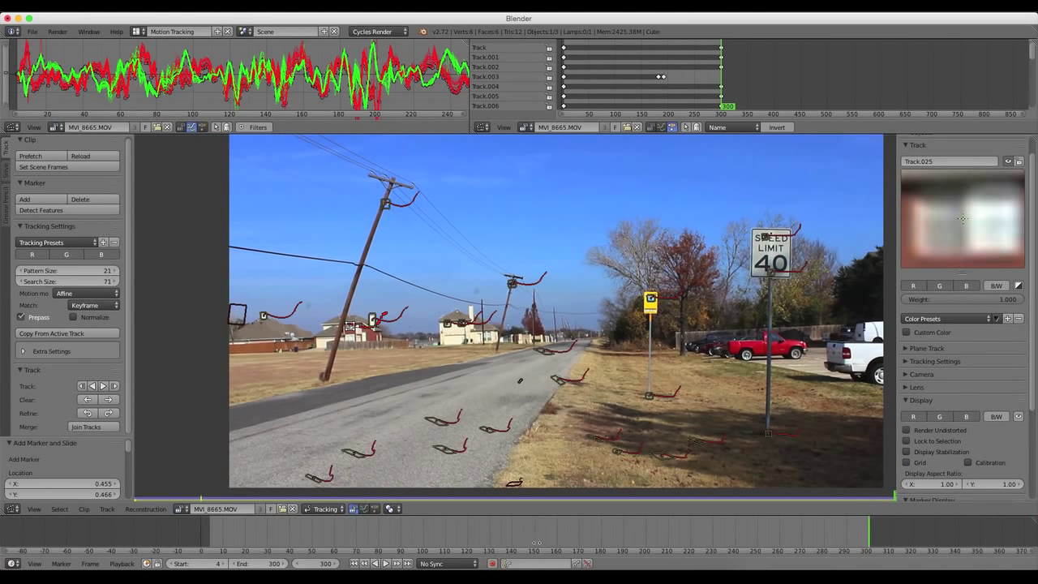
left_click_drag(635, 541, 478, 542)
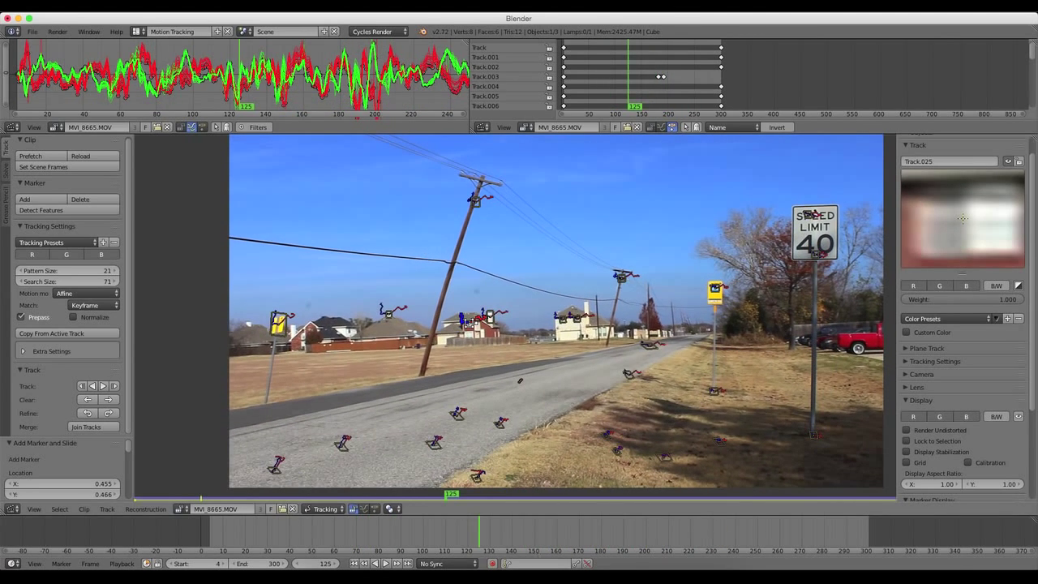
left_click(355, 563)
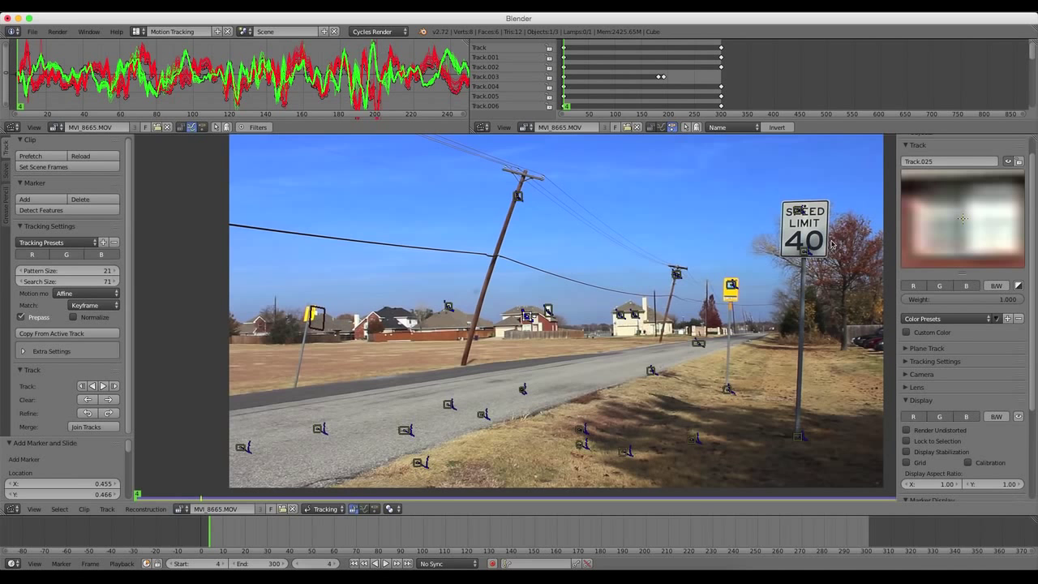
Step: Apply the Canon APS-C camera preset to the tracked footage
left_click(920, 374)
scroll(968, 408, "down", 2)
left_click(983, 325)
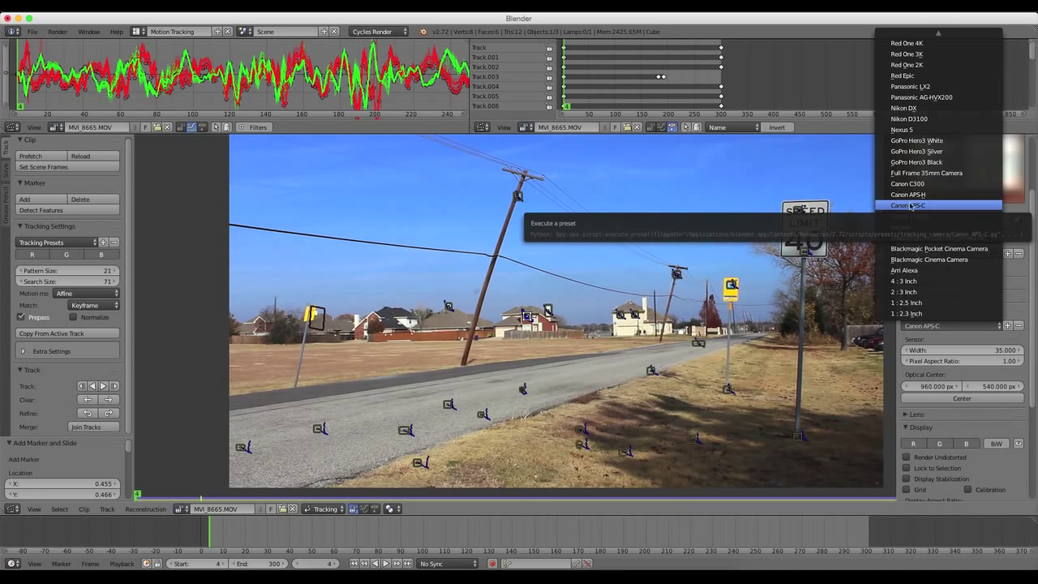
left_click(956, 208)
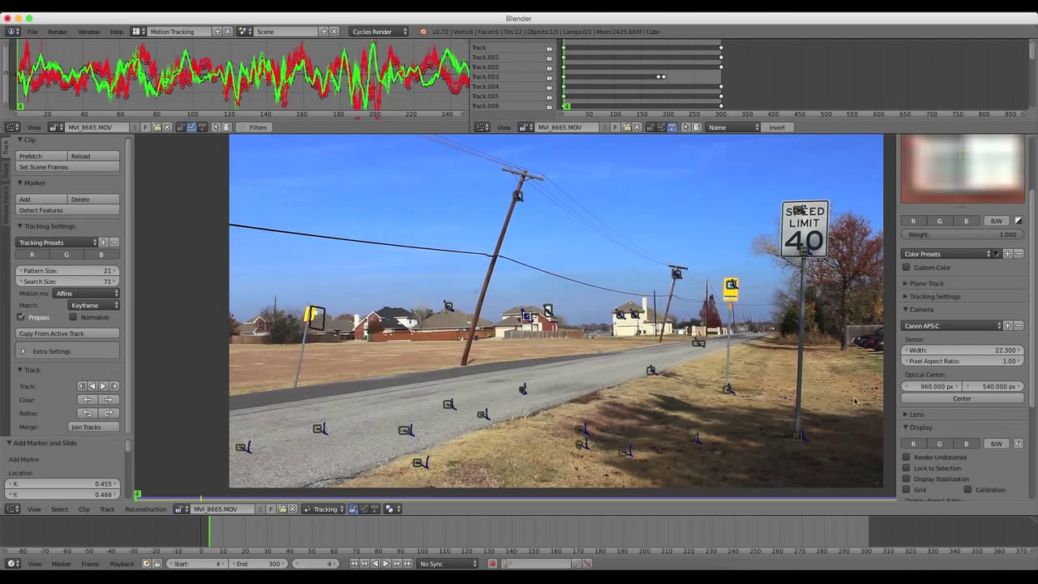
Step: Set the lens focal length to 20 mm
scroll(917, 408, "down", 5)
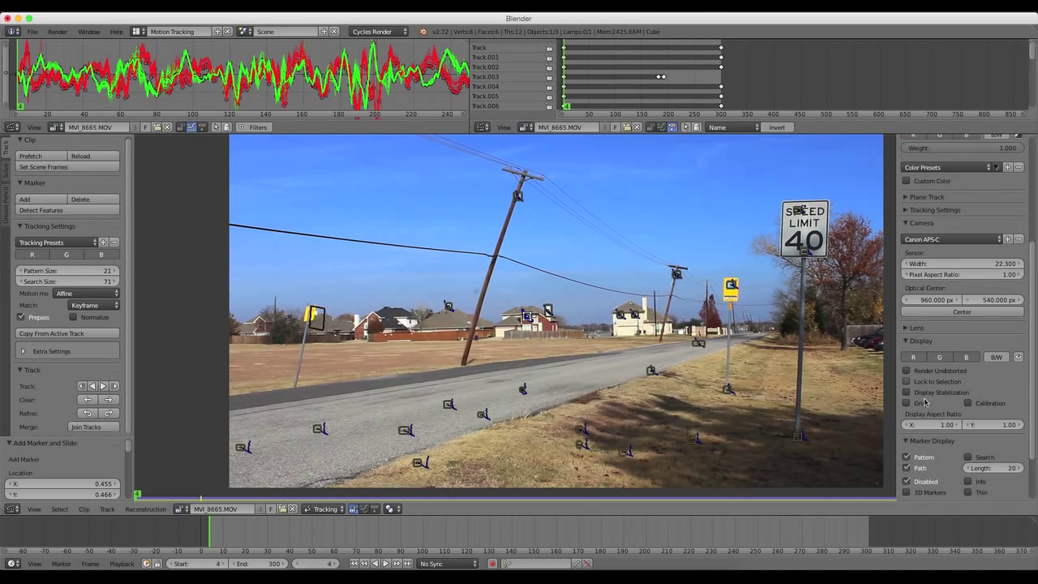
scroll(924, 403, "up", 2)
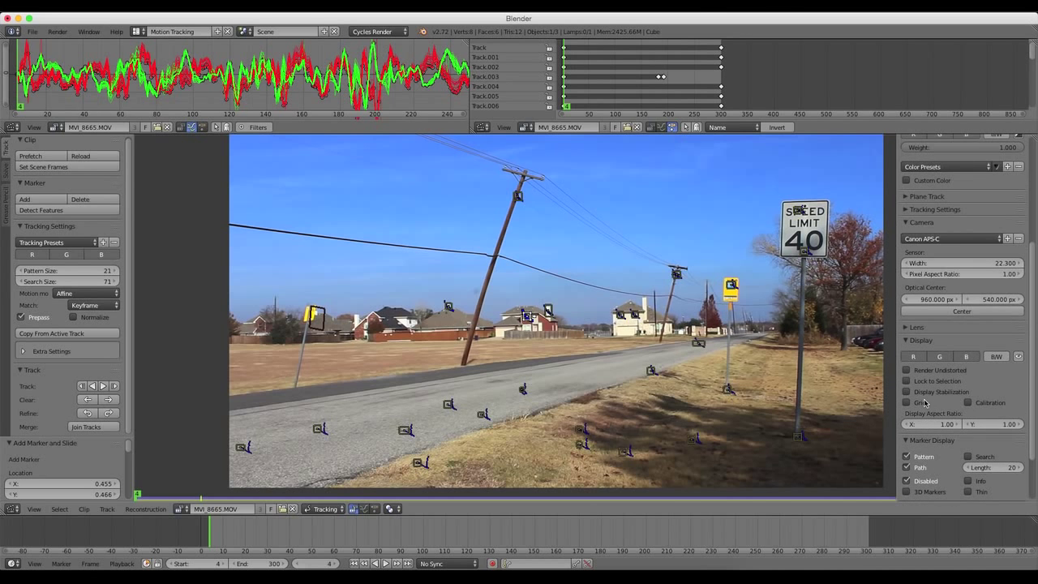
left_click(907, 327)
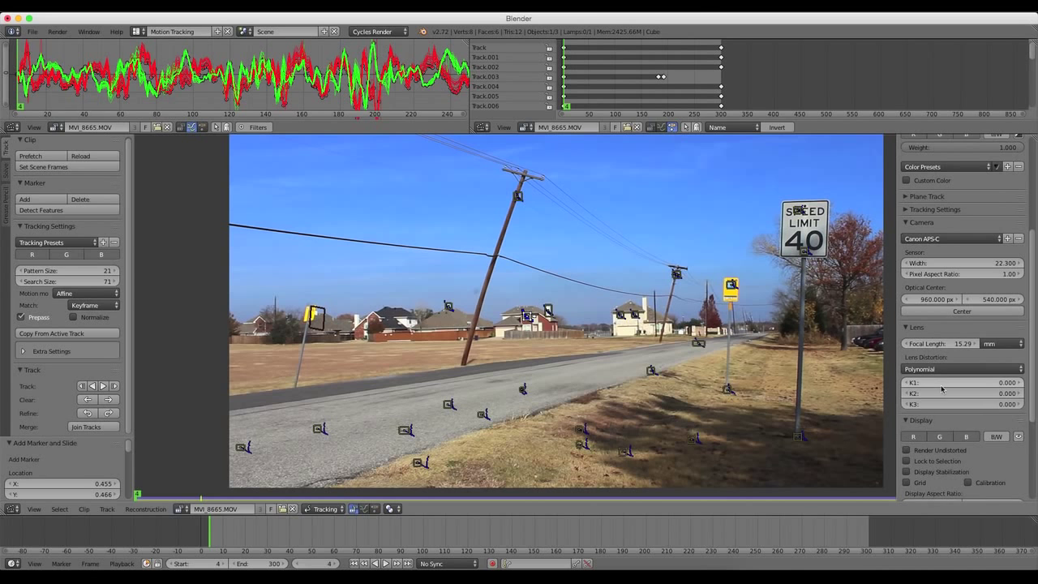
left_click(974, 344)
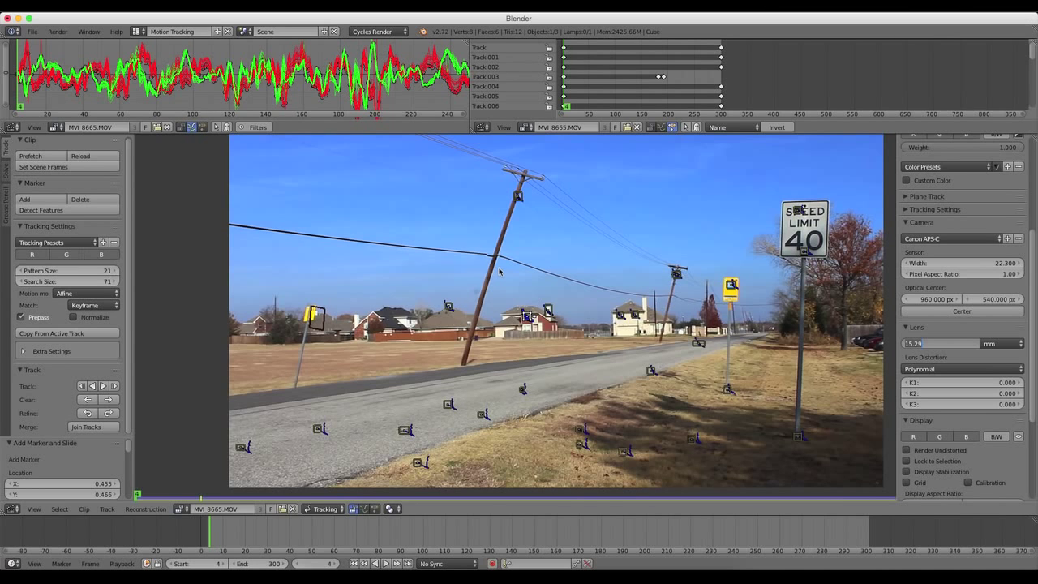
type("20")
key("Return")
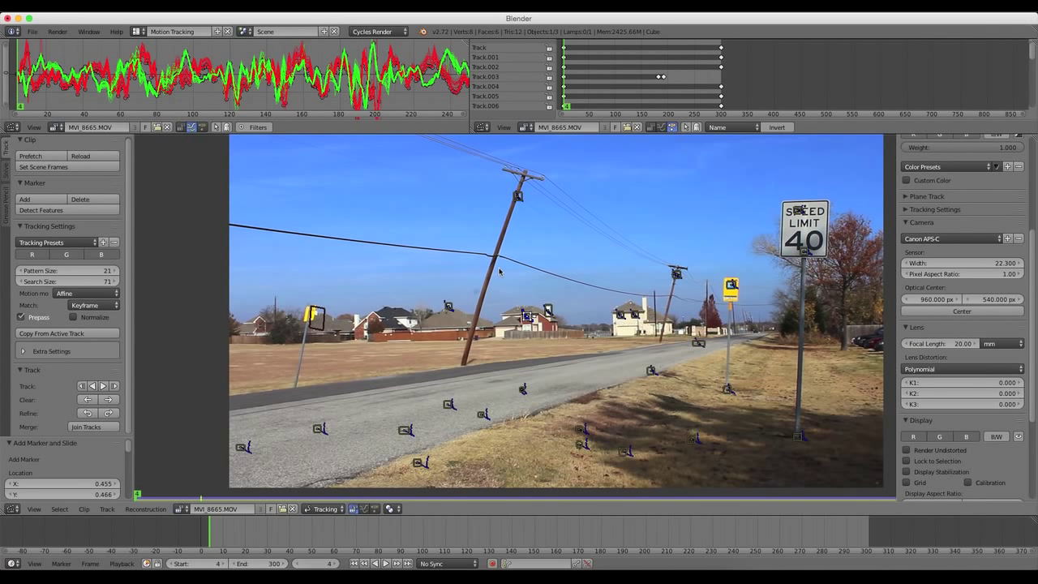
Step: Set the tracking pattern size to 150 and the search size to 220, matching frames found by scrubbing the footage
scroll(966, 294, "up", 1)
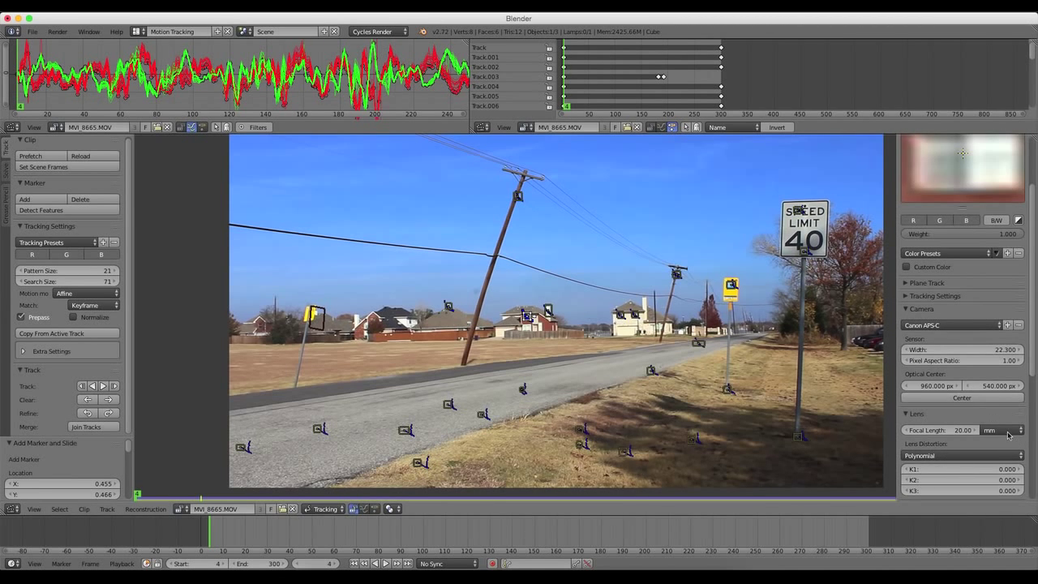
scroll(973, 365, "up", 3)
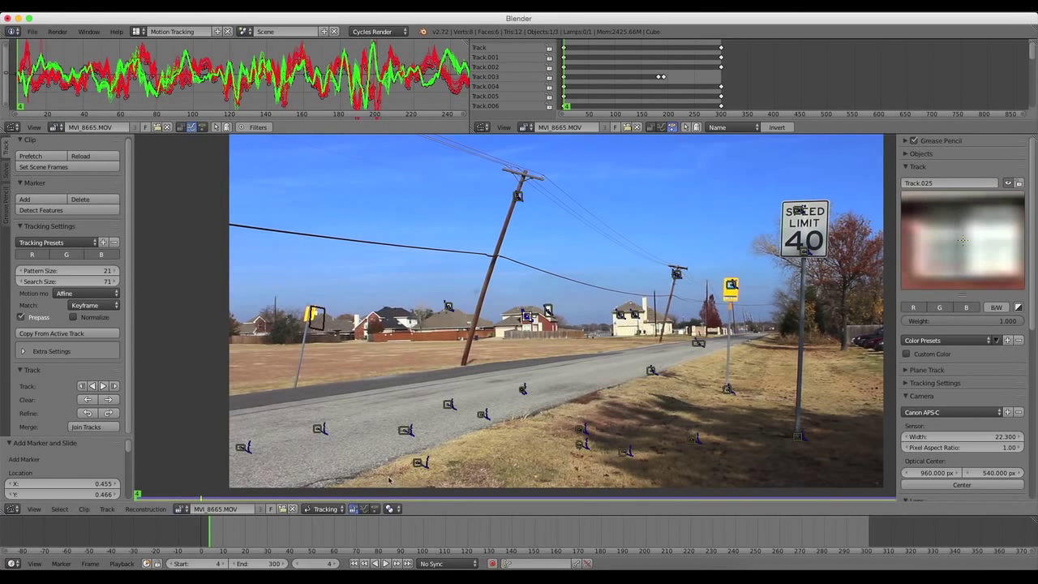
left_click_drag(209, 538, 563, 538)
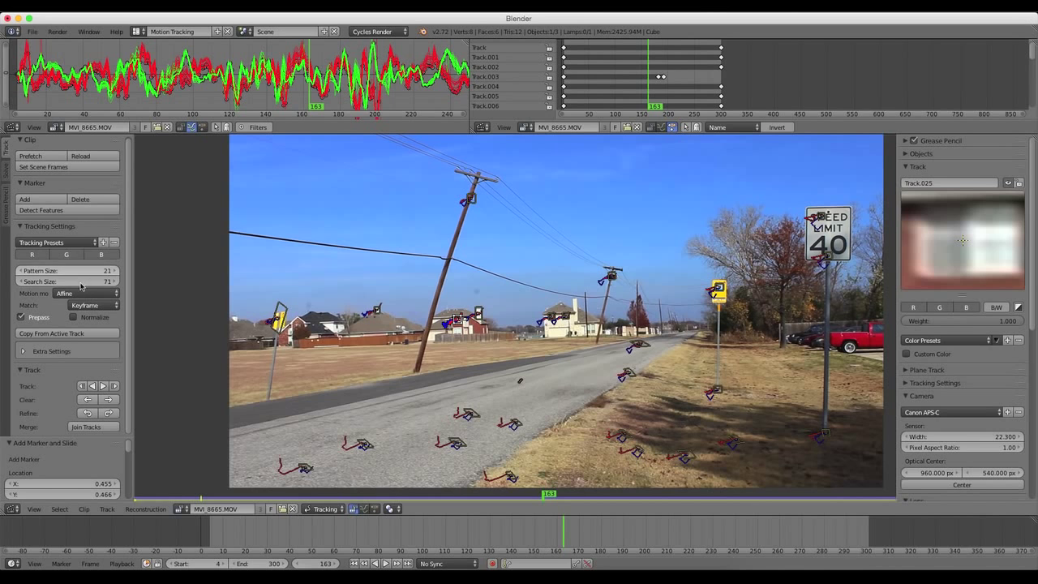
left_click_drag(428, 535, 534, 537)
left_click(67, 271)
type("150")
key("Return")
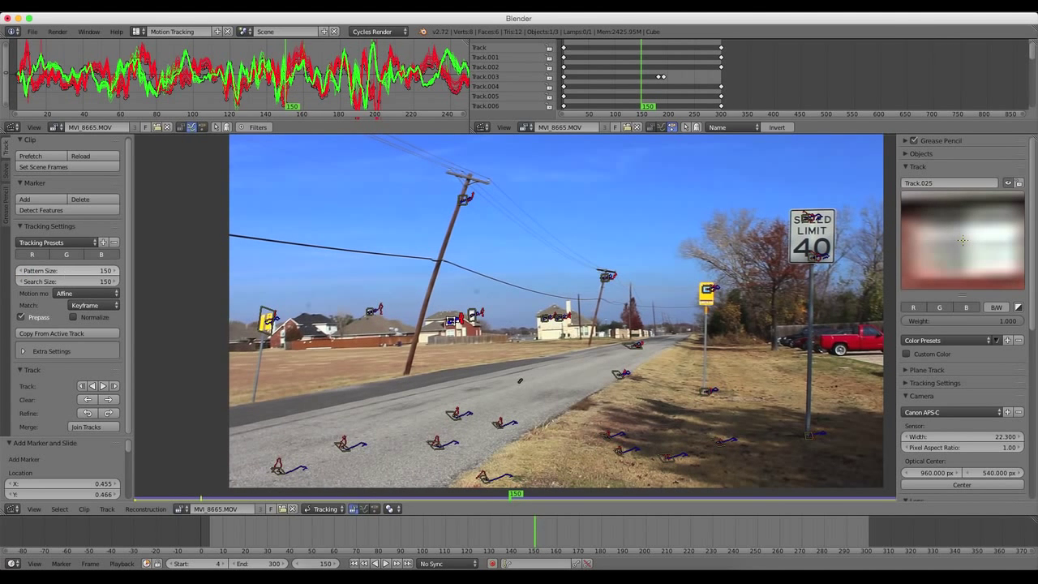
left_click_drag(540, 530, 685, 531)
left_click(81, 281)
type("220")
key("Return")
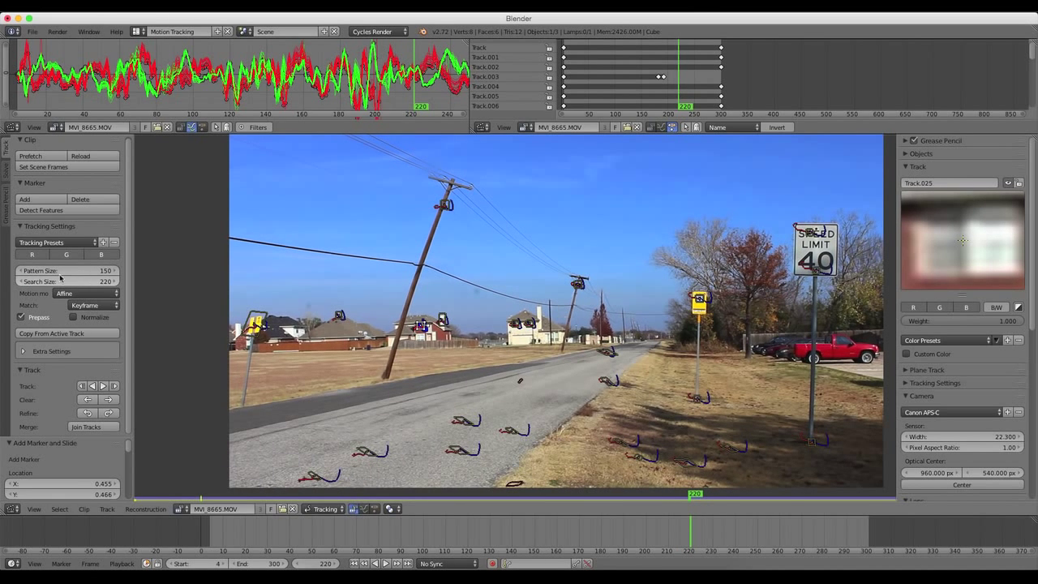
Step: Restore the tracking pattern size to 21
left_click_drag(651, 500, 334, 556)
left_click(4, 171)
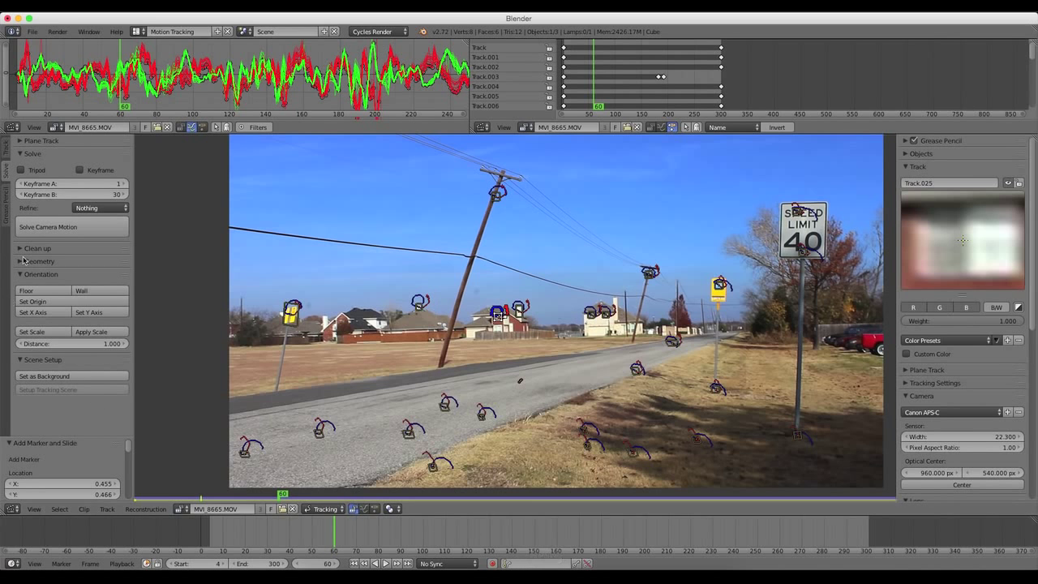
left_click(4, 152)
left_click(72, 272)
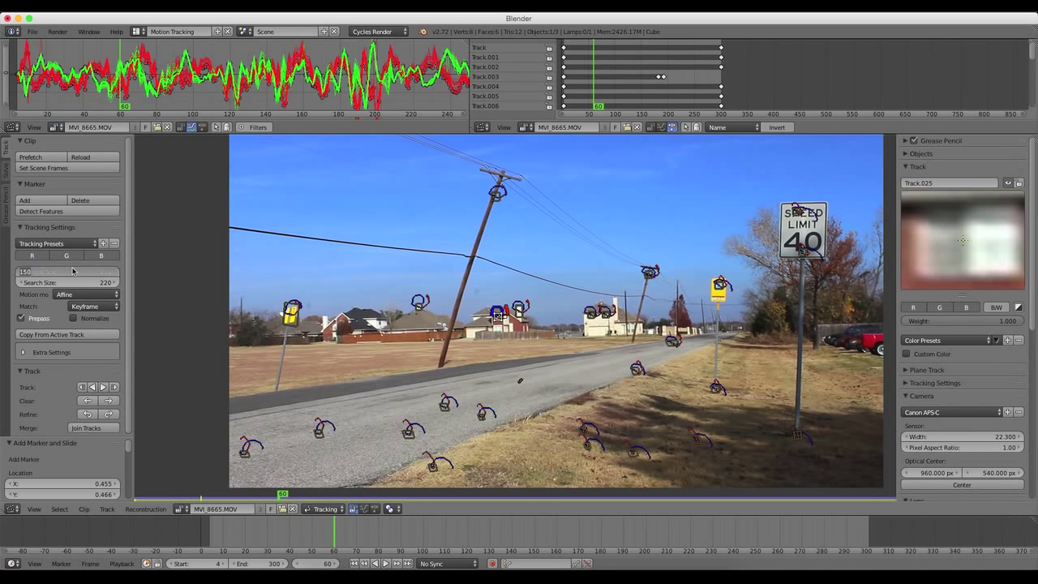
type("21")
key("Tab")
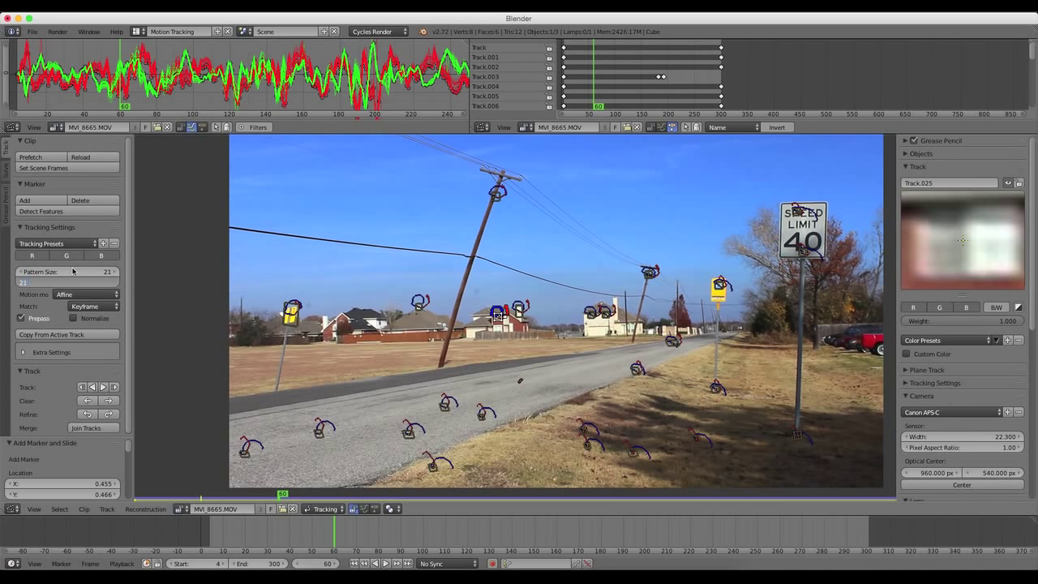
key("Return")
Step: Set the camera solver's Keyframe A to 150 and Keyframe B to 220
scroll(50, 208, "down", 1, "ctrl")
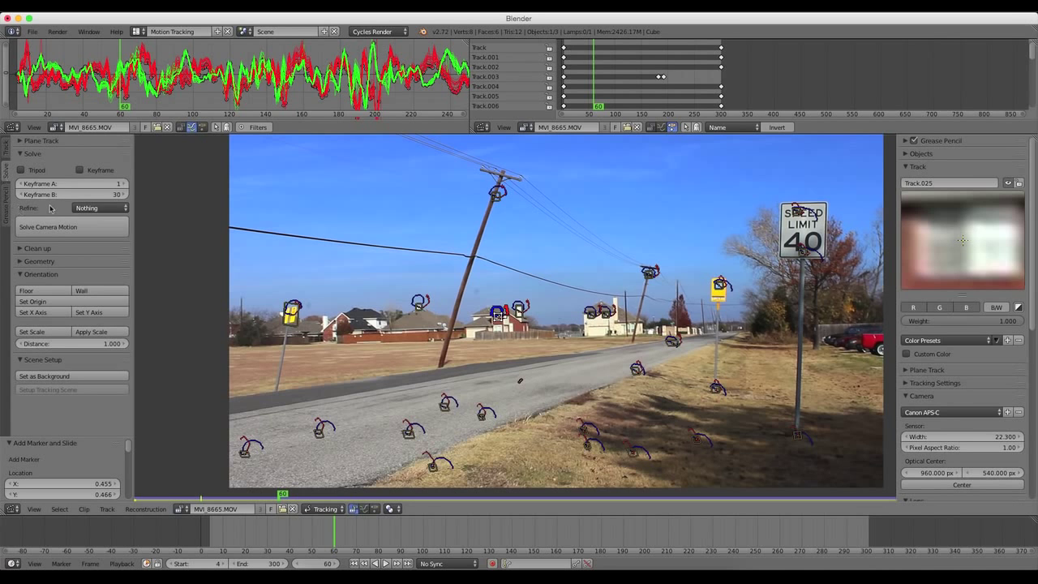
left_click(487, 532)
left_click_drag(487, 533, 535, 532)
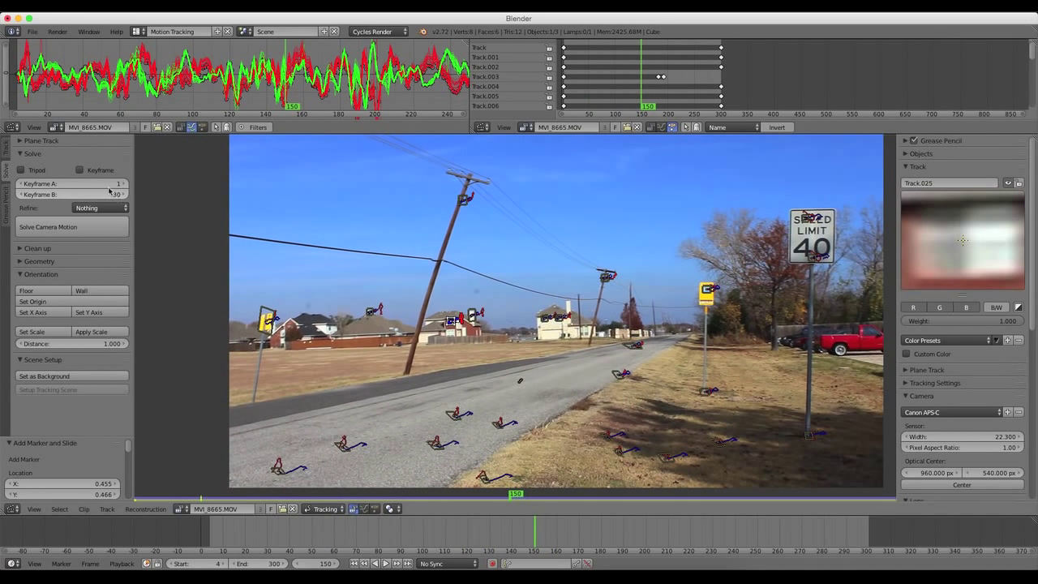
left_click(106, 184)
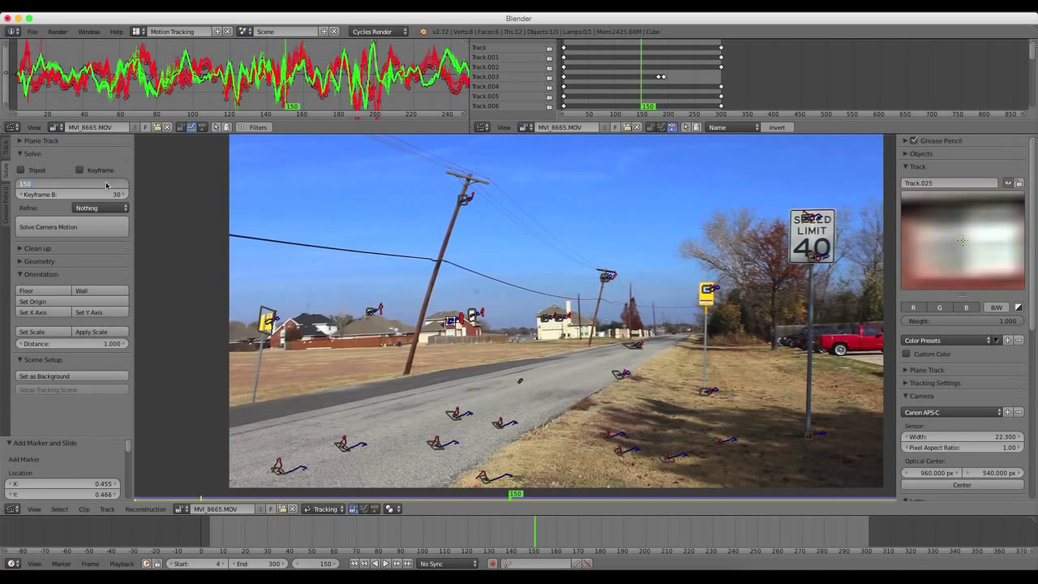
key("Tab")
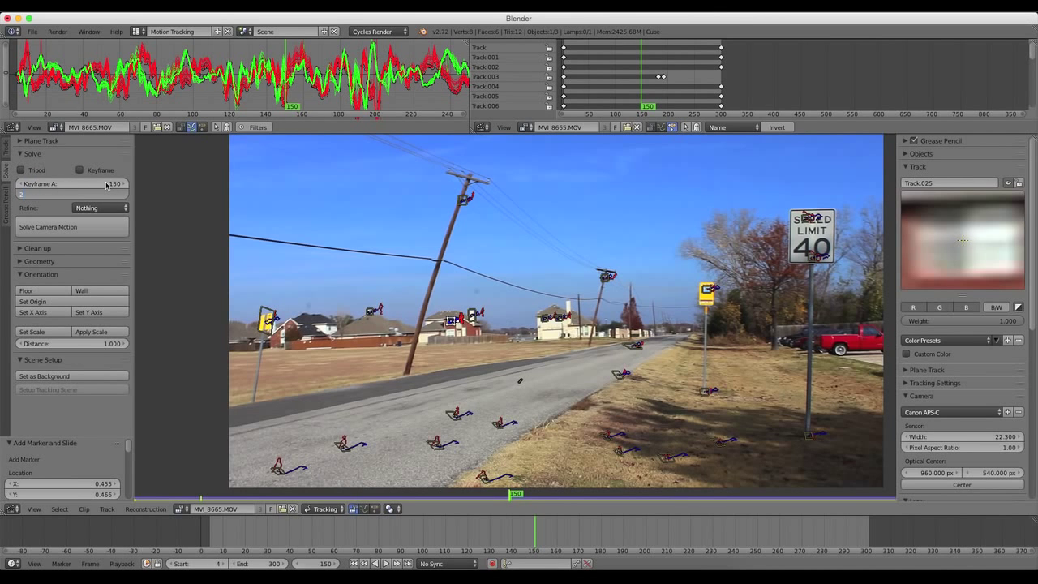
type("220")
key("Return")
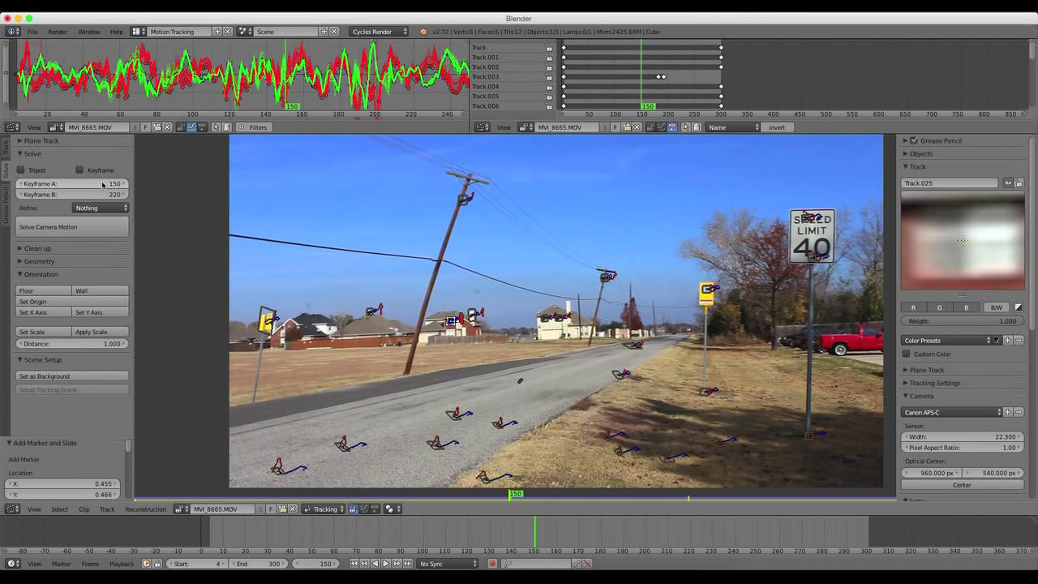
Step: Return the footage to frame 4 and solve the camera motion from the tracked markers
key("alt+a")
left_click_drag(733, 535, 658, 540)
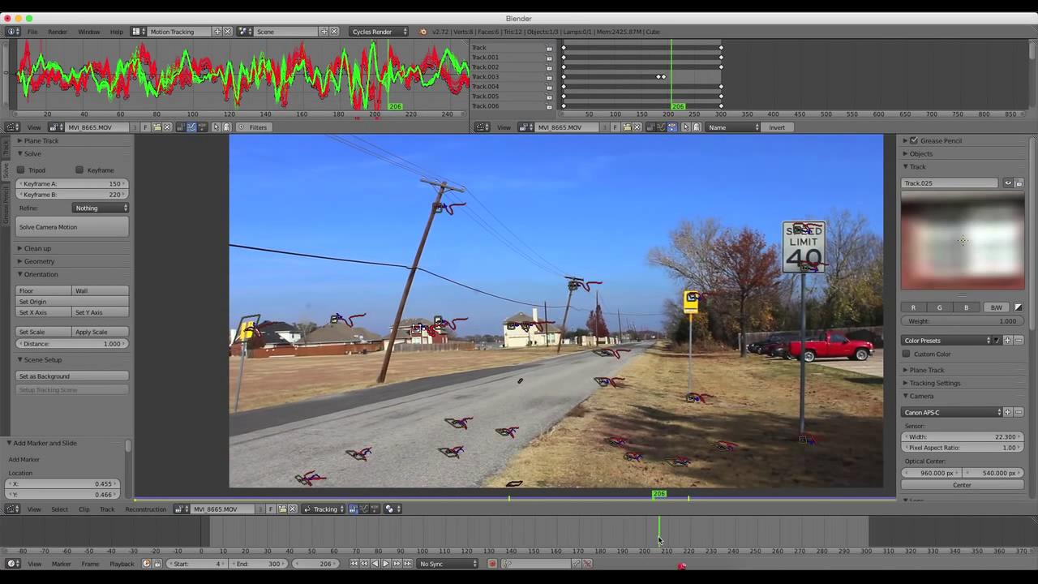
left_click(354, 562)
scroll(606, 346, "down", 3)
scroll(604, 313, "up", 2)
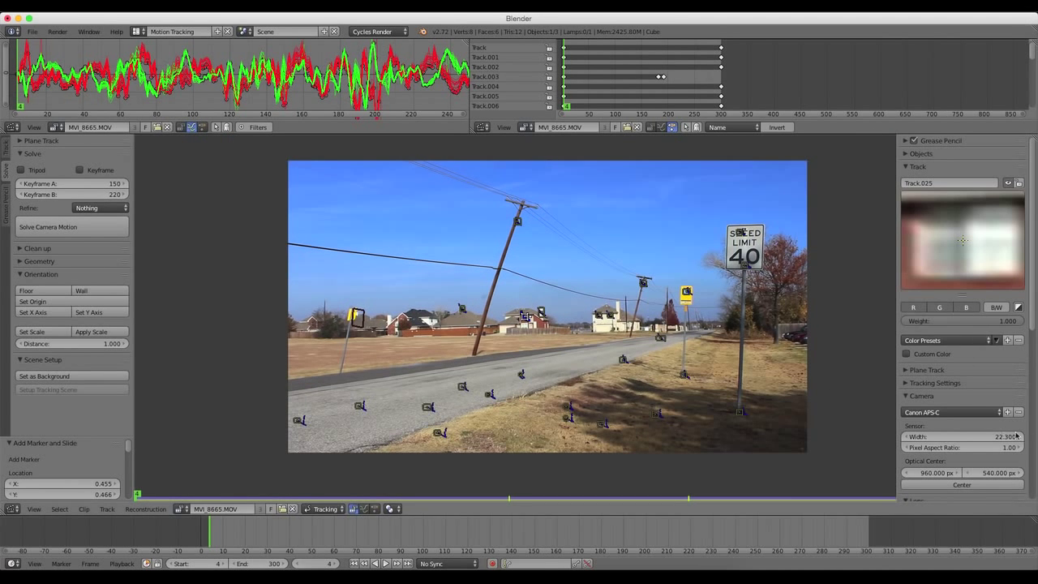
left_click(71, 227)
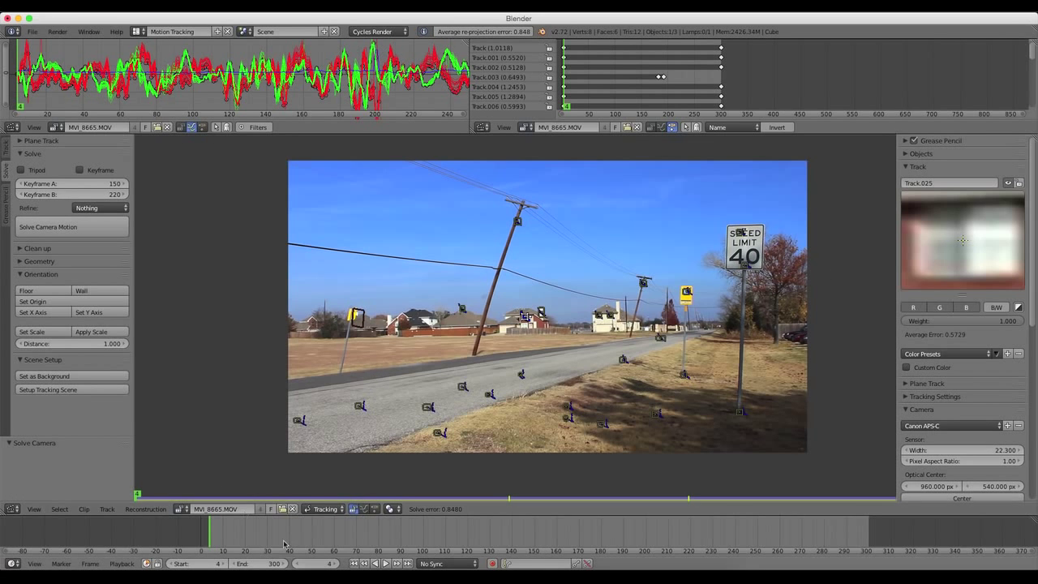
Step: At frame 4, set the floor plane from the mid-road marker, the shaded grass marker and the far roadside marker
left_click_drag(239, 542, 606, 545)
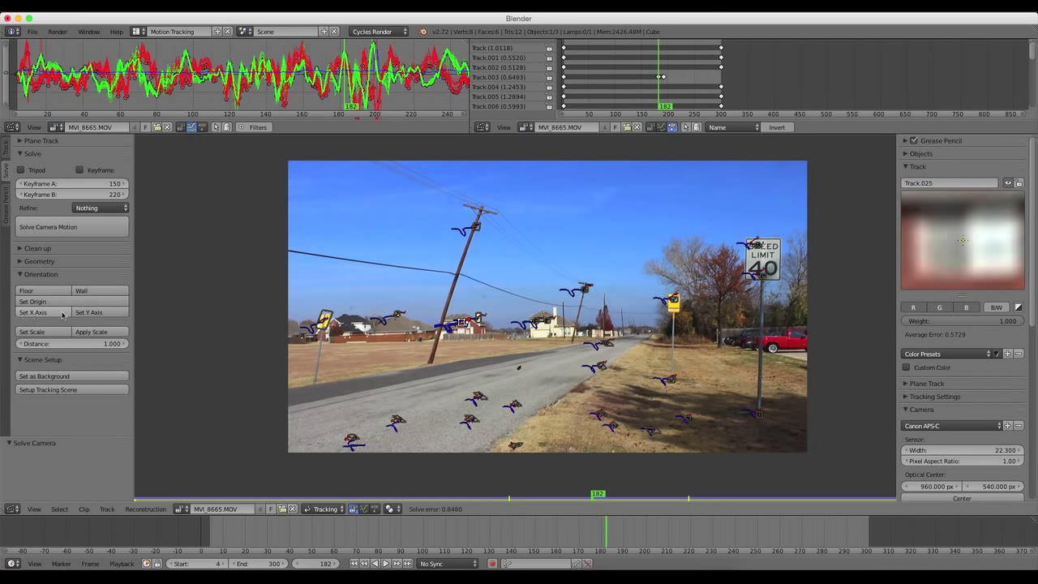
key("f")
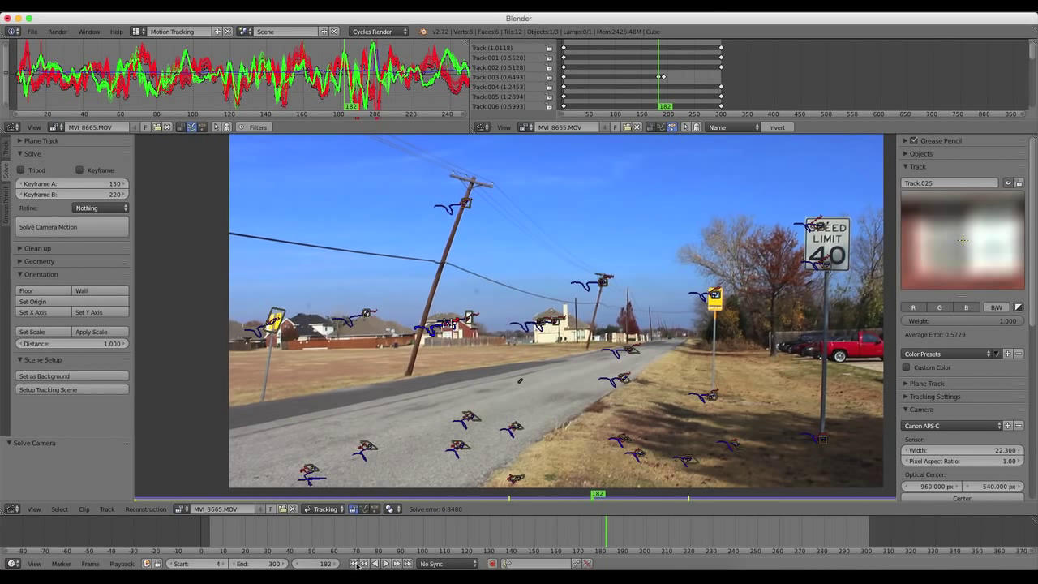
key("shift+Left")
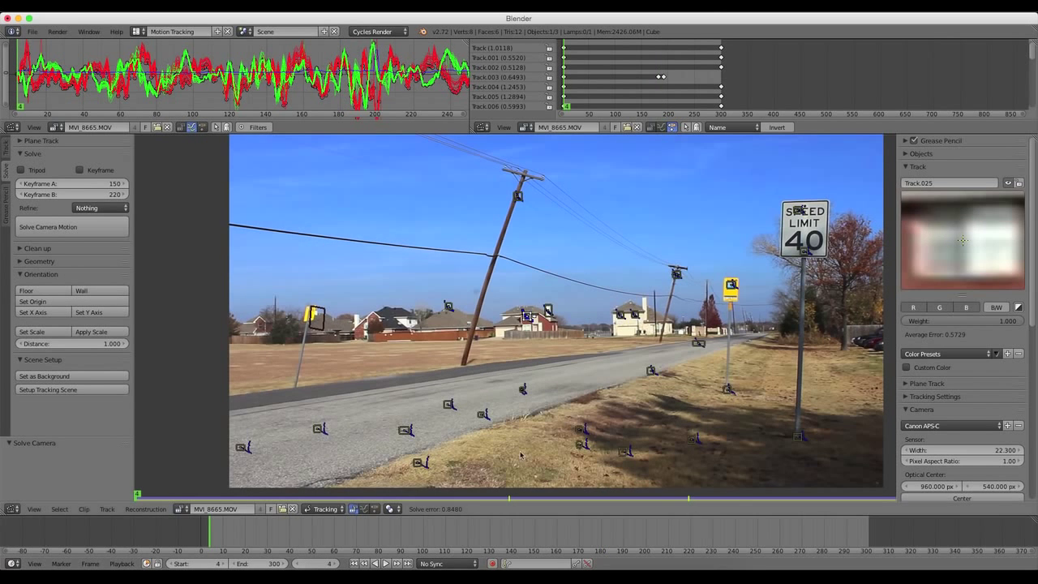
right_click(451, 407)
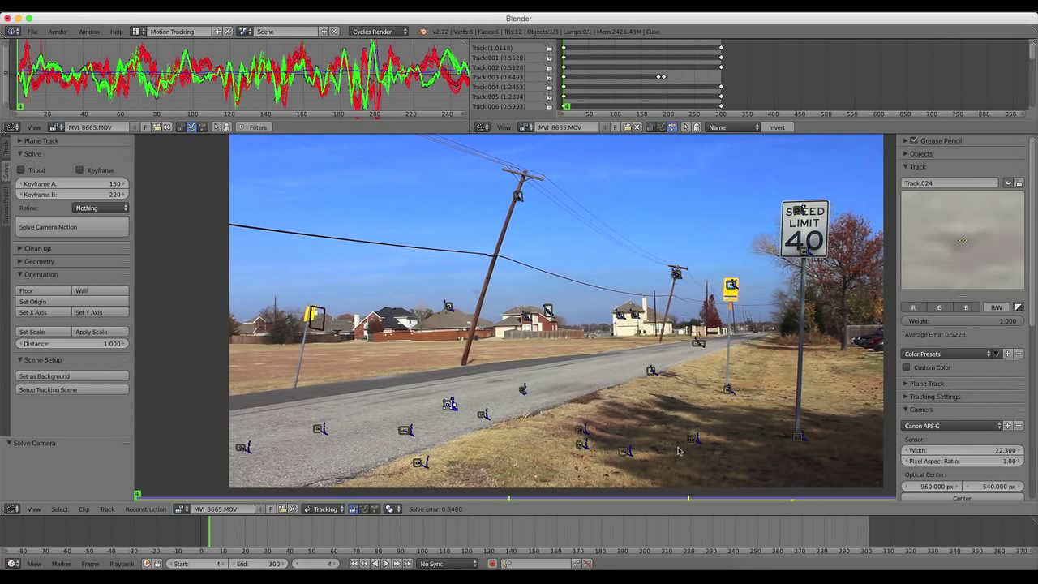
right_click(694, 440)
right_click(654, 372)
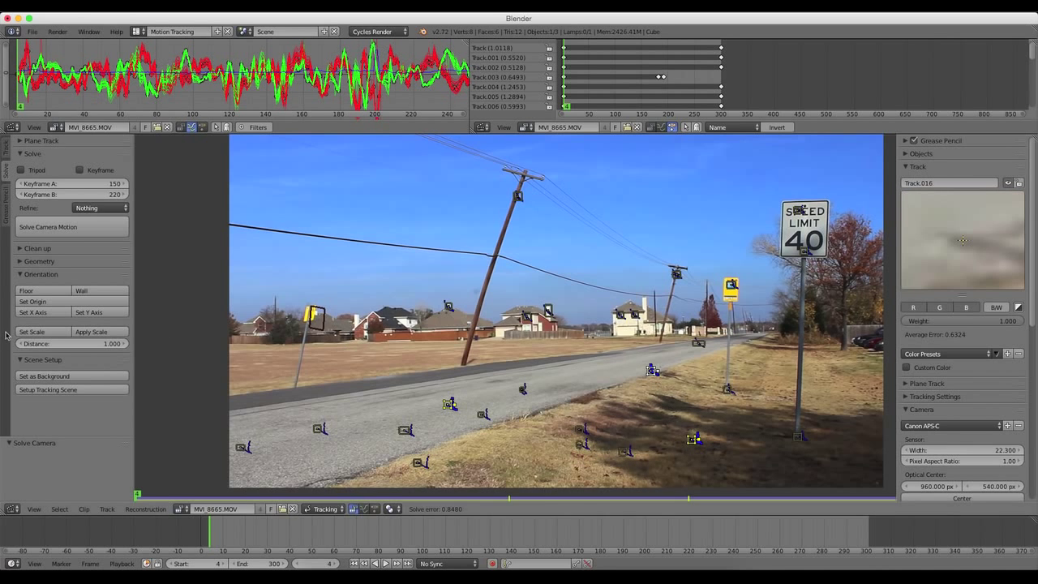
left_click(50, 293)
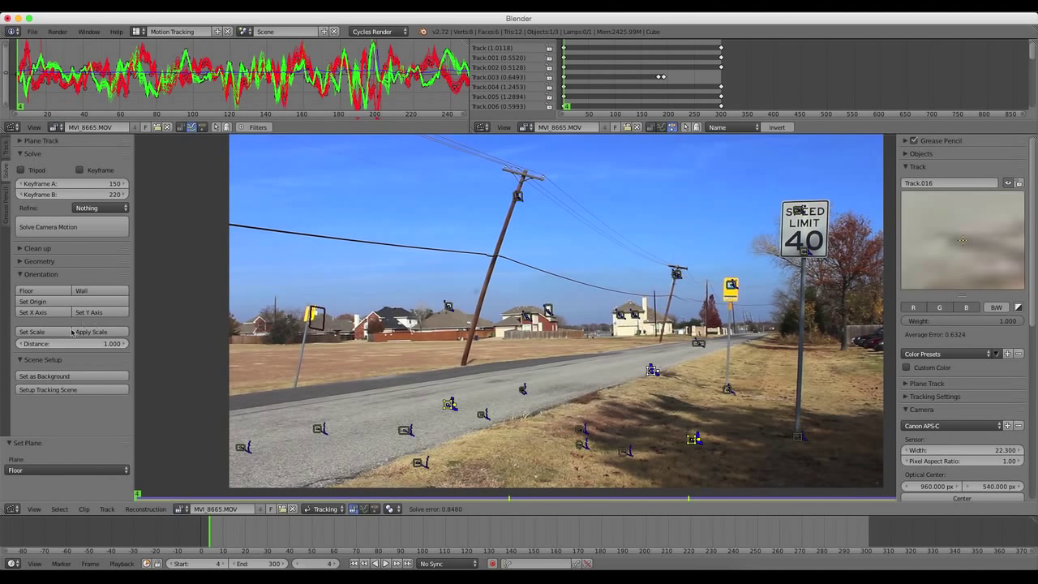
Step: Set the scene scale from the two neighbouring markers on the near road surface with a distance of 1.000
left_click(324, 429)
left_click(413, 431, "shift")
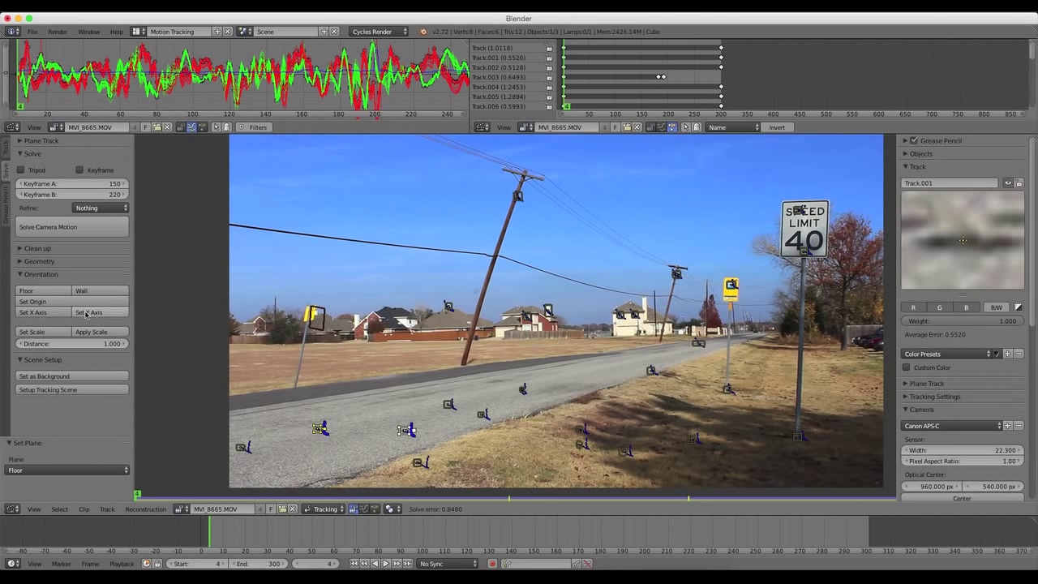
left_click(32, 332)
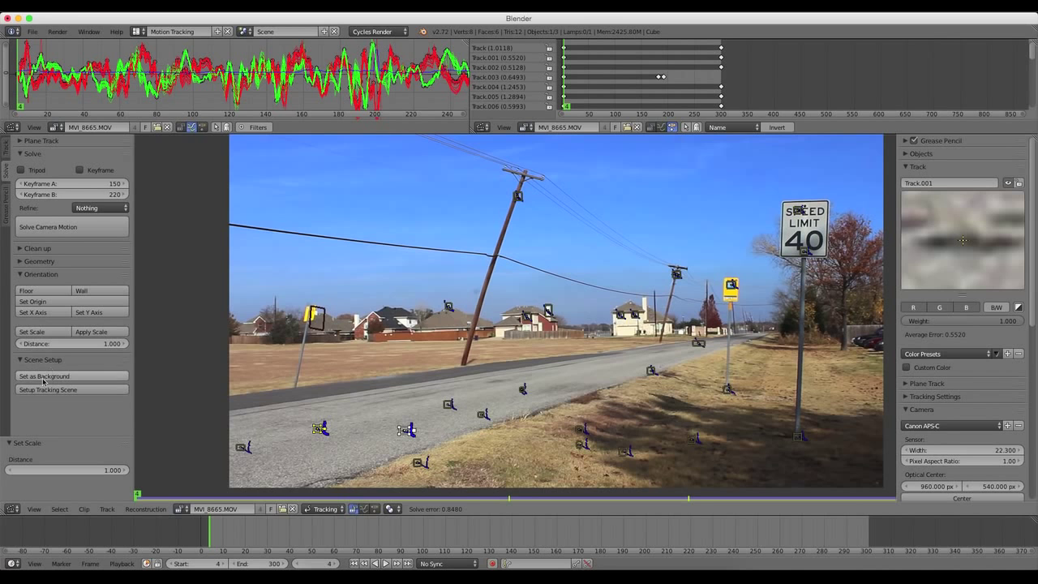
Step: Set up the tracking scene and check it through the camera in the Default layout, scrubbing to frame 86
left_click(72, 389)
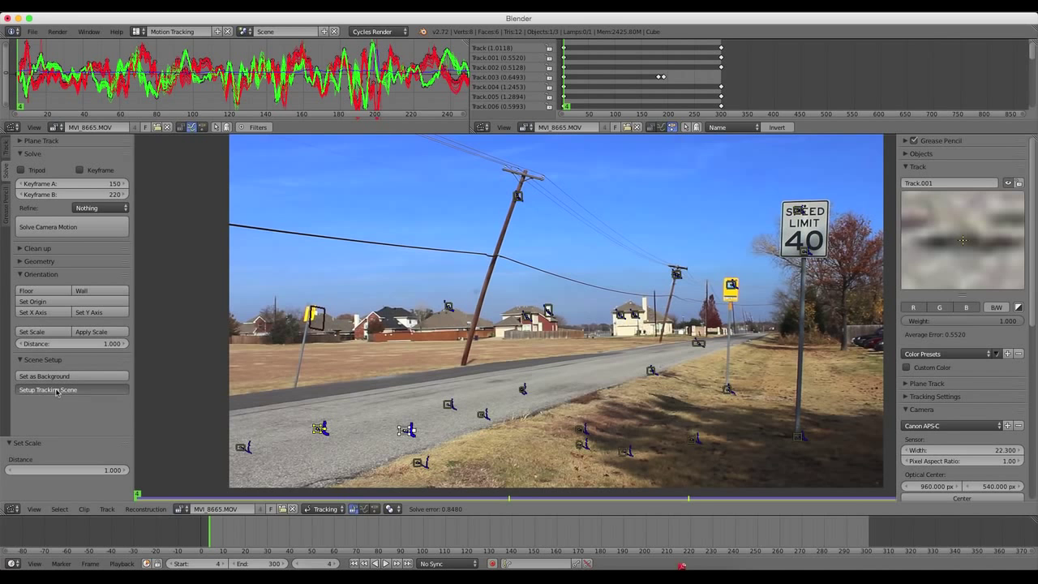
left_click(139, 31)
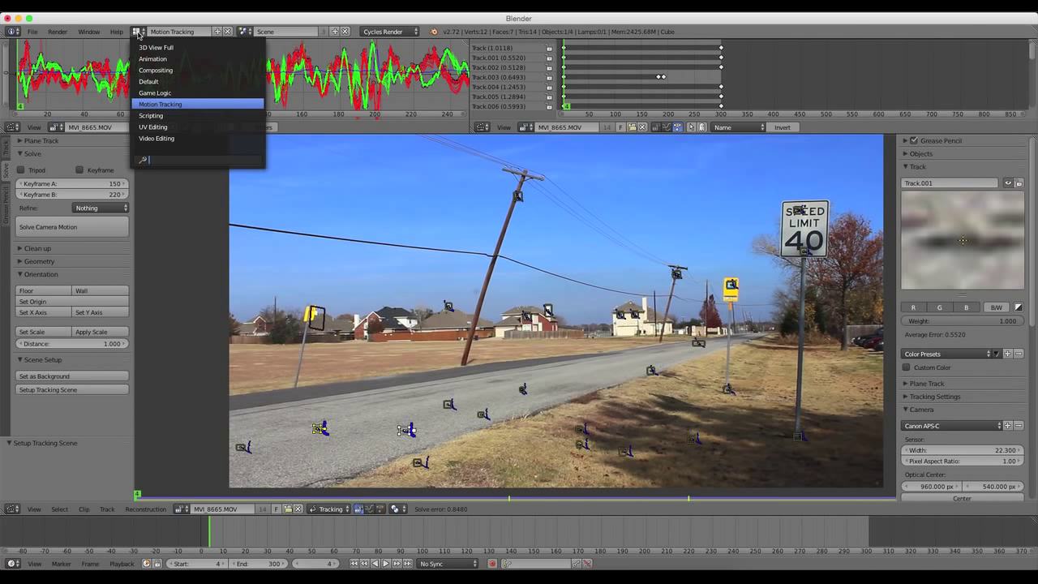
left_click(150, 81)
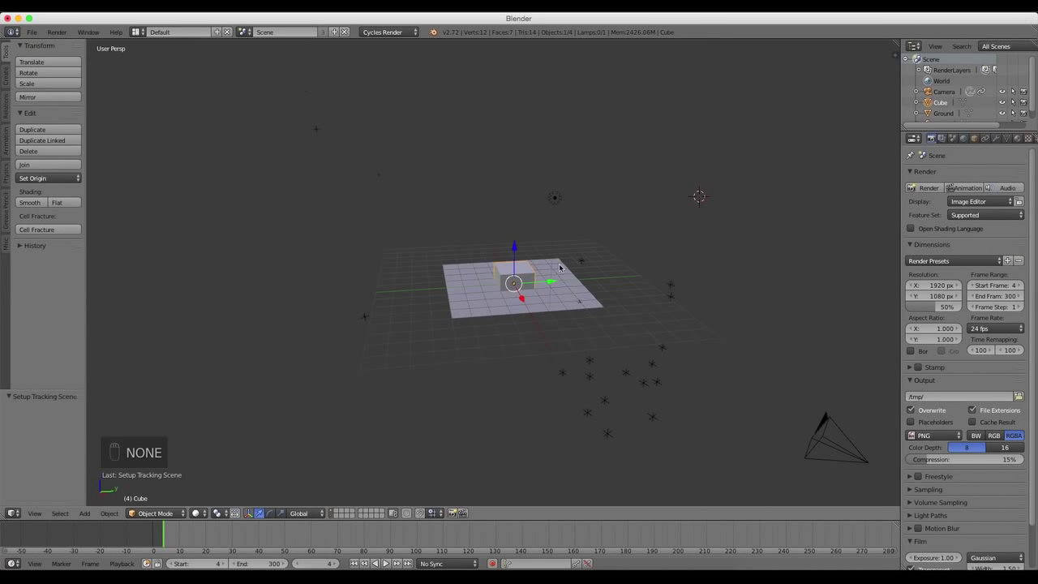
key("KP_0")
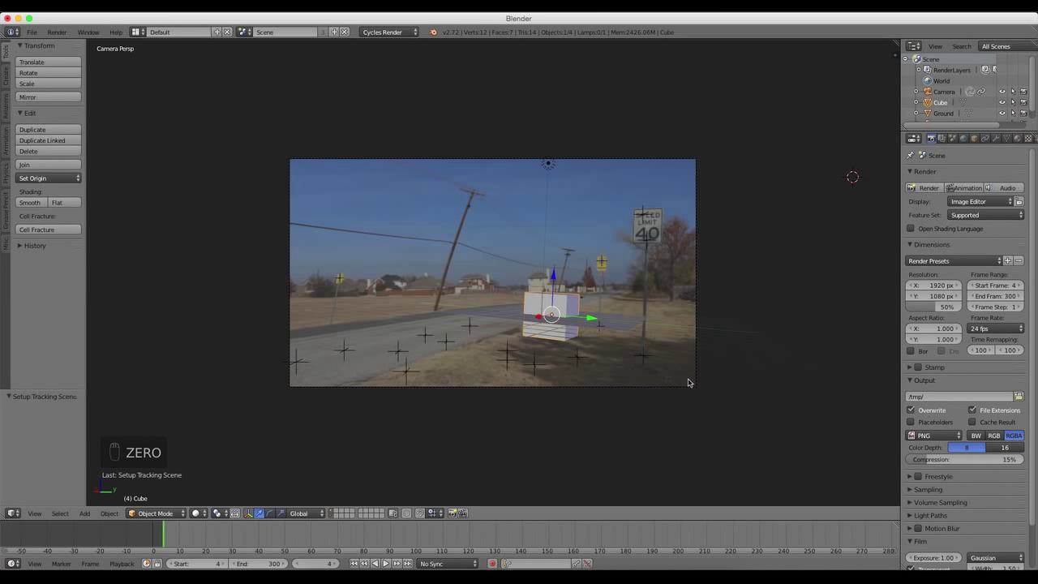
left_click_drag(218, 531, 380, 529)
left_click(332, 515)
left_click(331, 517, "shift")
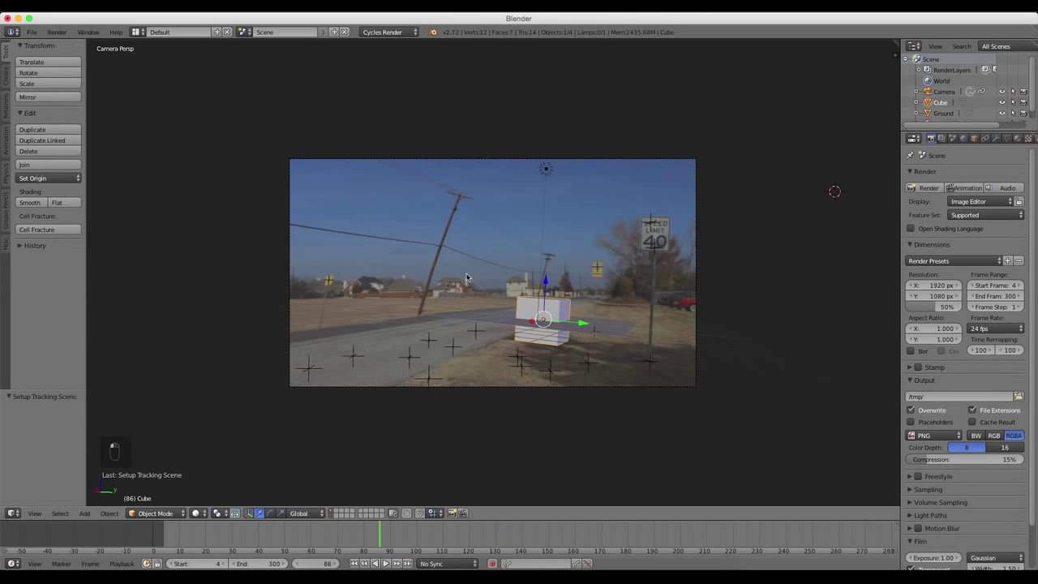
Step: Switch to the Compositing layout and move the Movie Clip and Background Render Layers nodes outward from the rest of the node tree
left_click(138, 32)
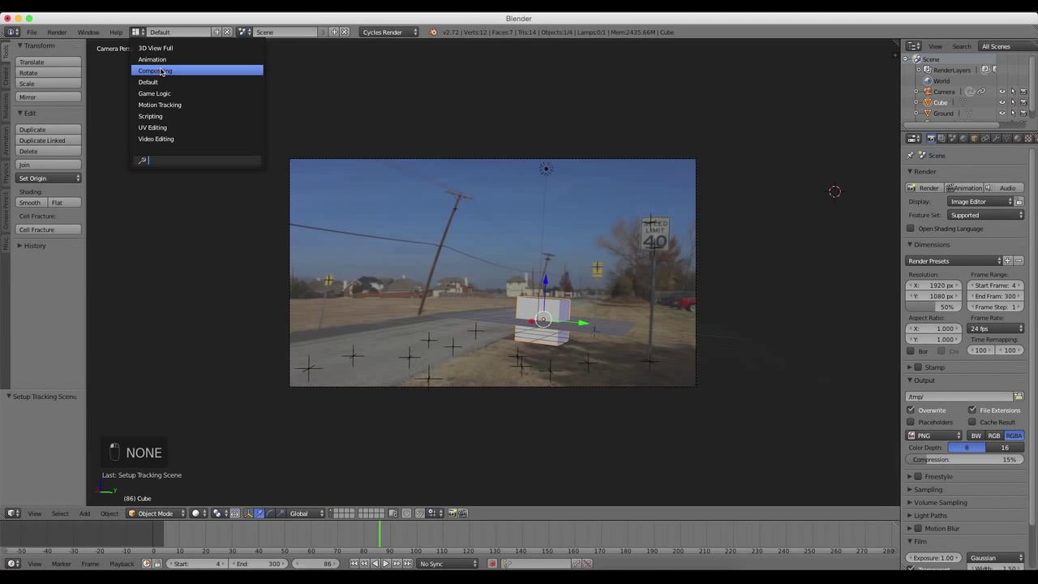
left_click(162, 69)
scroll(512, 217, "down", 8)
middle_click_drag(516, 240, 471, 98)
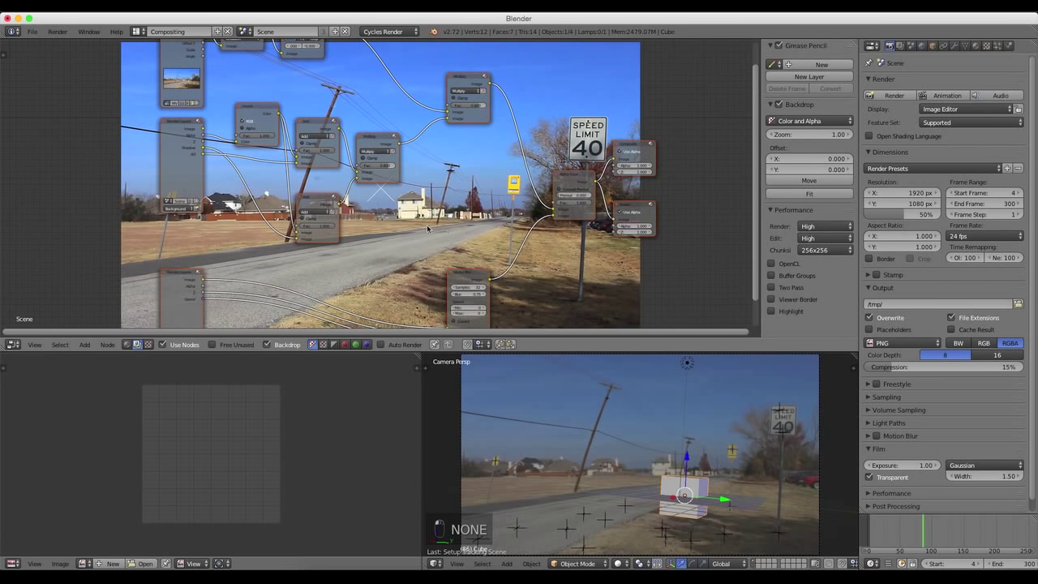
scroll(446, 191, "down", 4)
middle_click_drag(339, 156, 334, 176)
scroll(333, 176, "down", 1)
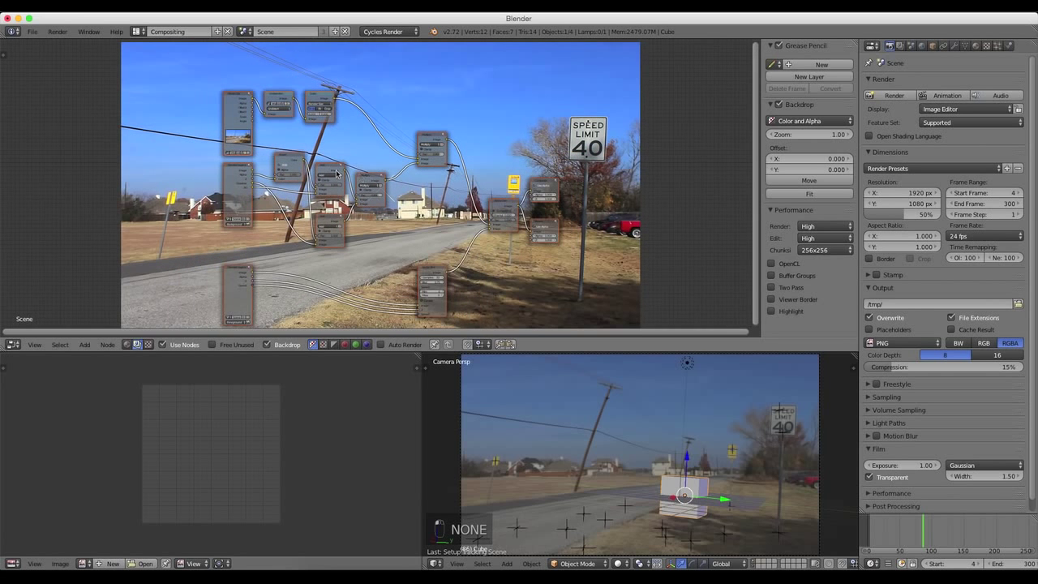
scroll(327, 178, "up", 3)
scroll(327, 178, "up", 1)
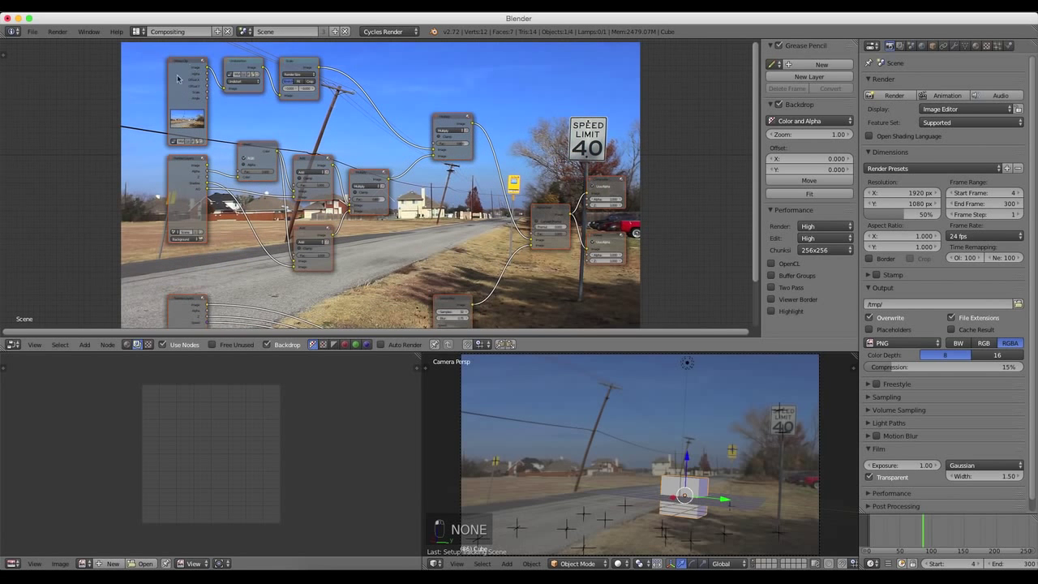
left_click_drag(183, 65, 159, 63)
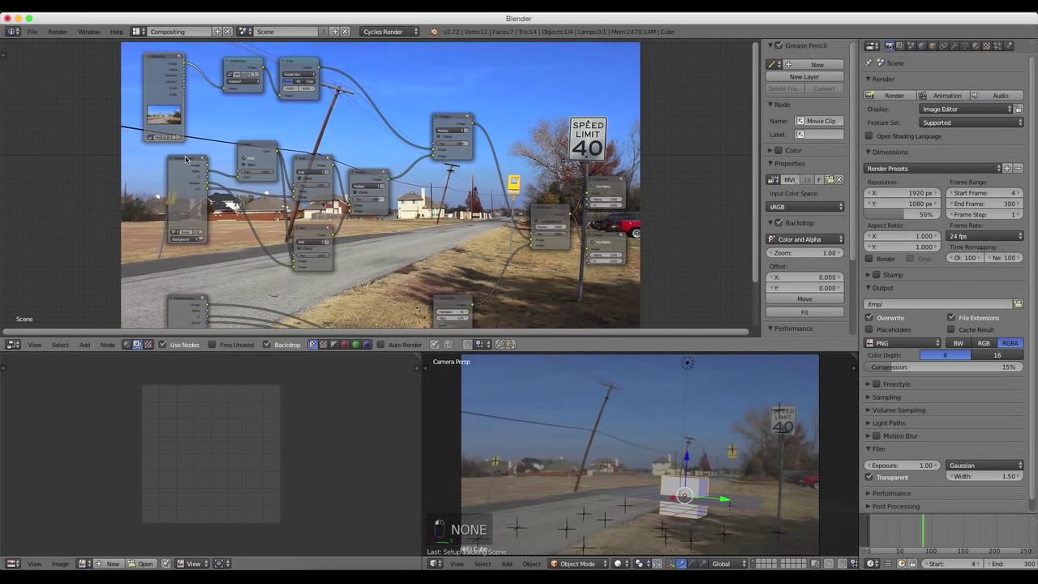
left_click_drag(193, 159, 173, 160)
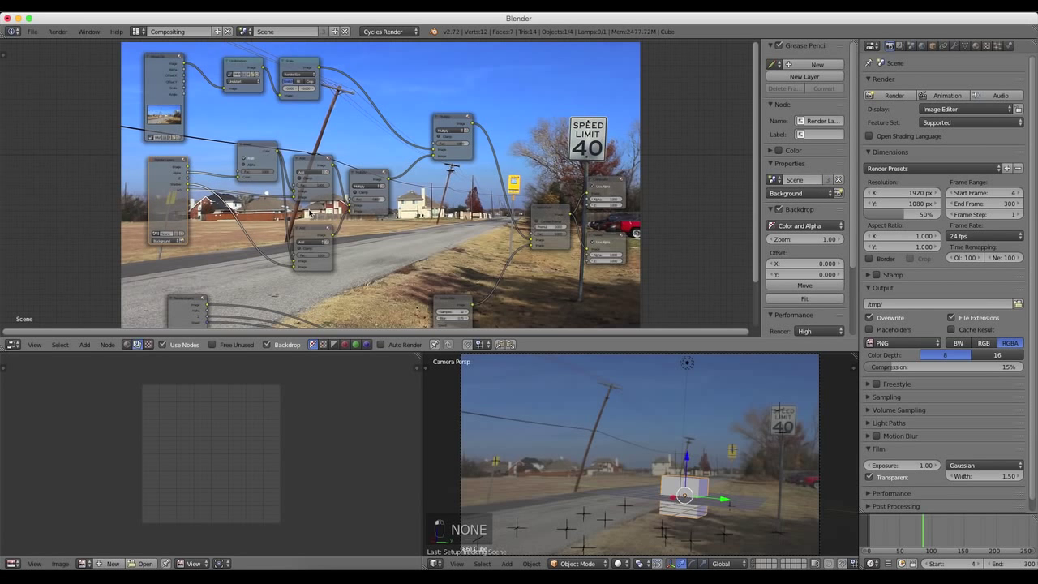
Step: Move the Foreground Render Layers node slightly outward from the rest of the compositing node tree
scroll(311, 213, "down", 1)
middle_click_drag(416, 251, 458, 186)
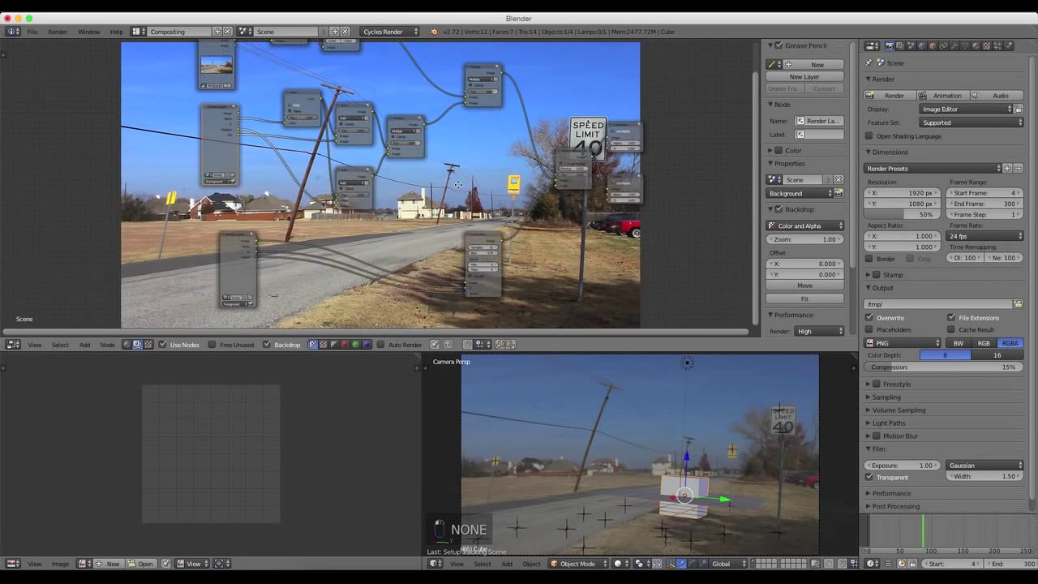
left_click_drag(235, 233, 219, 239)
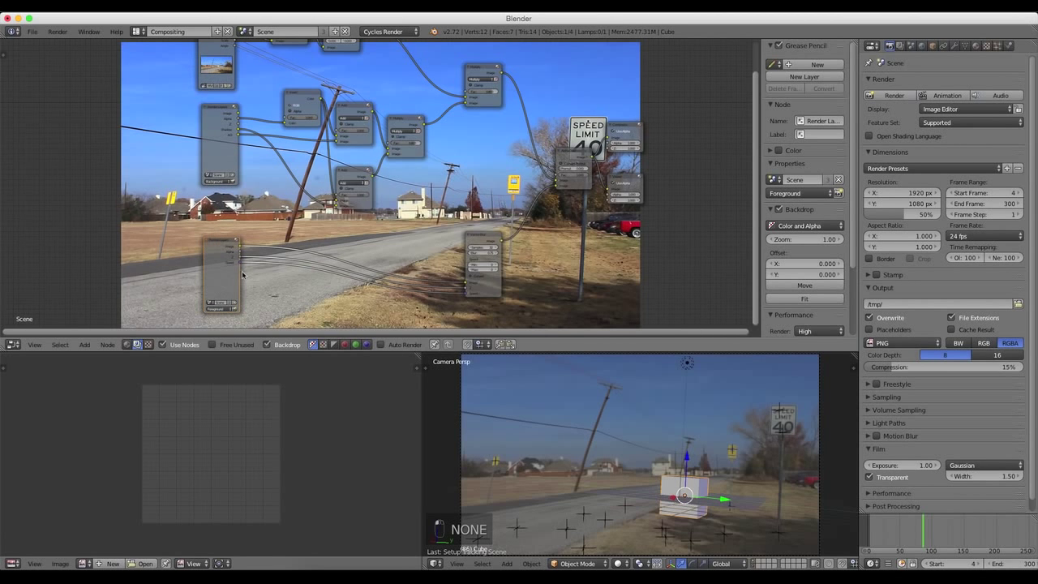
scroll(243, 264, "up", 1)
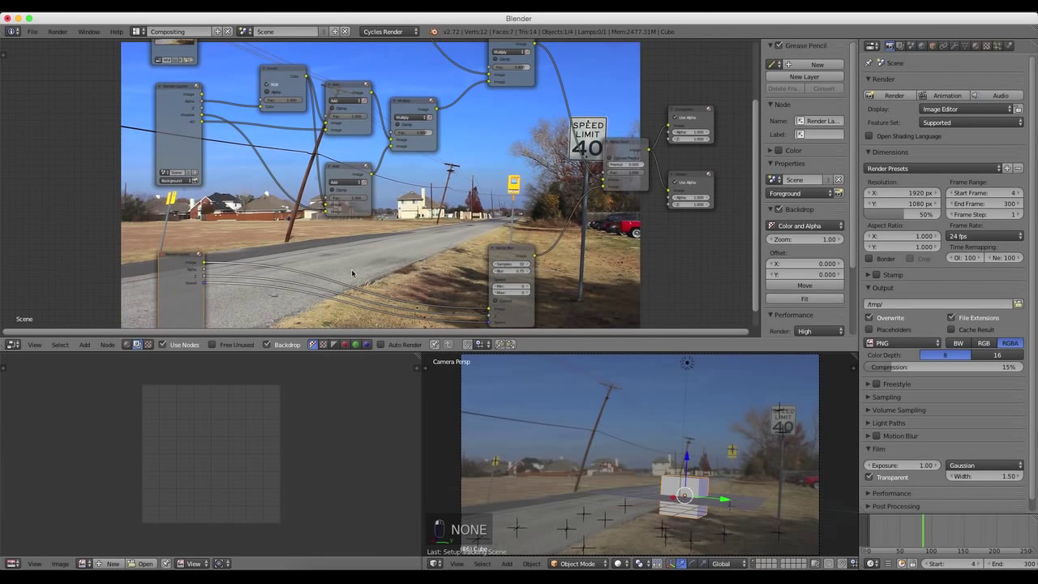
scroll(523, 259, "down", 3)
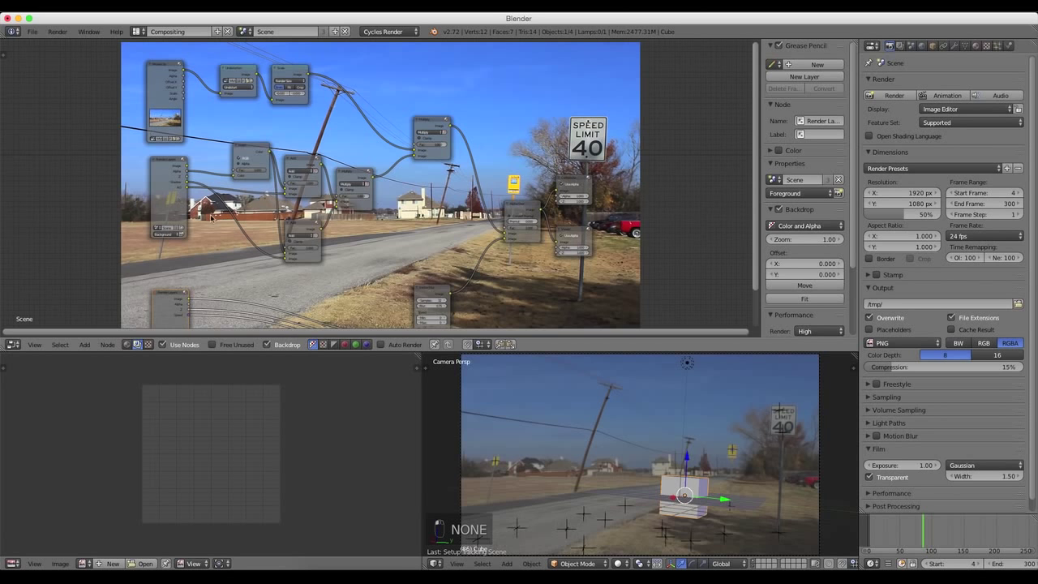
Step: Switch to the Default layout and return to the start frame 4
left_click(136, 30)
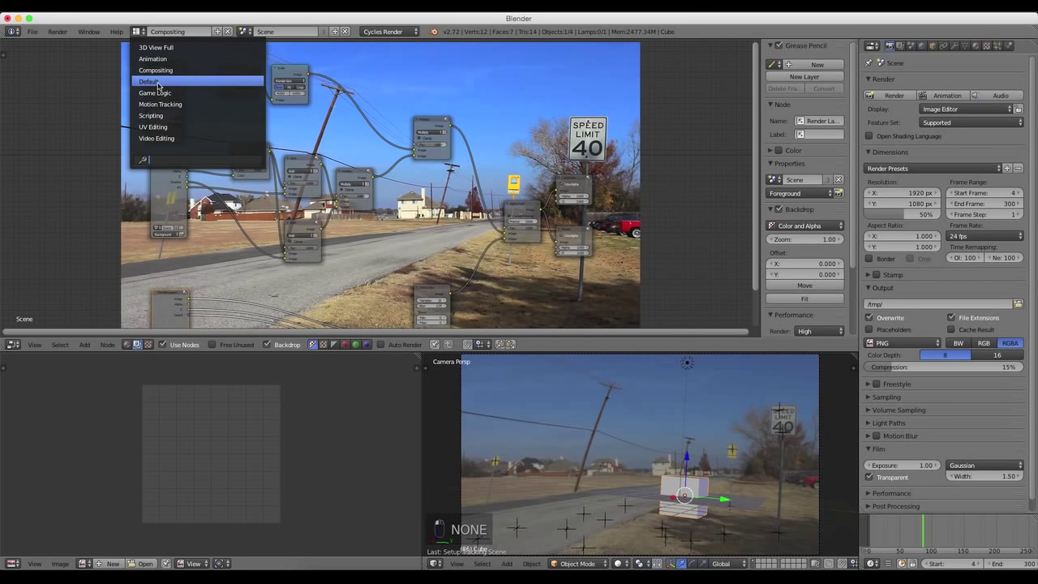
left_click(161, 84)
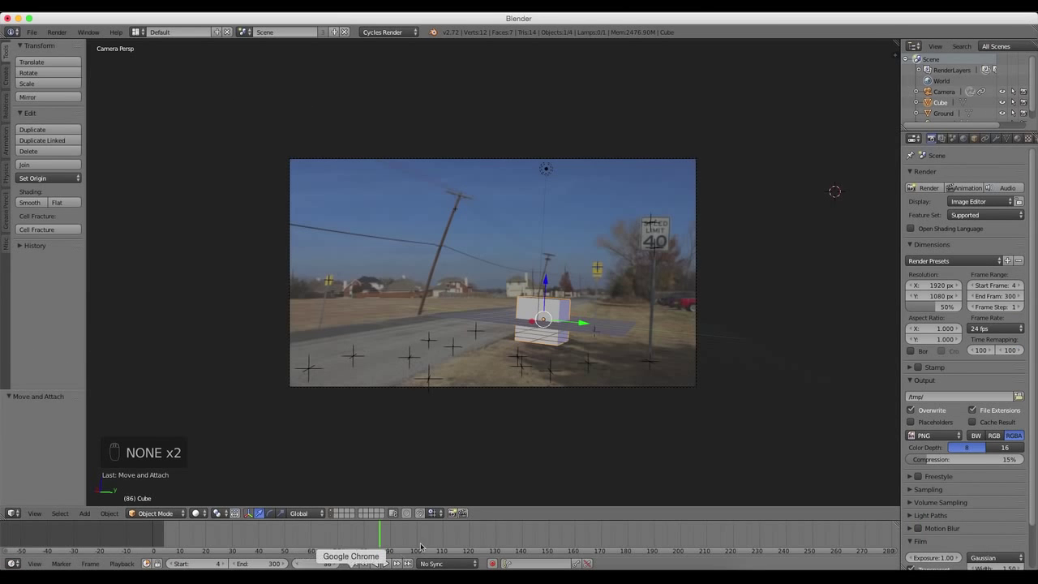
left_click(354, 563)
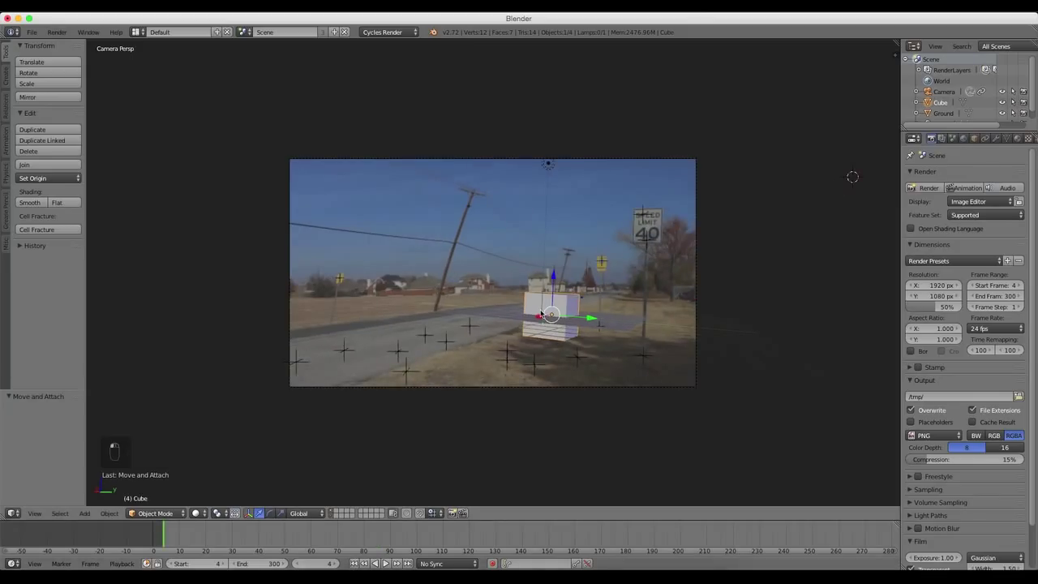
Step: In Edit Mode, move the Ground plane's edge nearest the camera about 10.15 units along X so it covers the foreground
right_click(516, 321)
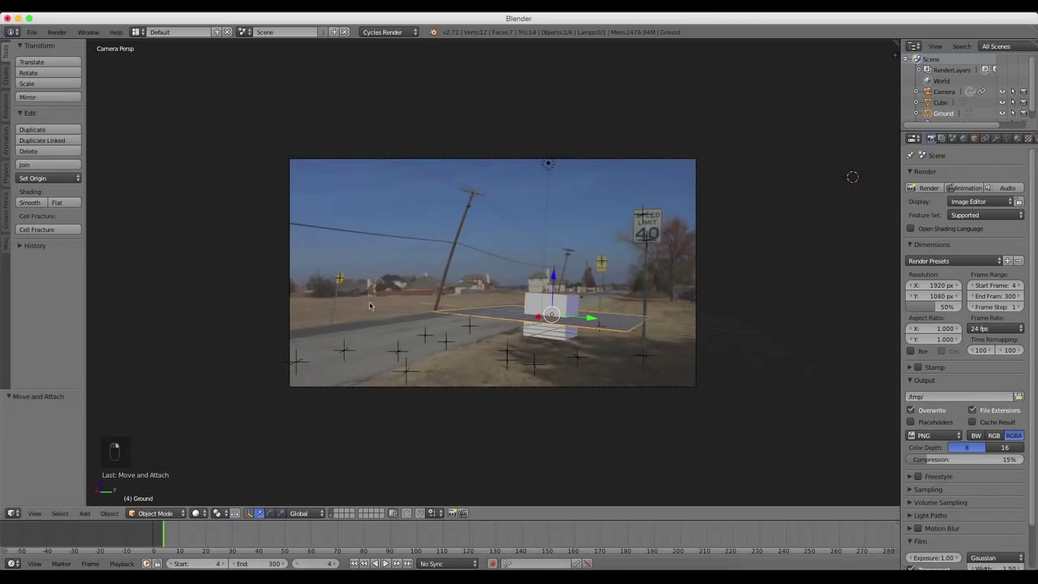
key("Tab")
key("Tab")
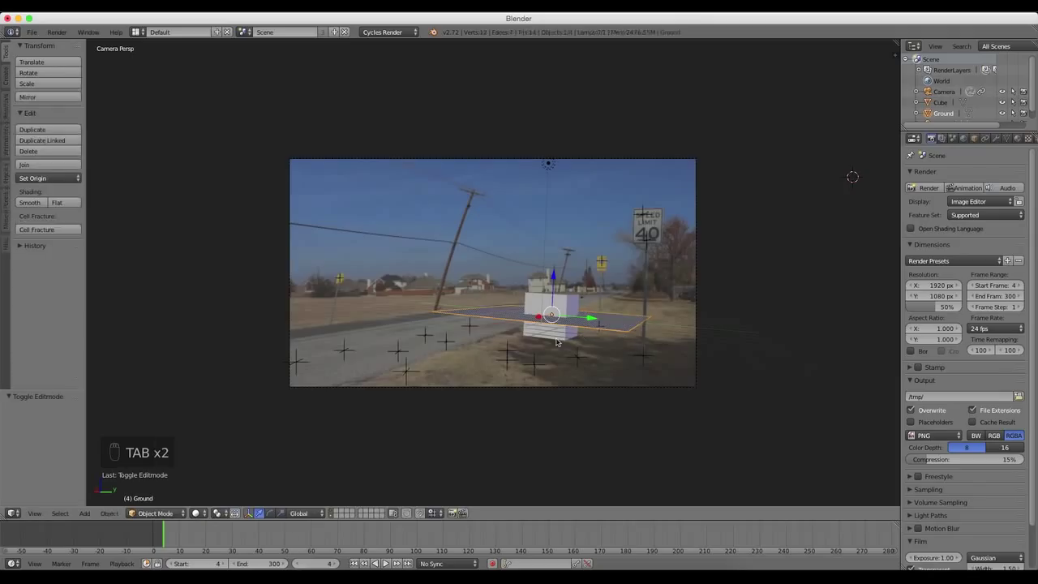
key("Tab")
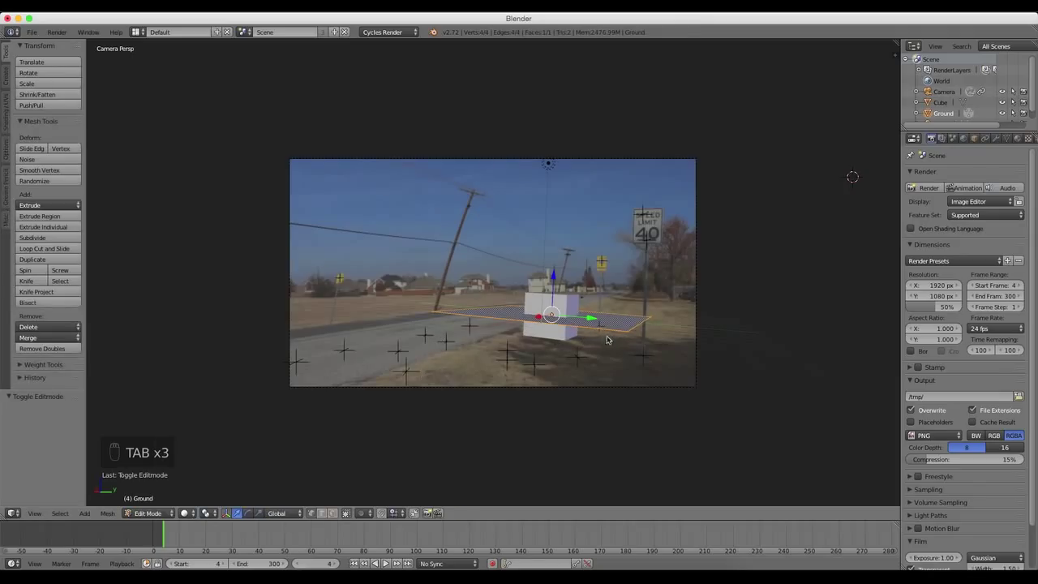
right_click(623, 334)
right_click(445, 318, "shift")
left_click_drag(491, 326, 187, 438)
Step: Widen the Ground plane by moving its +Y edge about 3.52 and its opposite edge about -4.03 along Y, and return to Object Mode
right_click(649, 333)
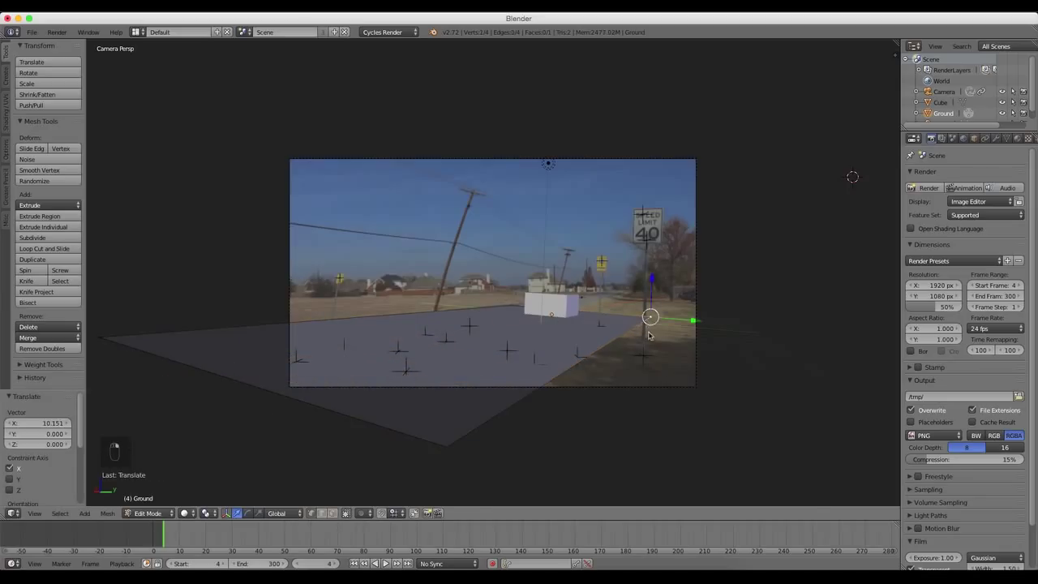
right_click(446, 451, "shift")
left_click_drag(659, 344, 802, 394)
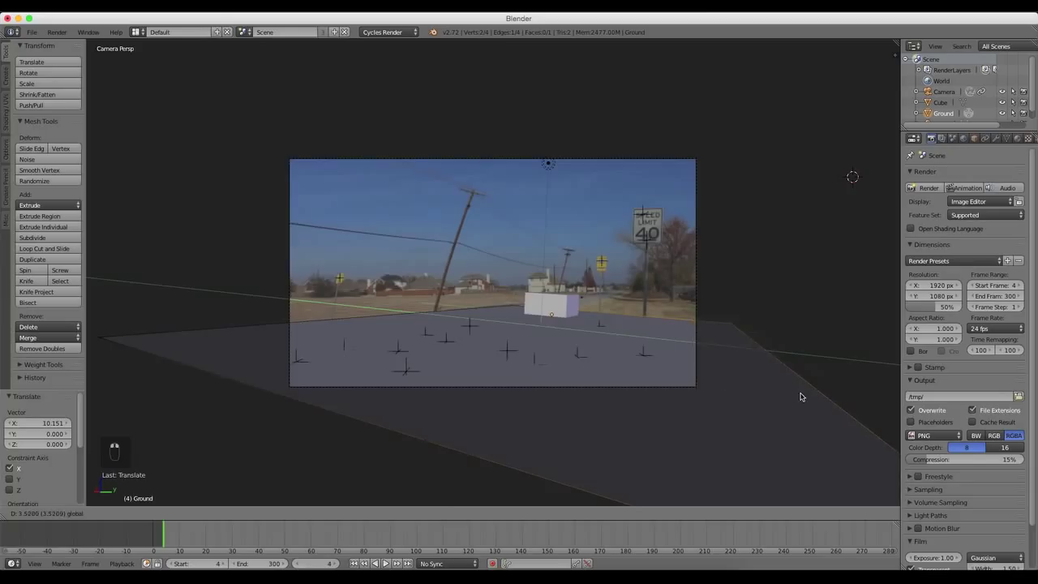
right_click(523, 306)
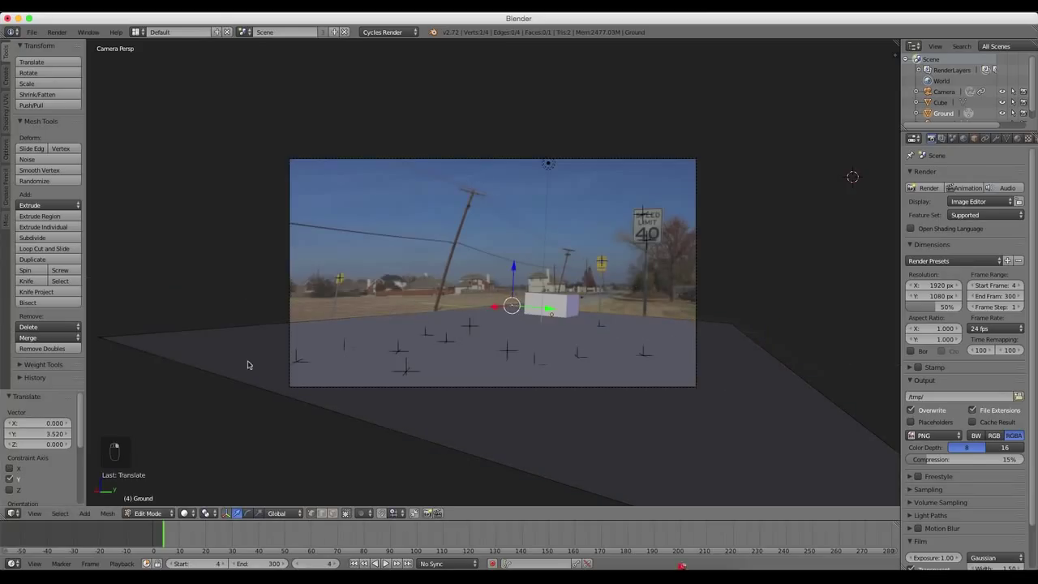
right_click(106, 340, "shift")
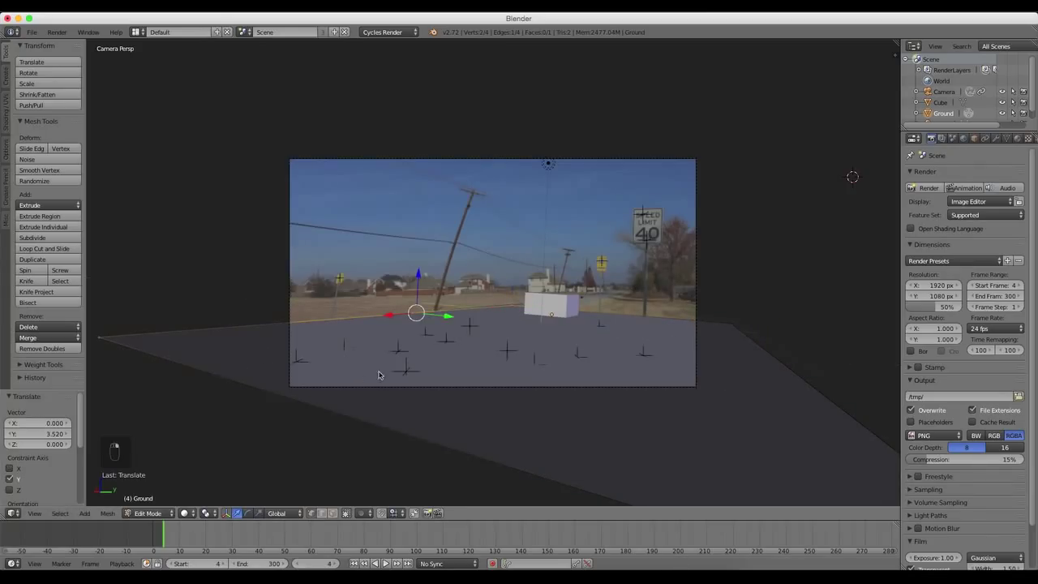
left_click_drag(447, 318, 378, 308)
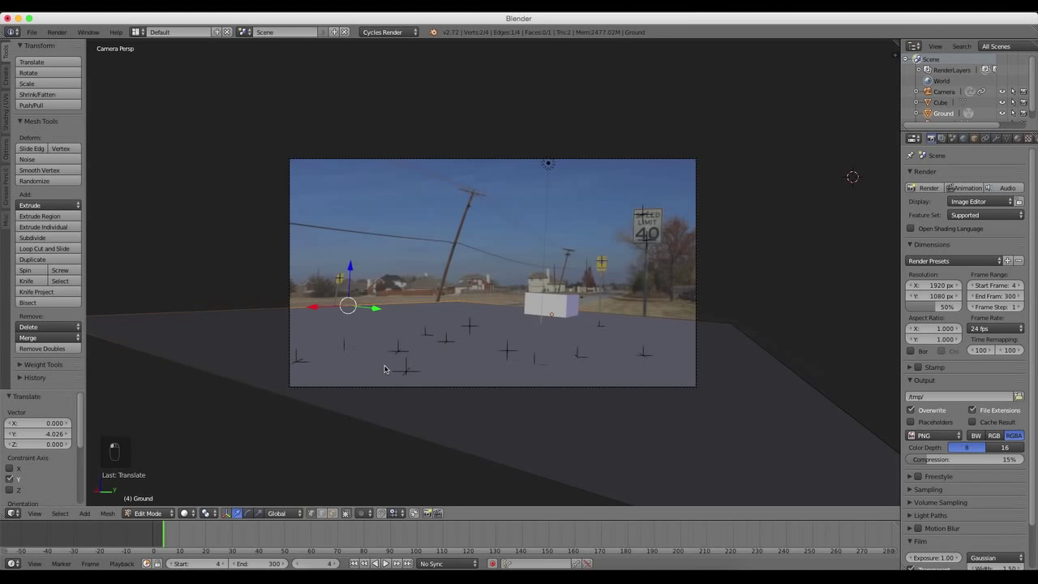
key("1")
key("Tab")
Step: Examine how the tracked markers line up with the Ground plane in the orthographic front view
key("1")
key("2")
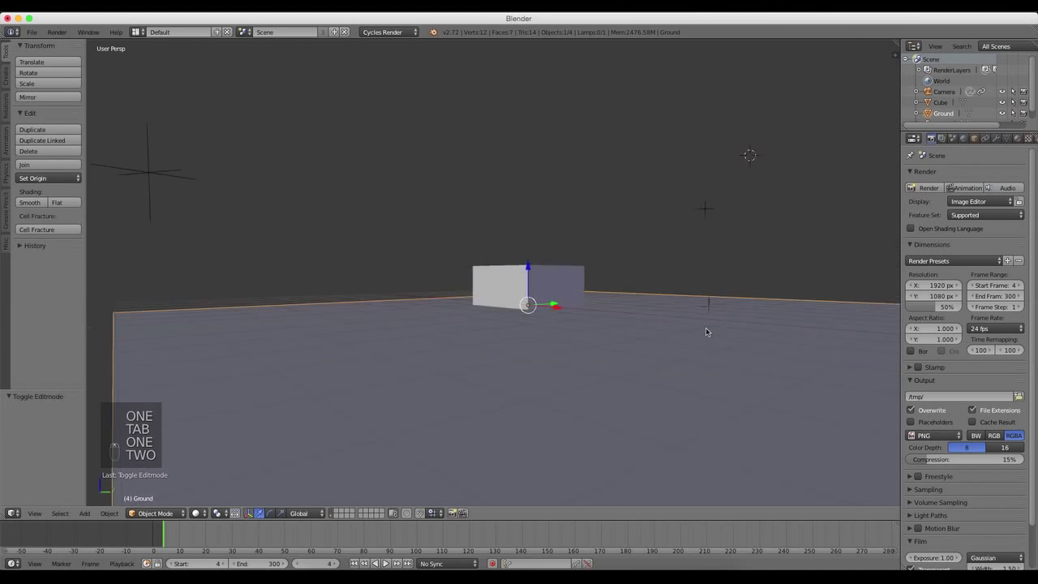
key("3")
key("7")
key("1")
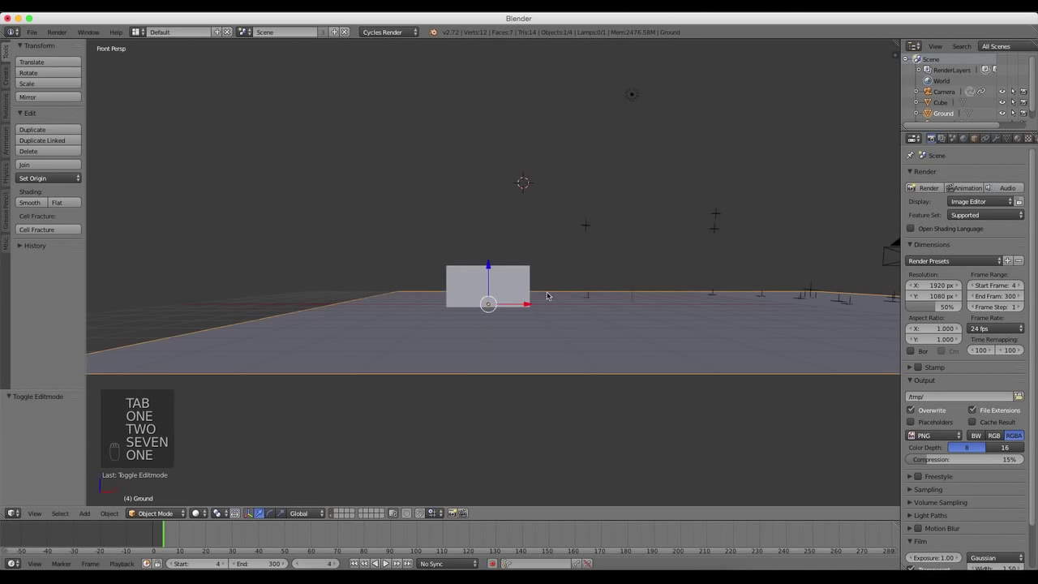
key("5")
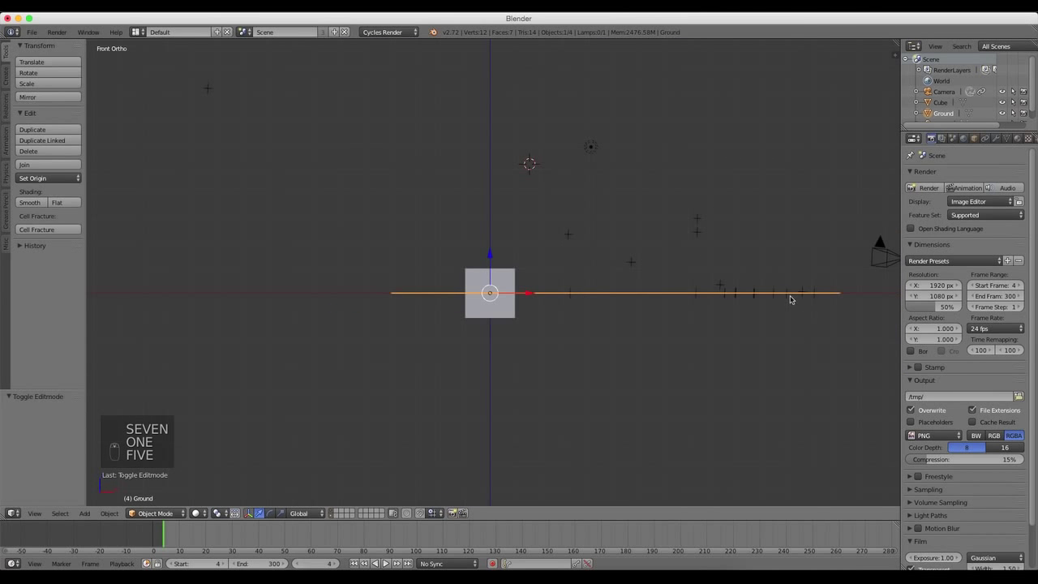
middle_click_drag(791, 299, 592, 297, "shift")
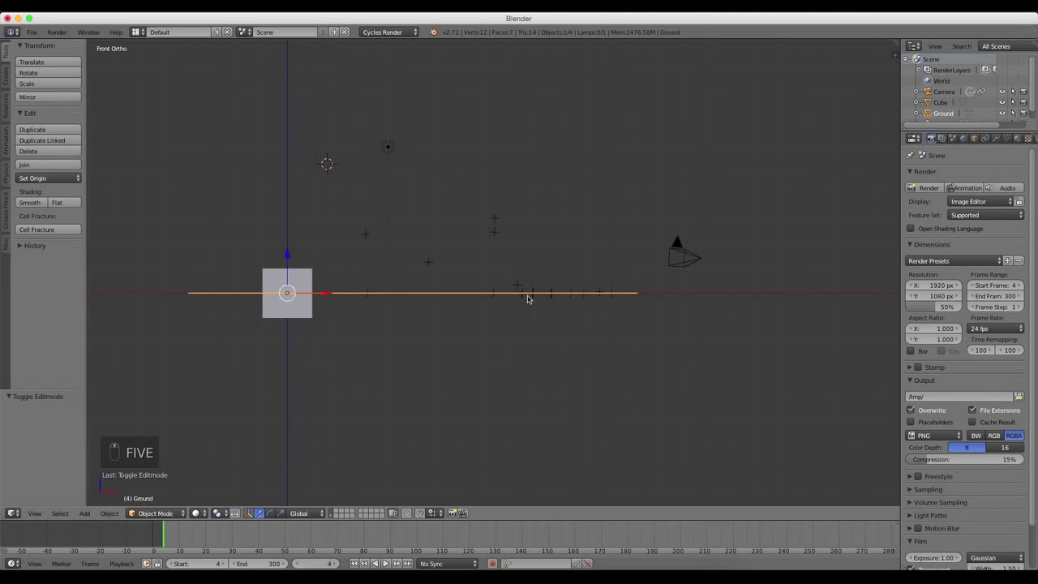
scroll(527, 299, "up", 3)
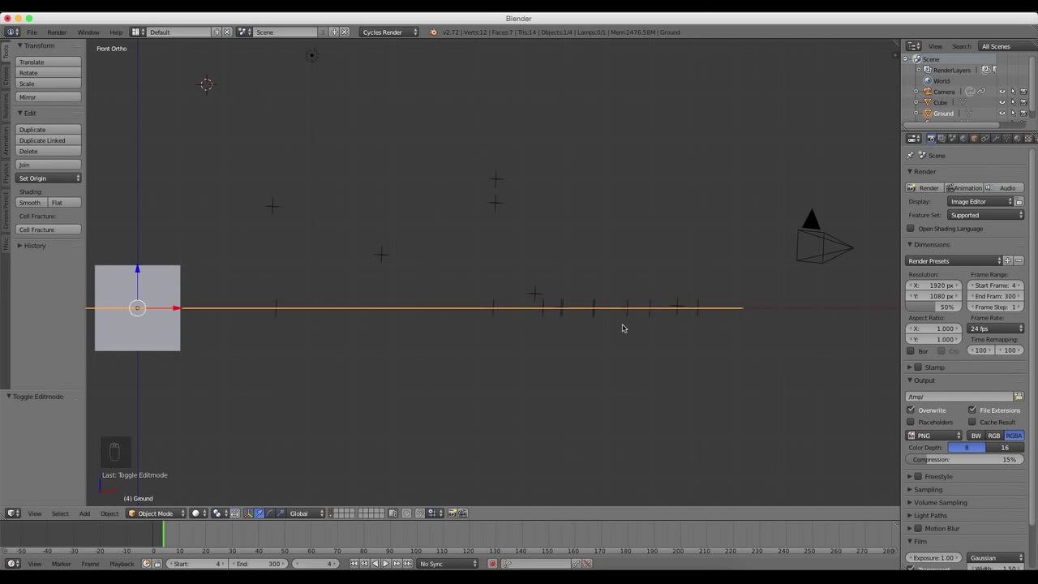
Step: Play and scrub the shot through the camera to check the Ground plane's tracking, and return to frame 4
key("KP_0")
key("alt+a")
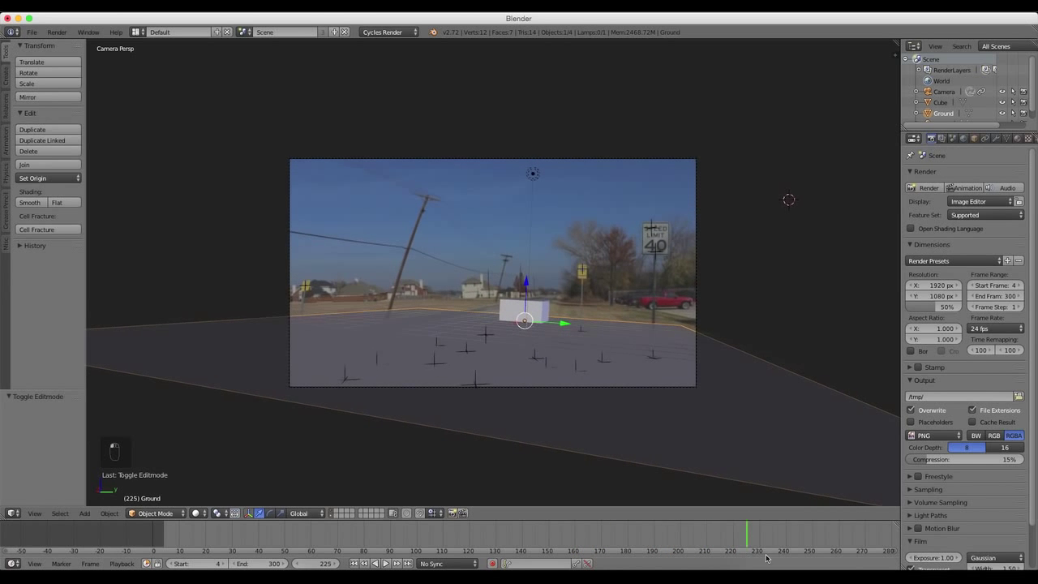
left_click(623, 534)
left_click_drag(623, 534, 244, 535)
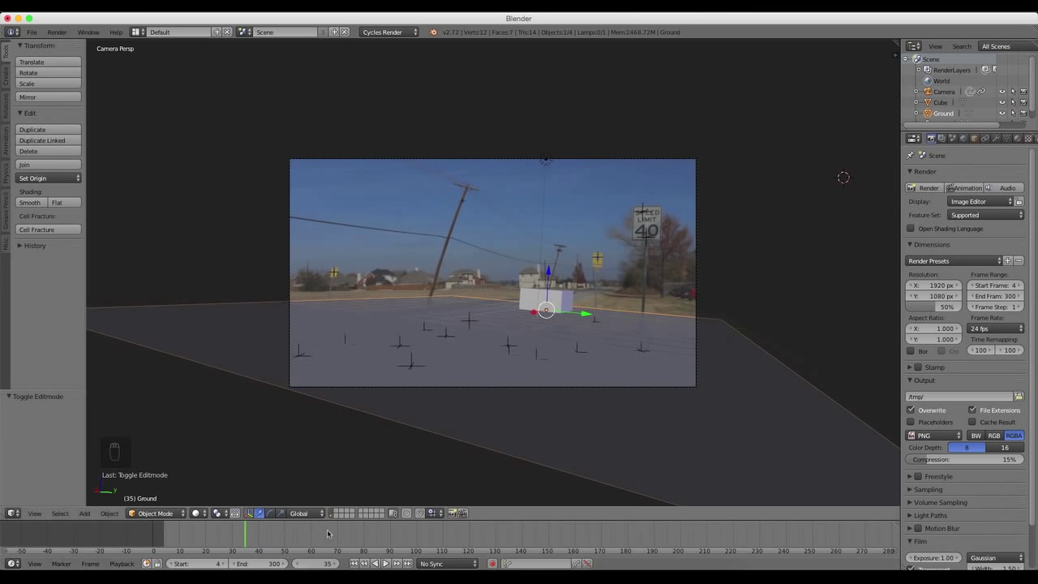
left_click(354, 563)
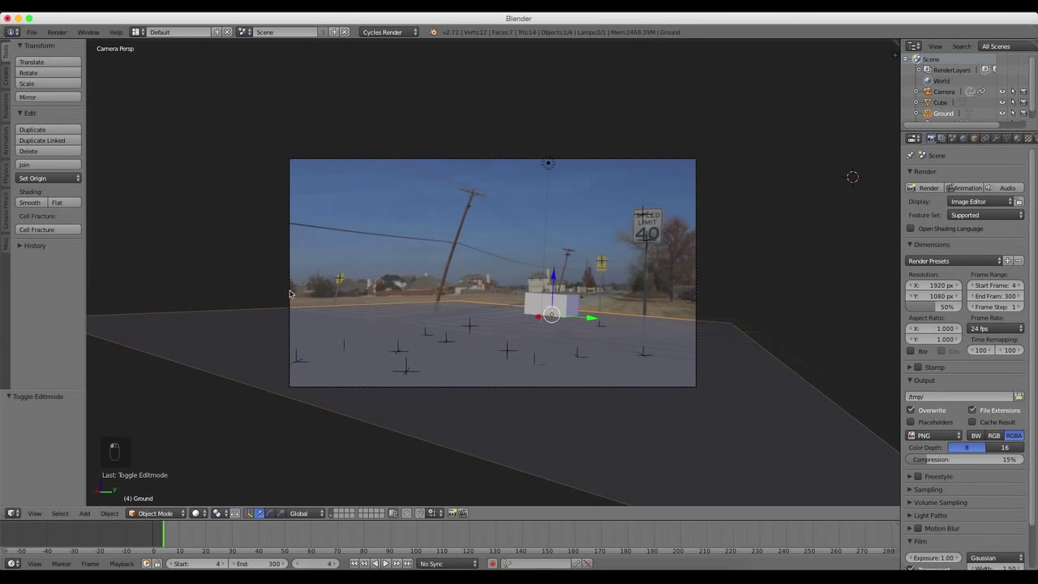
Step: In Edit Mode, move the Ground plane's far edge about -25.76 along X in the top view and check it through the camera
key("Tab")
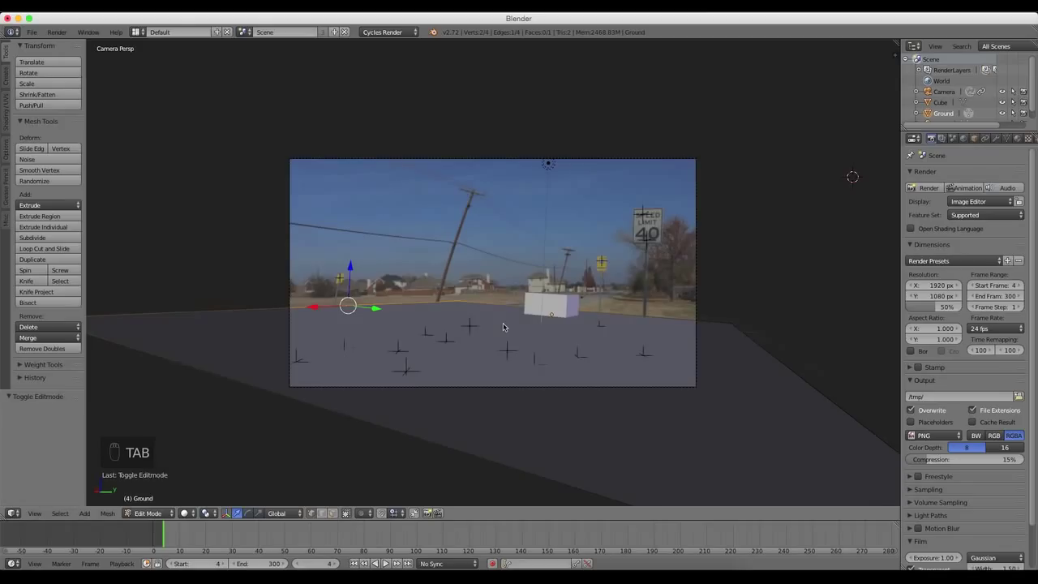
right_click(499, 318)
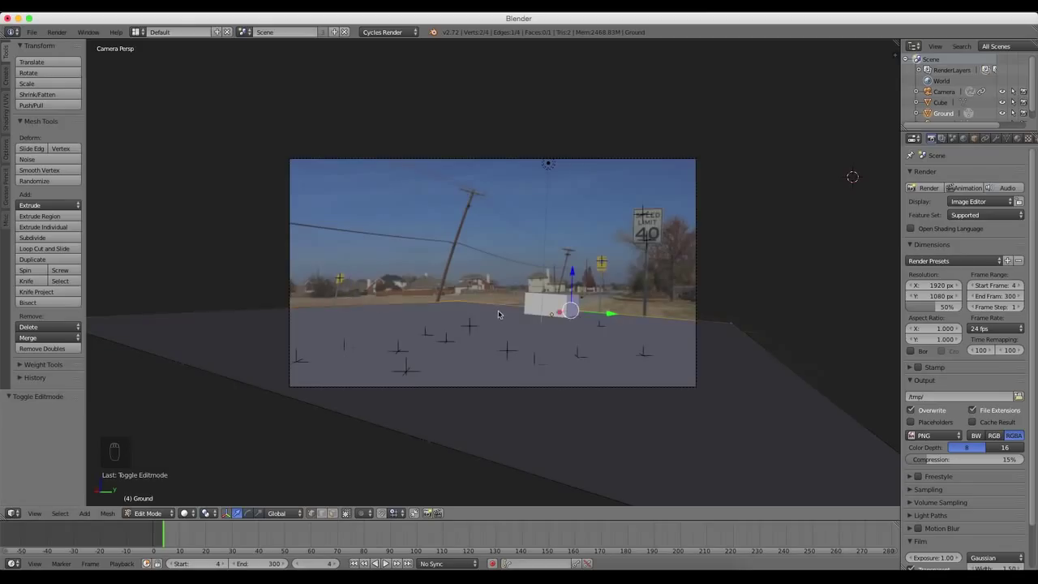
key("7")
scroll(523, 311, "down", 5)
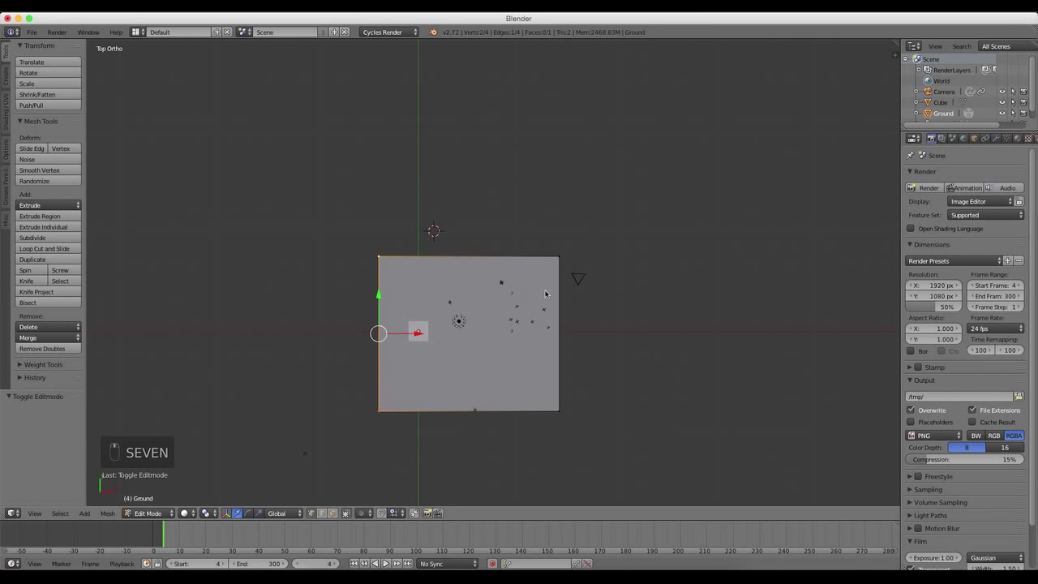
key("7")
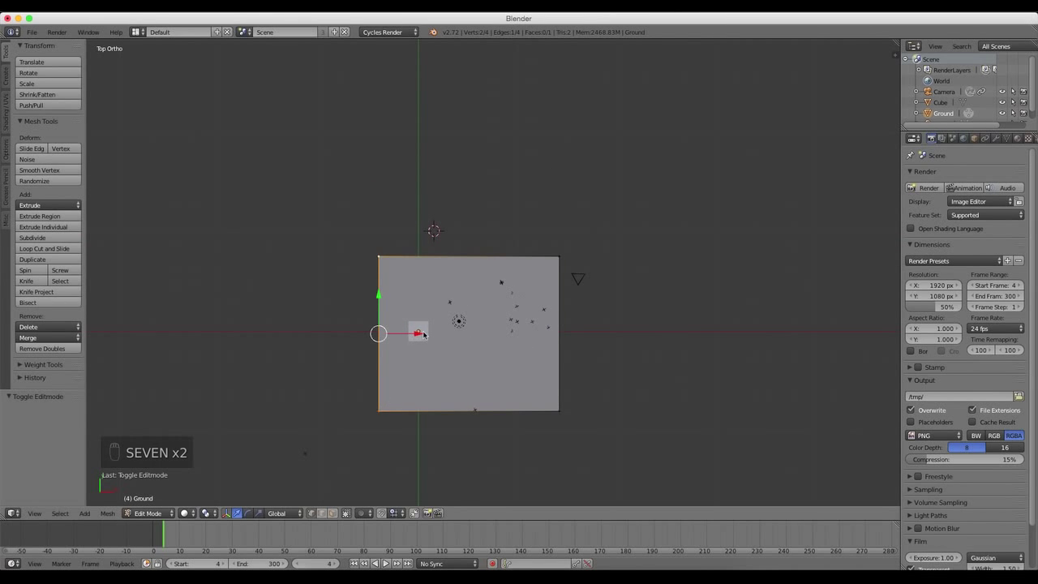
left_click_drag(423, 333, 167, 333)
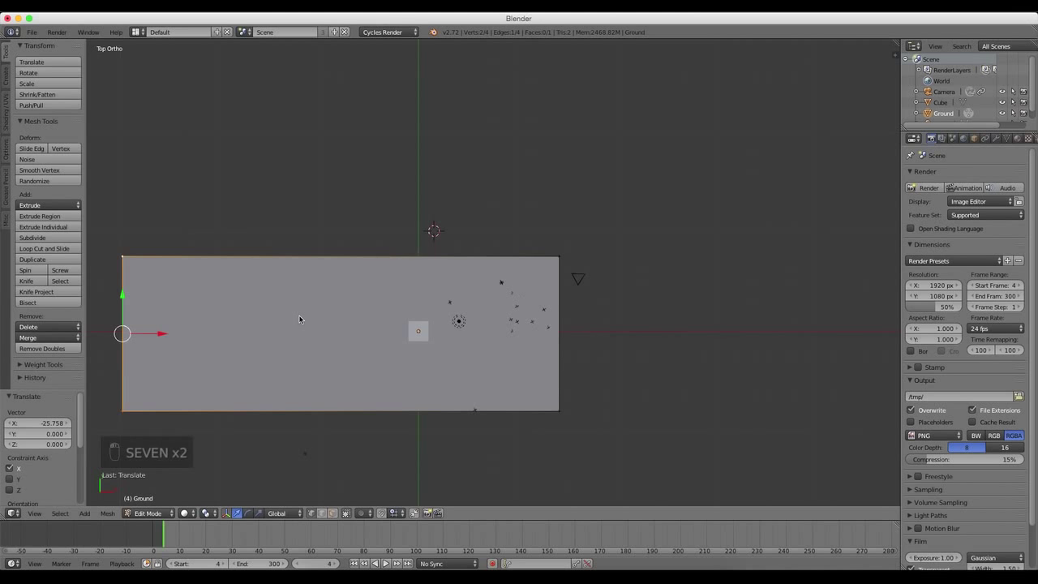
key("KP_0")
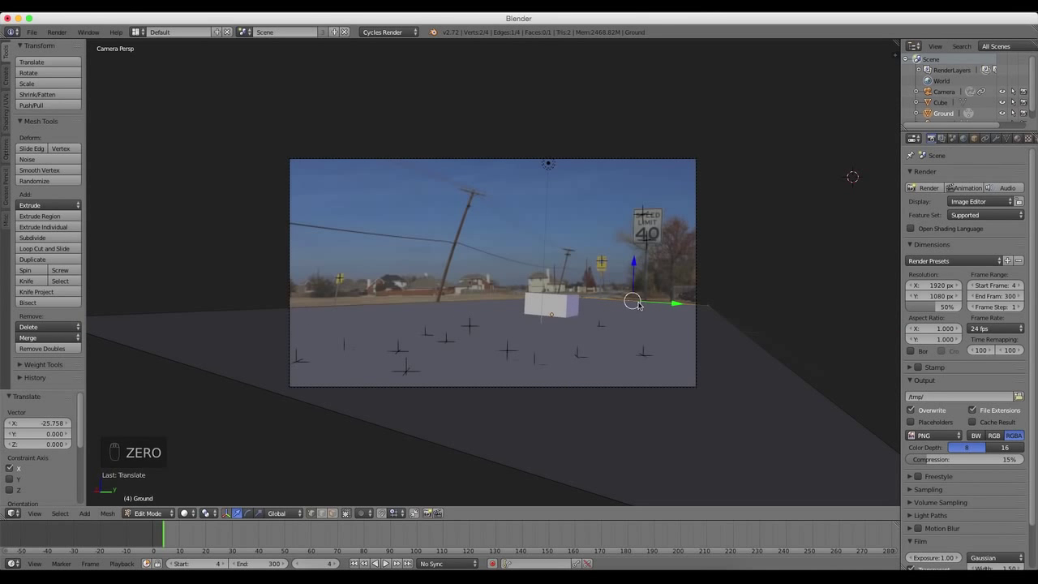
Step: Push the Ground plane's far edge farther out along negative X and shift it about -5.41 and another -7.92 along Y
key("KP_7")
left_click_drag(349, 302, 214, 296)
left_click_drag(194, 261, 193, 288)
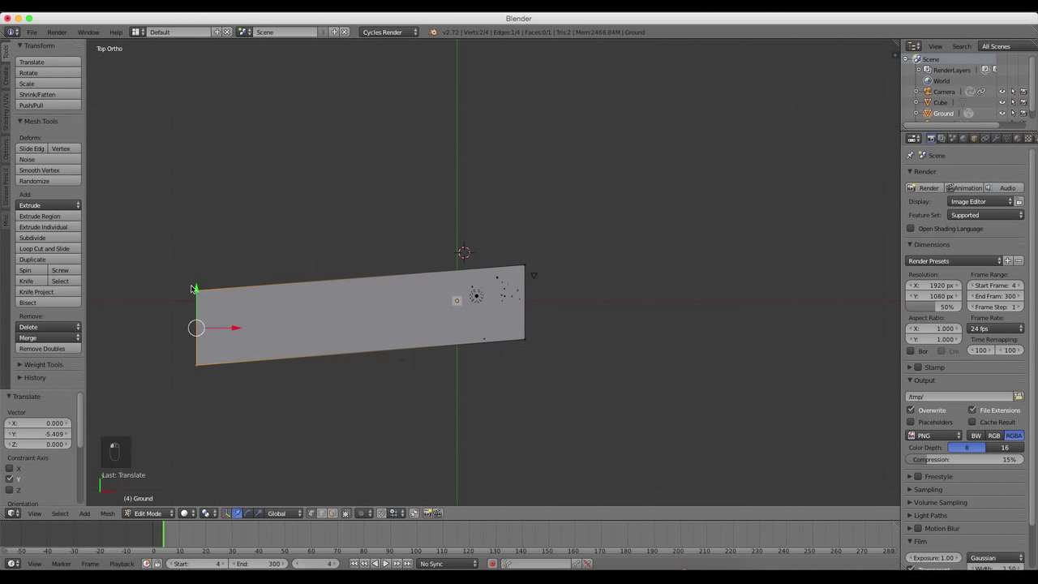
key("KP_0")
left_click_drag(653, 300, 612, 296)
Step: In the top view, move the Ground plane's long +Y edge outward along Y to widen the plane, and return to Object Mode
key("1")
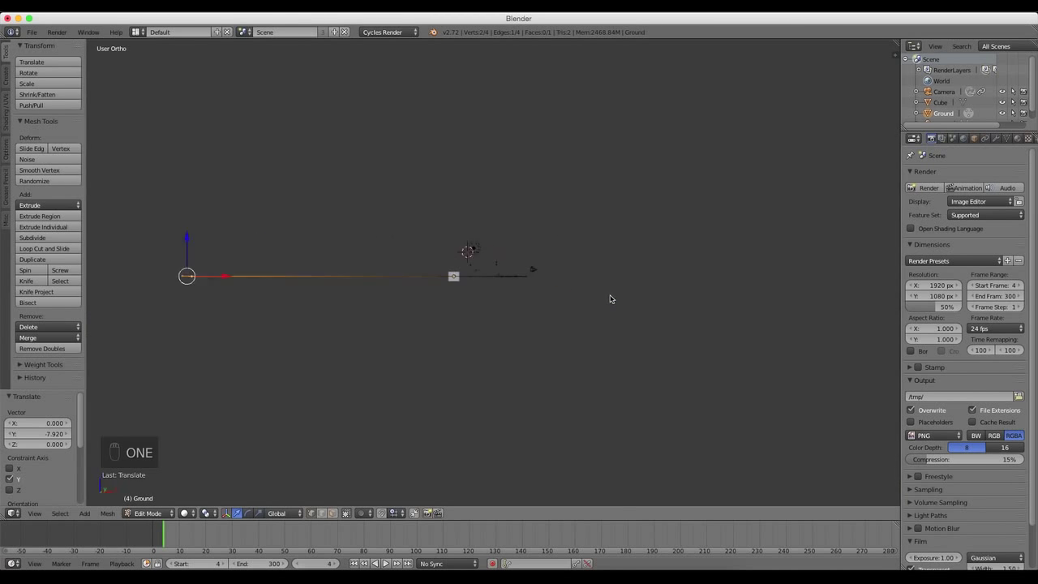
key("5")
key("7")
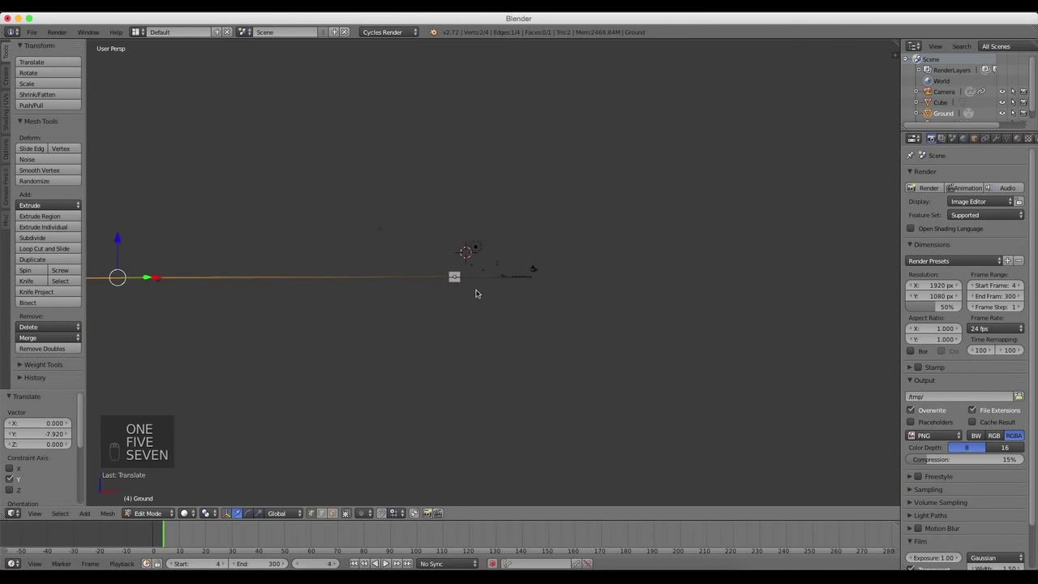
key("Tab")
key("Tab")
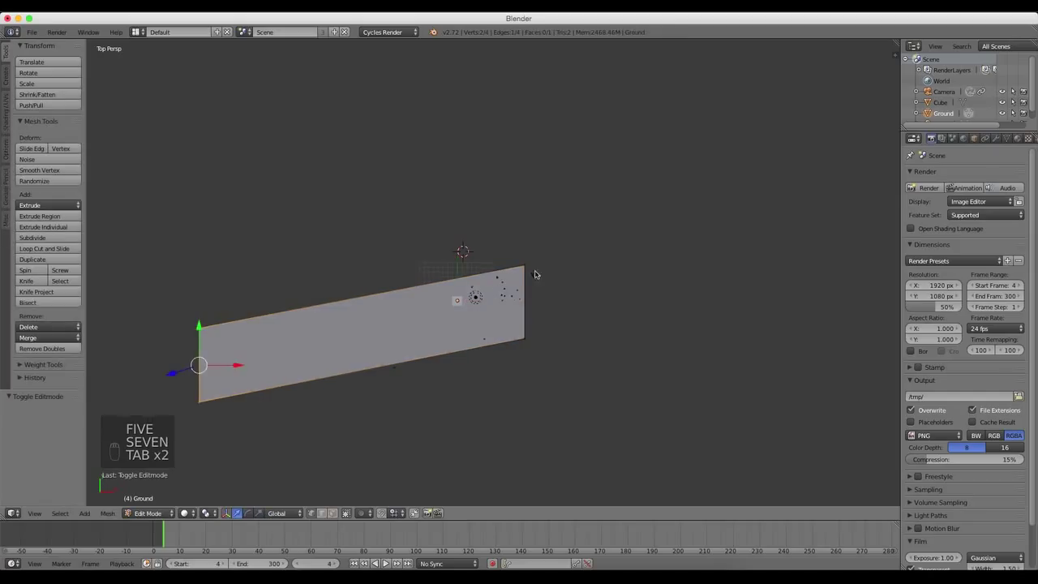
right_click(523, 266, "shift")
right_click(201, 328)
right_click(522, 265, "shift")
middle_click_drag(516, 261, 689, 288, "shift")
scroll(556, 302, "up", 2)
key("g")
key("y")
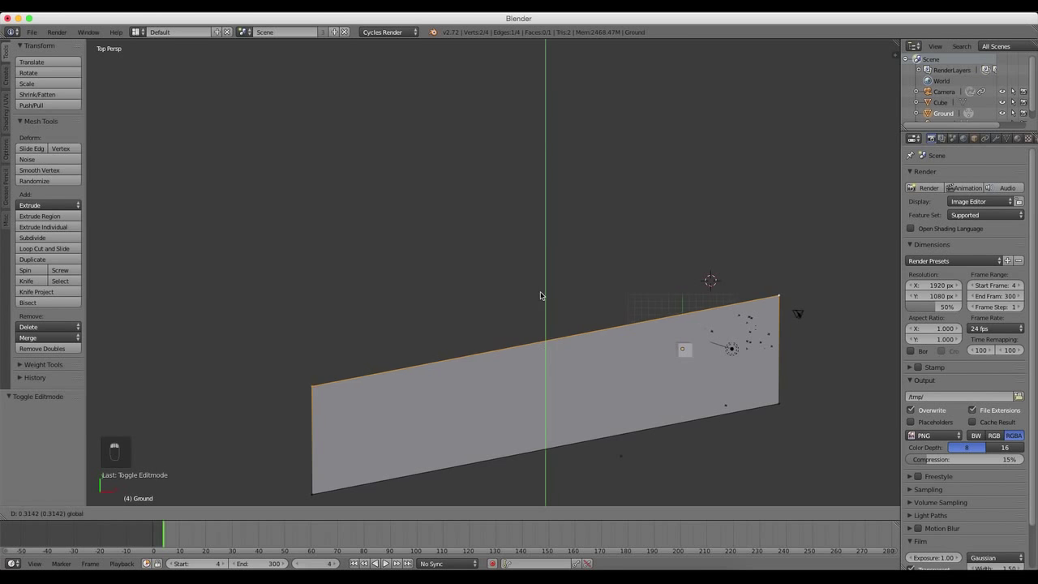
left_click(539, 236)
key("Tab")
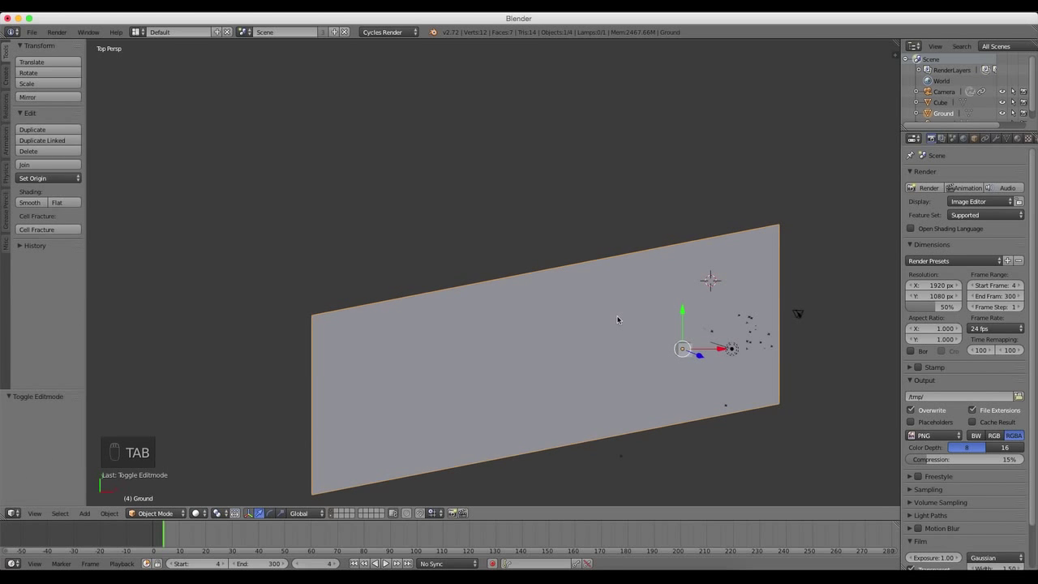
Step: Check the widened Ground plane's coverage through the camera and clear the selection in Object Mode
key("KP_0")
key("Tab")
key("Tab")
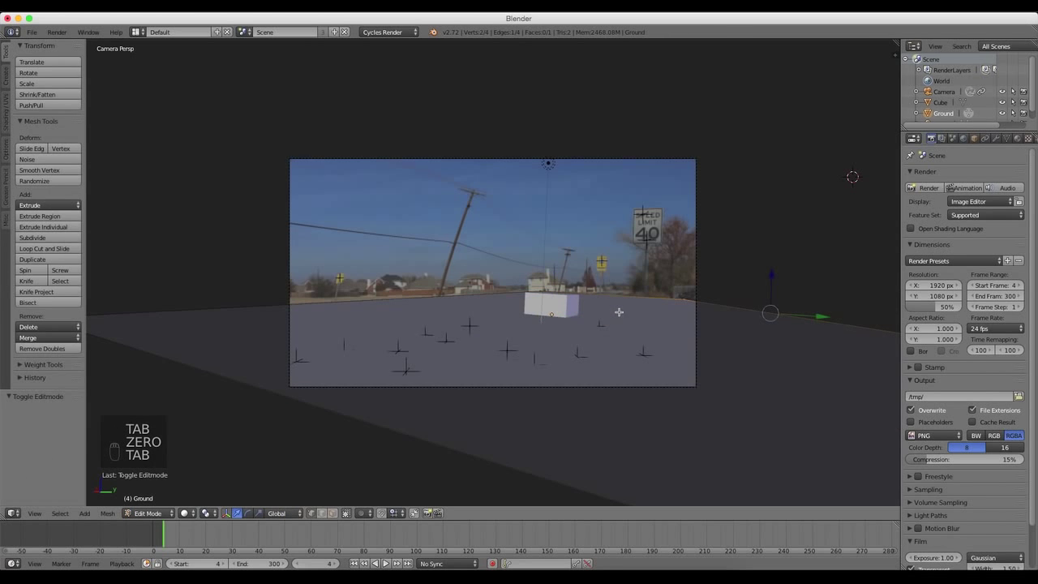
key("a")
key("a")
key("a")
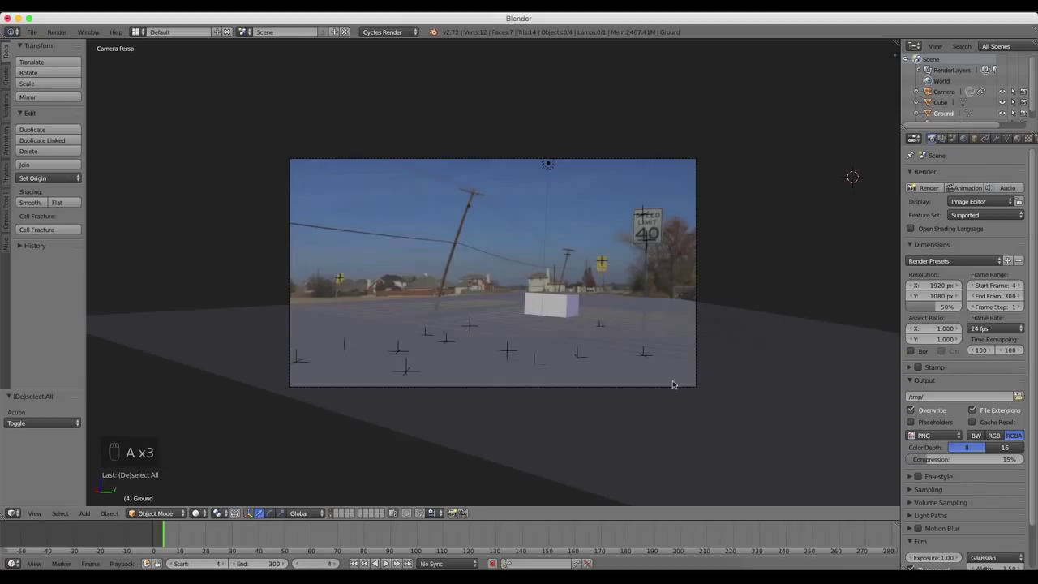
Step: Select the Ground plane, render frame 4 to inspect the composite with the cube, and close the render
right_click(523, 442)
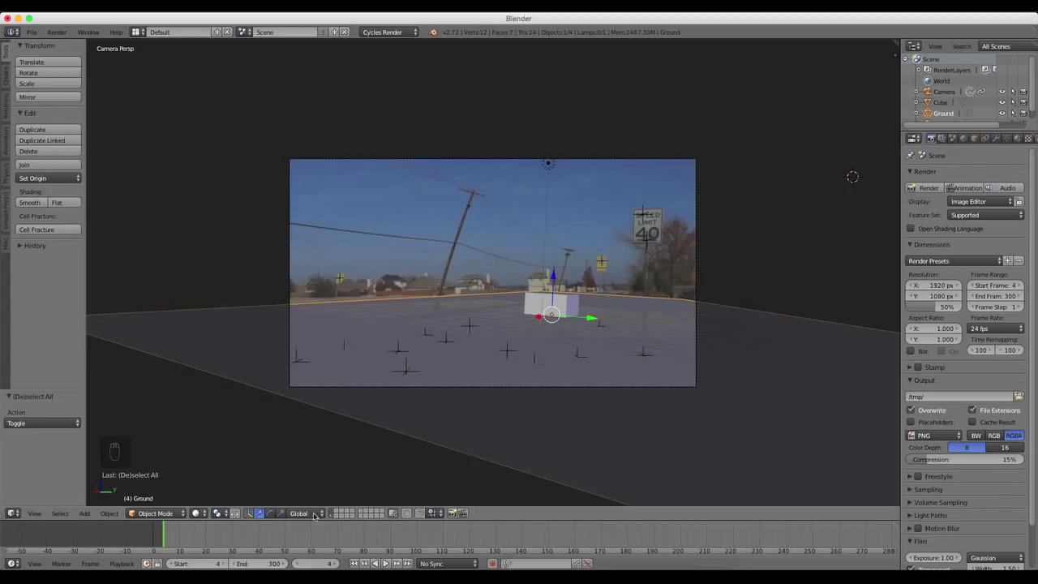
left_click(927, 187)
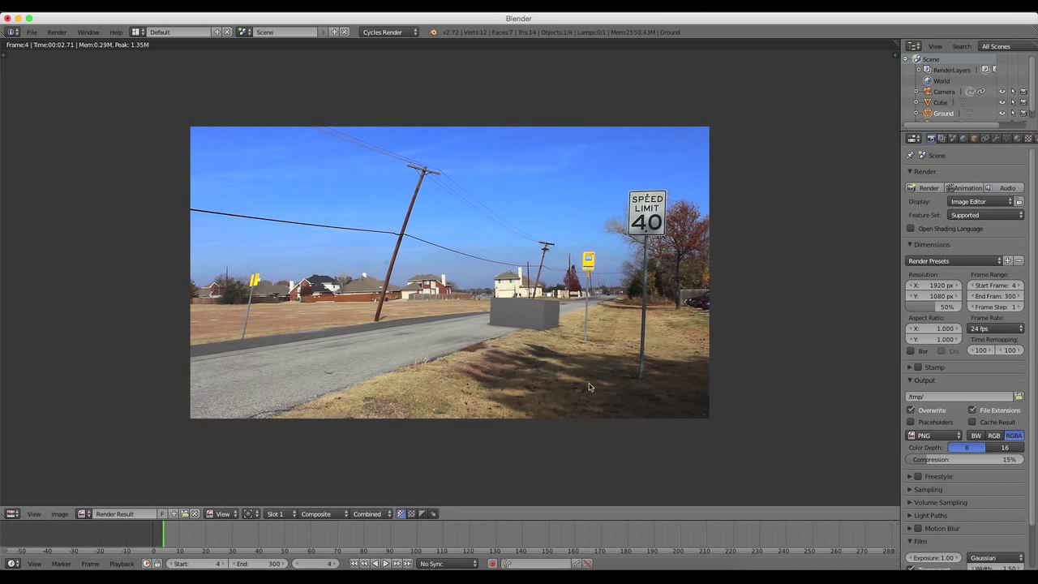
key("Escape")
Step: Advance the shot to frame 111, select the Cube and raise it about 2.394 along Z above the Ground plane
key("alt+a")
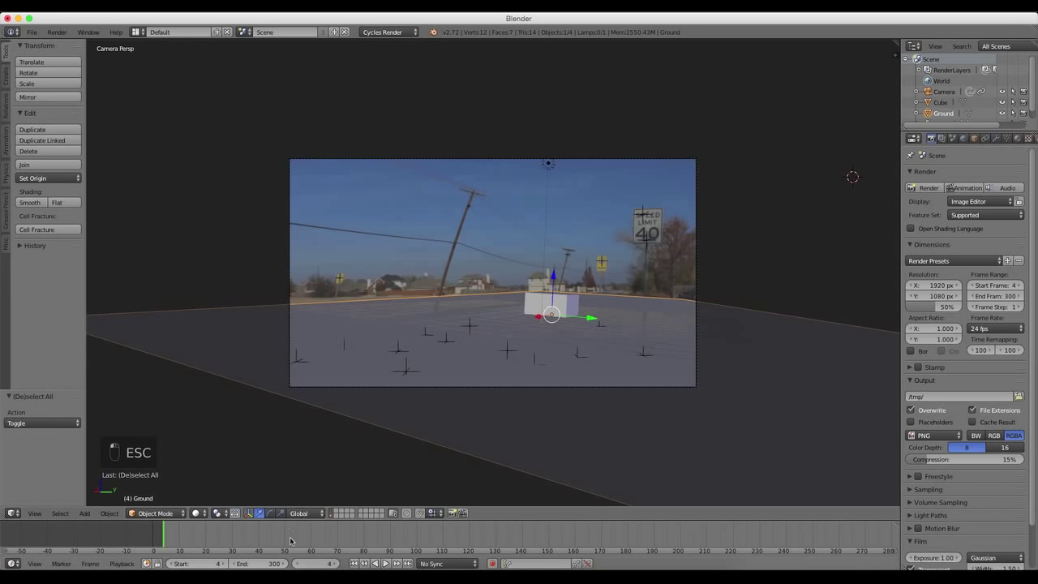
right_click(559, 316)
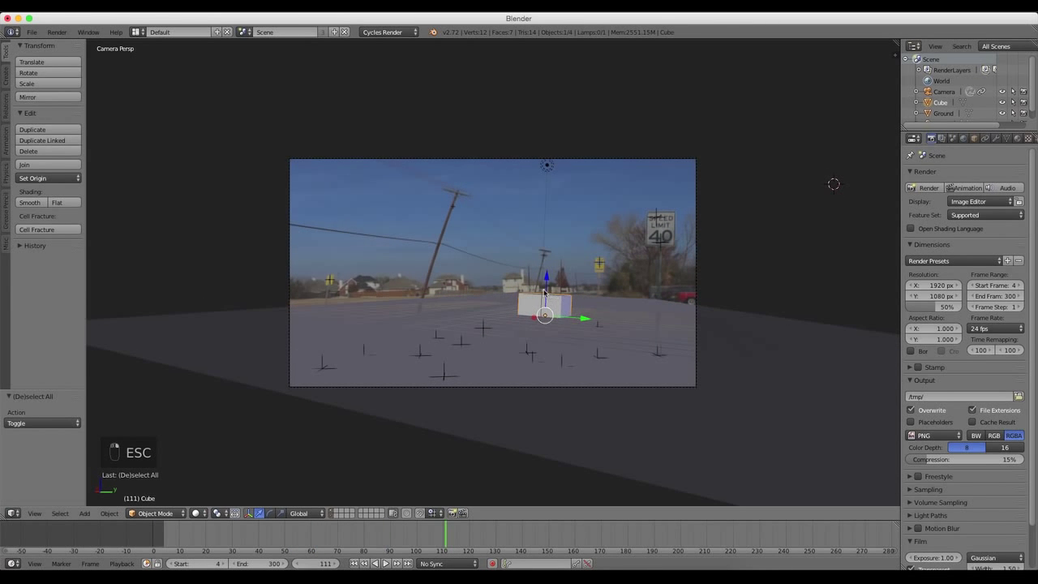
left_click_drag(544, 292, 544, 241)
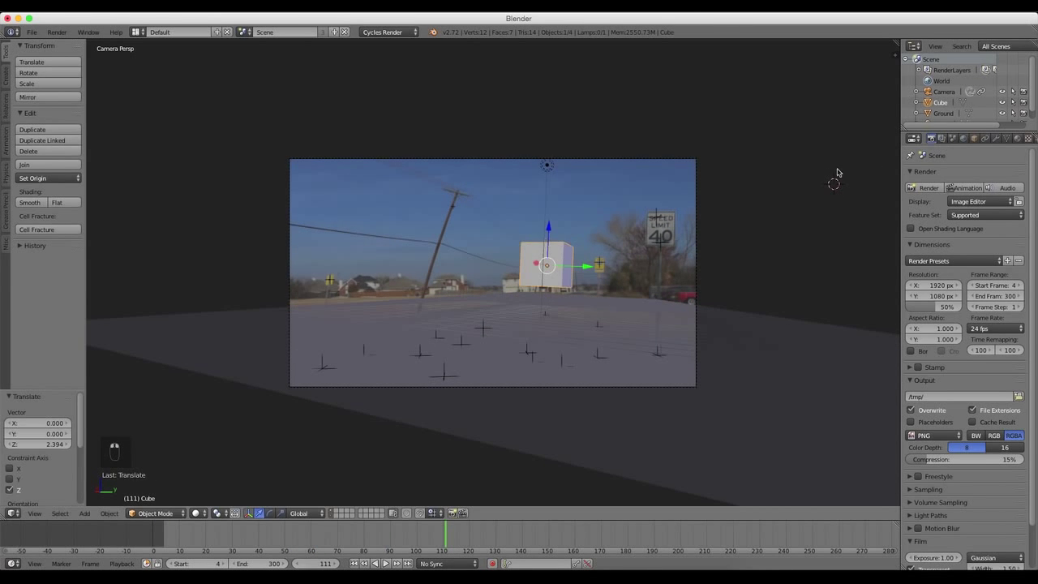
Step: Move the cube to the far end of the ground plane, test-rendering the frame before and after
left_click(925, 188)
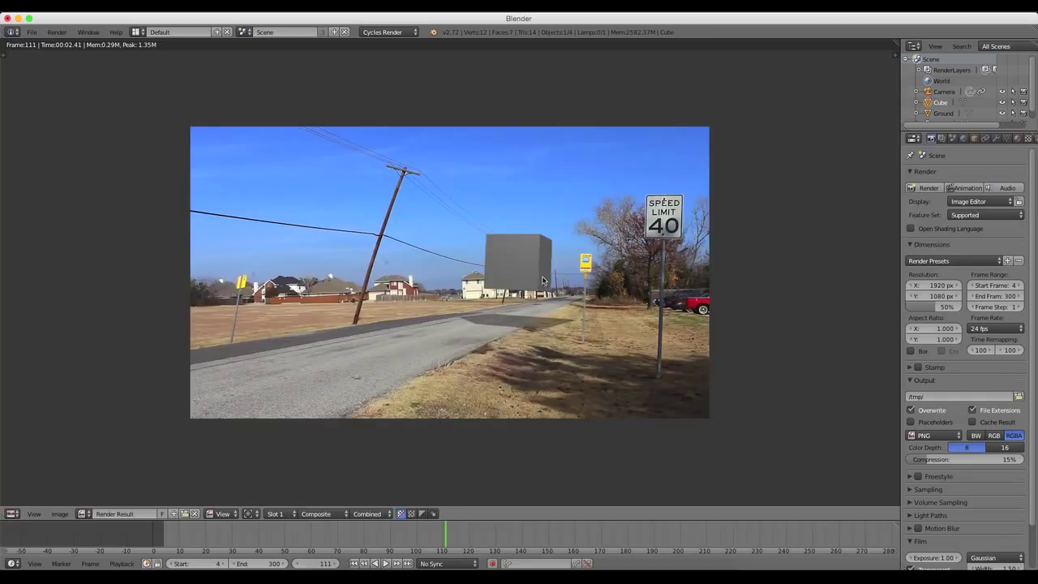
key("Escape")
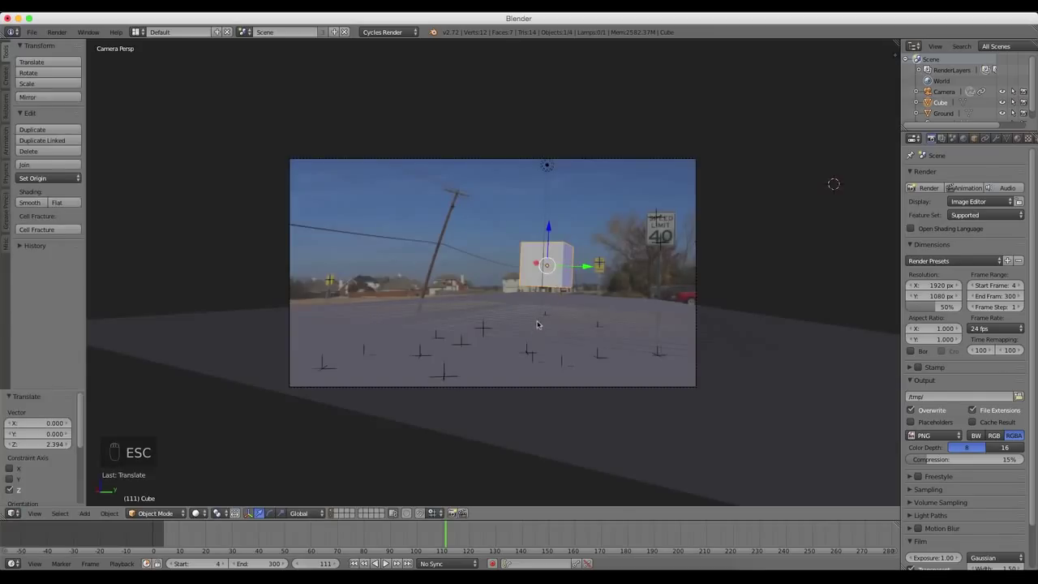
key("KP_7")
key("g")
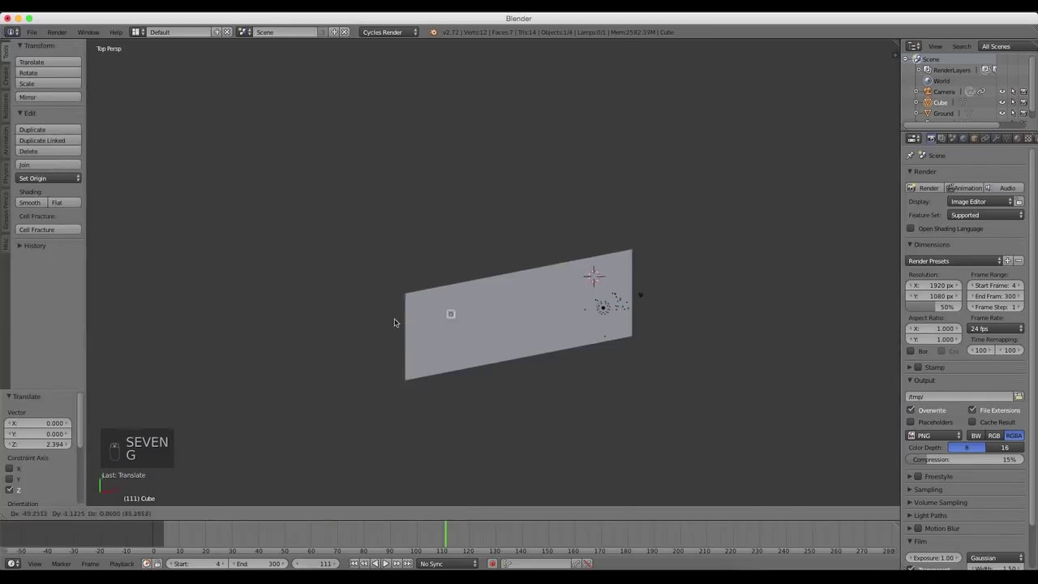
left_click(377, 332)
key("KP_0")
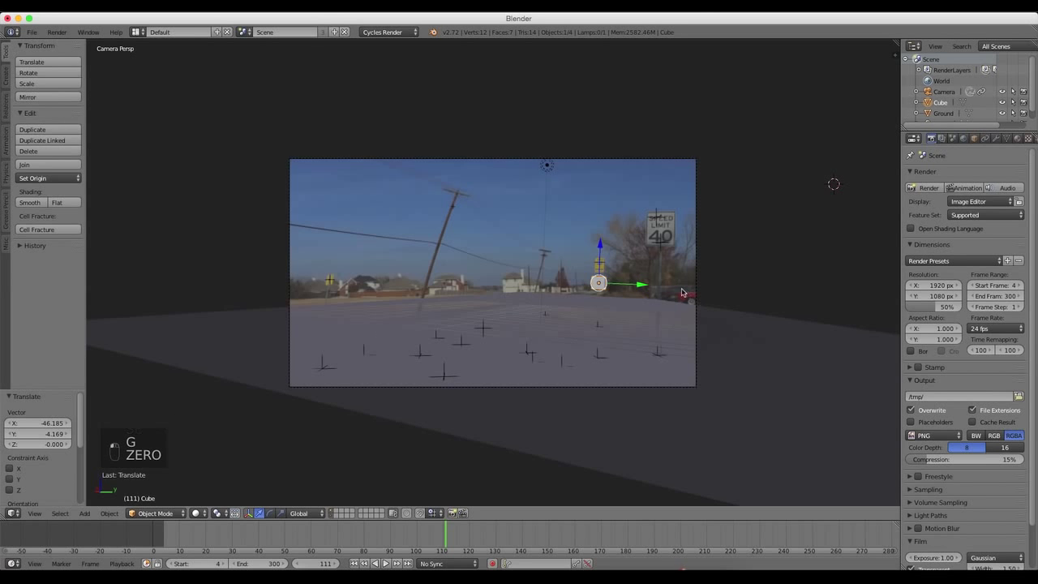
left_click_drag(637, 284, 600, 284)
left_click(924, 189)
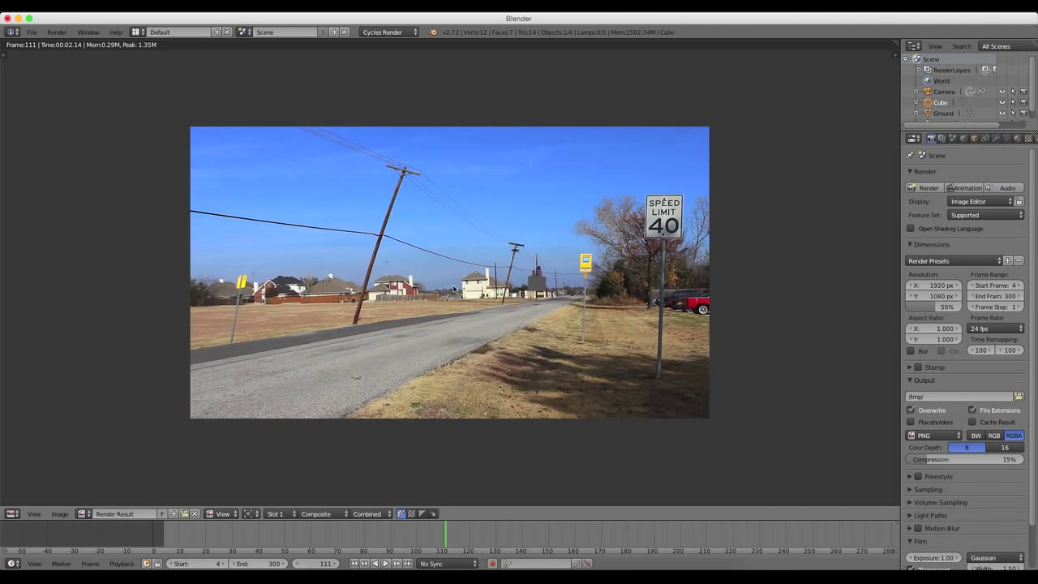
key("Escape")
Step: Move the lamp beside the distant cube, about 49 units along negative X and 10 along negative Y
key("KP_7")
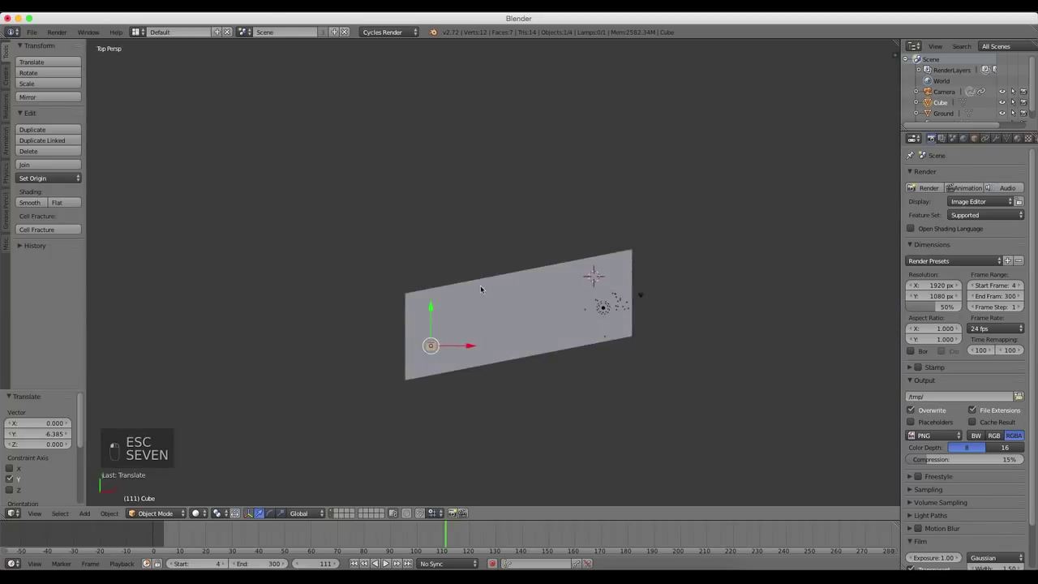
scroll(458, 306, "up", 3)
middle_click_drag(470, 334, 548, 299, "shift")
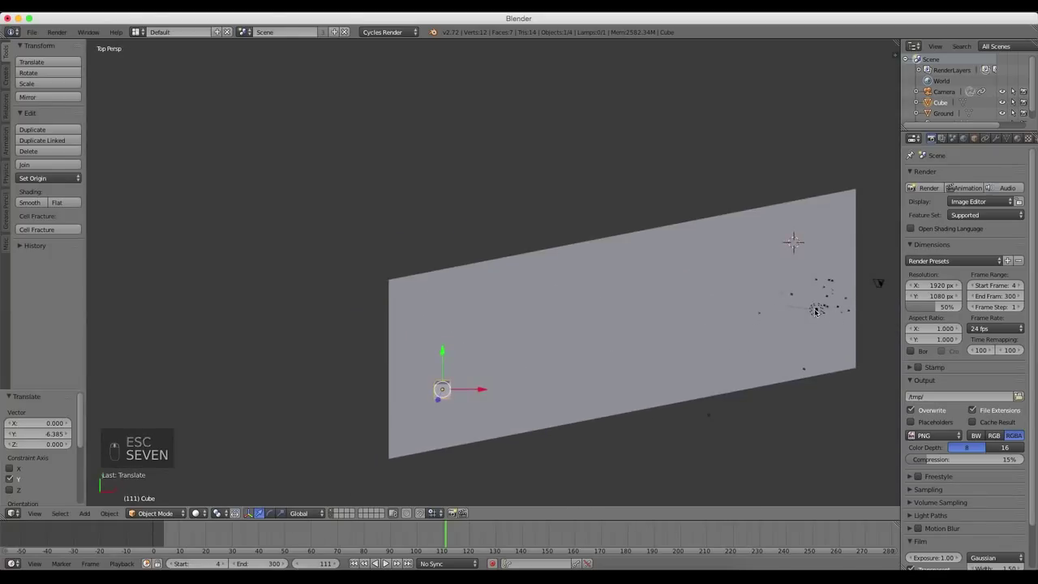
right_click(817, 311)
right_click(389, 333, "shift")
right_click(817, 311, "shift")
key("g")
left_click(360, 405)
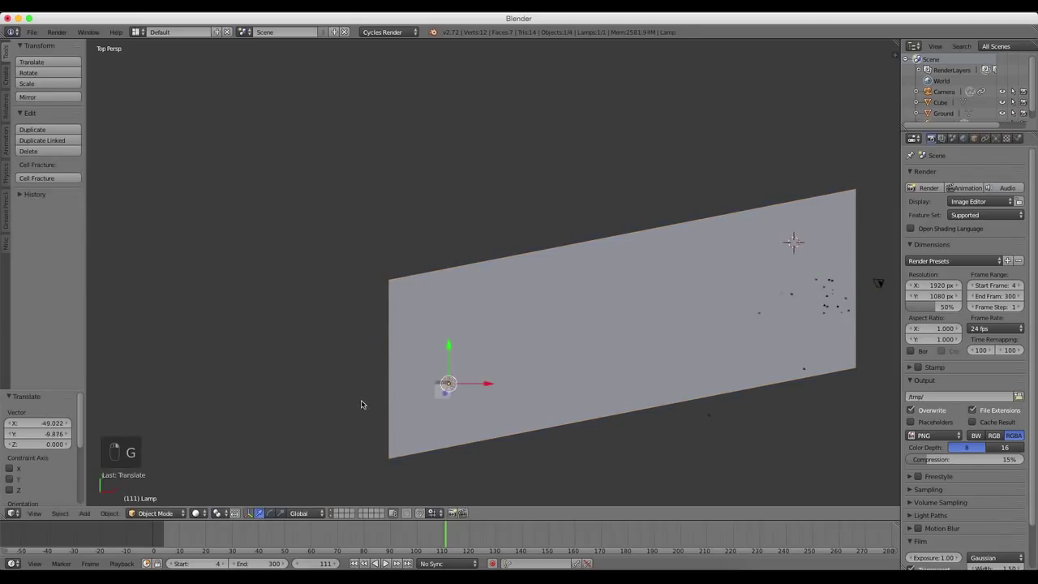
key("KP_0")
Step: Preview the cube and lamp over the footage in rendered shading through the camera view
left_click(195, 513)
left_click(208, 449)
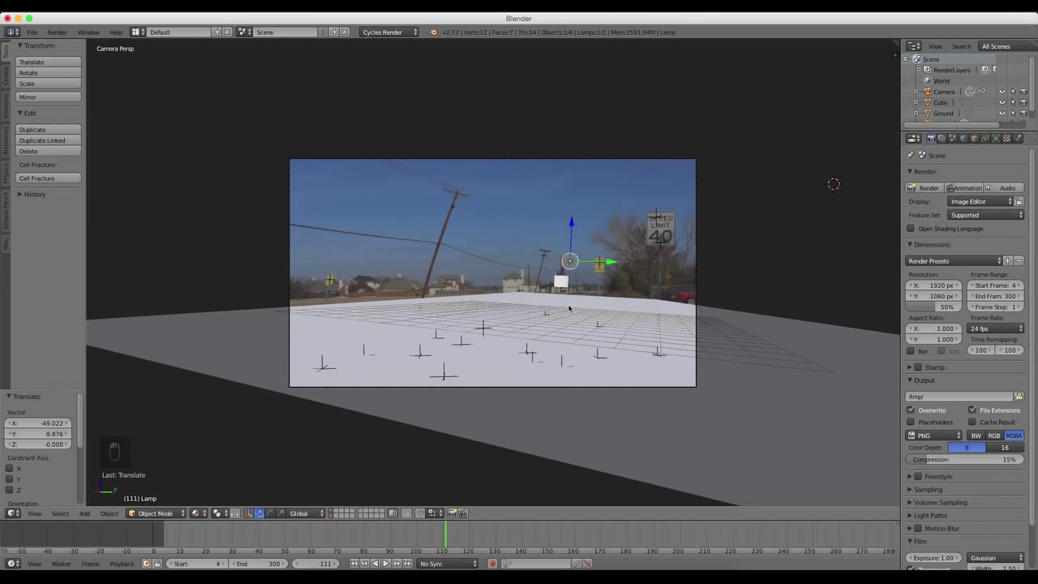
key("shift+z")
key("Home")
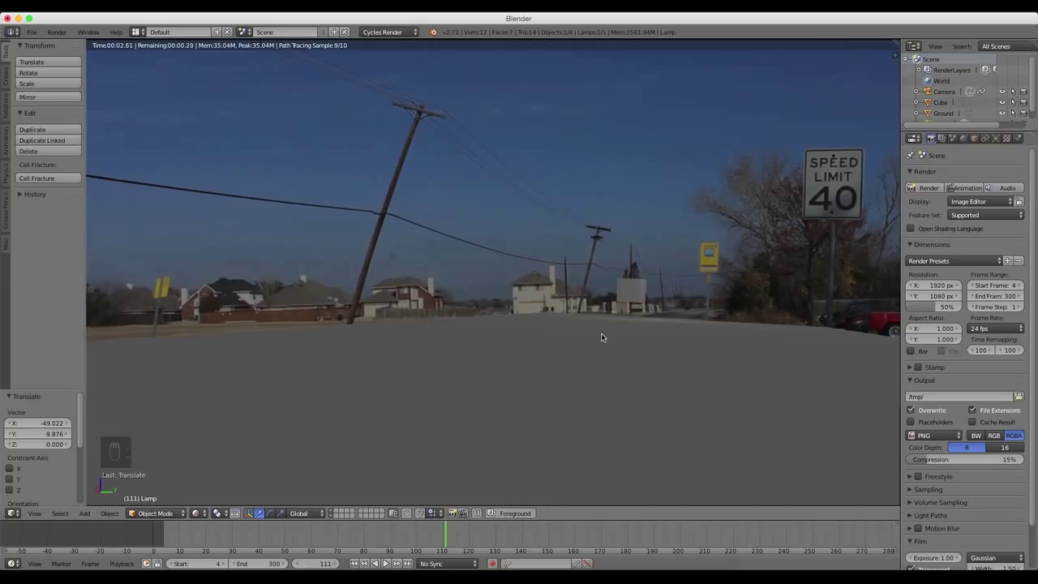
scroll(601, 340, "down", 3)
key("shift+z")
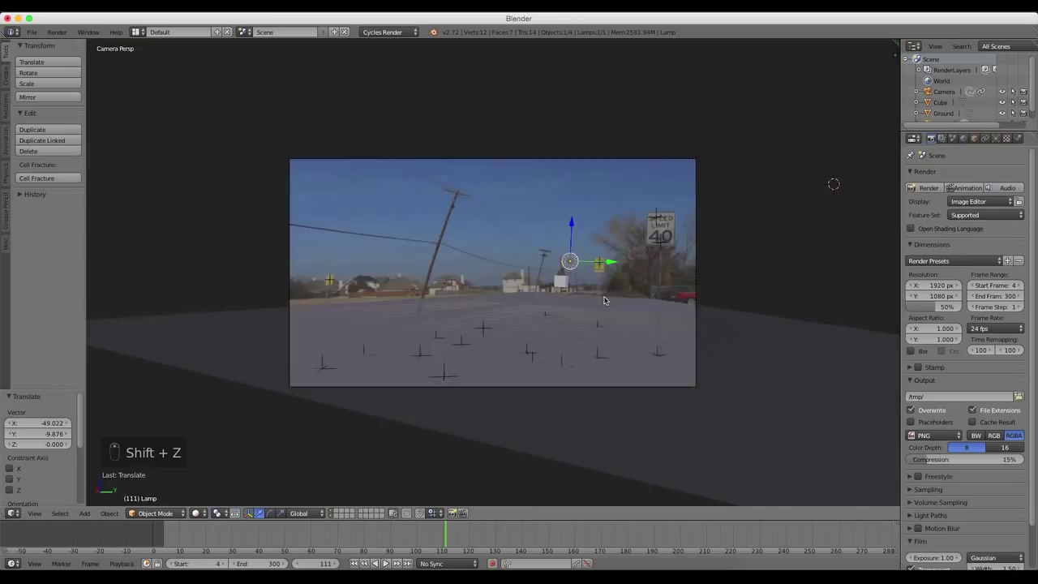
right_click(560, 280)
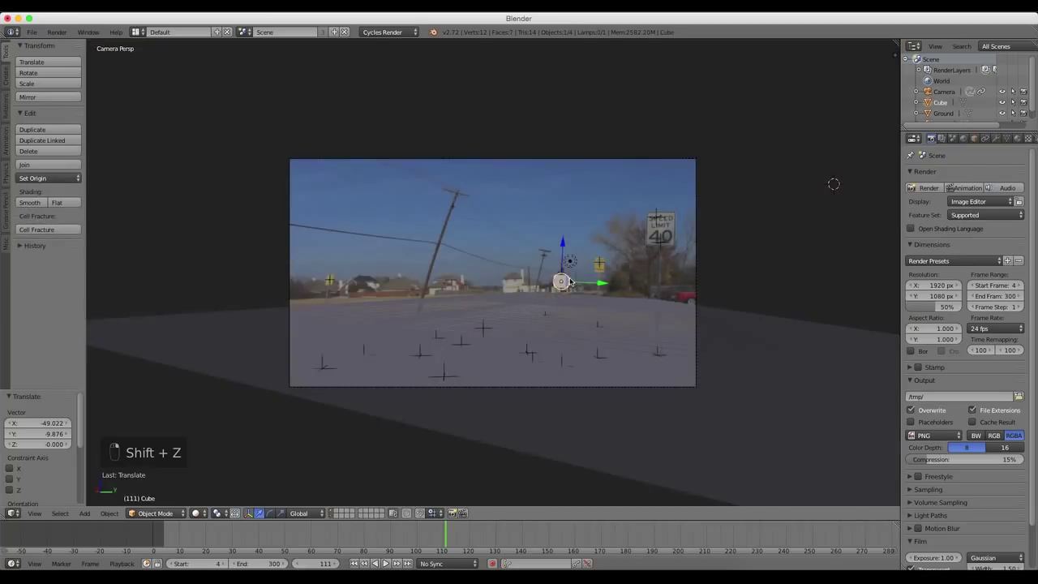
key("shift+z")
key("shift+z")
key("shift+z")
key("shift+z")
key("shift+z")
Step: Delete all of the cube's vertices in Edit Mode
key("Tab")
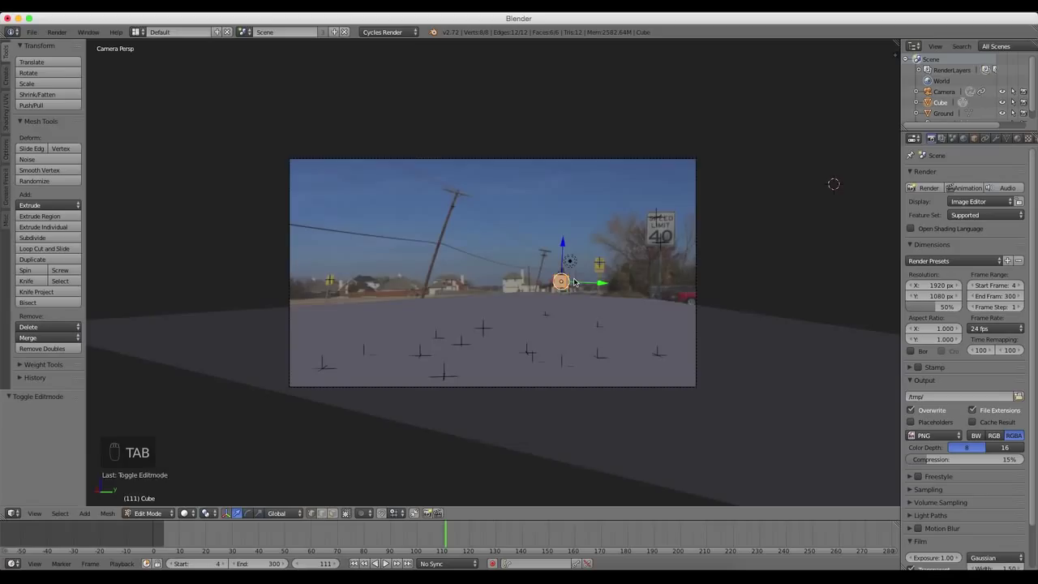
key("7")
key("x")
left_click(476, 361)
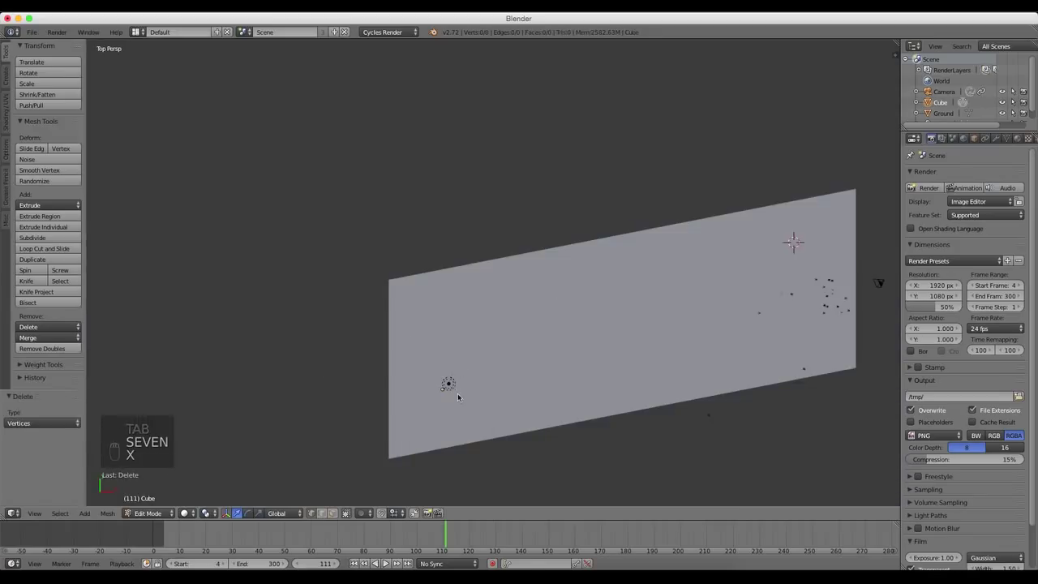
key("Tab")
Step: Add a single loop cut across the middle of the Ground plane
right_click(548, 310)
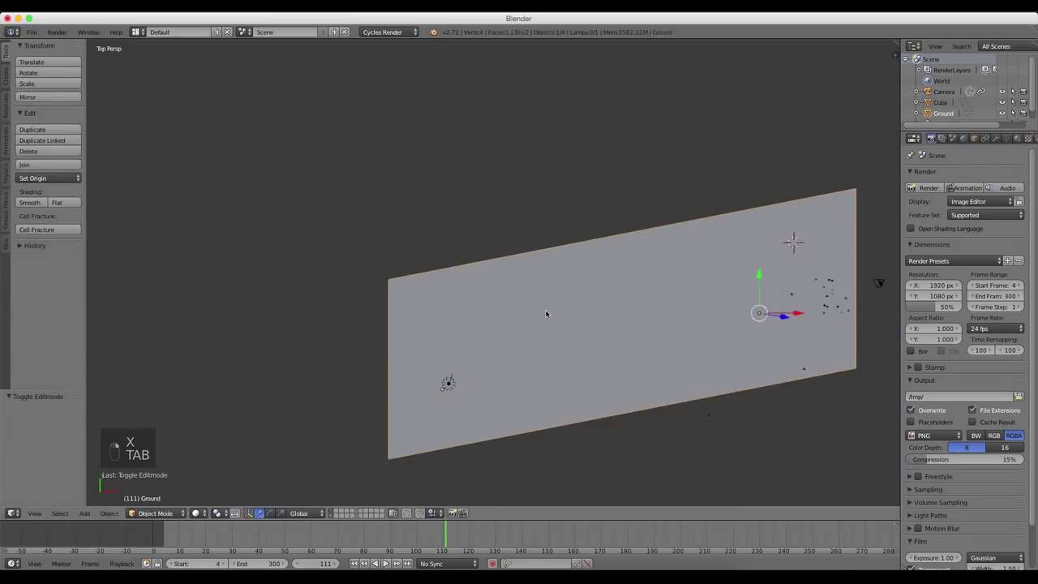
key("Tab")
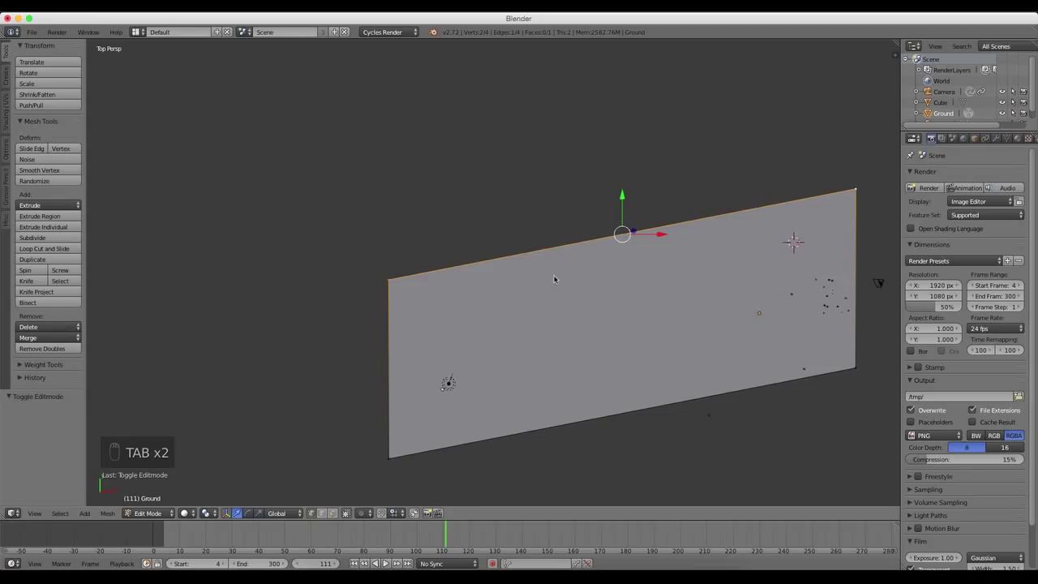
key("ctrl+r")
left_click(603, 248)
left_click(603, 247)
Step: Scale the Ground's middle edge along X and lower it about 1.17 units along Z
key("KP_0")
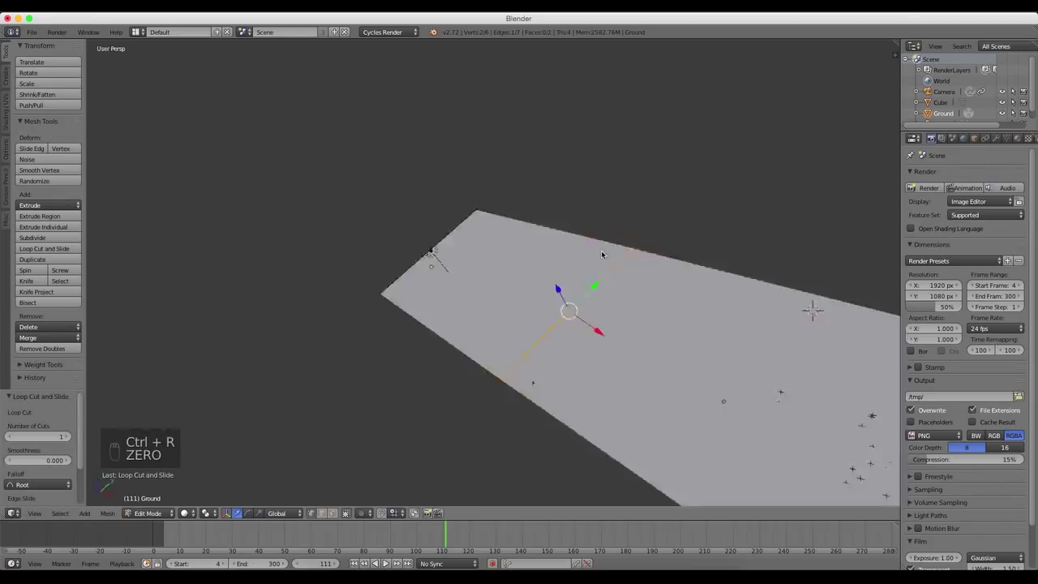
key("s")
key("x")
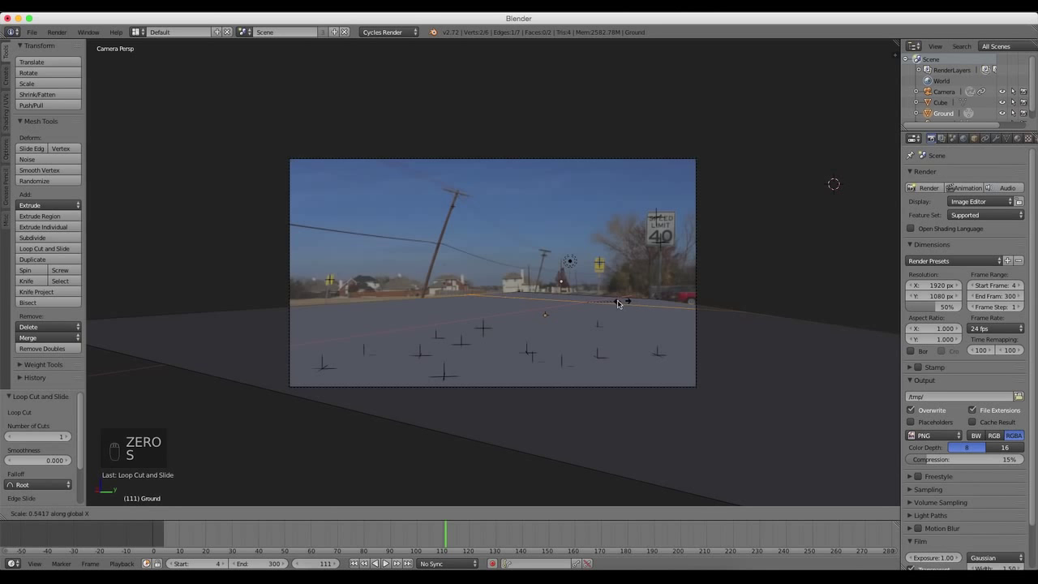
left_click(607, 307)
left_click_drag(626, 305, 558, 284)
Step: Lower the Ground's outlying corner vertex beyond the camera frame by about 1.1 units along Z
scroll(676, 366, "down", 5)
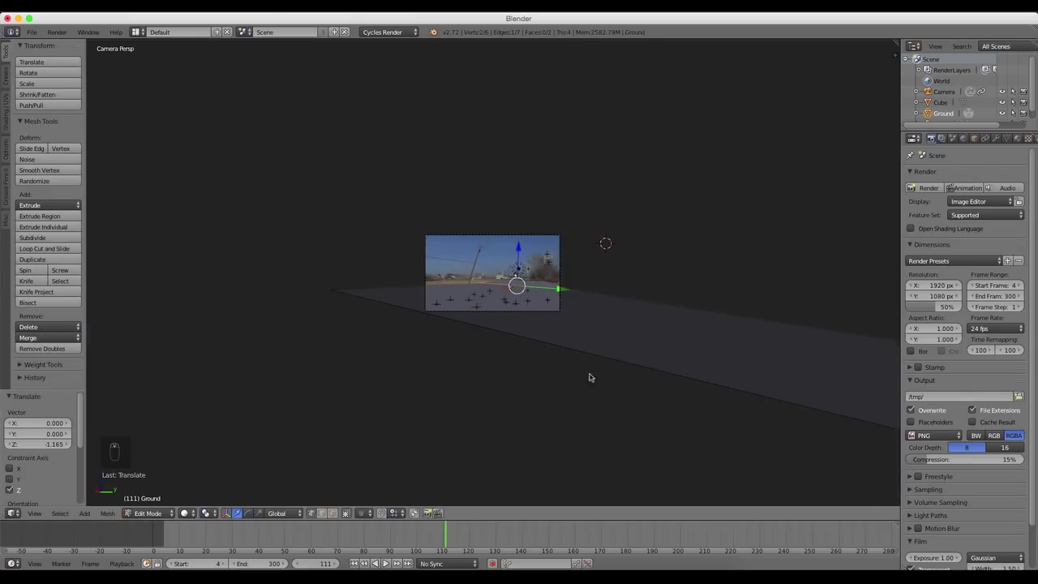
right_click(333, 291)
left_click_drag(326, 255, 337, 272)
Step: Narrow the Ground's far edge to the road and shift it about 3.9 units along negative Y
scroll(562, 258, "up", 4)
right_click(709, 304)
right_click(525, 299, "shift")
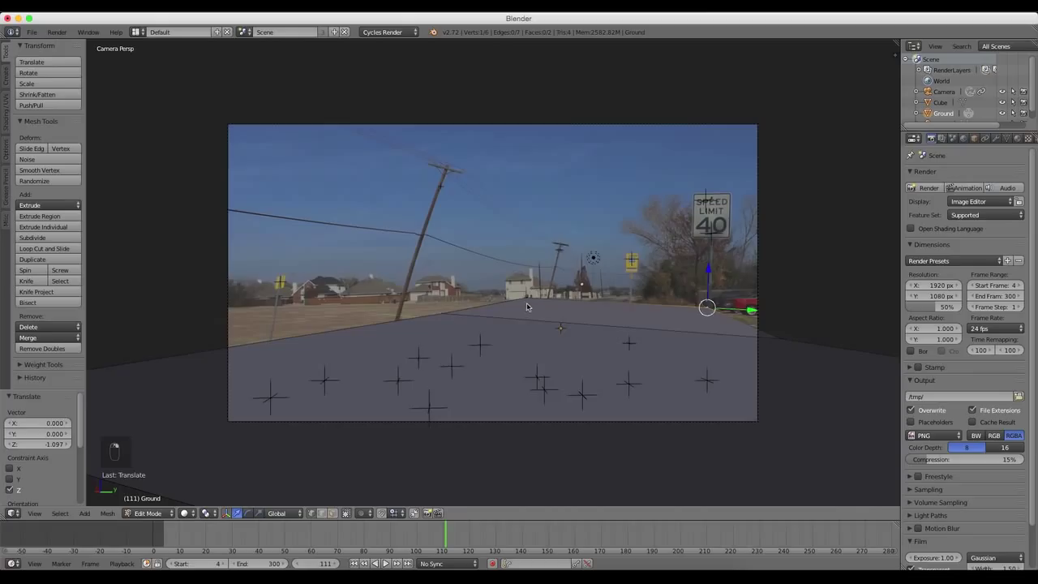
key("s")
left_click(637, 276)
key("s")
left_click_drag(612, 277, 625, 305)
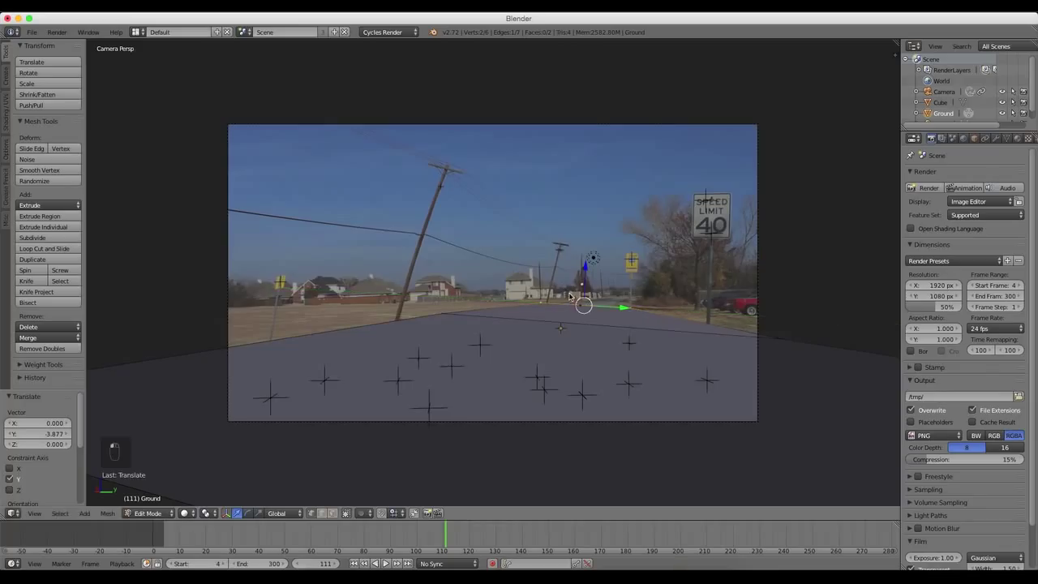
Step: Extrude the Ground's far edge outward about 19.5 units along negative X and 2.7 along negative Y
key("KP_7")
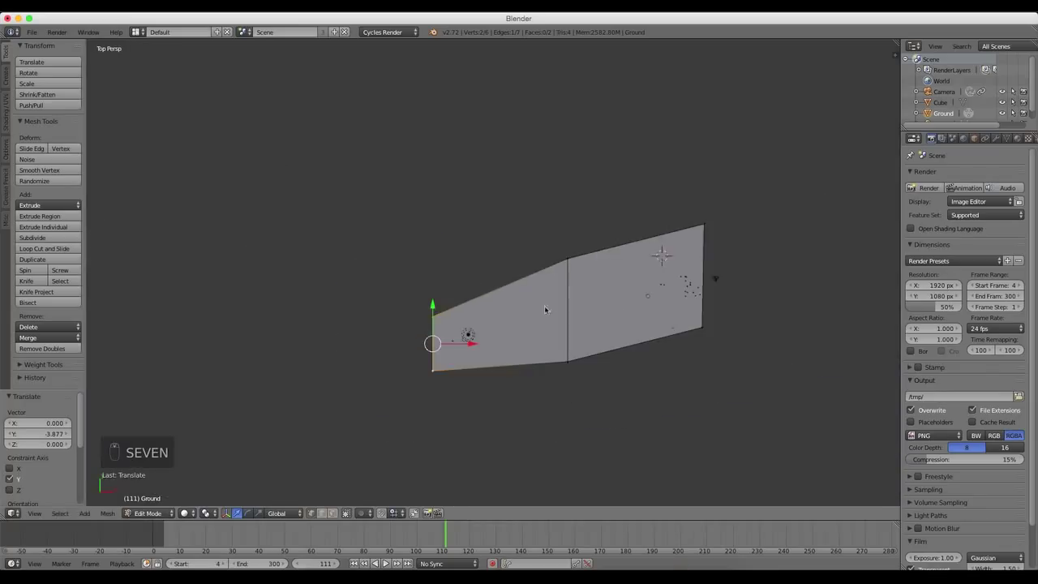
key("e")
key("e")
left_click(380, 344)
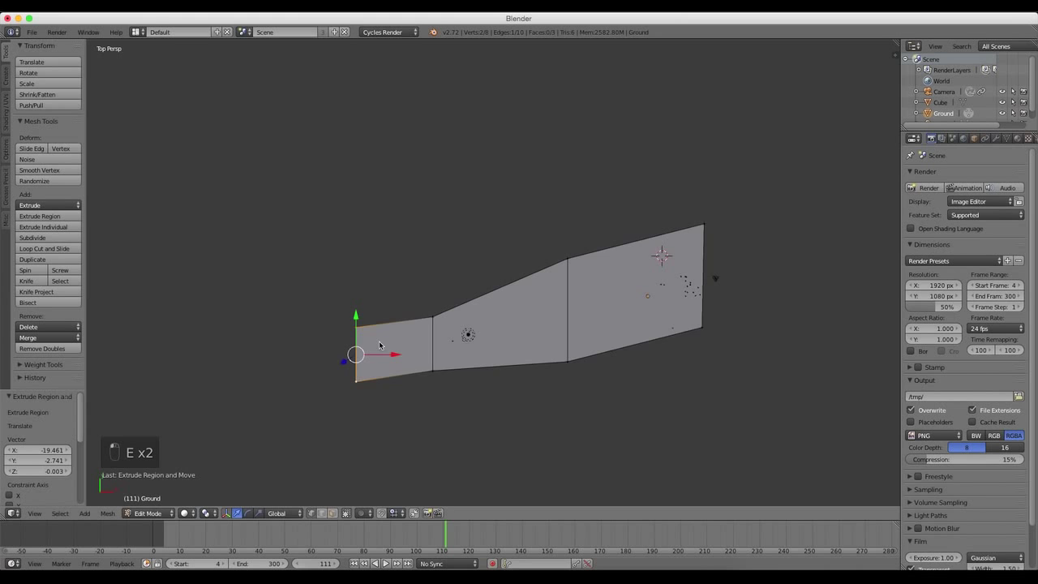
Step: Raise the extruded end edge slightly, rescale it in the camera view, and return to Object Mode with nothing selected
key("KP_0")
key("Tab")
key("Tab")
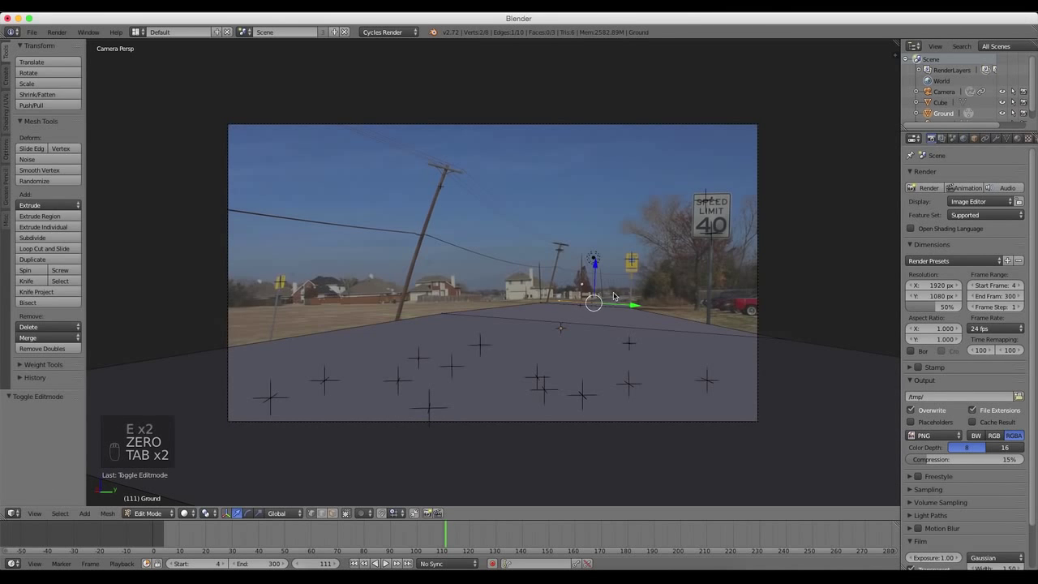
left_click_drag(598, 276, 598, 267)
key("s")
left_click(689, 315)
key("Tab")
key("a")
key("a")
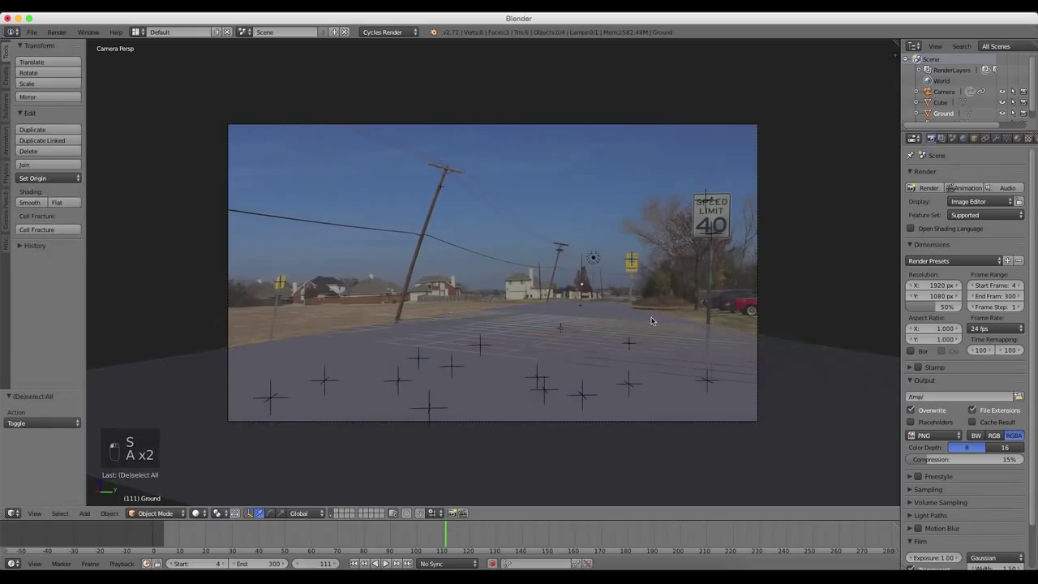
Step: Check the reshaped Ground from the front and top, and place the 3D cursor near the grid's centre
right_click(559, 321)
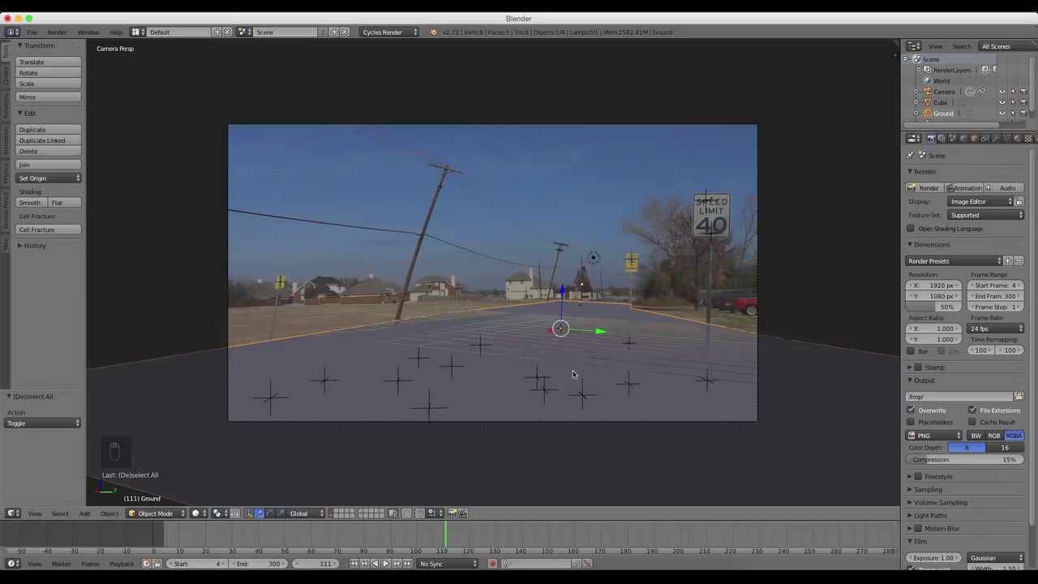
key("1")
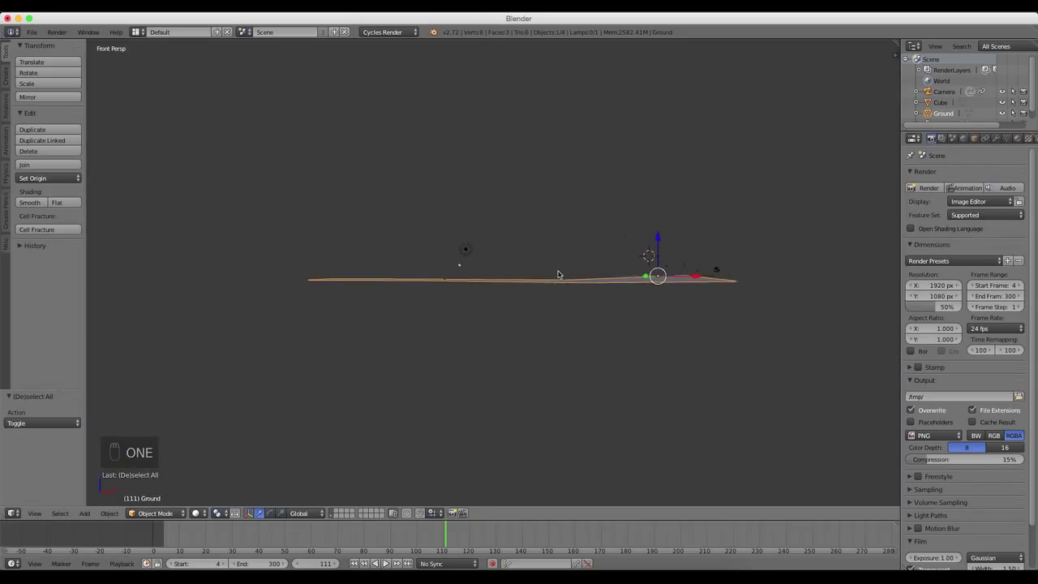
key("7")
key("a")
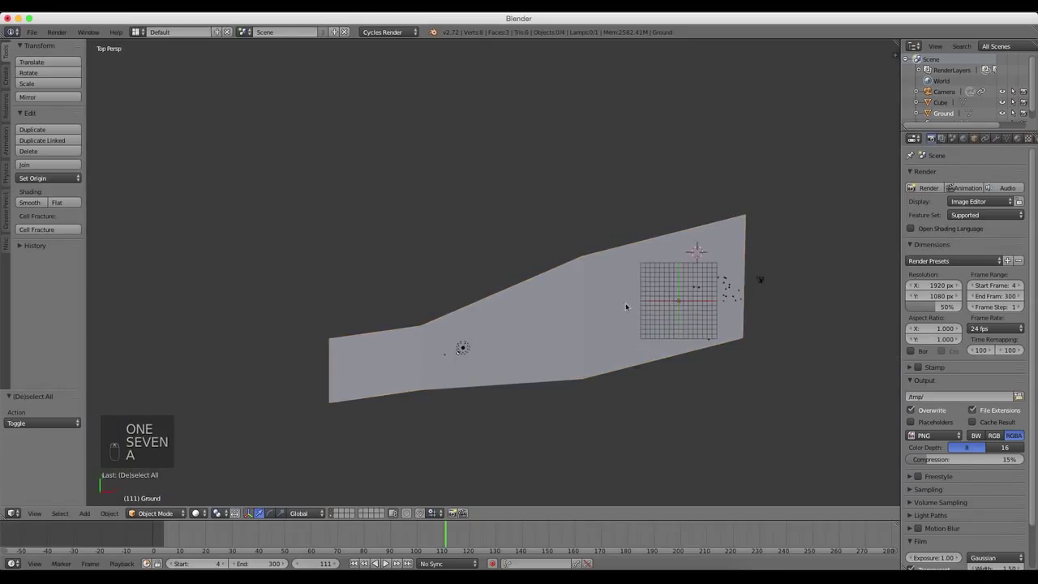
middle_click_drag(631, 301, 564, 296, "shift")
scroll(564, 296, "up", 3)
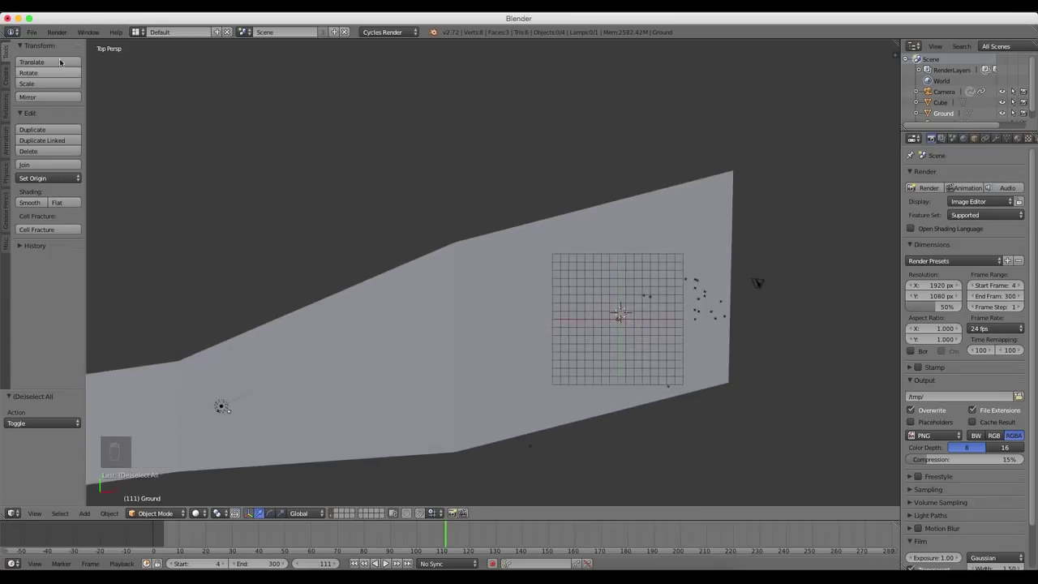
left_click(35, 33)
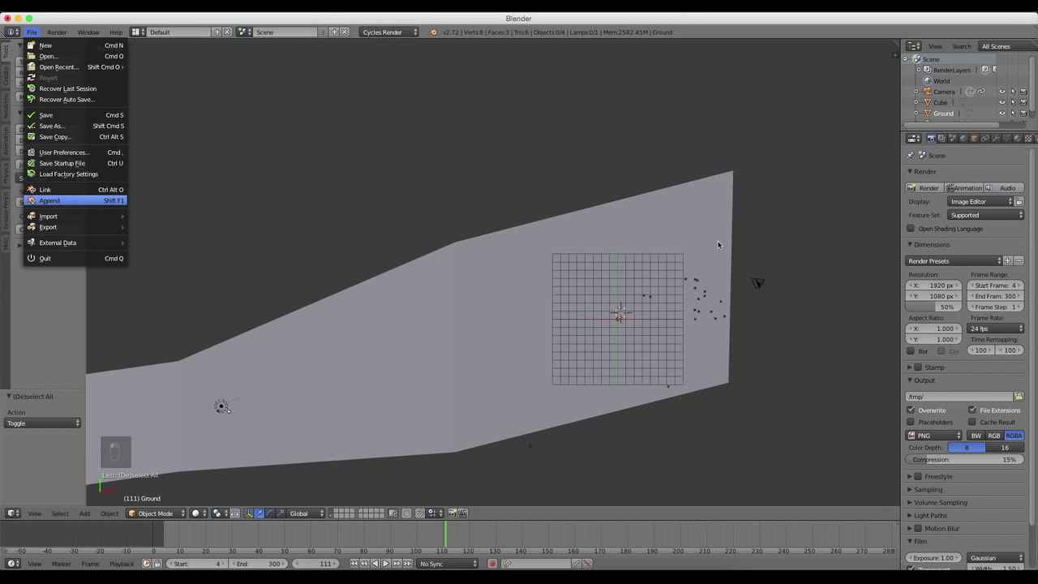
left_click(50, 200)
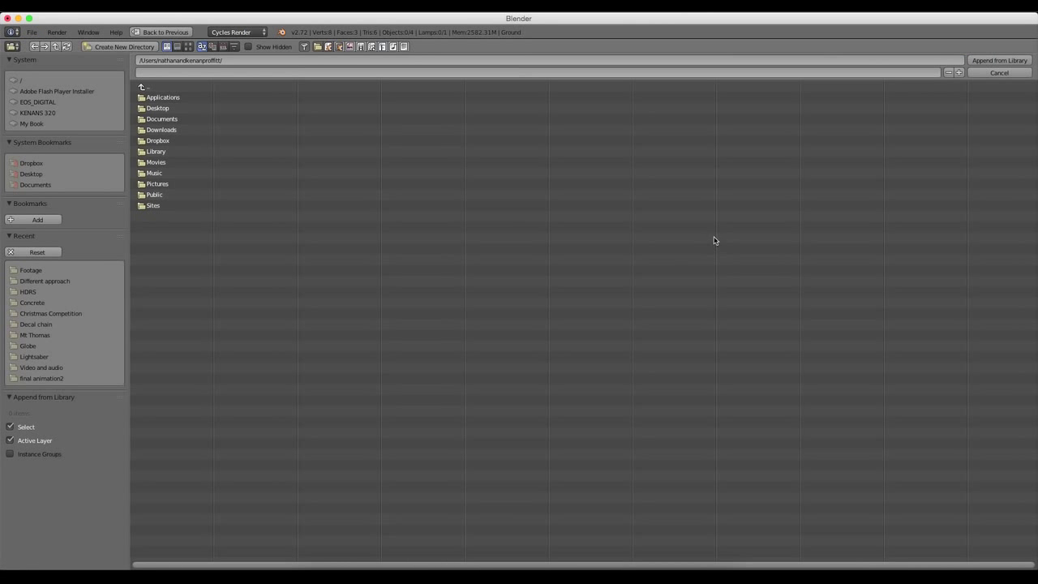
left_click(996, 76)
Step: Save the project as "tutorial tacking" in the Different approach folder
left_click(31, 33)
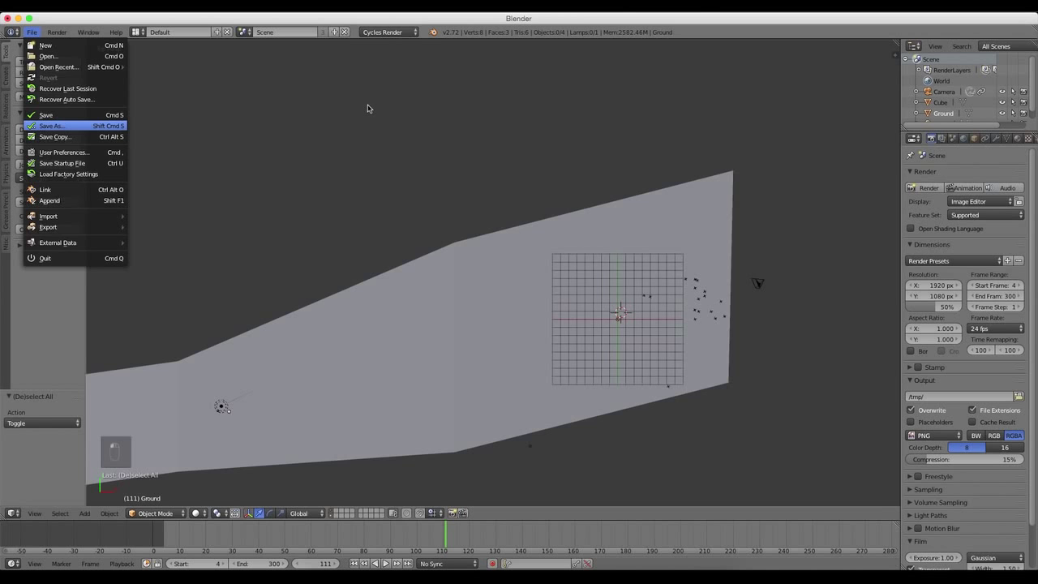
key("Return")
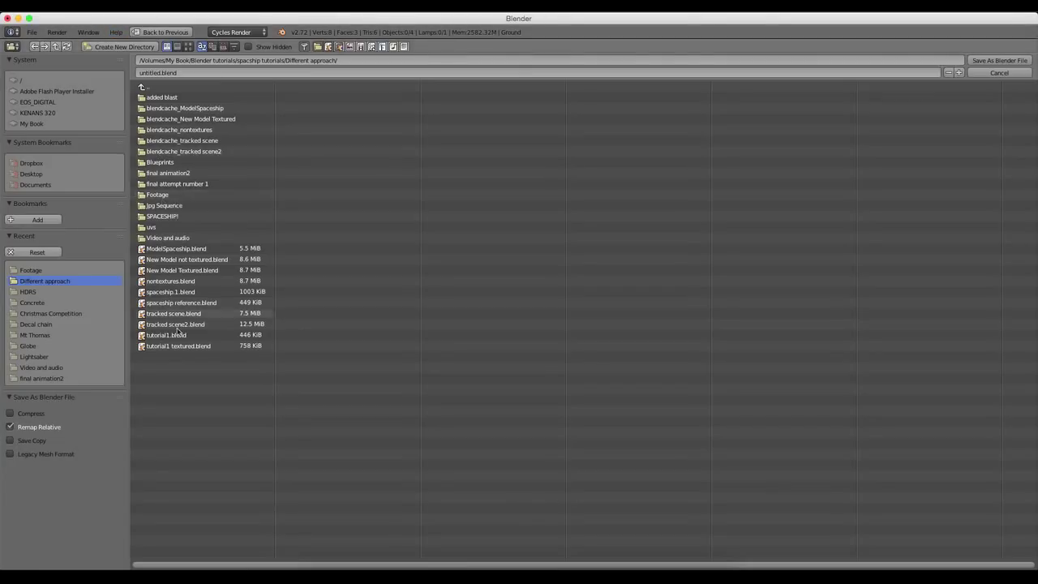
left_click(156, 73)
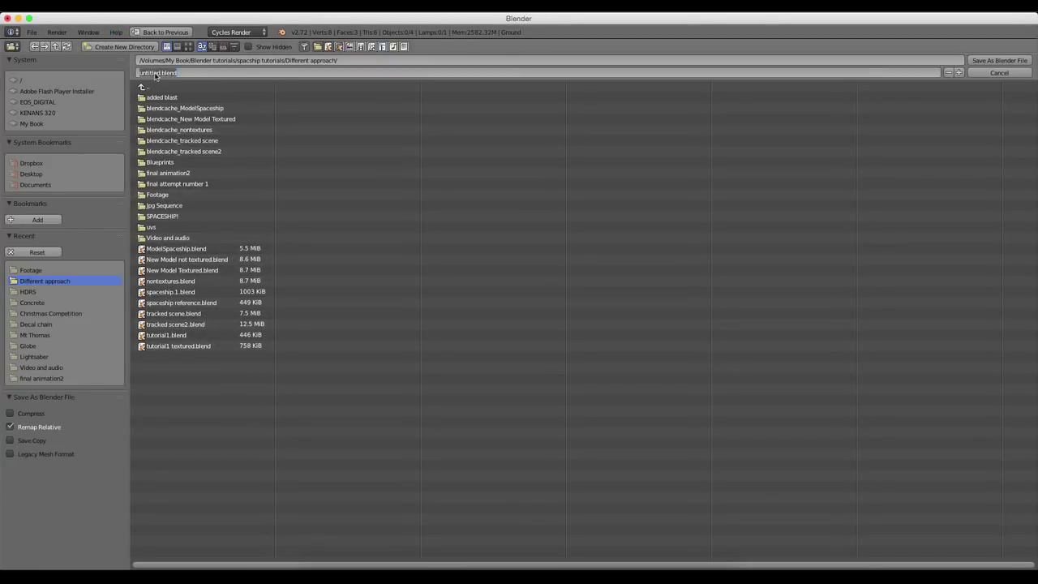
type("tutorial tacking")
key("Return")
left_click(1010, 62)
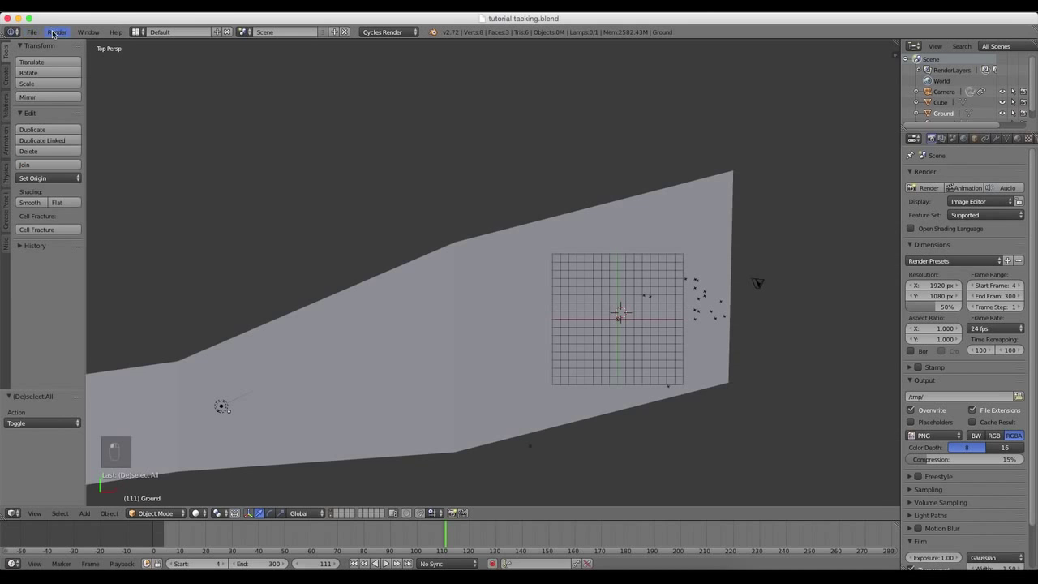
Step: Append the objects Cube.001, Cube, Smoke Domain, Sphere.001 and Sphere from New Model Textured.blend in the Different approach folder
left_click(32, 31)
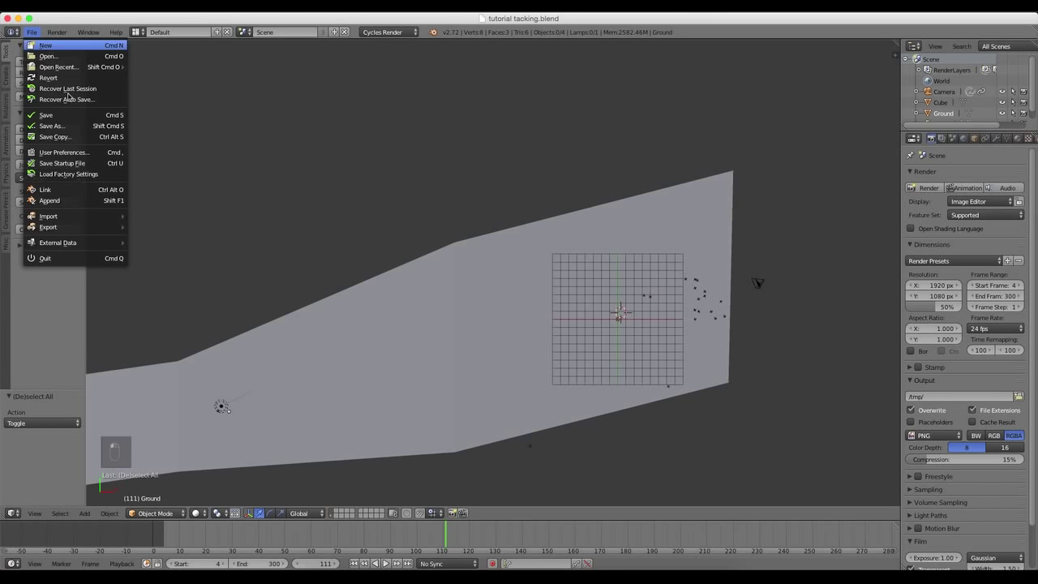
left_click(71, 202)
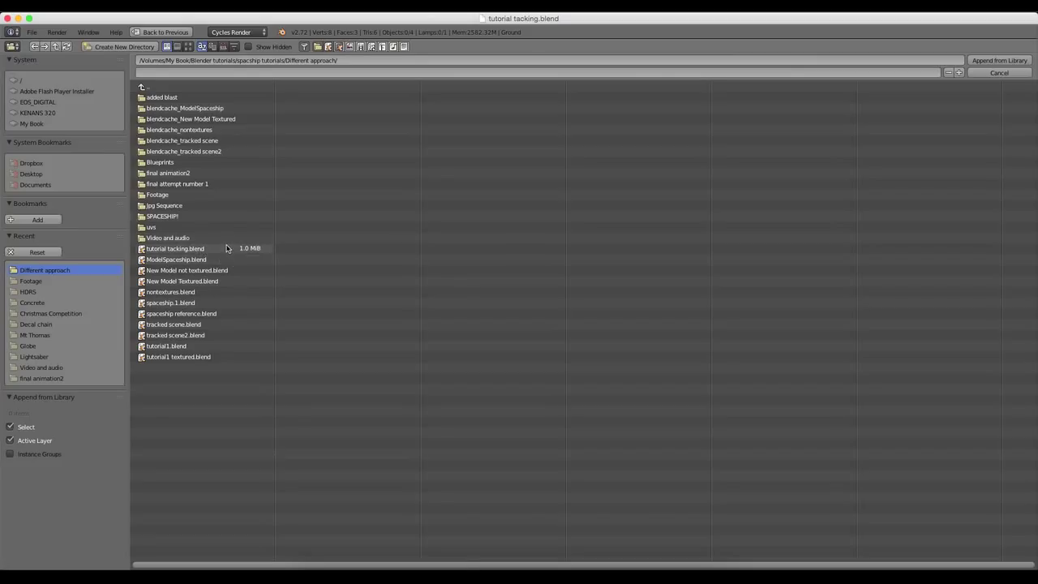
left_click(182, 280)
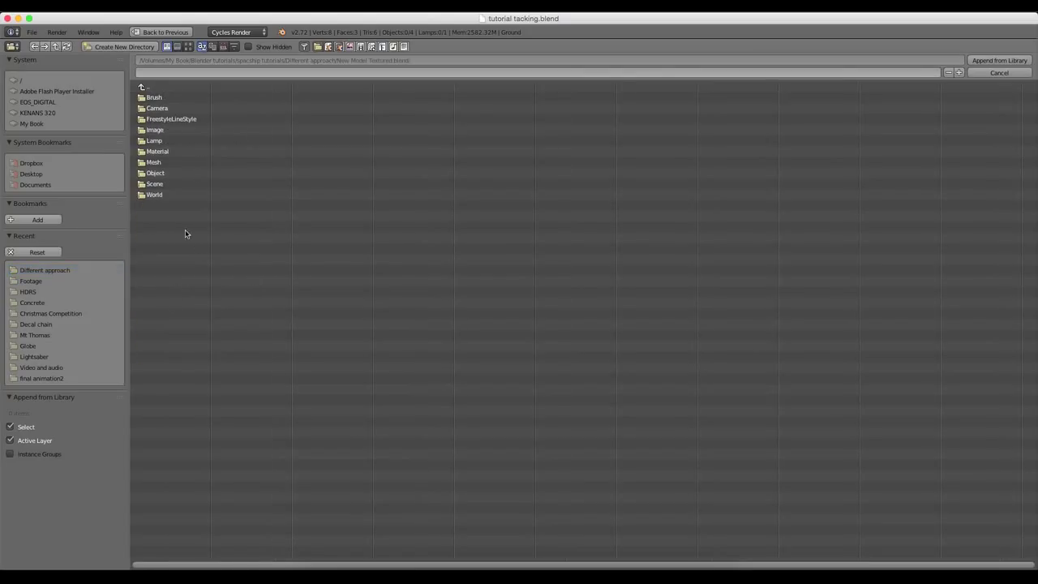
left_click(169, 173)
left_click(186, 107)
left_click(170, 119, "shift")
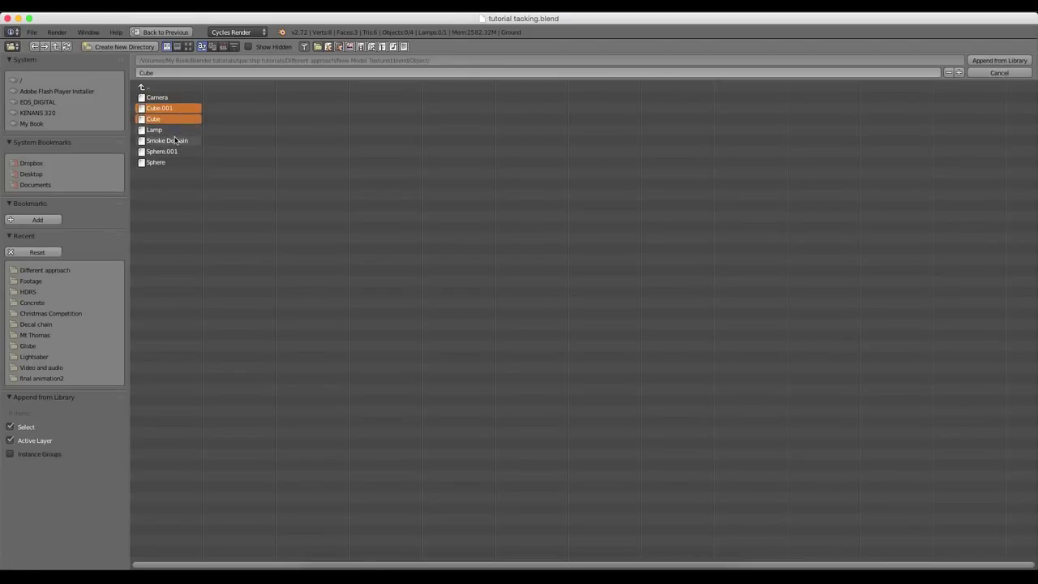
left_click(175, 141, "shift")
left_click(166, 152, "shift")
left_click(168, 162, "shift")
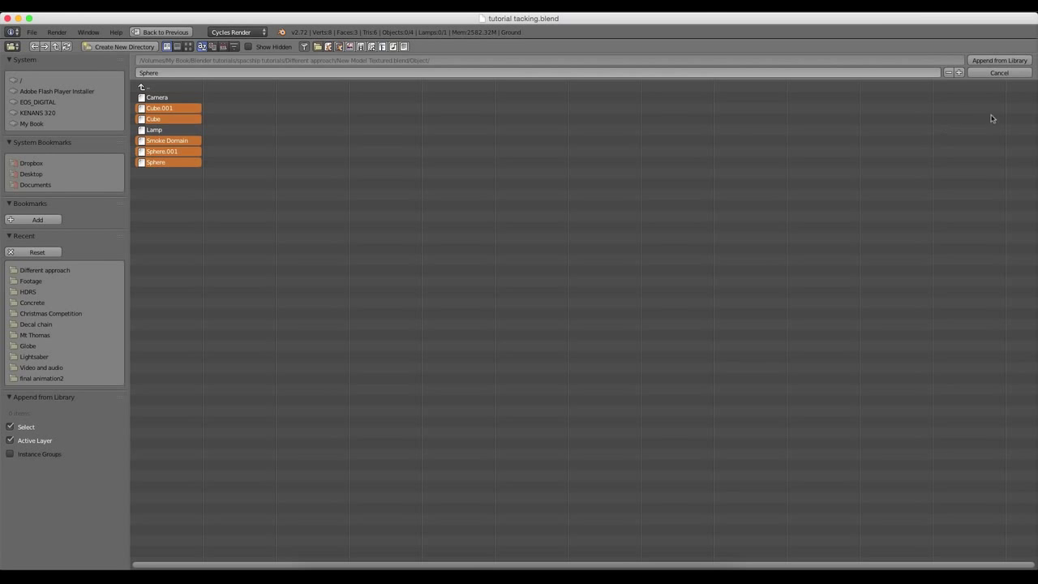
left_click(1000, 60)
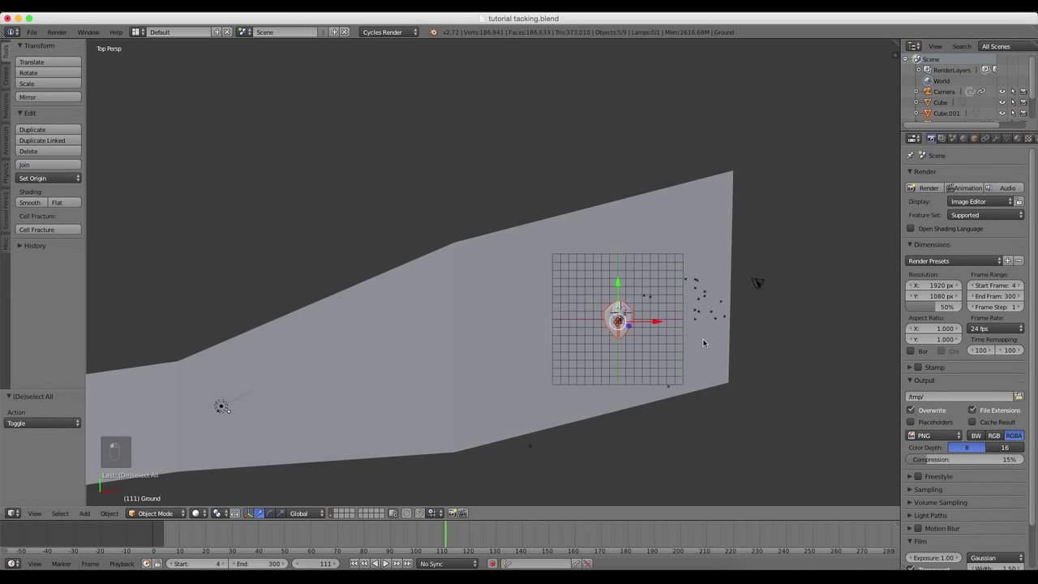
Step: Inspect the appended spaceship up close and move all its selected objects to layer 1
scroll(703, 343, "up", 10)
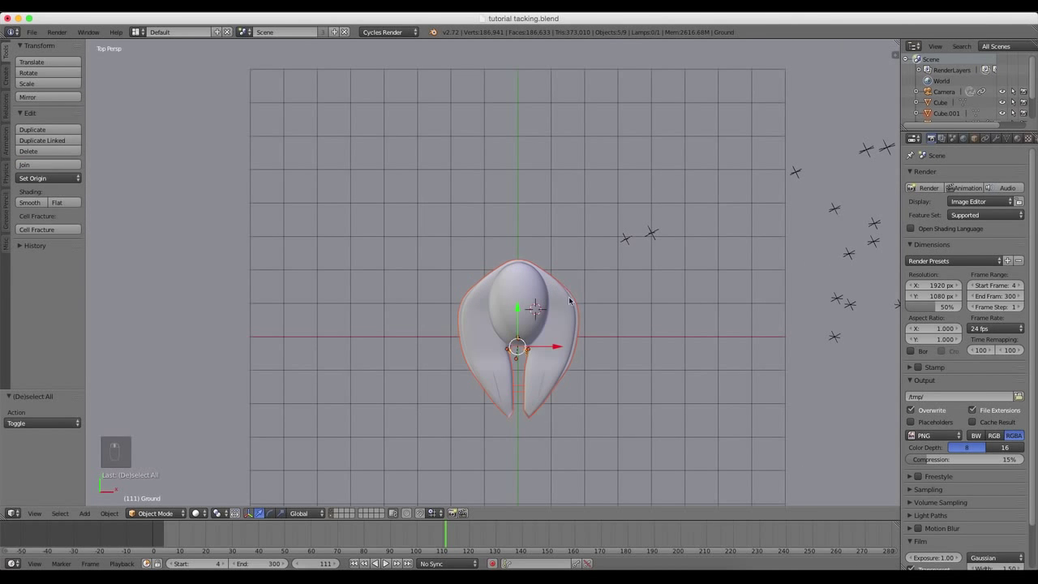
middle_click_drag(539, 353, 459, 242)
scroll(547, 296, "up", 5)
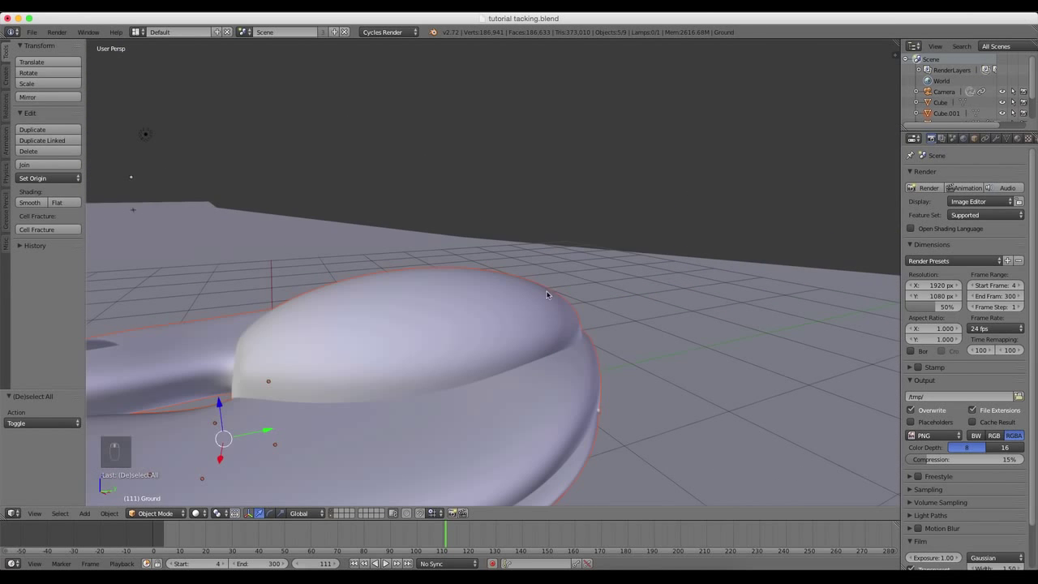
scroll(594, 232, "down", 6)
middle_click_drag(568, 240, 536, 246)
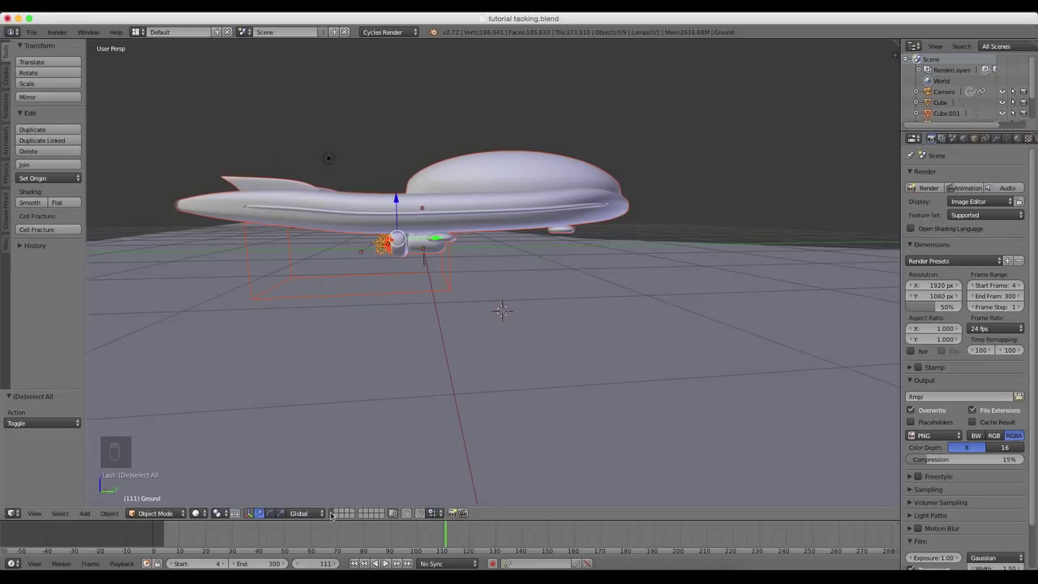
key("m")
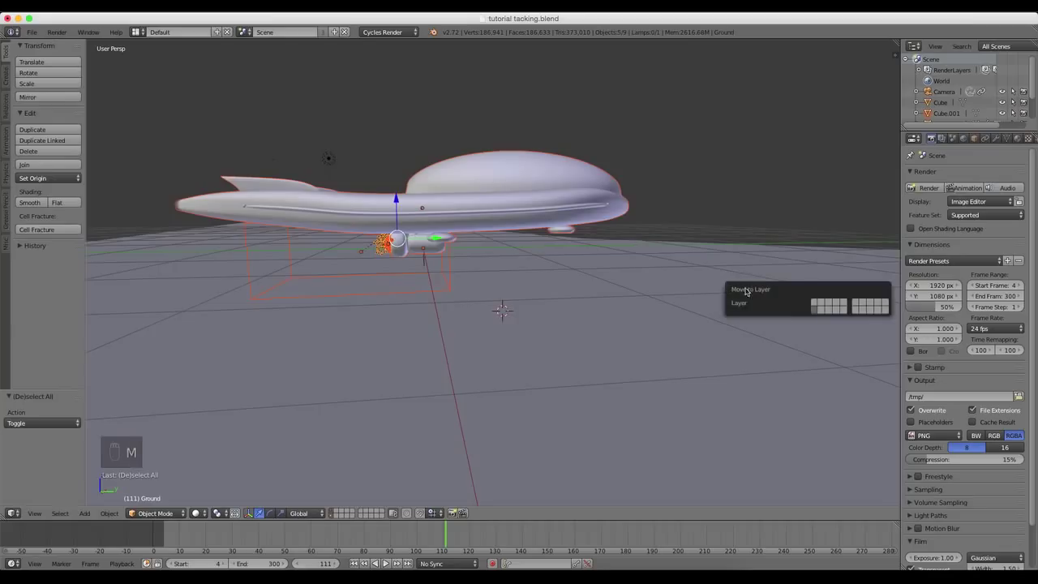
left_click(815, 306)
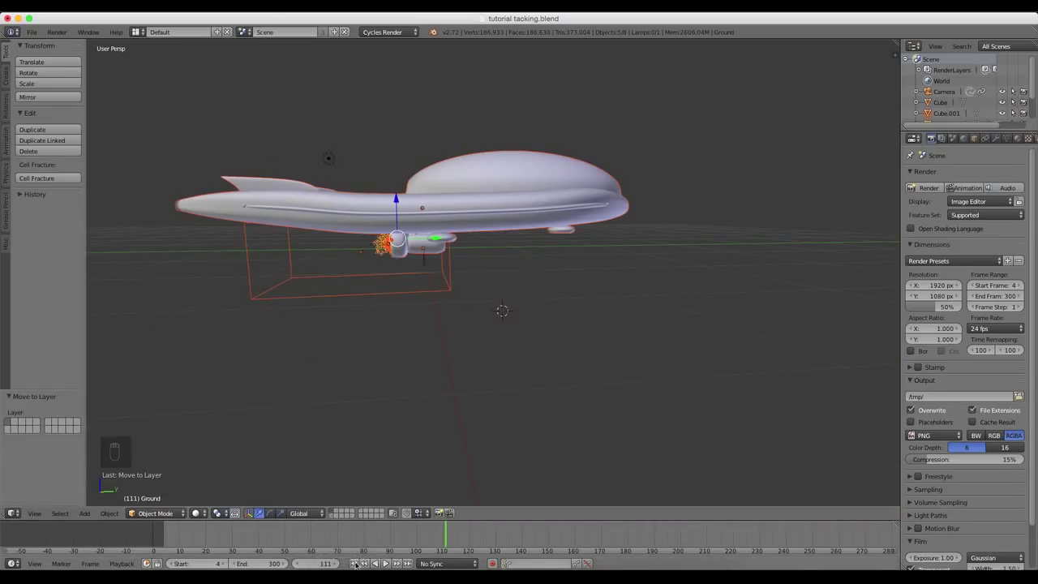
Step: Return to start frame 4 and display layer 1 together with the Ground's layer 11
left_click(354, 563)
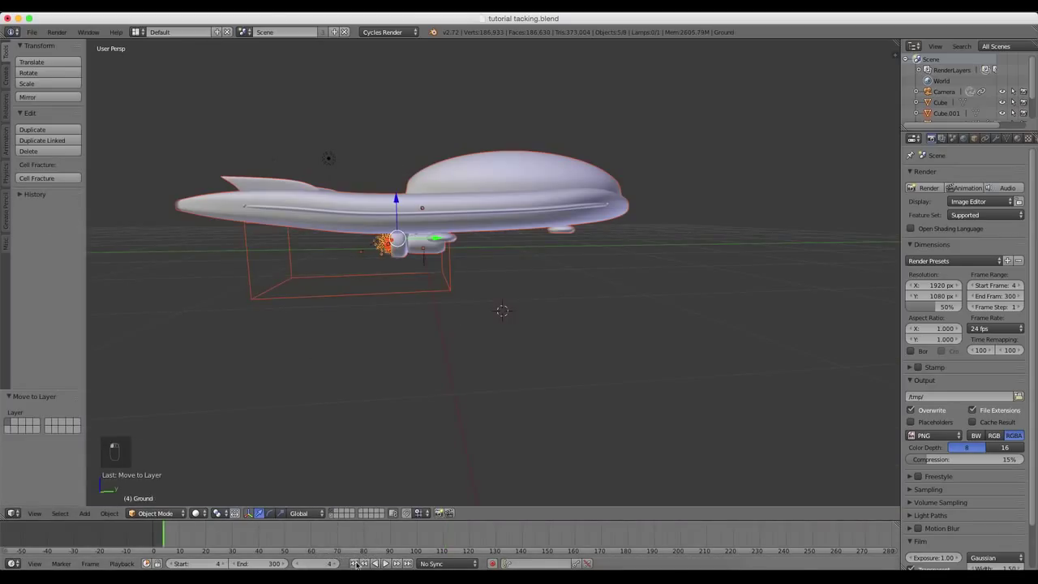
left_click(332, 517)
left_click(332, 514)
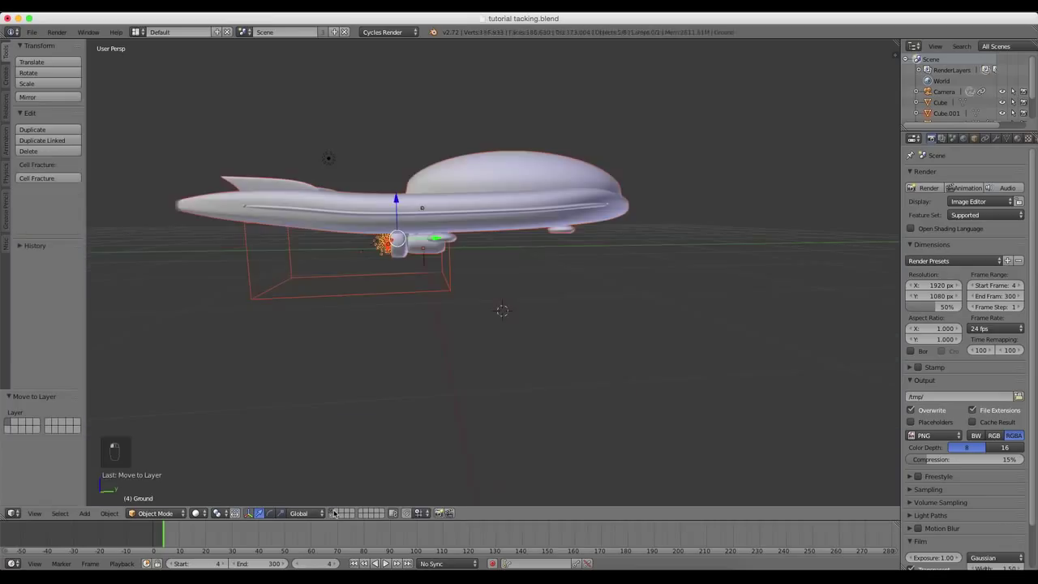
left_click(331, 517, "shift")
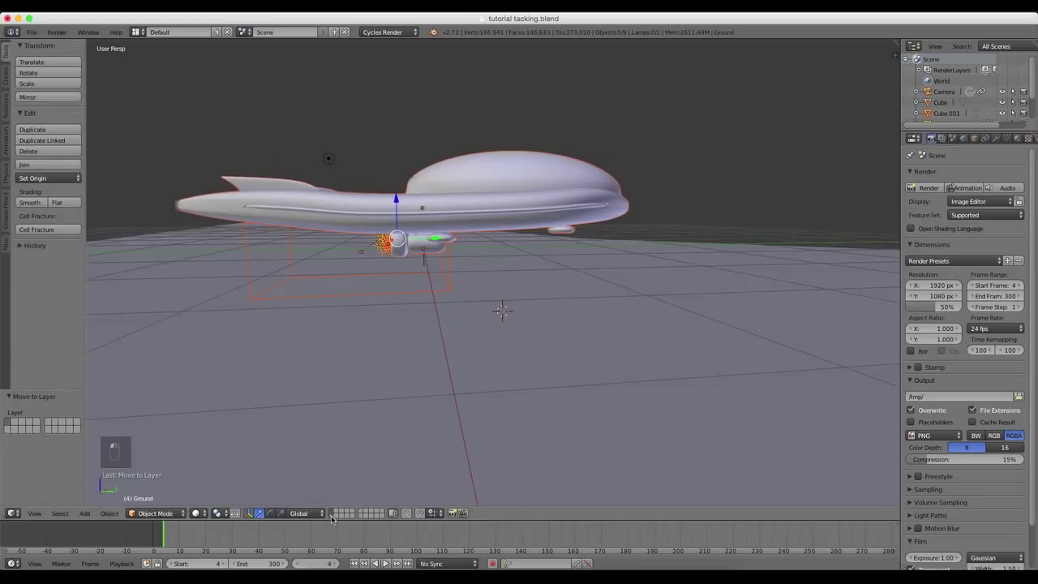
Step: Move the spaceship about 3.1 units along negative Y, and shift it further the same way in the camera view
scroll(611, 439, "down", 4)
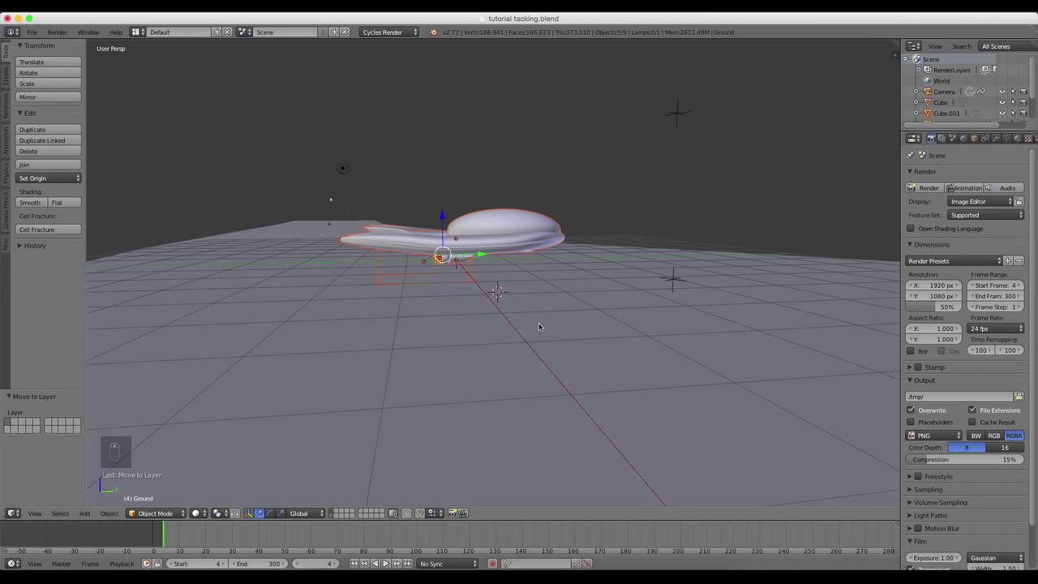
left_click_drag(486, 256, 329, 264)
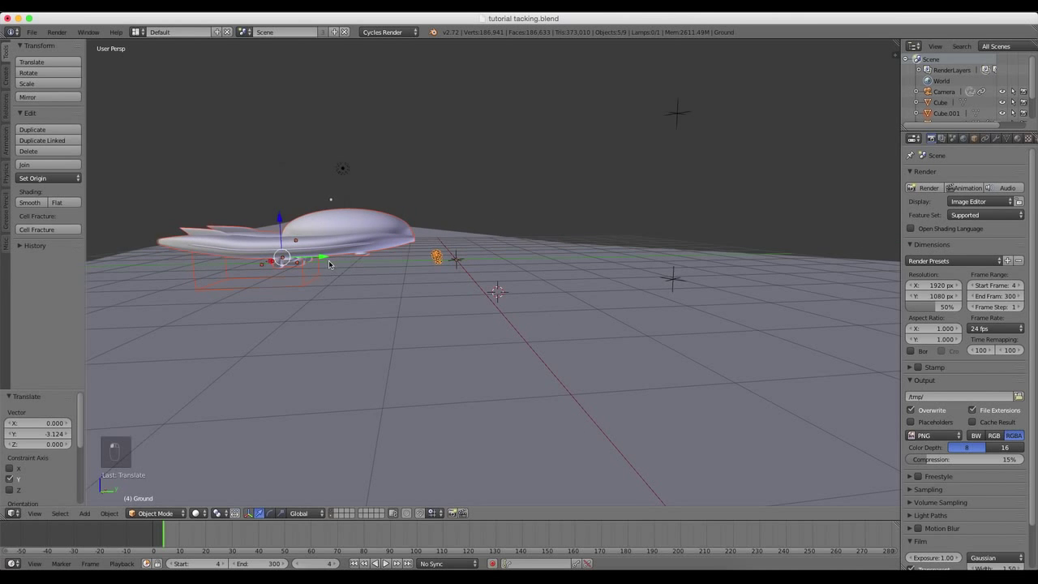
key("KP_7")
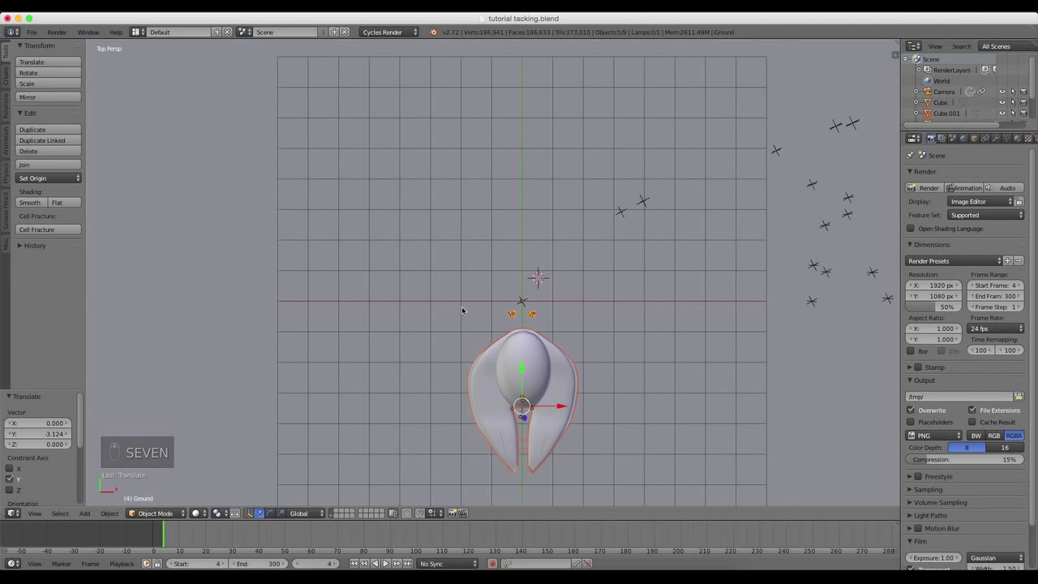
key("KP_0")
scroll(531, 329, "up", 2)
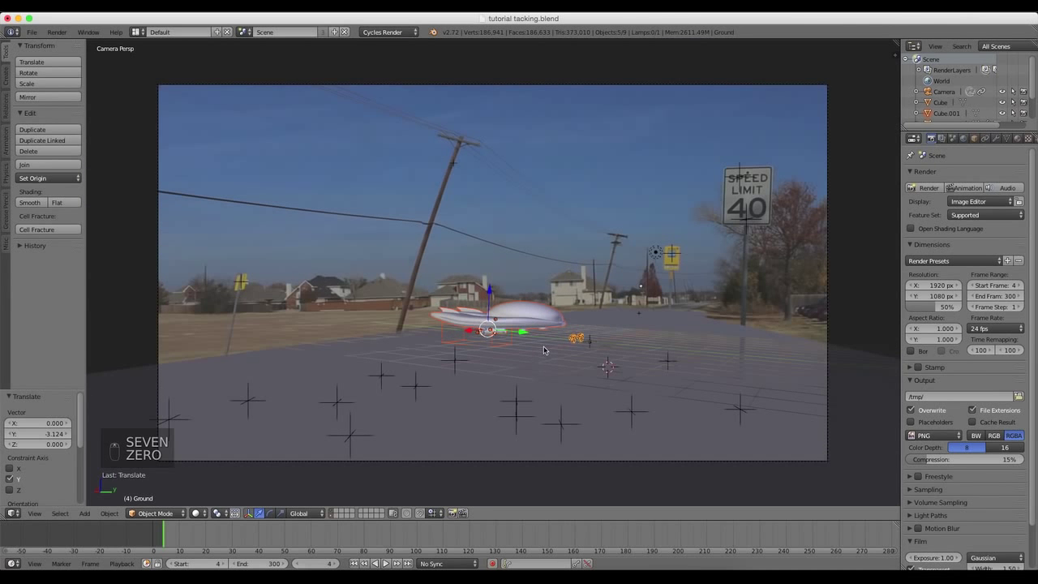
scroll(535, 329, "down", 1, "shift")
left_click_drag(542, 321, 513, 323)
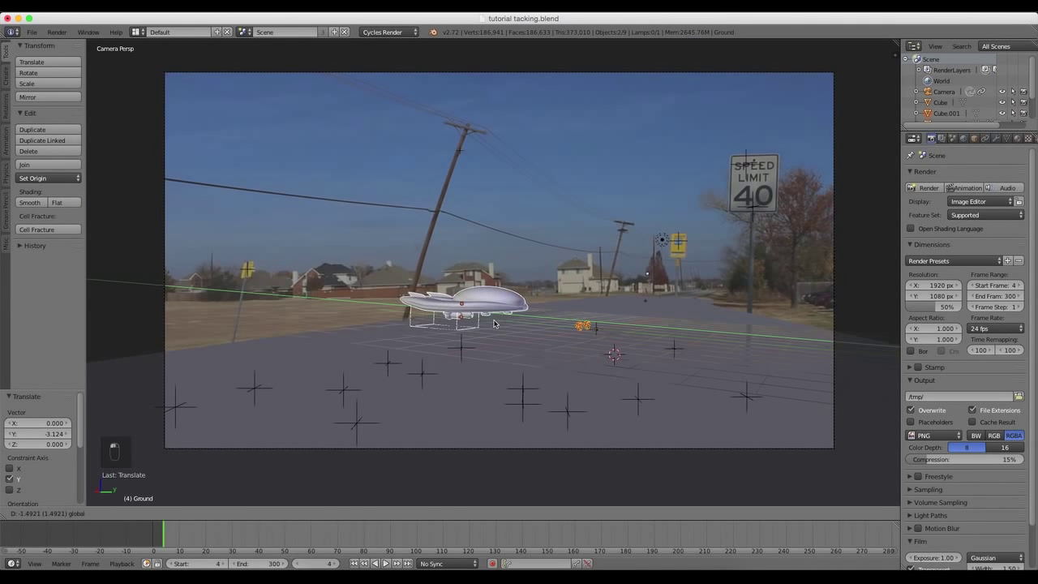
left_click(503, 323)
Step: Scale the spaceship up by about 1.66 and raise it about 1 unit along Z
key("s")
left_click(552, 328)
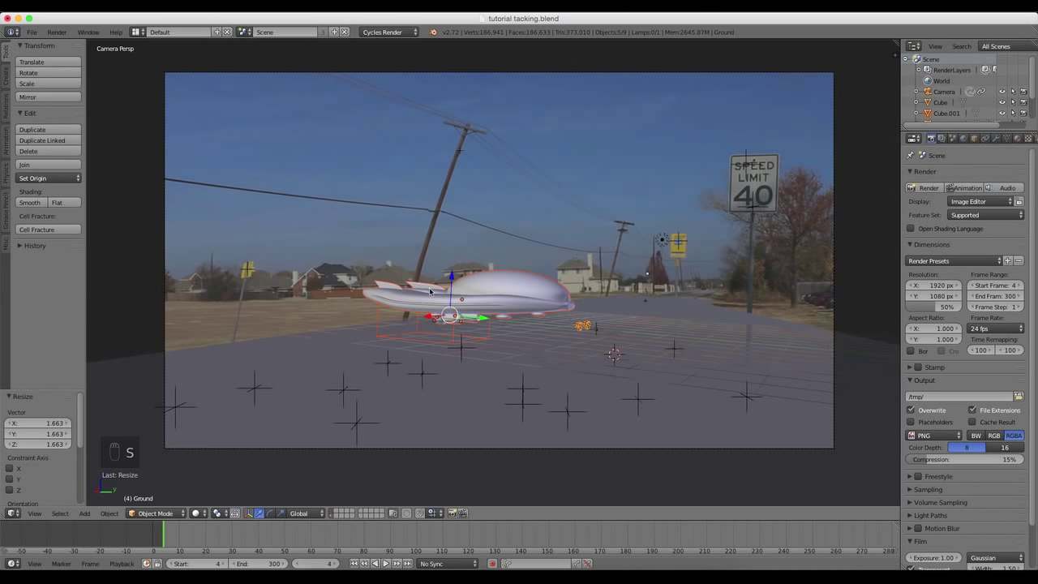
left_click_drag(452, 279, 517, 260)
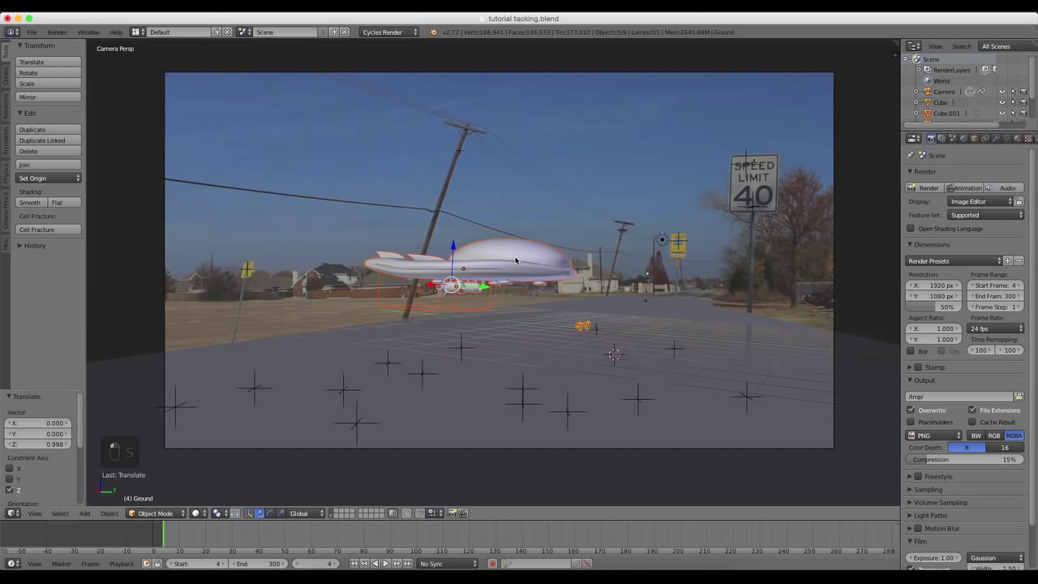
scroll(515, 259, "up", 1)
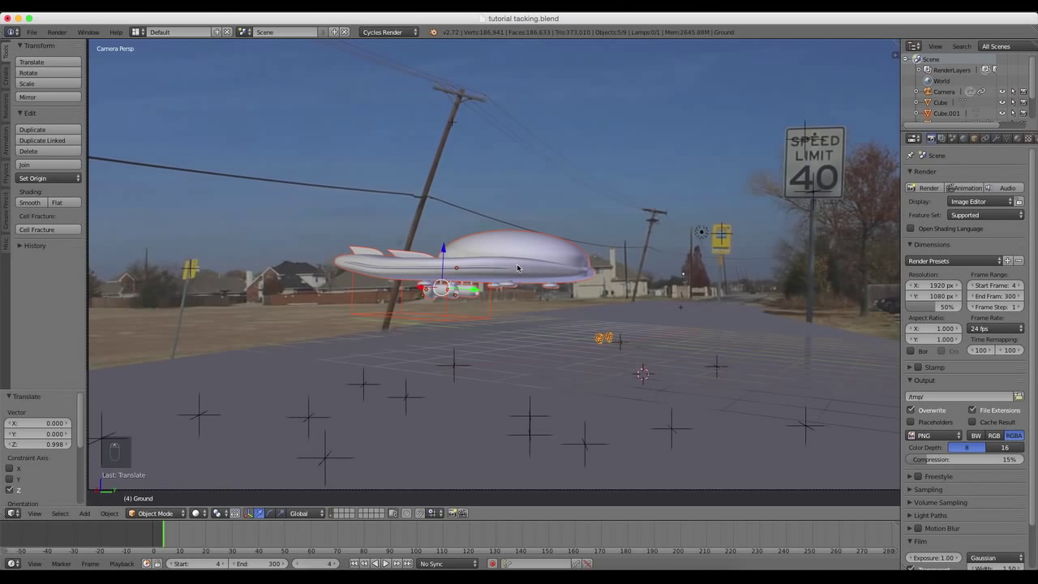
Step: Enlarge the spaceship slightly by a factor of about 1.01 and apply its scale
key("s")
left_click(519, 270)
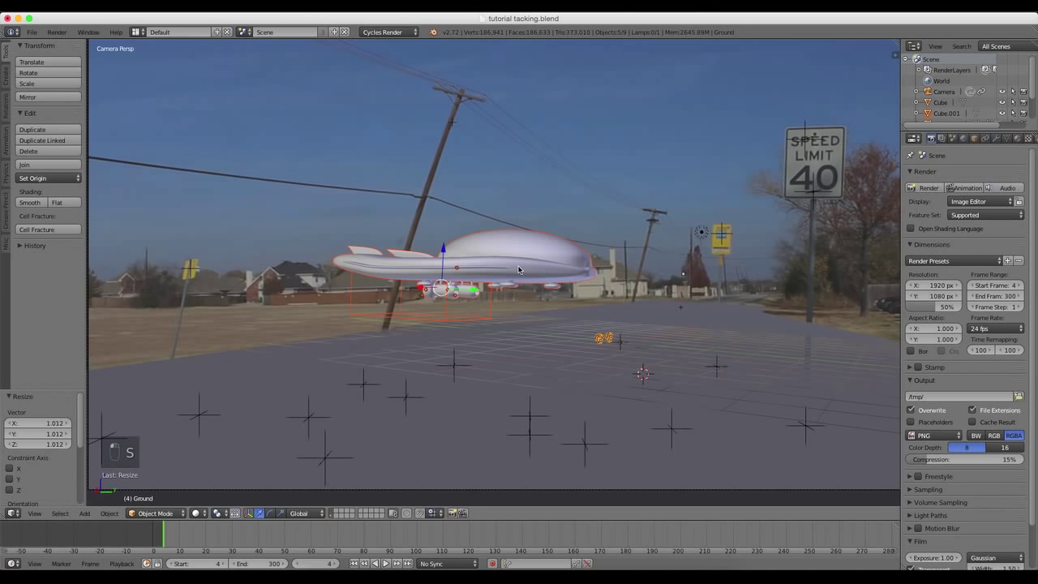
key("ctrl+a")
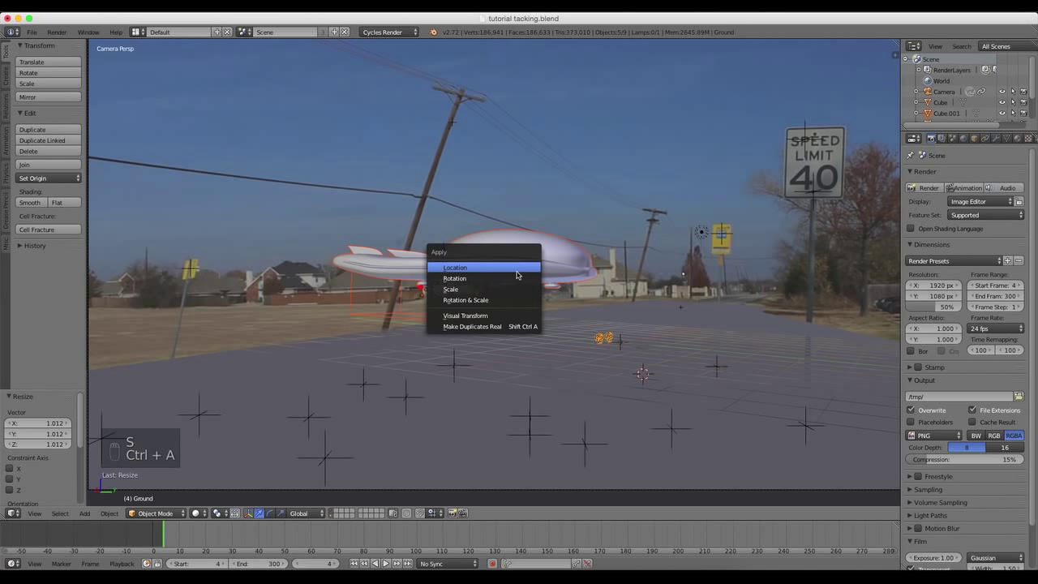
left_click(487, 289)
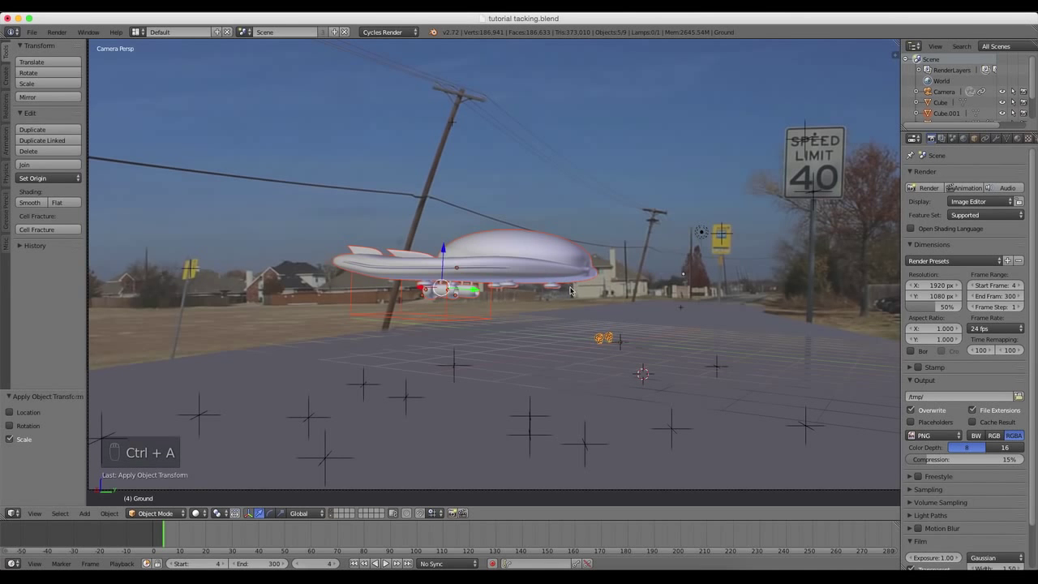
Step: In the top view, move the spaceship about 5.3 units in X and 3.4 in Y, and rotate it about 84°
key("KP_7")
scroll(552, 339, "down", 2)
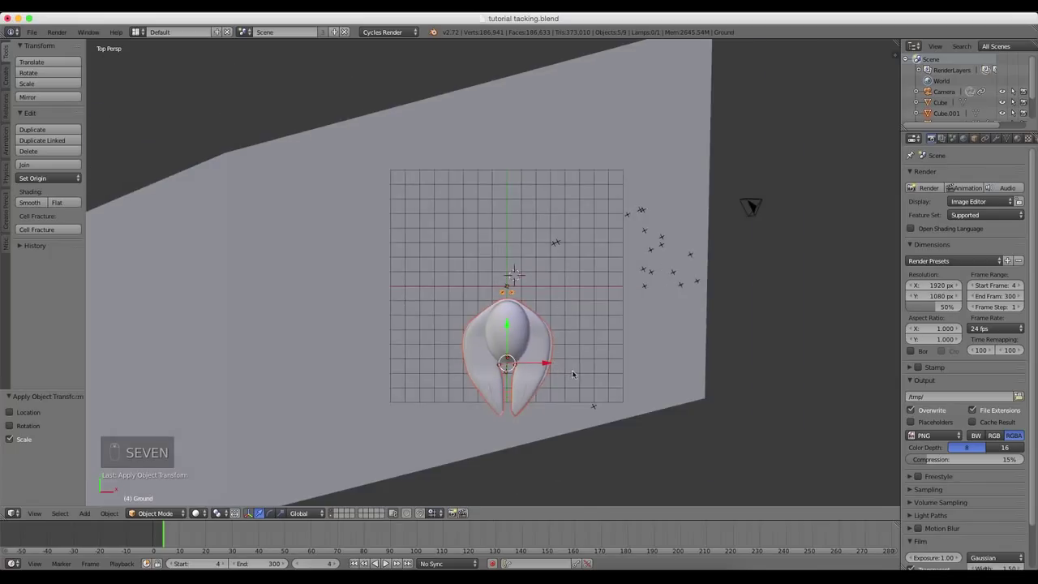
key("g")
left_click(656, 318)
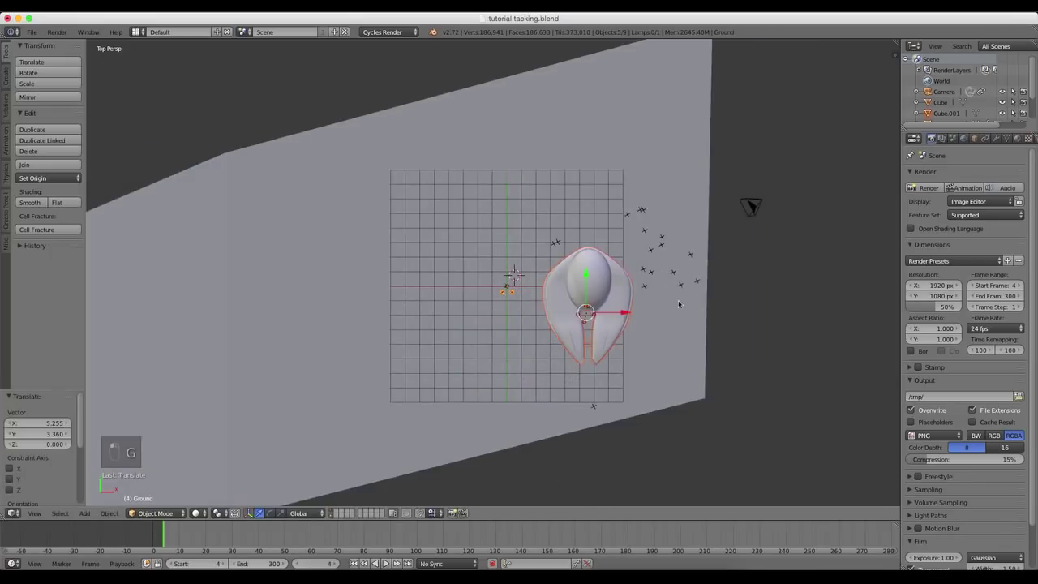
key("r")
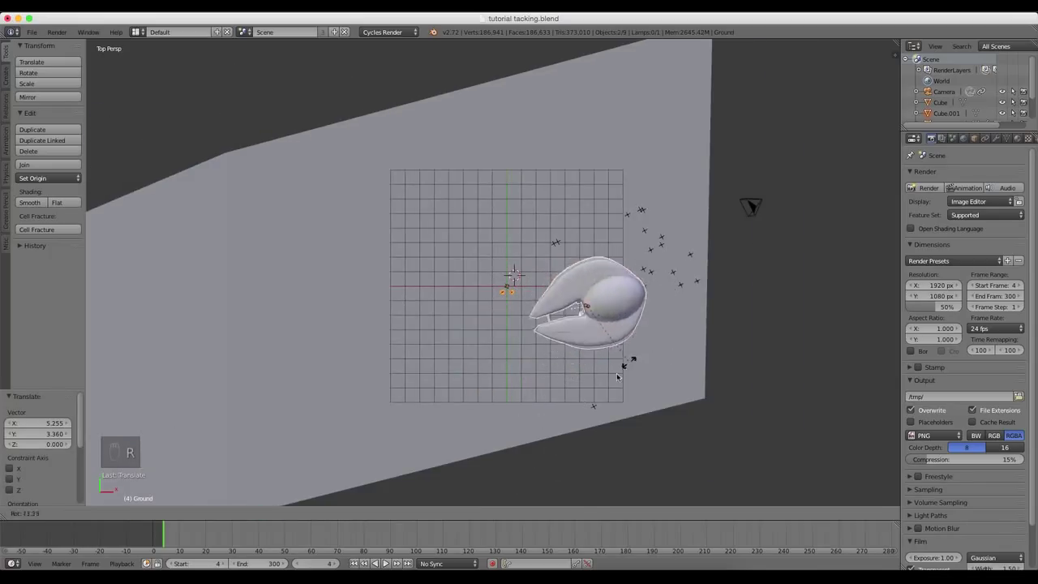
left_click(616, 368)
Step: In the camera view, trackball-rotate the spaceship by about 1.1° and 18.3° to level it above the road
key("KP_0")
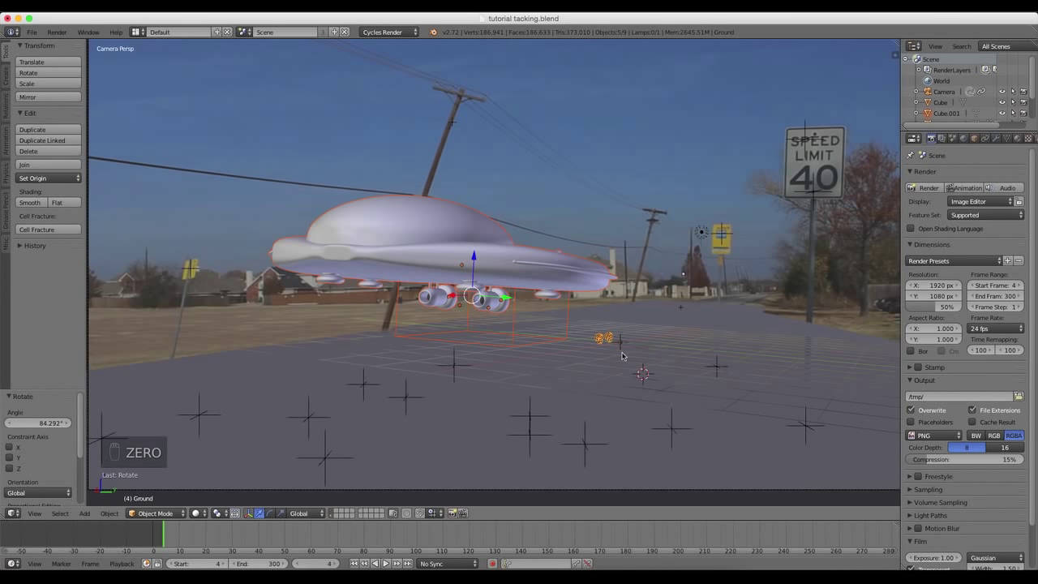
key("r")
key("r")
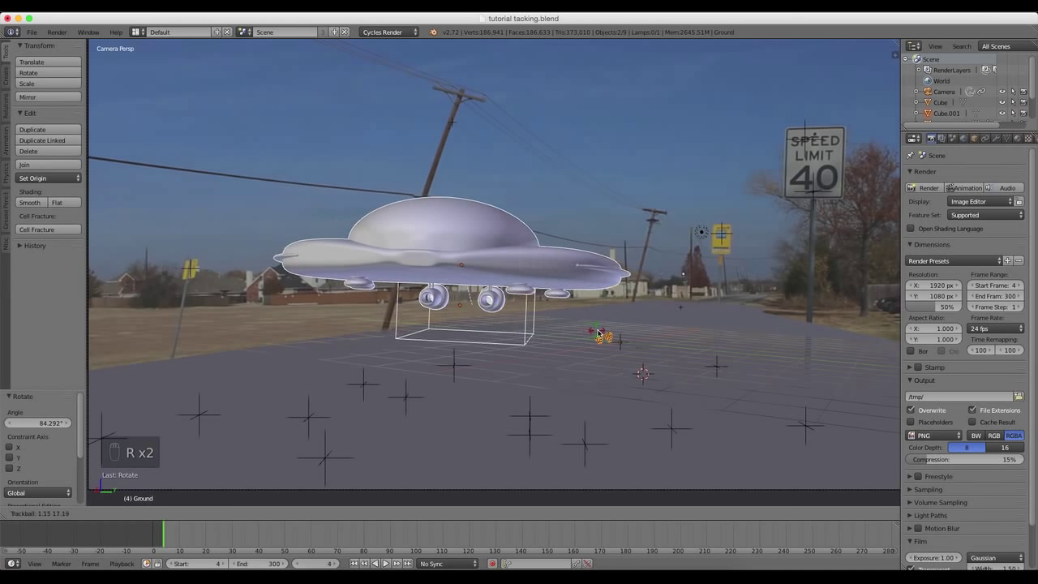
left_click(598, 333)
scroll(584, 341, "down", 4)
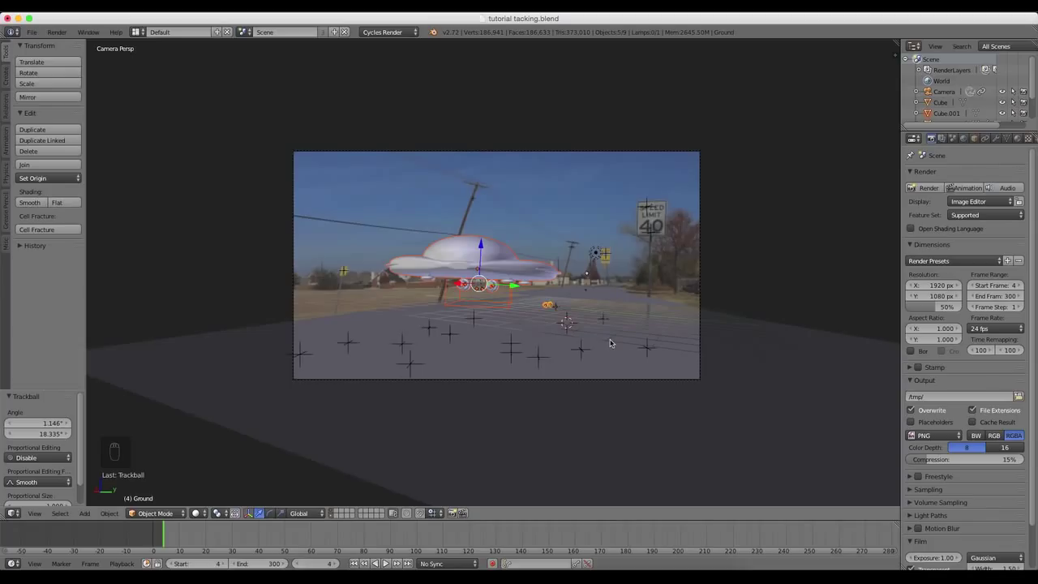
key("r")
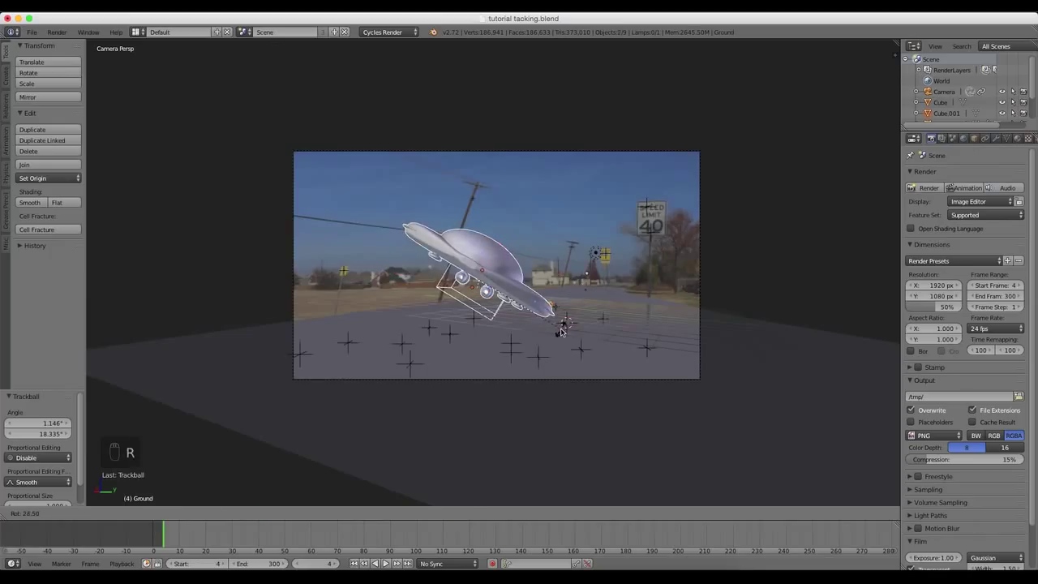
left_click(568, 296)
key("super+z")
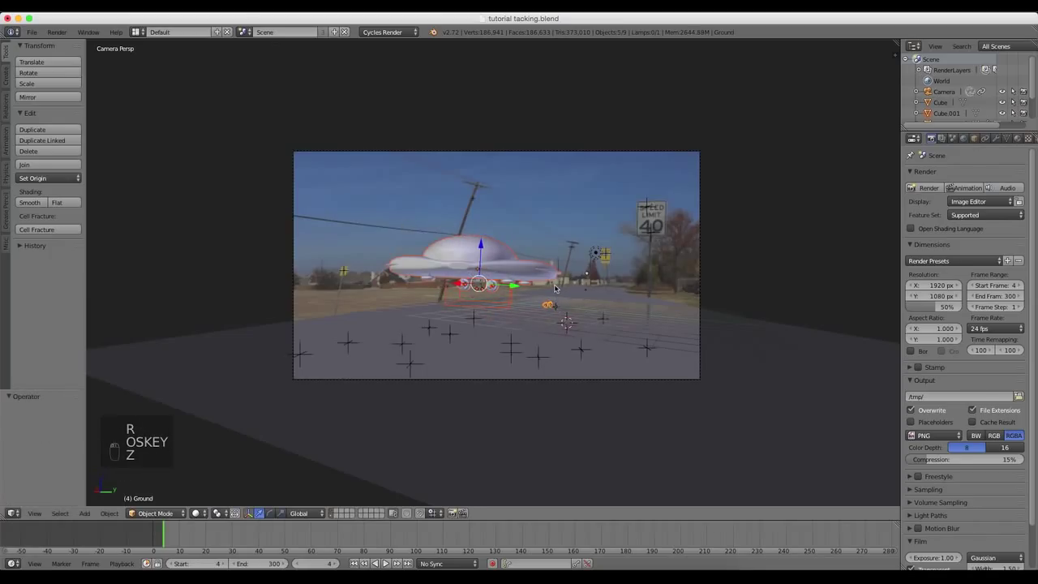
Step: Insert a LocRot keyframe for the spaceship objects at frame 4
key("i")
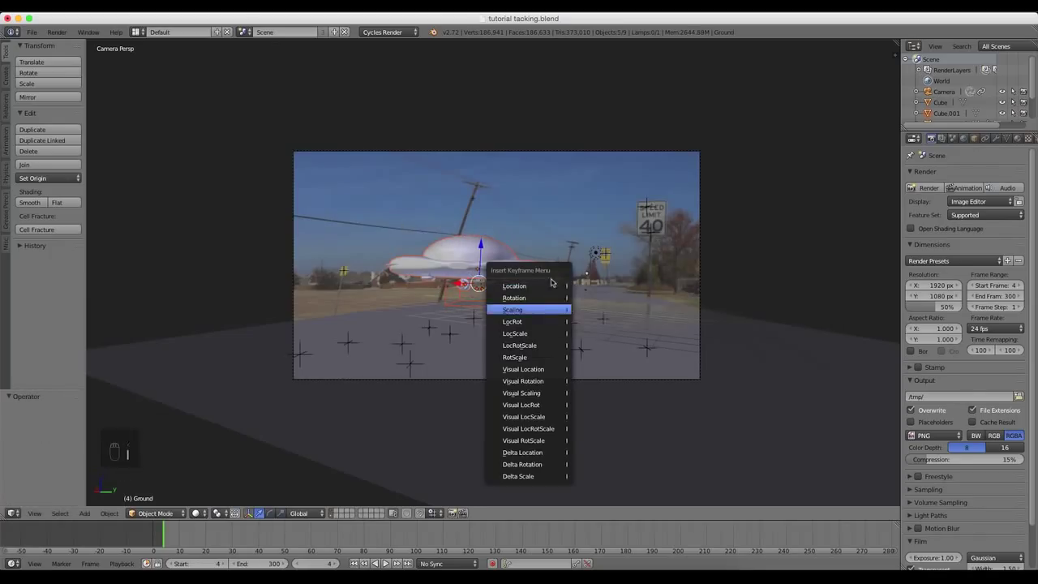
left_click(531, 324)
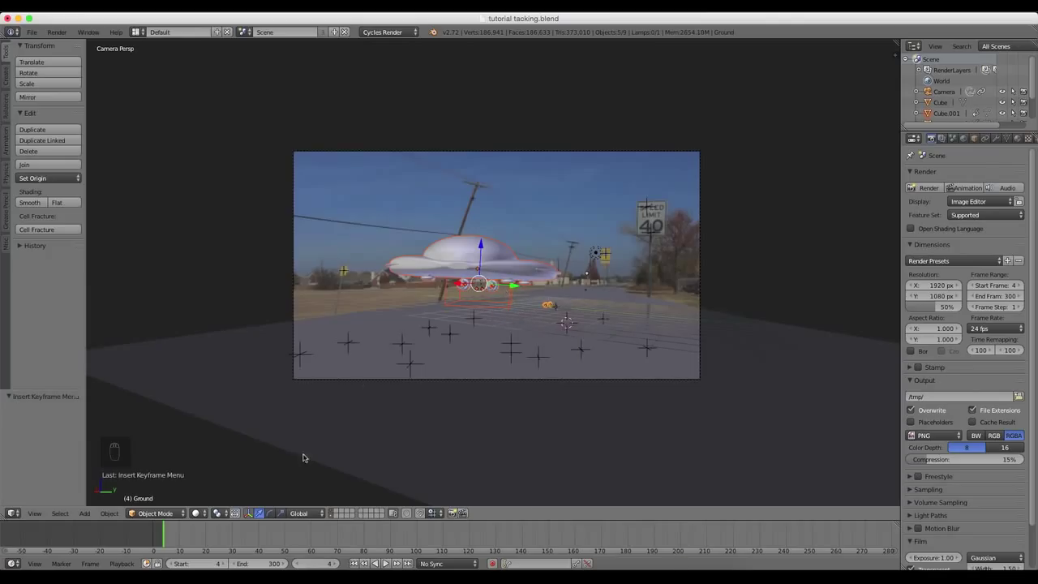
Step: Select the spaceship's main body and, at frame 60, rotate it about -41° in the top view
left_click_drag(175, 530, 181, 536)
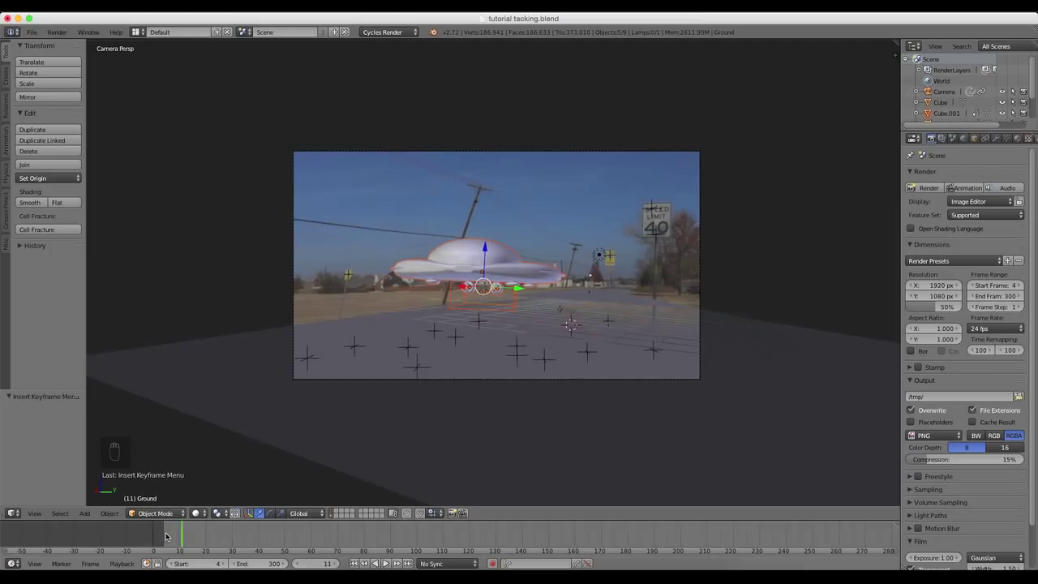
right_click(479, 266)
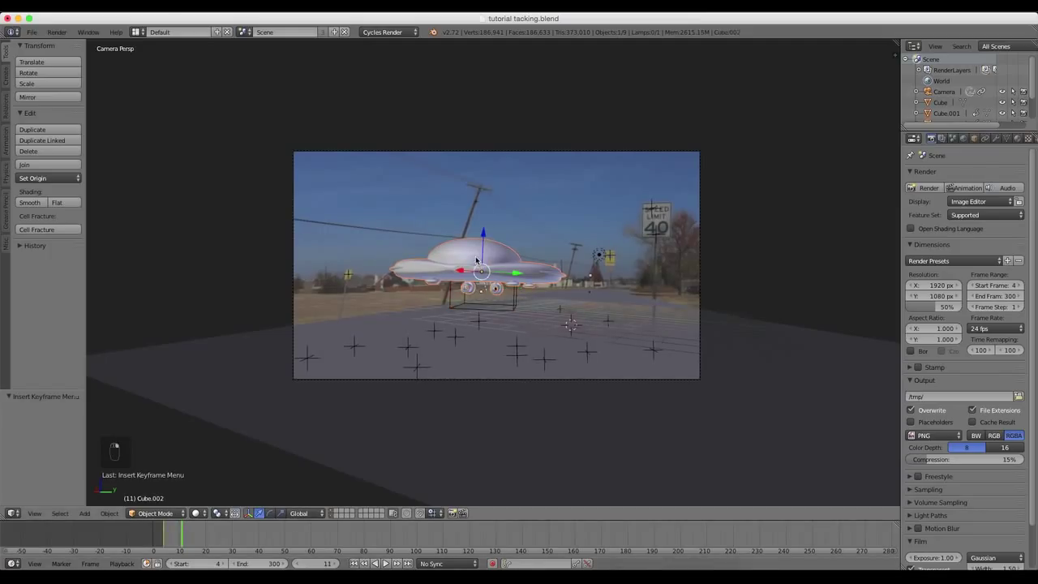
scroll(438, 284, "up", 3)
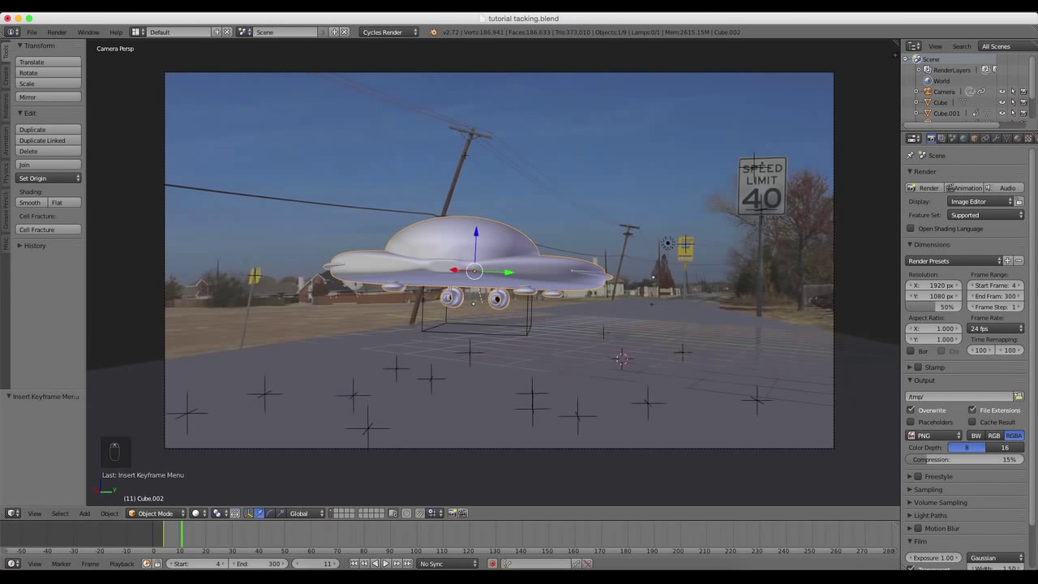
left_click_drag(173, 533, 164, 534)
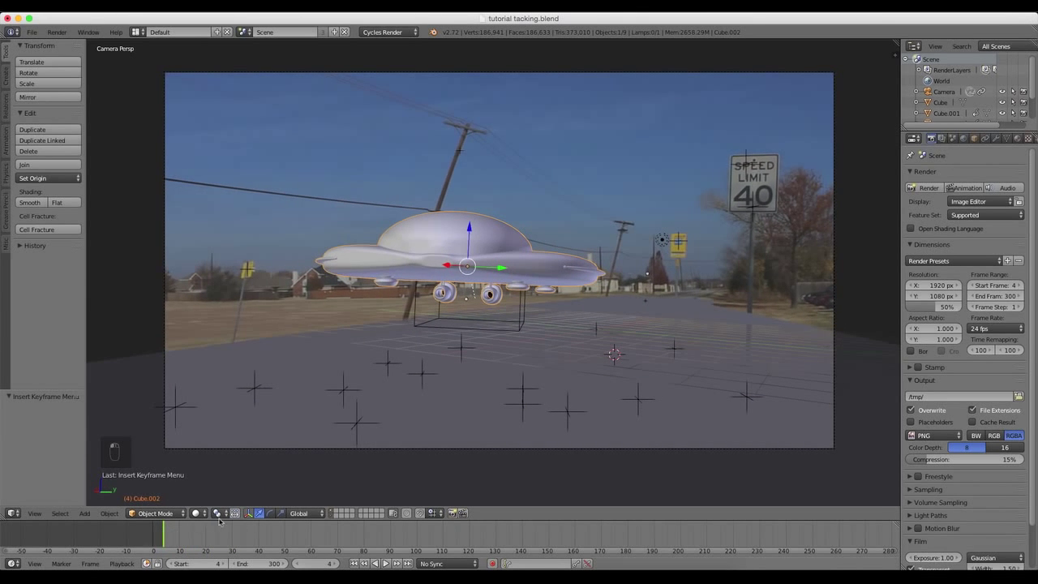
mouse_move(494, 513)
left_mouse_down()
mouse_move(477, 513)
mouse_move(490, 504)
left_mouse_up()
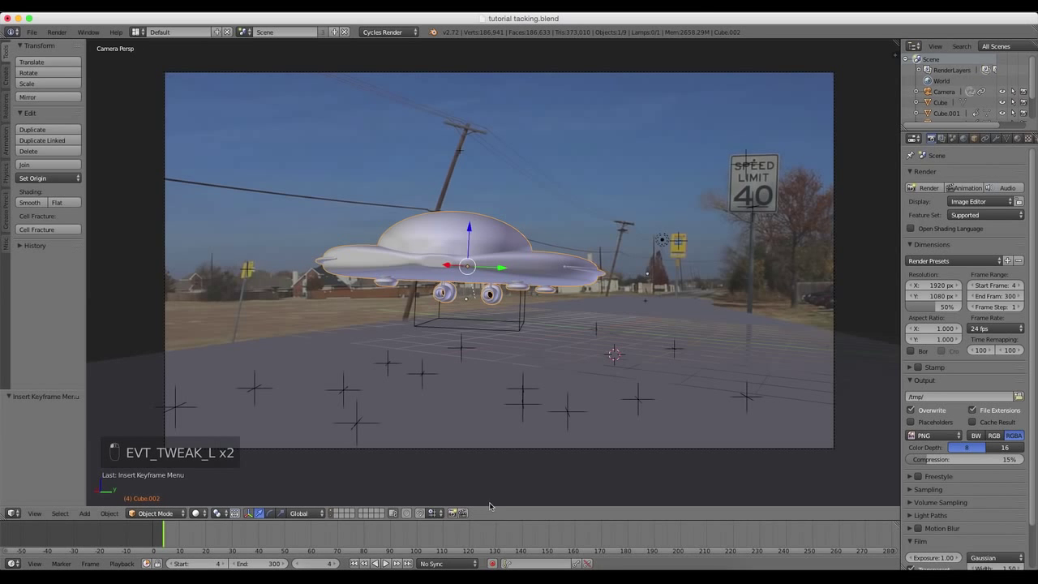
left_click_drag(196, 537, 312, 538)
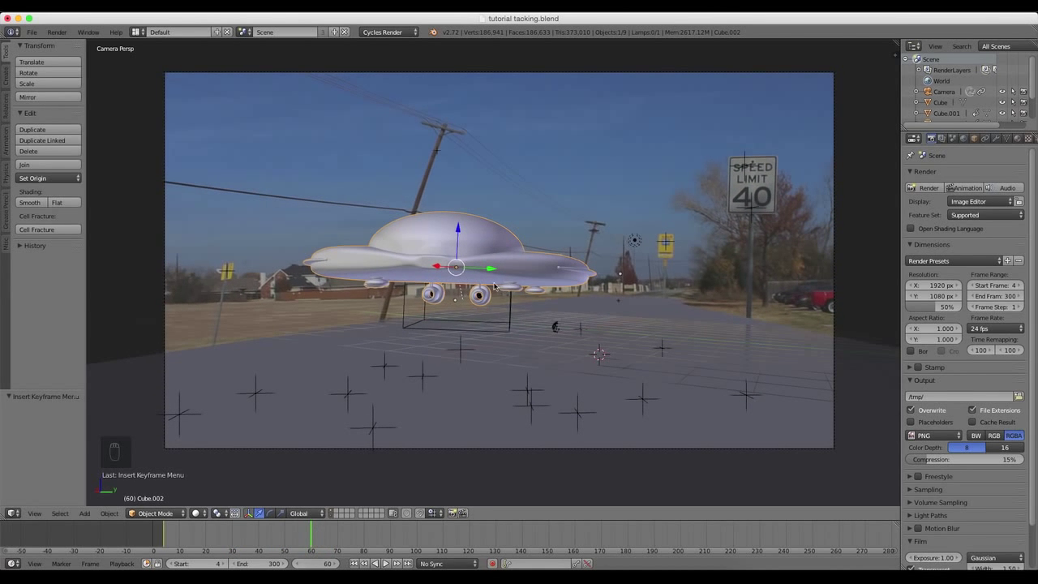
key("KP_7")
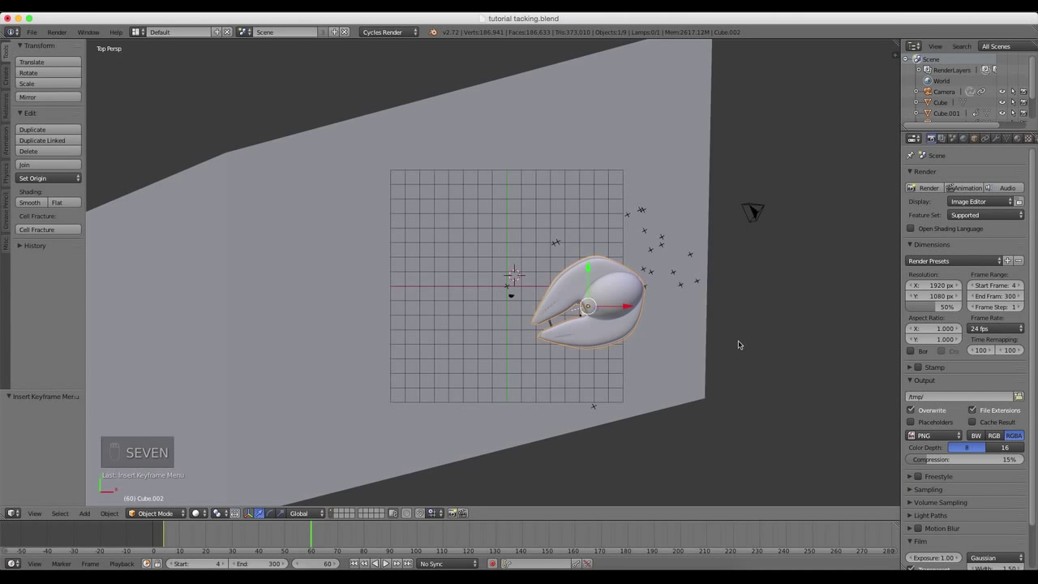
key("r")
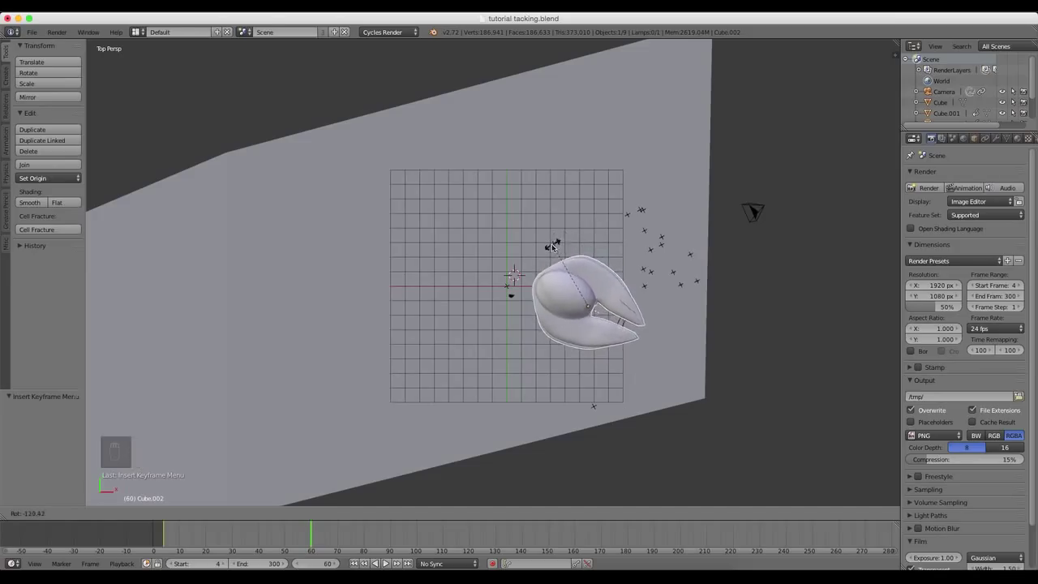
left_click(659, 265)
Step: Insert a LocRot keyframe for the spaceship body at frame 60 and return to the camera view
key("i")
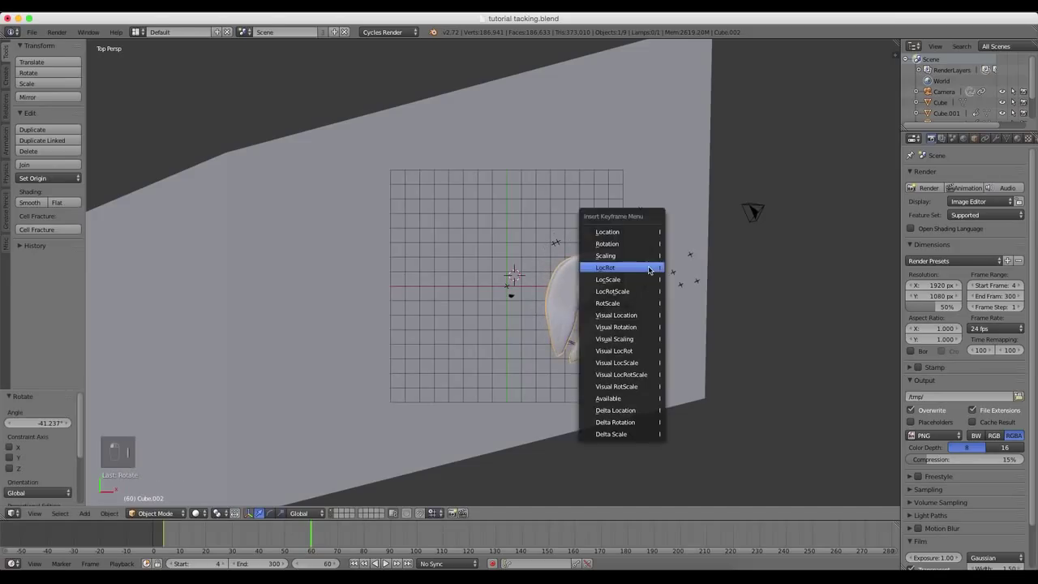
left_click(646, 269)
key("0")
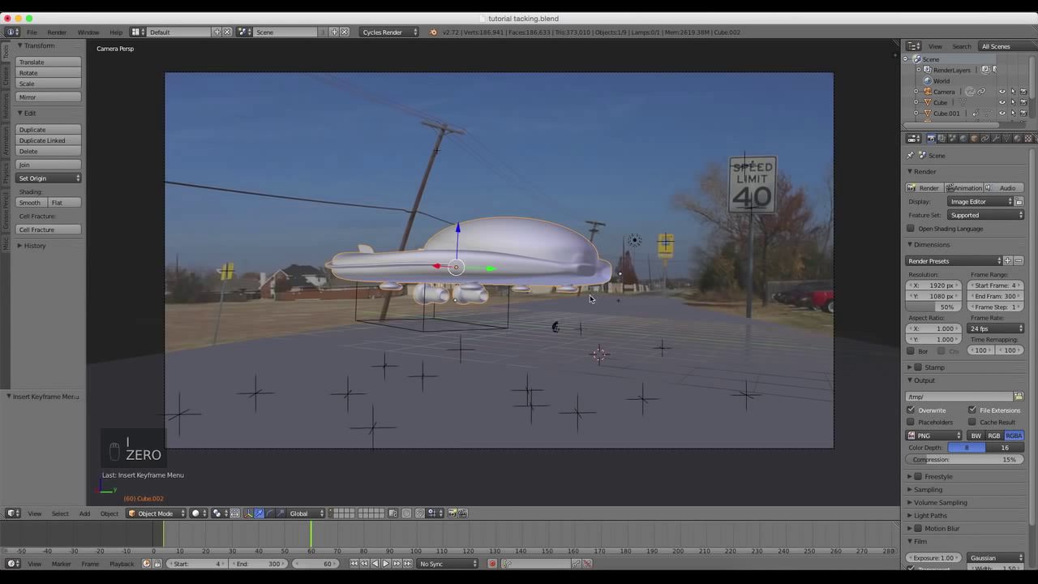
Step: Test-render frame 95 to check how the spaceship looks against the footage, then close the render
left_click_drag(305, 539, 403, 554)
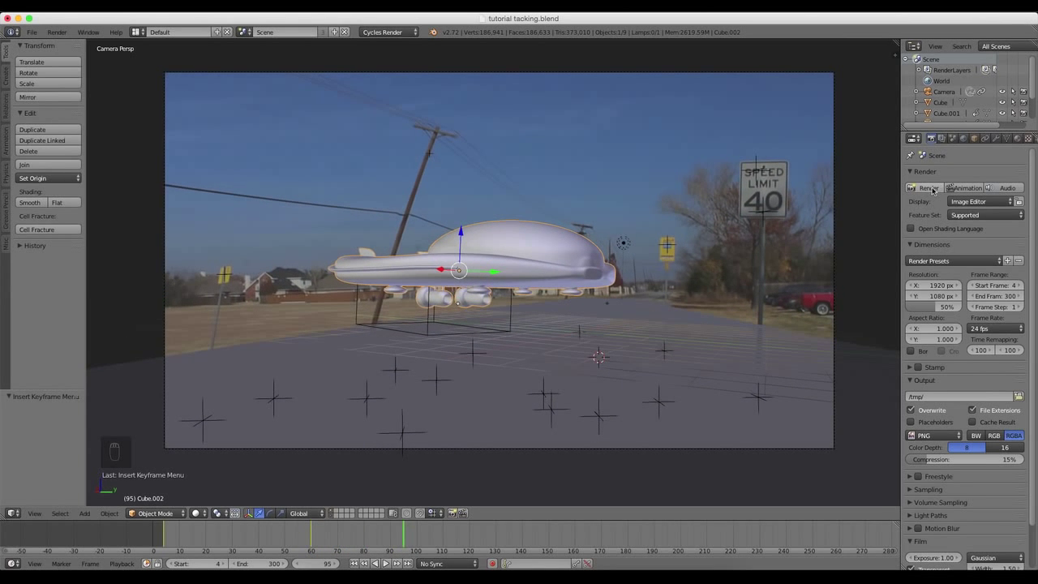
left_click(930, 189)
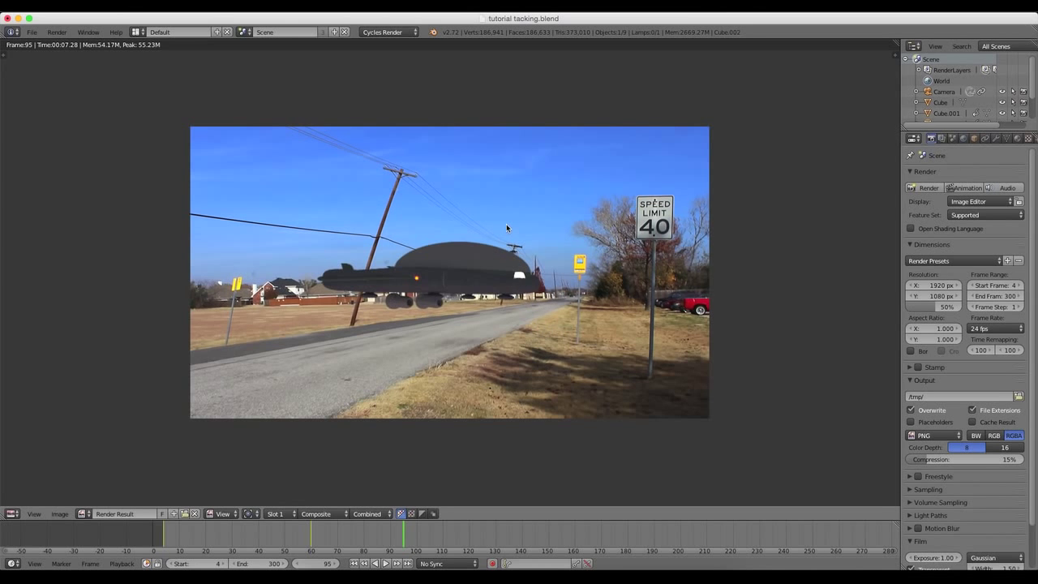
key("Escape")
scroll(661, 316, "down", 1)
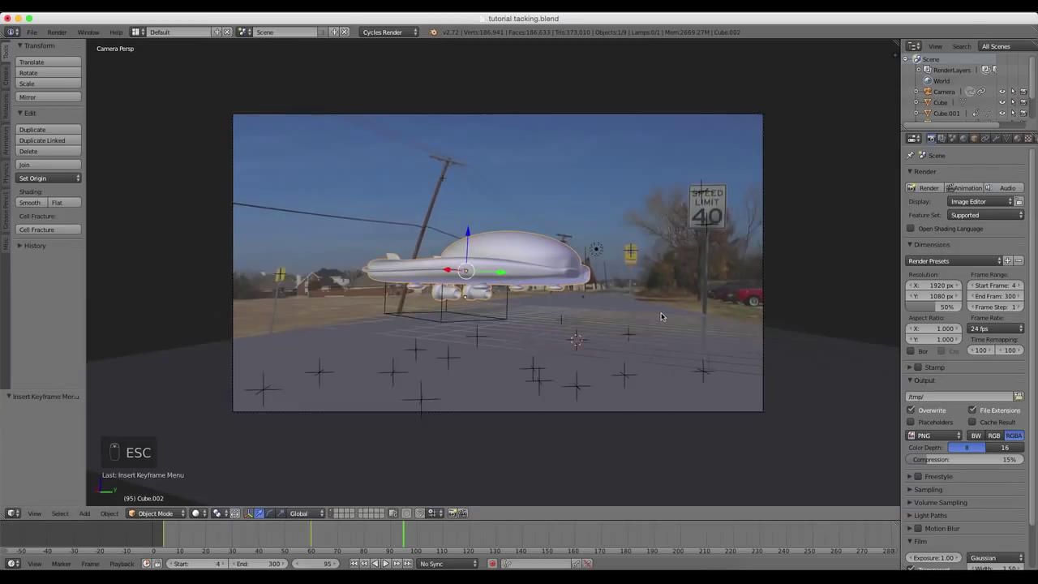
Step: Deselect all objects, enable nodes for the world and set its background color to an Environment Texture
key("a")
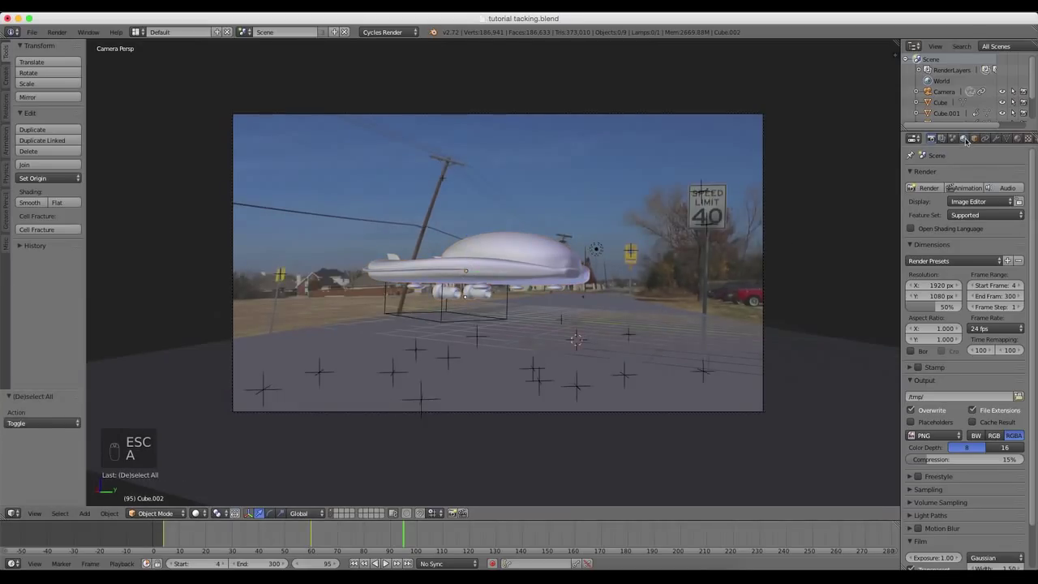
left_click(964, 139)
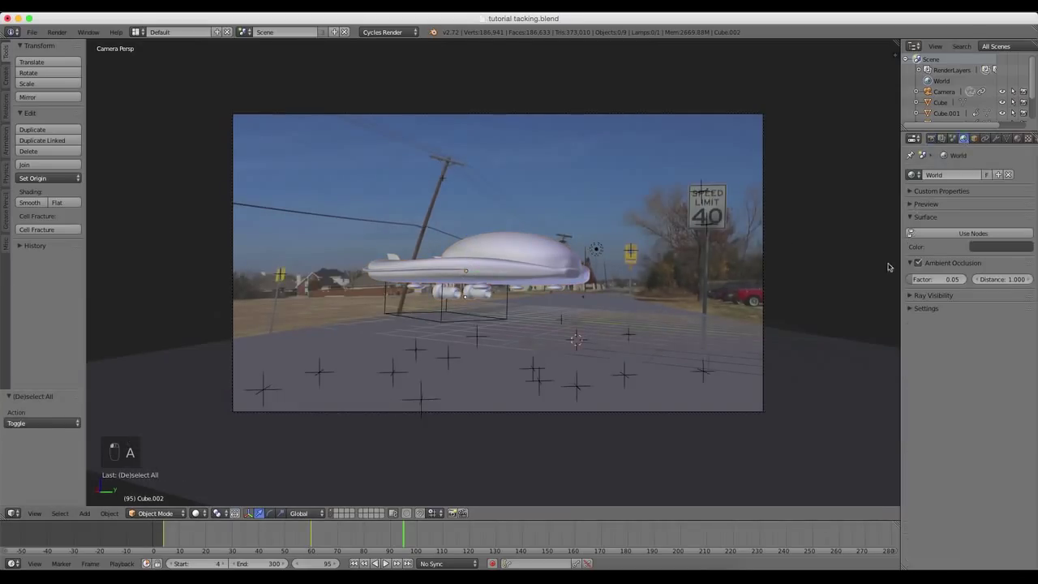
left_click(962, 235)
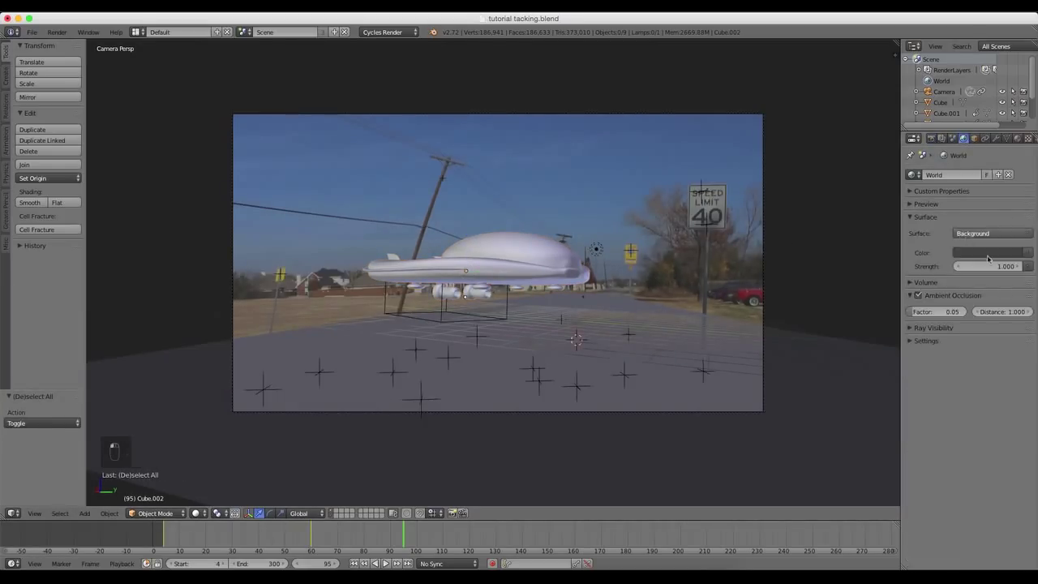
left_click(1024, 254)
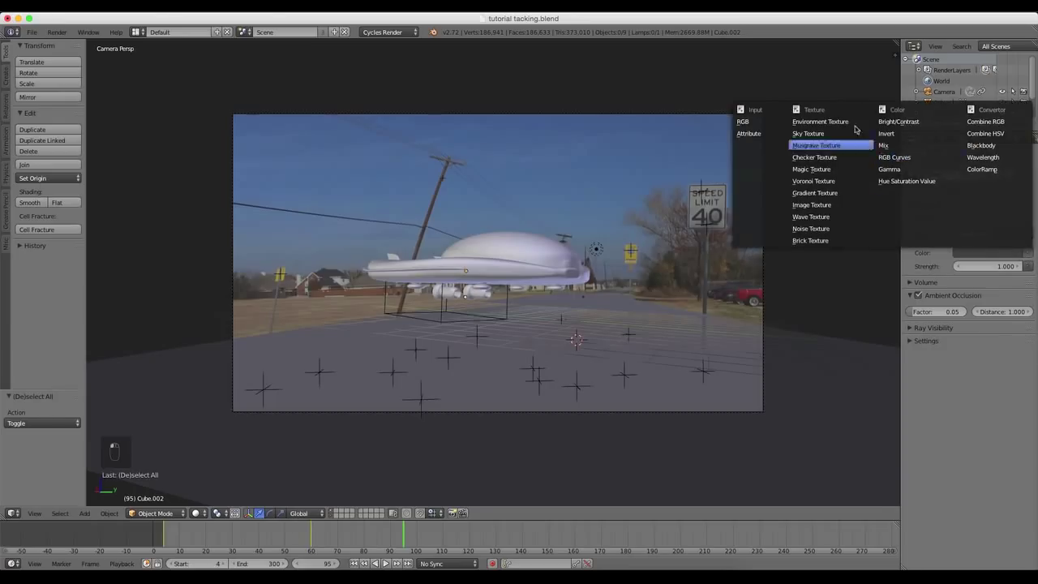
left_click(819, 123)
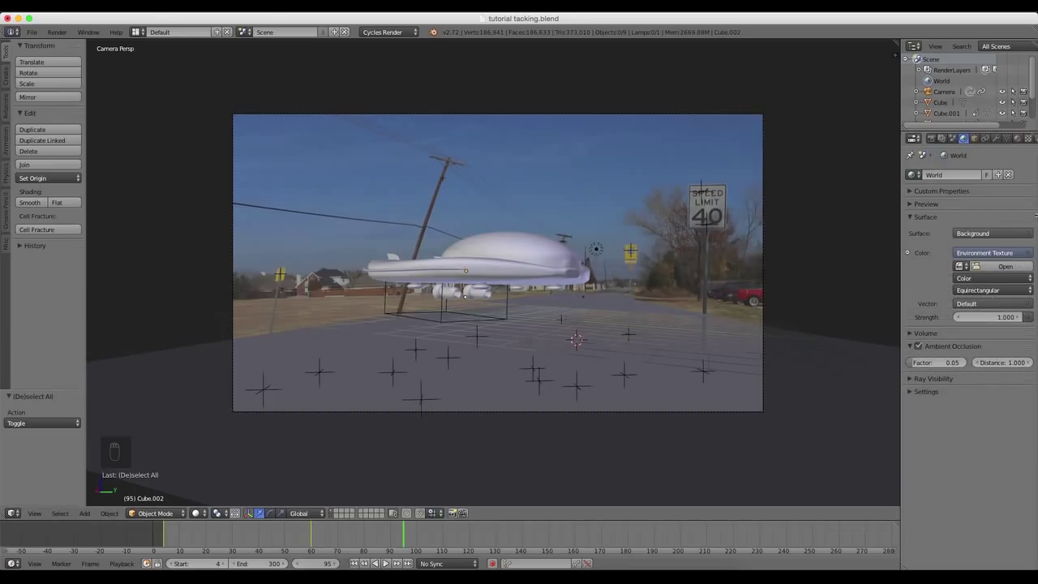
Step: Load Oribi_2k.jpg from the HDRS folder inside Textures Real textures as the world's environment image
left_click(1005, 267)
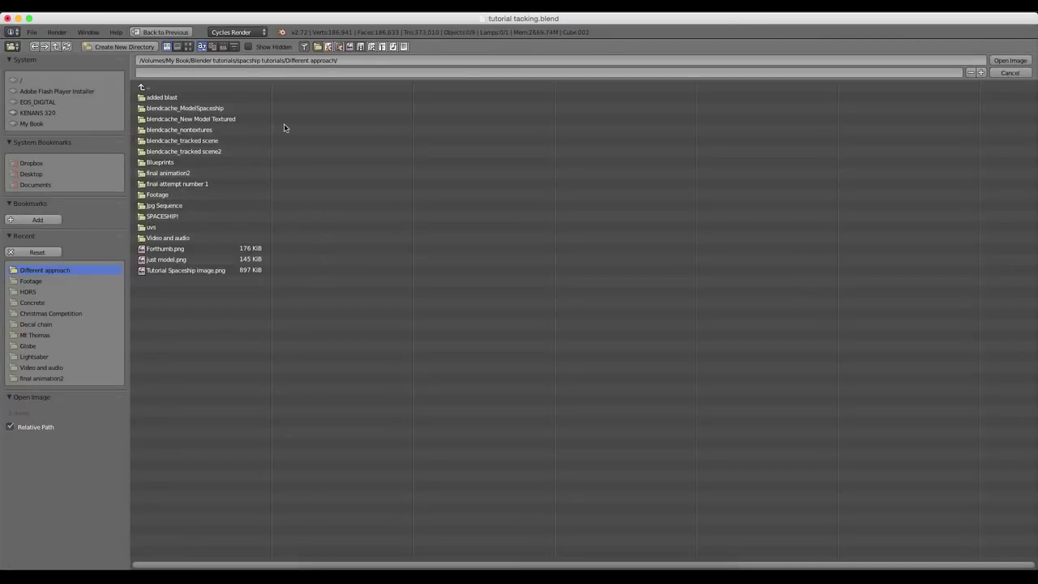
left_click(45, 114)
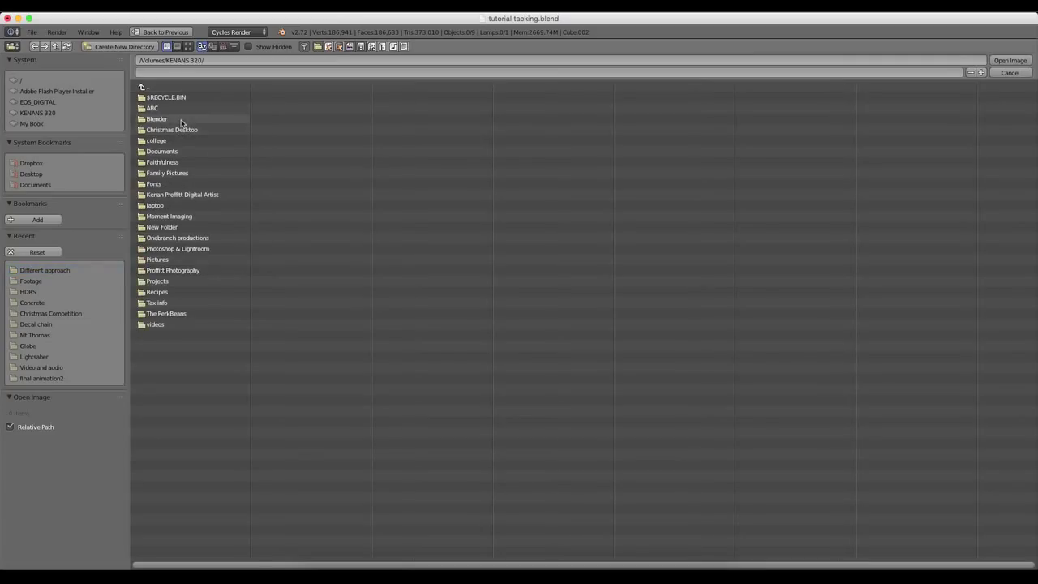
left_click(176, 122)
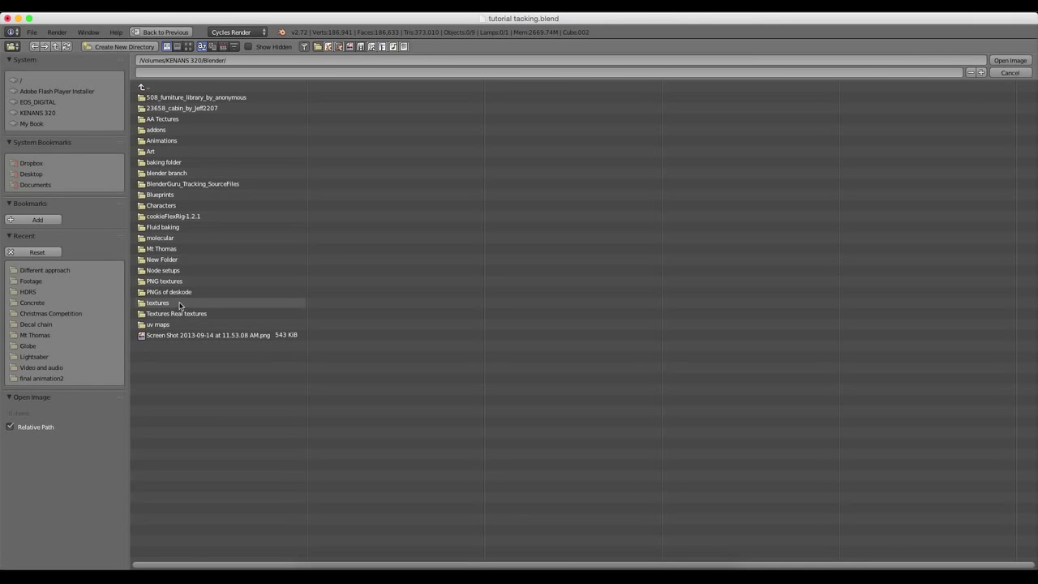
left_click(183, 303)
left_click(146, 87)
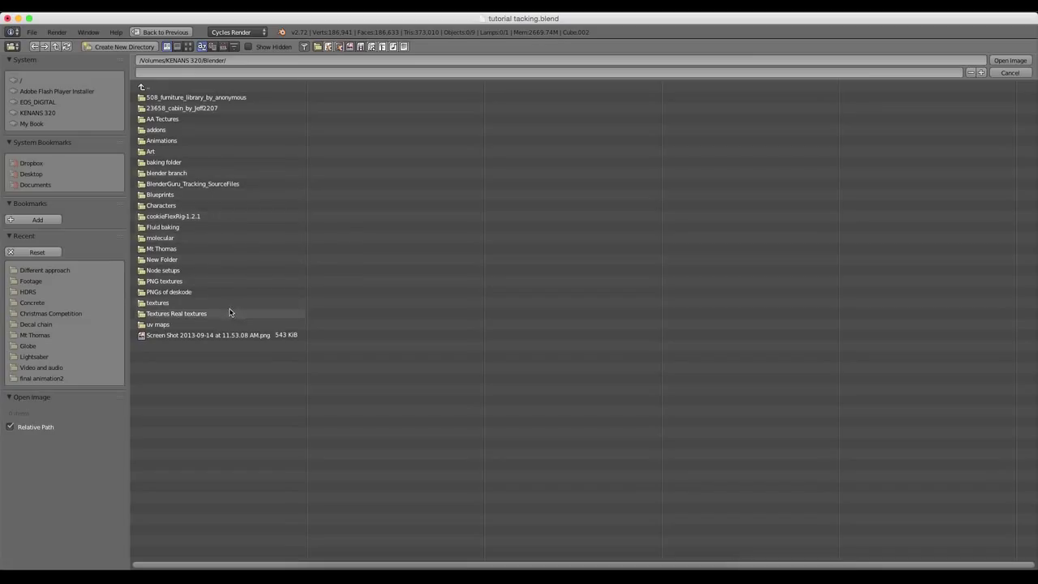
left_click(202, 313)
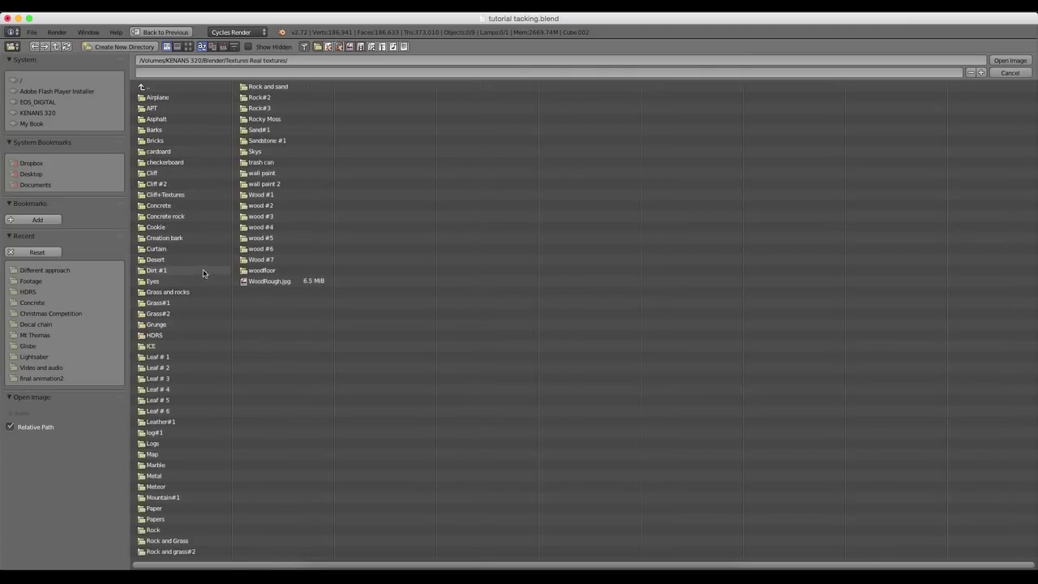
left_click(165, 337)
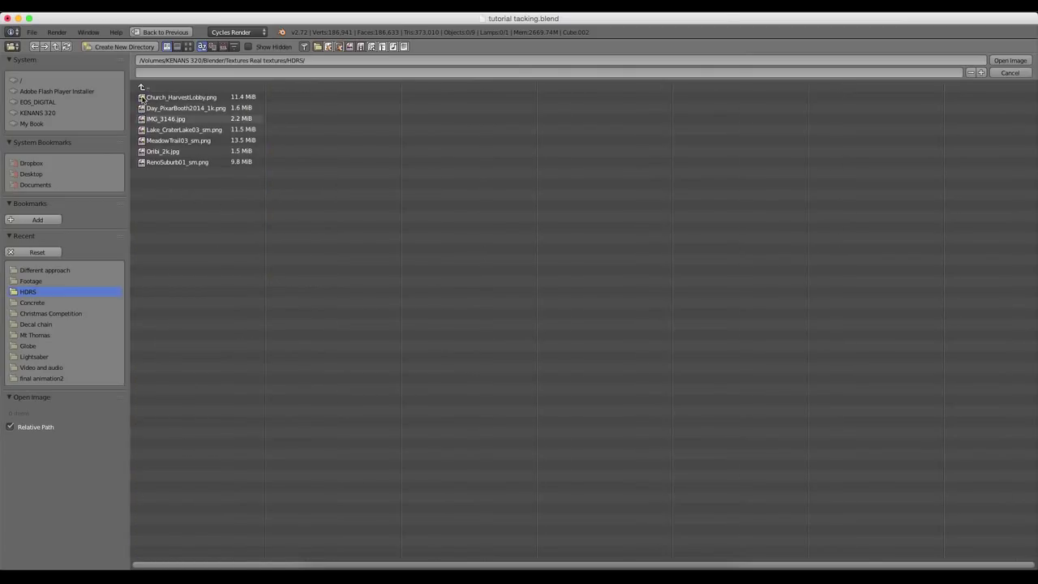
left_click(188, 46)
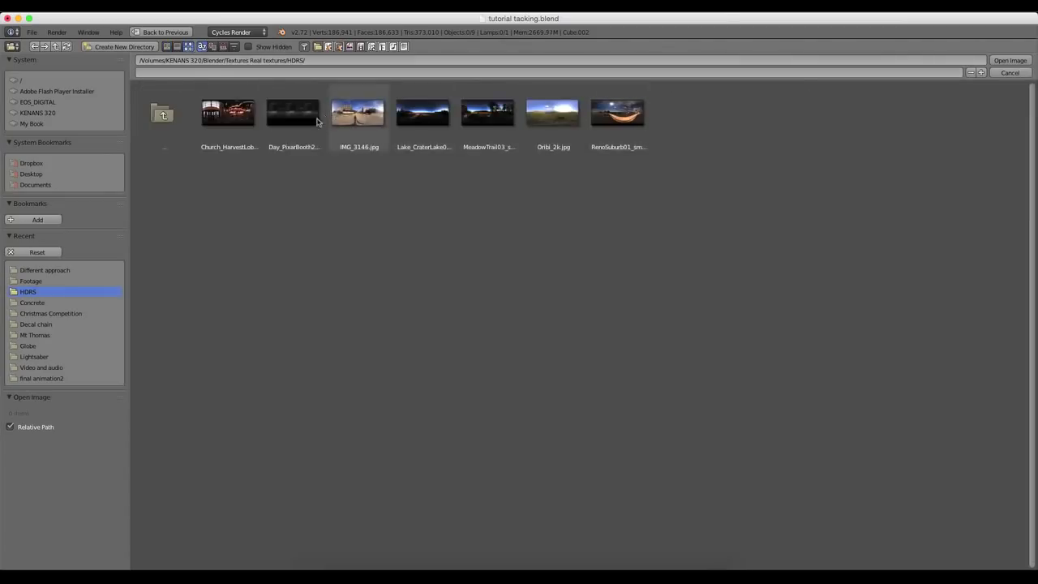
double_click(552, 114)
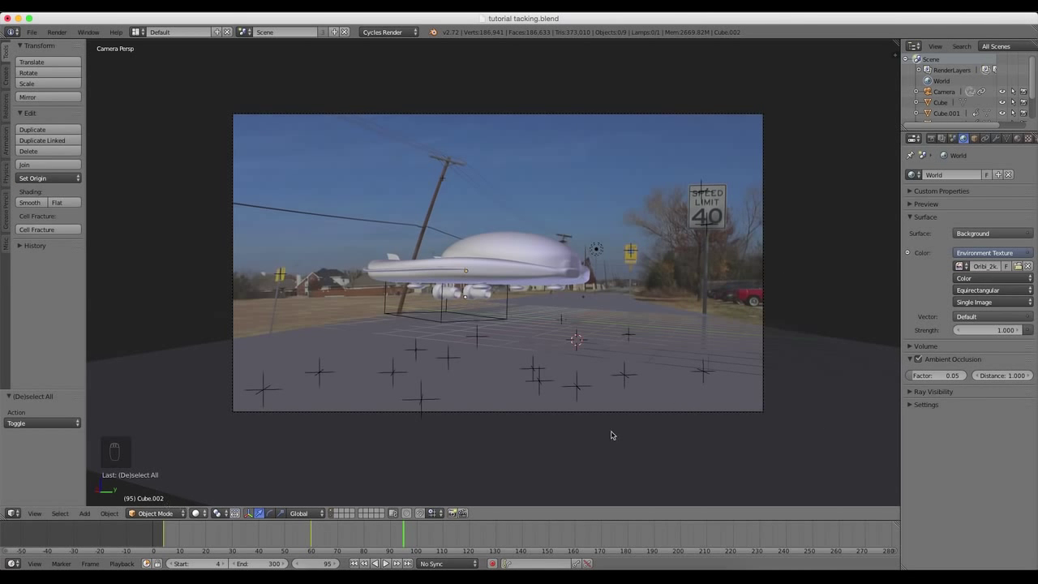
Step: Test-render frame 95 with the environment lighting and review the spaceship's turn from frame 4 to frame 28
left_click(937, 139)
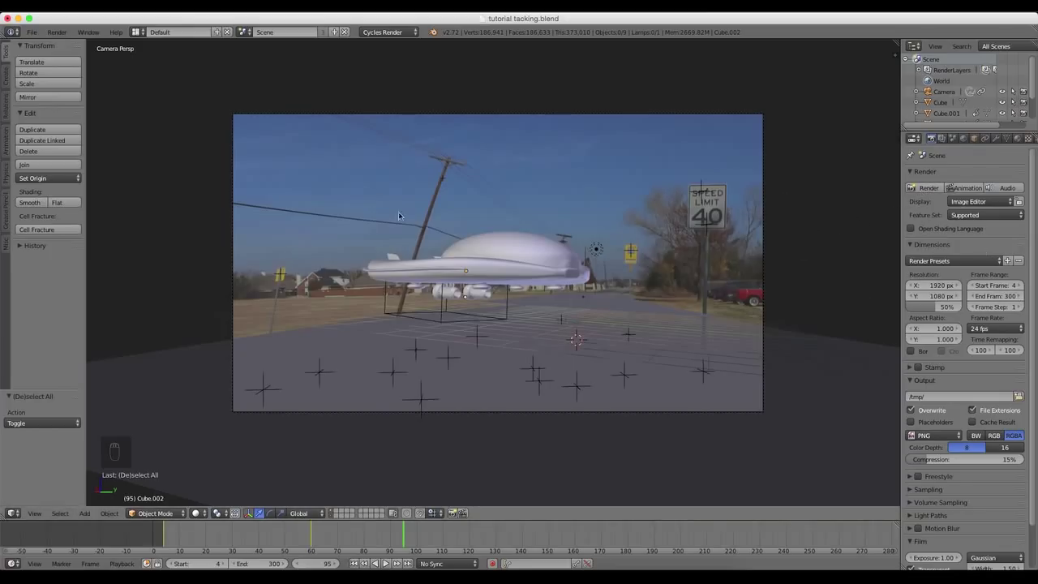
left_click(928, 187)
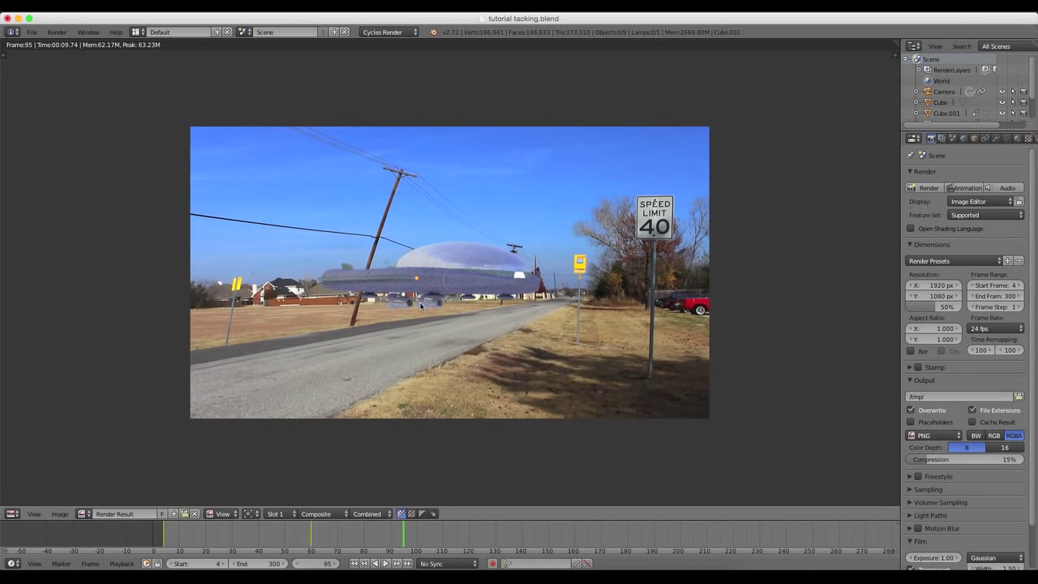
key("Escape")
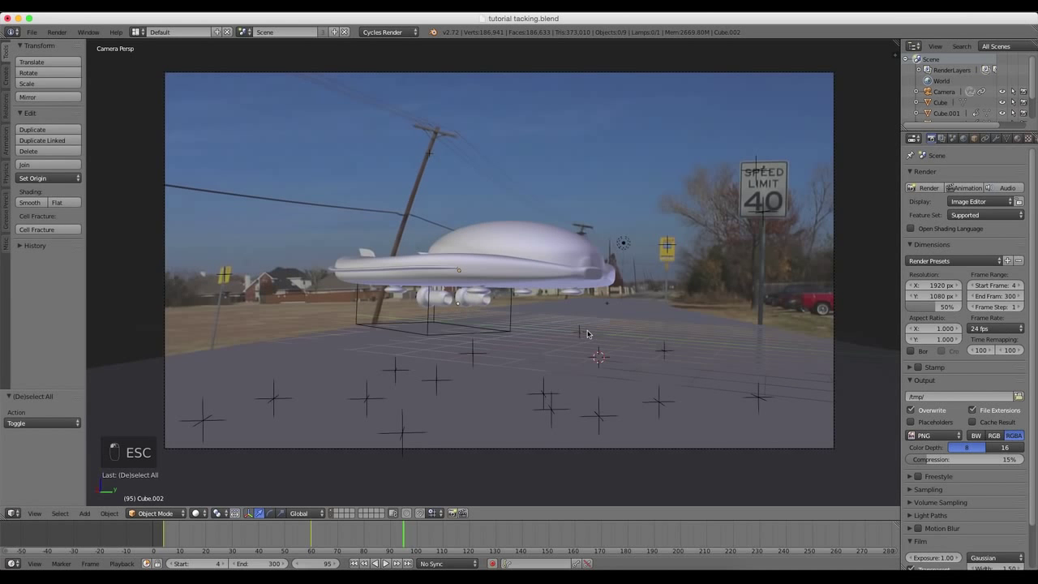
left_click(355, 564)
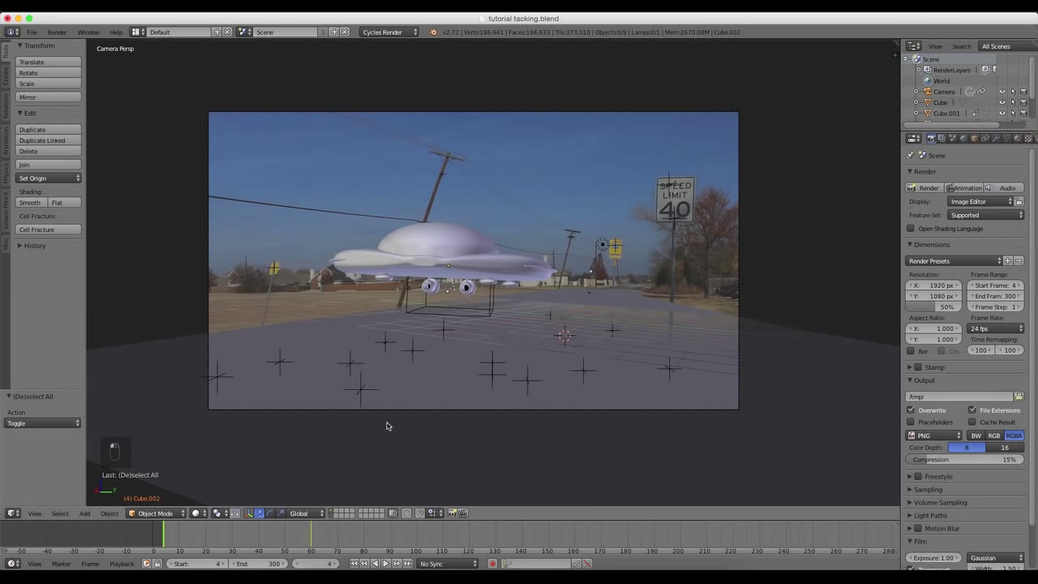
left_click_drag(193, 538, 227, 538)
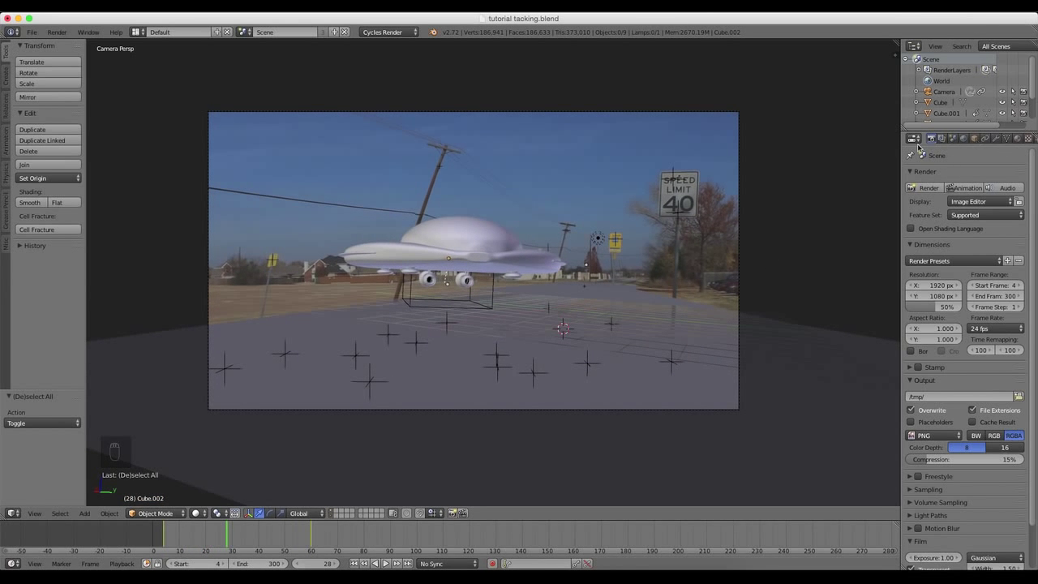
Step: Set both the render samples and the preview samples to 100 in the sampling settings
left_click_drag(900, 148, 858, 153)
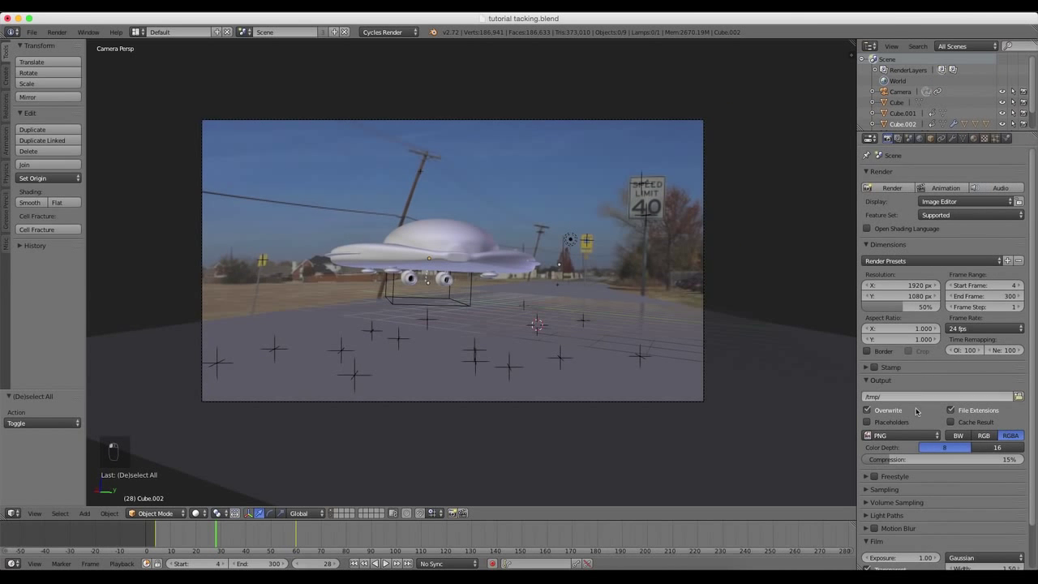
scroll(889, 249, "down", 2)
left_click(883, 442)
left_click(981, 495)
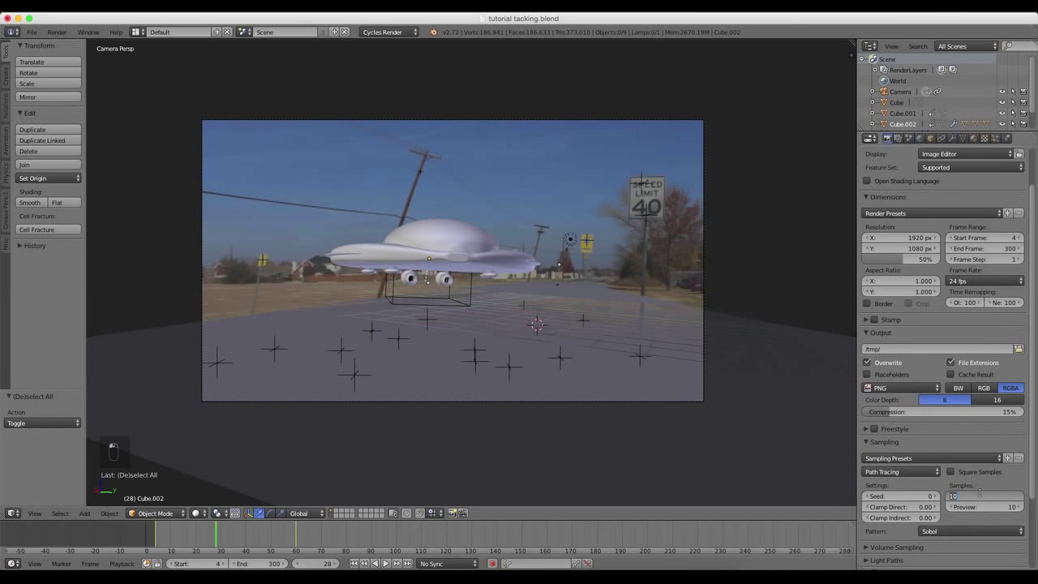
type("100")
key("Tab")
type("10")
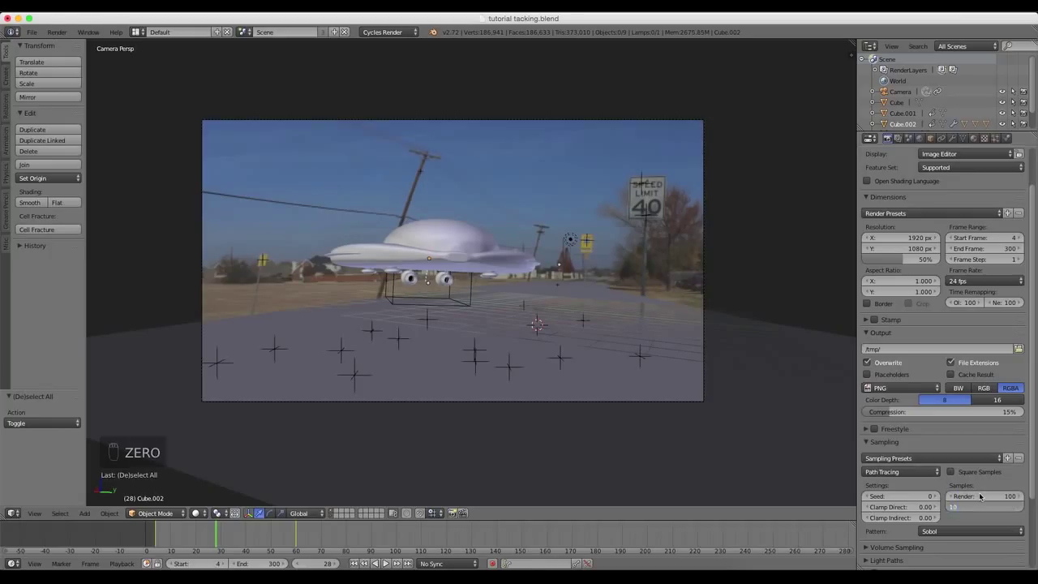
type("0")
key("Return")
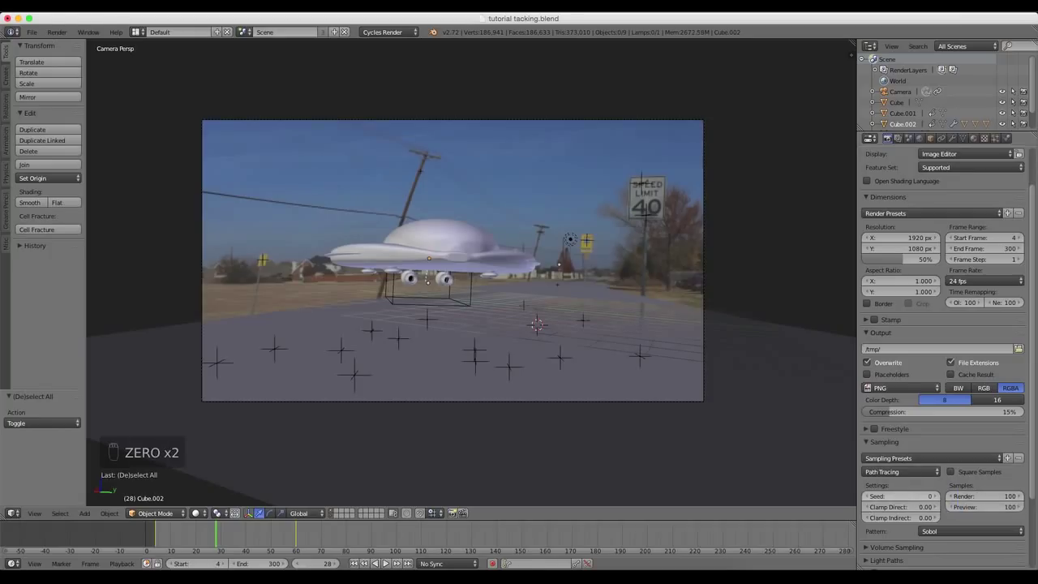
Step: Set both Clamp Direct and Clamp Indirect to 4.00 in the sampling settings
left_click(911, 495)
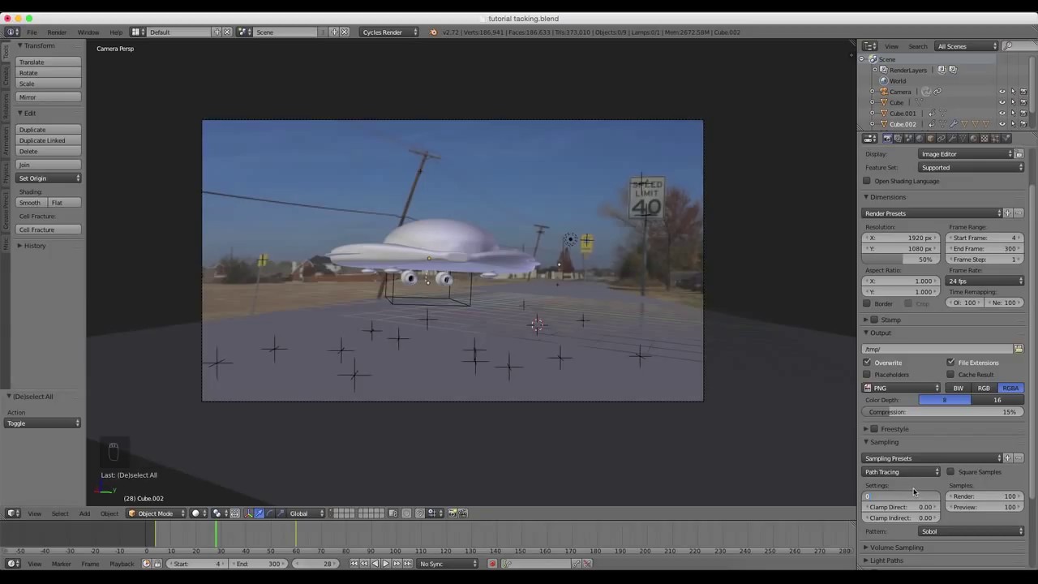
key("Tab")
type("4")
key("Tab")
type("4")
key("Return")
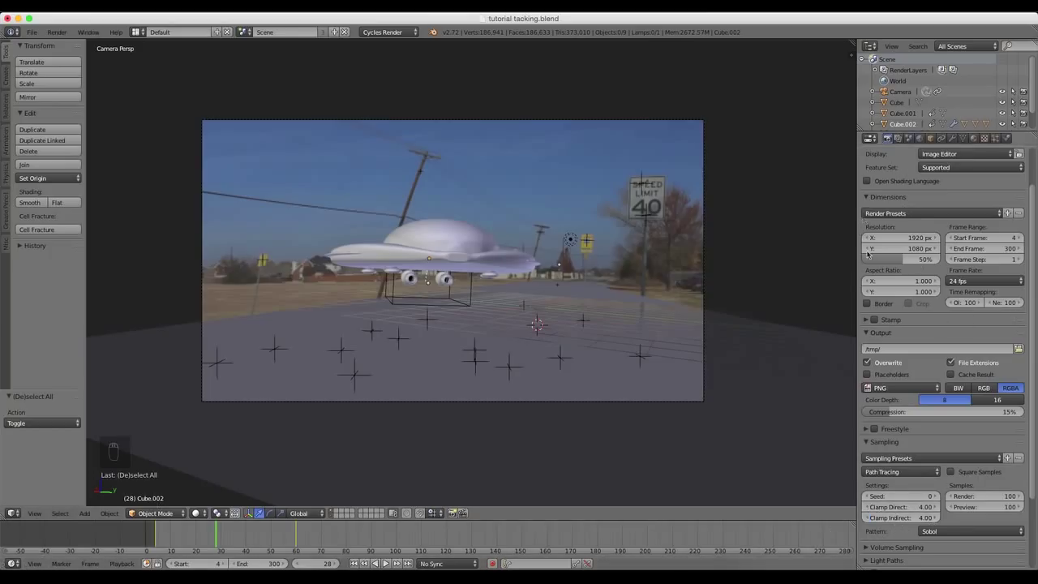
scroll(888, 187, "up", 2)
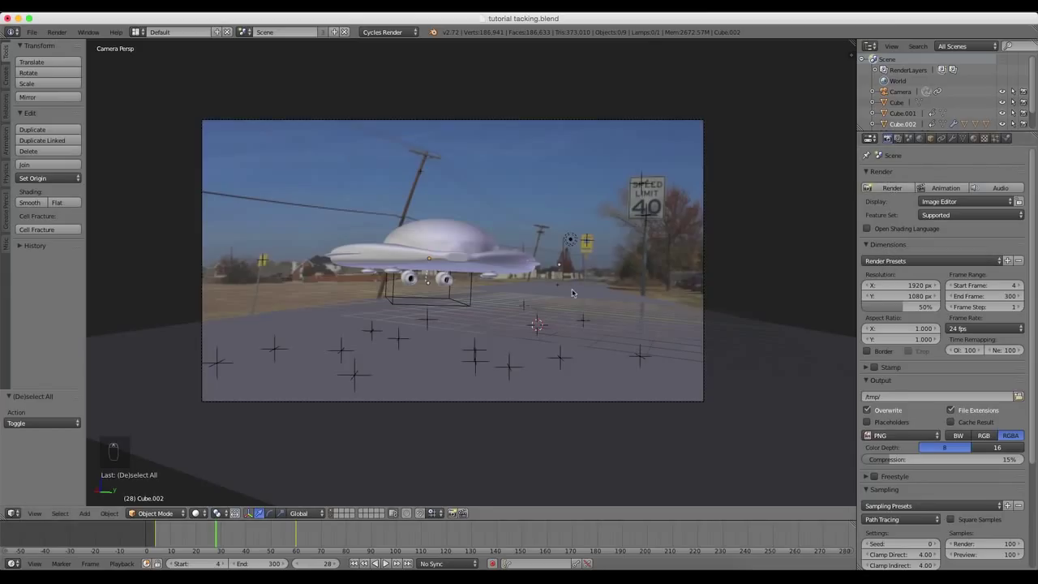
Step: Delete the existing lamp and add a Sun lamp beyond the road plane's near end, behind the camera
right_click(572, 243)
key("x")
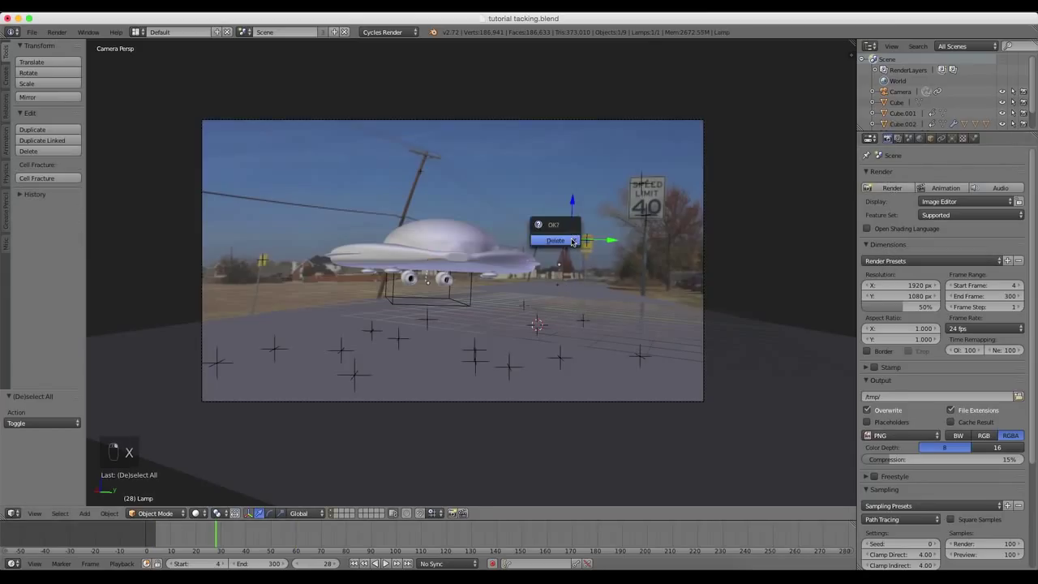
left_click(556, 235)
key("KP_7")
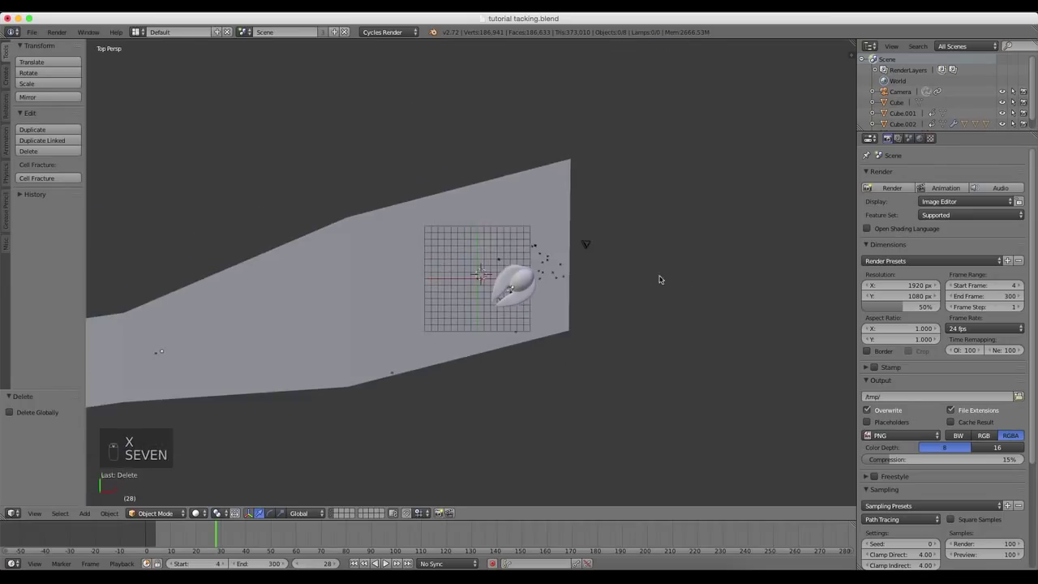
key("shift+a")
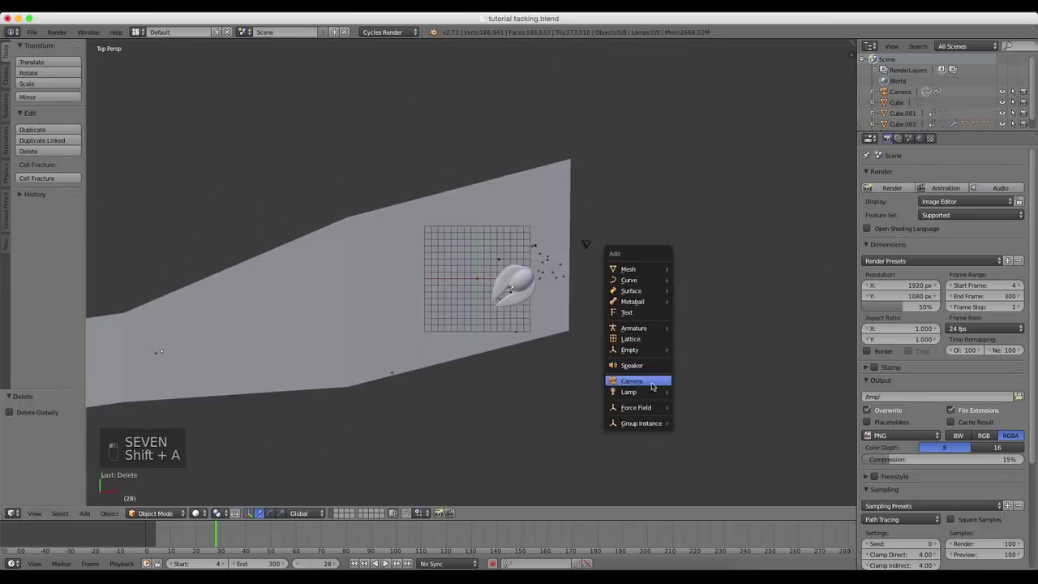
mouse_move(653, 392)
left_click(706, 404)
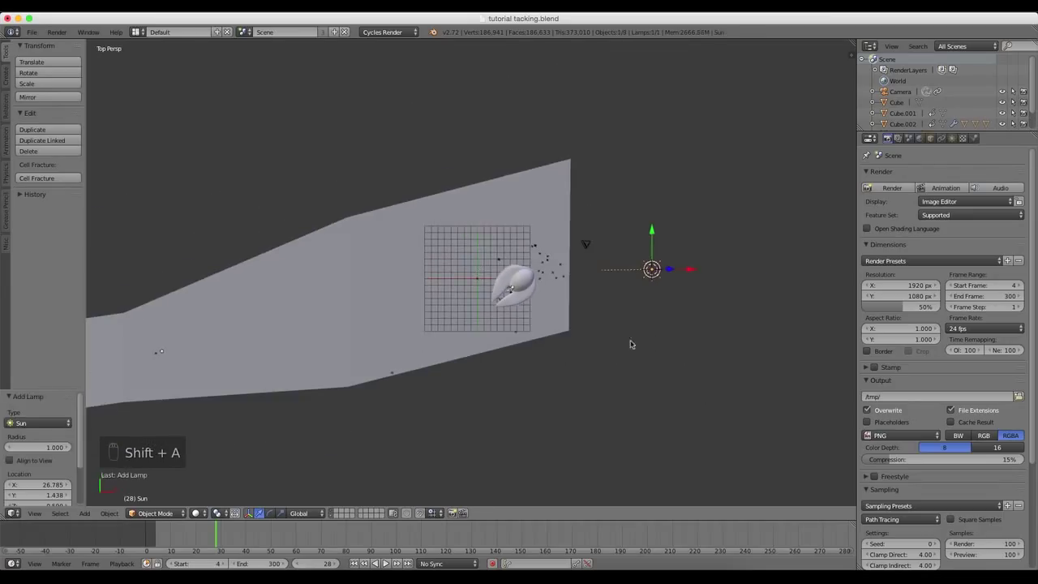
Step: Move the sun lamp about 6.3 units toward the road in top view and rotate it freely by about -4° and 92°
key("shift+z")
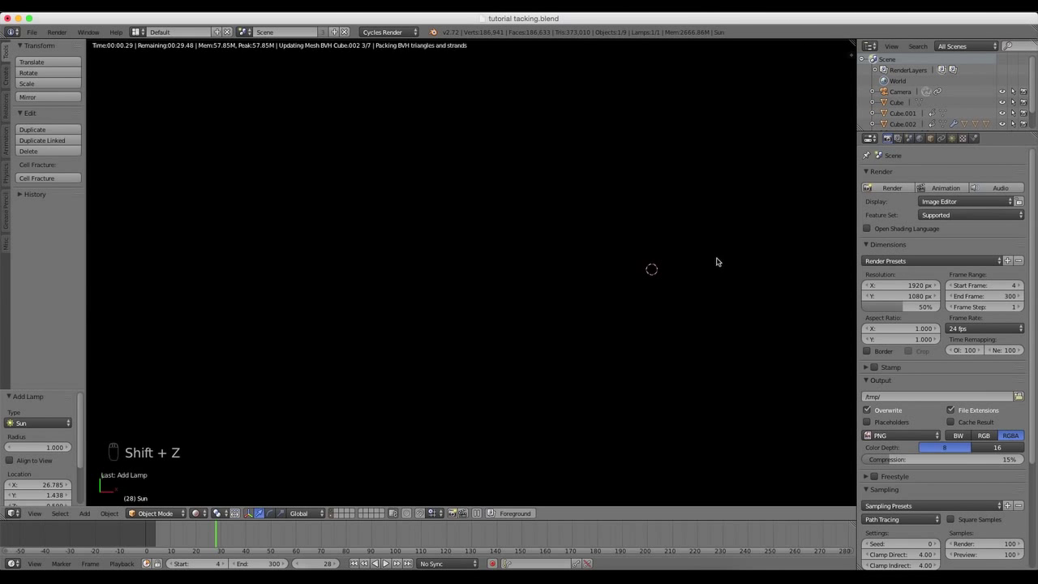
key("g")
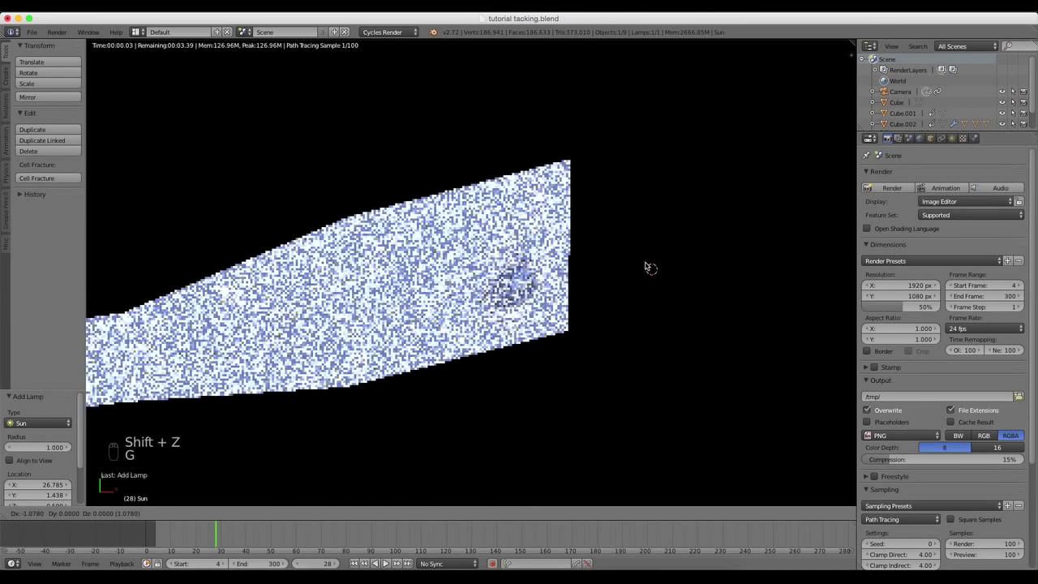
left_click(460, 372)
key("shift+z")
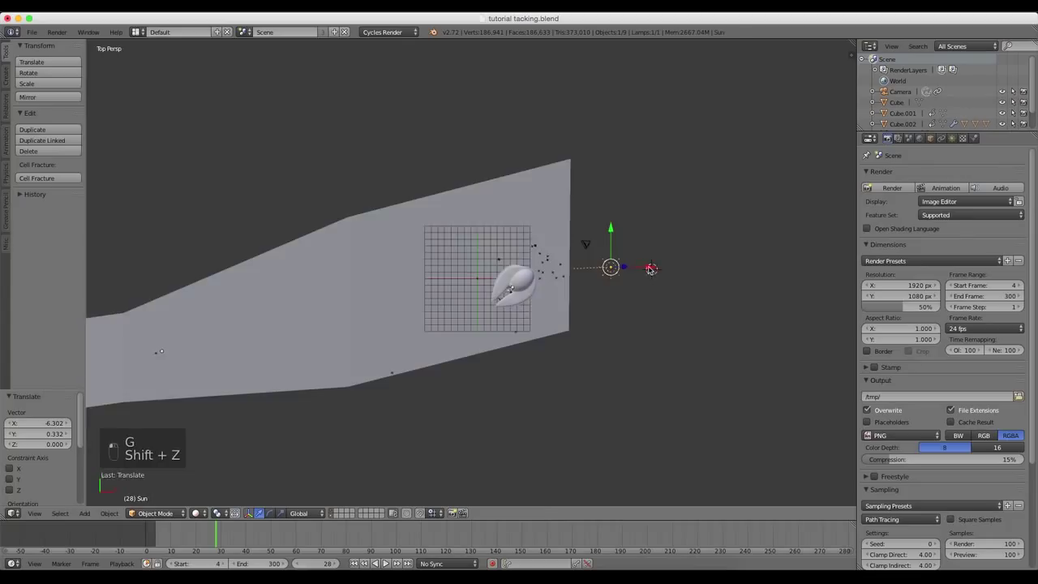
key("r")
key("r")
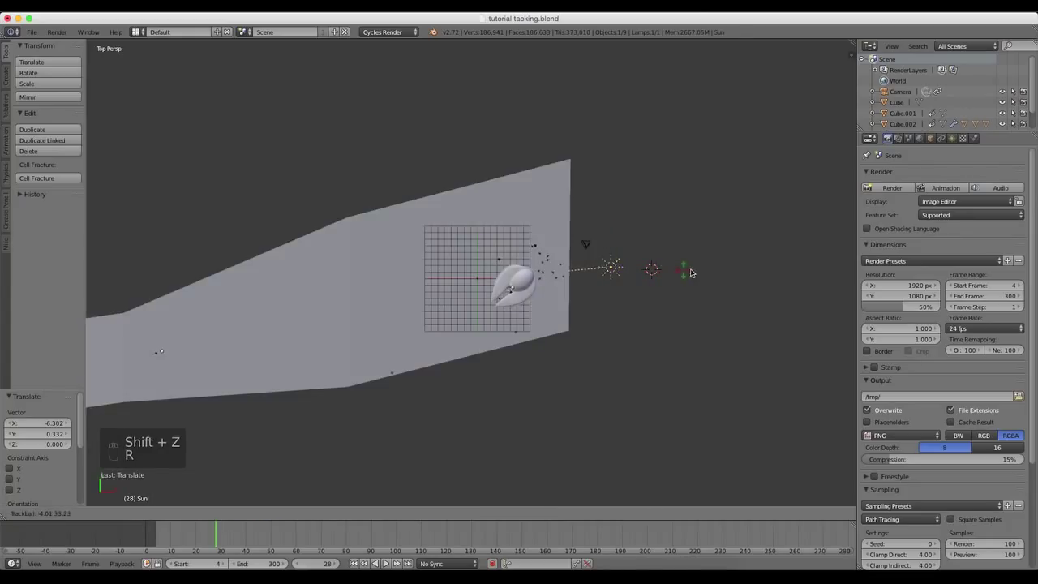
left_click(734, 272)
Step: Raise the sun above the ground in front view, tilt it, and shift it by about -2.95 in X and -1.92 in Y
key("KP_1")
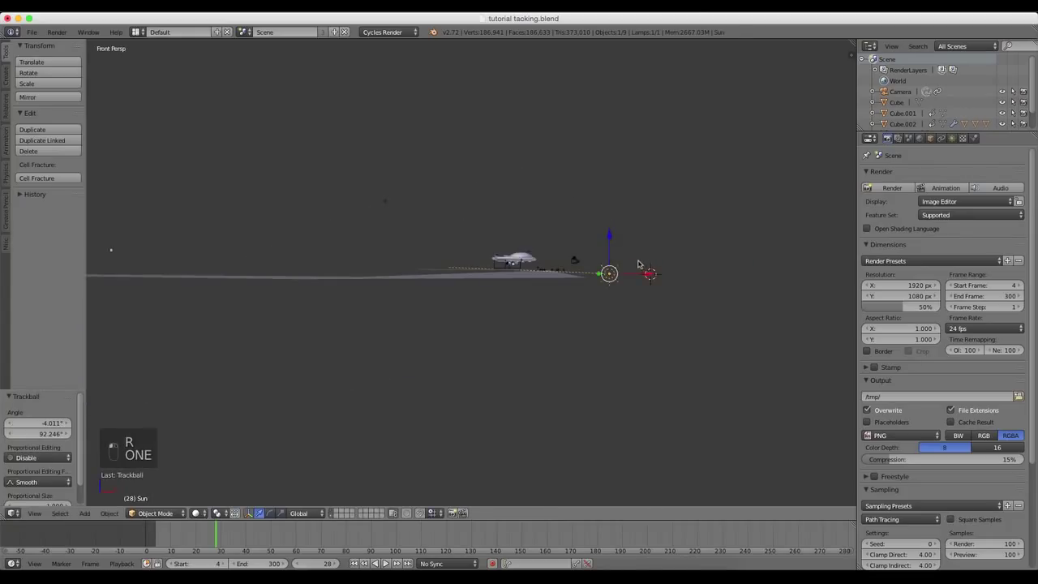
left_click_drag(611, 237, 621, 211)
scroll(705, 212, "up", 3)
key("g")
left_click(726, 201)
key("r")
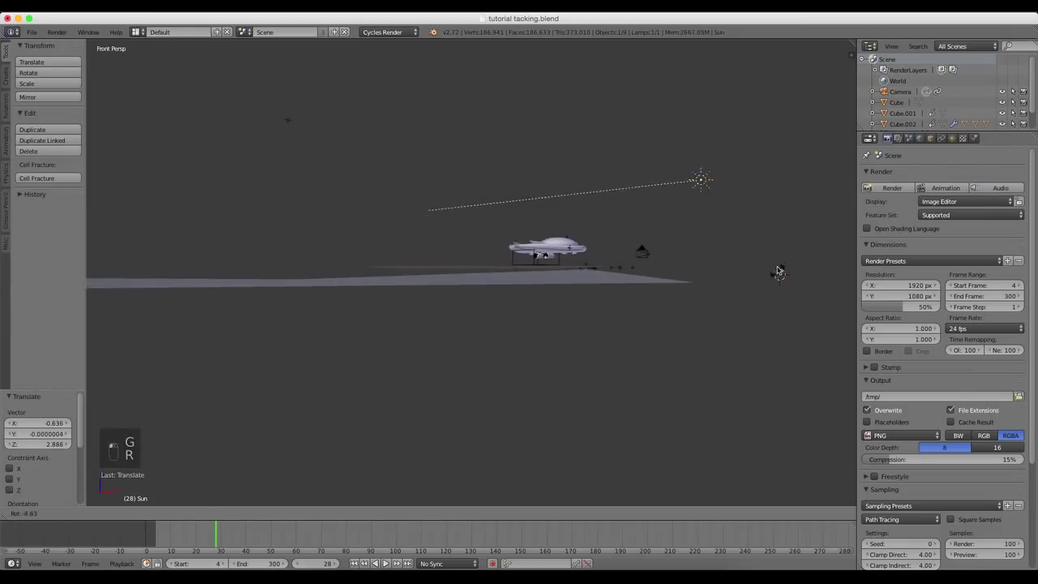
left_click(727, 230)
middle_click_drag(726, 231, 685, 351)
key("g")
left_click(680, 356)
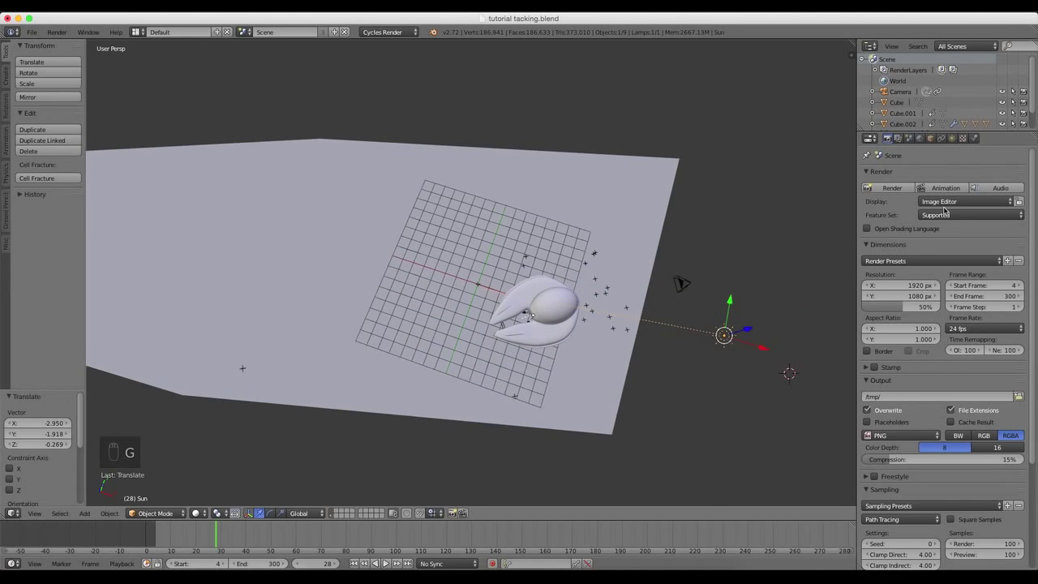
Step: Set the sun lamp's emission strength to 3
left_click(953, 138)
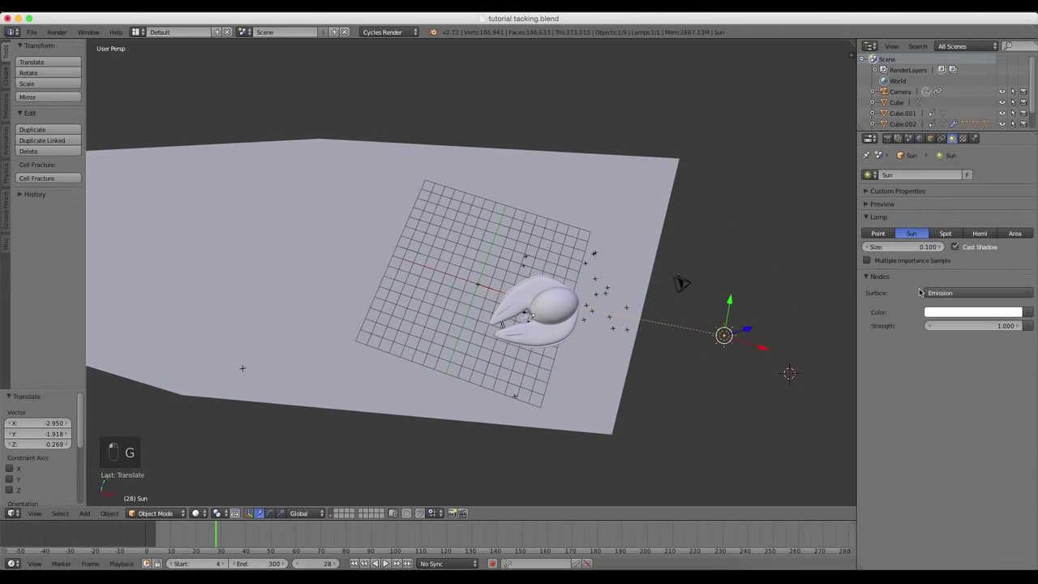
left_click(1002, 326)
key("Return")
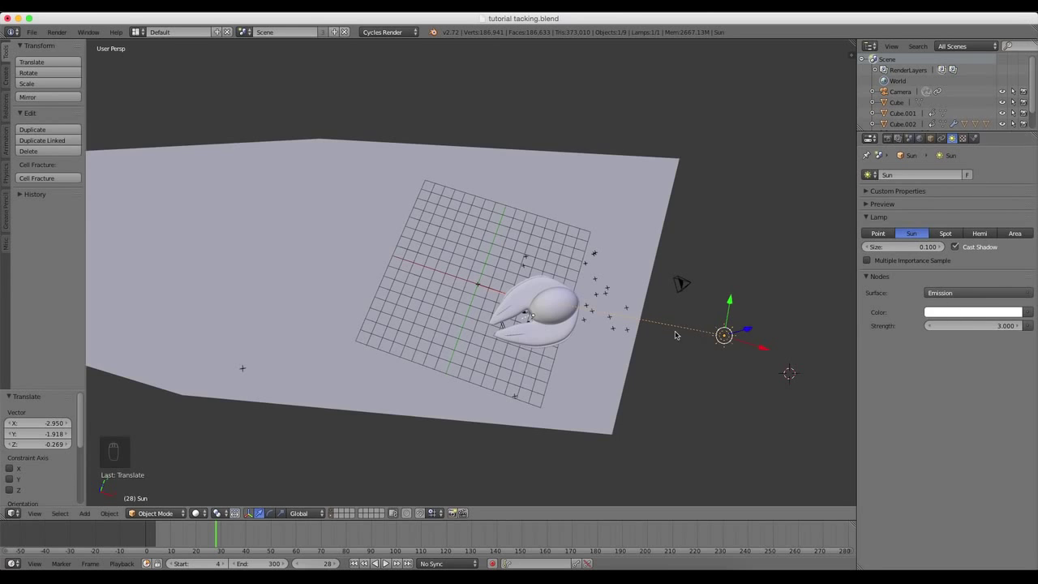
Step: Test-render frame 28 from the camera view to check the sun lighting, and restore solid viewport shading
key("shift+z")
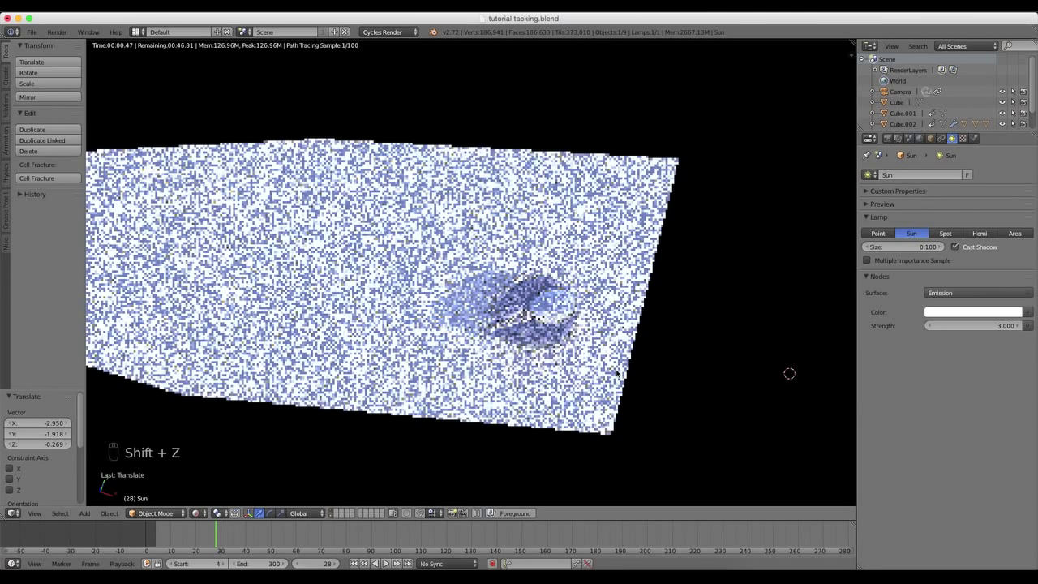
key("KP_0")
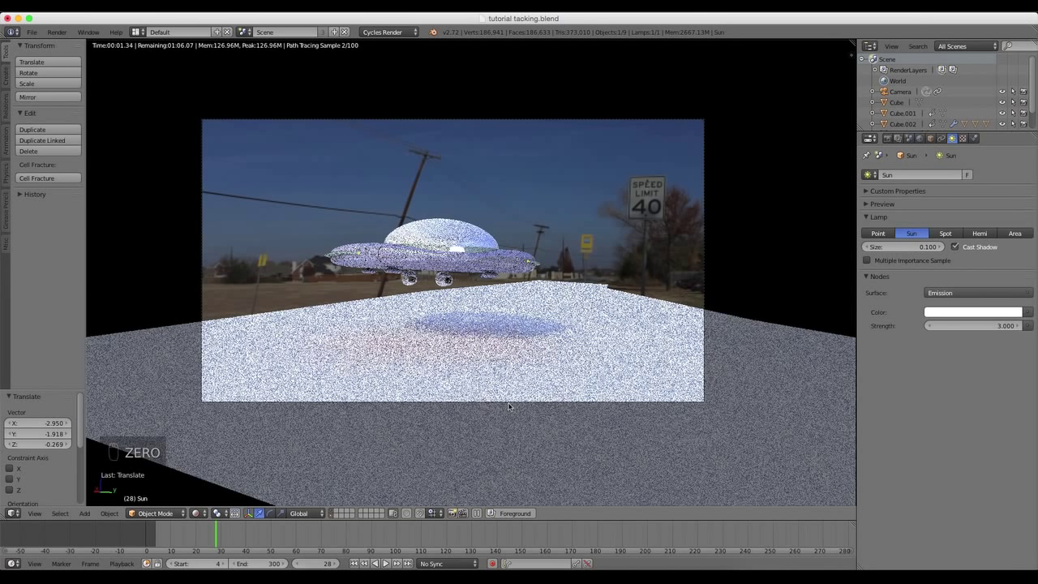
left_click(889, 139)
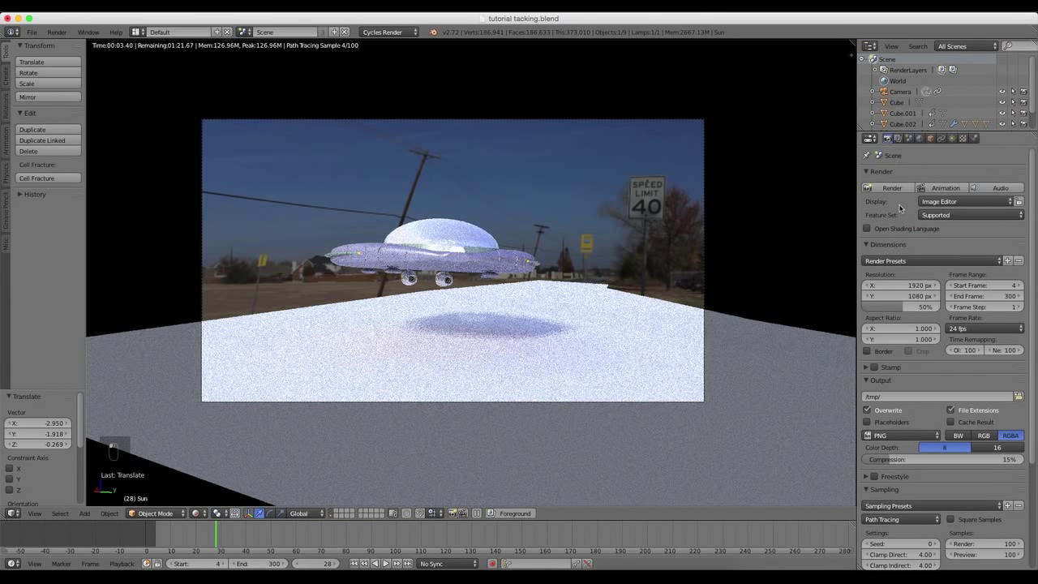
left_click(892, 188)
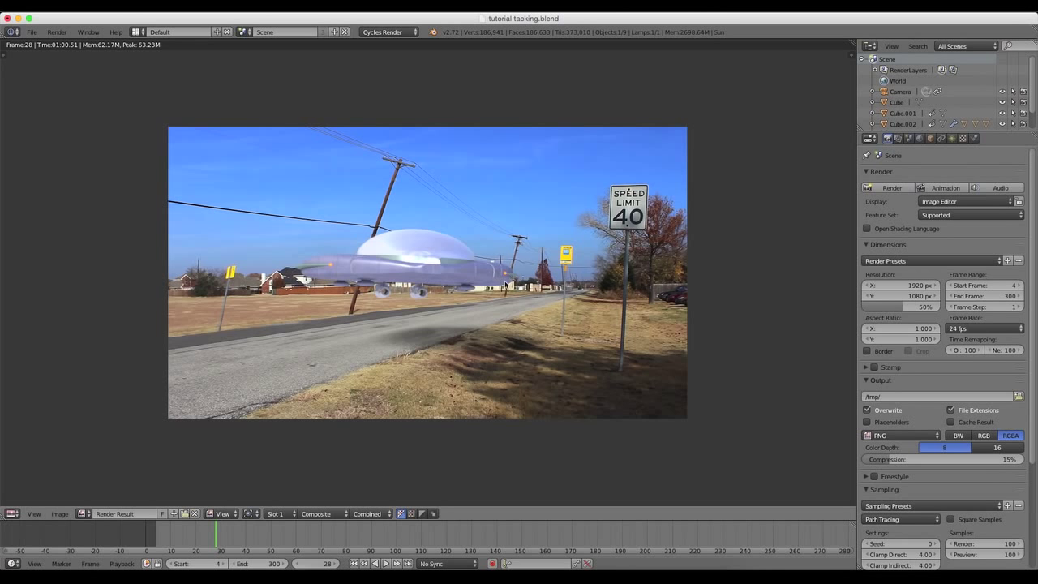
key("Escape")
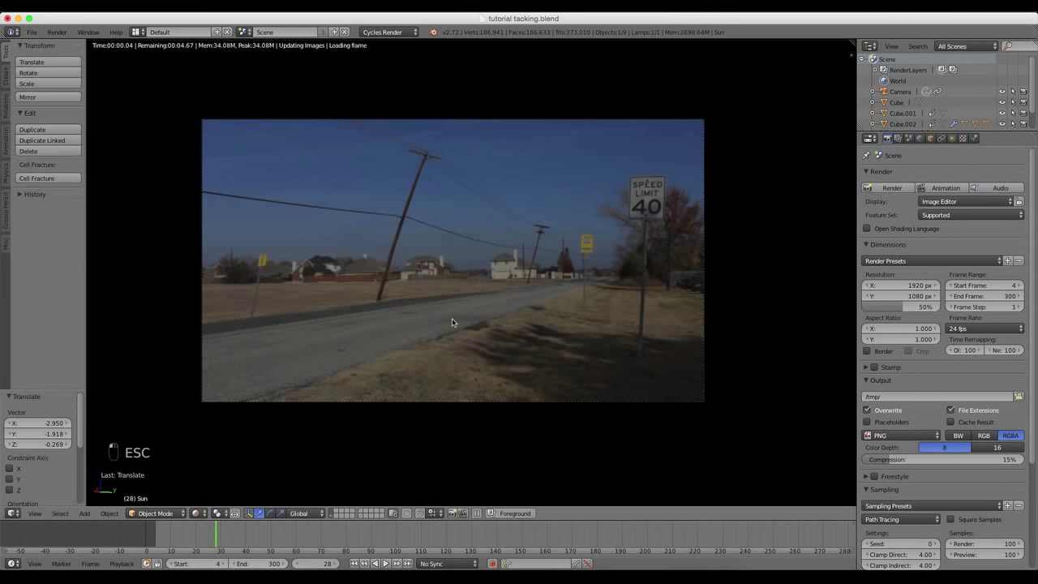
left_click(196, 513)
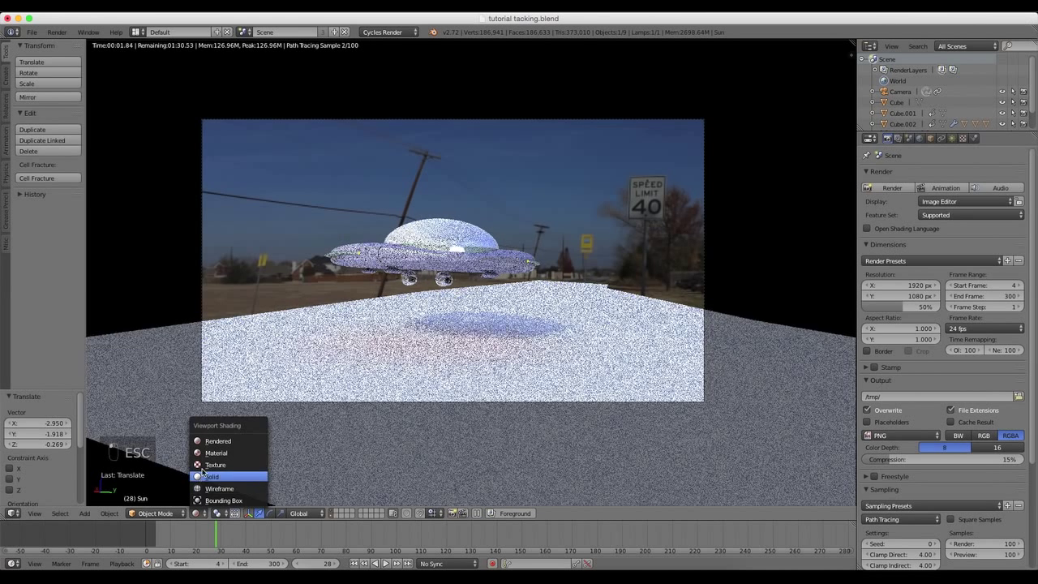
left_click(227, 476)
Step: Select the spaceship, go to frame 120 and rotate it about -120° in top view
right_click(423, 257)
left_click_drag(281, 538, 381, 538)
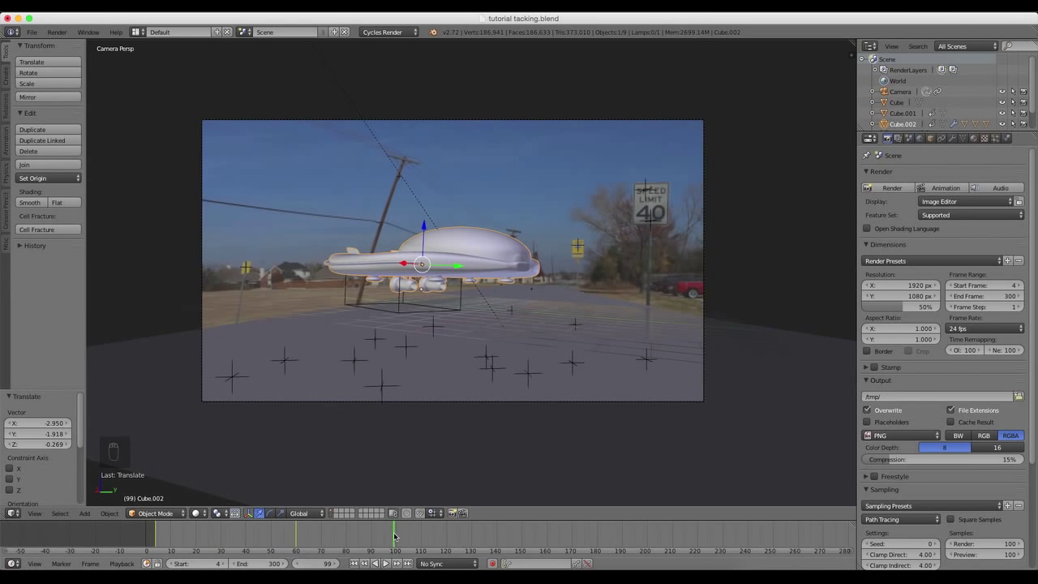
left_click_drag(398, 541, 446, 536)
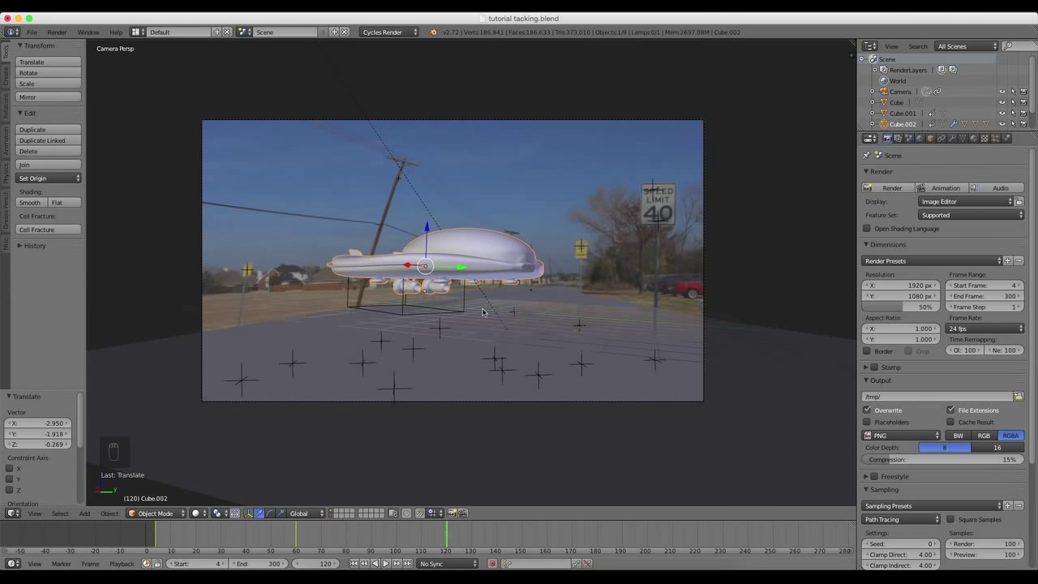
key("KP_7")
key("r")
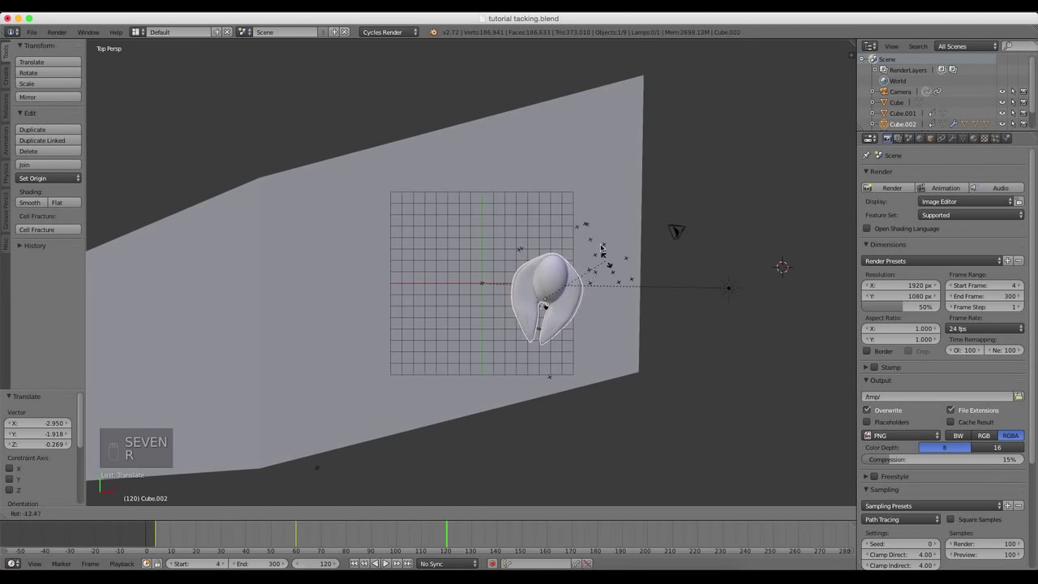
left_click(493, 258)
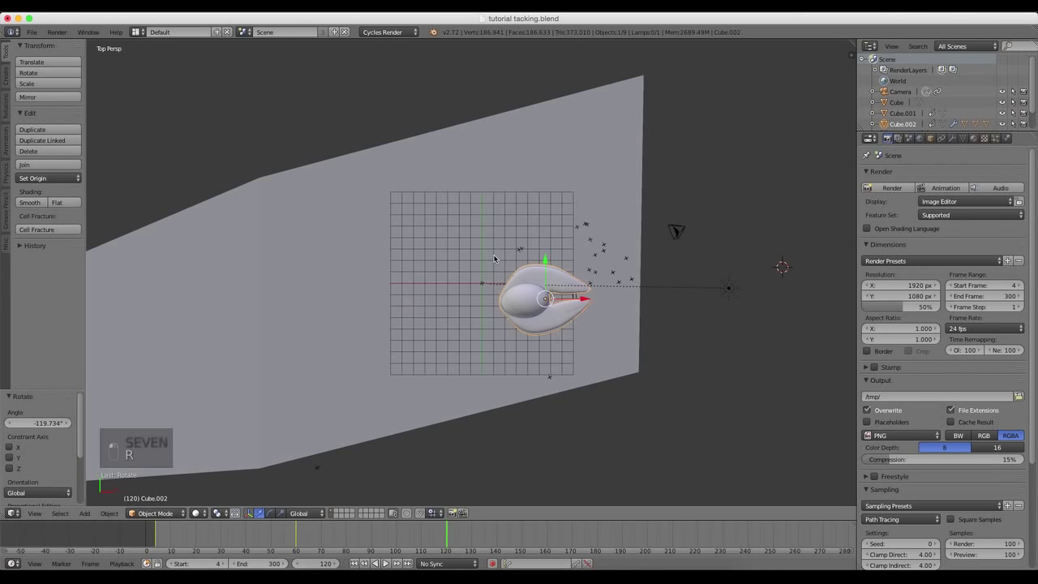
Step: Tilt the spaceship about -10.7° in camera view and insert a LocRot keyframe at frame 120
key("KP_0")
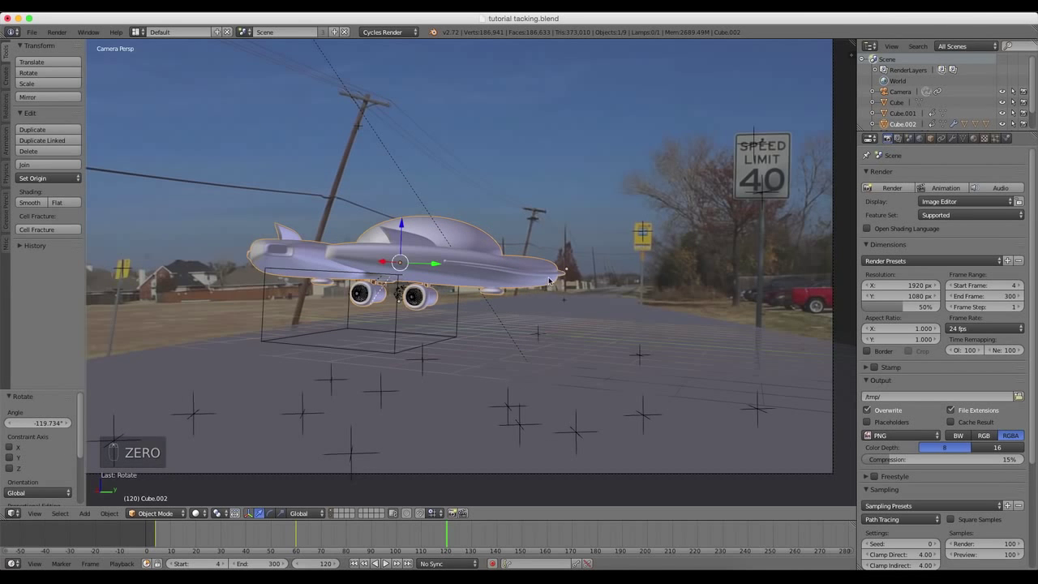
key("r")
key("r")
left_click(545, 254)
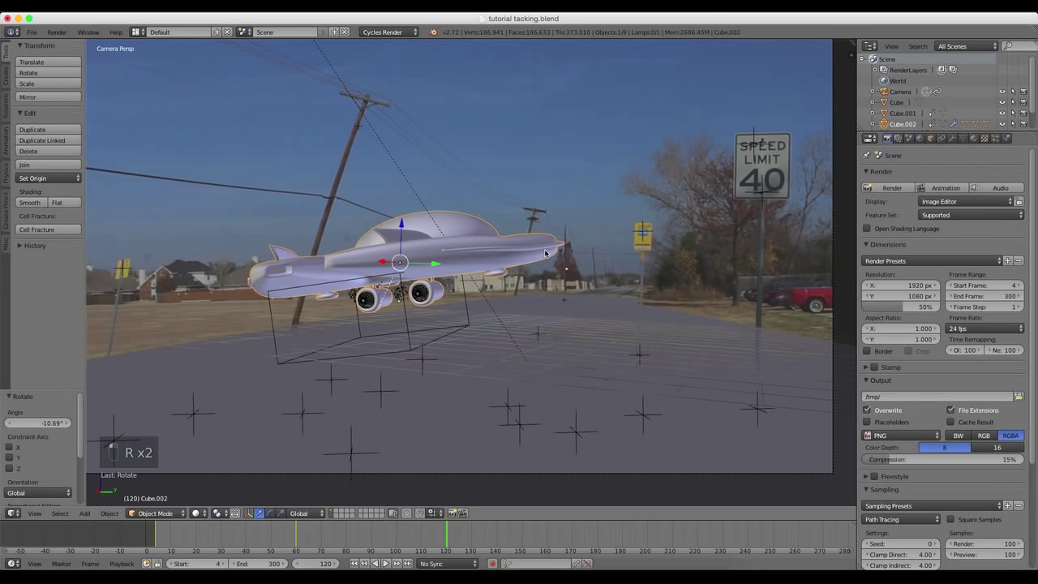
key("i")
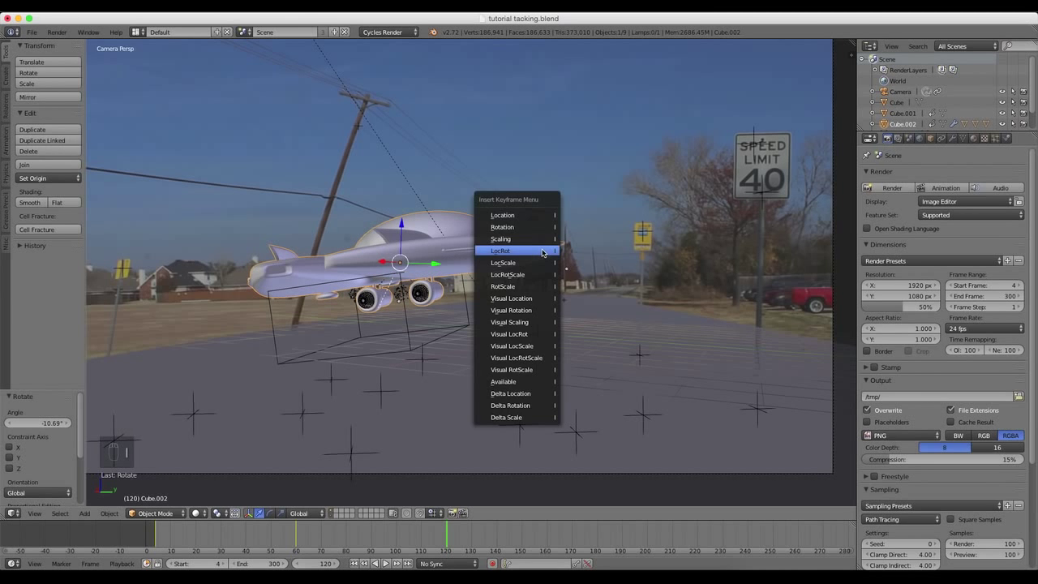
left_click(545, 250)
Step: At frame 90, rotate the spaceship freely in two passes so it banks into the turn, and insert a keyframe
left_click_drag(415, 535, 372, 537)
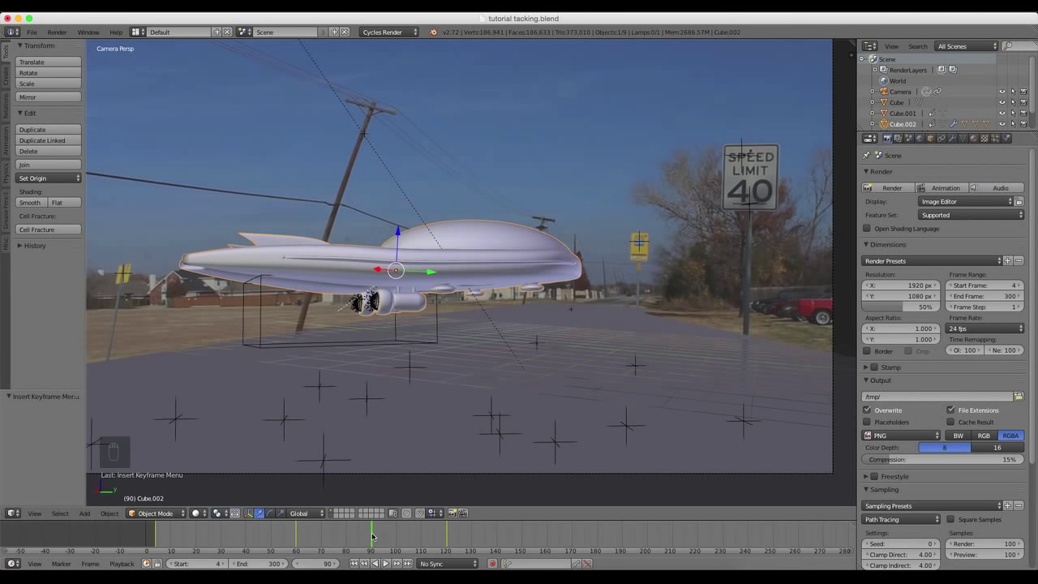
key("r")
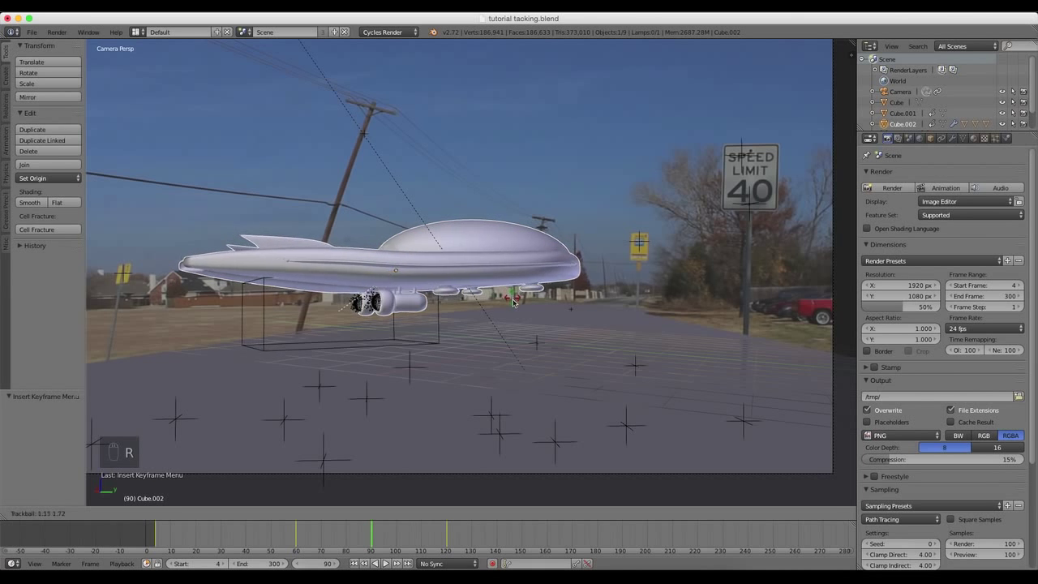
left_click(570, 268)
key("r")
key("r")
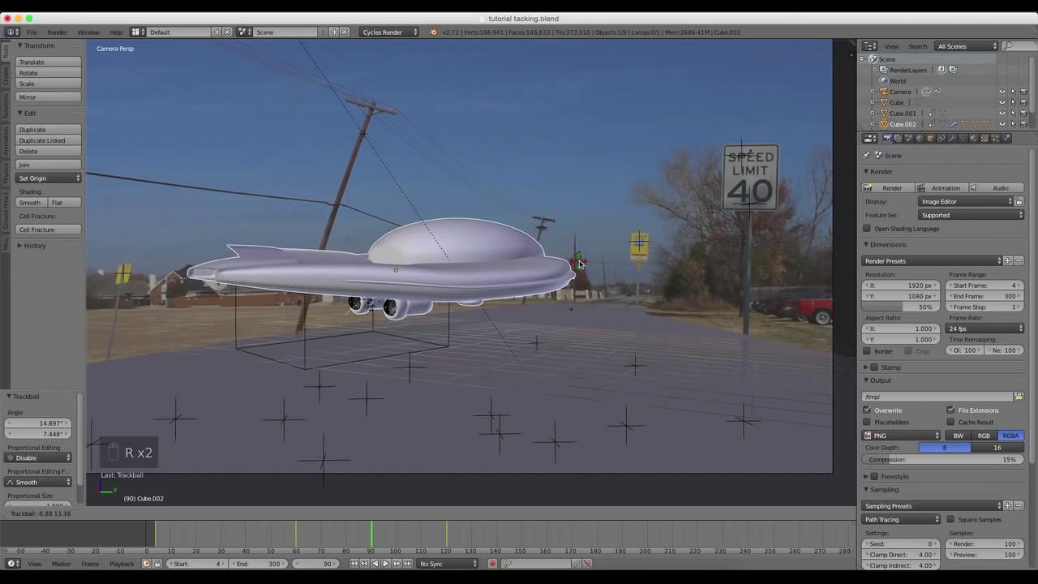
left_click(588, 268)
key("i")
left_click(556, 343)
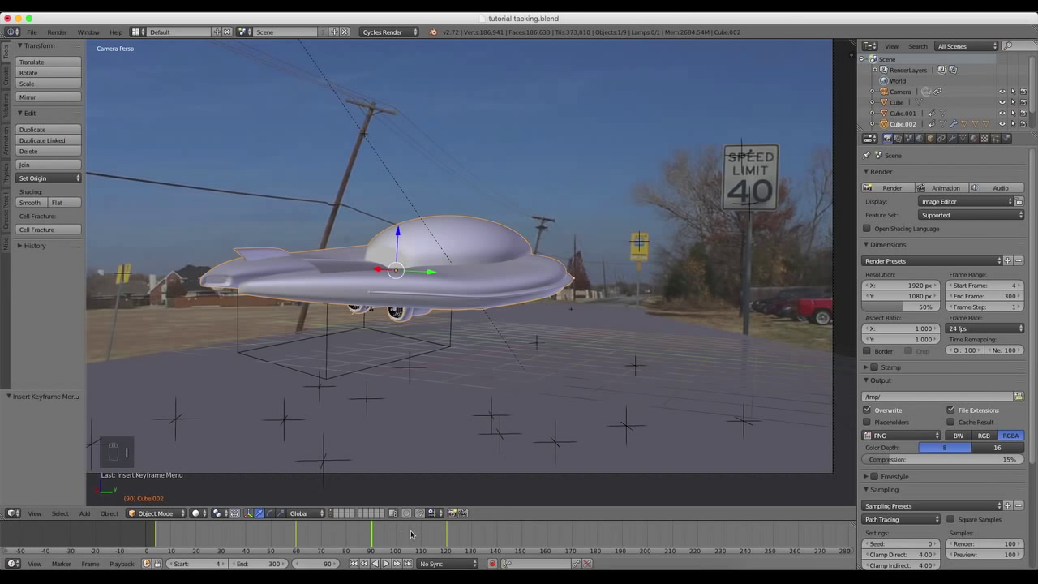
Step: Go to frame 30, tilt the spaceship about -8.7° in camera view, and insert a LocRot keyframe
key("alt+a")
left_click_drag(411, 532, 221, 539)
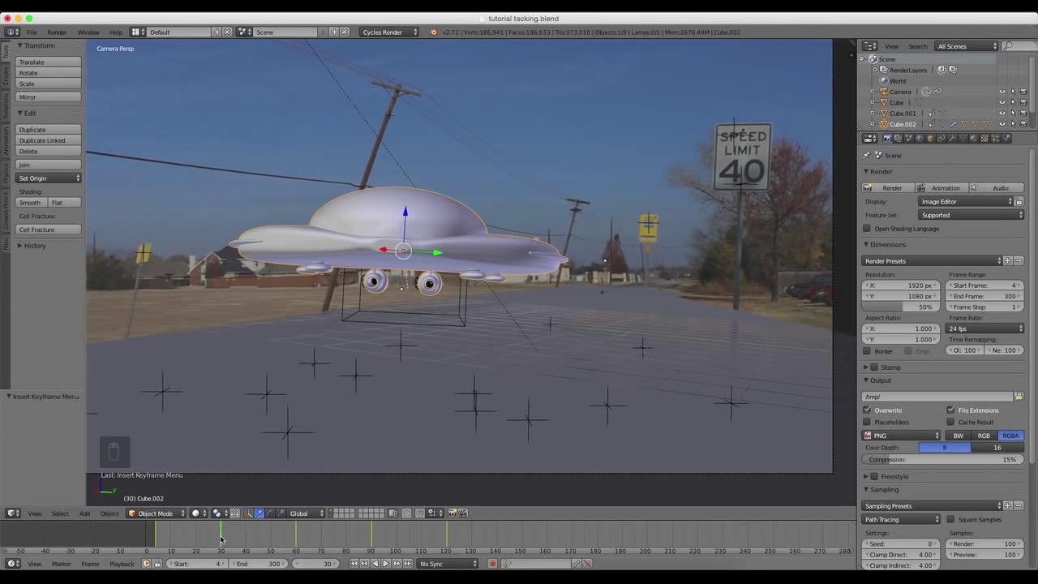
key("r")
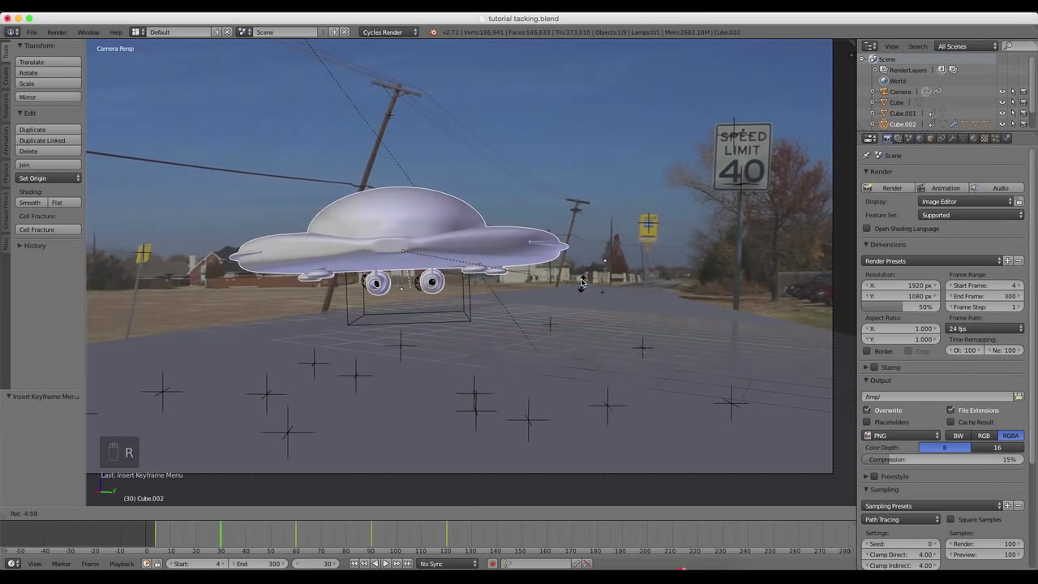
left_click(579, 274)
key("i")
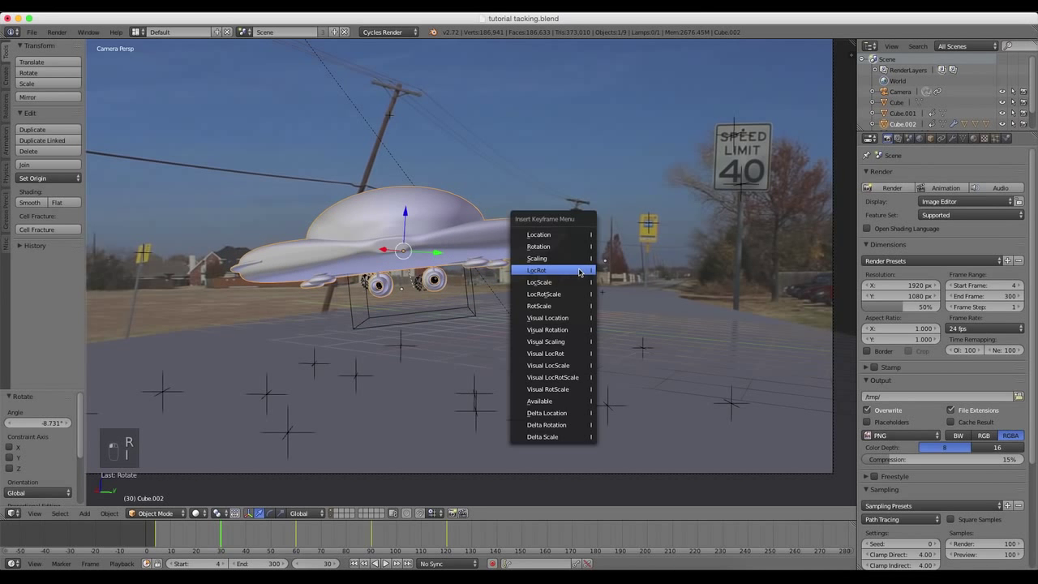
left_click(579, 273)
Step: At frame 46, tilt the spaceship slightly clockwise in camera view so its right side dips, and insert a keyframe
left_click(261, 537)
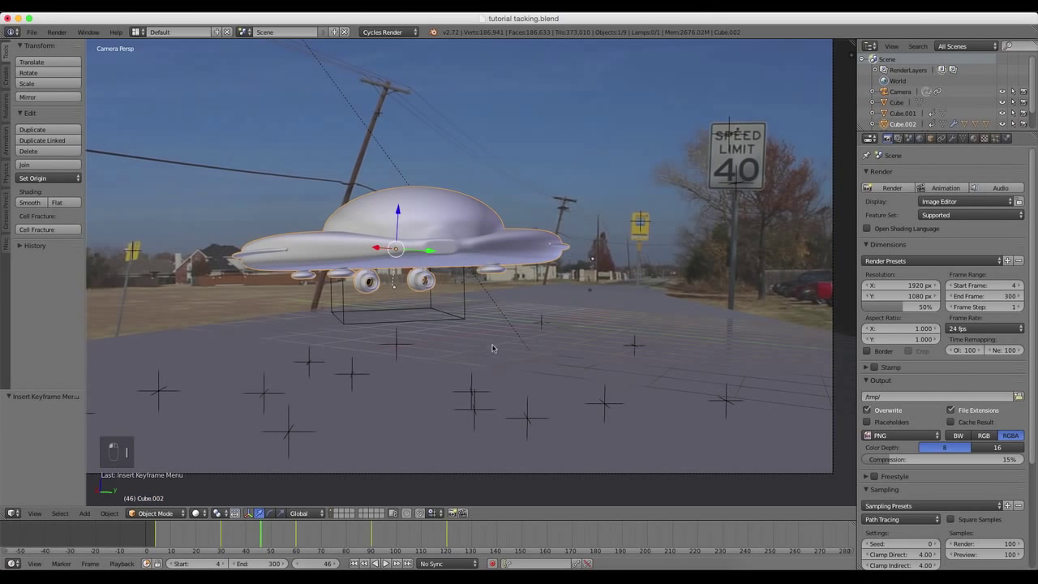
key("t")
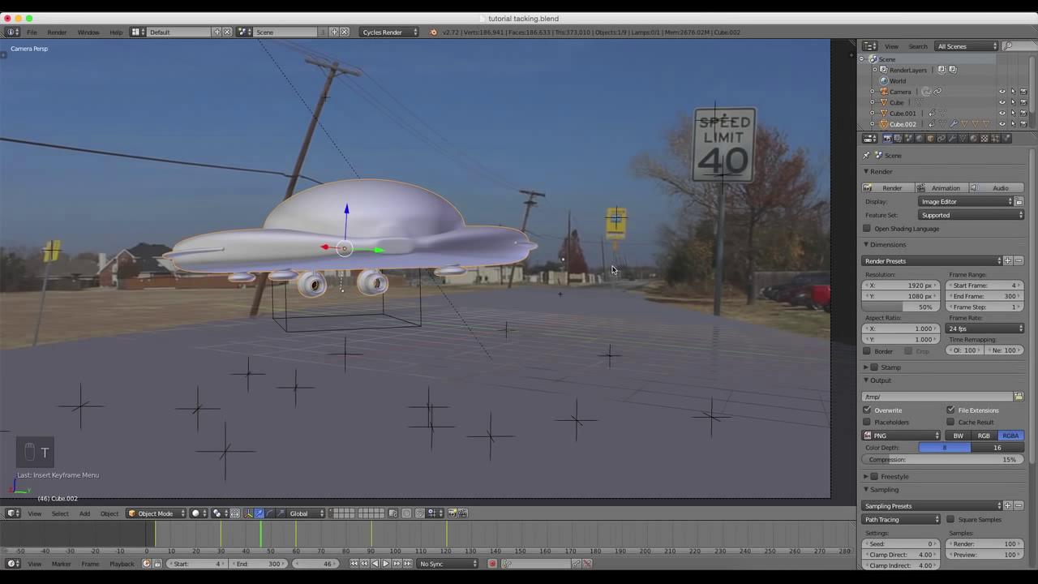
key("r")
left_click(593, 295)
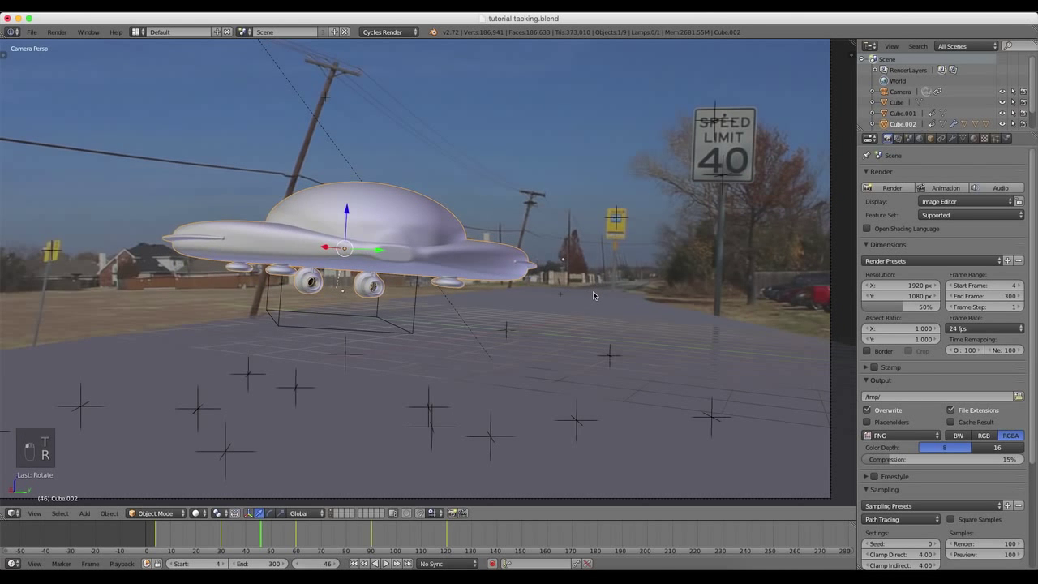
key("i")
left_click(591, 294)
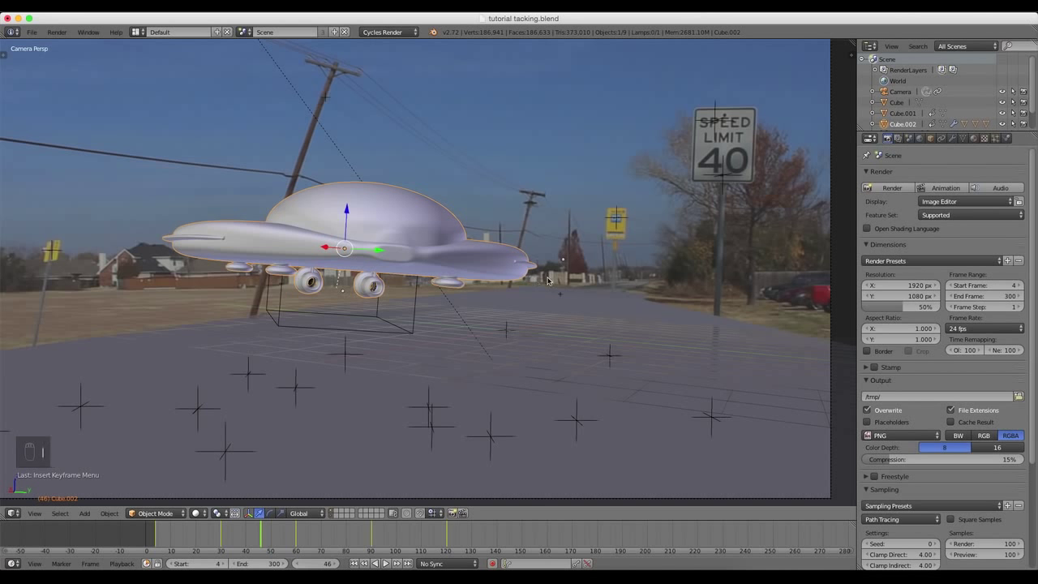
key("t")
Step: At frame 160, tilt the spaceship about 10.1° in camera view and insert a LocRot keyframe
left_click_drag(237, 546, 546, 534)
key("r")
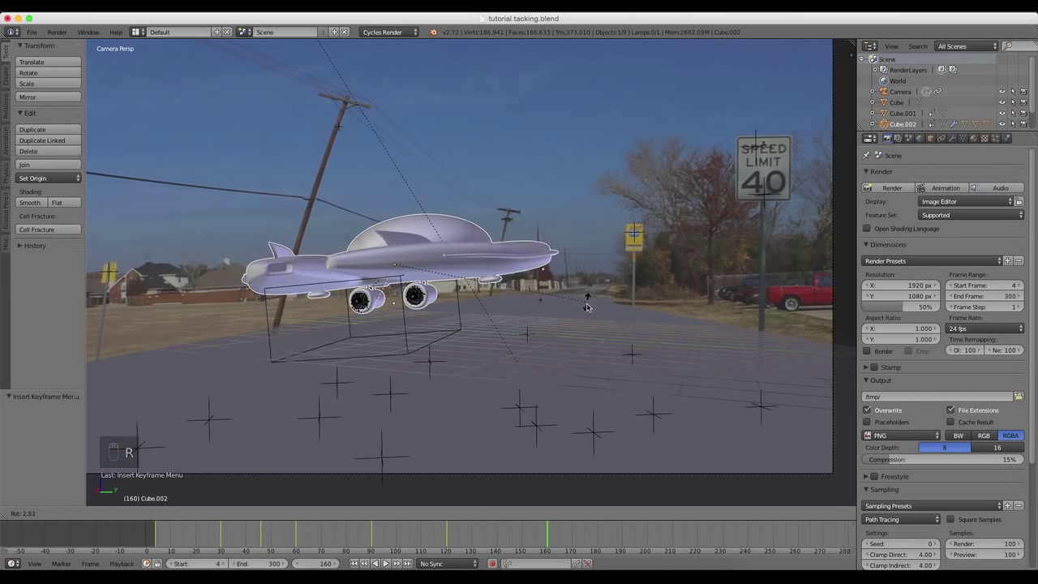
left_click(579, 328)
key("i")
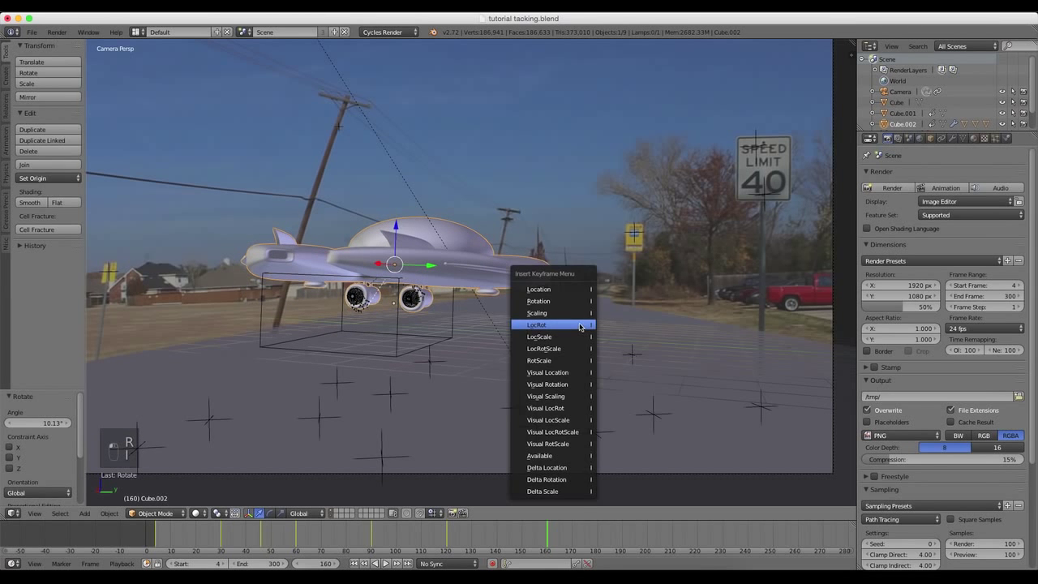
left_click(580, 325)
Step: At frame 240, rotate the spaceship freely by about 5.2° and 15.5° so its rear faces the camera, and insert a keyframe
left_click(631, 535)
left_click_drag(637, 536, 657, 533)
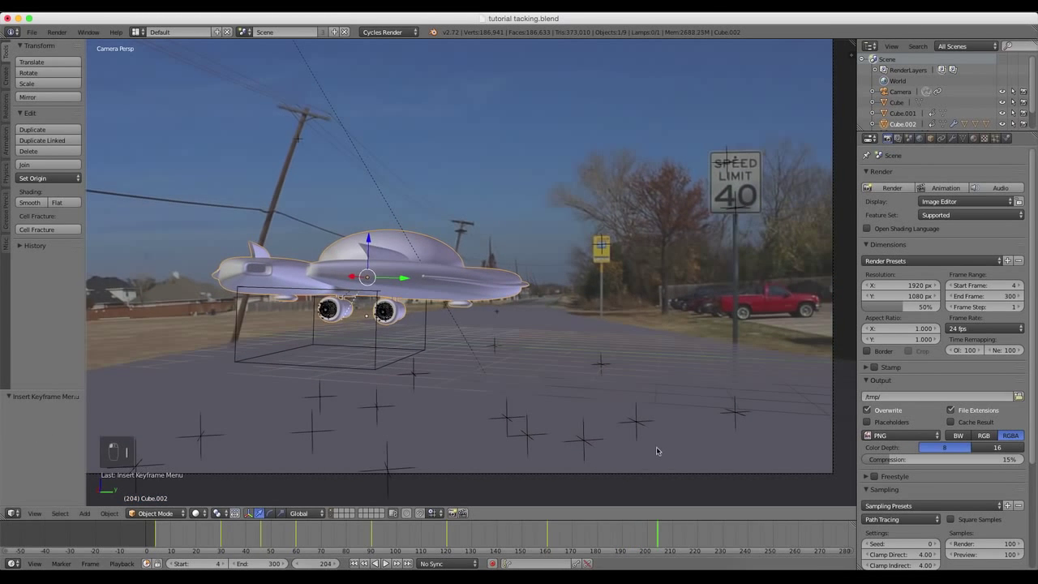
scroll(658, 451, "down", 3)
scroll(719, 545, "down", 1)
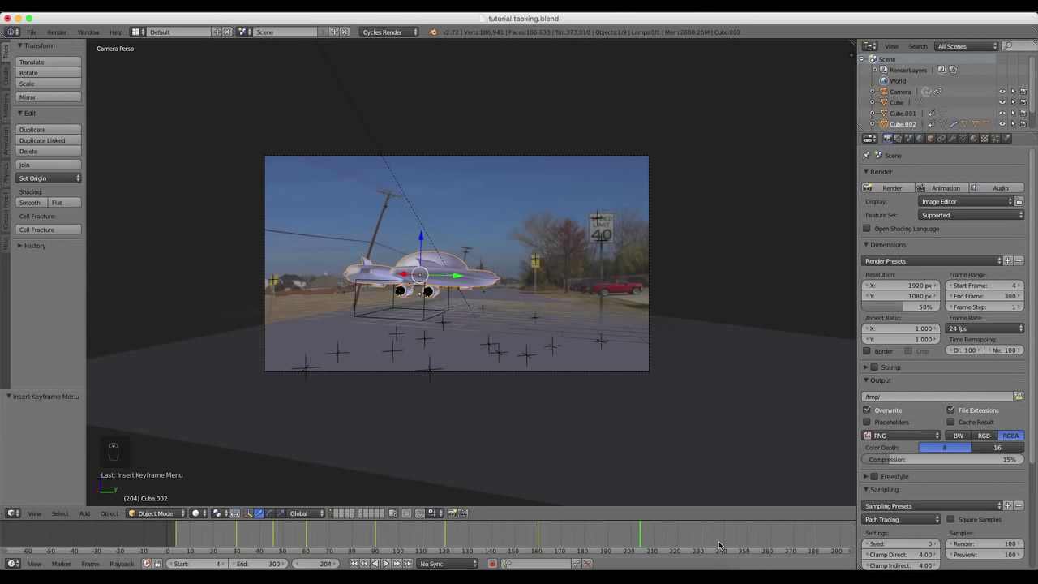
scroll(719, 545, "down", 2)
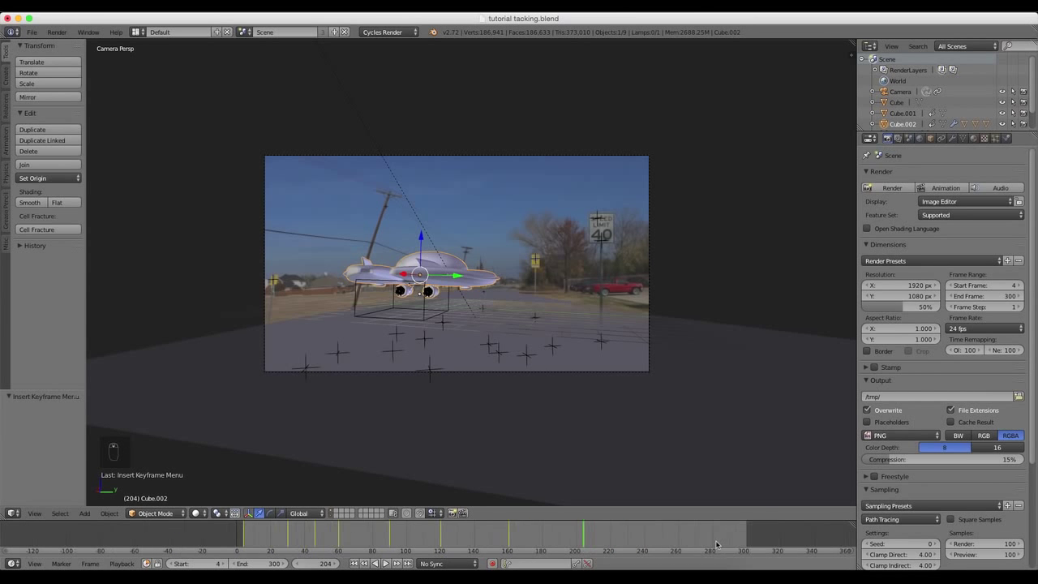
scroll(584, 323, "up", 3)
left_click_drag(631, 534, 644, 531)
key("r")
key("r")
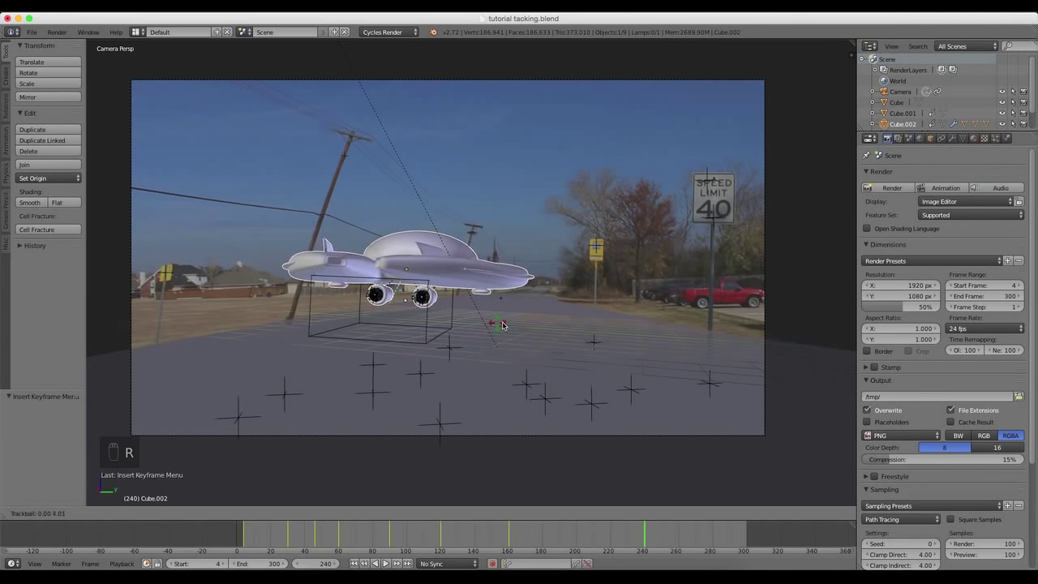
left_click(506, 331)
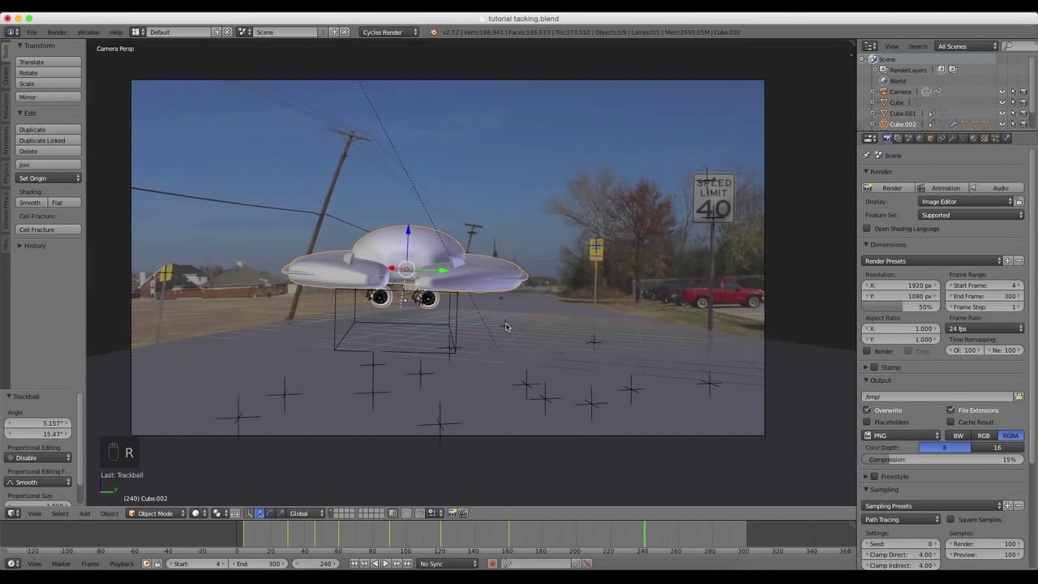
key("i")
left_click(511, 325)
Step: Examine the spaceship's pose in the frames between 240 and 254
left_click_drag(676, 537, 669, 533)
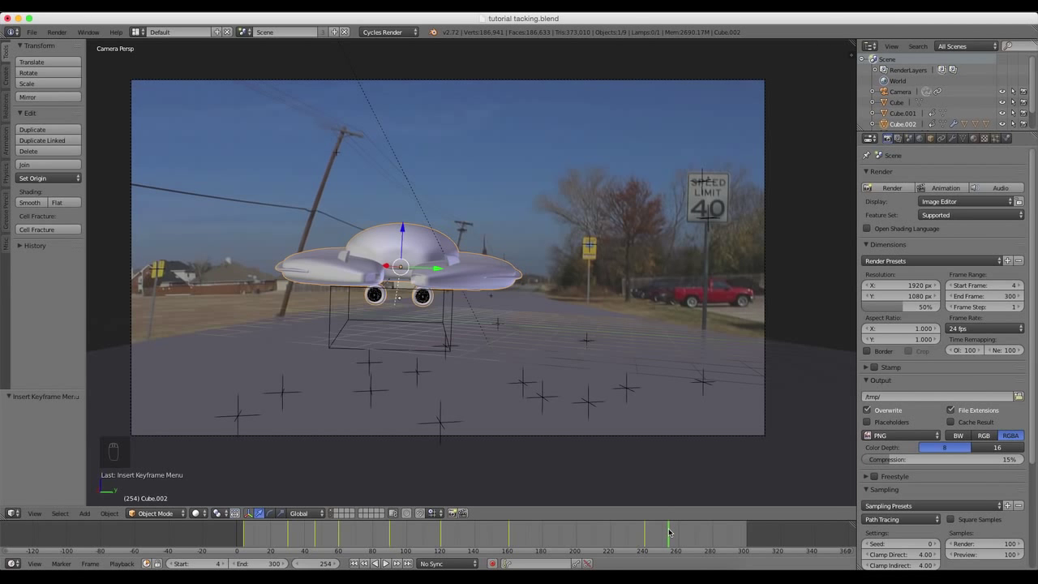
key("Left")
key("Left")
key("Left")
key("Left")
key("Left")
key("Left")
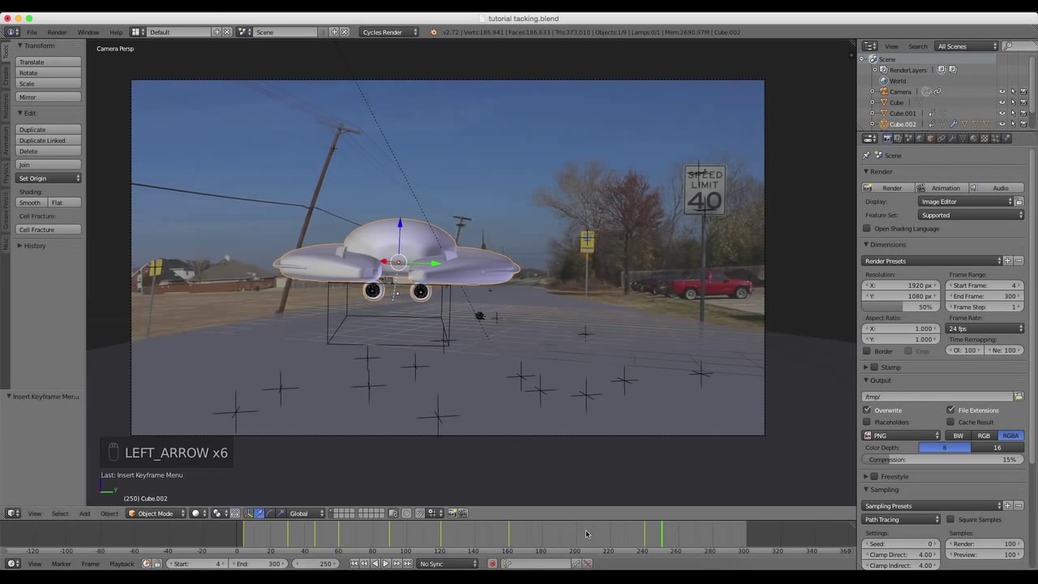
left_click(647, 534)
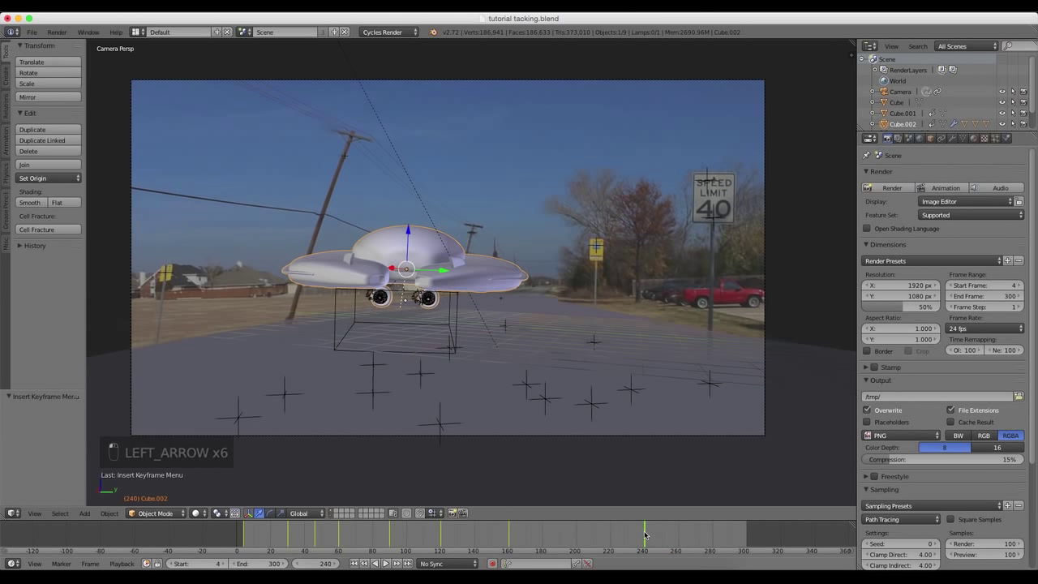
Step: At frame 250, move the spaceship in top view past the far end of the road, about -88 in X and -13.6 in Y
left_click(662, 534)
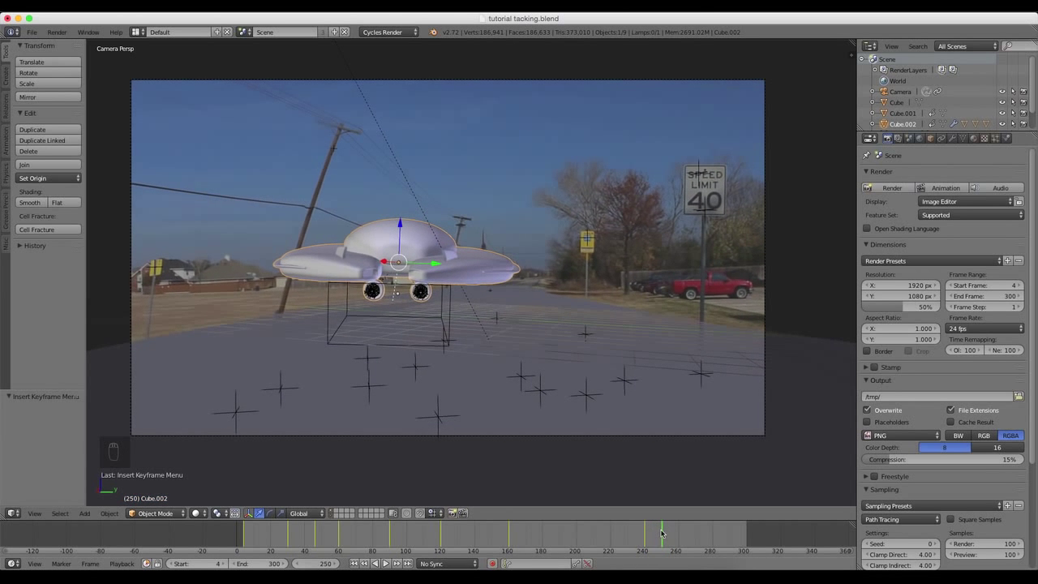
key("KP_7")
scroll(568, 341, "down", 5)
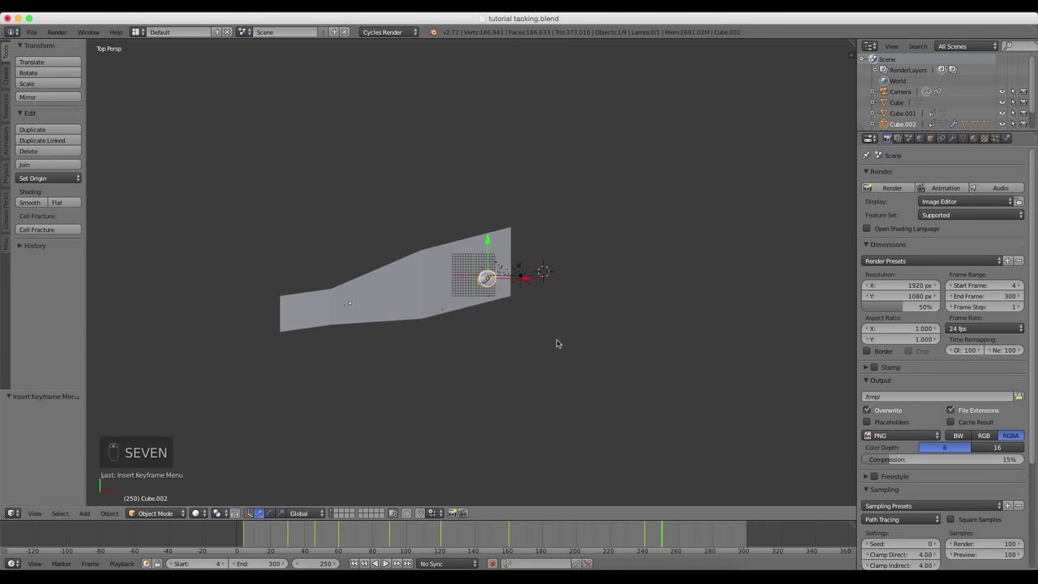
key("g")
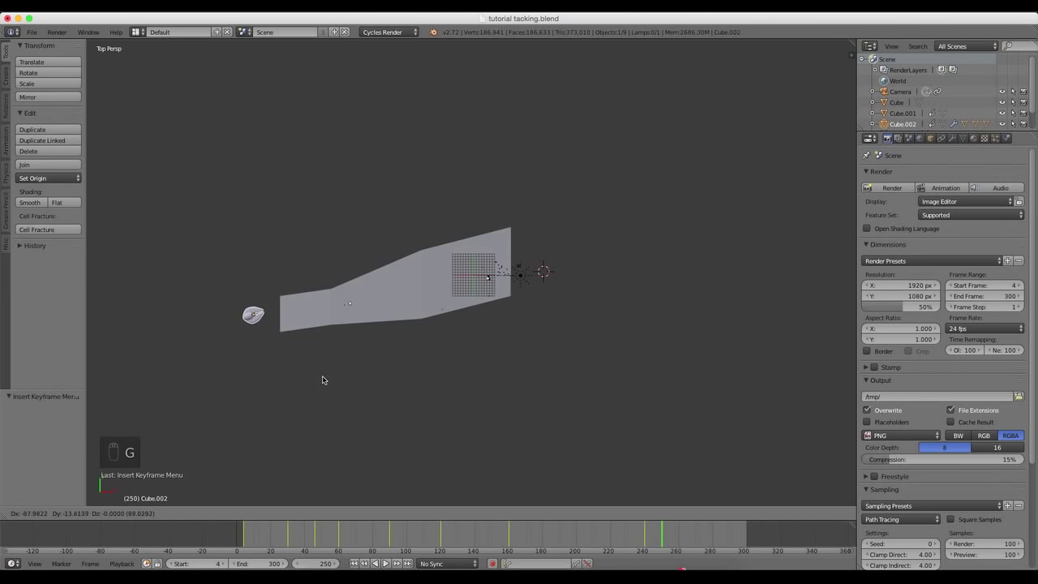
left_click(322, 380)
Step: In camera view, raise the distant spaceship about 22 units into the sky and rotate it freely by about 45.8° and 10.9°
key("KP_0")
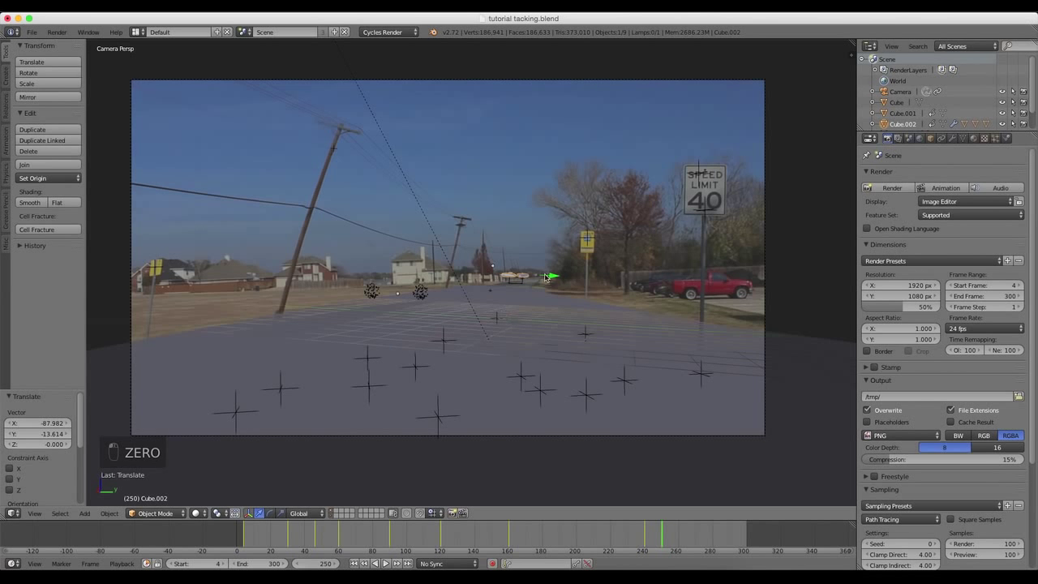
key("g")
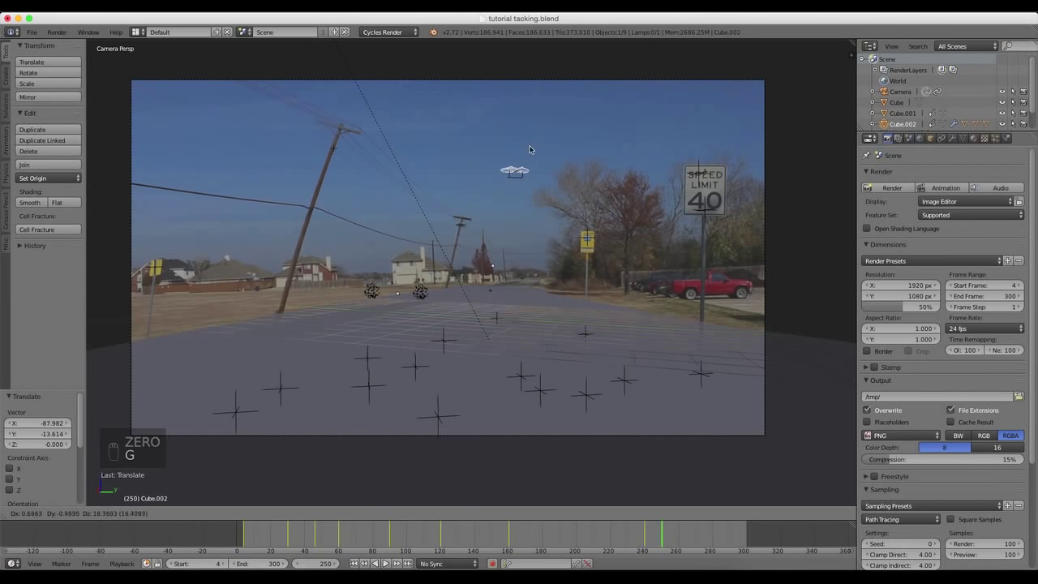
left_click(527, 138)
key("r")
key("r")
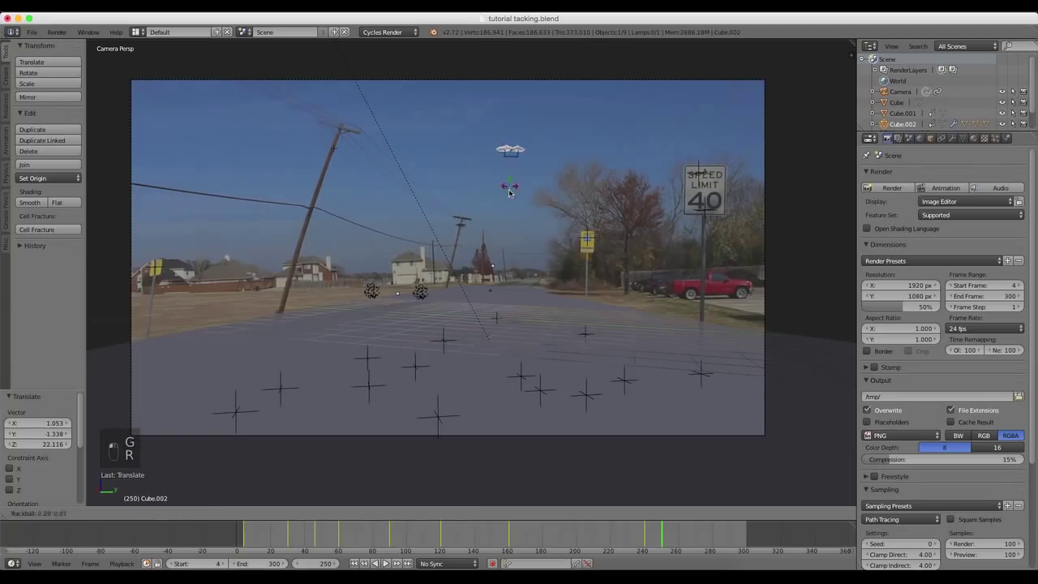
left_click(520, 229)
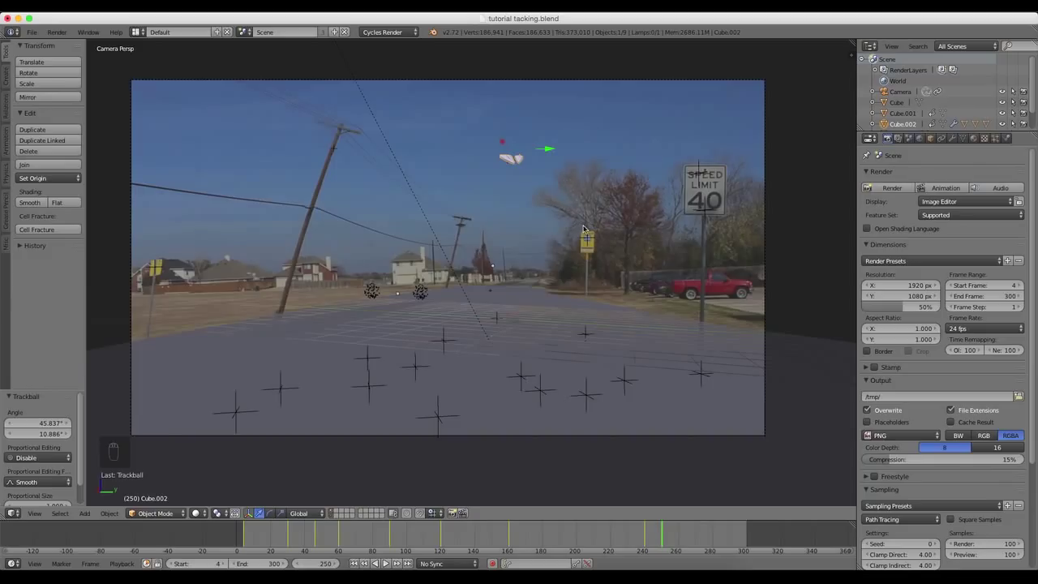
Step: Select the camera and set its clipping range to start at 0.001 and end at about 148.6
scroll(988, 339, "down", 1)
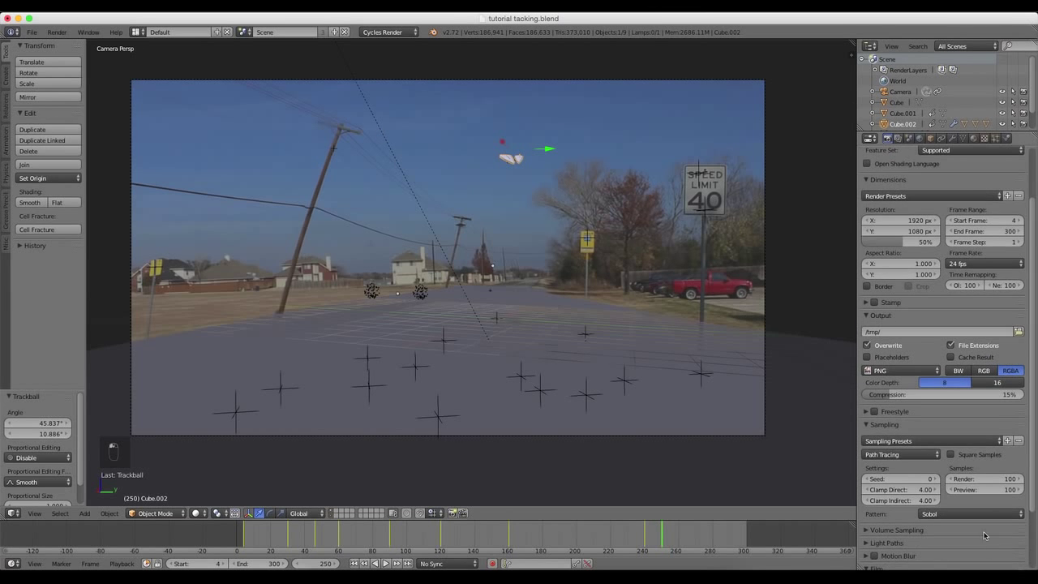
scroll(988, 339, "up", 1)
right_click(766, 147)
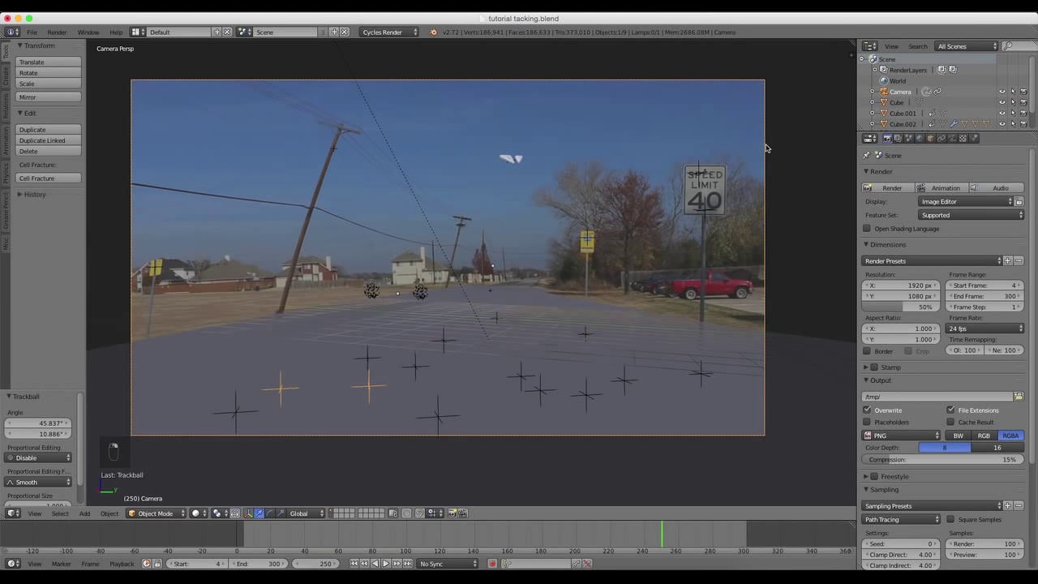
left_click(953, 139)
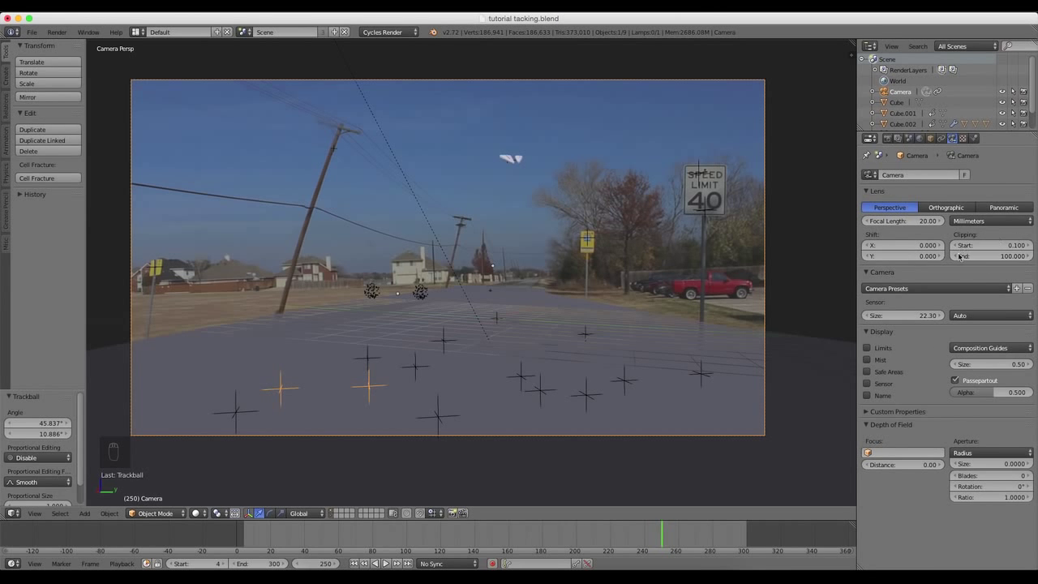
left_click_drag(967, 247, 901, 247)
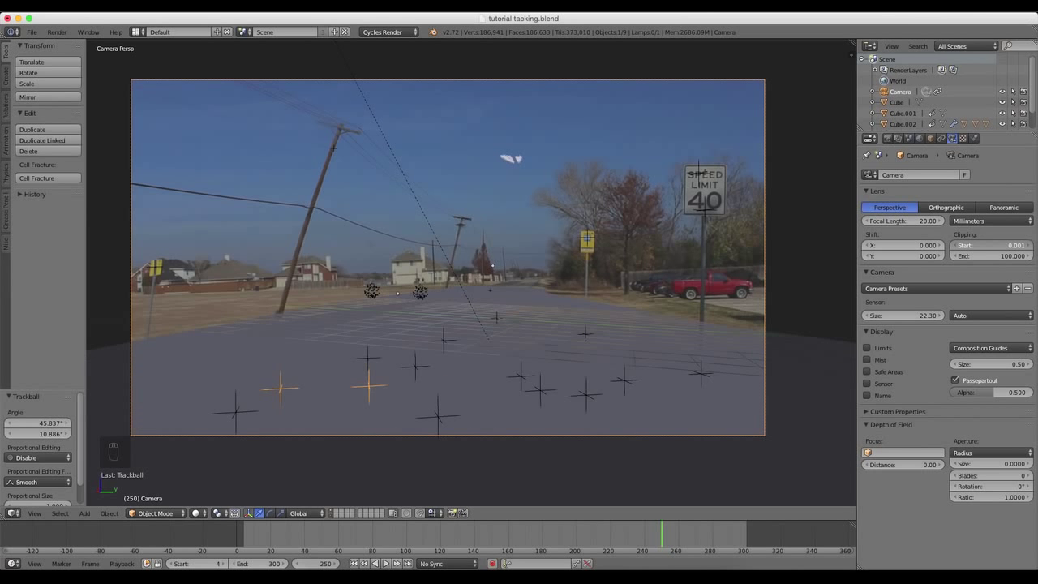
left_click_drag(969, 256, 992, 257)
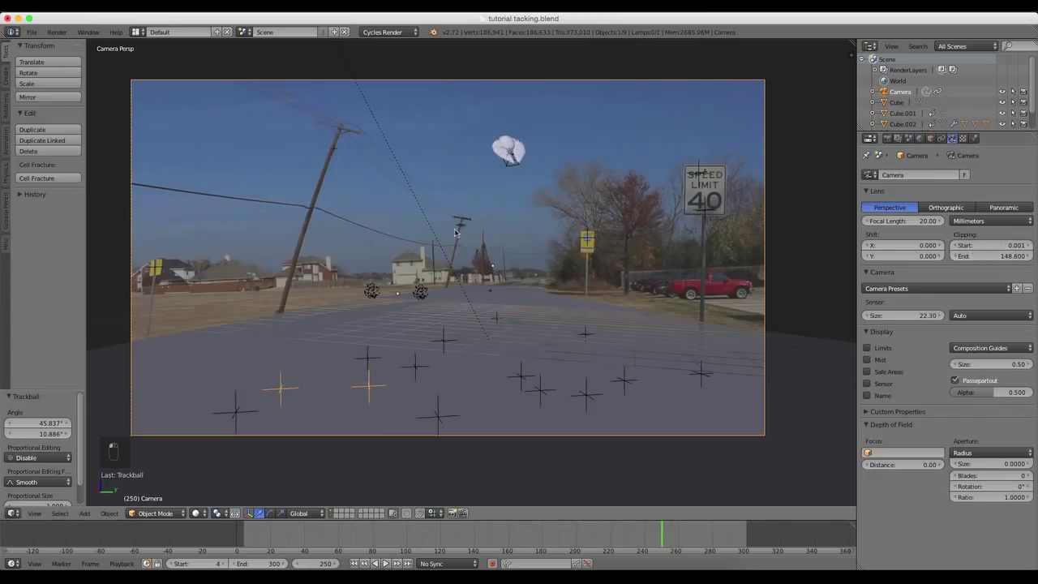
Step: Select the spaceship again and insert a keyframe for its distant pose at frame 250
right_click(508, 146)
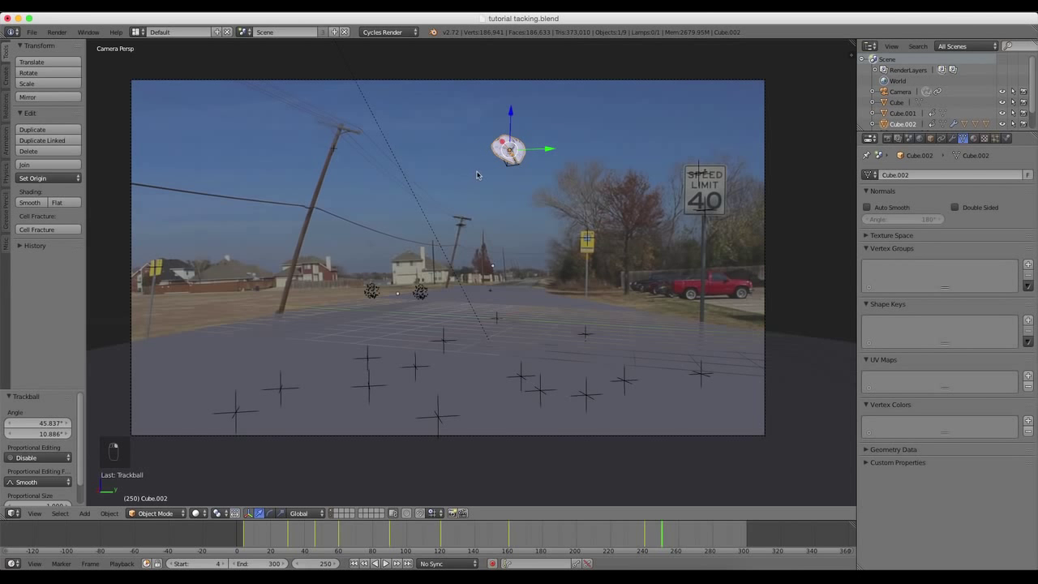
key("i")
left_click(541, 126)
Step: Step back frame by frame from 250 to 239 to examine the spaceship's fly-away motion
left_click(657, 530)
key("Left")
key("Left")
key("Left")
key("Left")
key("Left")
key("Left")
key("Left")
key("Left")
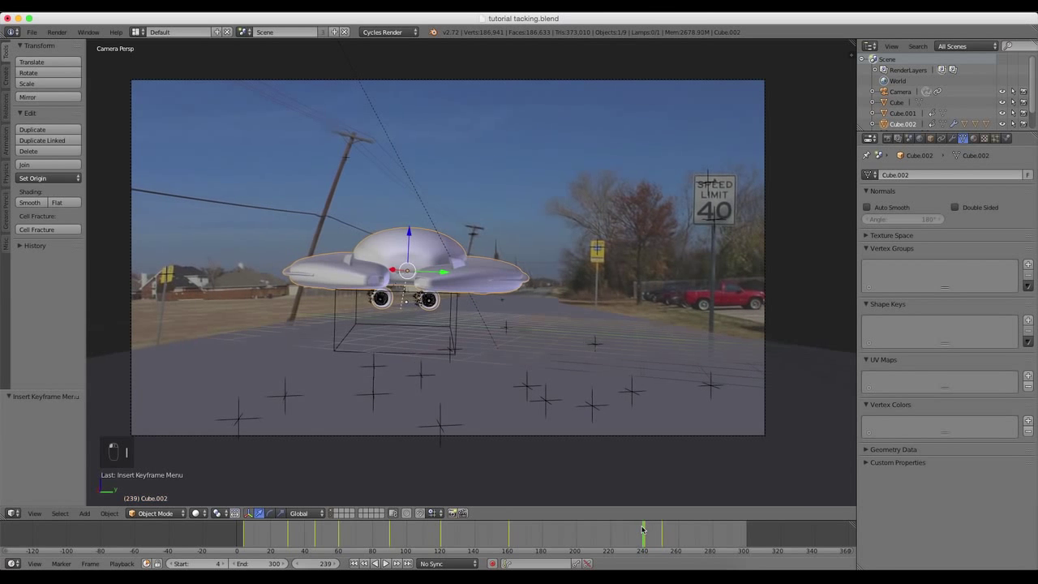
Step: Go to frame 260 and move the spaceship up and out of the camera frame
left_click_drag(653, 532, 679, 532)
key("g")
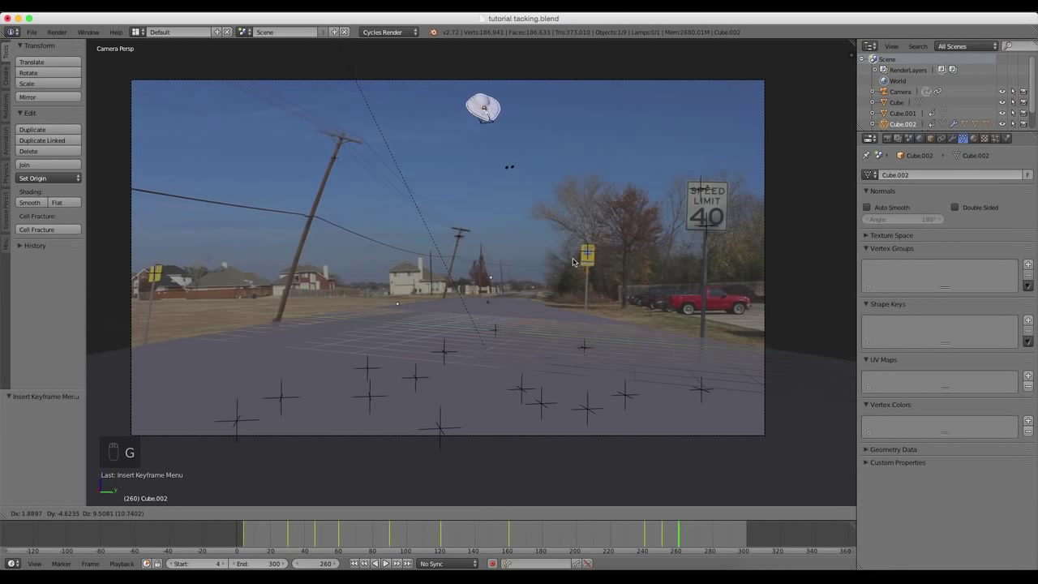
left_click(536, 224)
Step: Rotate the spaceship freely by about -25.8° and 27.5° and insert a keyframe at frame 260
key("r")
key("r")
left_click(563, 199)
scroll(571, 214, "down", 3)
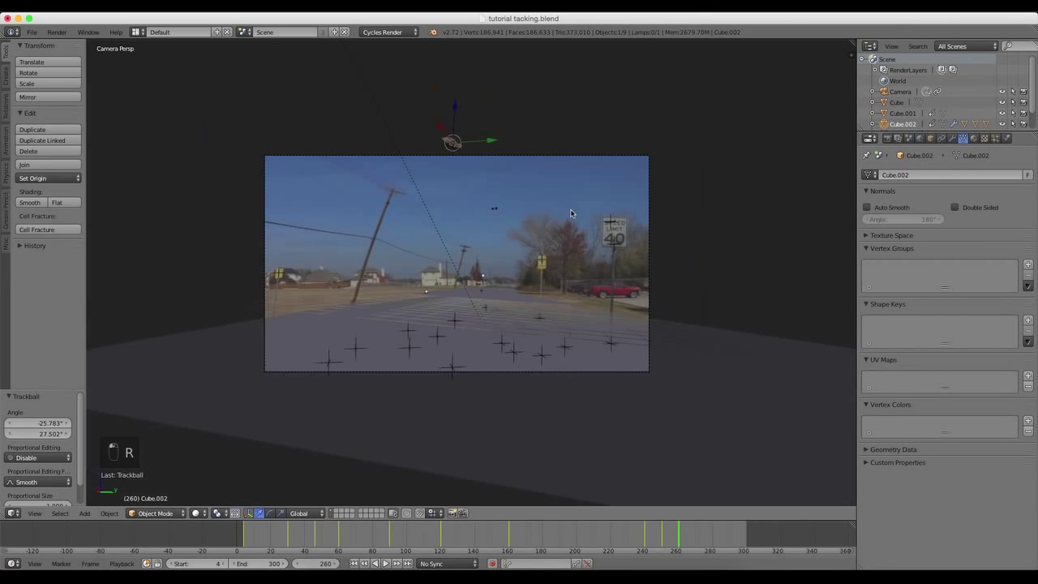
scroll(573, 242, "up", 3)
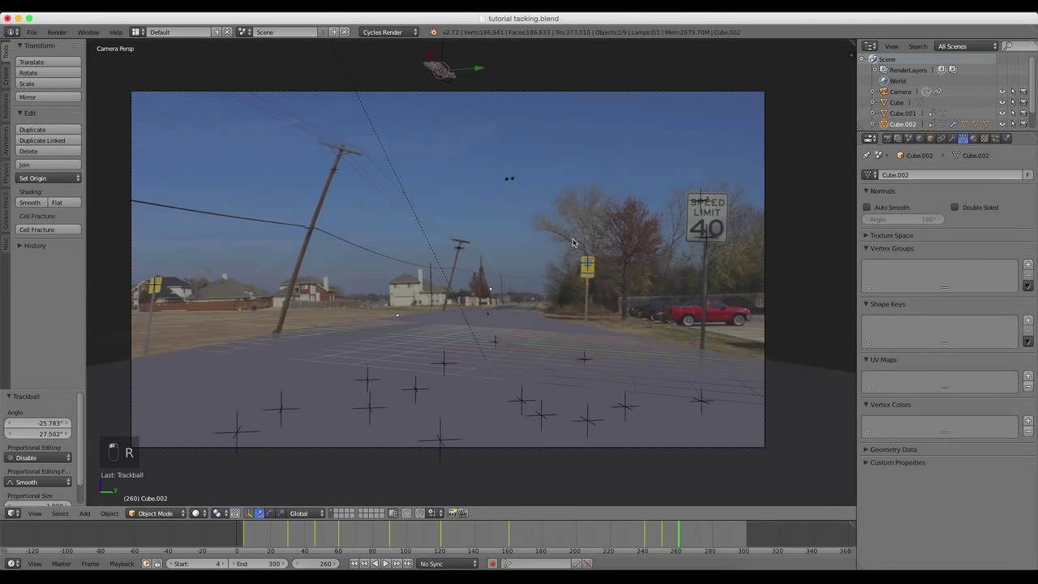
key("i")
left_click(574, 232)
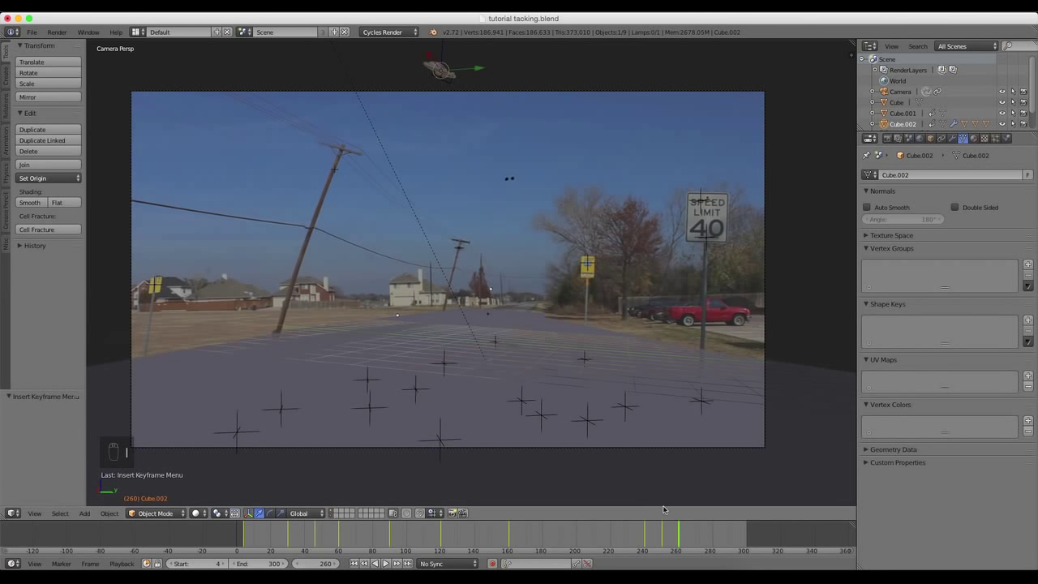
Step: Play the animation from the start frame to review the spaceship's complete flight through the road scene
left_click_drag(678, 535, 447, 543)
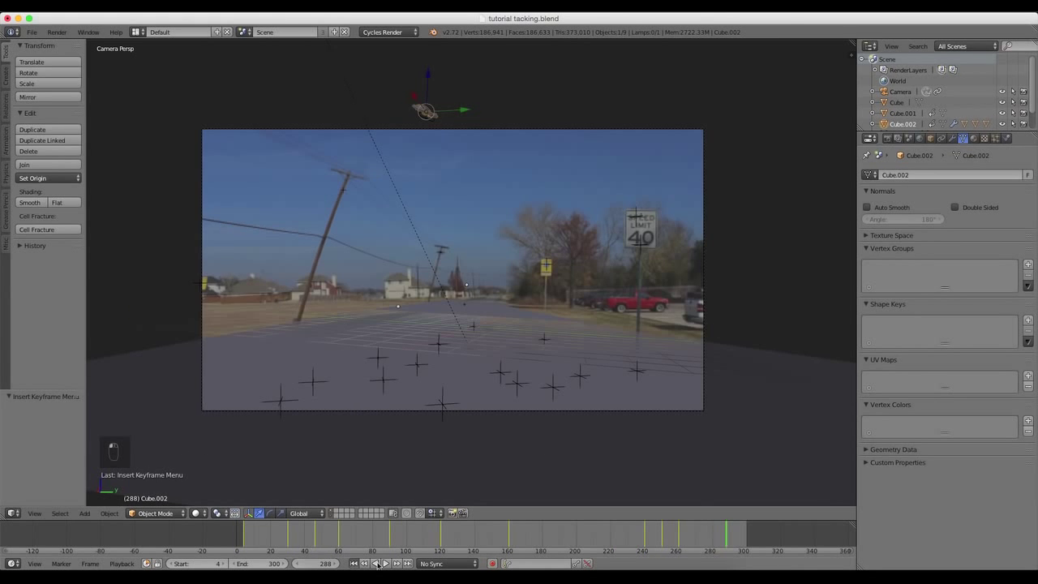
left_click(354, 564)
left_click(386, 563)
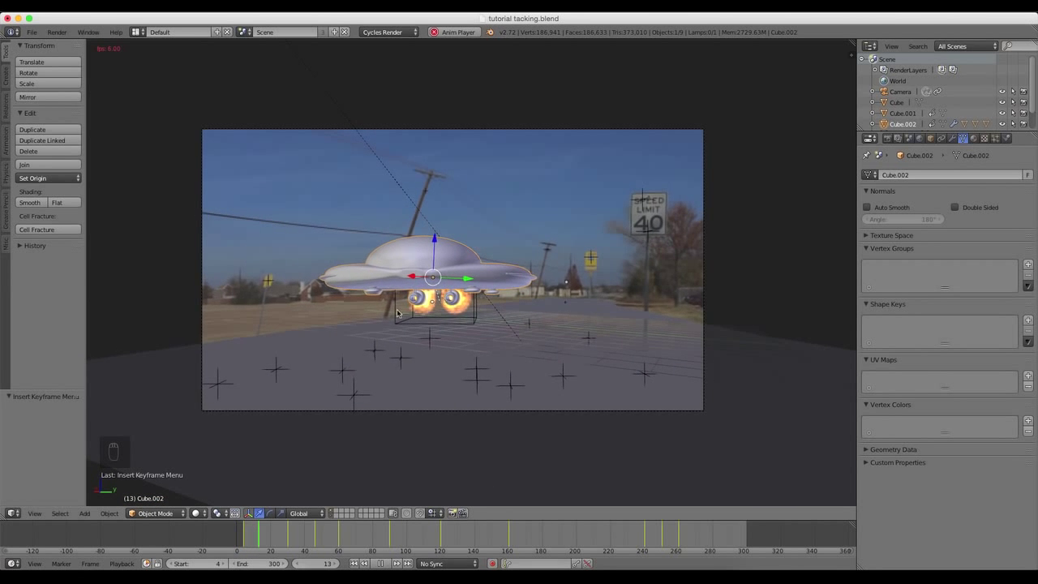
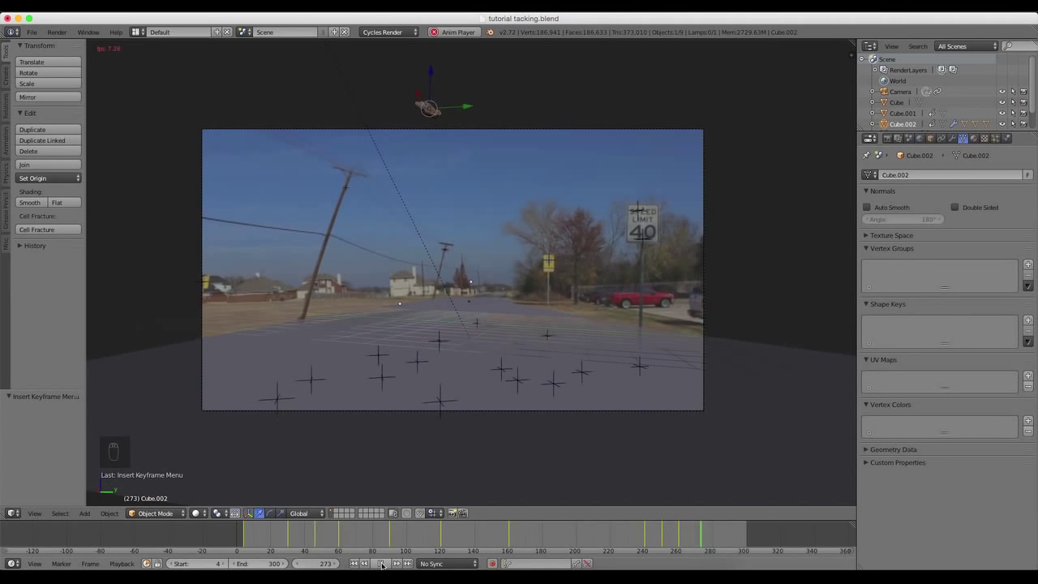
left_click(381, 563)
Step: Select the smoke domain under the spaceship, set its smoke cache end frame to 300 and bake the simulation
left_click(559, 538)
left_click(545, 538)
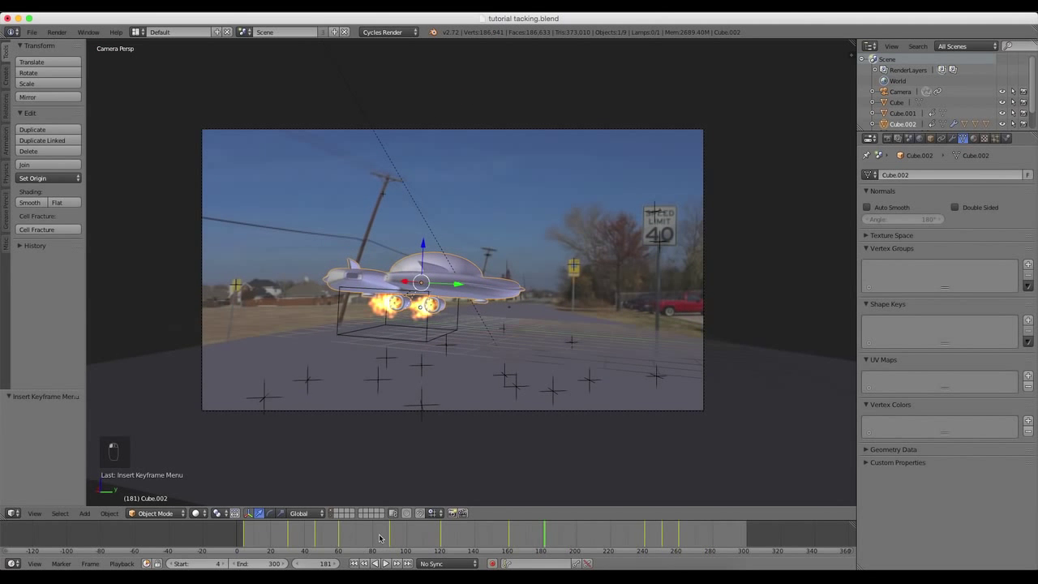
right_click(430, 325)
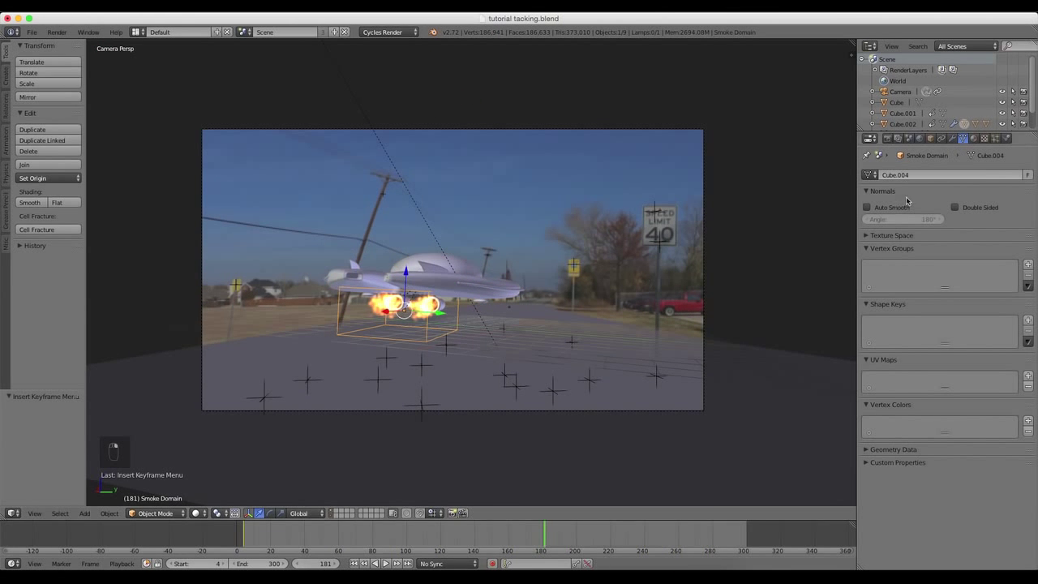
left_click(1007, 138)
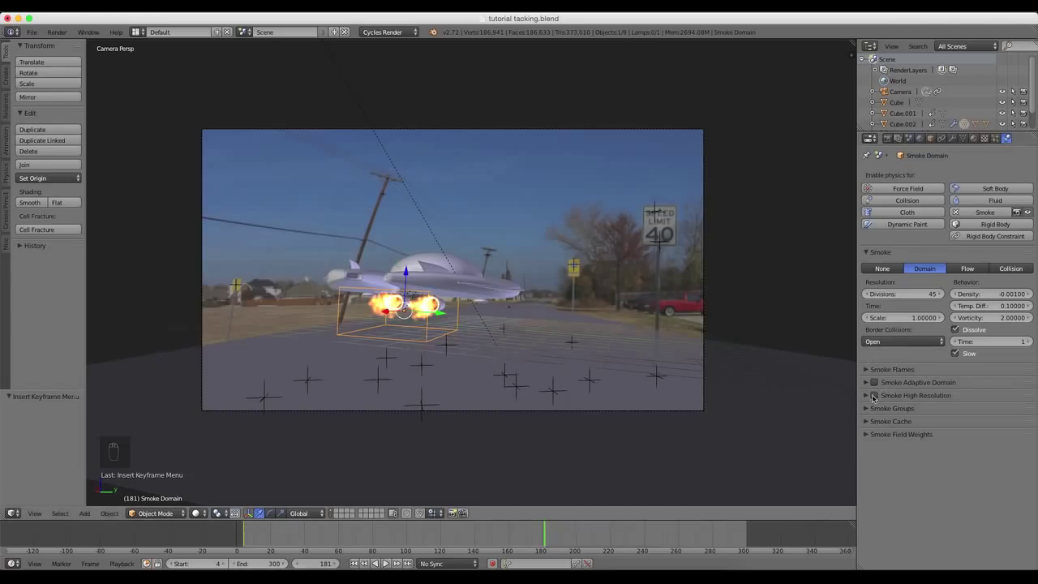
left_click(869, 422)
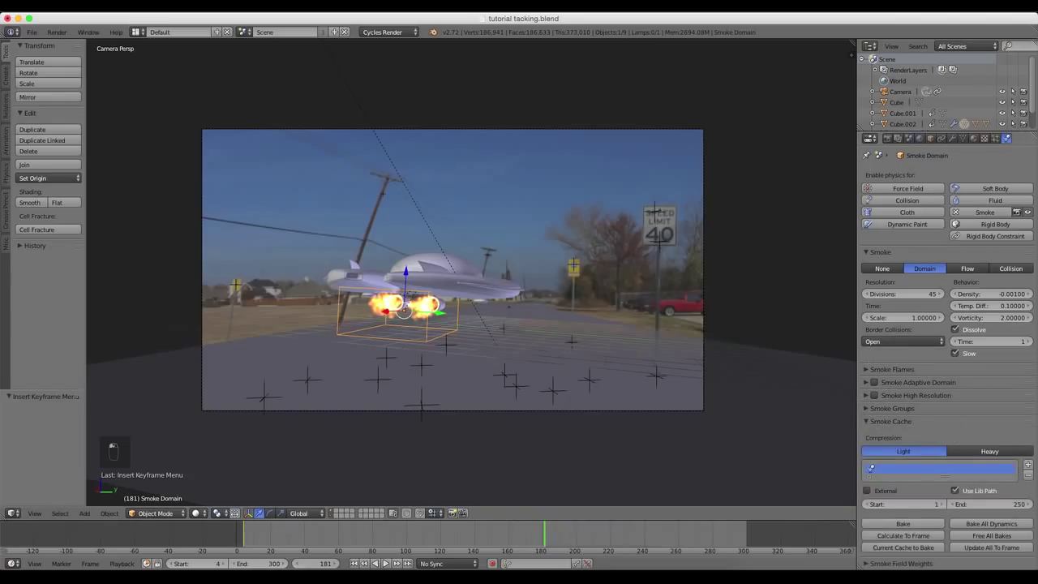
left_click(354, 563)
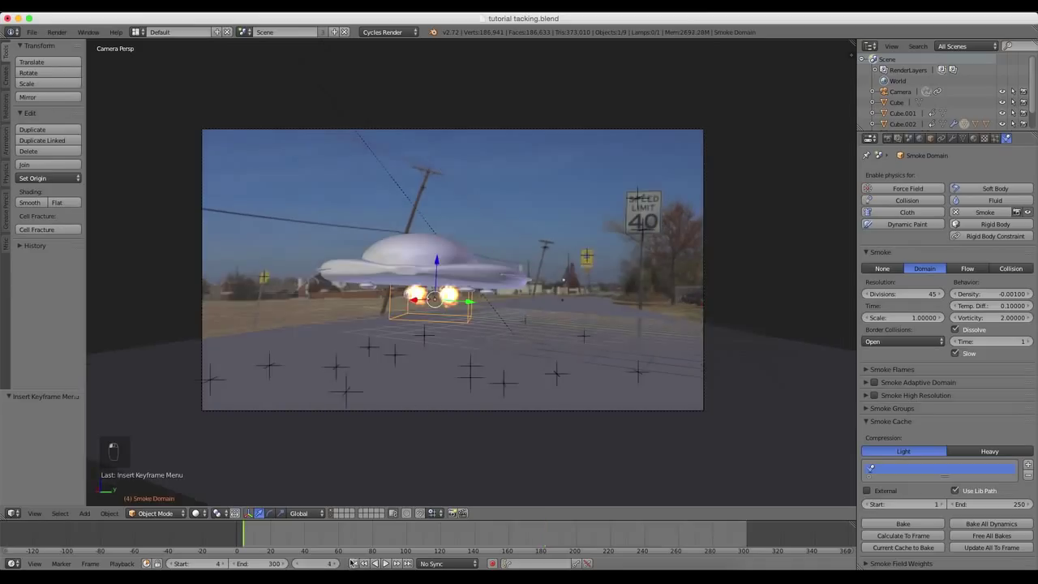
left_click(977, 504)
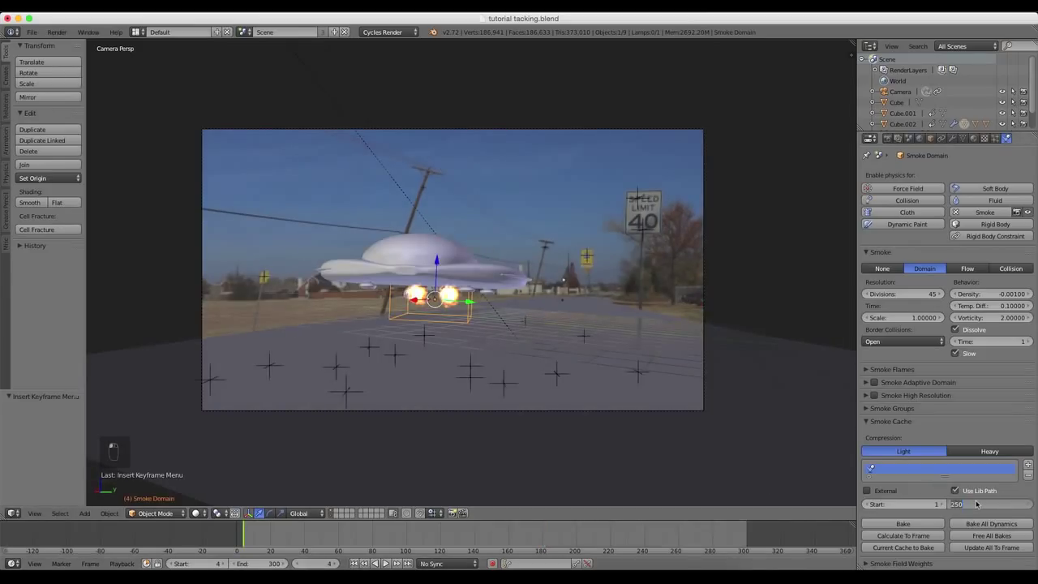
type("300")
key("Return")
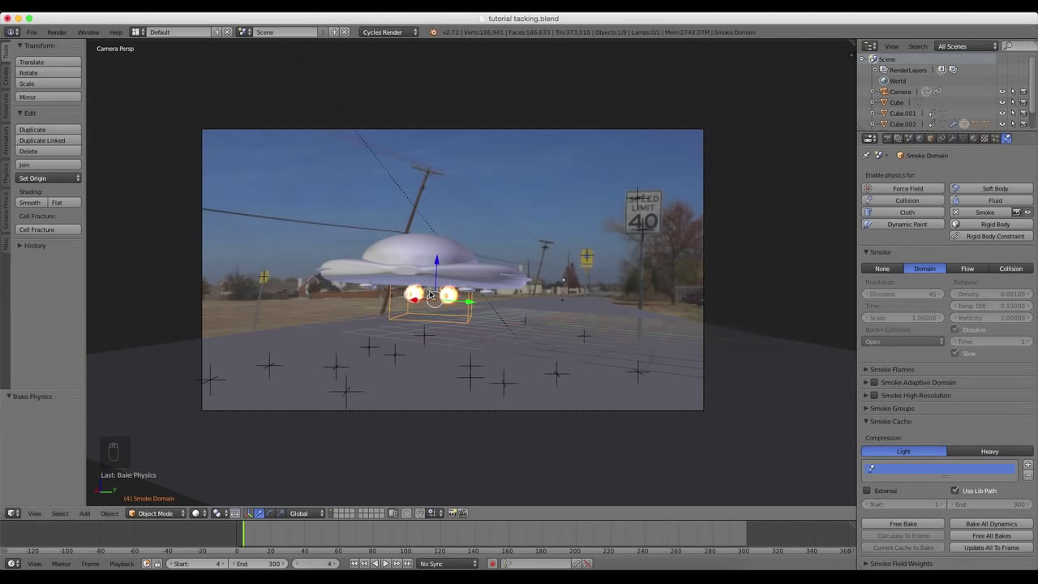
Step: Play back part of the baked thruster fire, then go to frame 165 and render it as a still image
left_click(388, 563)
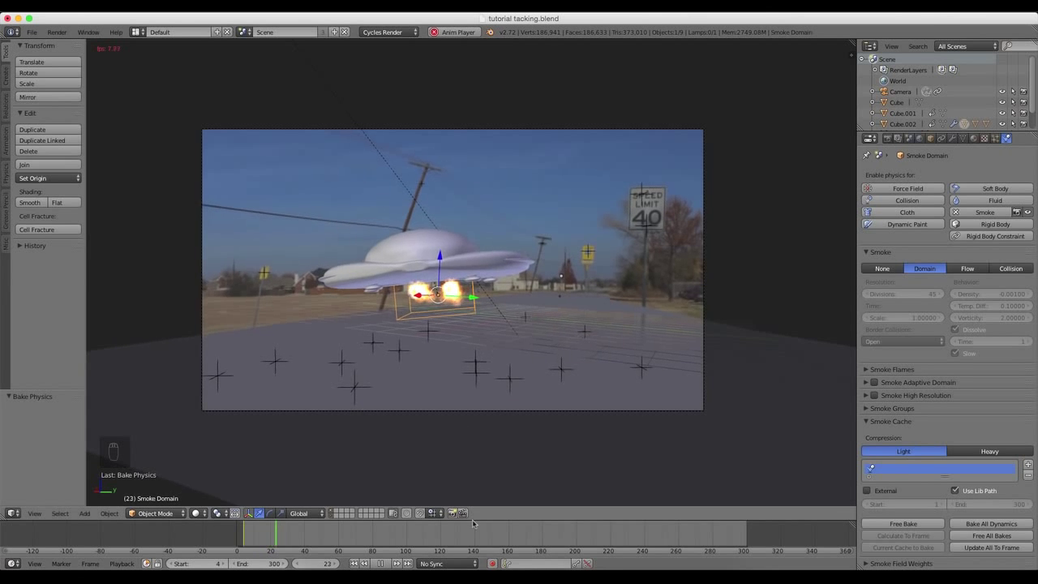
left_click(381, 564)
left_click_drag(446, 541, 517, 539)
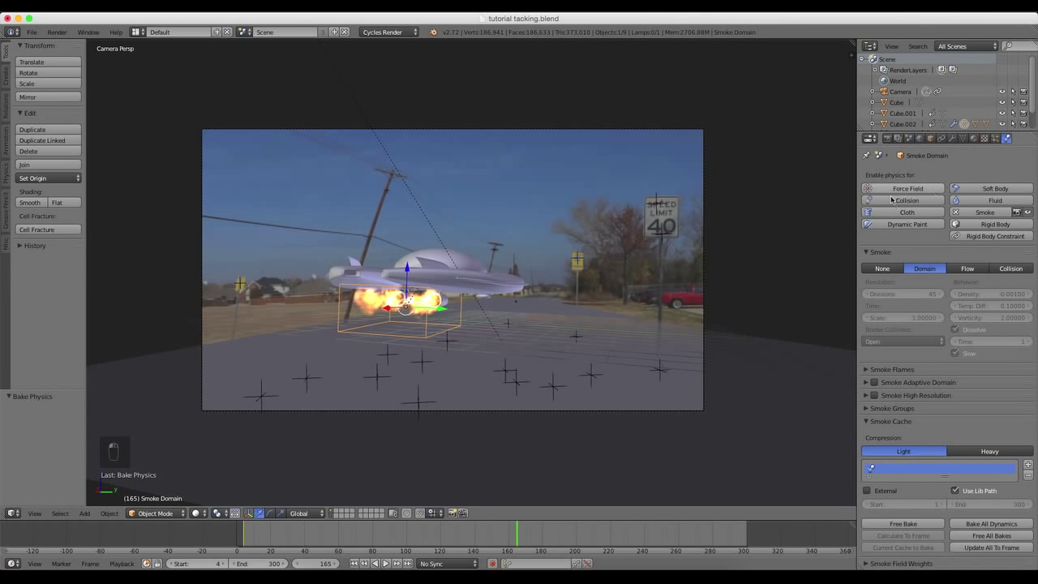
left_click(889, 139)
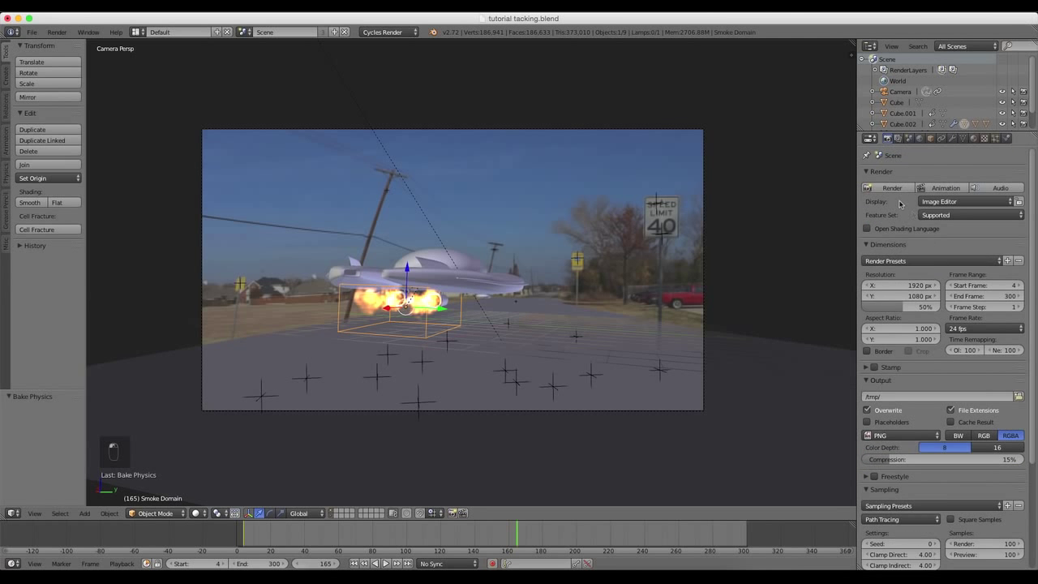
left_click(892, 188)
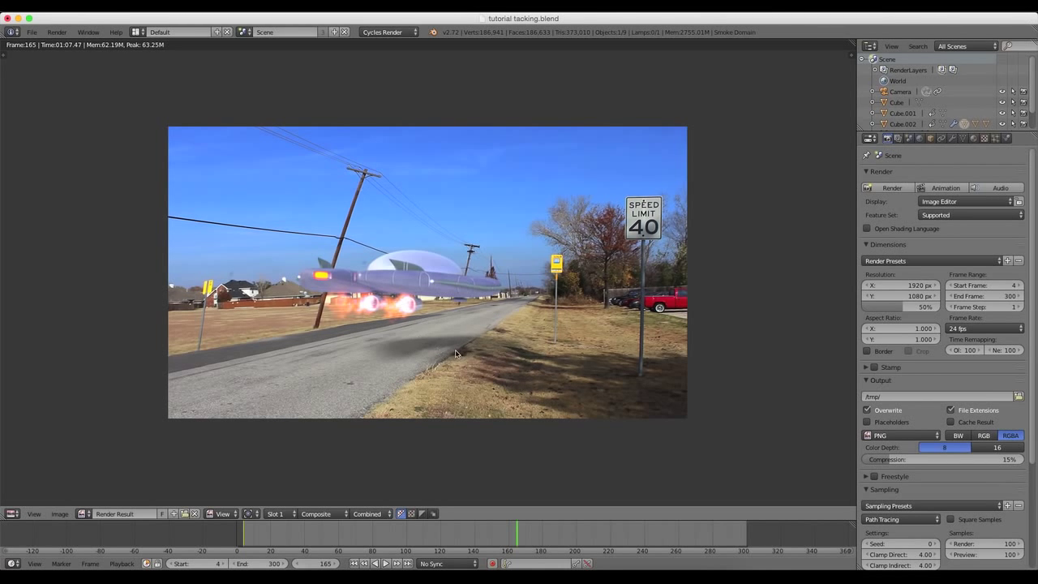
scroll(411, 234, "up", 1)
scroll(411, 235, "down", 1)
Step: Switch to the Compositing screen layout and examine the node setup around the foreground render layer and its Vector Blur node
left_click(137, 32)
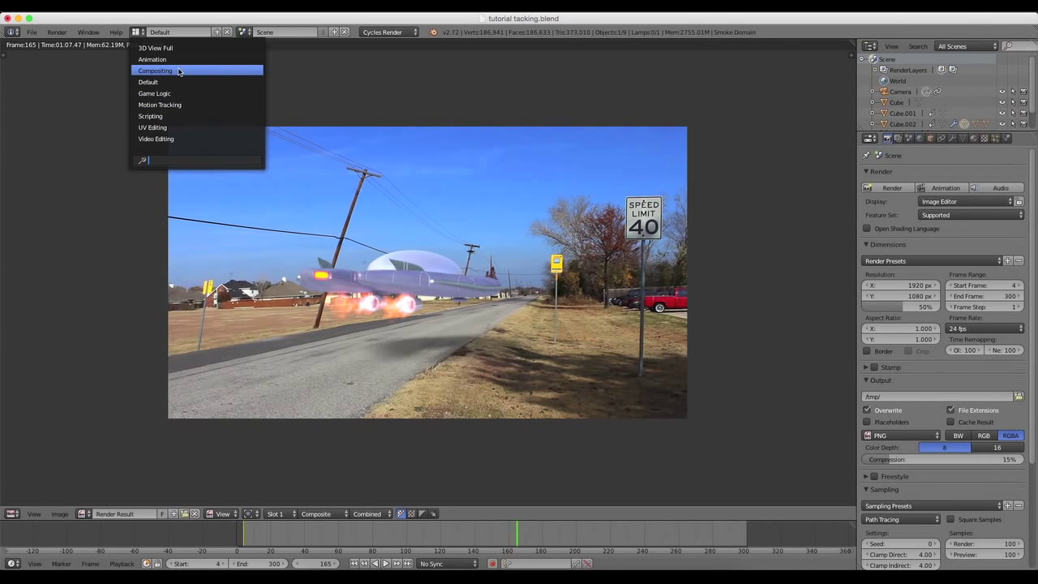
left_click(179, 71)
scroll(415, 276, "down", 1)
scroll(452, 221, "up", 1)
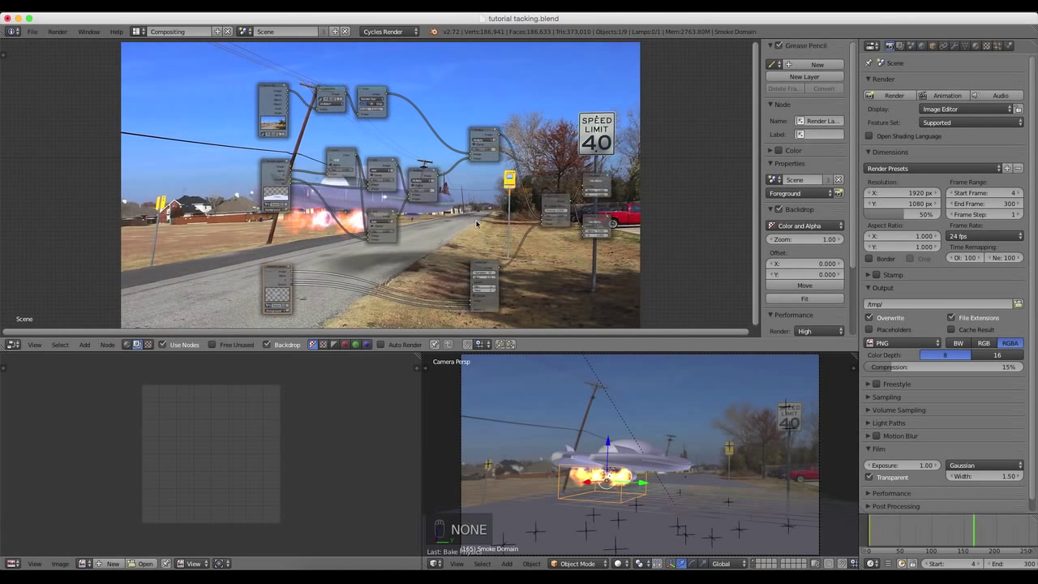
scroll(477, 224, "up", 1)
middle_click_drag(477, 224, 341, 210)
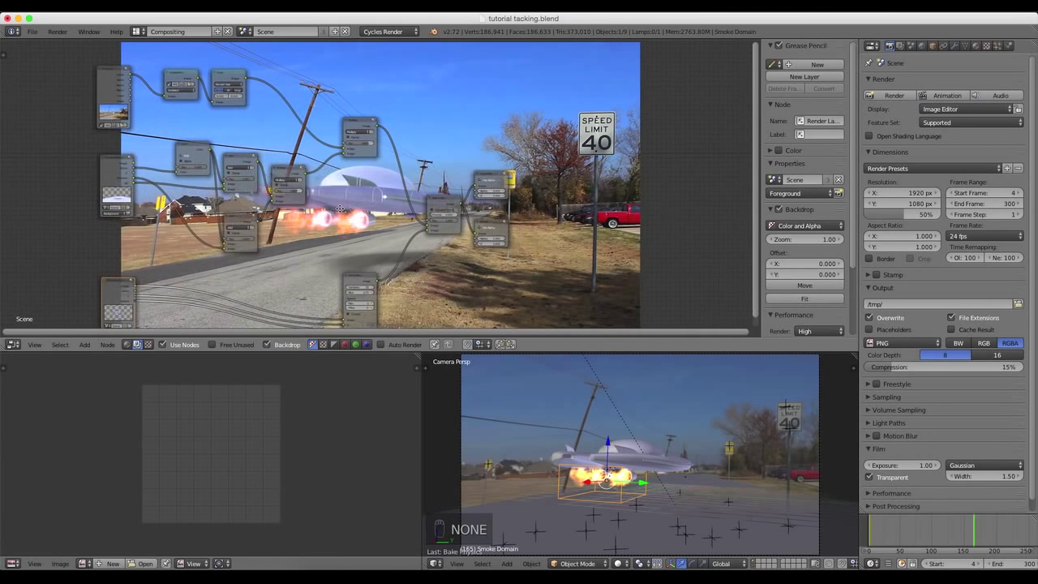
scroll(460, 193, "up", 2)
middle_click_drag(454, 194, 475, 132)
scroll(366, 220, "up", 4)
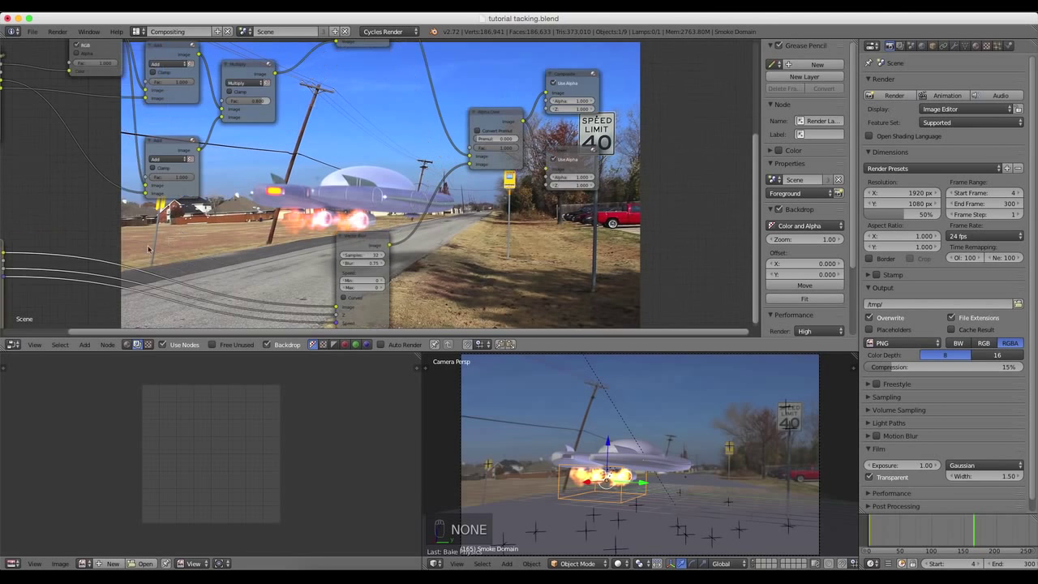
middle_click_drag(169, 241, 335, 184)
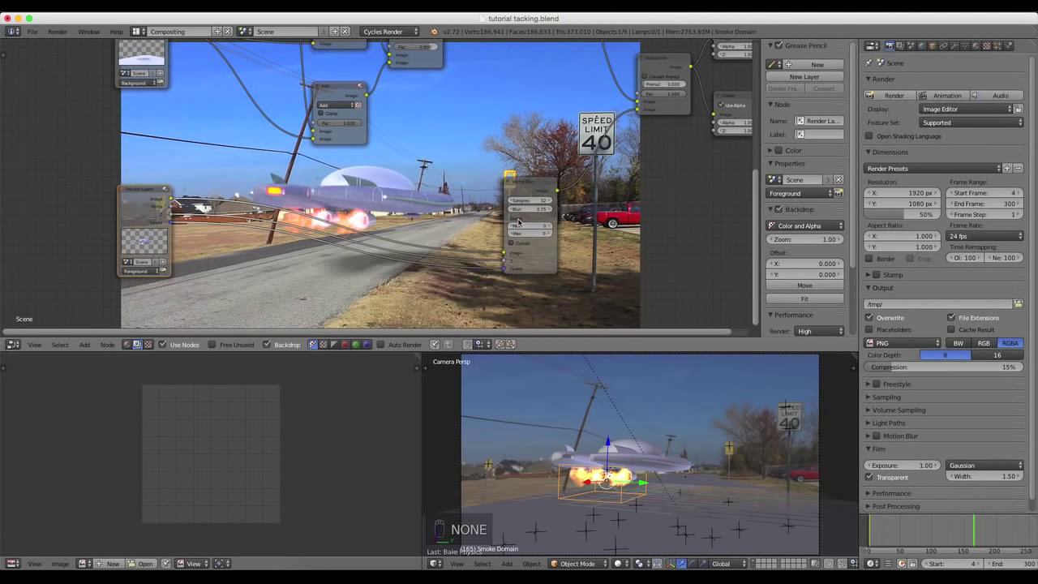
Step: Move the Alpha Over, Composite and Viewer nodes away from the Vector Blur node to make room between them
scroll(519, 220, "down", 3)
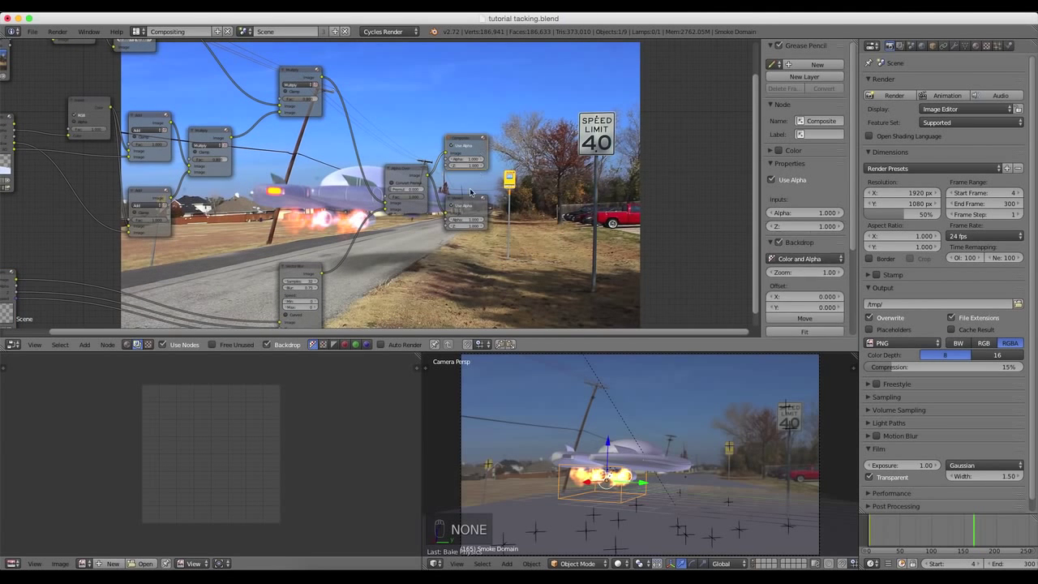
left_click(405, 170)
left_click_drag(405, 170, 734, 175)
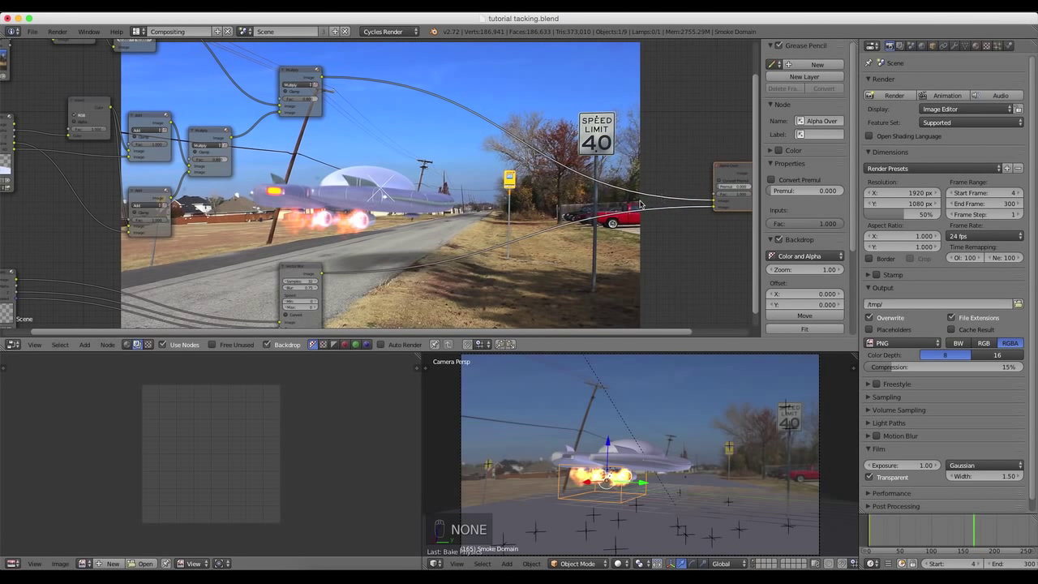
scroll(641, 204, "down", 2)
Step: Add a Glare node on the link between the Vector Blur and Alpha Over nodes
key("shift+a")
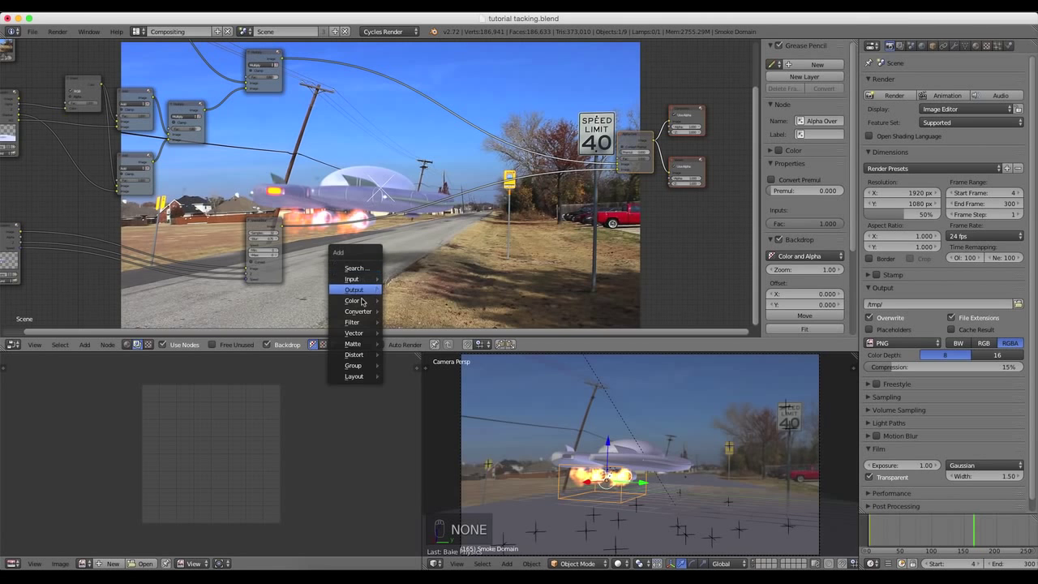
mouse_move(363, 302)
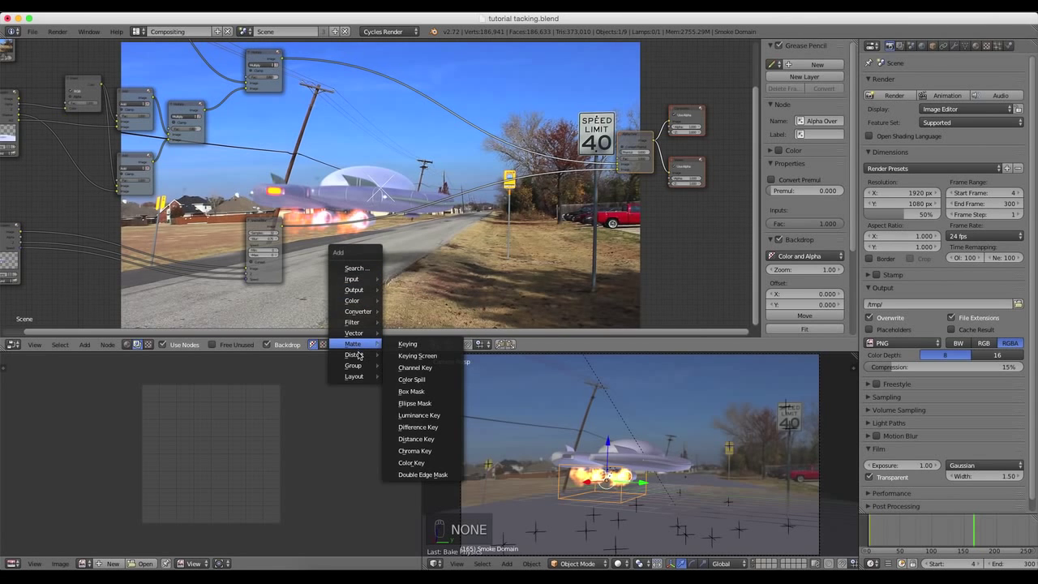
mouse_move(355, 355)
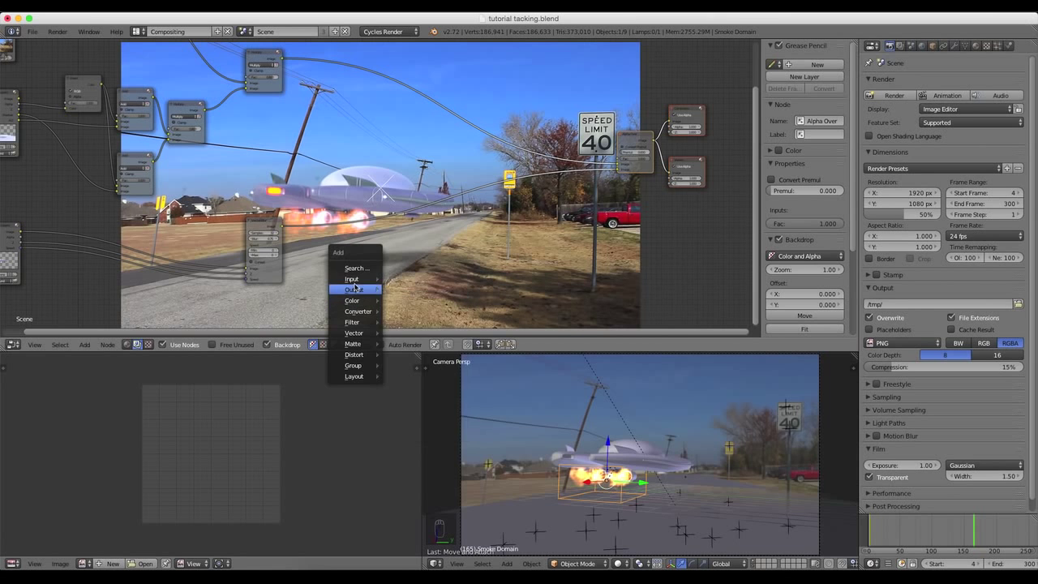
mouse_move(358, 281)
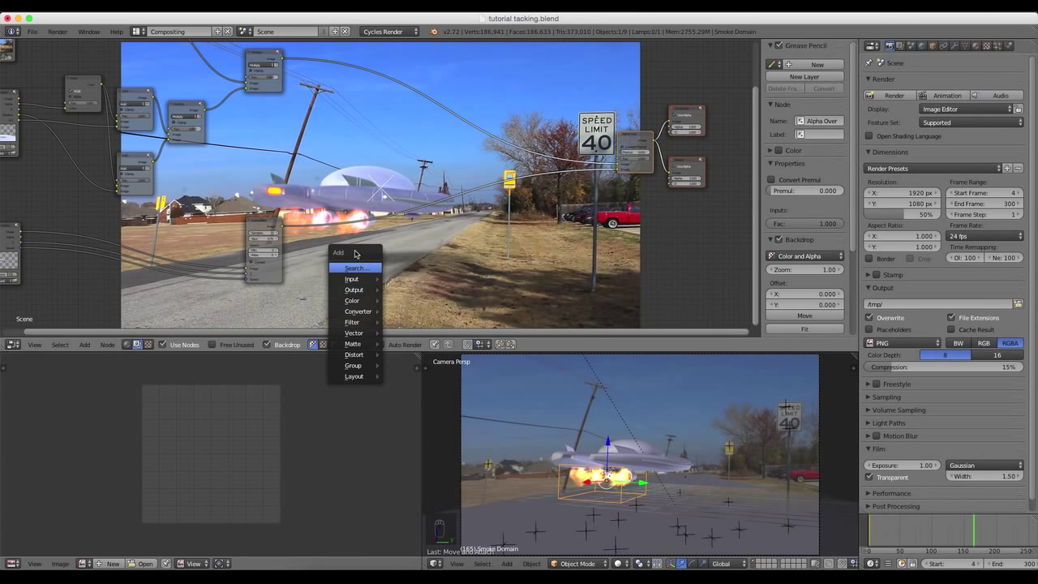
left_click(354, 269)
type("gla")
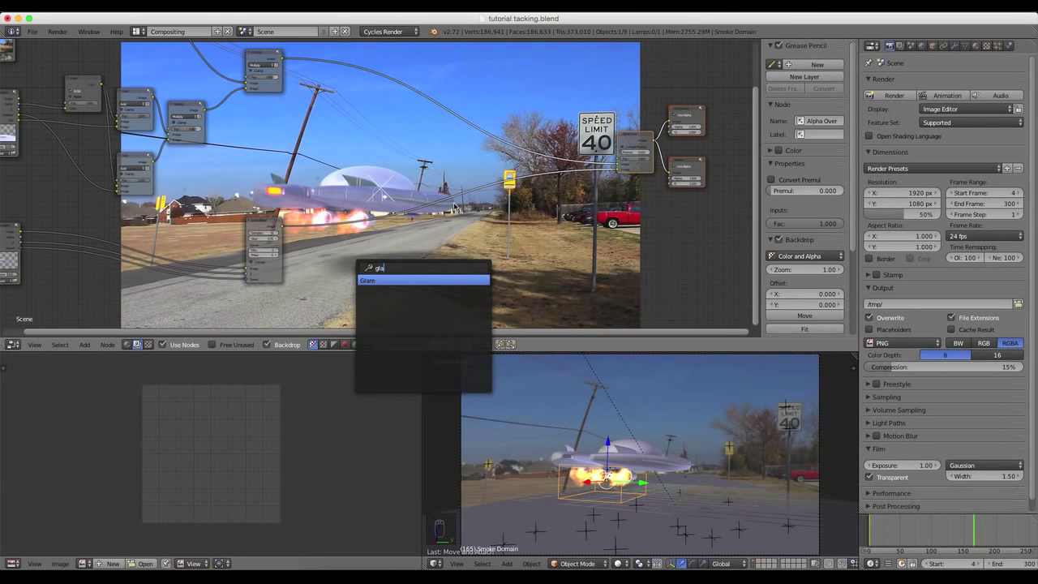
key("Return")
left_click(333, 179)
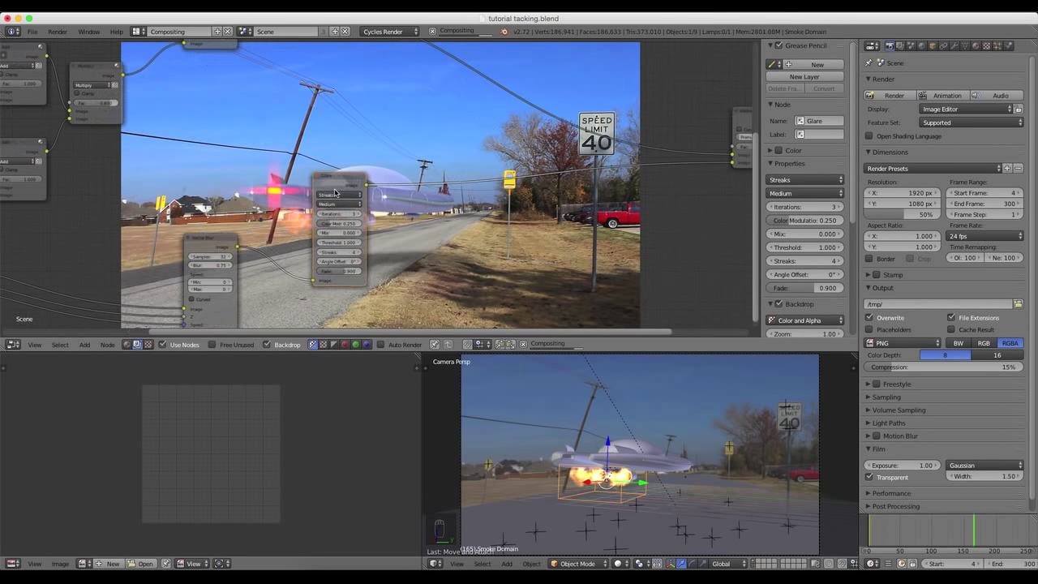
Step: Set the Glare node's quality to Low, its fade to 0.852 and its iterations to 4
scroll(341, 154, "up", 4)
middle_click_drag(349, 129, 201, 144)
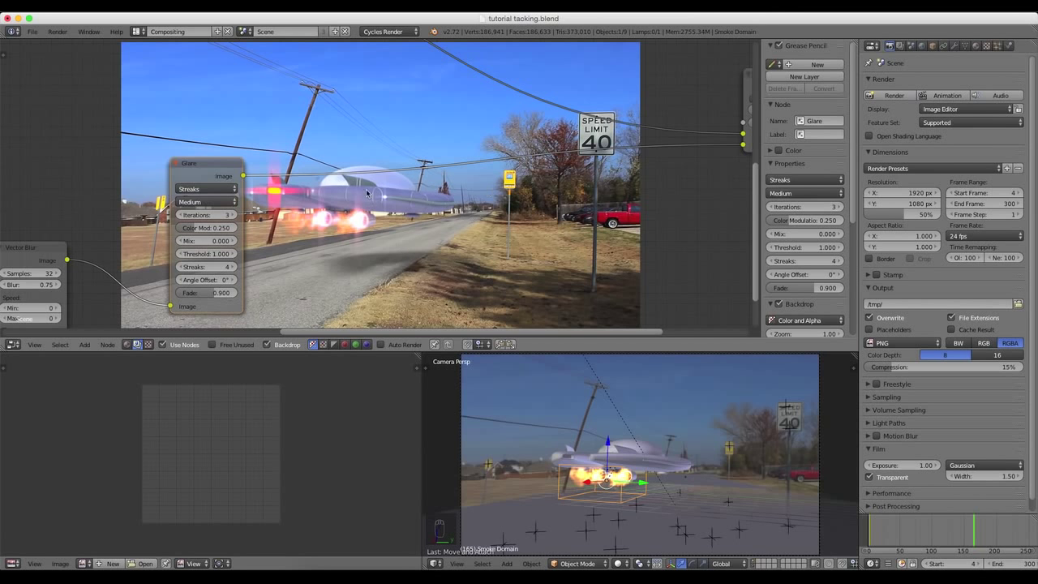
scroll(367, 193, "up", 2)
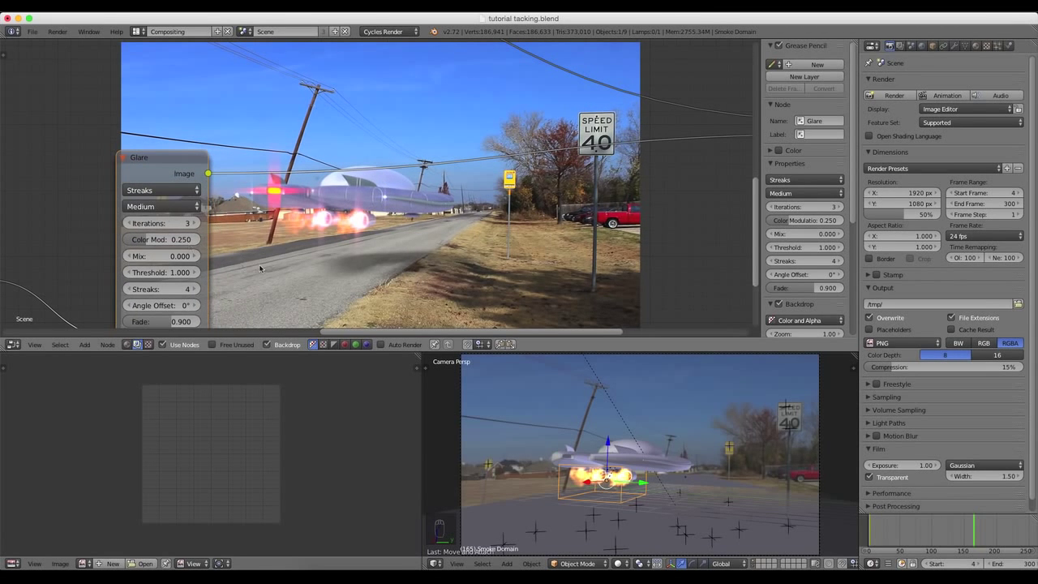
middle_click_drag(243, 266, 257, 234)
left_click(155, 183)
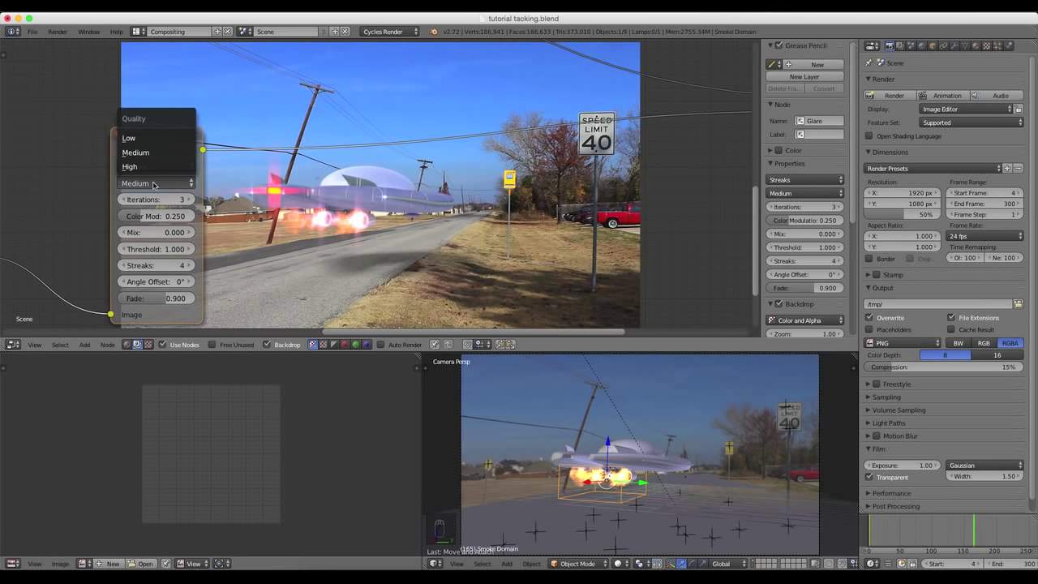
left_click(151, 140)
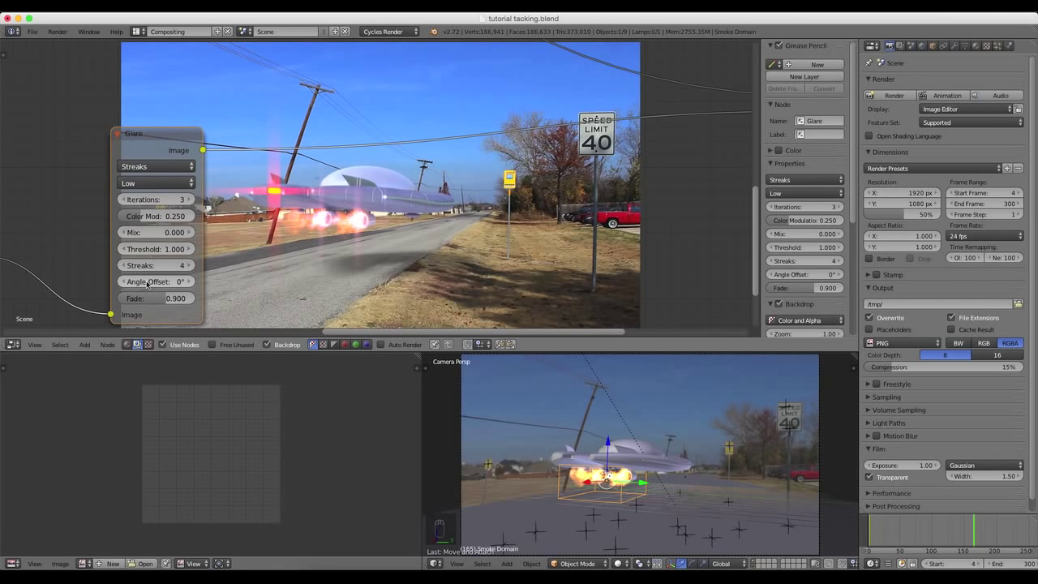
left_click_drag(159, 300, 159, 300)
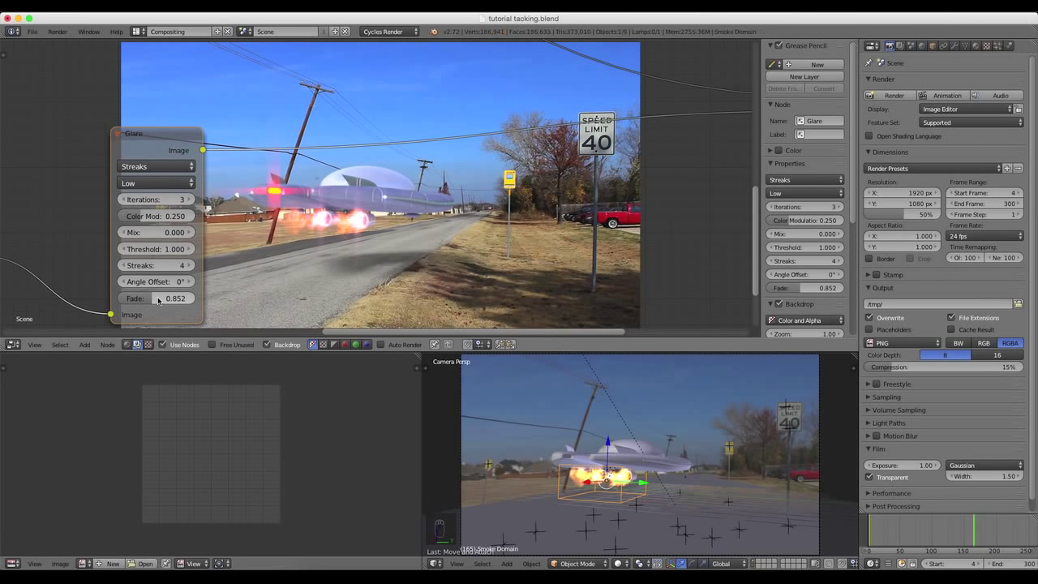
left_click(189, 199)
scroll(333, 212, "down", 2)
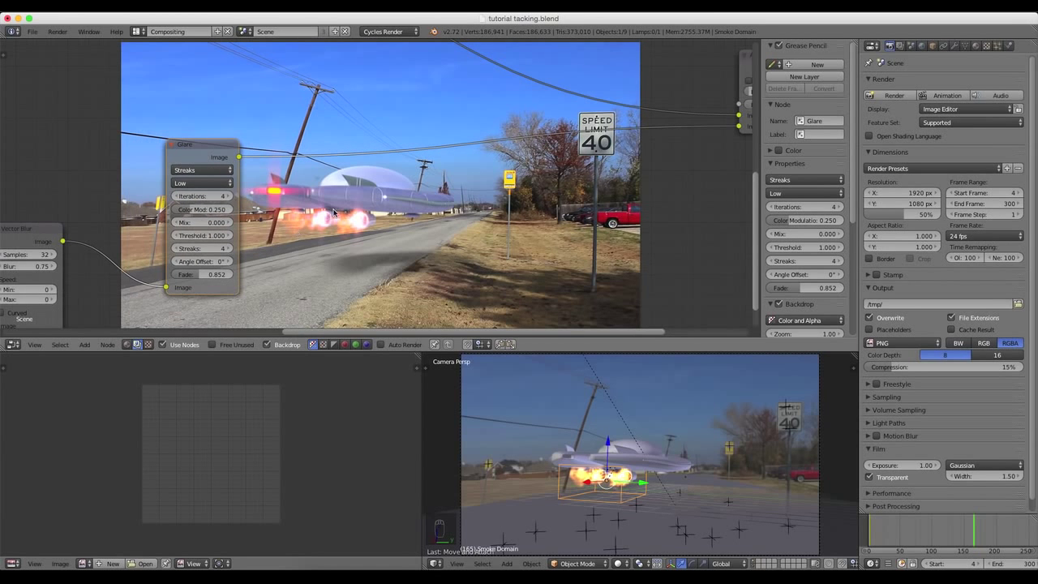
key("shift+a")
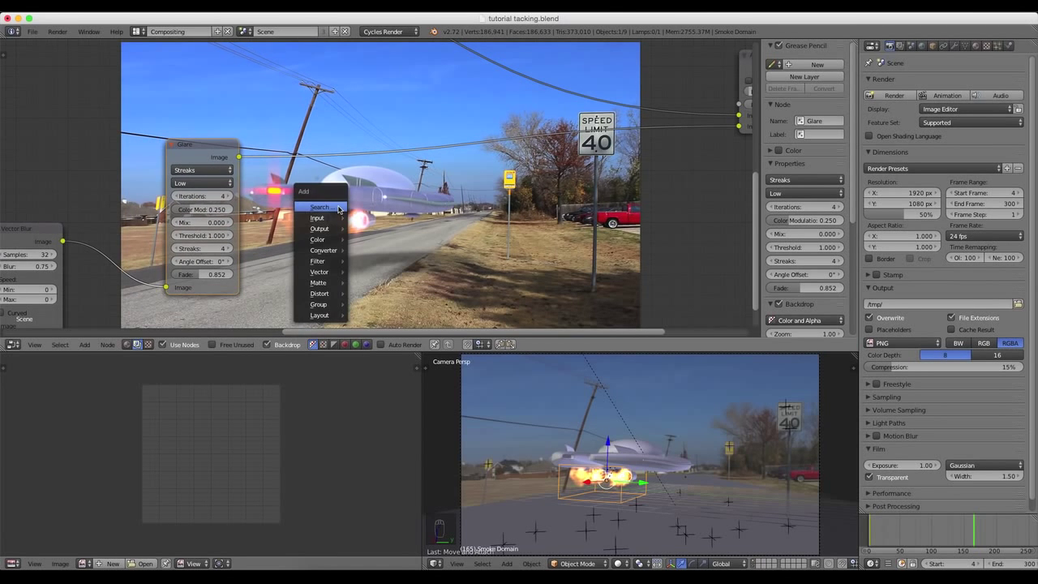
left_click(339, 209)
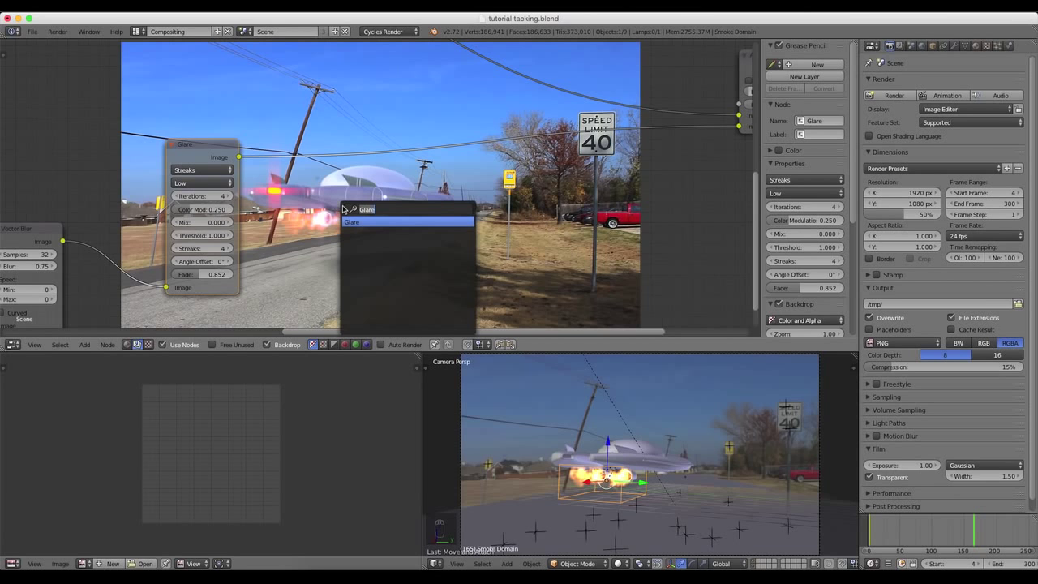
type("gl")
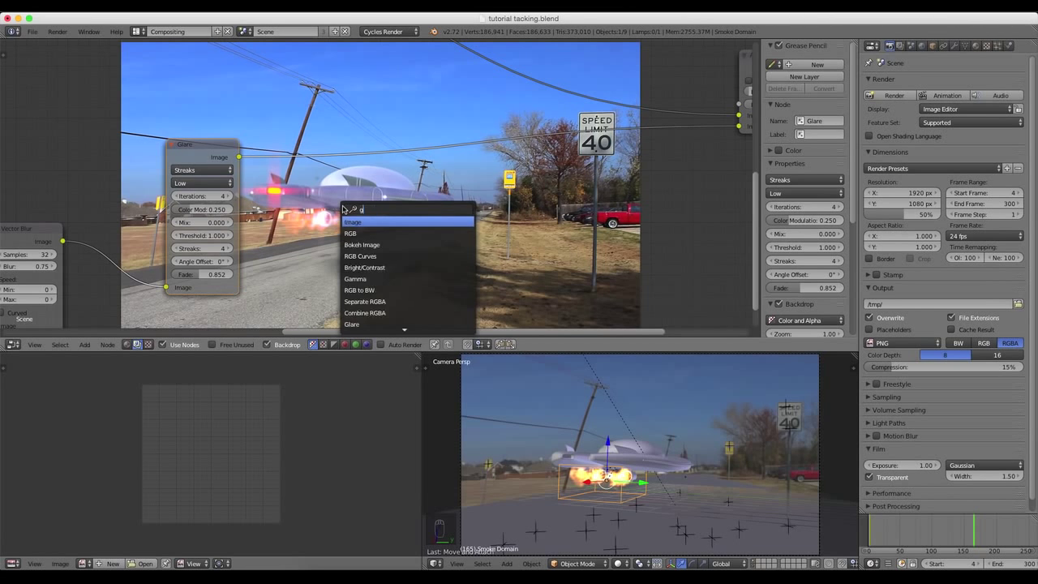
key("BackSpace")
key("BackSpace")
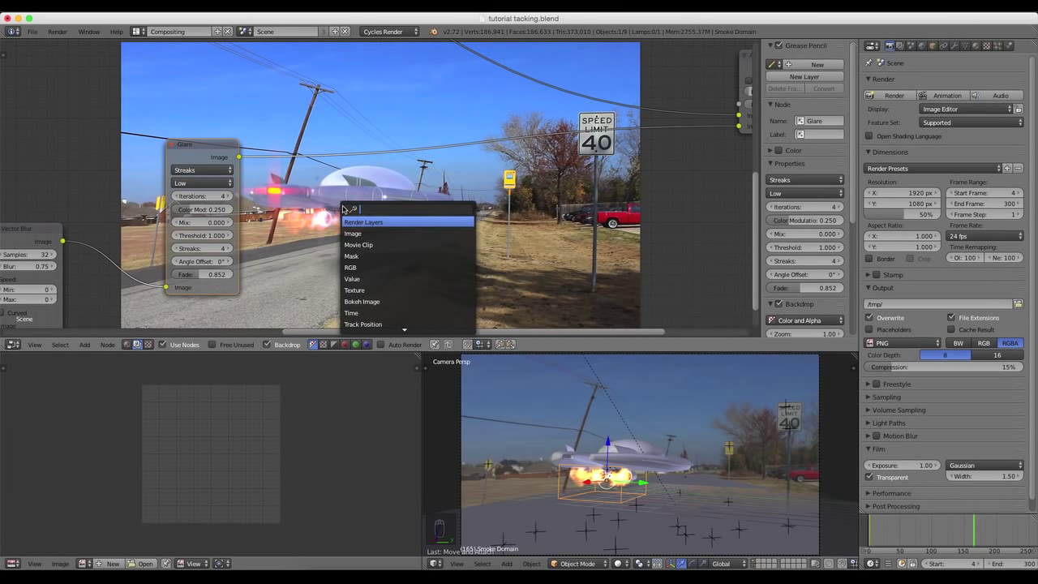
key("Escape")
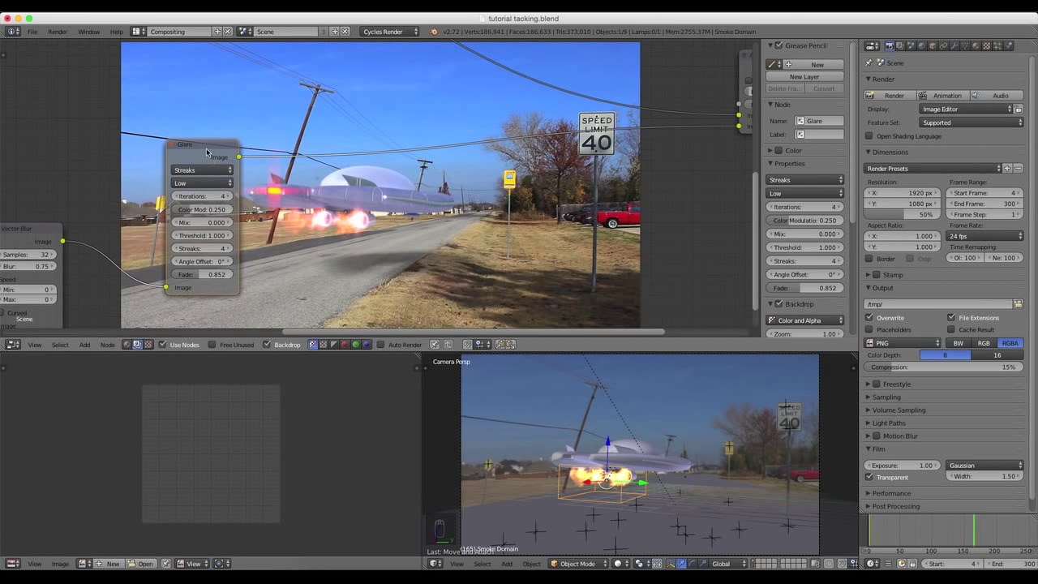
Step: Duplicate the Streaks Glare node onto the link leading to Alpha Over and change the copy's glare type to Ghosts
key("shift+d")
left_click(369, 128)
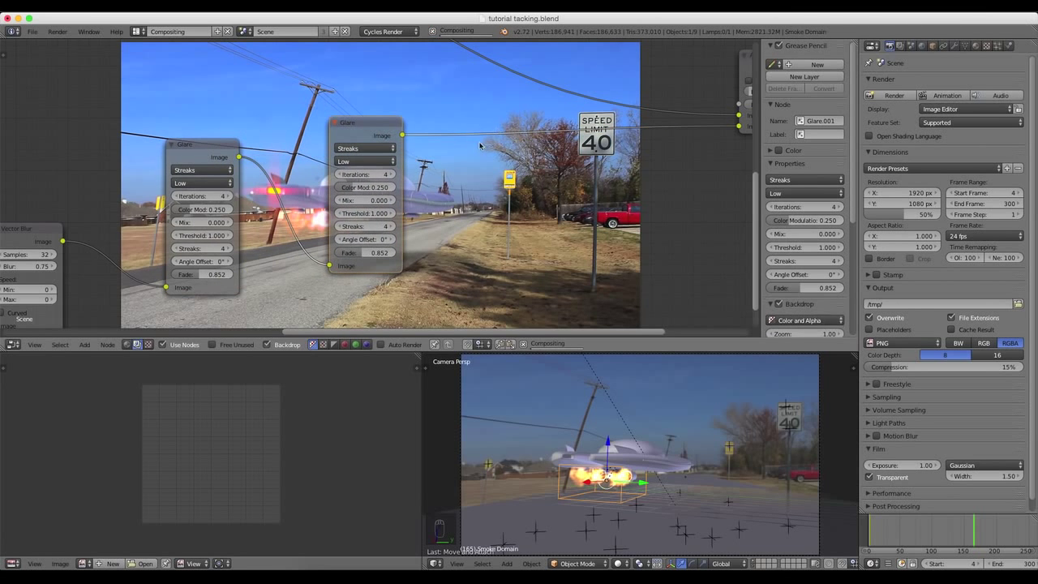
middle_click_drag(470, 182, 503, 201)
scroll(503, 201, "up", 1)
left_click(412, 170)
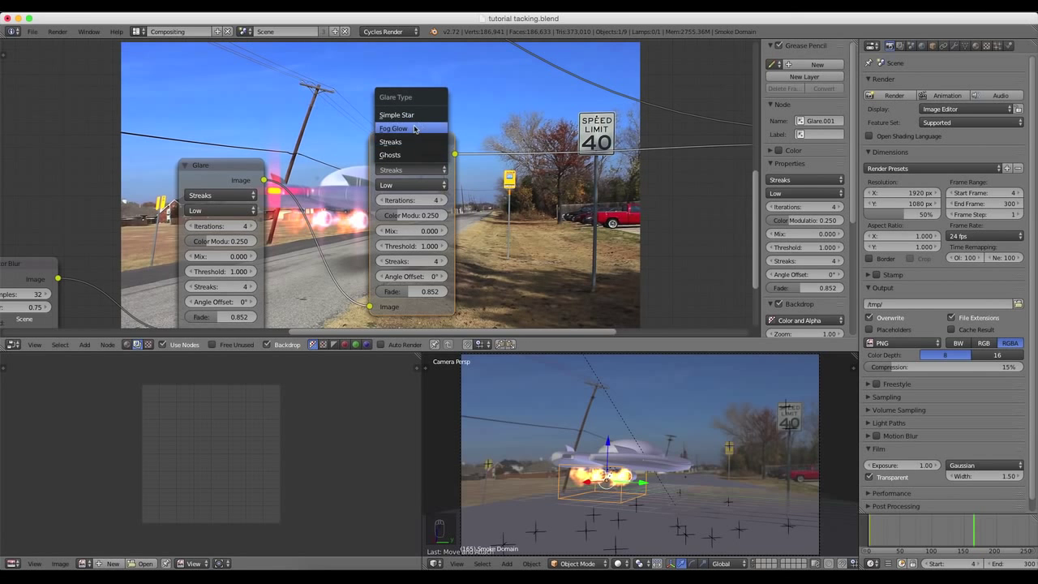
left_click(397, 154)
scroll(488, 205, "down", 1)
middle_click_drag(488, 205, 391, 116)
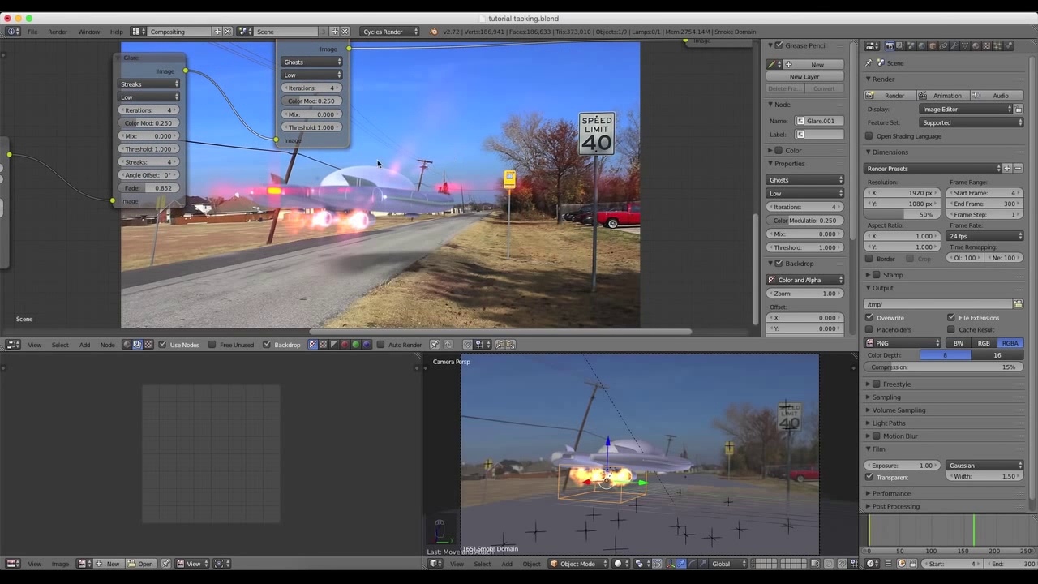
Step: Try High quality on the Ghosts Glare node, and settle on Medium
middle_click_drag(443, 168, 447, 242)
scroll(325, 203, "up", 1)
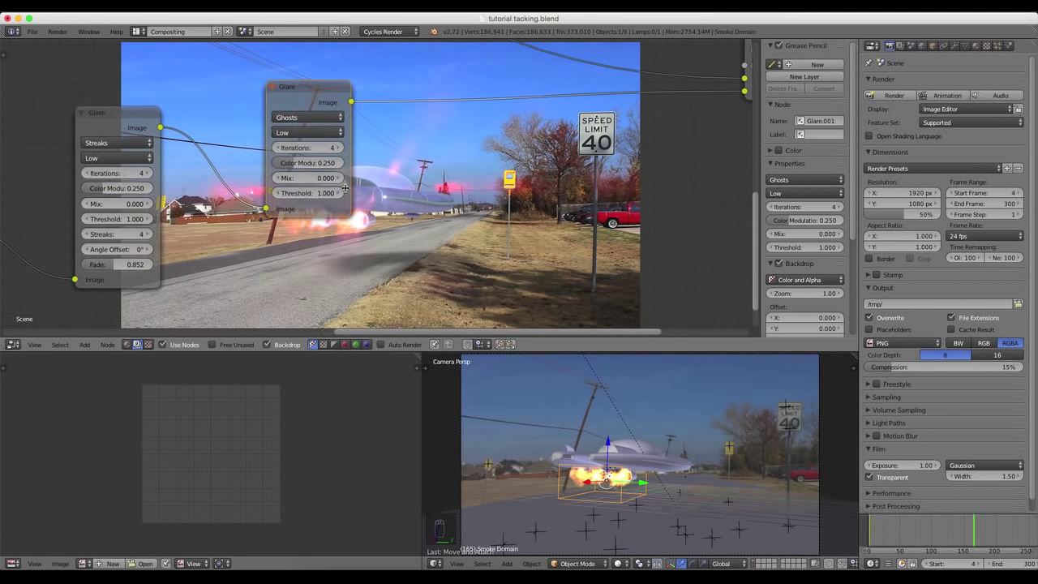
left_click(281, 133)
left_click(290, 93)
scroll(374, 168, "down", 4)
middle_click_drag(393, 193, 394, 270)
left_click(326, 222)
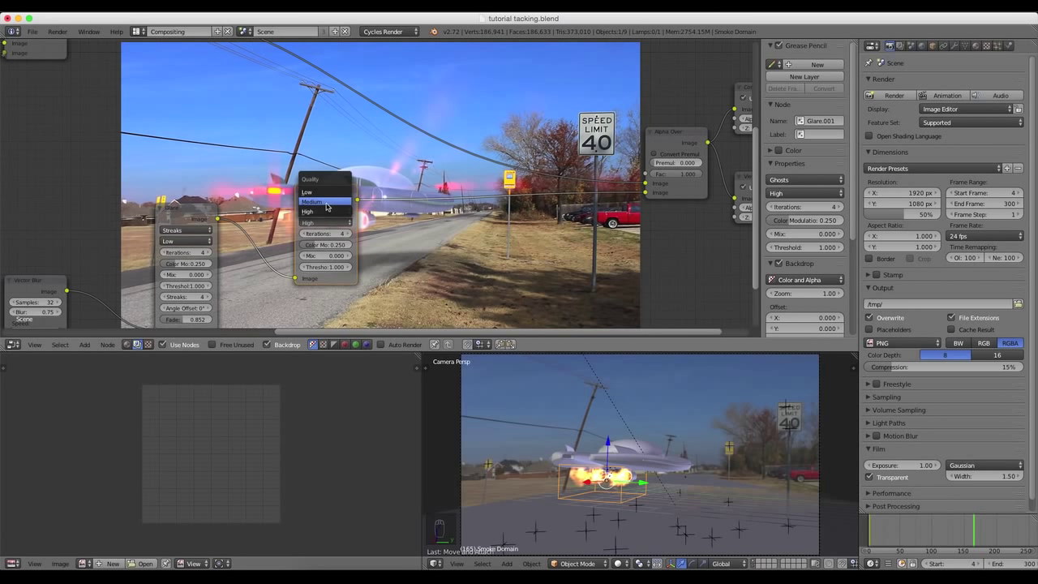
left_click(325, 203)
scroll(316, 296, "up", 3)
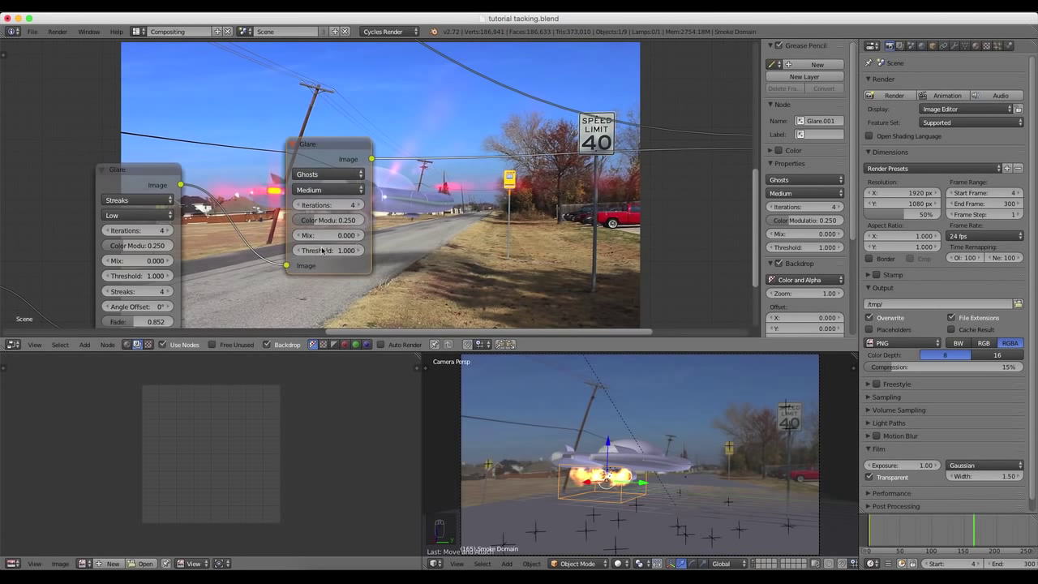
Step: Lower the Streaks Glare node's fade to 0.766 and move the Ghosts Glare node away from the spaceship
middle_click_drag(353, 235, 502, 216)
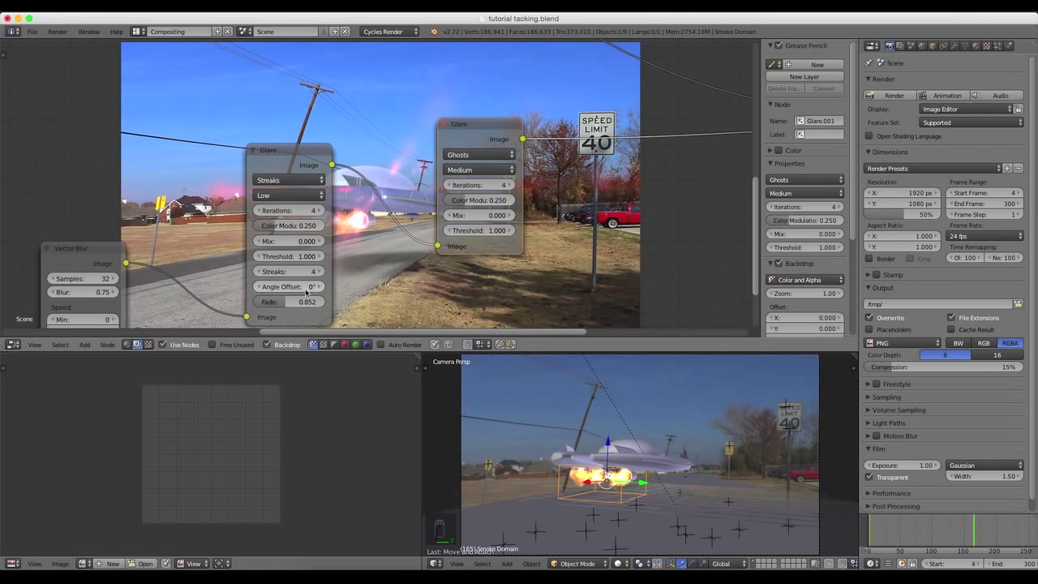
left_click_drag(302, 302, 300, 302)
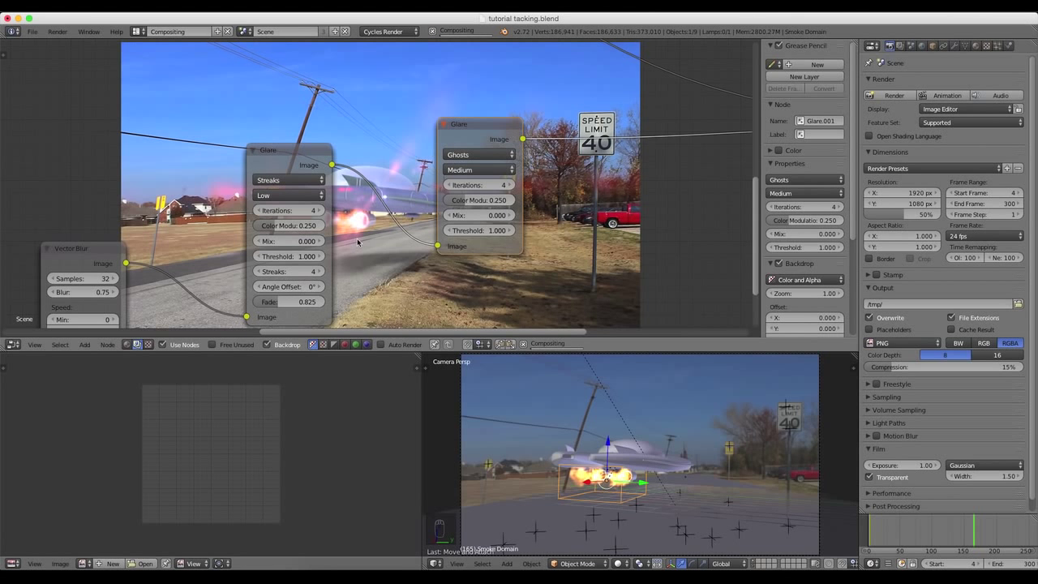
middle_click_drag(358, 242, 308, 249)
left_click_drag(243, 309, 235, 309)
scroll(332, 258, "down", 2)
middle_click_drag(332, 258, 273, 282)
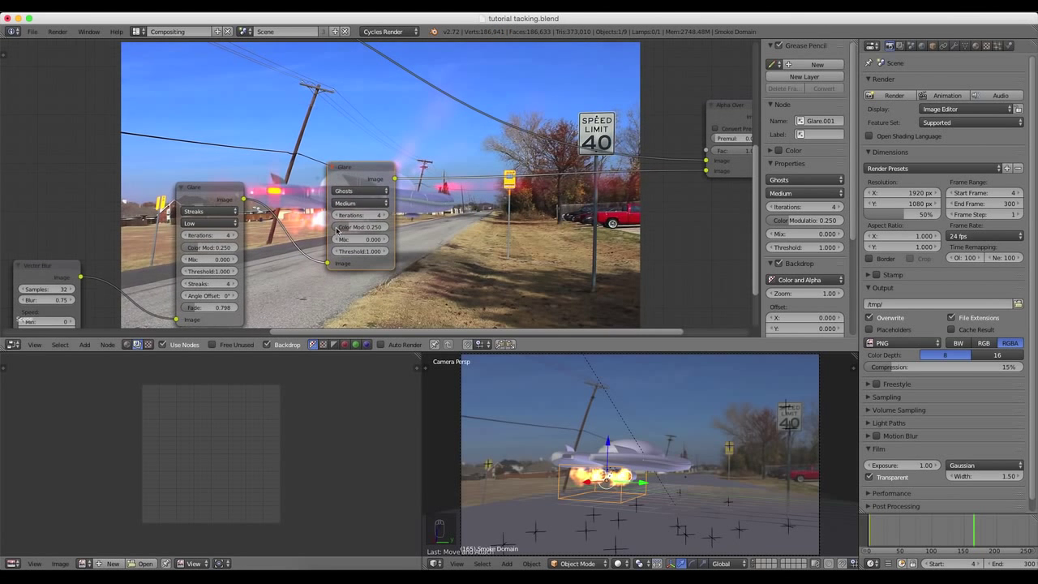
left_click_drag(365, 173, 458, 249)
middle_click_drag(383, 237, 376, 170)
scroll(376, 171, "up", 1)
mouse_move(158, 257)
left_mouse_down()
mouse_move(133, 258)
mouse_move(142, 257)
left_mouse_up()
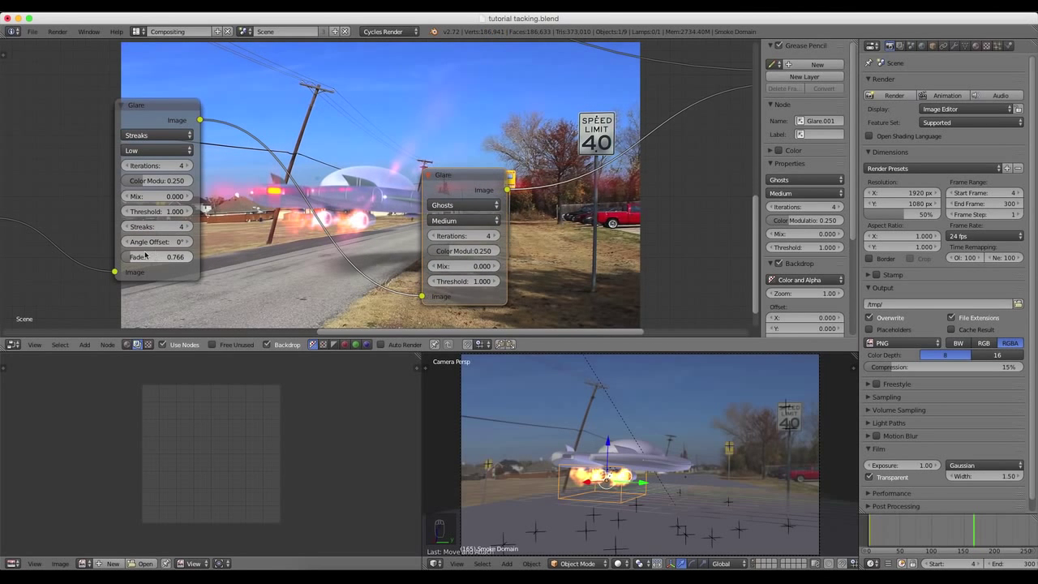
Step: Set the Streaks Glare node's threshold to 1.5
left_click(174, 211)
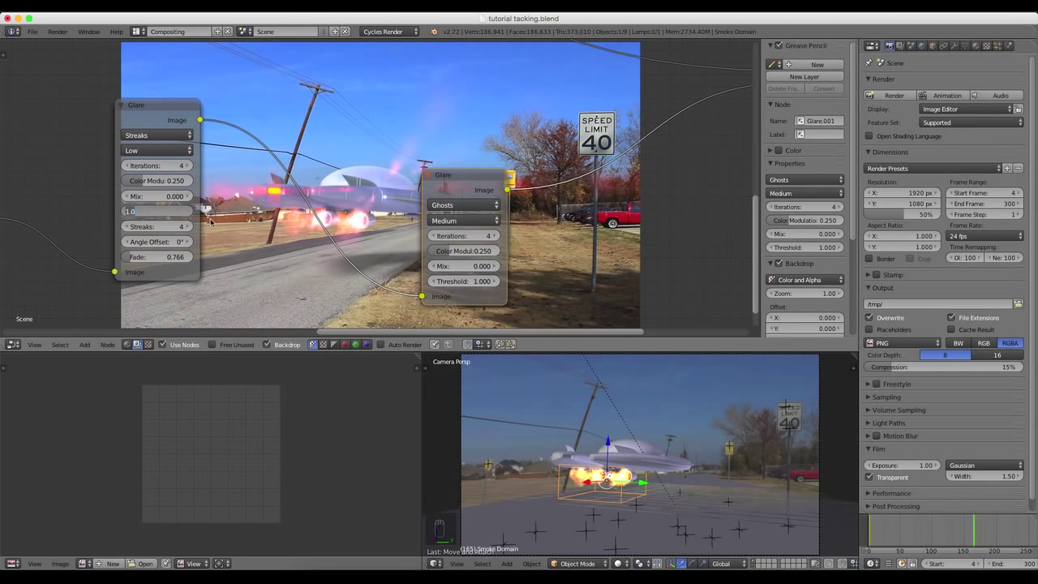
type("1.5")
key("Return")
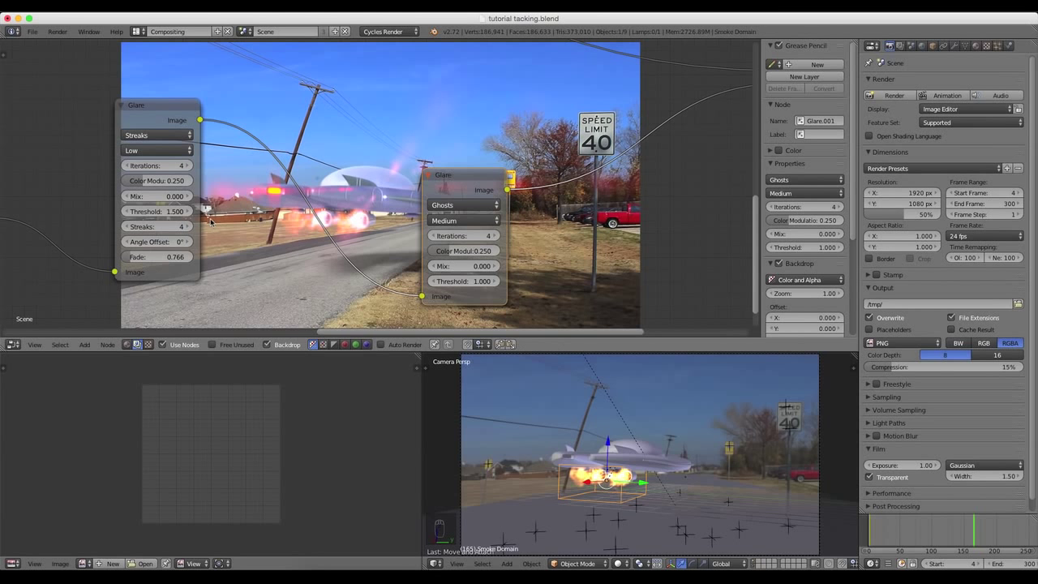
Step: Move both Glare nodes closer to the Vector Blur node to make room in front of the Alpha Over node
scroll(404, 237, "down", 2)
mouse_move(404, 237)
middle_mouse_down()
mouse_move(365, 286)
mouse_move(374, 313)
mouse_move(432, 290)
mouse_move(365, 296)
mouse_move(365, 210)
mouse_move(382, 247)
mouse_move(407, 250)
middle_mouse_up()
left_click_drag(422, 205, 321, 195)
middle_click_drag(327, 266, 359, 198)
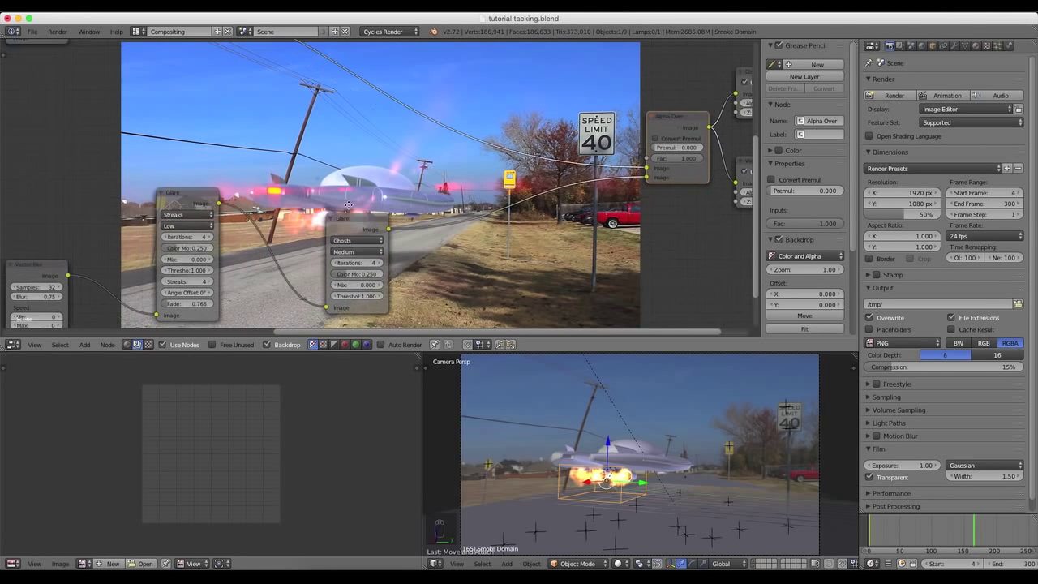
left_click_drag(372, 214, 318, 238)
left_click_drag(218, 191, 180, 203)
left_click_drag(309, 242, 260, 241)
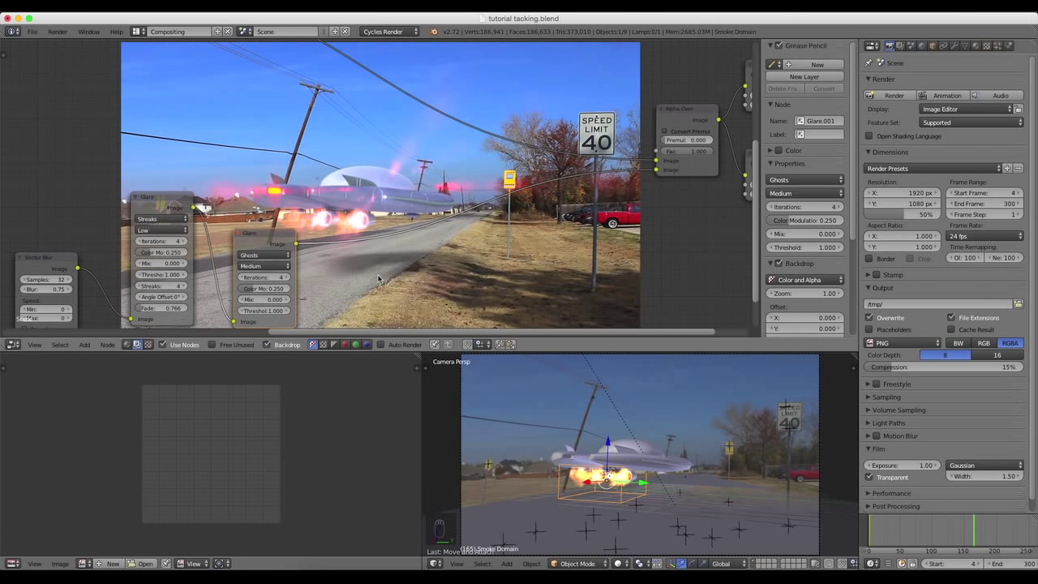
Step: Add a Color Balance node on the link between the Ghosts Glare and Alpha Over nodes
key("shift+a")
mouse_move(369, 309)
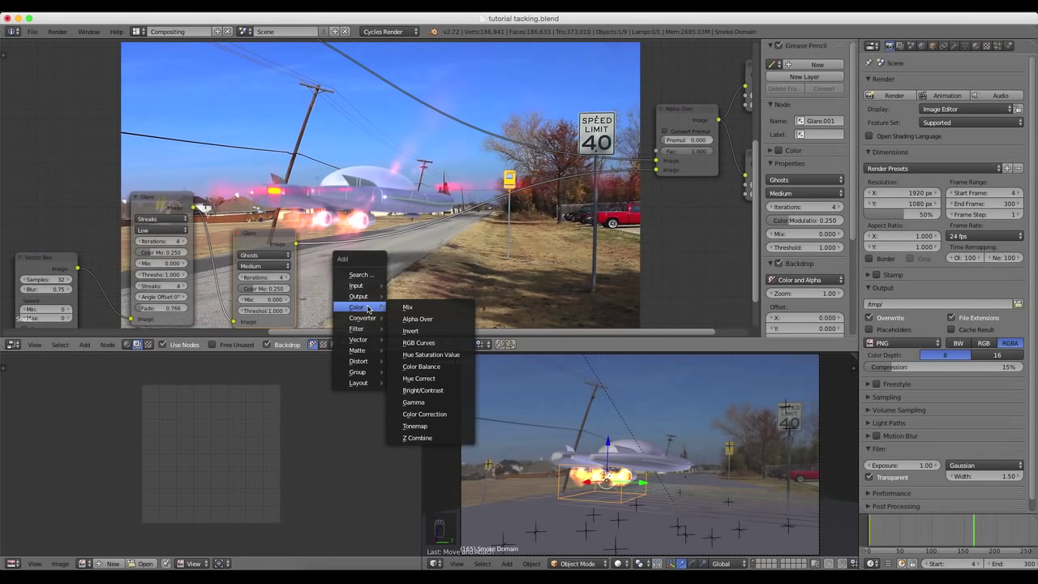
left_click(421, 367)
left_click_drag(458, 219, 570, 199)
Step: Tint the Color Balance node's gain pale yellow, fine-tune the gain brightness and slightly darken the lift
scroll(570, 230, "up", 2)
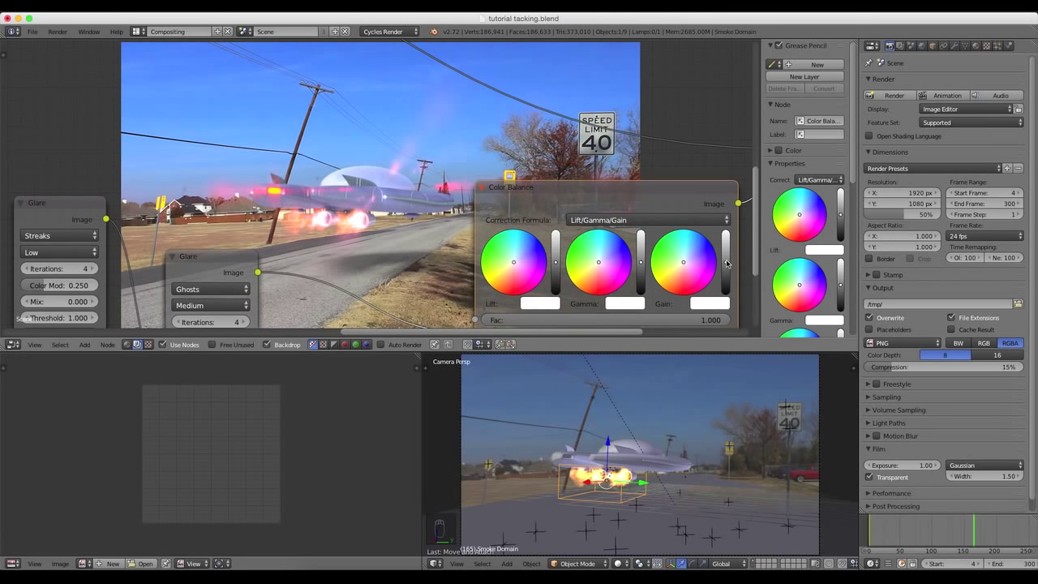
left_click(687, 263)
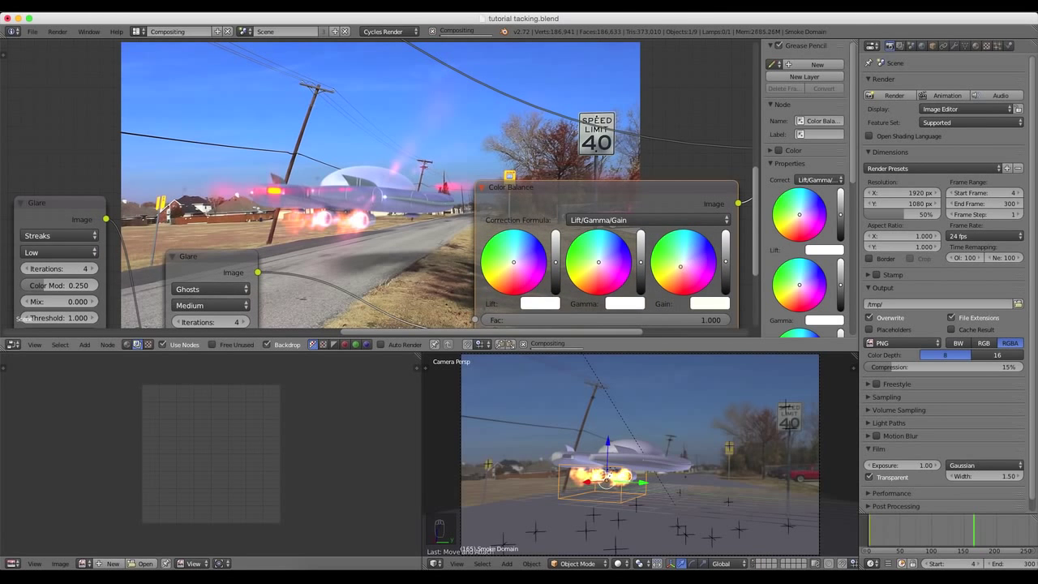
left_click_drag(685, 265, 680, 274)
left_click(673, 282)
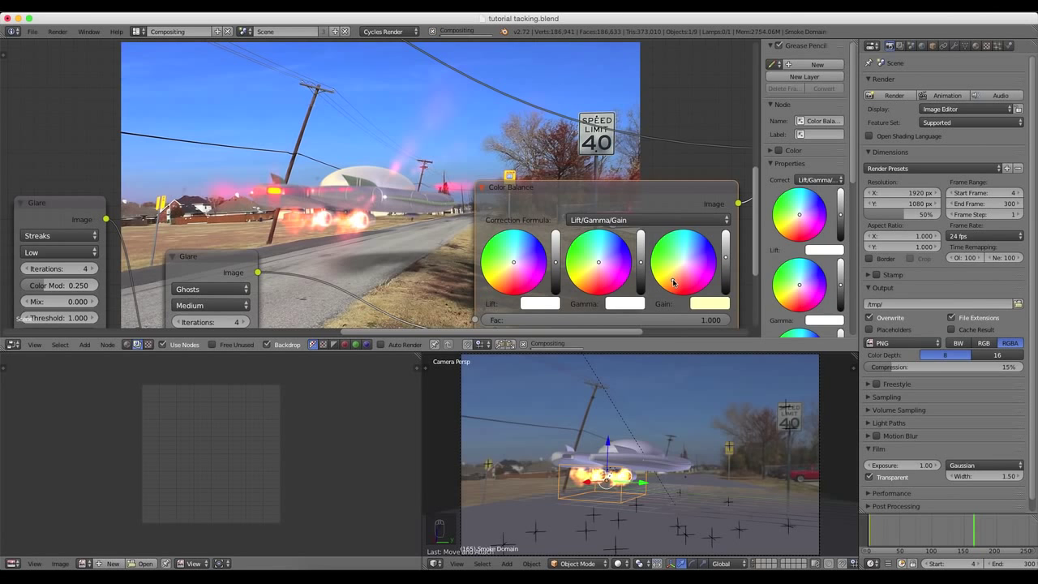
left_click(726, 257)
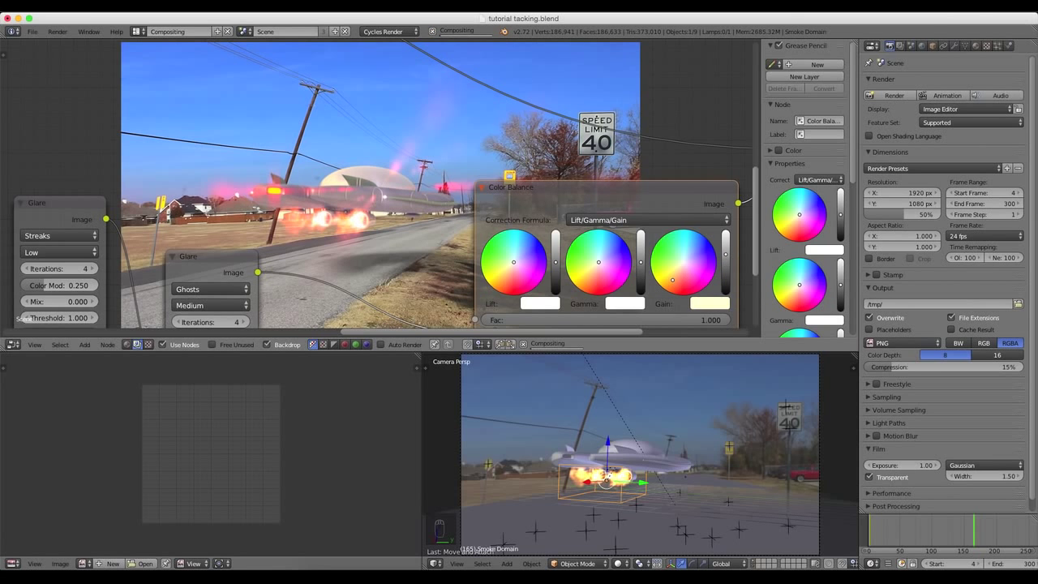
left_click(725, 260)
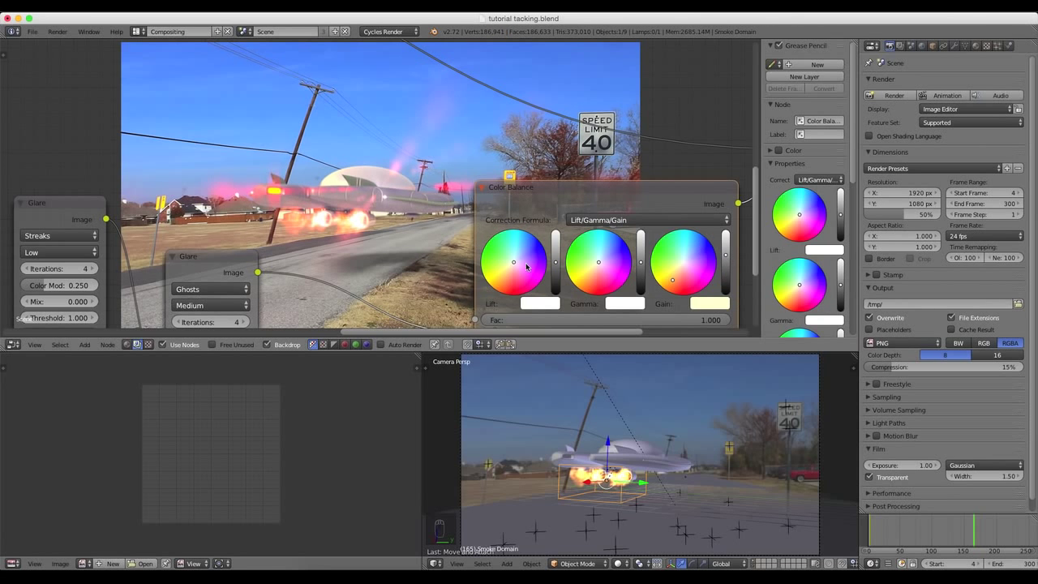
left_click_drag(557, 266, 557, 270)
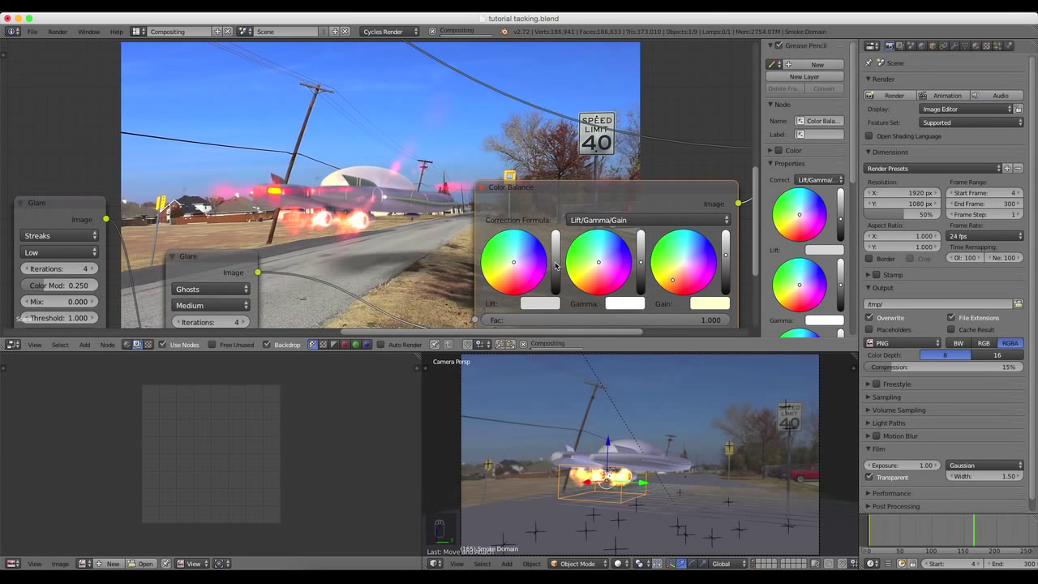
Step: Rearrange the Alpha Over, Color Balance, Composite and Viewer nodes to open space before the two output nodes
scroll(556, 265, "down", 3)
middle_click_drag(379, 177, 450, 193)
scroll(422, 207, "down", 2)
middle_click_drag(396, 222, 343, 251)
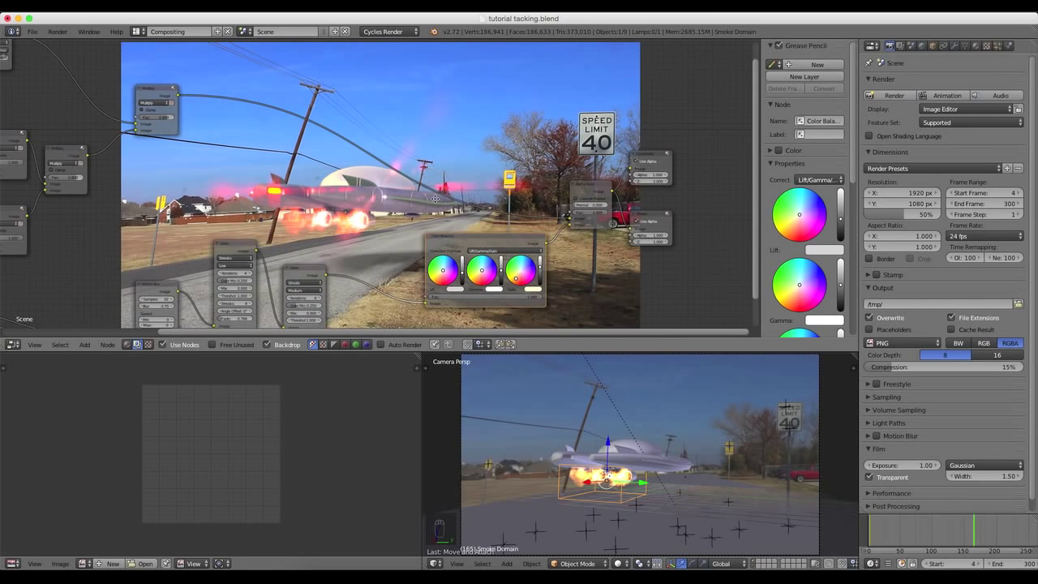
left_click_drag(576, 188, 497, 188)
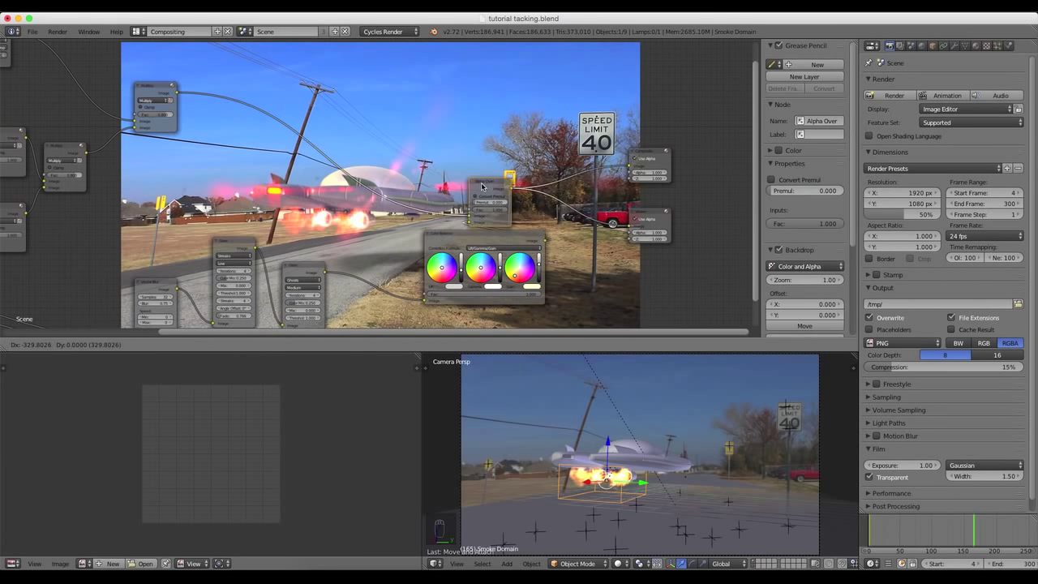
left_click_drag(515, 240, 405, 224)
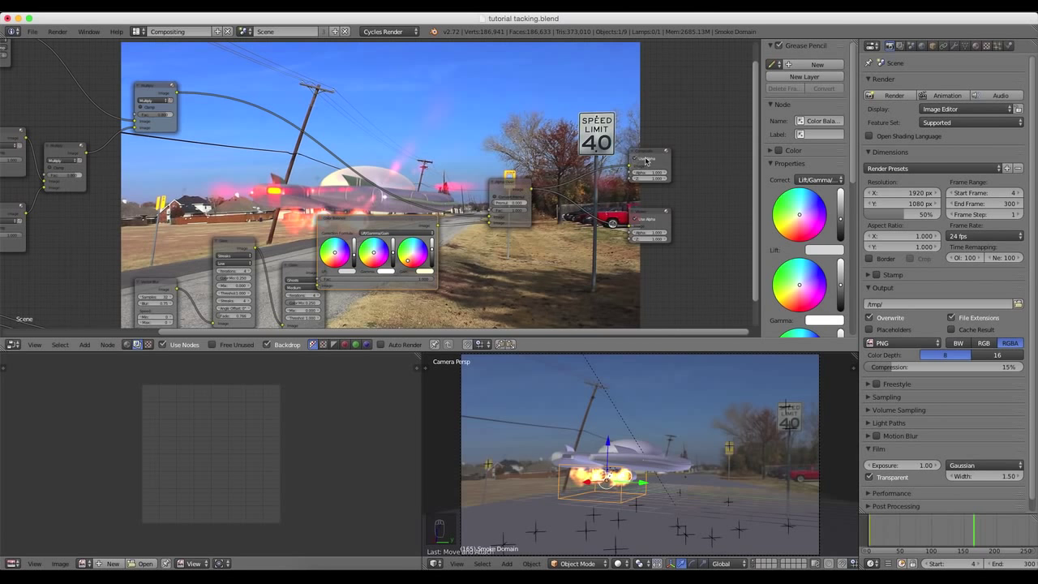
left_click_drag(646, 160, 681, 160)
left_click(649, 217)
left_click_drag(649, 217, 714, 225)
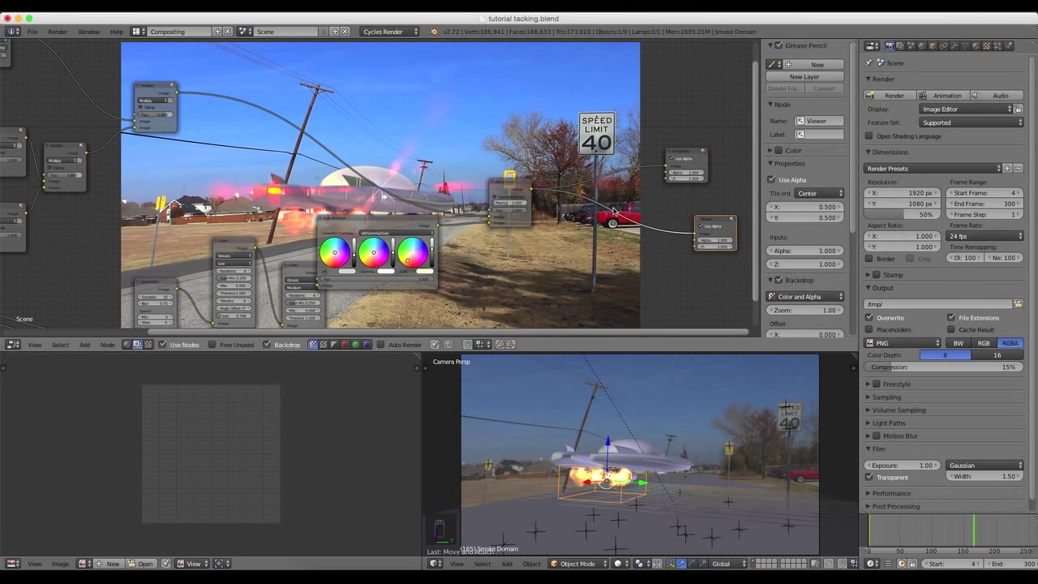
left_click_drag(387, 221, 445, 228)
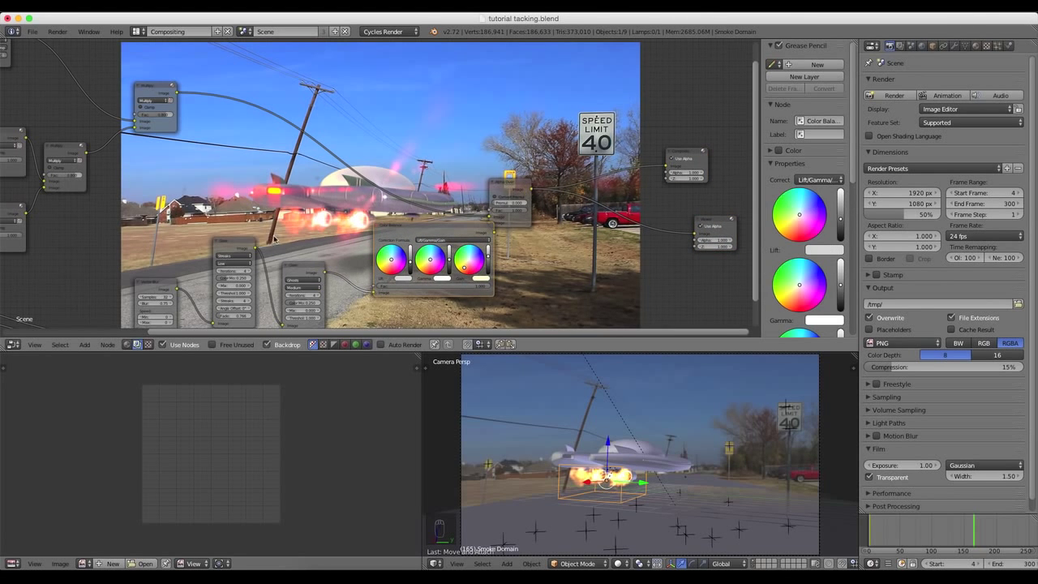
Step: Move the Alpha Over node back toward the Multiply nodes and link its output to the Streaks Glare node's image input
scroll(274, 239, "down", 1)
middle_click_drag(274, 238, 281, 197)
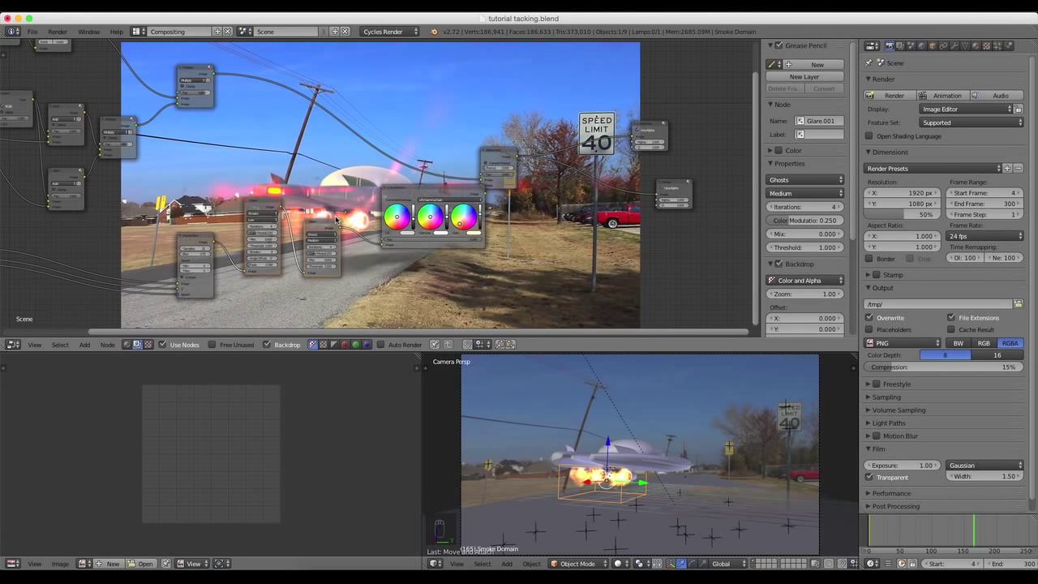
left_click_drag(507, 150, 361, 143)
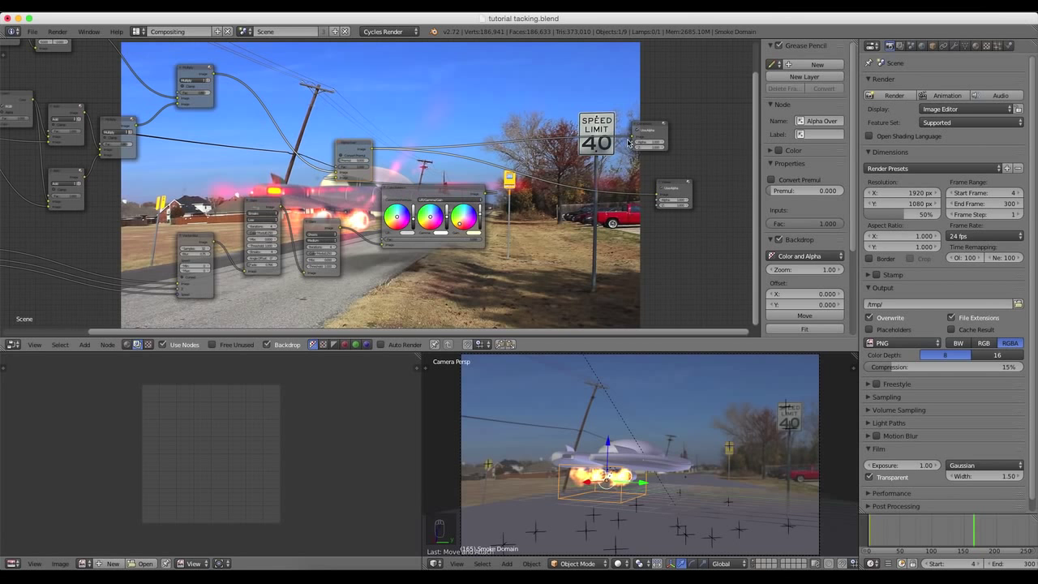
left_click_drag(374, 148, 244, 270)
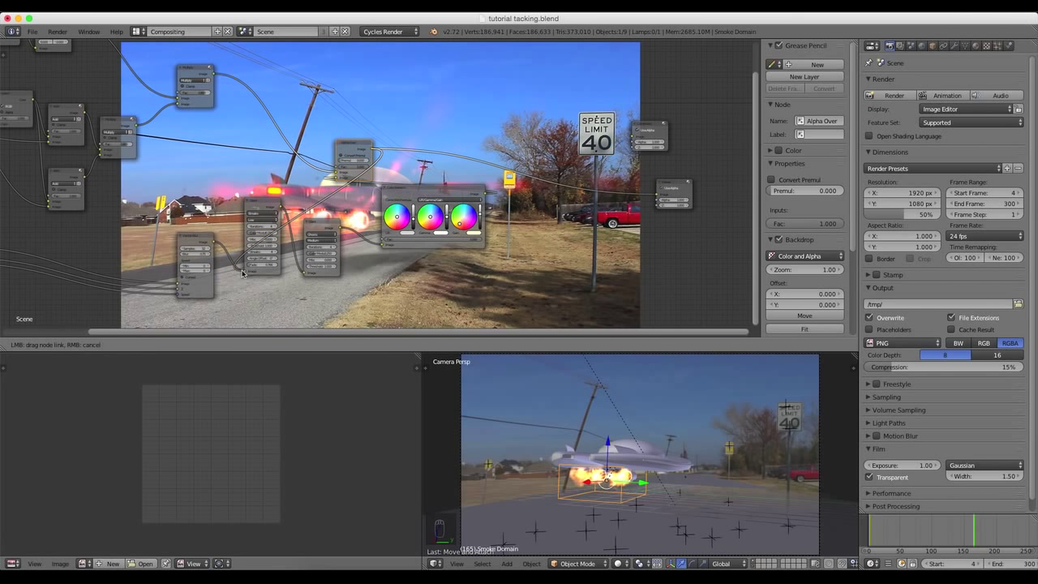
Step: Link the Color Balance output to the Composite node and line up the Alpha Over, Streaks Glare and Ghosts Glare nodes ahead of Color Balance
left_click_drag(422, 186, 500, 202)
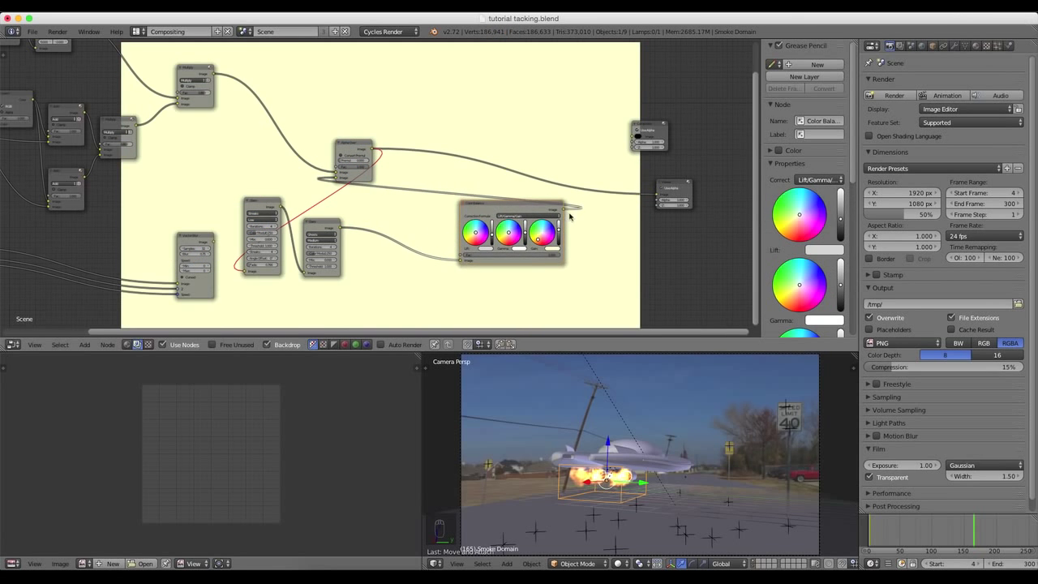
left_click_drag(565, 211, 700, 123)
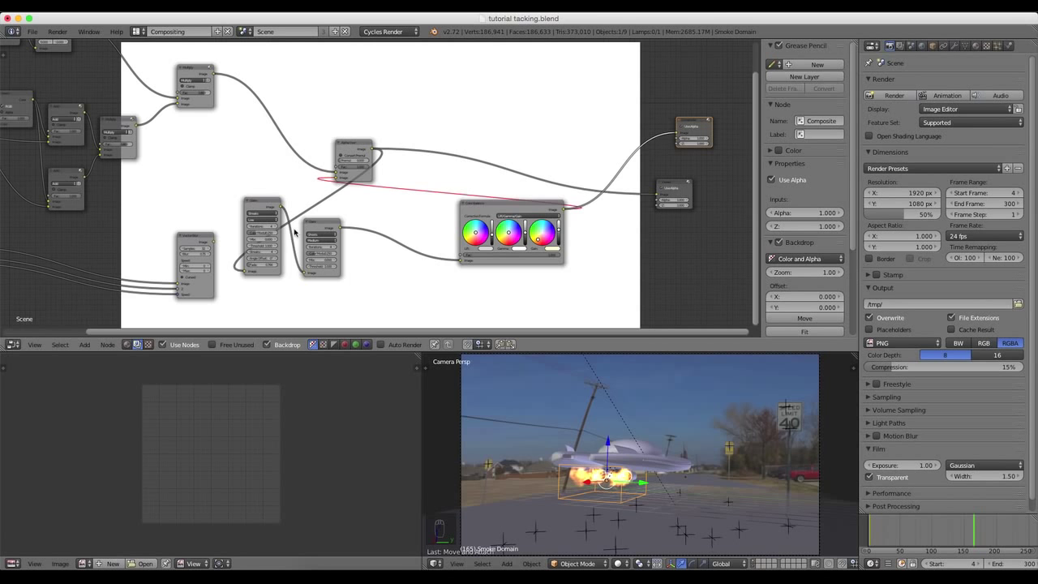
left_click_drag(258, 210, 429, 149)
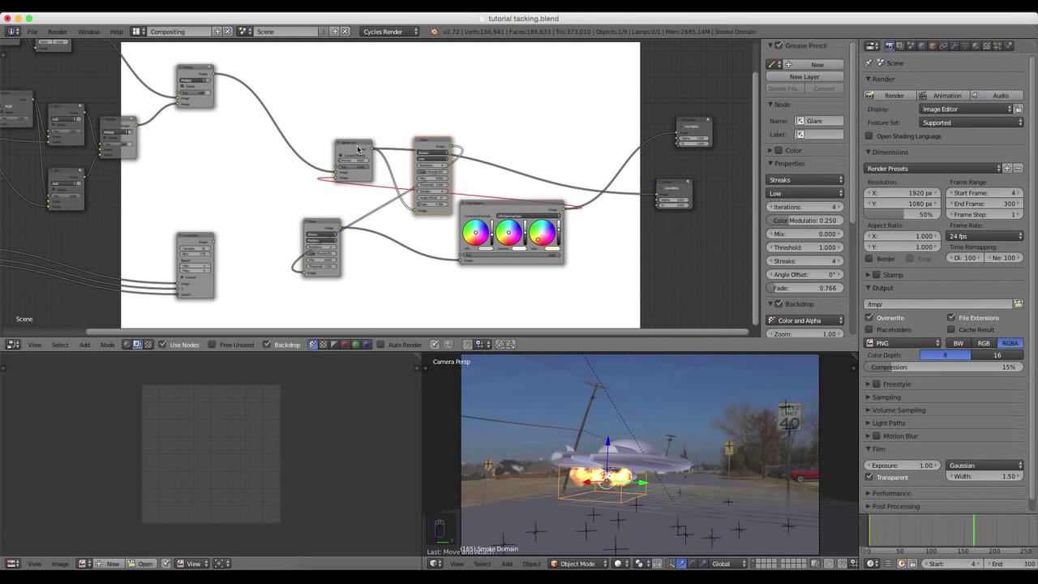
left_click_drag(357, 147, 264, 132)
left_click_drag(415, 142, 331, 140)
left_click_drag(380, 209, 434, 175)
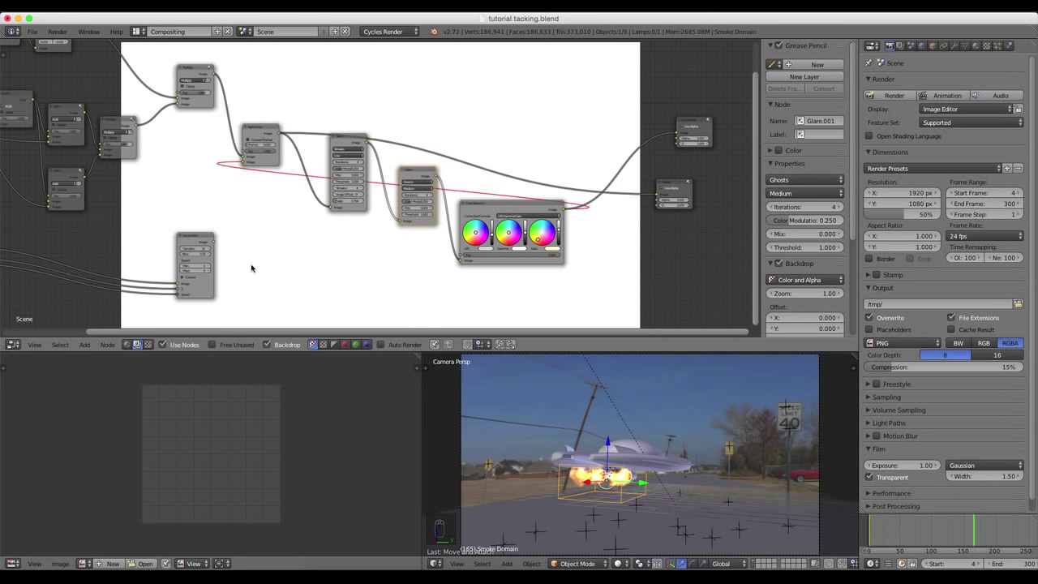
Step: Link the Vector Blur output to the Alpha Over node's second image input
scroll(206, 252, "up", 3)
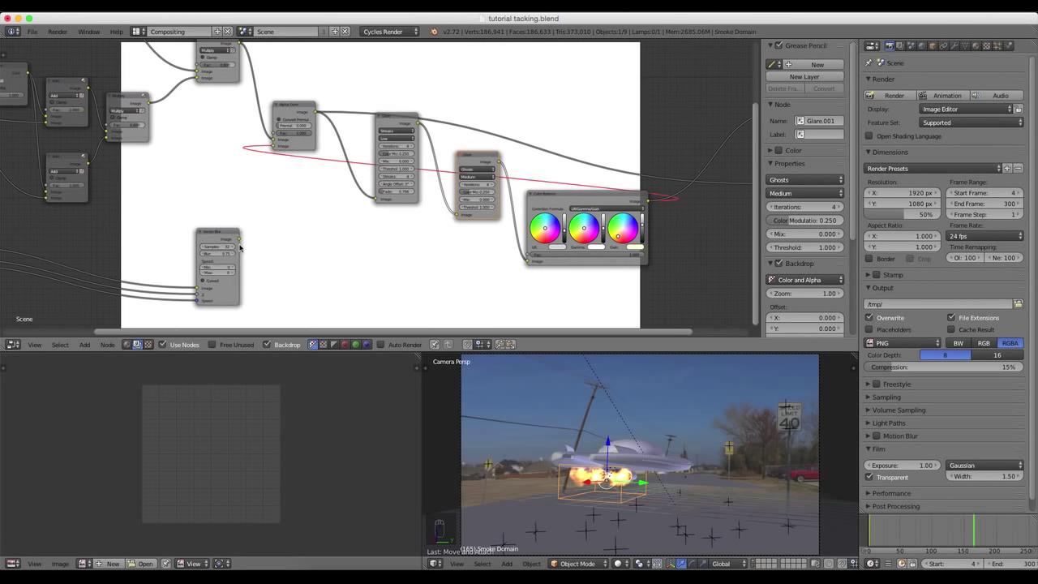
left_click(238, 242)
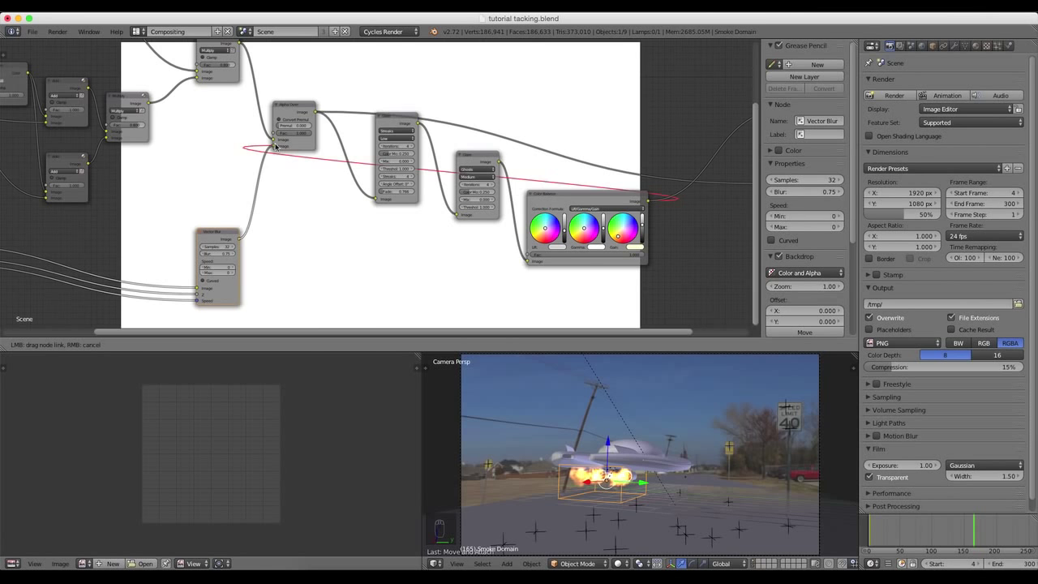
scroll(342, 213, "right", 5)
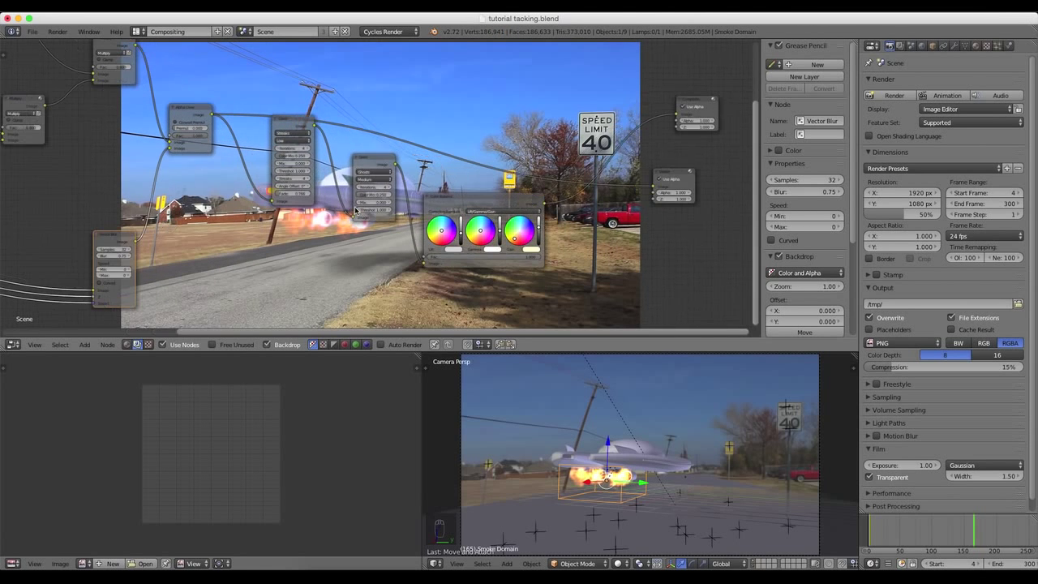
Step: Reposition the Streaks Glare, Composite and Viewer nodes, and link the Color Balance output to the Viewer node
left_click_drag(309, 137, 284, 166)
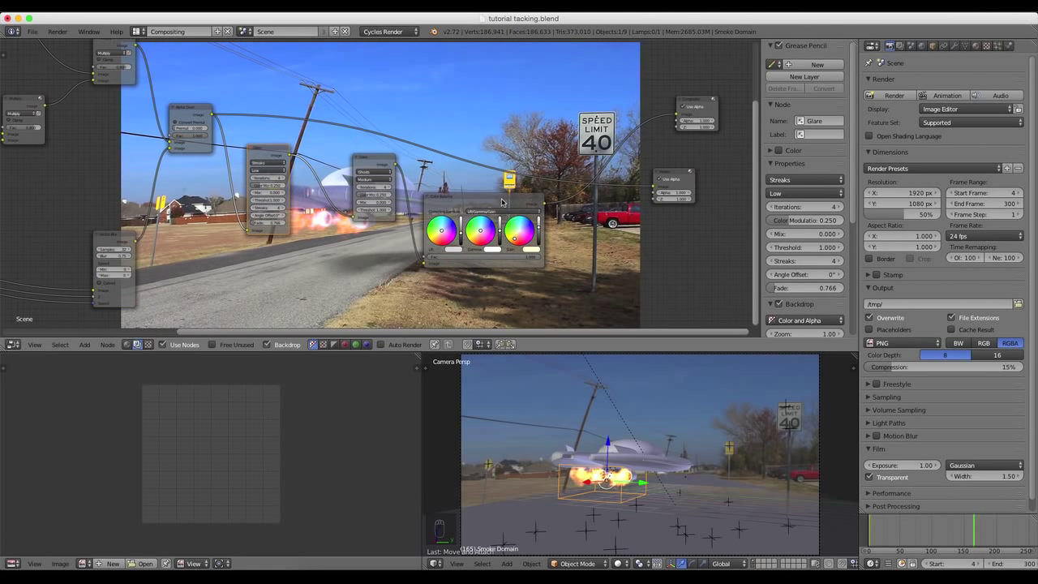
left_click(502, 202)
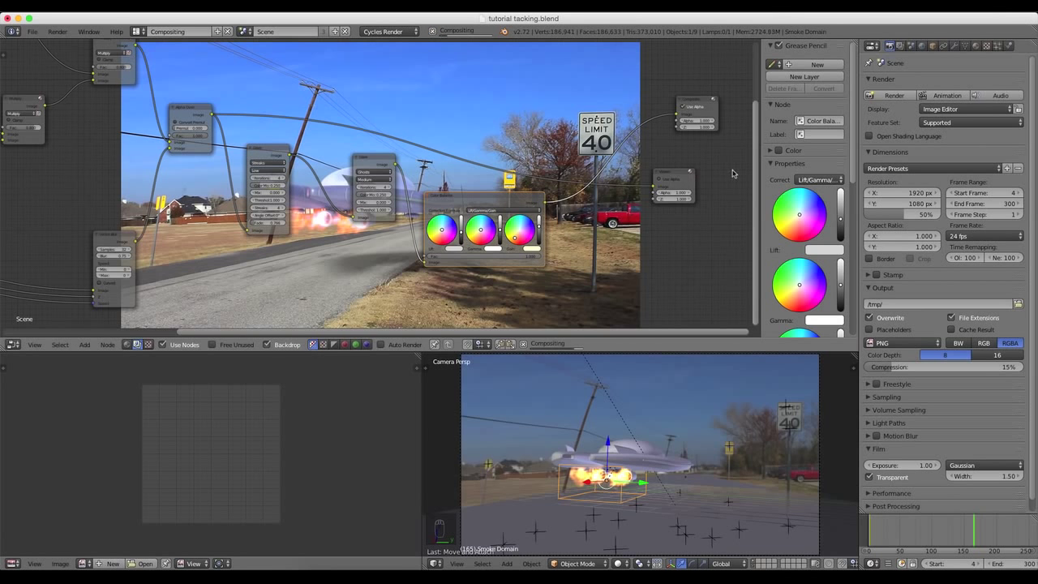
key("g")
key("Escape")
left_click_drag(670, 178, 713, 180)
scroll(427, 214, "up", 2)
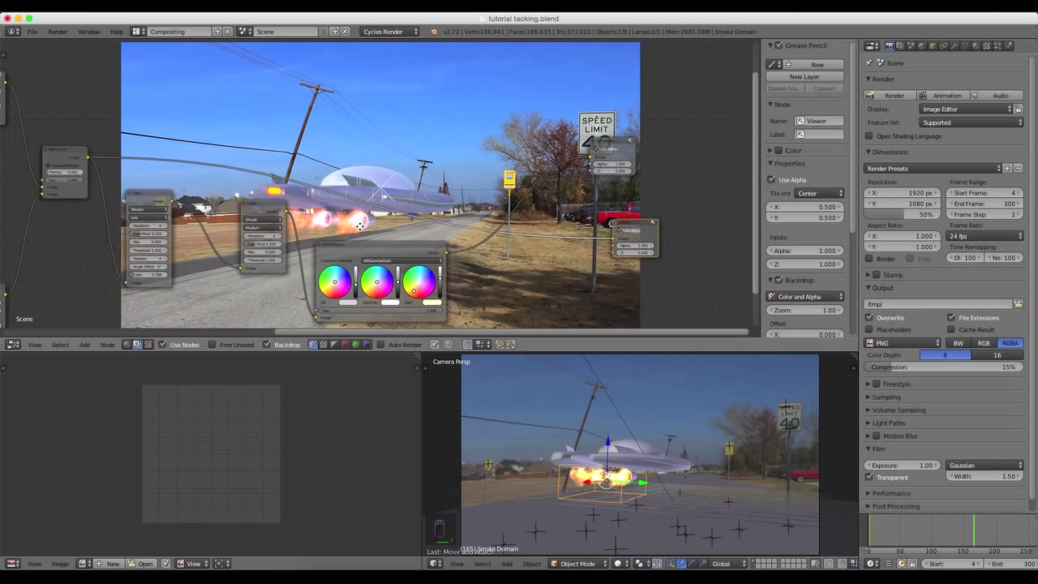
left_click(630, 142)
left_click_drag(630, 142, 654, 139)
left_click_drag(441, 256, 595, 244)
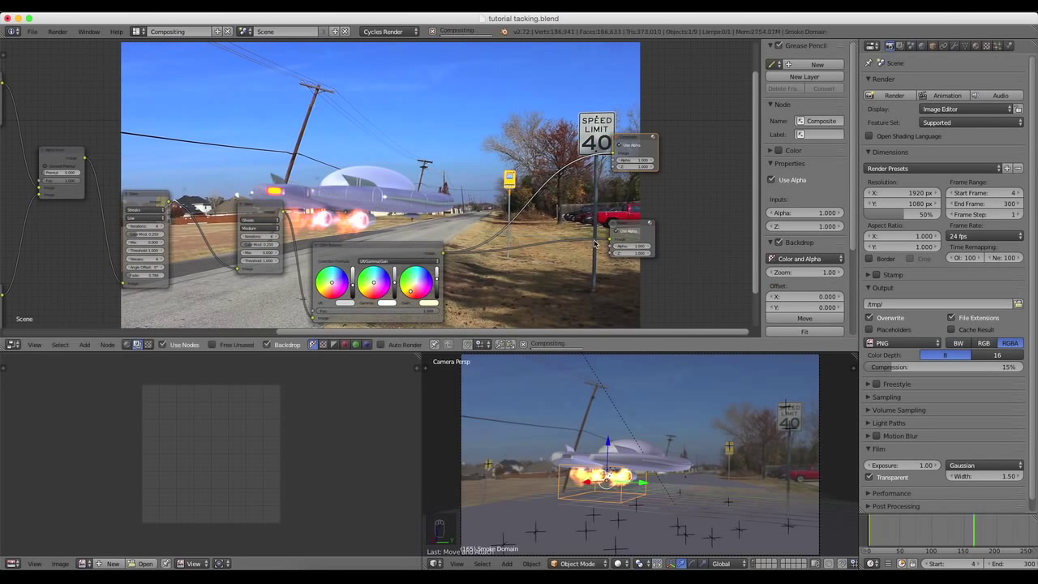
Step: Tint the Color Balance node's lift pale blue and shift the node slightly toward the output nodes
middle_click_drag(259, 215, 209, 230)
scroll(325, 263, "up", 2)
middle_click_drag(343, 274, 355, 241)
left_click_drag(355, 241, 454, 222)
scroll(446, 215, "up", 2)
middle_click_drag(444, 215, 481, 163)
scroll(482, 179, "up", 2)
left_click(403, 228)
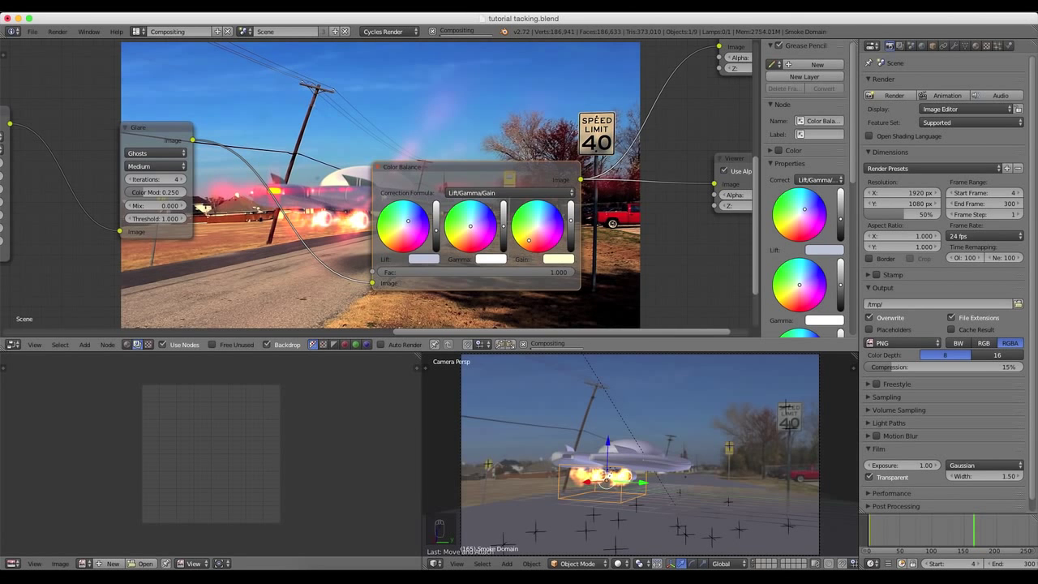
left_click_drag(408, 219, 411, 222)
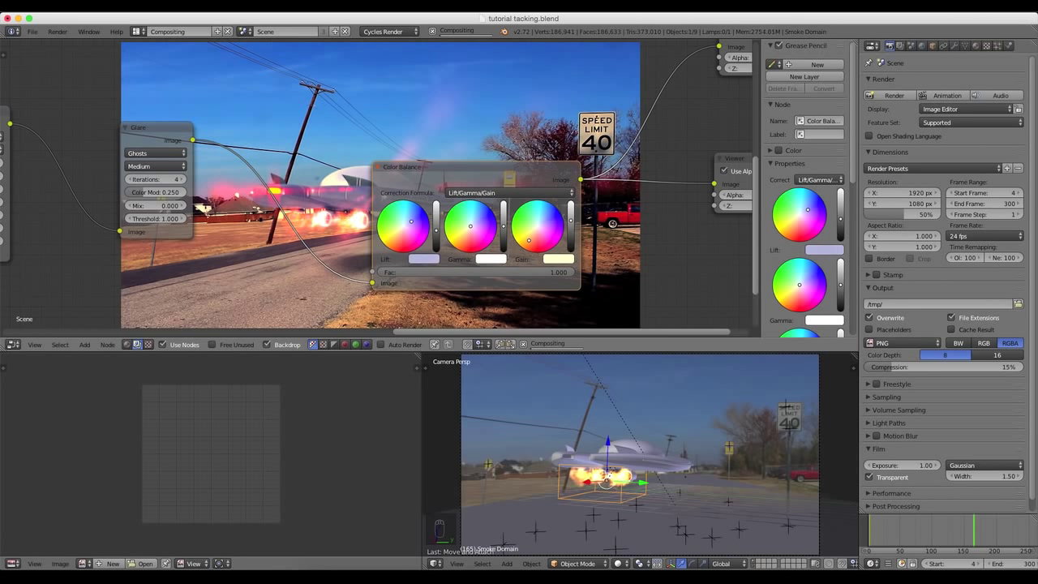
left_click_drag(418, 167, 451, 175)
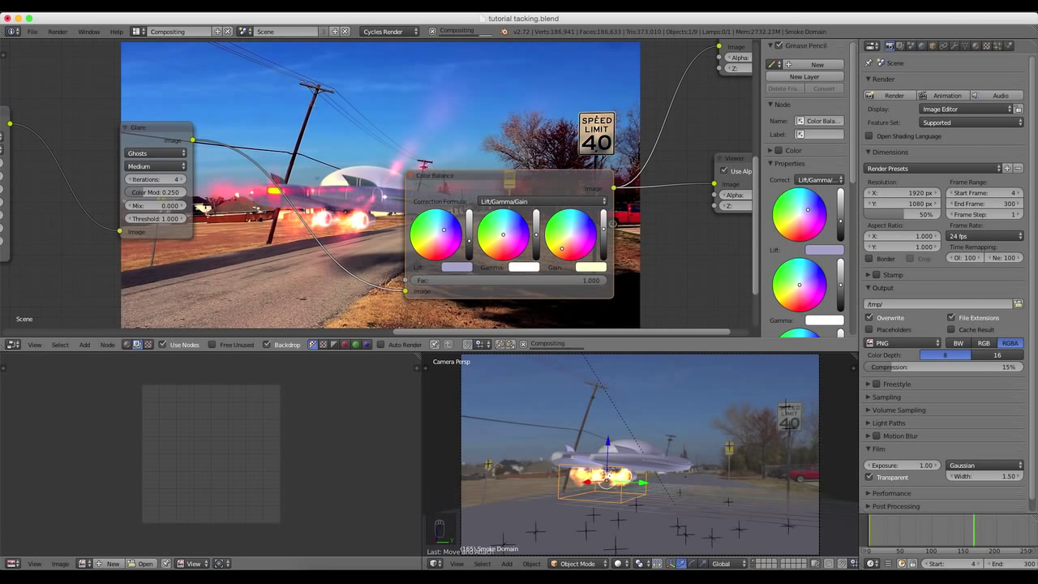
Step: Check the graded backdrop, then slightly brighten the Color Balance lift and fine-tune its blue tint
scroll(451, 130, "down", 4)
middle_click_drag(461, 130, 406, 193)
scroll(444, 313, "up", 1)
left_click(450, 297)
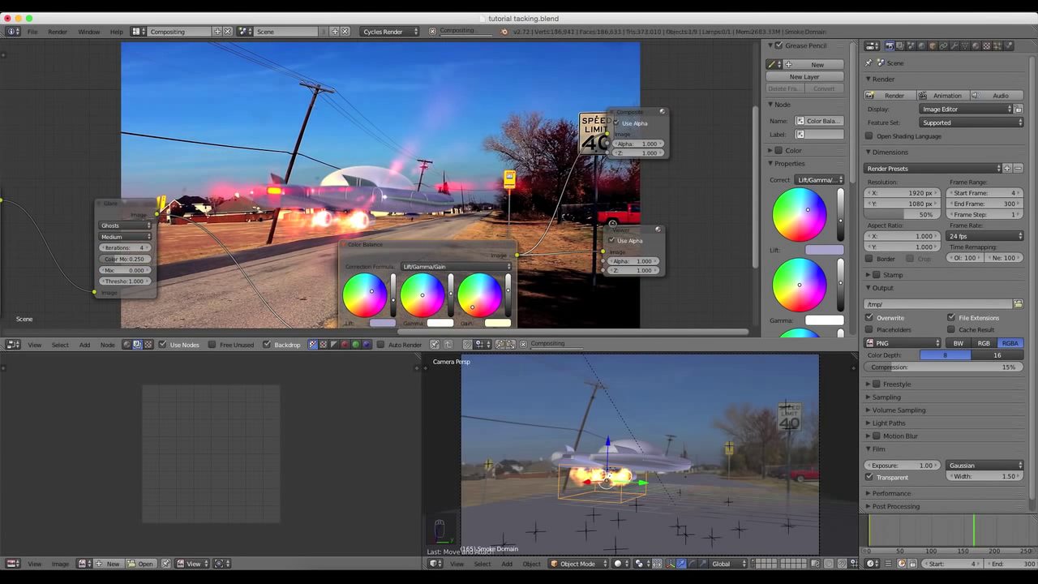
scroll(452, 300, "up", 1)
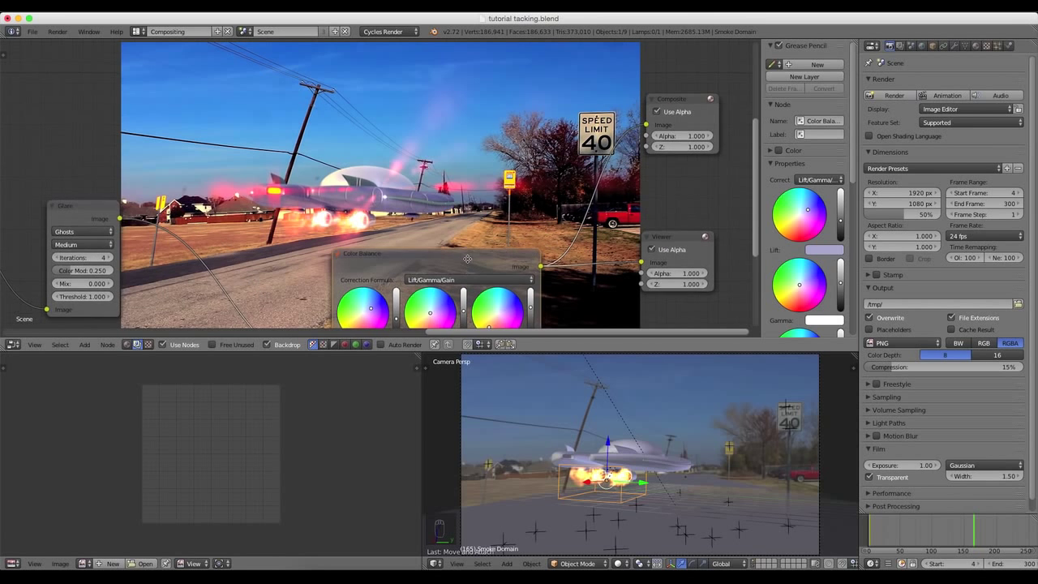
middle_click_drag(442, 302, 457, 247)
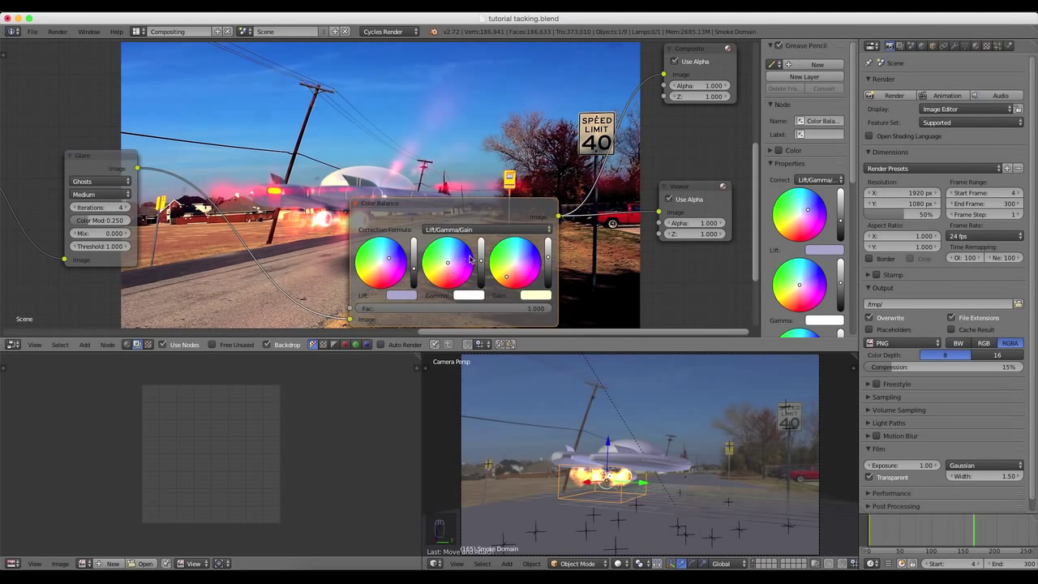
scroll(579, 182, "down", 3)
middle_click_drag(573, 181, 605, 119)
scroll(376, 219, "up", 3)
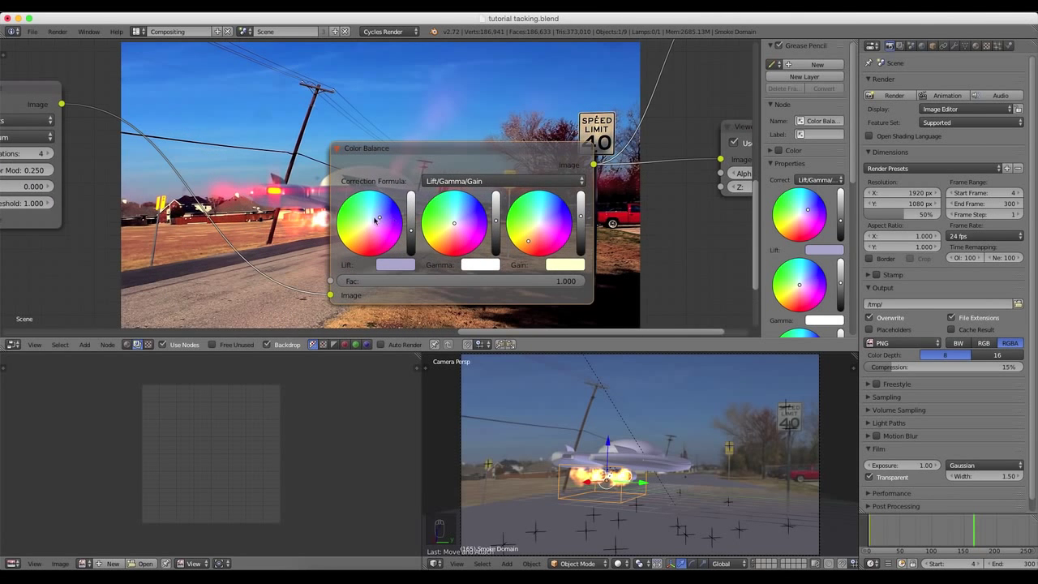
left_click_drag(412, 233, 411, 230)
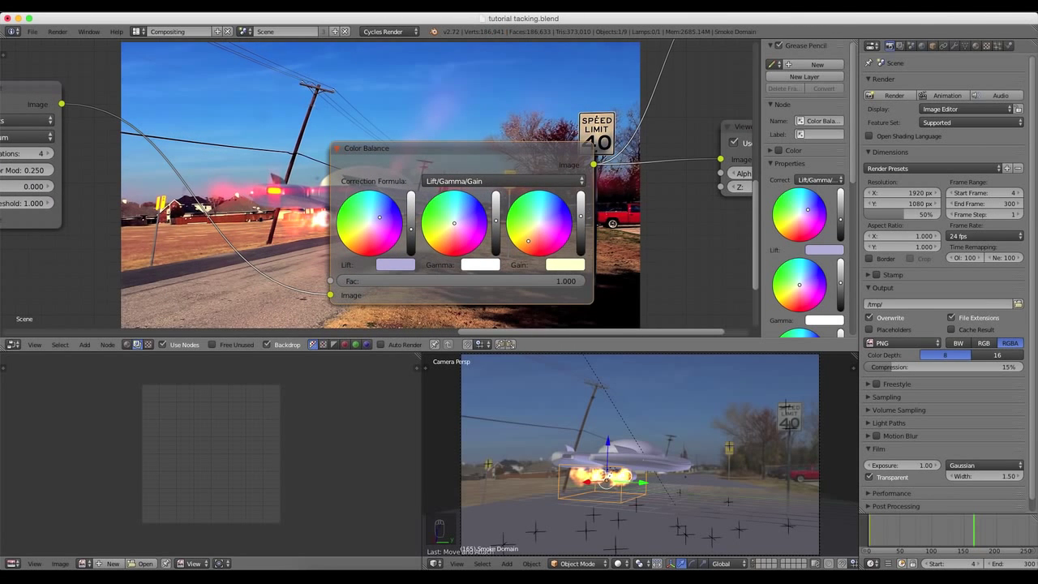
left_click_drag(379, 220, 379, 218)
scroll(532, 245, "down", 5)
middle_click_drag(564, 218, 455, 40)
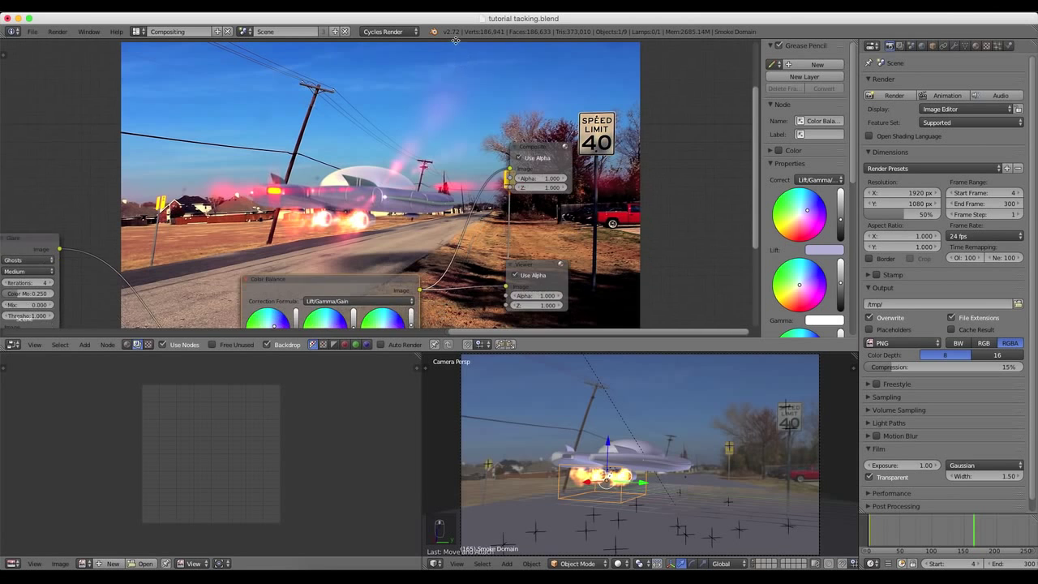
Step: Move the Composite and Viewer nodes farther from the Color Balance node to open space for another effect
left_click_drag(533, 146, 593, 176)
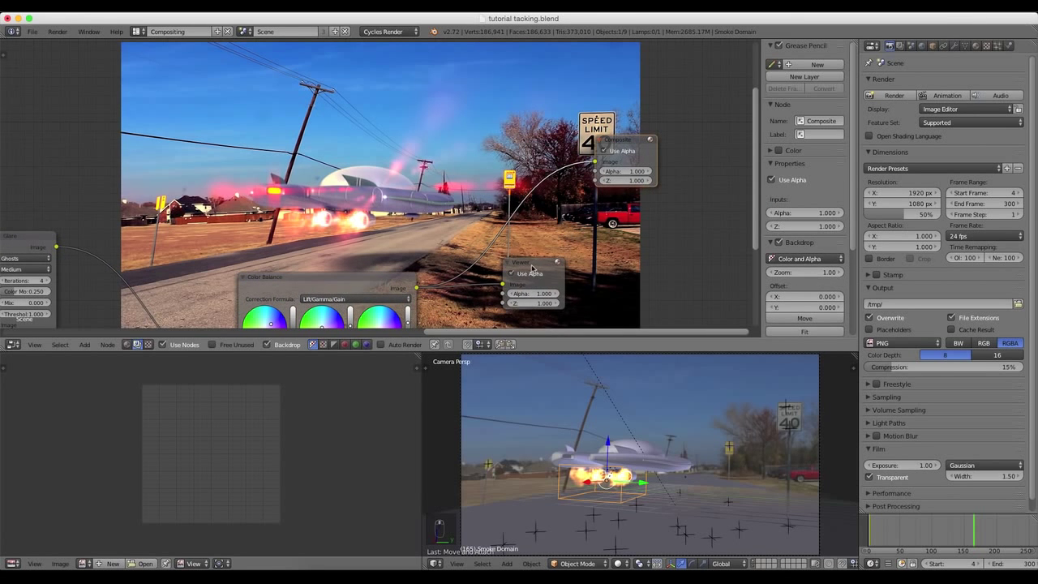
left_click_drag(531, 269, 697, 257)
scroll(697, 256, "down", 3)
middle_click_drag(552, 234, 654, 183)
left_click_drag(476, 197, 430, 184)
scroll(499, 168, "down", 3)
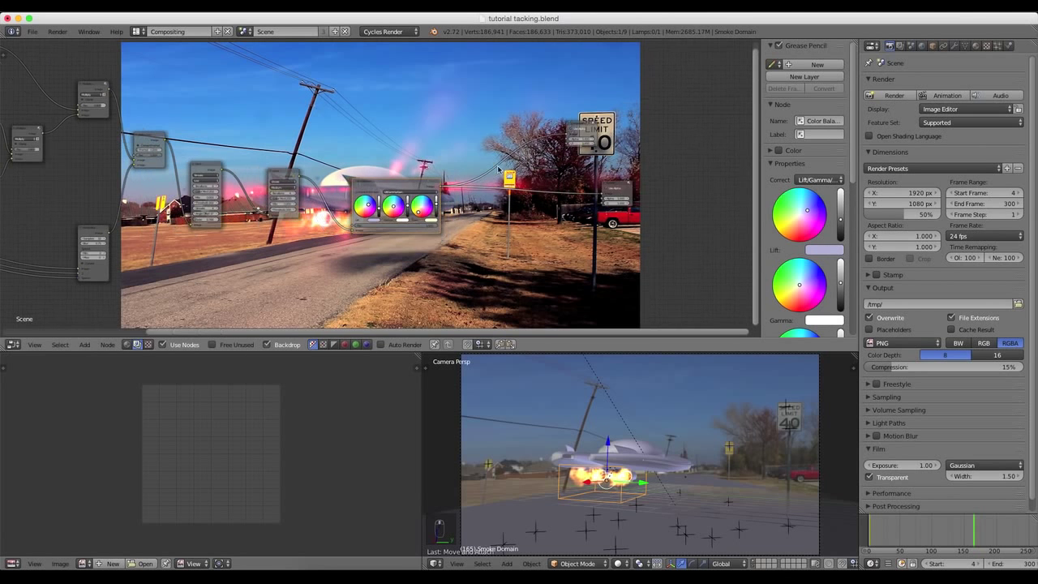
scroll(499, 168, "up", 3)
left_click_drag(523, 184, 624, 164)
left_click_drag(575, 259, 697, 258)
middle_click_drag(701, 246, 713, 175)
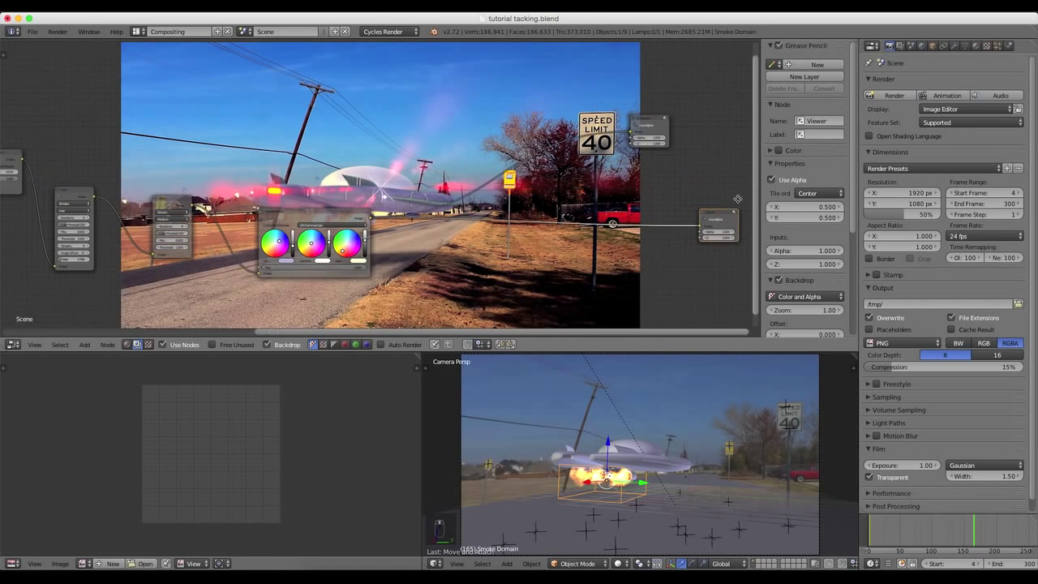
Step: Spread the Composite and Viewer nodes farther apart and disconnect the link into the Composite node
middle_click_drag(426, 240, 362, 241)
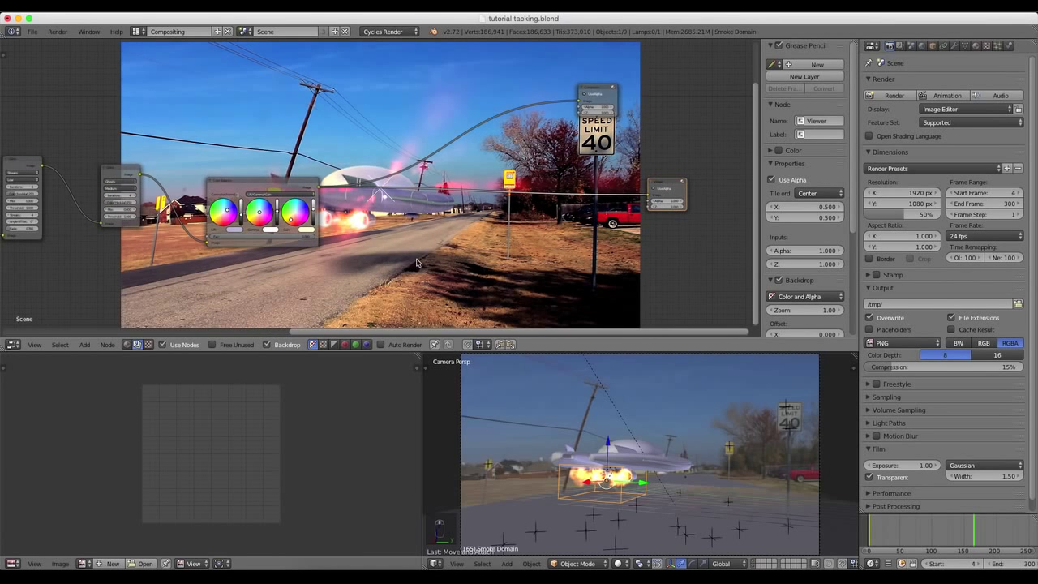
middle_click_drag(438, 217, 681, 193)
left_click_drag(651, 165, 692, 160)
middle_click_drag(512, 270, 498, 233)
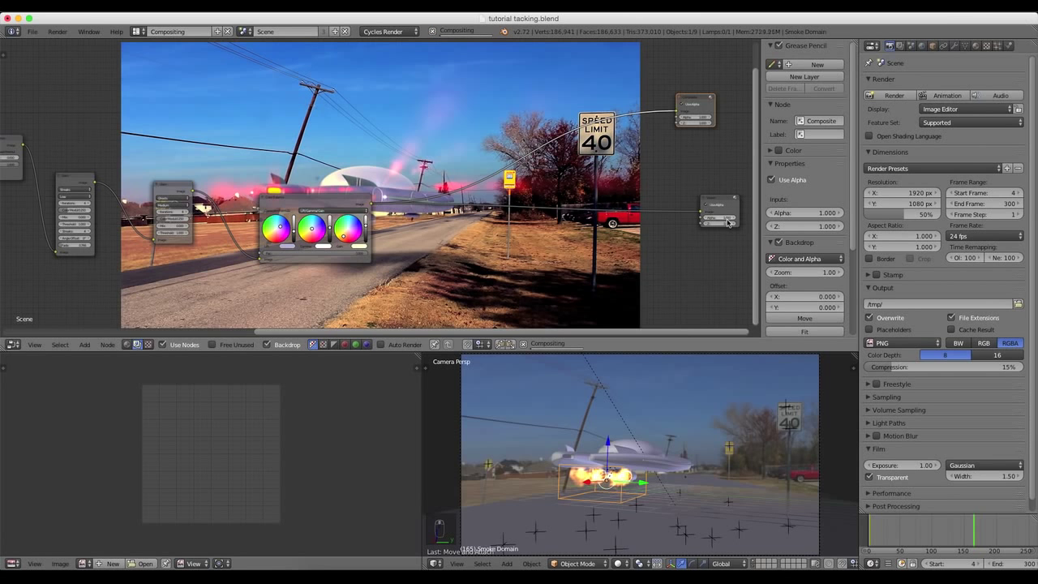
left_click_drag(726, 199, 729, 214)
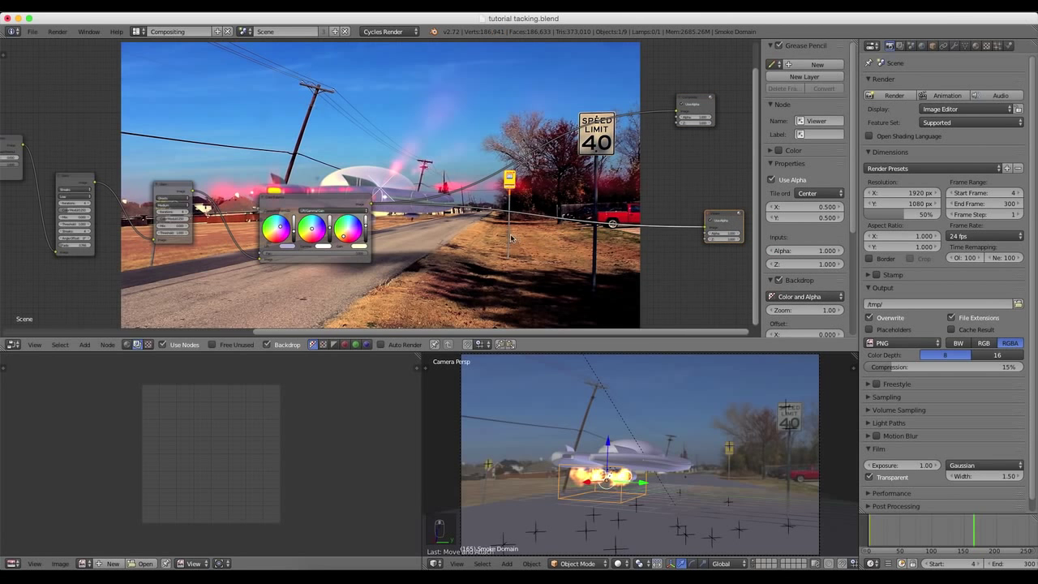
left_click_drag(703, 100, 714, 77)
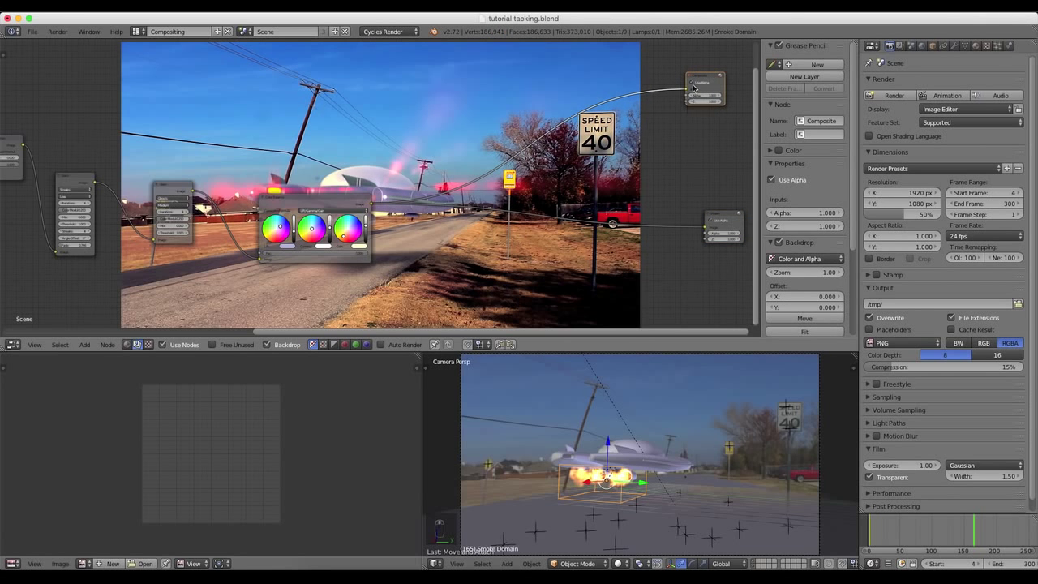
left_click_drag(688, 92, 722, 78)
middle_click_drag(455, 248, 341, 241)
Step: Add a Lens Distortion node on the link between the Color Balance and Viewer nodes
key("shift+a")
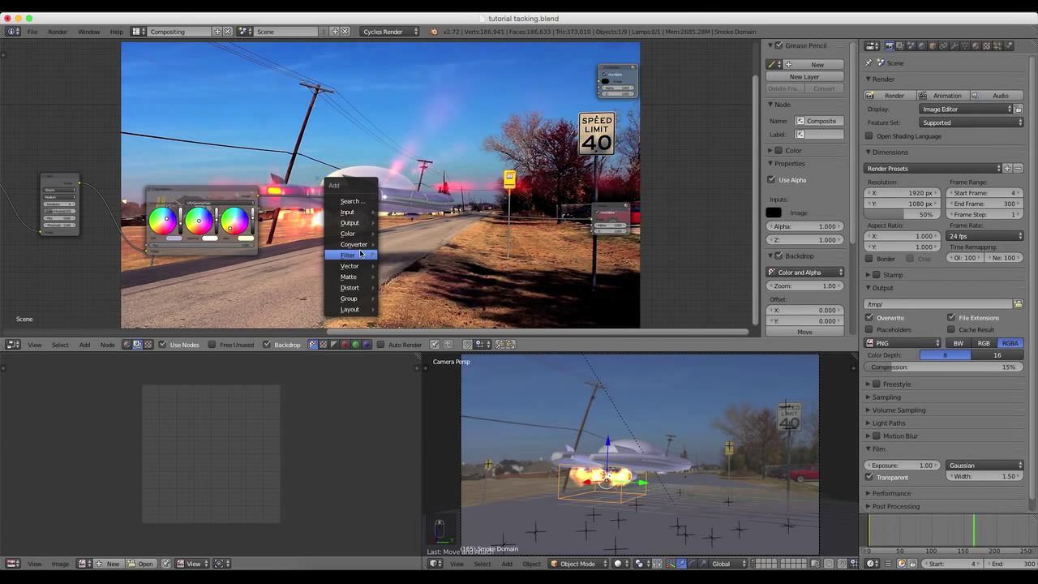
mouse_move(366, 239)
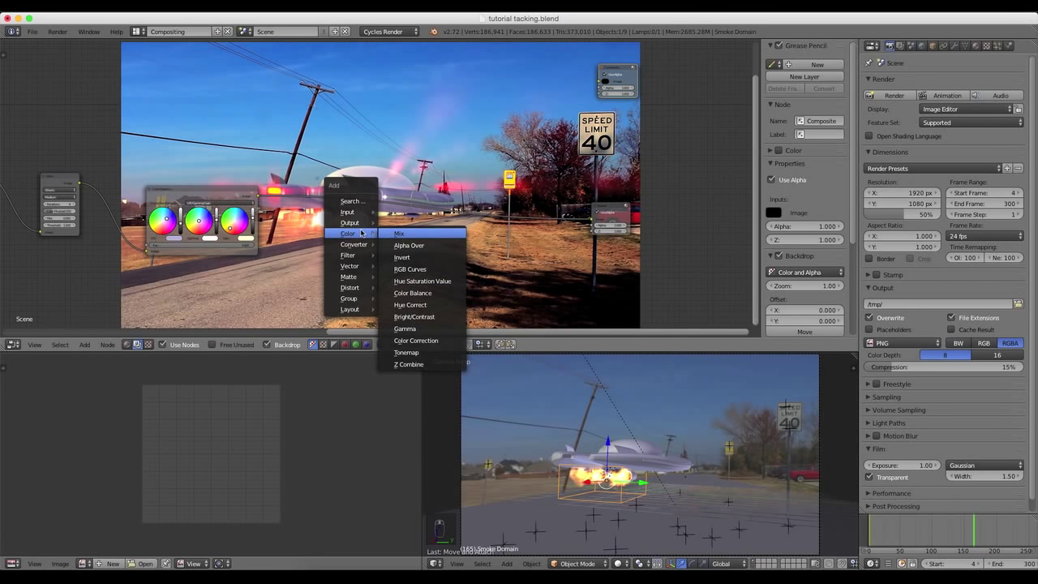
mouse_move(356, 288)
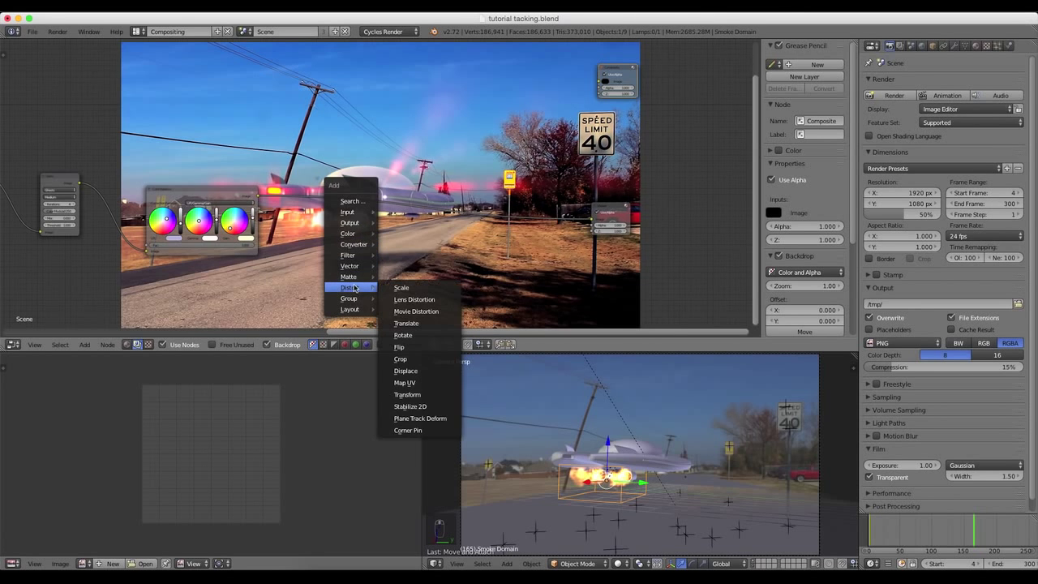
left_click(434, 306)
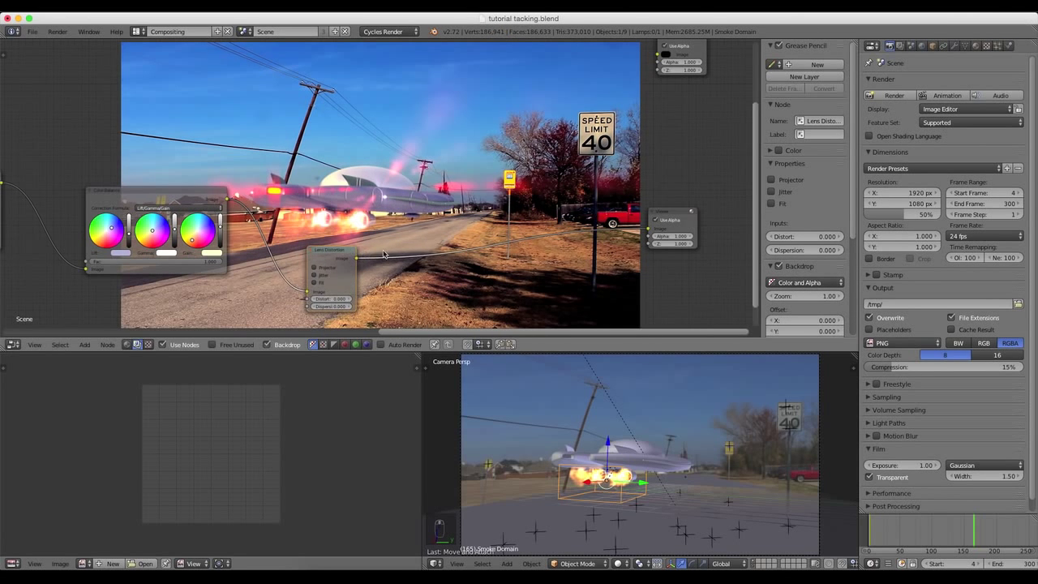
left_click(342, 261)
scroll(470, 239, "up", 1)
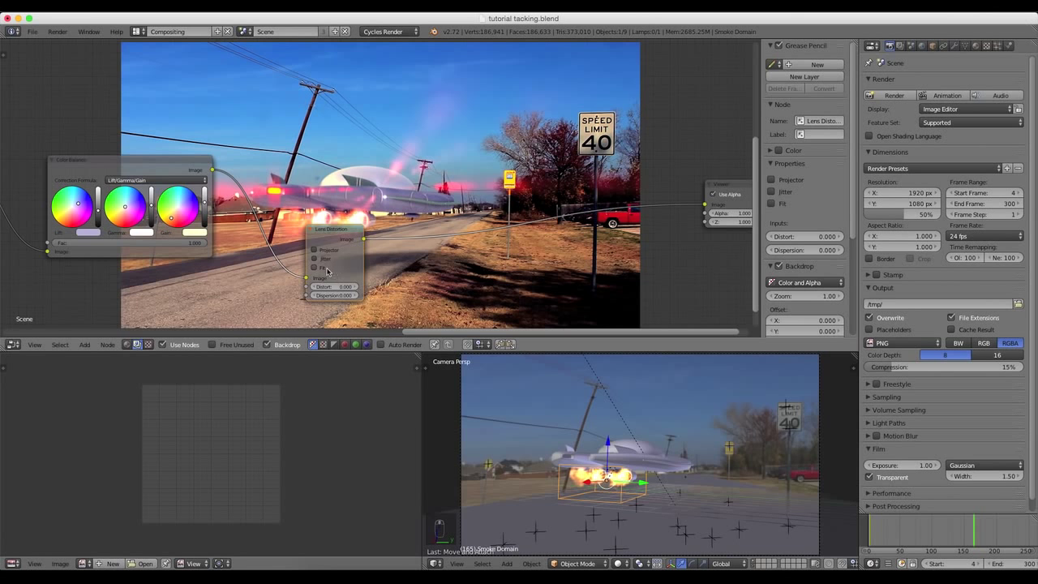
Step: Set the Lens Distortion node's Distort to 1.000 and add a Blur node between it and the Viewer node
left_click_drag(334, 289, 440, 277)
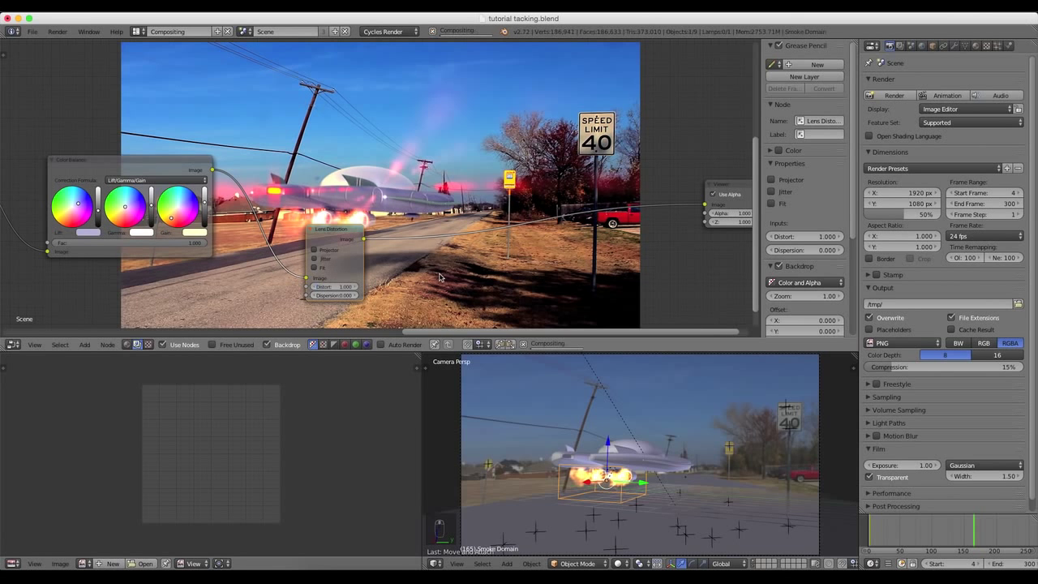
key("Home")
key("shift+a")
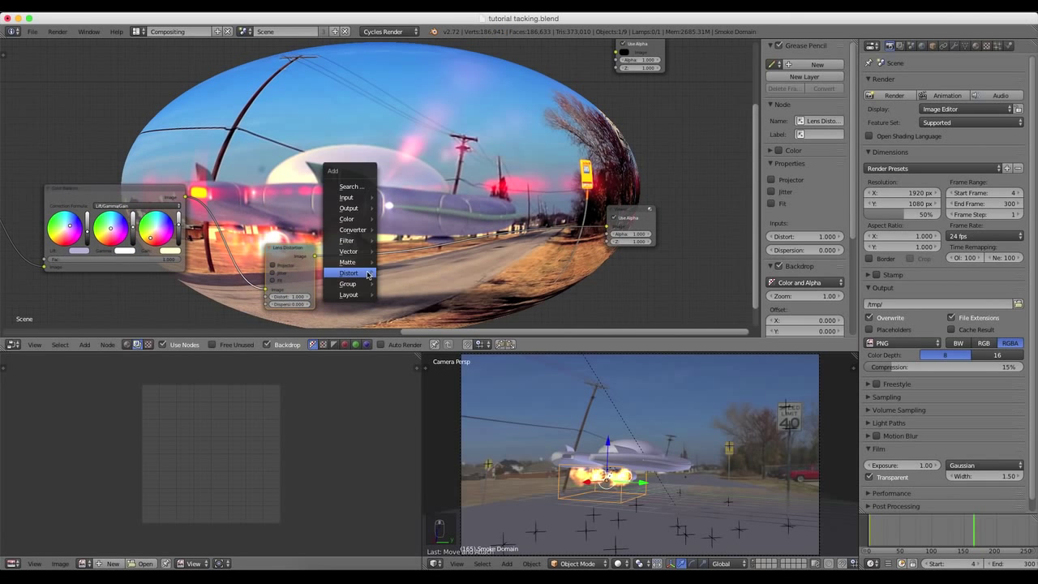
left_click(349, 187)
type("Glareblur")
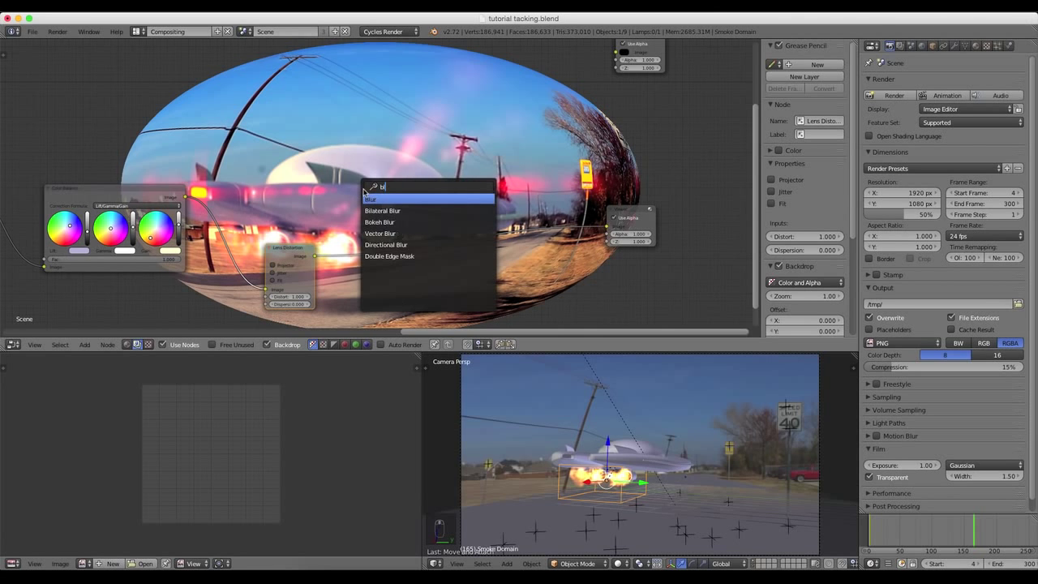
key("Return")
left_click(358, 213)
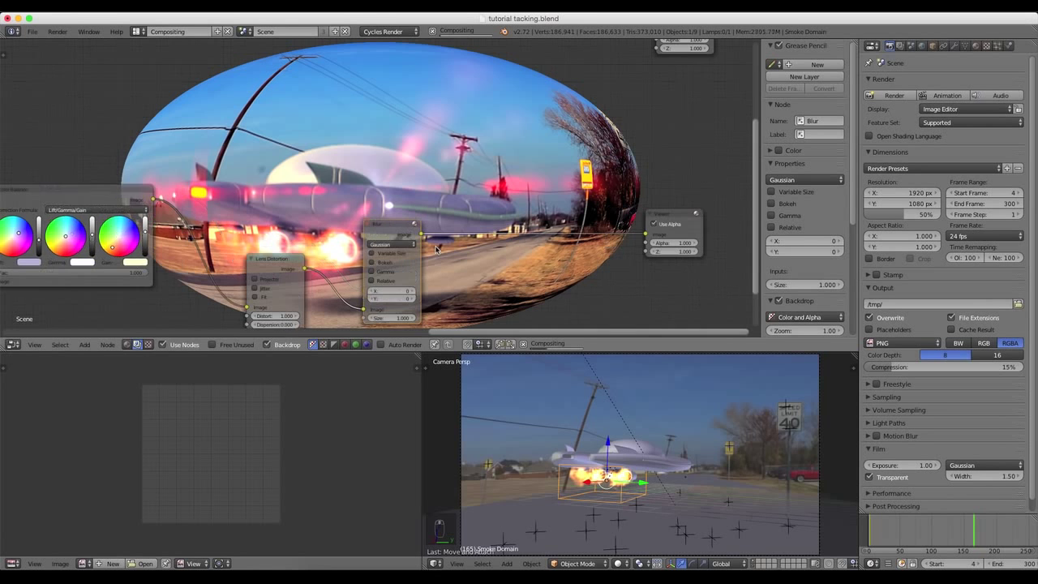
left_click_drag(436, 223, 556, 225)
key("shift+a")
left_click(367, 195)
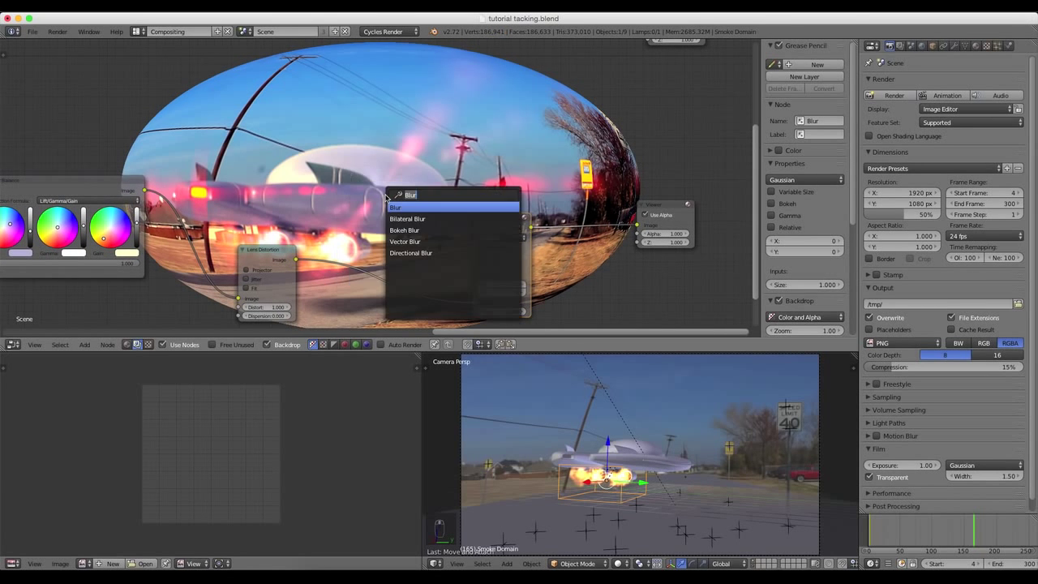
type("invert")
key("Return")
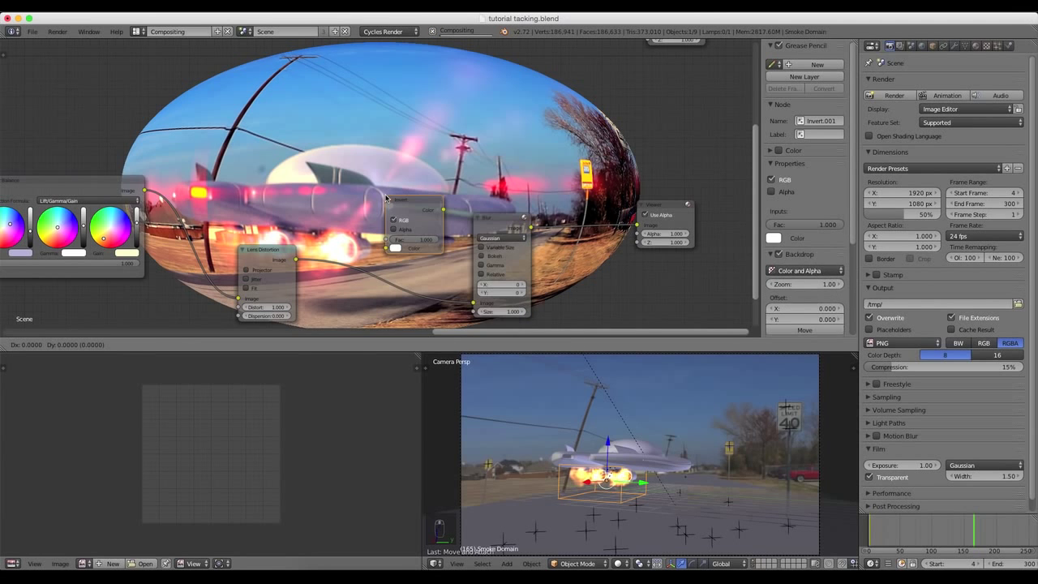
left_click(357, 150)
key("x")
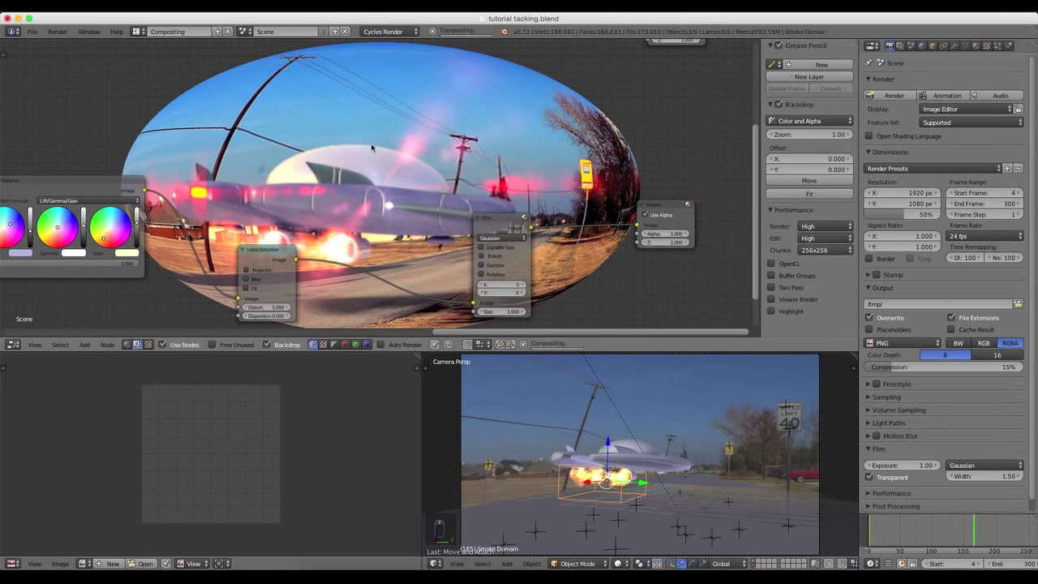
Step: Add a Math node set to Less Than and insert it between the Lens Distortion and Blur nodes
key("shift+a")
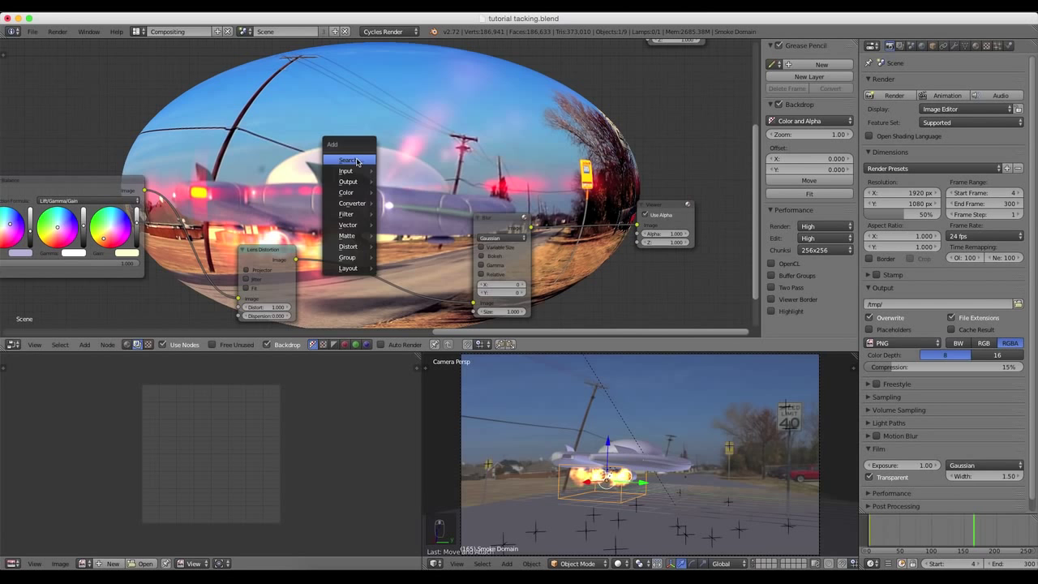
left_click(357, 160)
type("math")
key("Return")
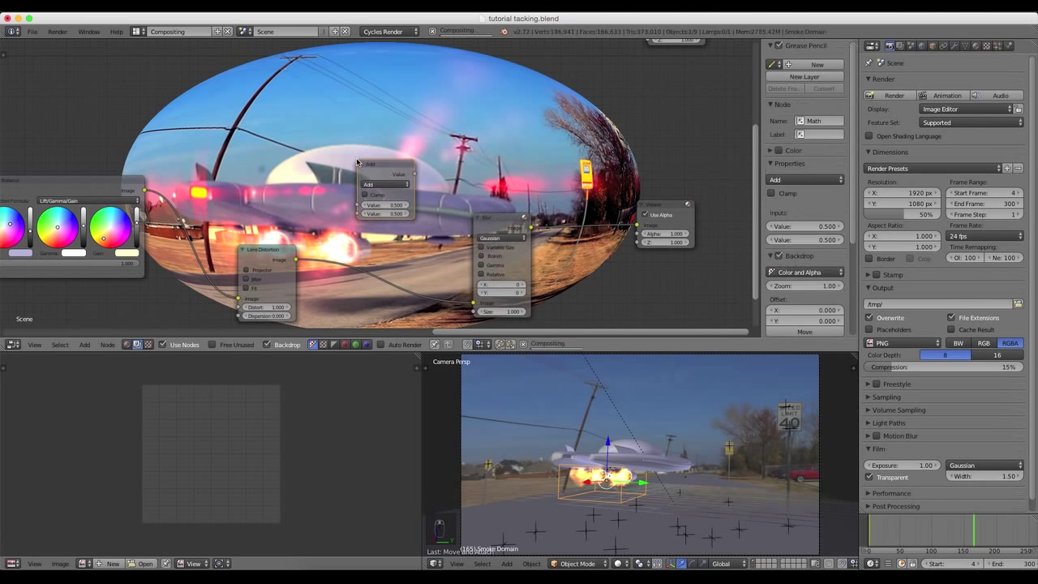
left_click(338, 153)
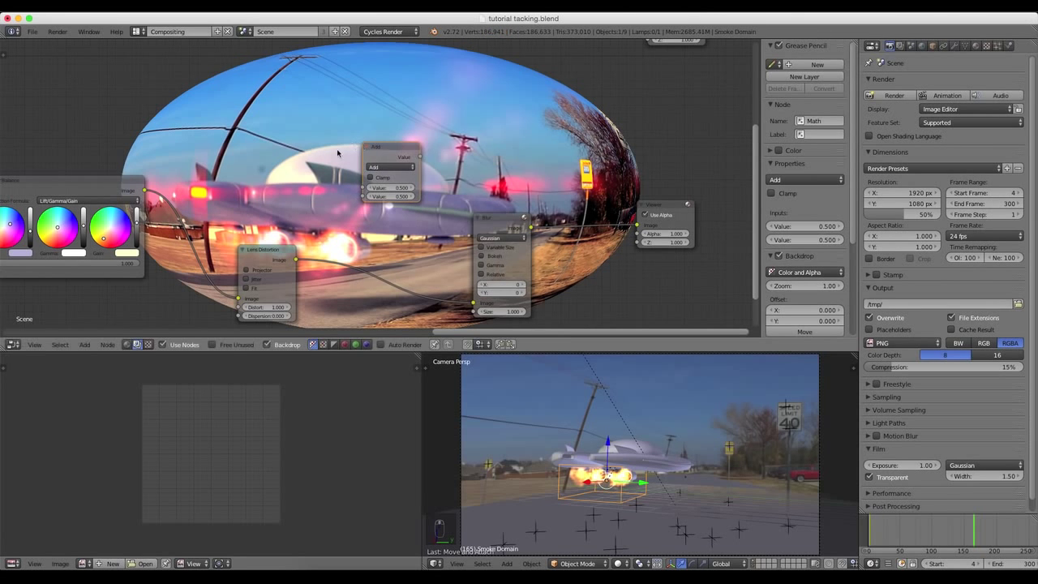
left_click(384, 168)
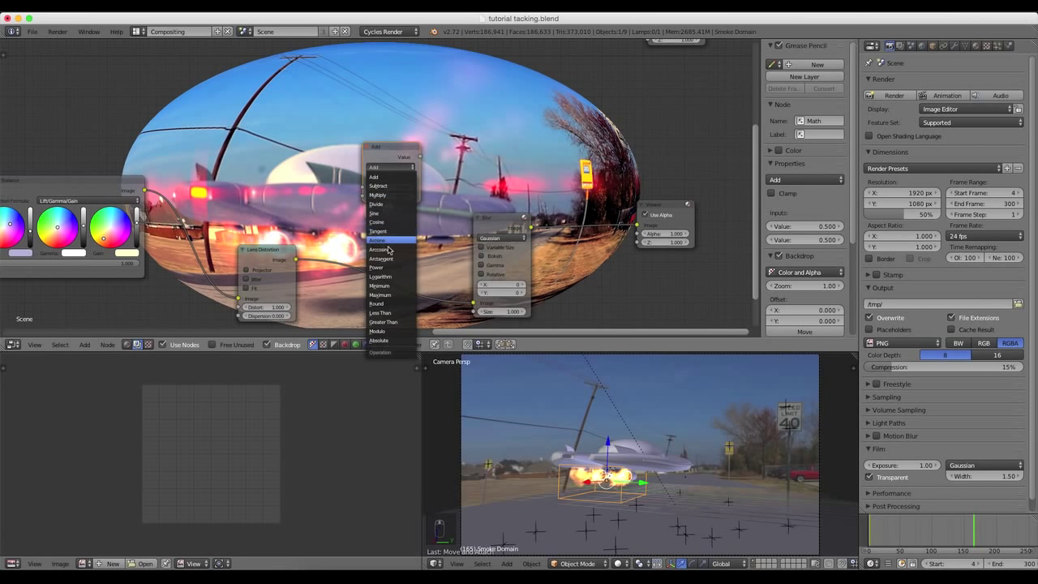
left_click_drag(387, 154, 392, 224)
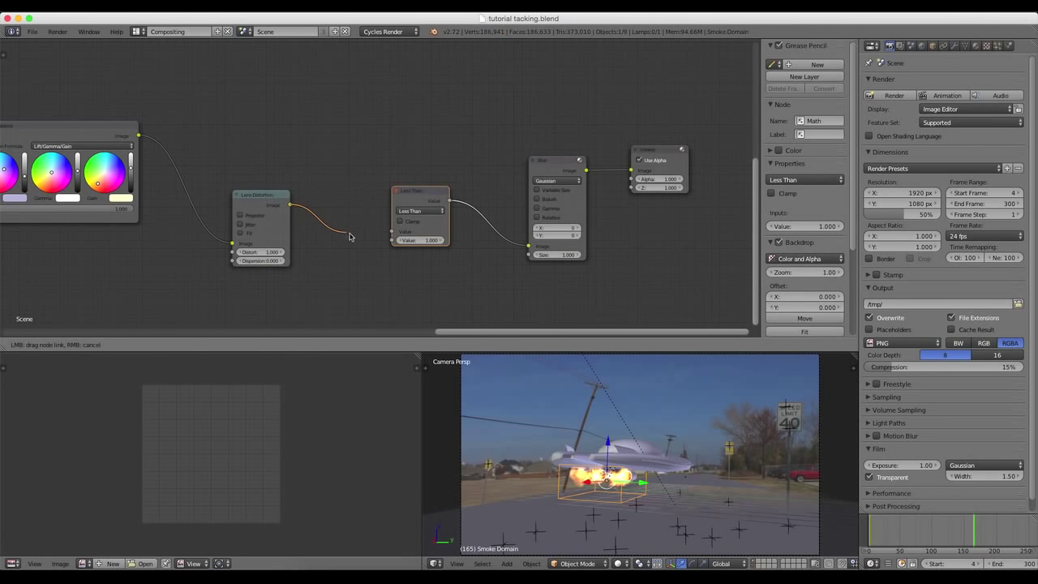
Step: Connect the Lens Distortion image to the Less Than node's second value input and set its first value to 0
left_click_drag(389, 240, 398, 243)
left_click(423, 232)
type("0")
key("Return")
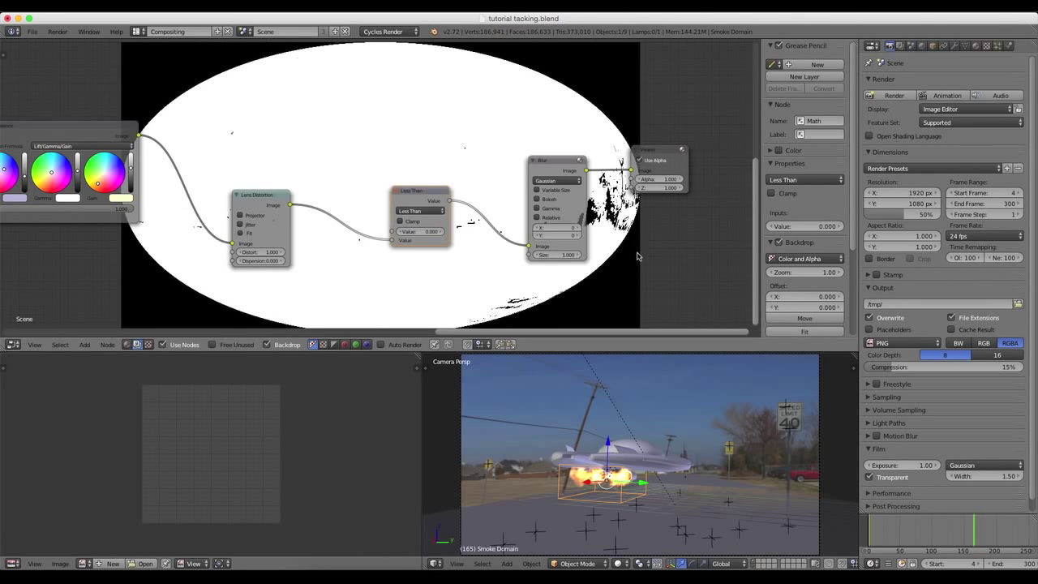
Step: Move the Less Than and Blur nodes closer to the Lens Distortion node and set the Blur to Fast Gaussian with X and Y at 55
left_click_drag(414, 192, 353, 225)
left_click_drag(551, 168, 476, 173)
left_click(468, 188)
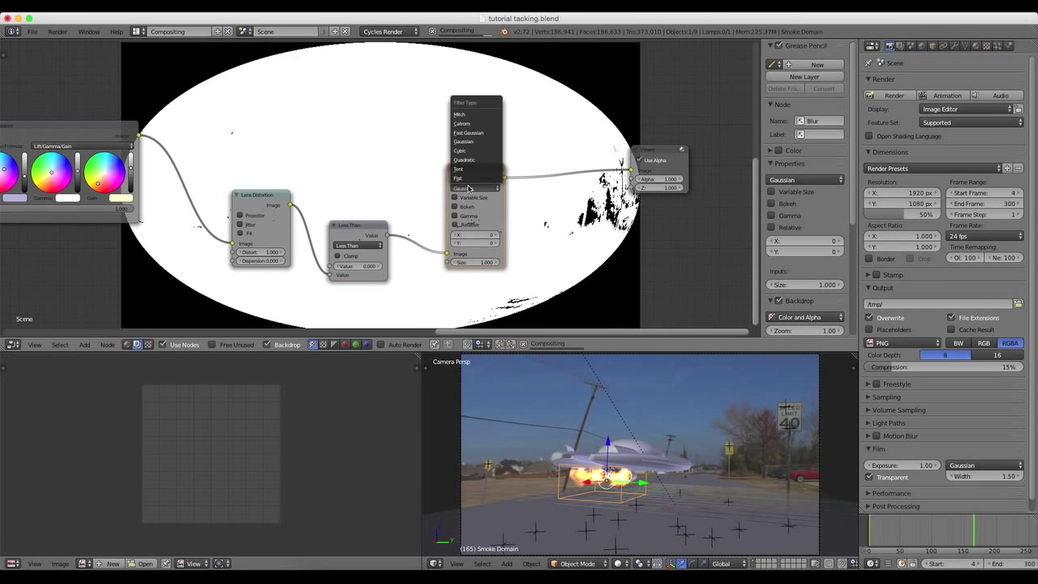
left_click(468, 132)
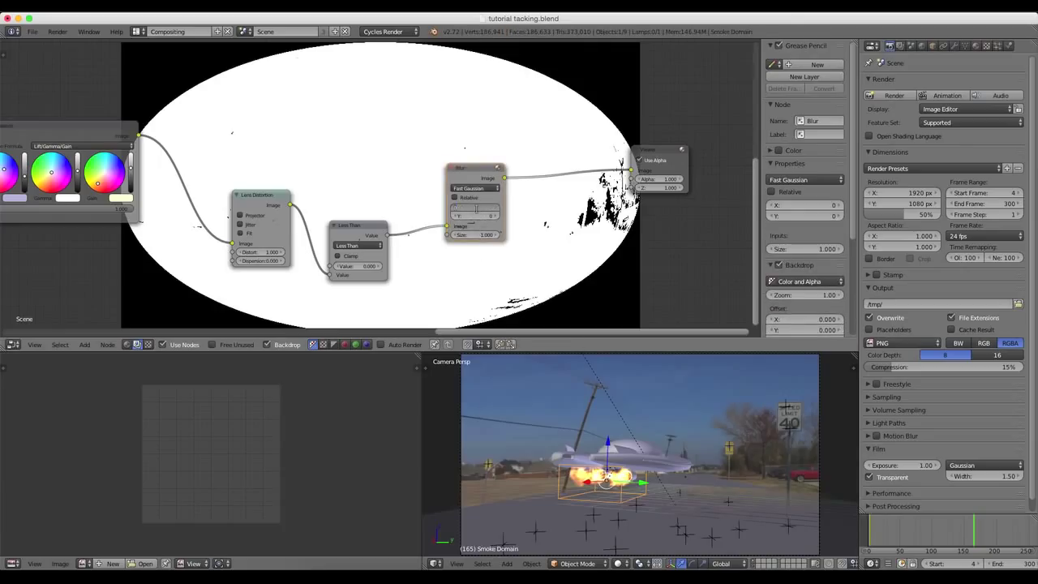
type("55")
key("Return")
type("55")
key("Return")
Step: Move the Viewer node farther away and insert a Mix node on the link between the Blur and Viewer nodes
middle_click_drag(590, 230, 514, 273)
left_click_drag(549, 193, 673, 192)
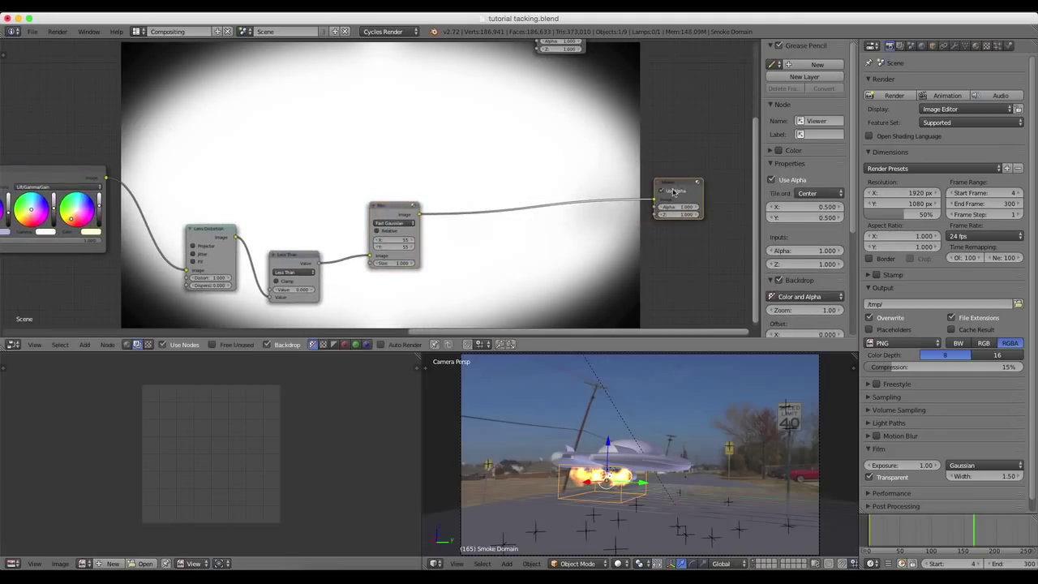
key("shift+a")
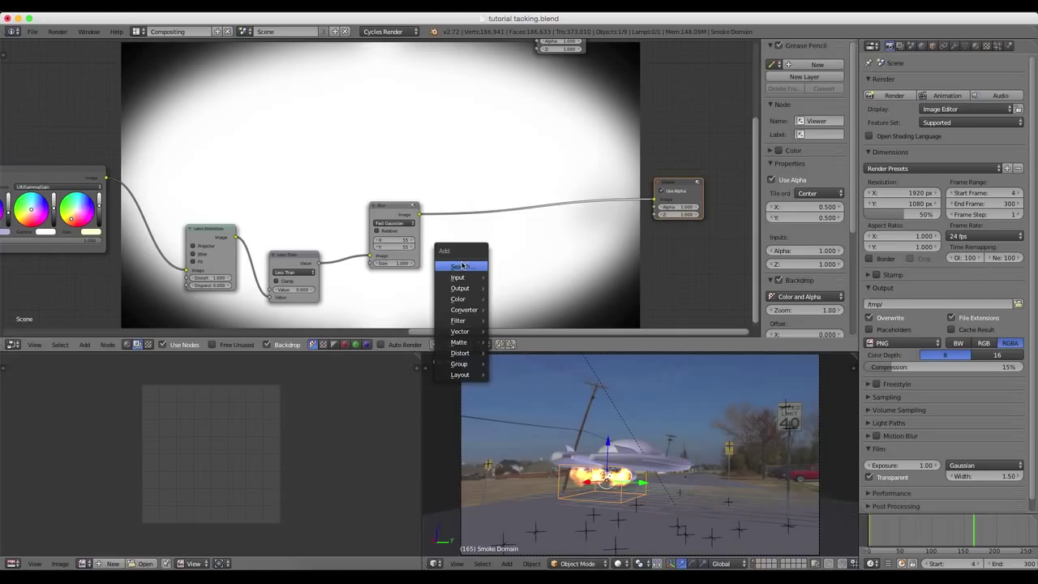
left_click(462, 266)
type("mi")
key("Return")
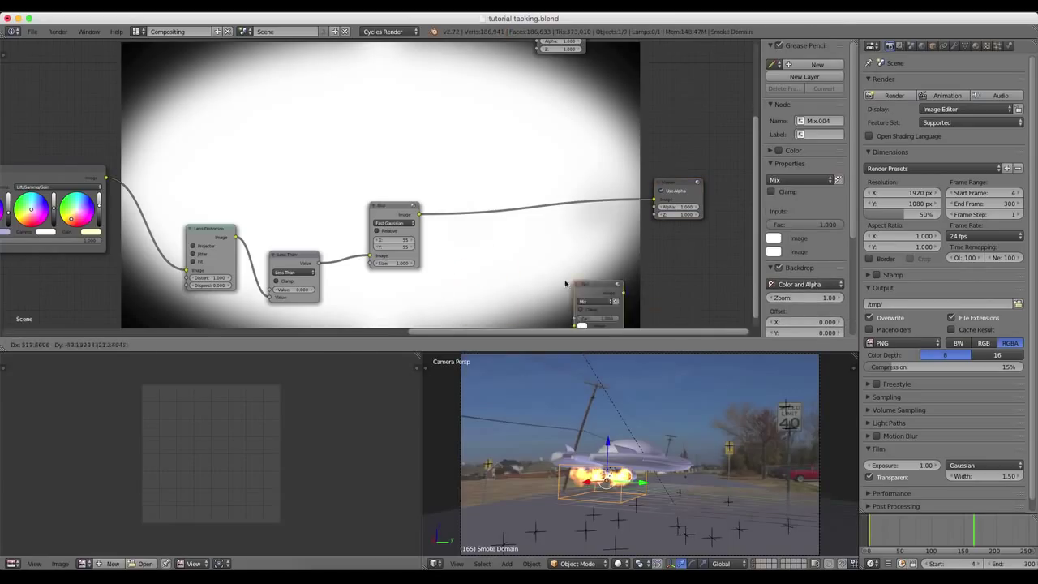
left_click(500, 215)
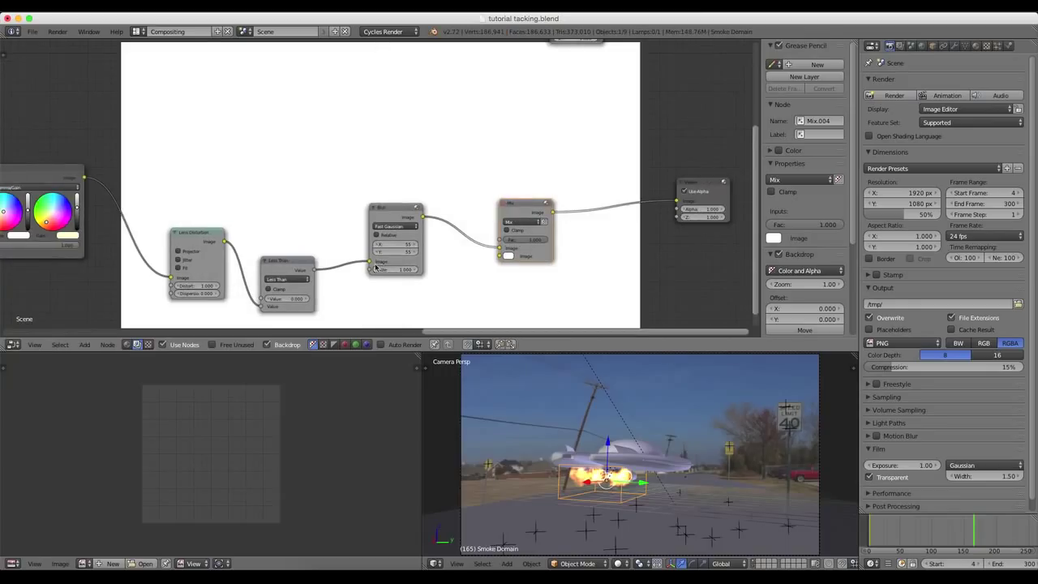
Step: Set the new Mix node to Multiply and connect the Color Balance image to its second image input
left_click(517, 222)
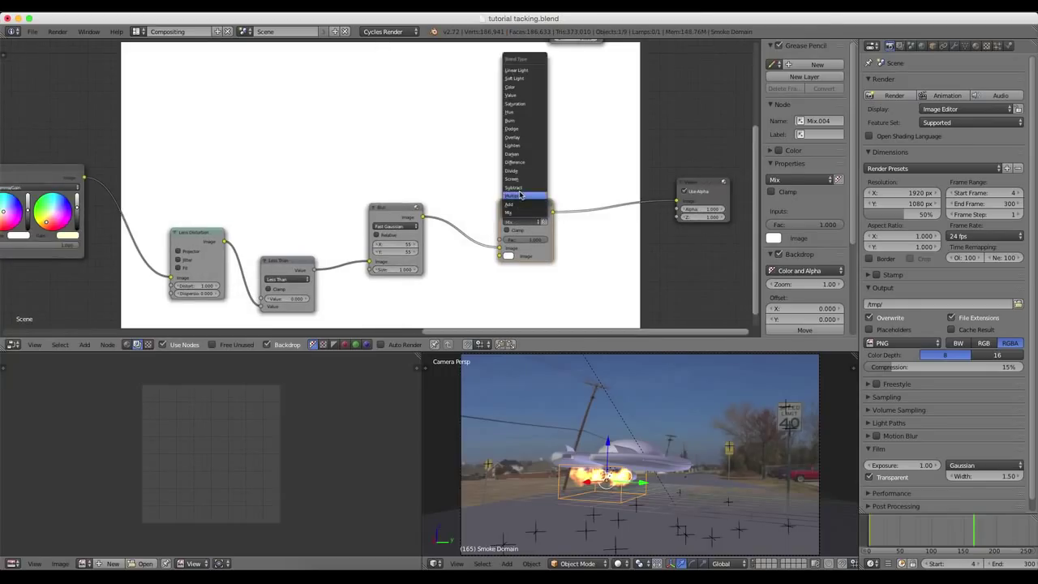
left_click(523, 204)
left_click_drag(523, 203, 554, 217)
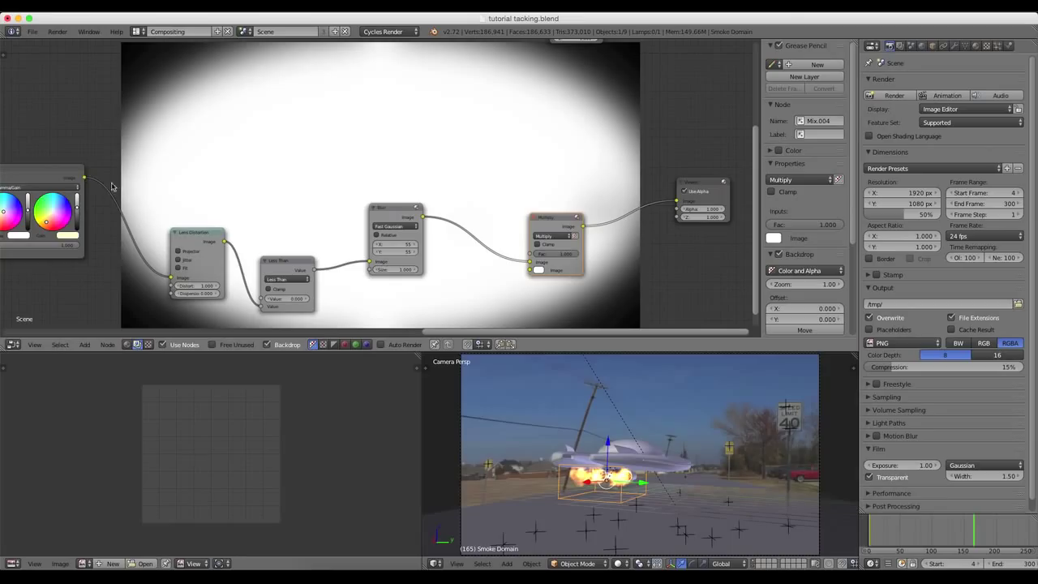
left_click_drag(82, 178, 533, 269)
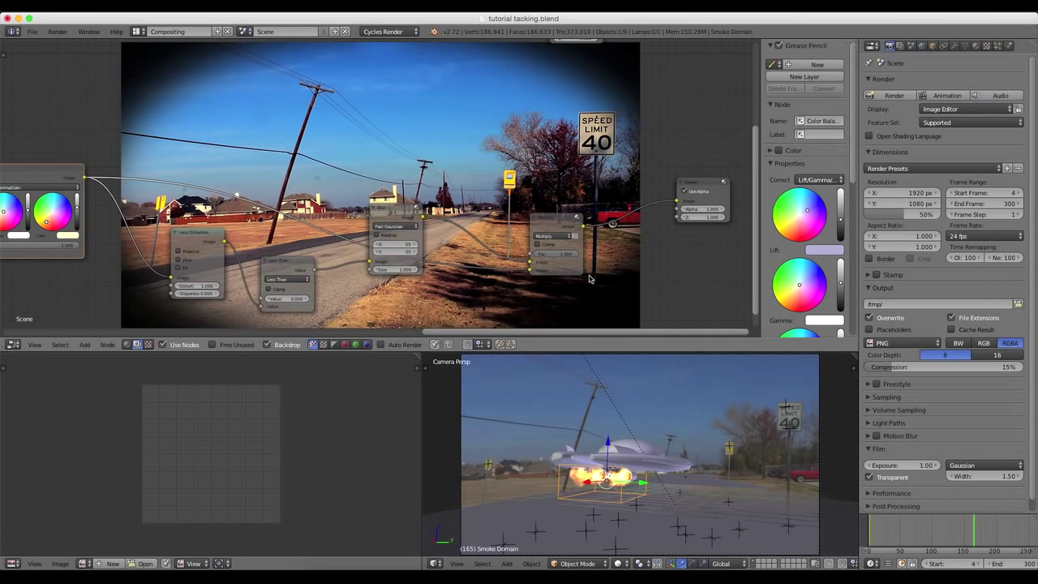
Step: Soften the vignette by setting the Blur size to 2 and the Multiply factor to 0.782
mouse_move(575, 258)
left_mouse_down()
mouse_move(537, 271)
mouse_move(568, 255)
mouse_move(557, 255)
mouse_move(580, 256)
mouse_move(564, 256)
left_mouse_up()
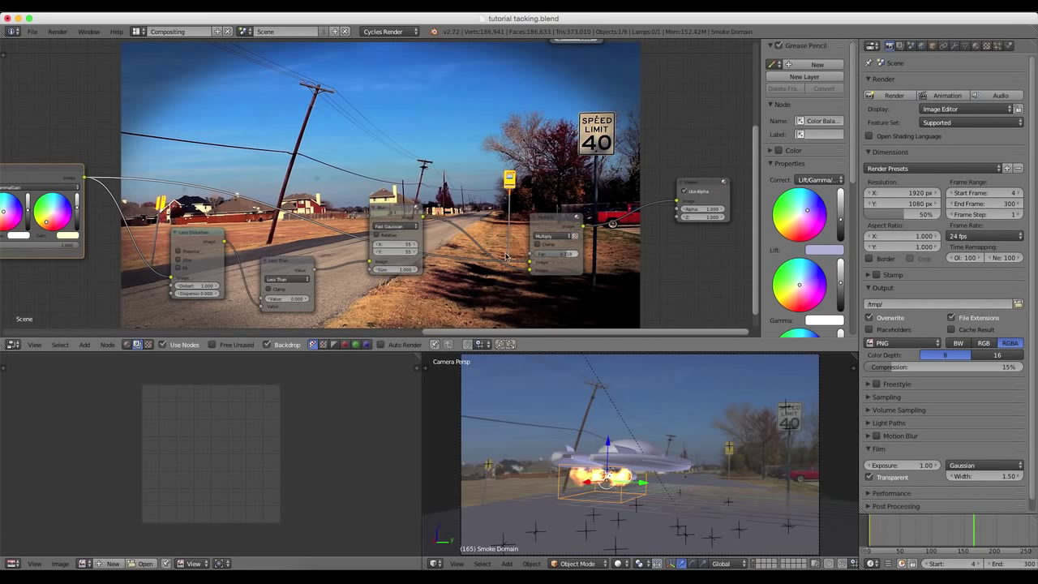
left_click(390, 271)
type("2")
key("Return")
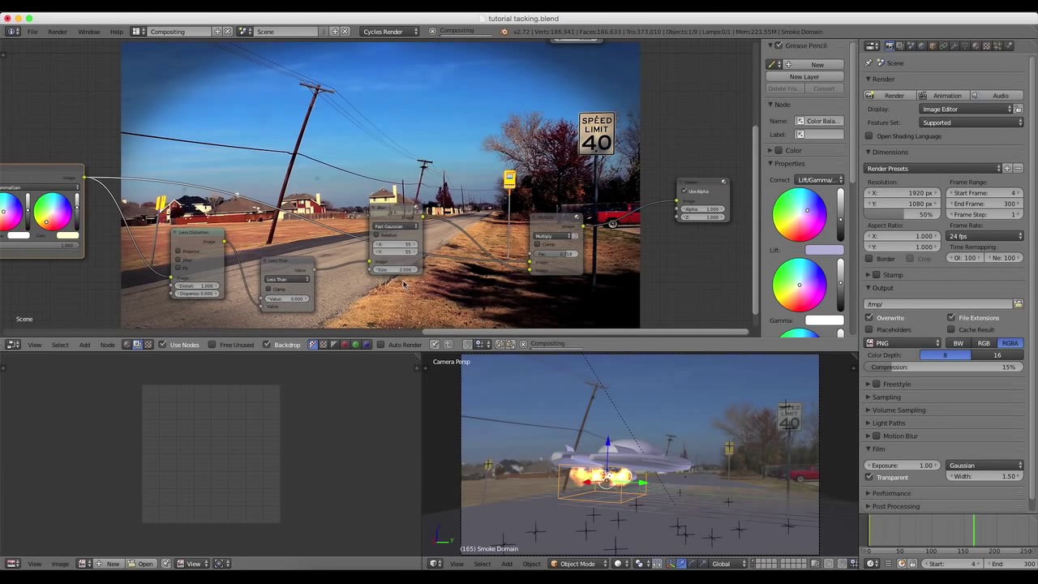
left_click_drag(567, 256, 571, 256)
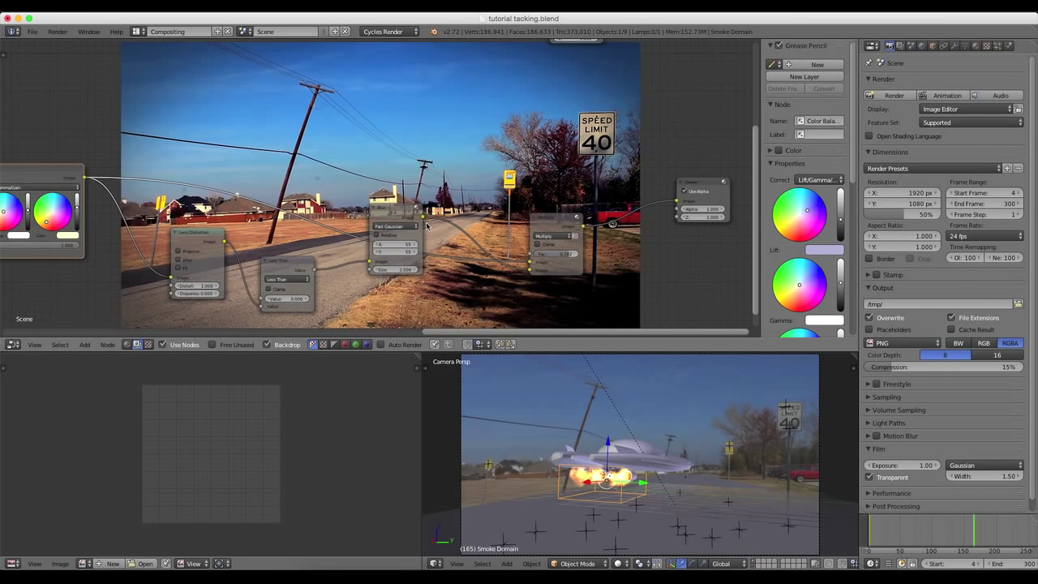
Step: Move the Composite node near the Viewer node, connect the Multiply output to it, and shift the Viewer node to align with it
scroll(486, 243, "down", 3)
middle_click_drag(480, 257, 501, 287)
scroll(501, 287, "up", 3)
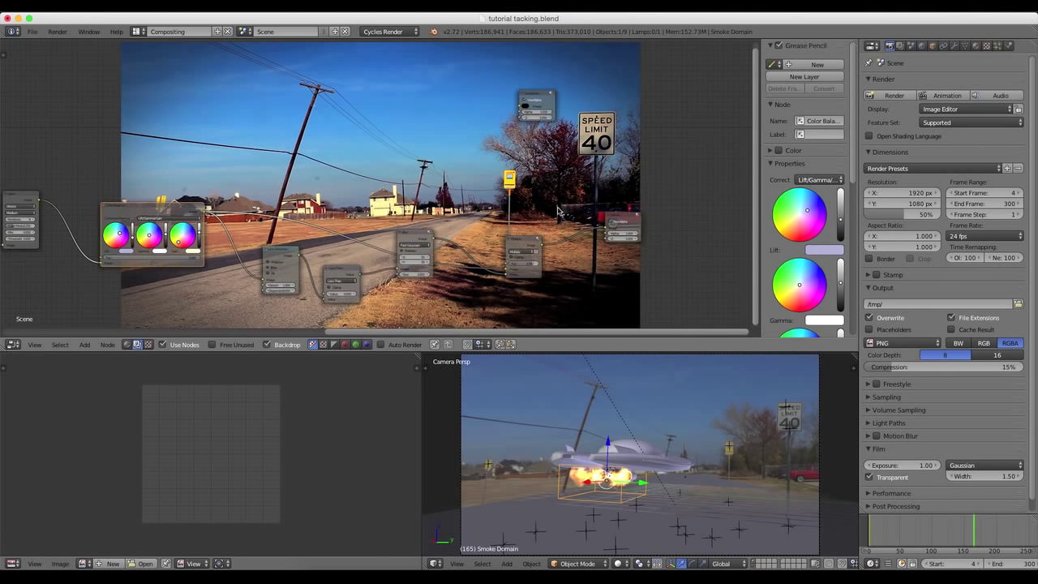
middle_click_drag(559, 200, 485, 208)
left_click_drag(476, 95, 587, 177)
left_click(476, 260)
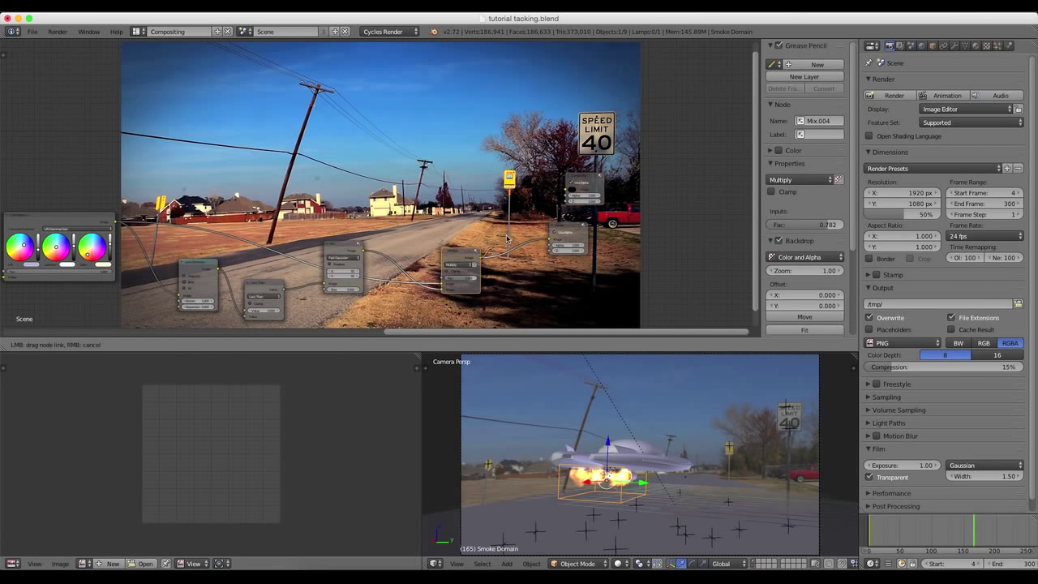
left_click_drag(479, 257, 568, 195)
left_click(564, 229)
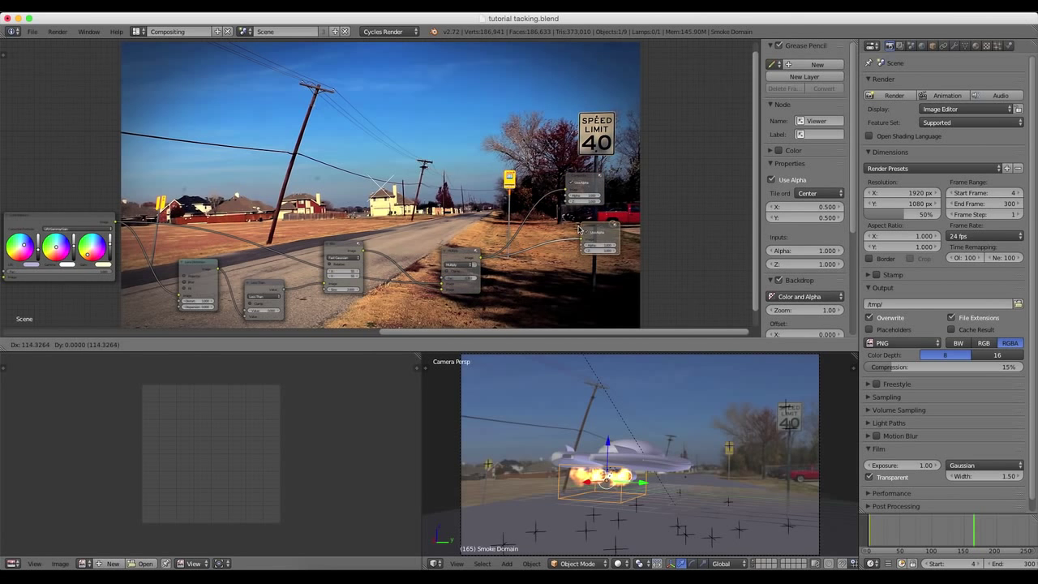
Step: Tidy the node layout by moving the Streaks Glare node closer to the Ghosts Glare node and lowering the Alpha Over node slightly
key("Home")
scroll(430, 247, "down", 1)
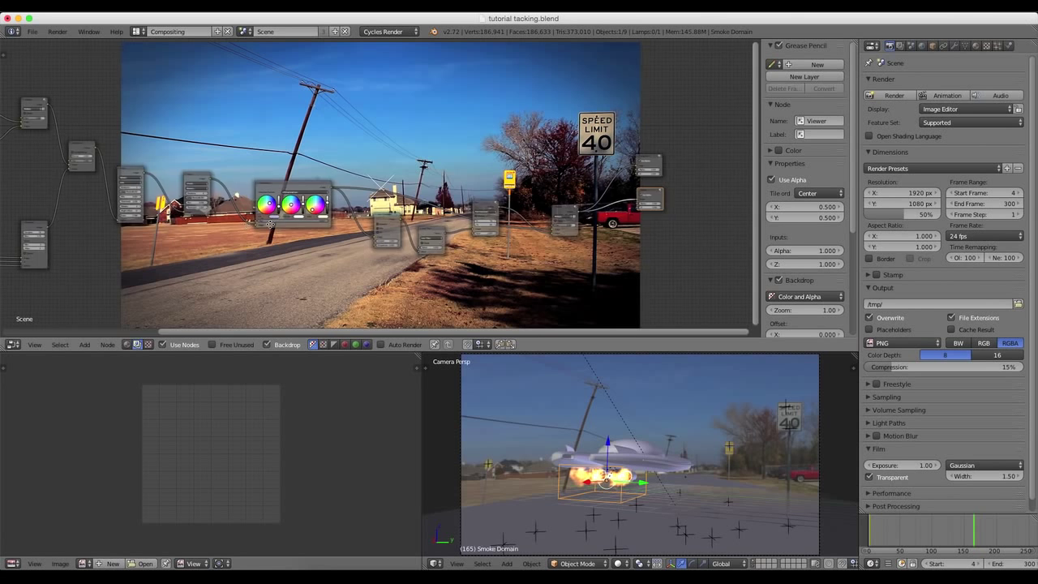
middle_click_drag(254, 226, 364, 229)
scroll(364, 229, "up", 2)
scroll(397, 240, "up", 1)
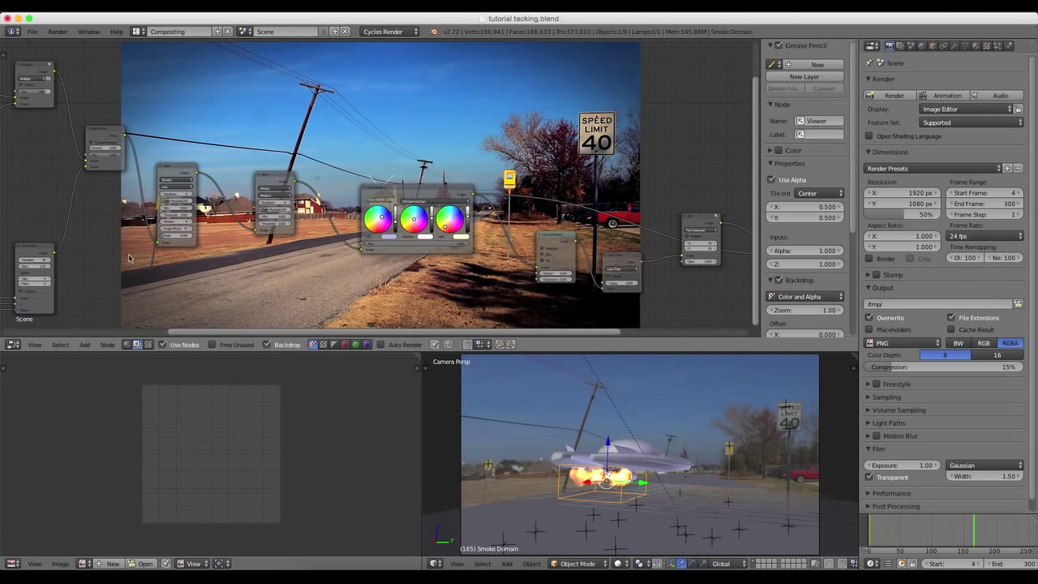
left_click_drag(173, 171, 207, 176)
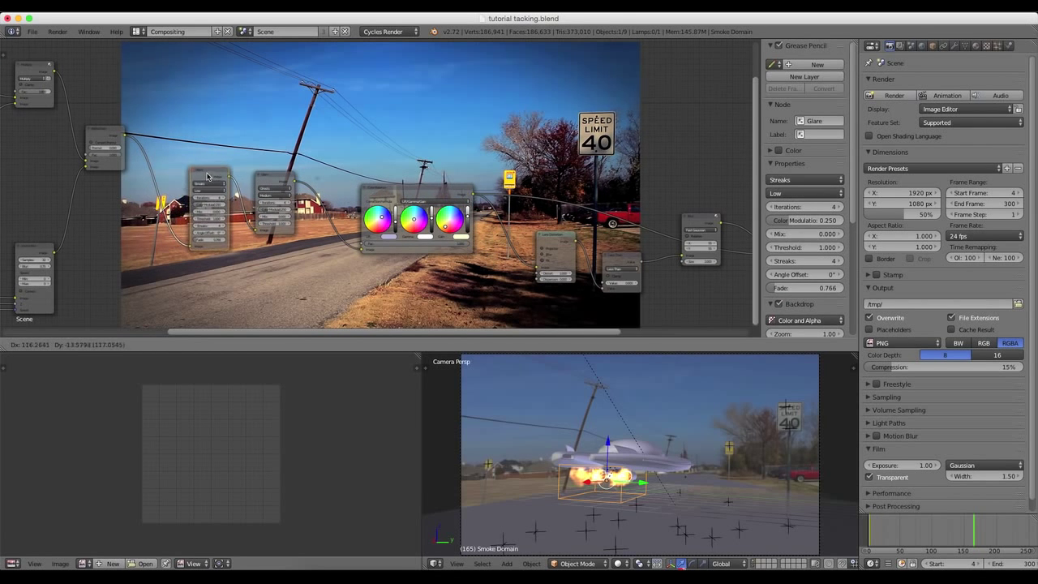
scroll(235, 178, "up", 1)
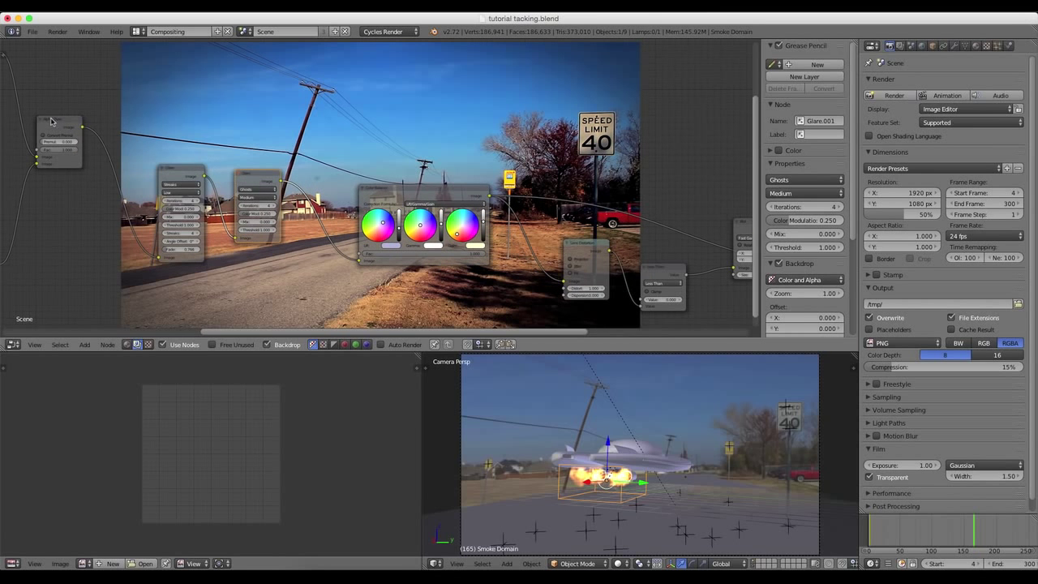
left_click_drag(51, 121, 54, 134)
middle_click_drag(101, 148, 264, 146)
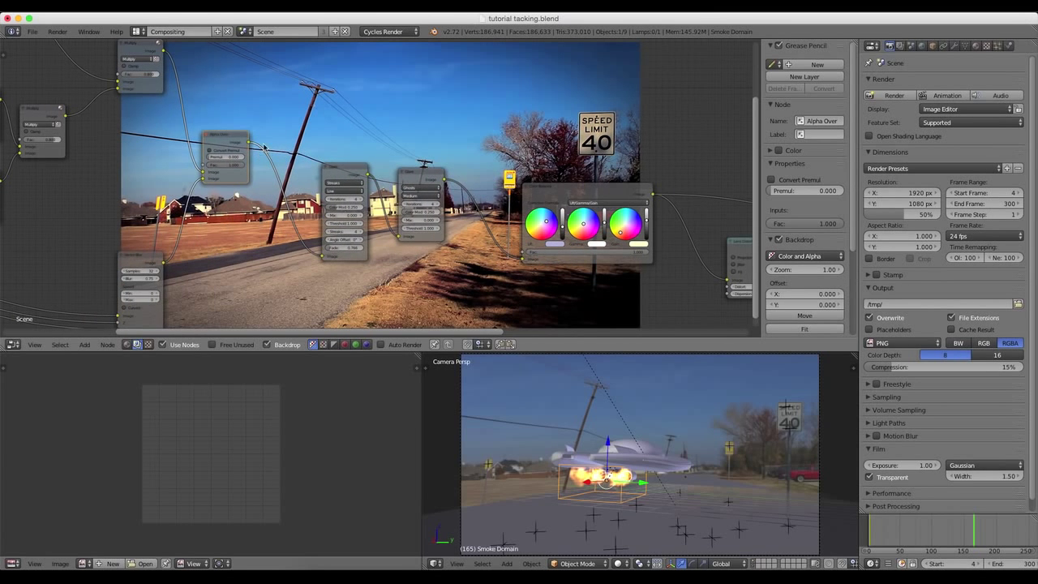
scroll(195, 252, "down", 1)
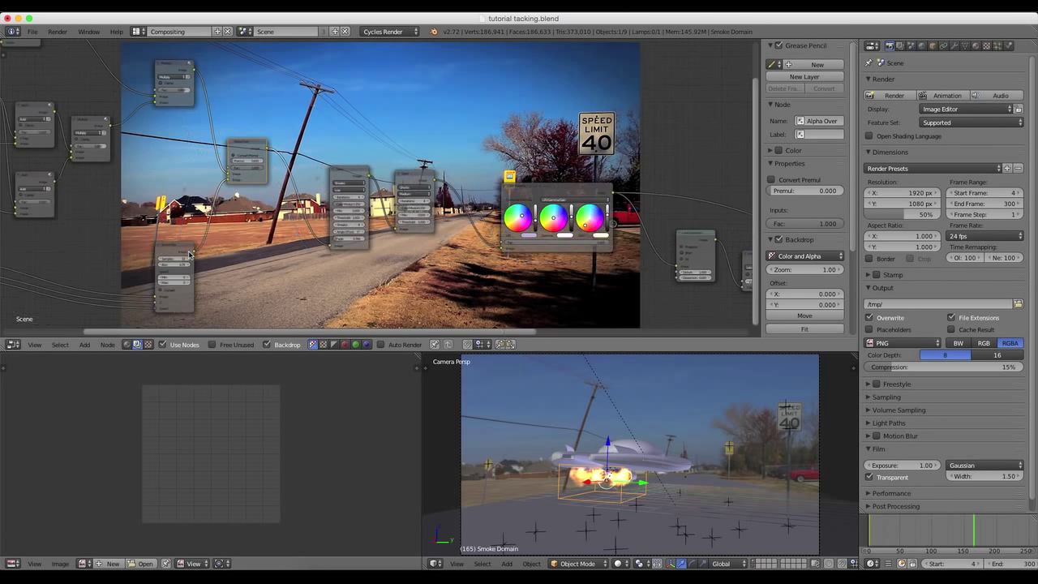
scroll(193, 255, "down", 1)
scroll(168, 225, "down", 1)
scroll(257, 194, "down", 1)
scroll(257, 194, "up", 3)
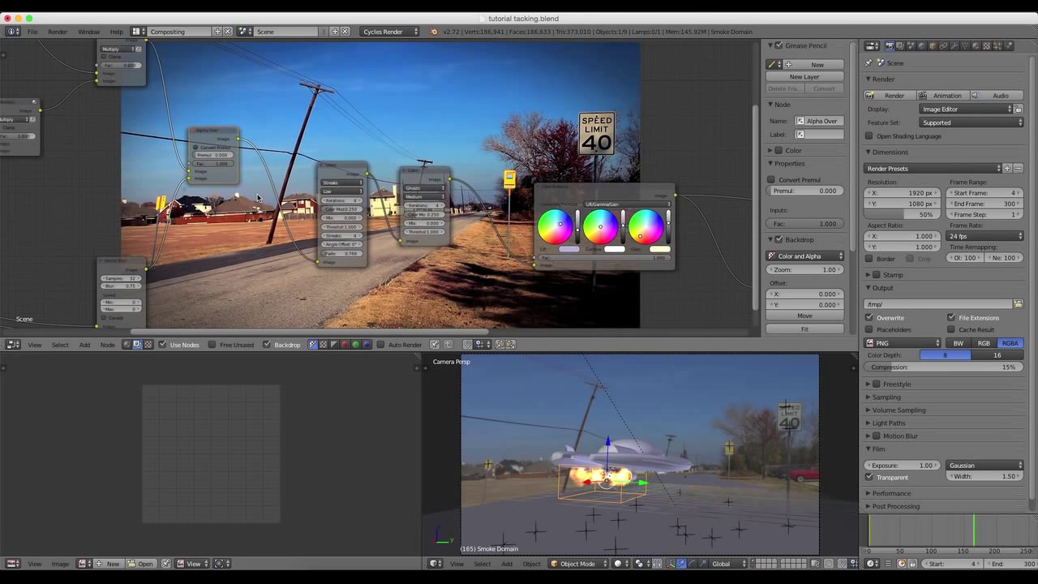
Step: Line up the Lens Distortion, Less Than and Blur nodes below the Color Balance output and move the Multiply node closer to them
middle_click_drag(523, 249, 280, 232)
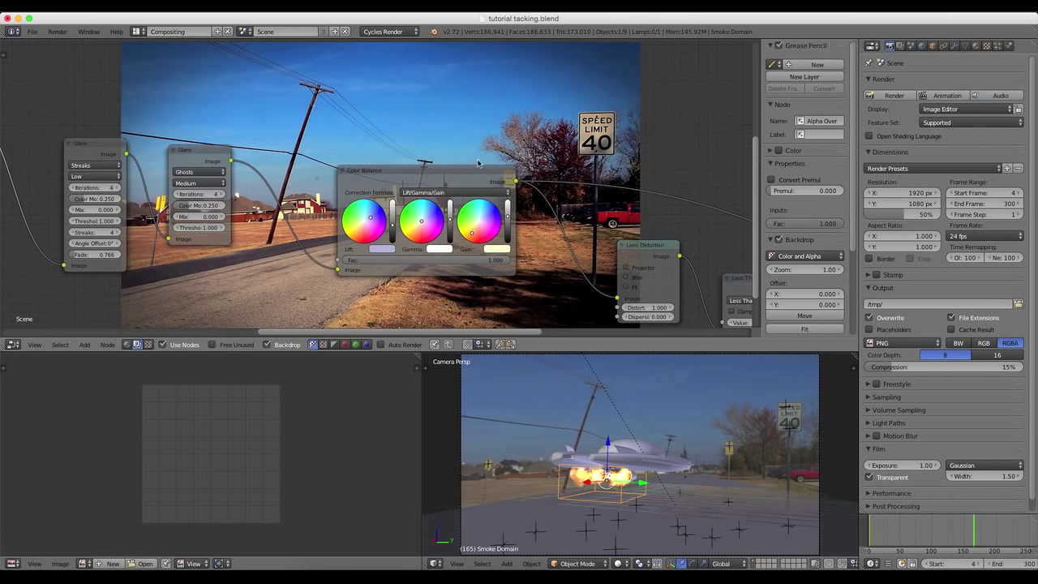
scroll(478, 239, "down", 1)
middle_click_drag(584, 243, 363, 205)
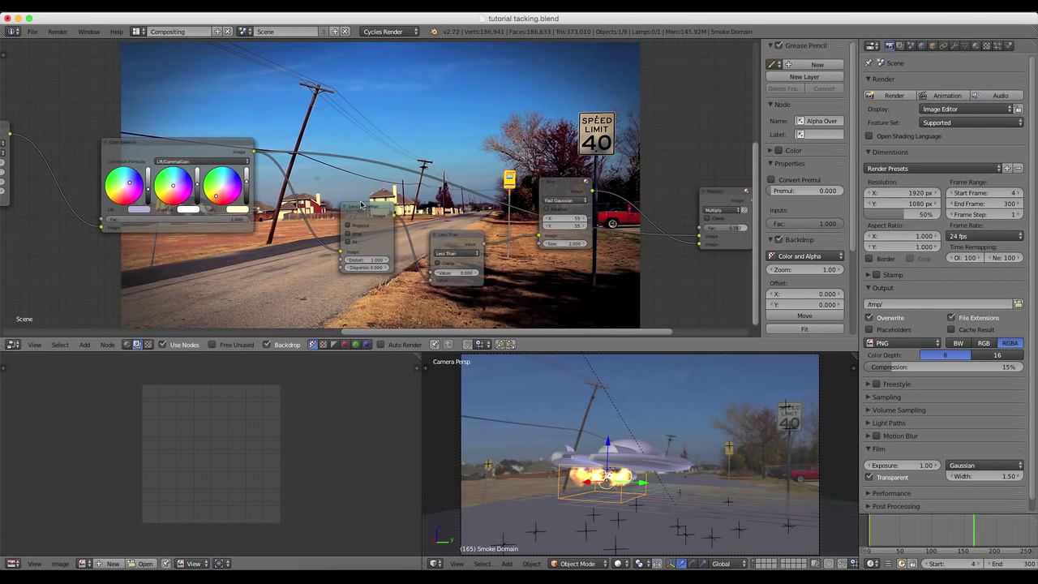
left_click_drag(382, 215, 387, 234)
left_click_drag(449, 236, 438, 239)
left_click_drag(584, 182, 560, 233)
middle_click_drag(749, 220, 624, 232)
left_click_drag(600, 205, 505, 193)
key("Home")
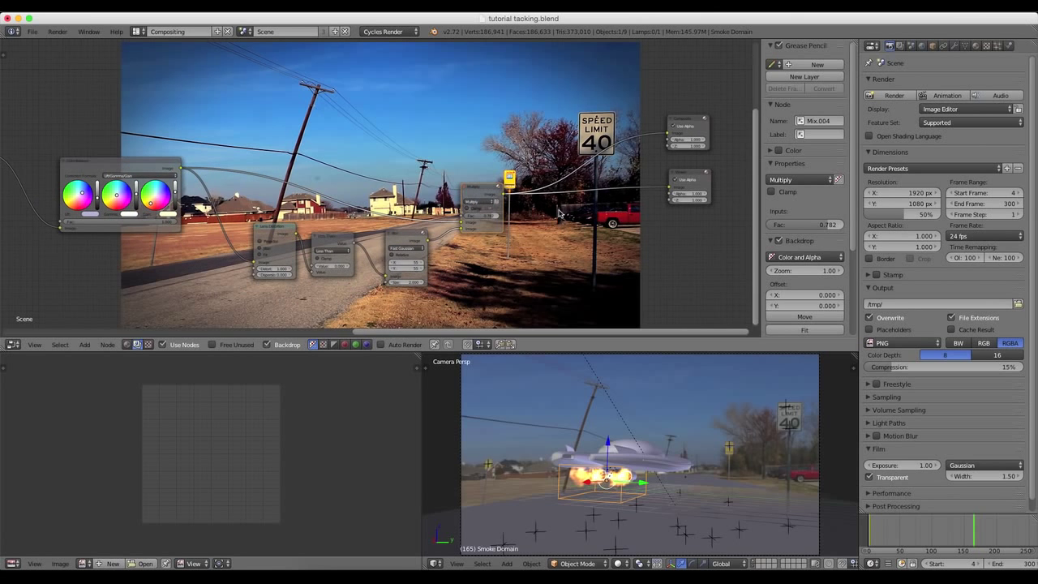
Step: Move the Composite and Viewer nodes closer to the Multiply node
middle_click_drag(568, 203, 503, 219)
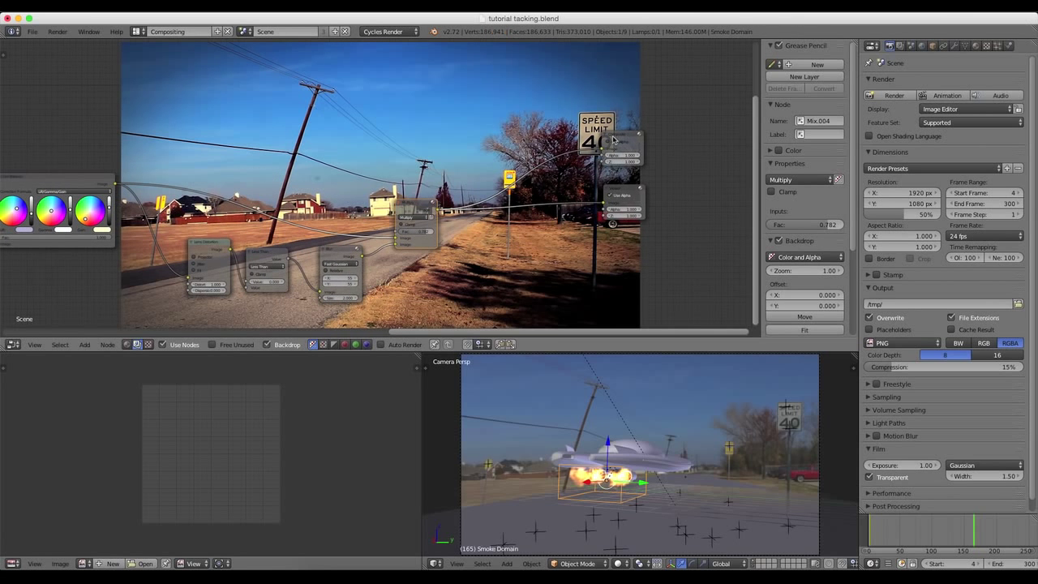
left_click_drag(623, 138, 564, 143)
left_click_drag(616, 192, 553, 201)
left_click(553, 201)
scroll(548, 235, "down", 3)
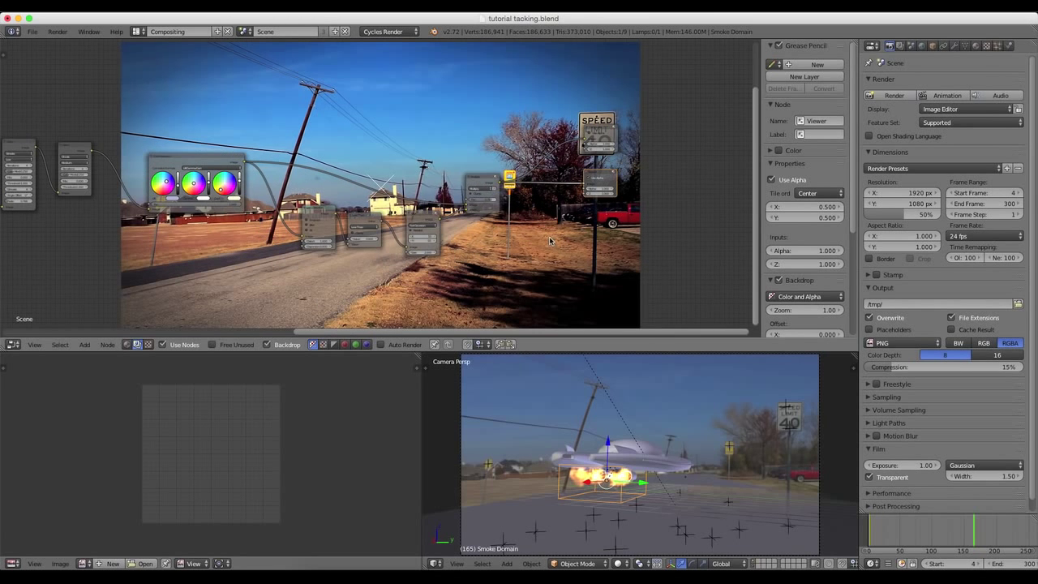
middle_click_drag(547, 240, 599, 233)
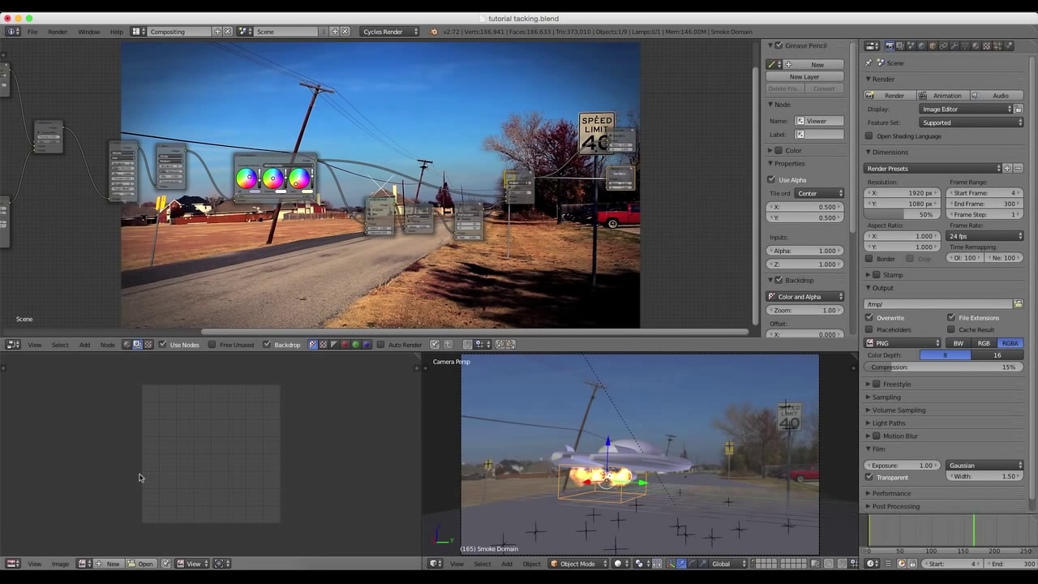
Step: Turn the empty image editor into a Timeline and go to frame 86
left_click(7, 567)
left_click(66, 531)
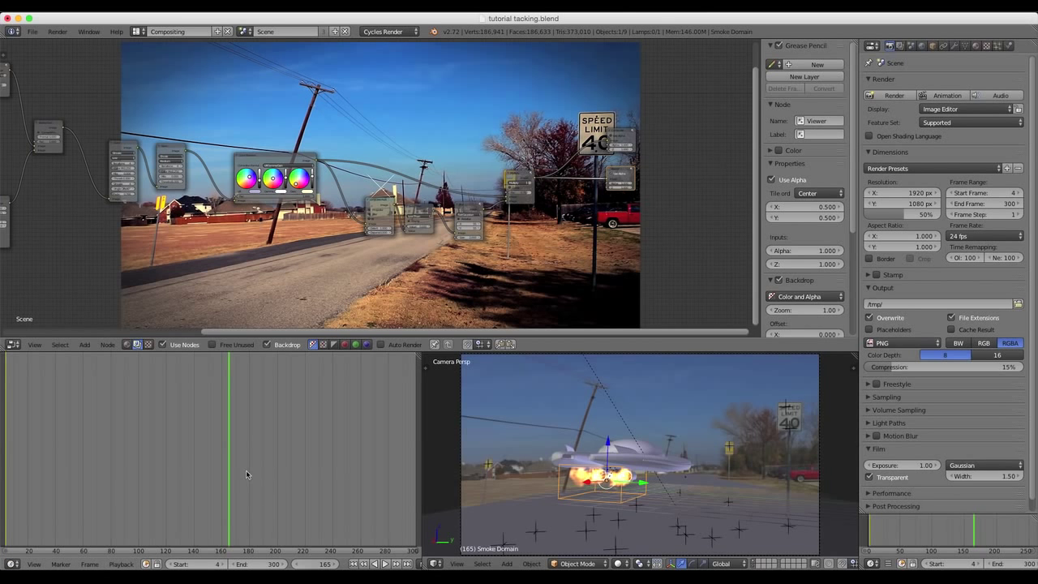
left_click(120, 451)
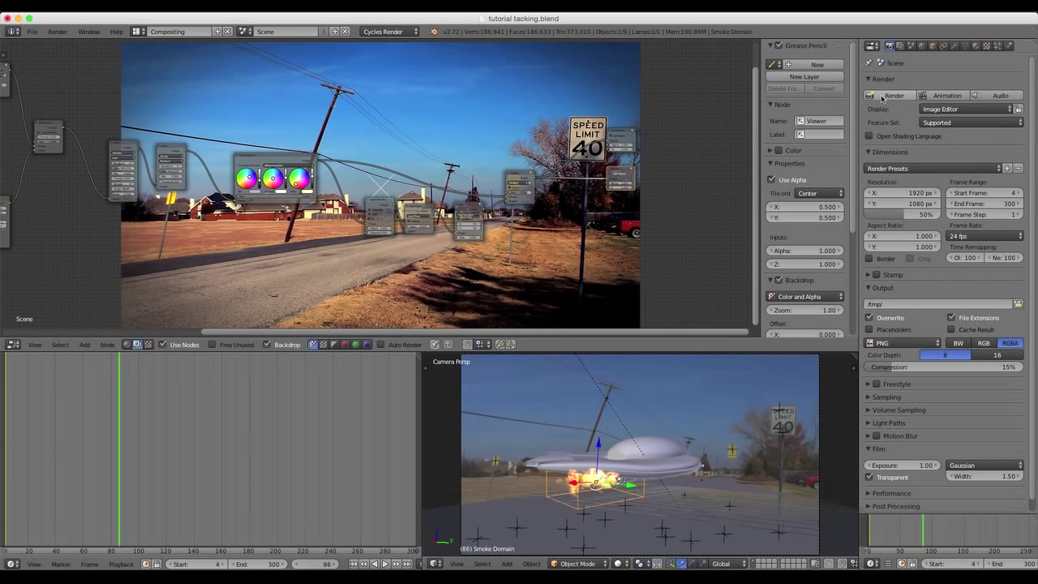
Step: Expand the Sampling settings and render a still of the current frame to check the composite
left_click(886, 397)
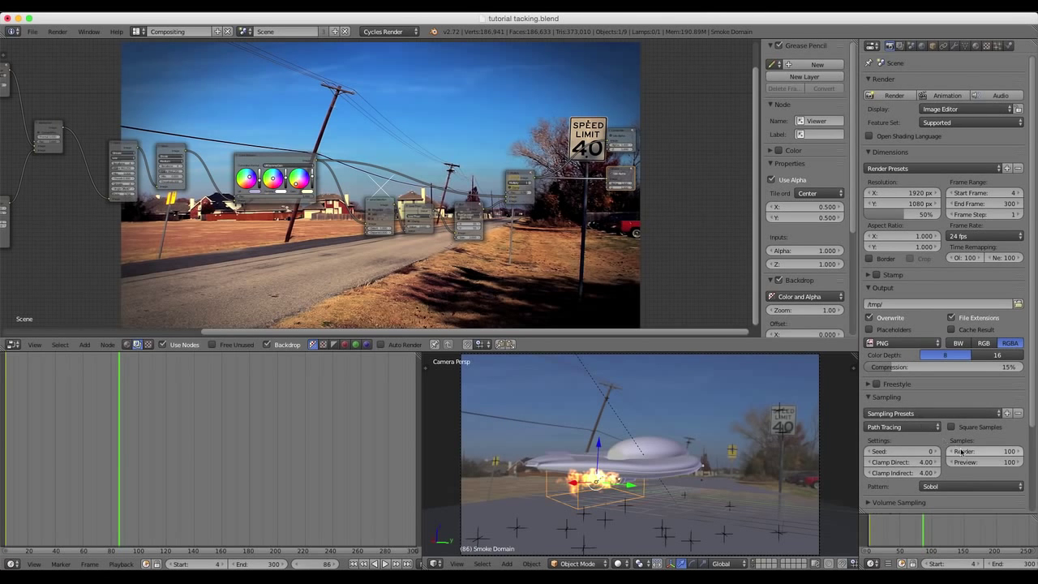
left_click(895, 95)
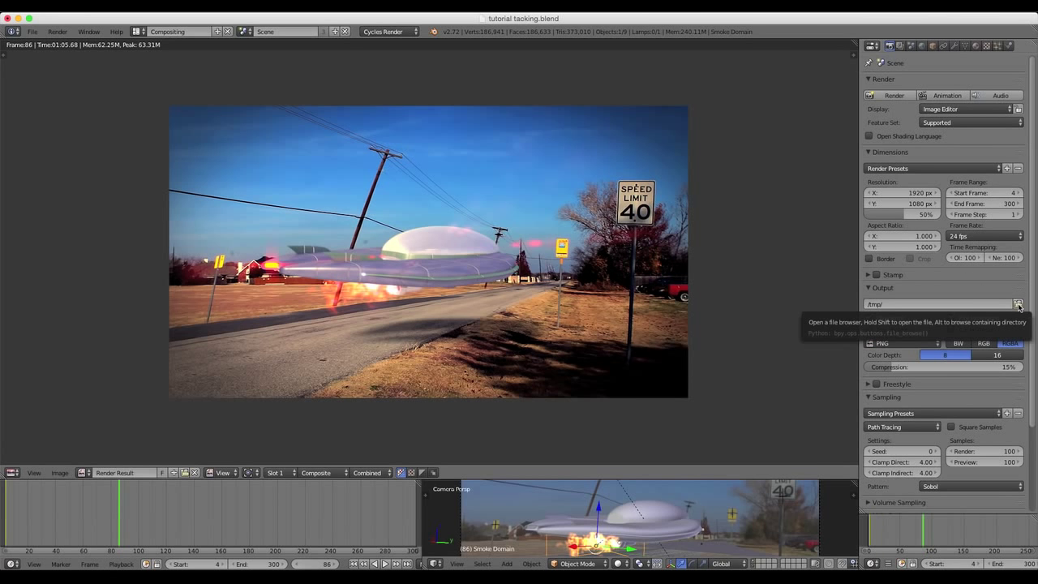
left_click(889, 344)
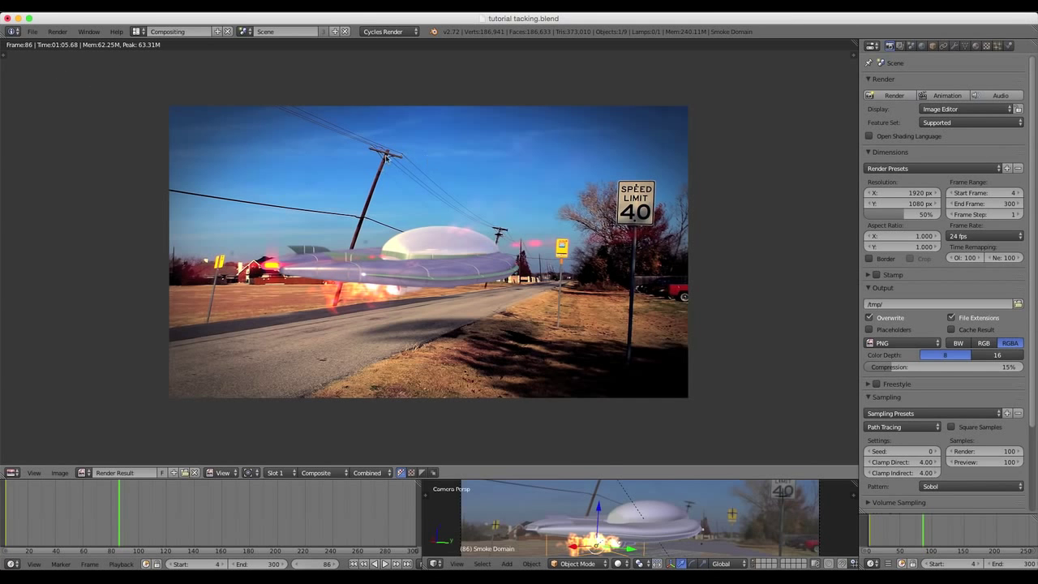
Step: Start a new Blender file from the default startup scene
left_click(33, 32)
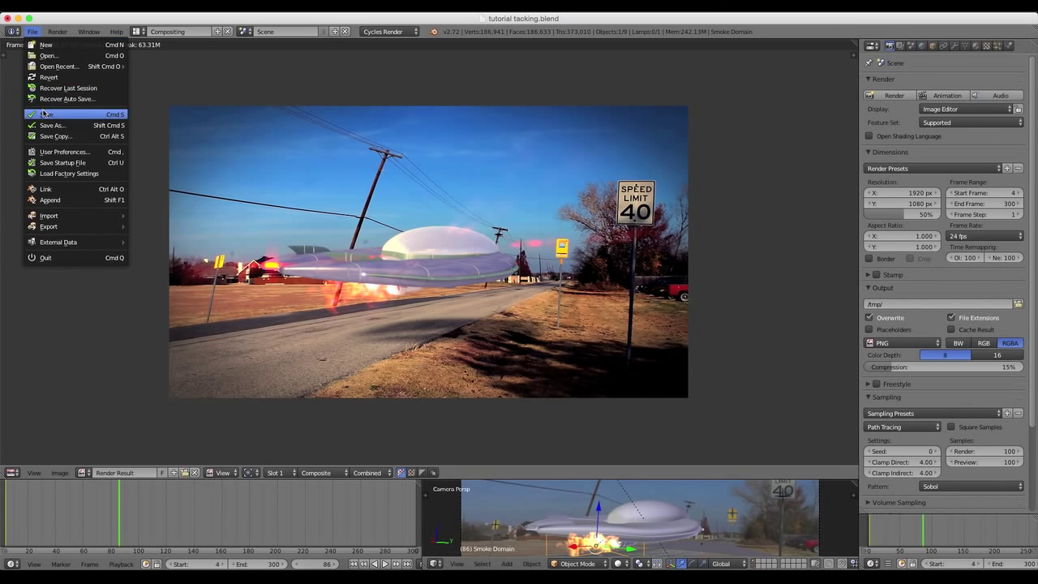
left_click(32, 32)
left_click(33, 32)
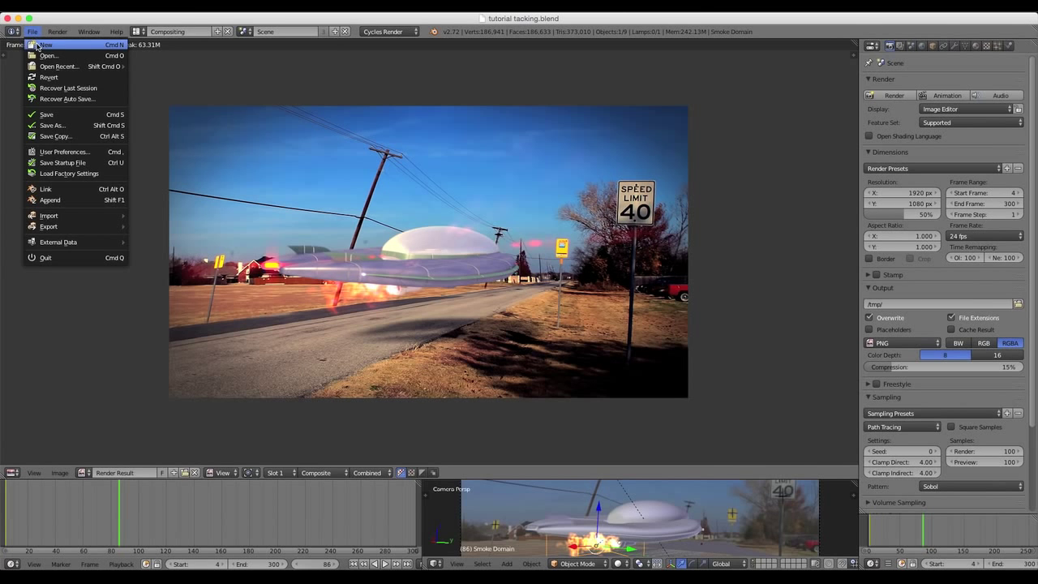
left_click(44, 44)
left_click(57, 54)
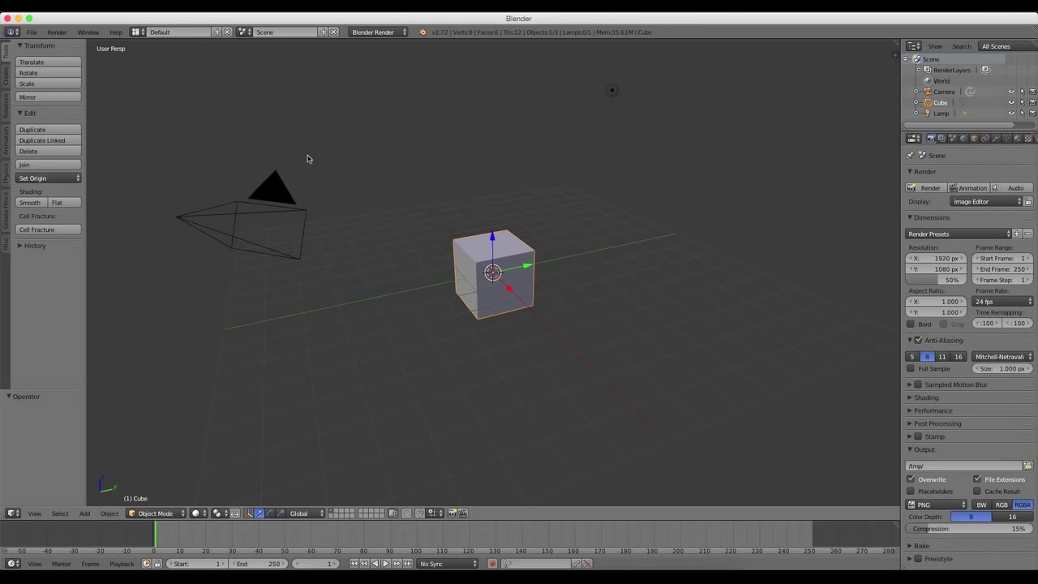
Step: Switch to the Video Editing screen layout and fit the full frame range in the sequencer
left_click(135, 33)
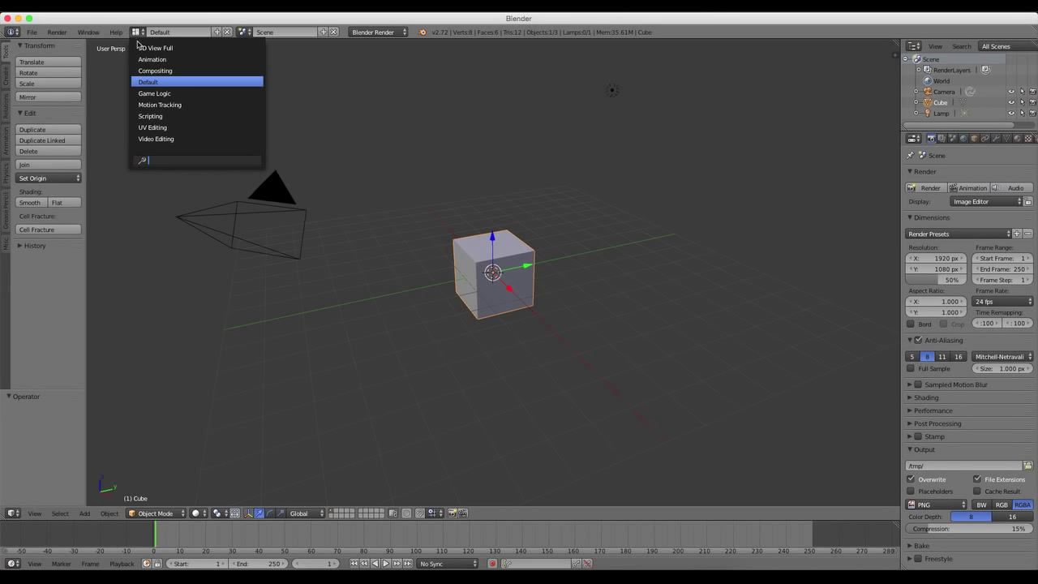
left_click(186, 138)
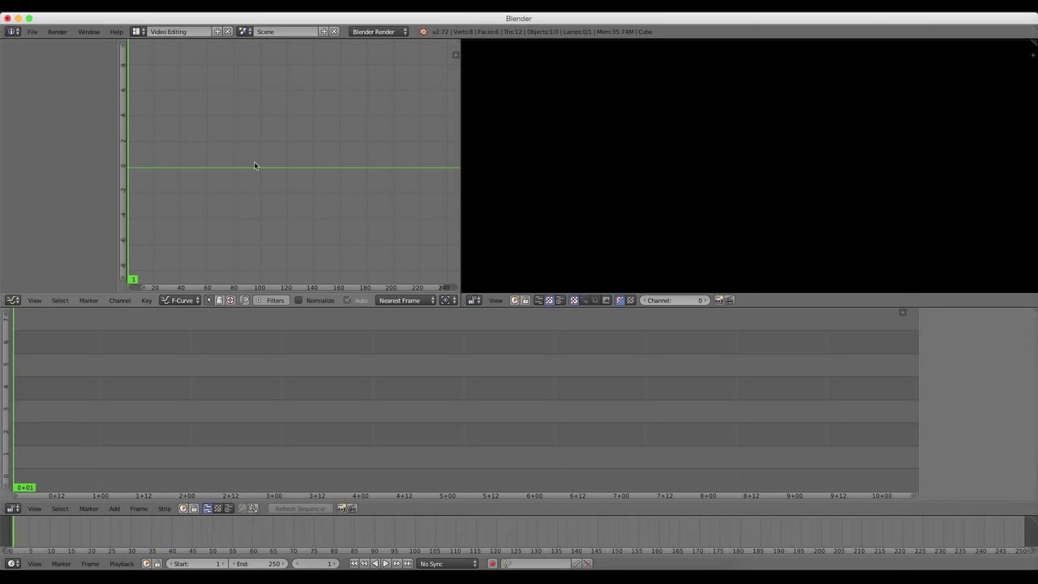
key("Home")
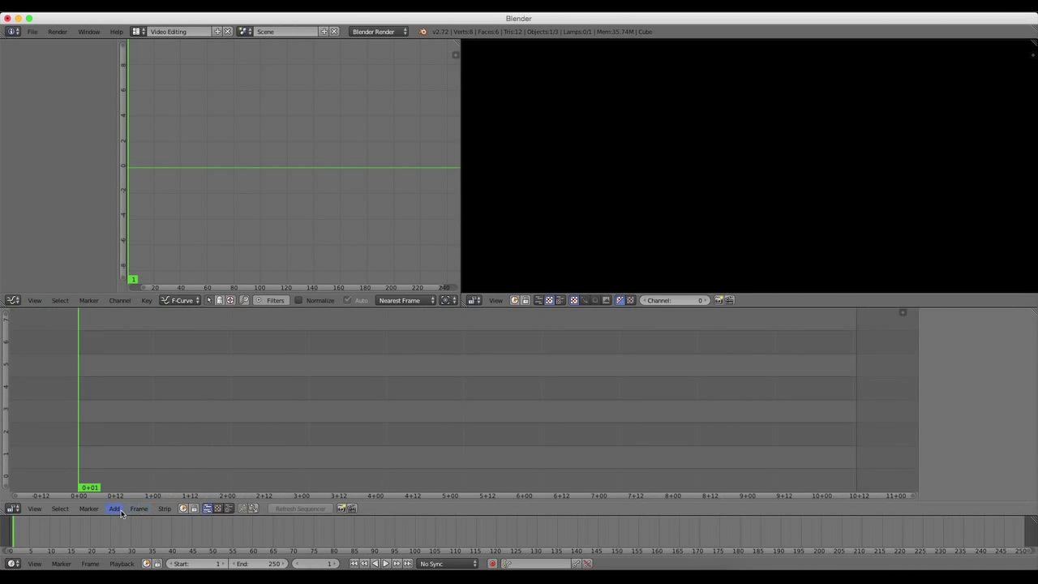
Step: Begin adding a movie strip and browse My Book to Blender tutorials, spacship tutorials, pngs image sequence
left_click(114, 509)
mouse_move(139, 509)
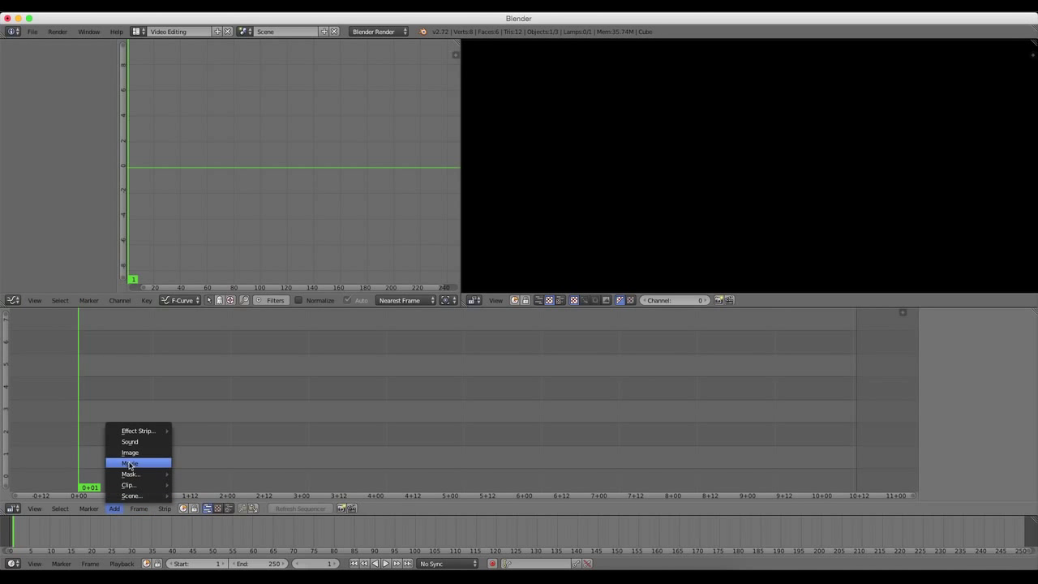
left_click(132, 465)
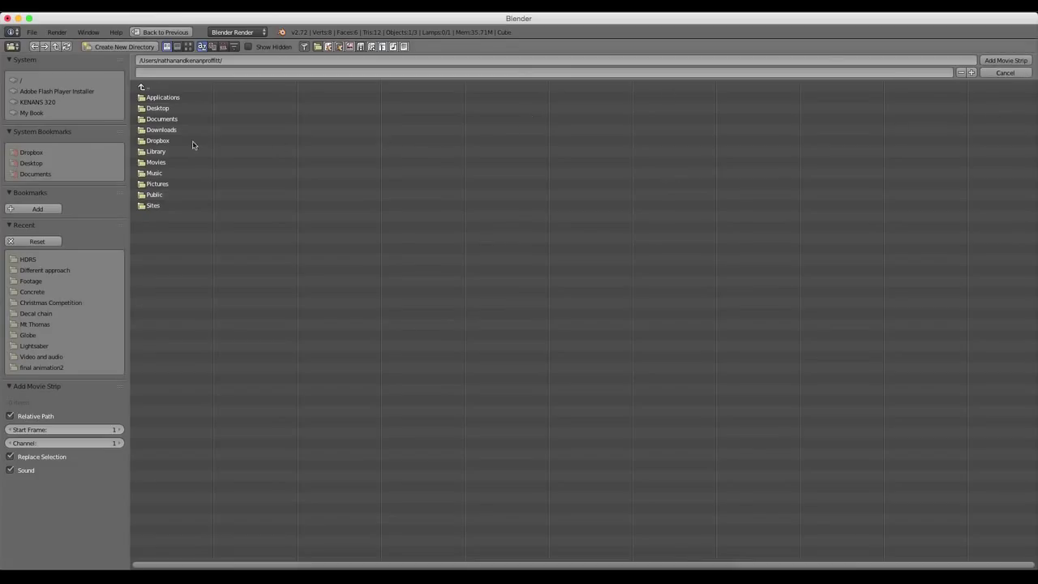
left_click(41, 114)
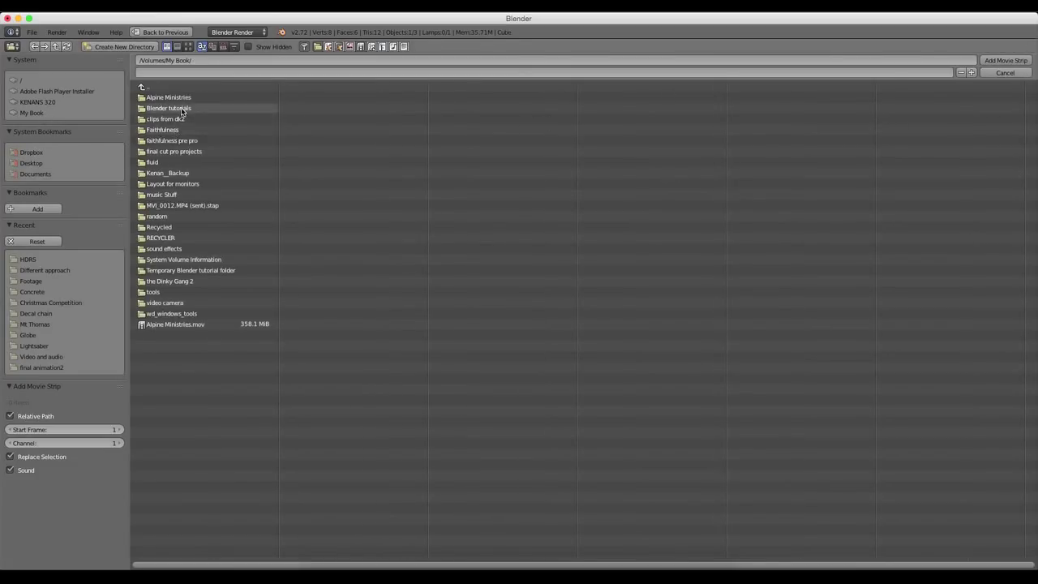
left_click(186, 106)
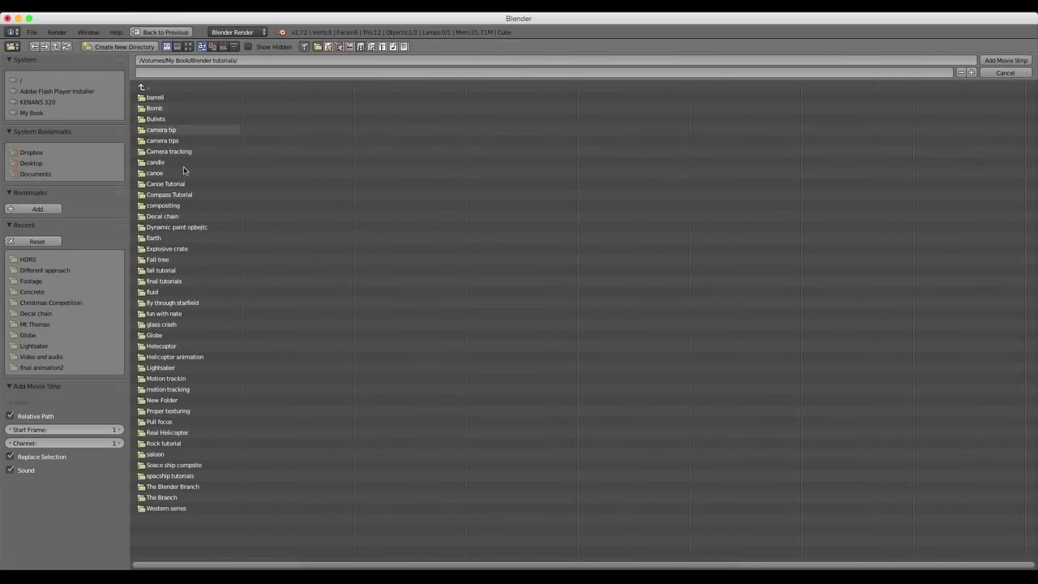
left_click(190, 479)
left_click(180, 119)
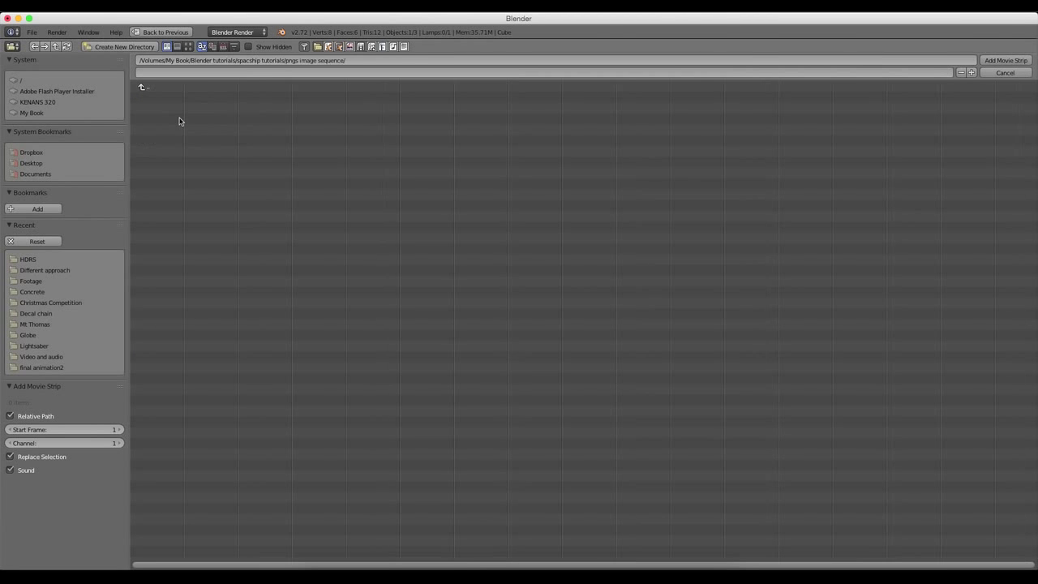
Step: Browse through Different approach to the "final attempt number 1" folder and leave the file browser without adding a movie
left_click(144, 86)
left_click(180, 109)
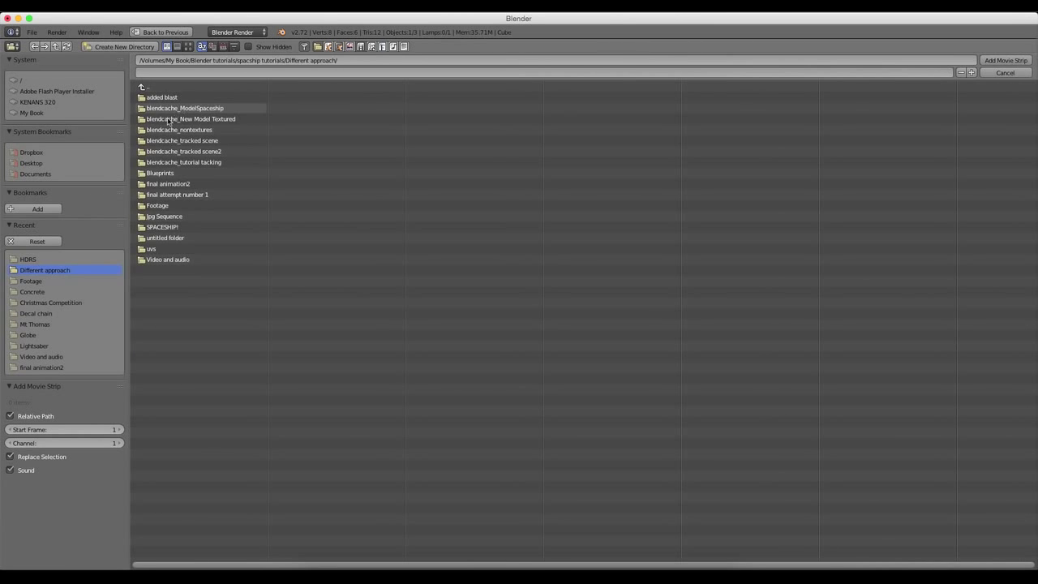
left_click(187, 206)
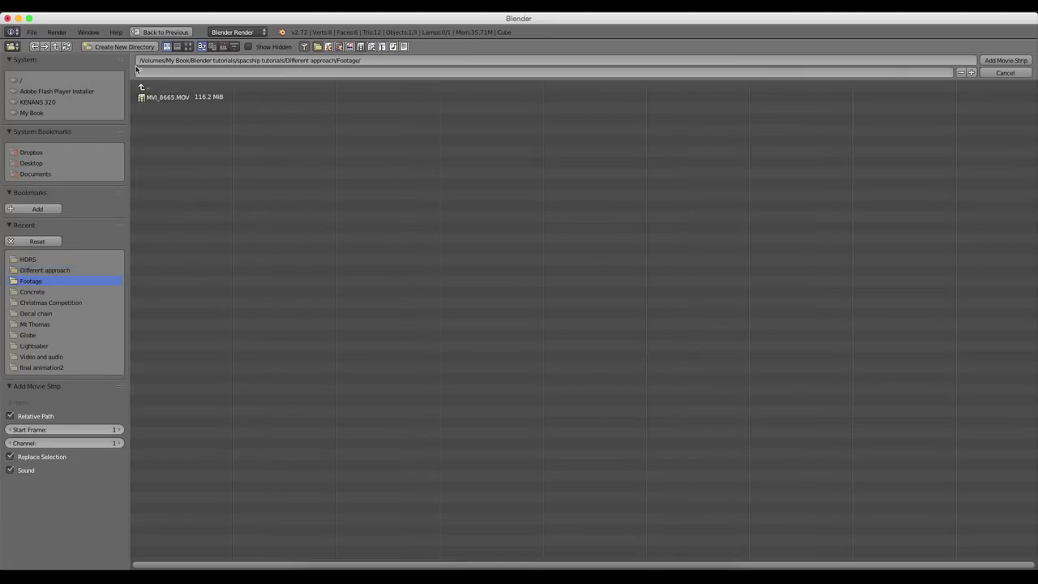
left_click(145, 87)
double_click(182, 195)
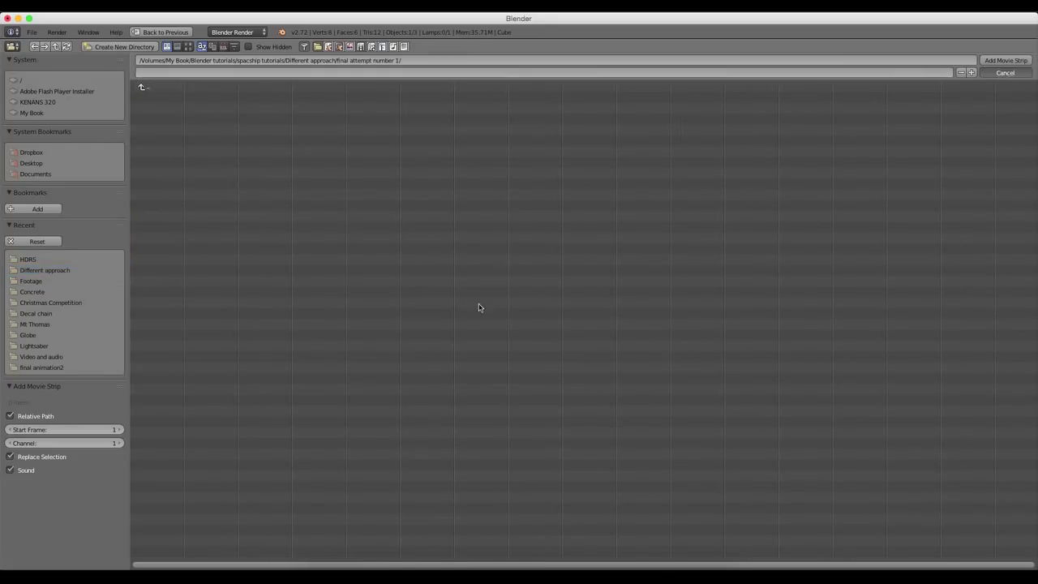
key("Escape")
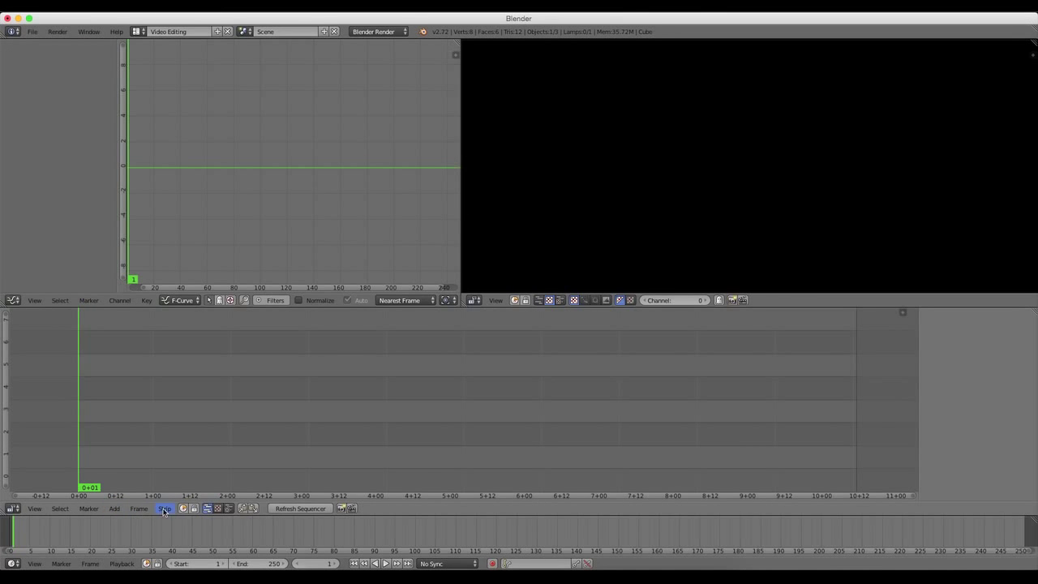
Step: Add an image strip containing all the PNG frames 0004.png to 0300.png from the "final attempt number 1" folder
left_click(115, 508)
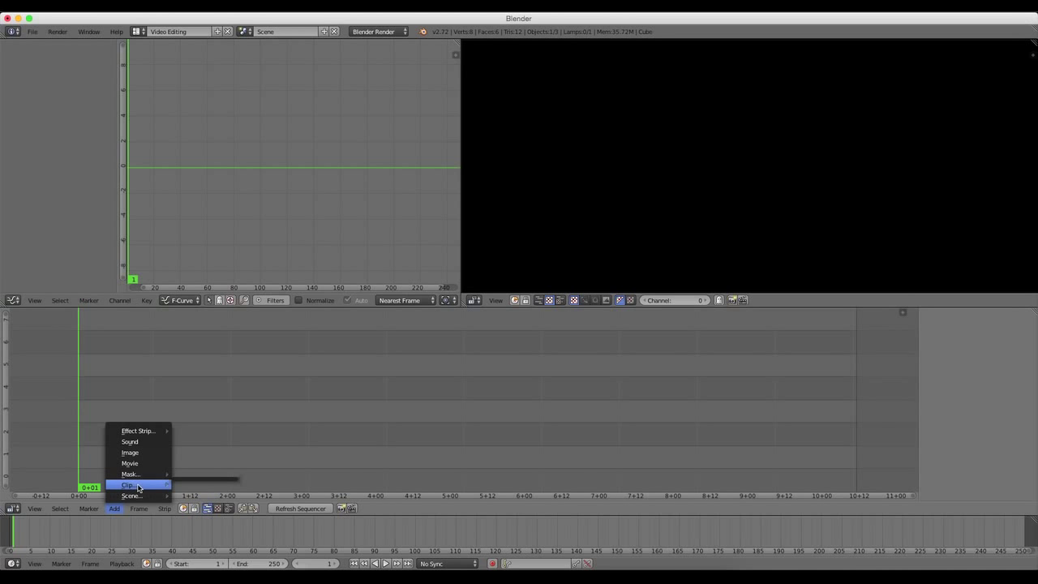
left_click(129, 452)
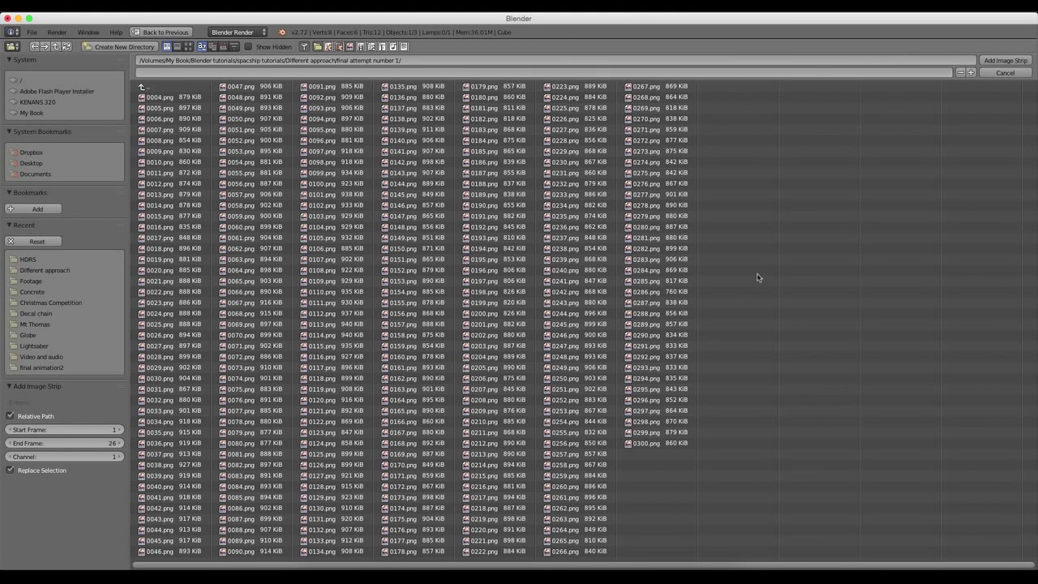
left_click_drag(767, 535, 136, 82)
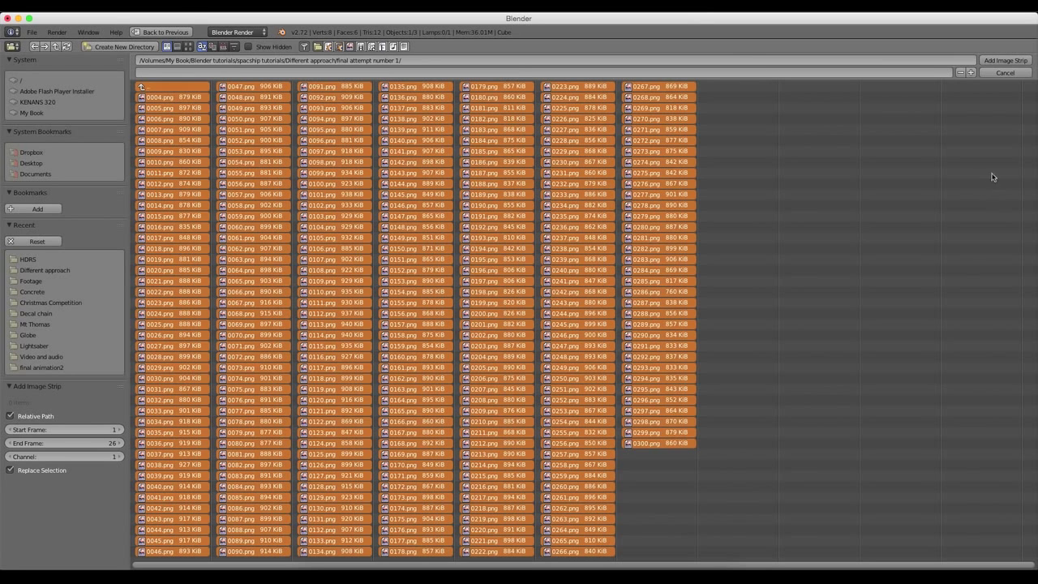
left_click(1004, 61)
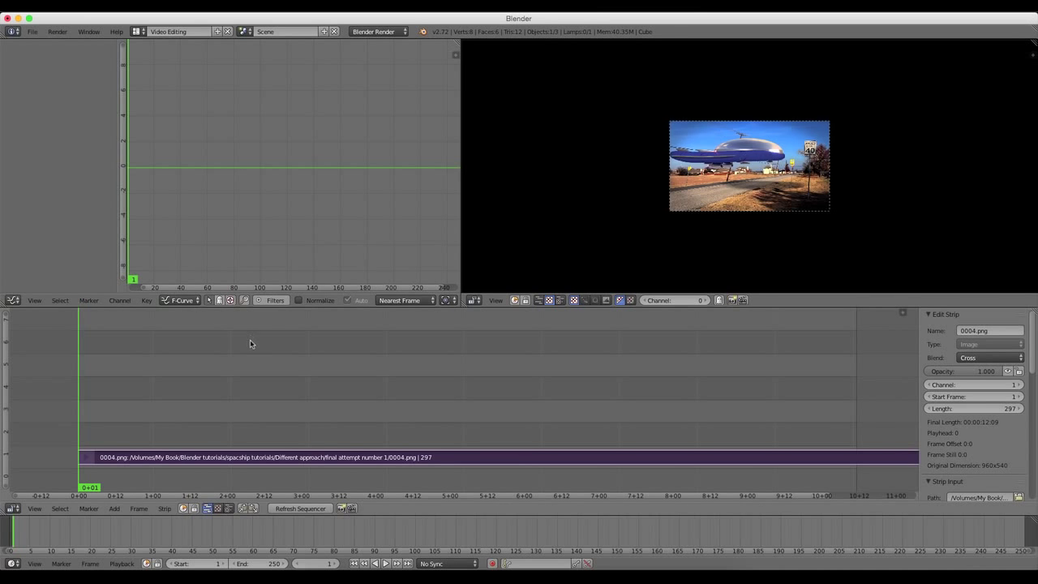
Step: Scrub through the image strip with the preview enlarged to review the rendered spaceship animation
left_click_drag(250, 344, 593, 394)
scroll(862, 151, "up", 3)
left_click_drag(274, 333, 156, 413)
scroll(437, 397, "down", 3)
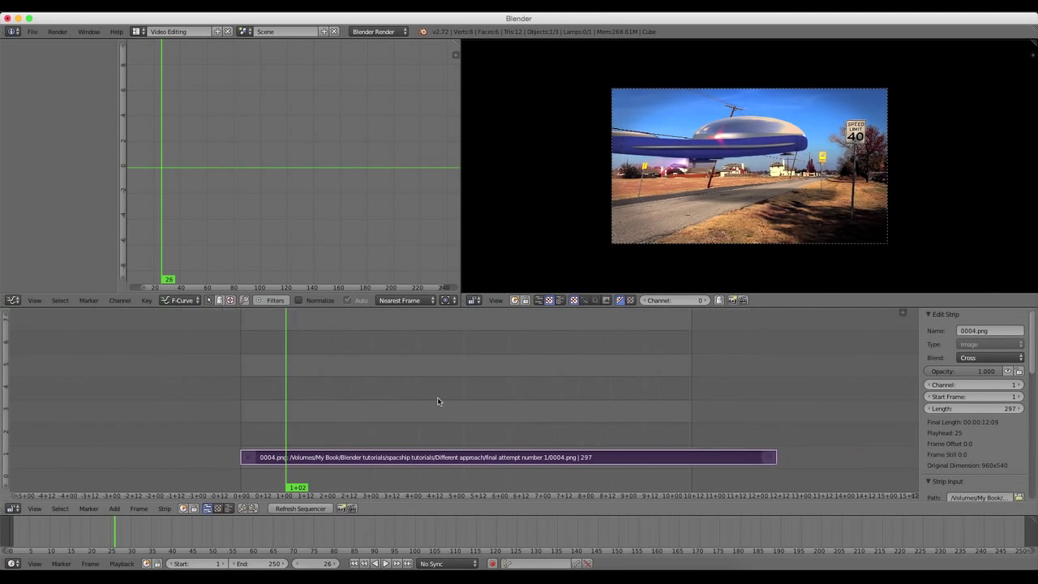
left_click_drag(579, 326, 434, 357)
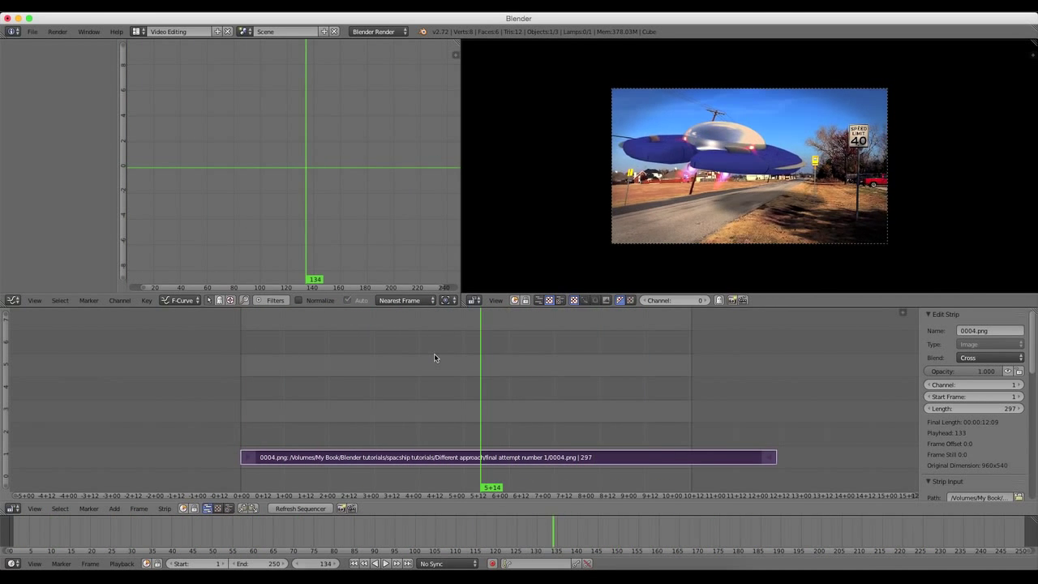
Step: Return to the Default screen layout with a wider properties area and set the output file format to QuickTime
left_click(139, 32)
left_click(195, 82)
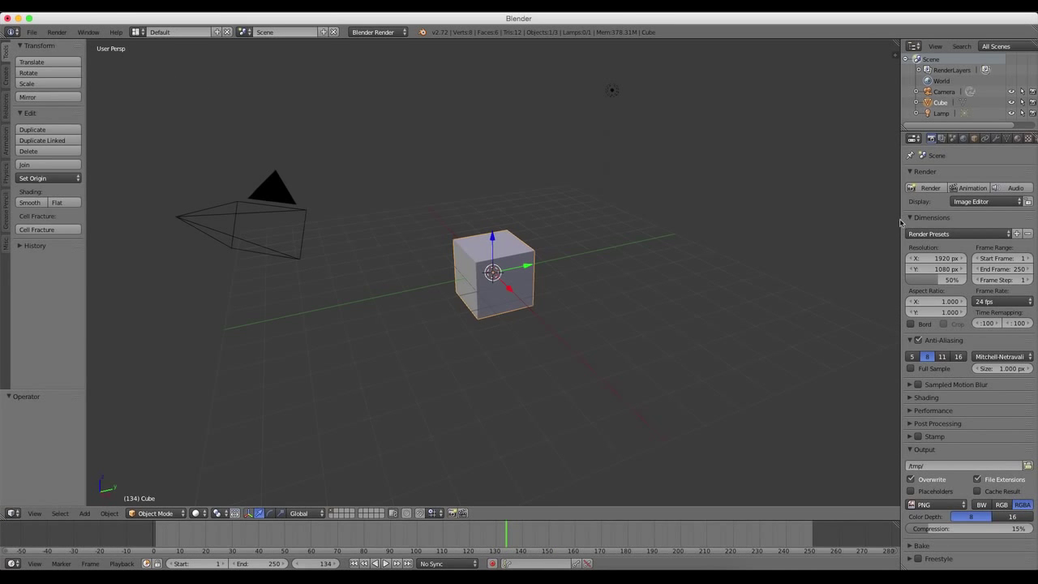
left_click_drag(900, 224, 824, 227)
left_click(875, 503)
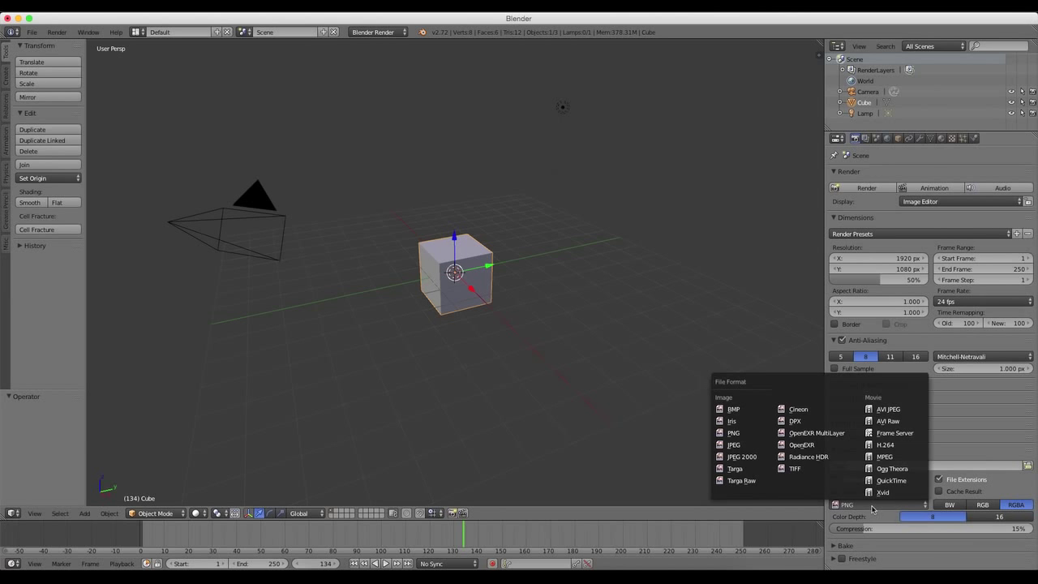
left_click(900, 480)
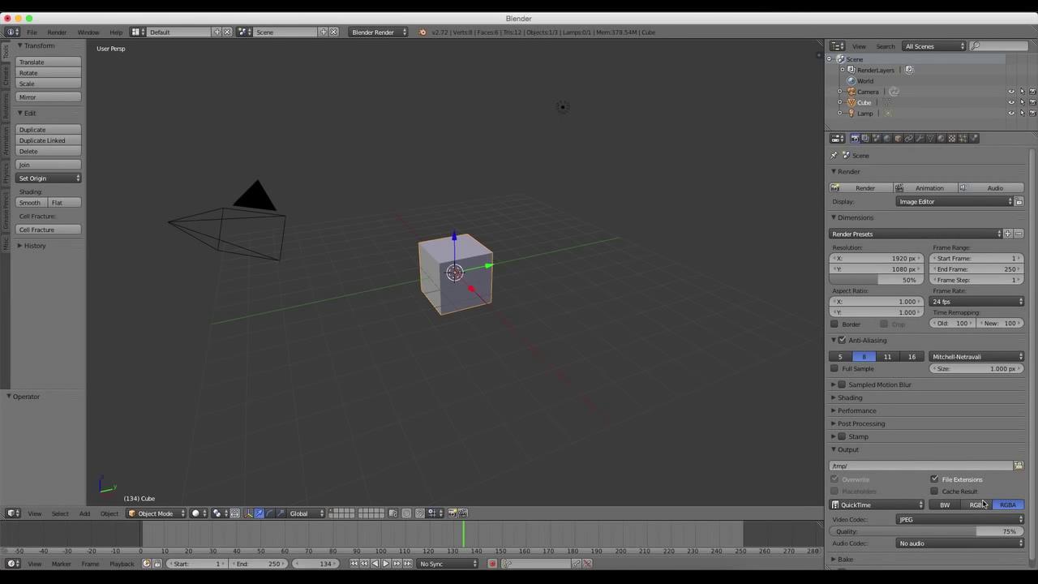
Step: Move the default cube about -2.17 units along the Y axis
scroll(941, 481, "down", 1)
scroll(987, 384, "up", 1)
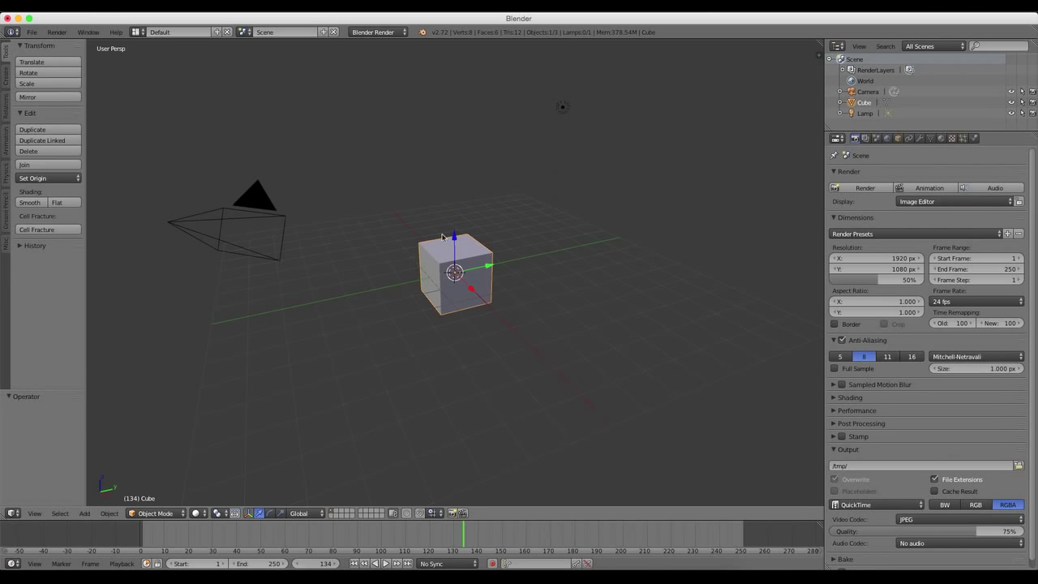
left_click_drag(469, 289, 445, 262)
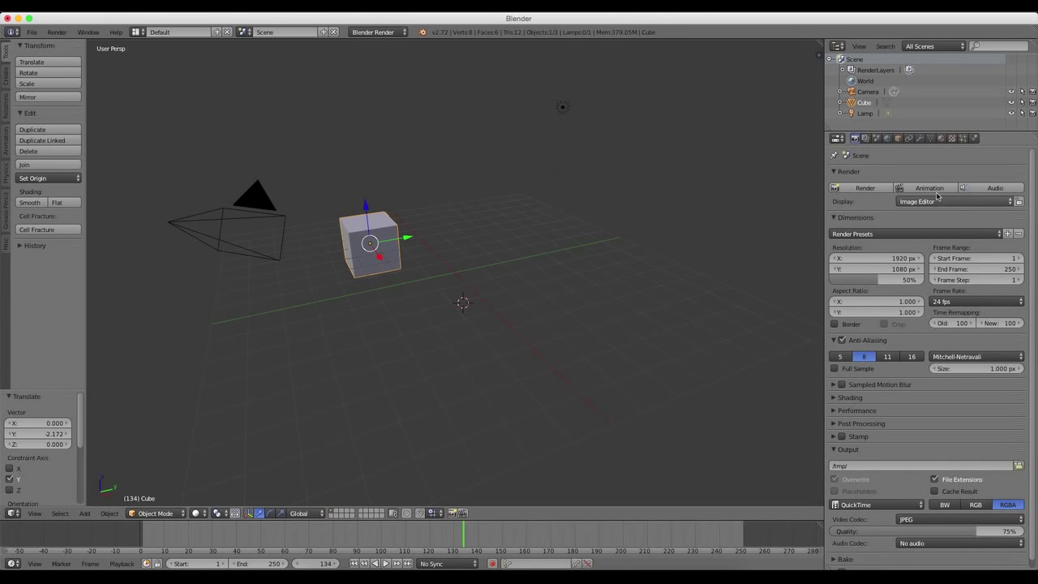
Step: Check the image strip in the Video Editing layout with the playhead at frame 0, and return to the Default layout
left_click(138, 33)
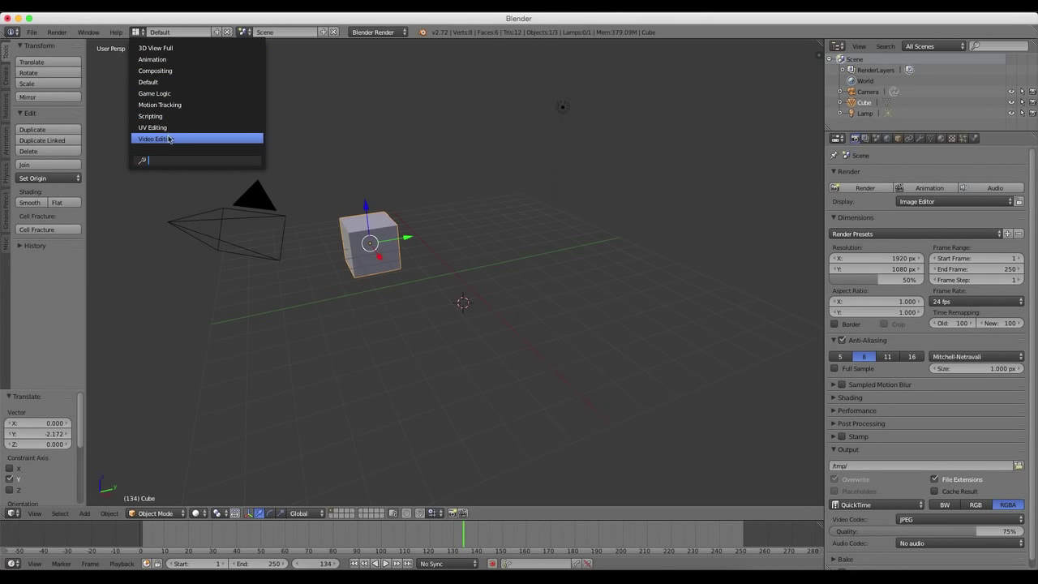
left_click(169, 139)
left_click_drag(279, 336, 242, 110)
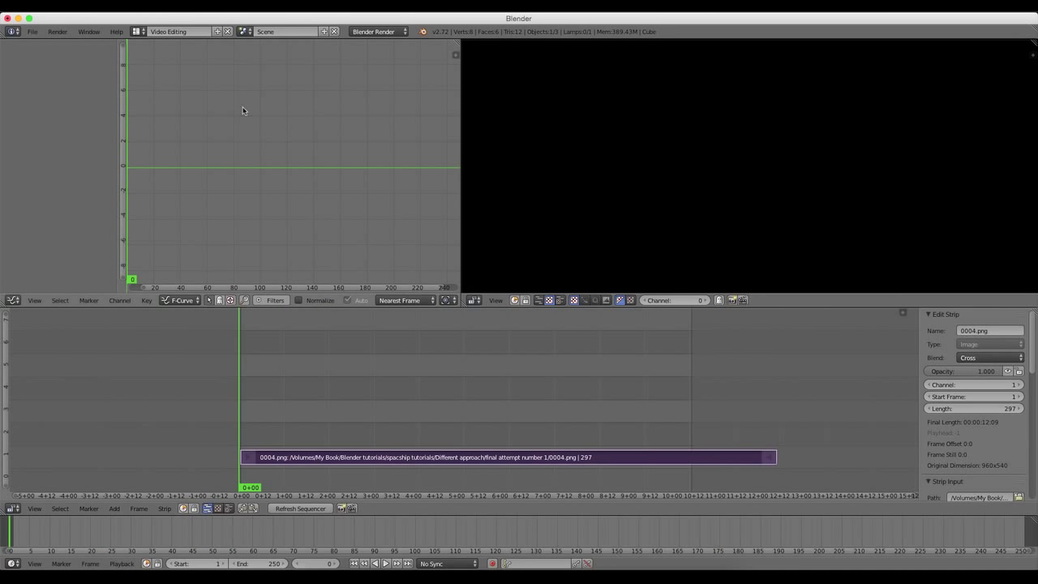
left_click(140, 31)
left_click(166, 82)
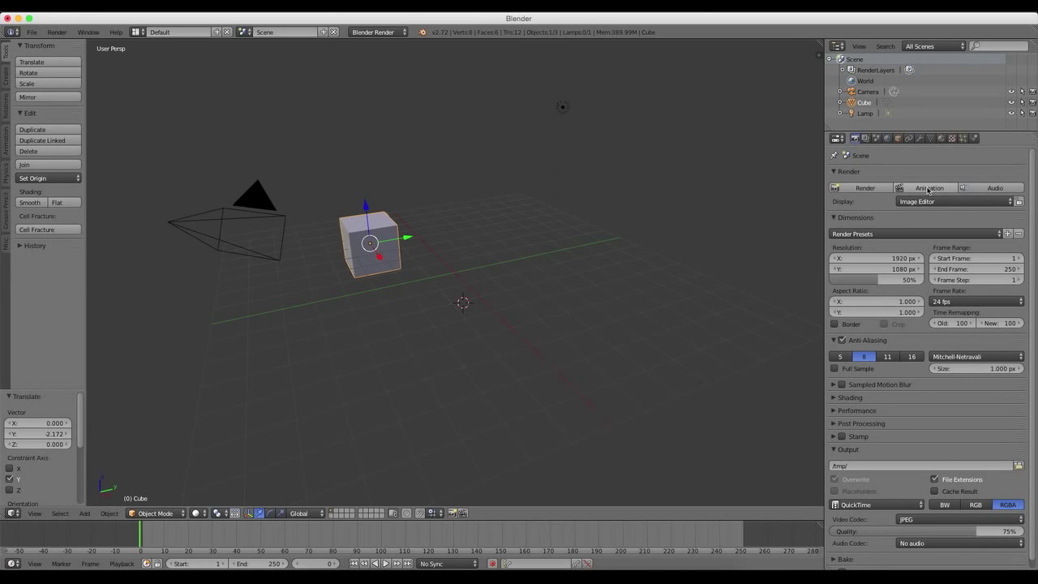
Step: Open the recent file tutorial tacking.blend and leave the render result view for the compositing node editor
left_click(843, 507)
left_click(32, 32)
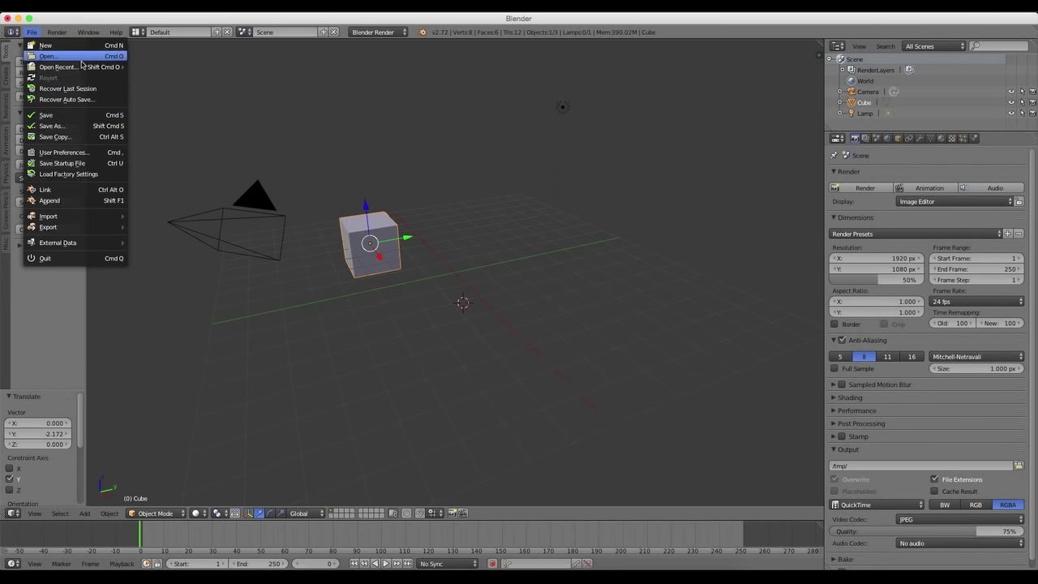
mouse_move(122, 70)
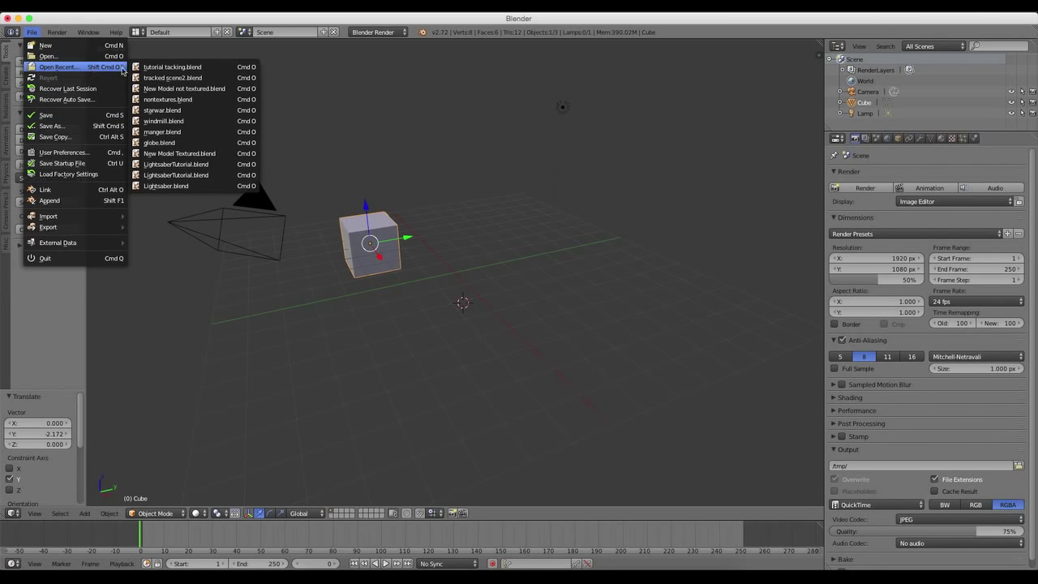
left_click(227, 71)
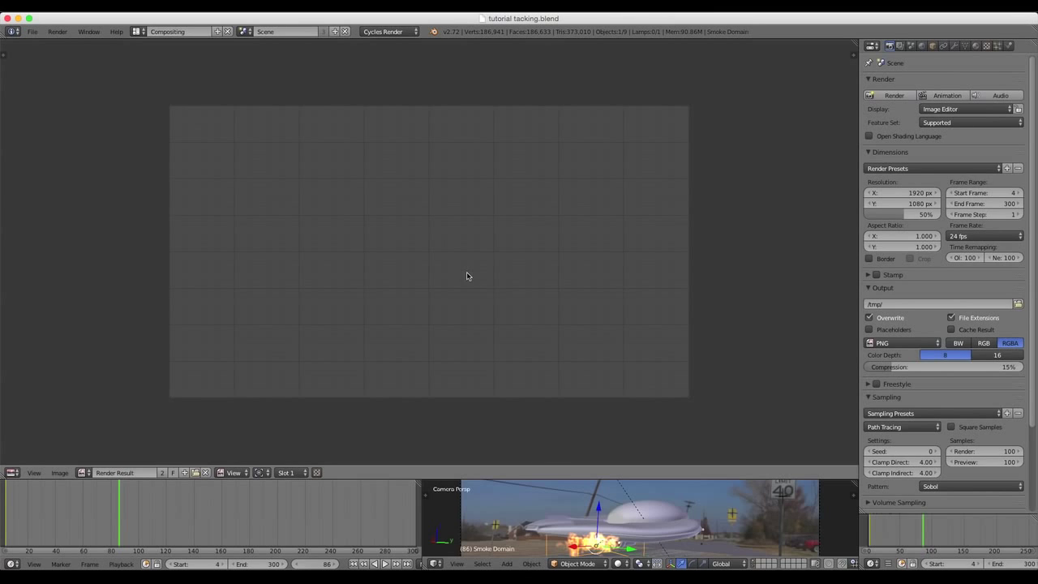
key("Escape")
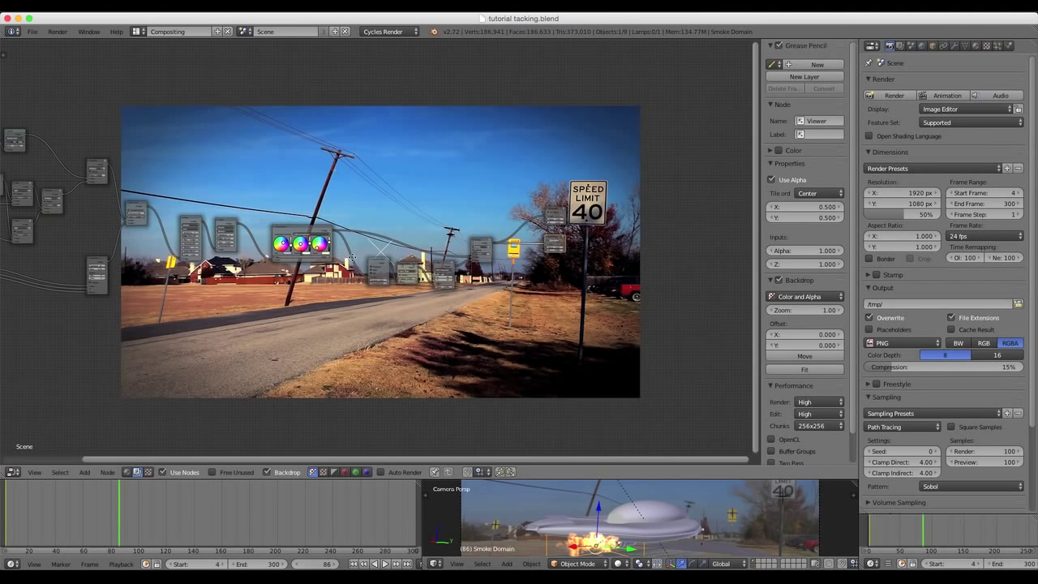